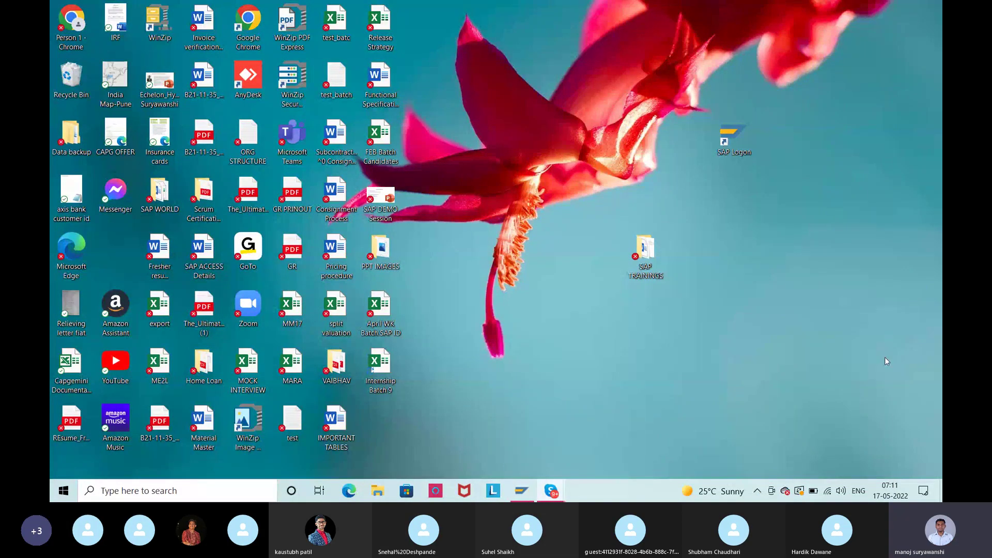
Open Excel and create a blank workbook
click(170, 491)
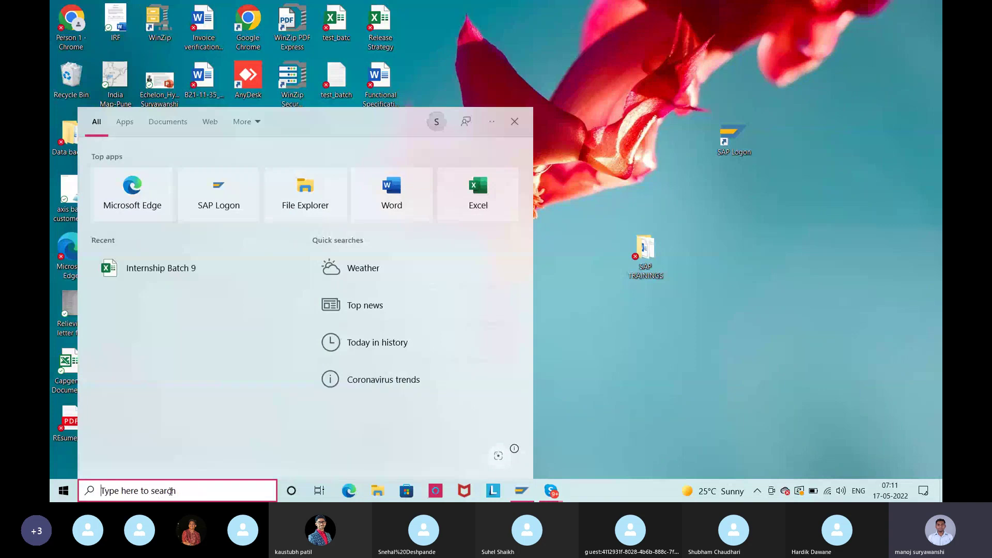
text(EXCE)
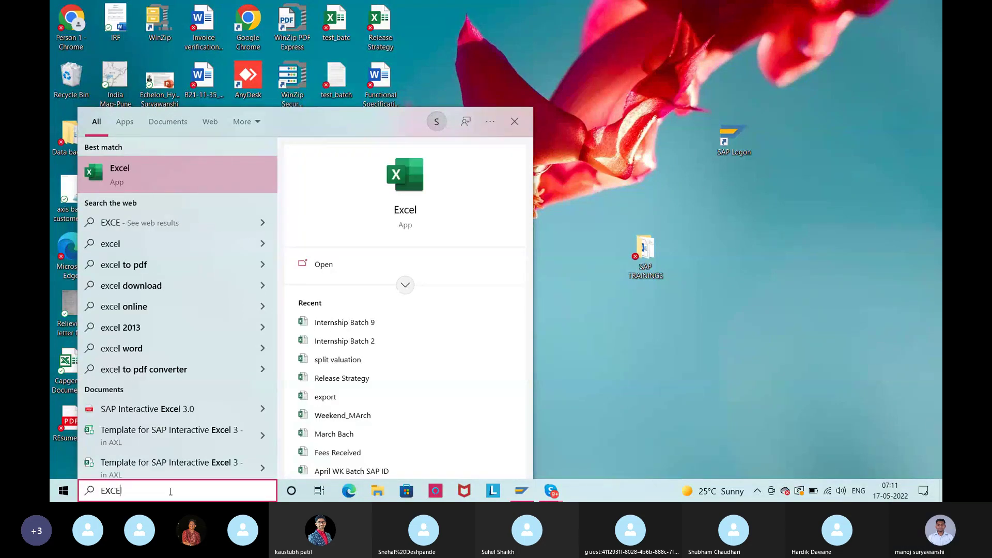
click(132, 183)
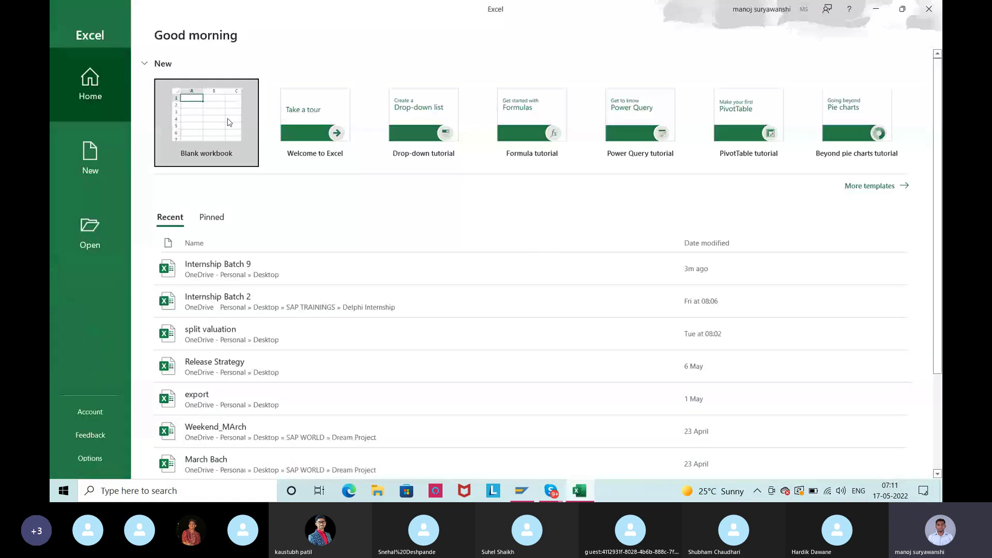
click(231, 123)
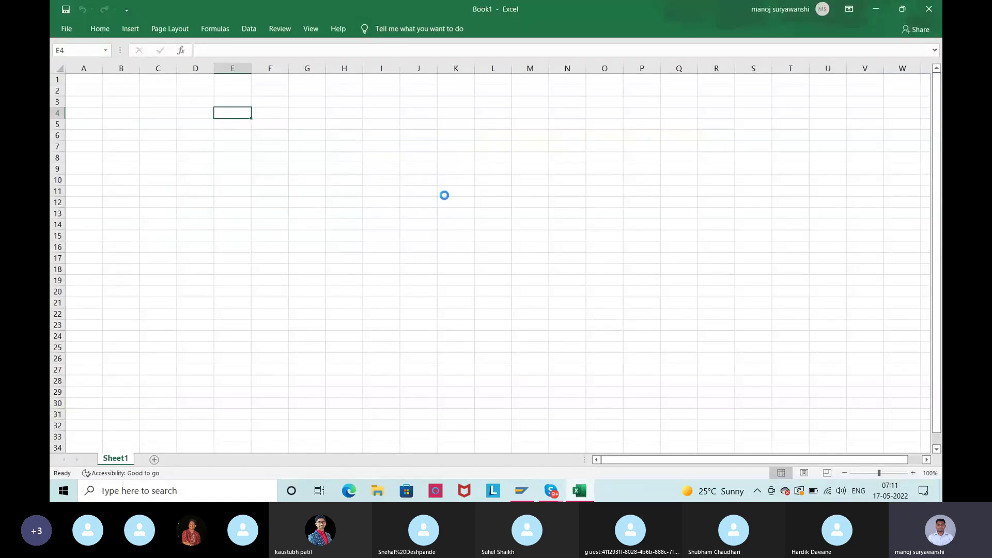
Enter "Pricing Procedure?" in cell B3 and fit the width of column B to the text
ctrl+scroll(444, 195, up, 4)
click(176, 132)
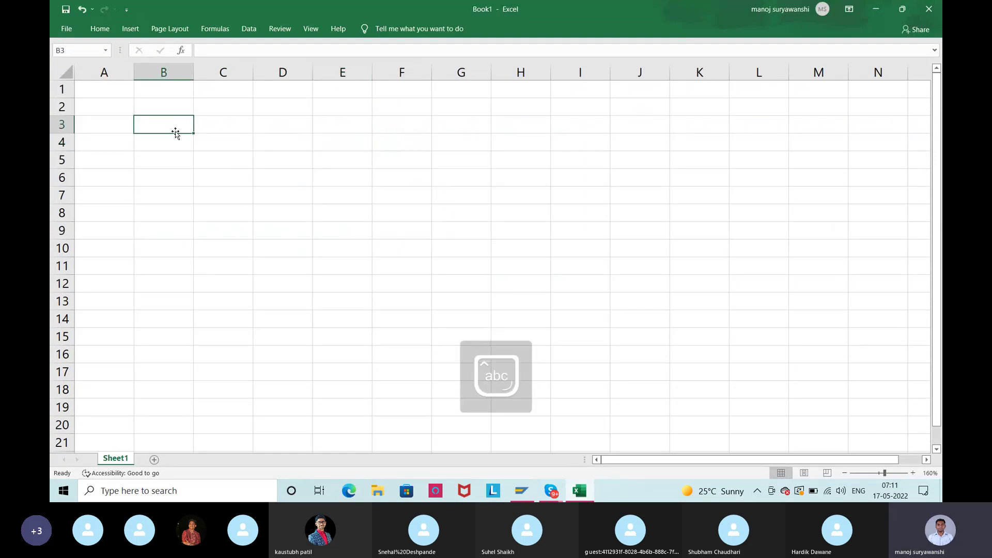
text(Pri)
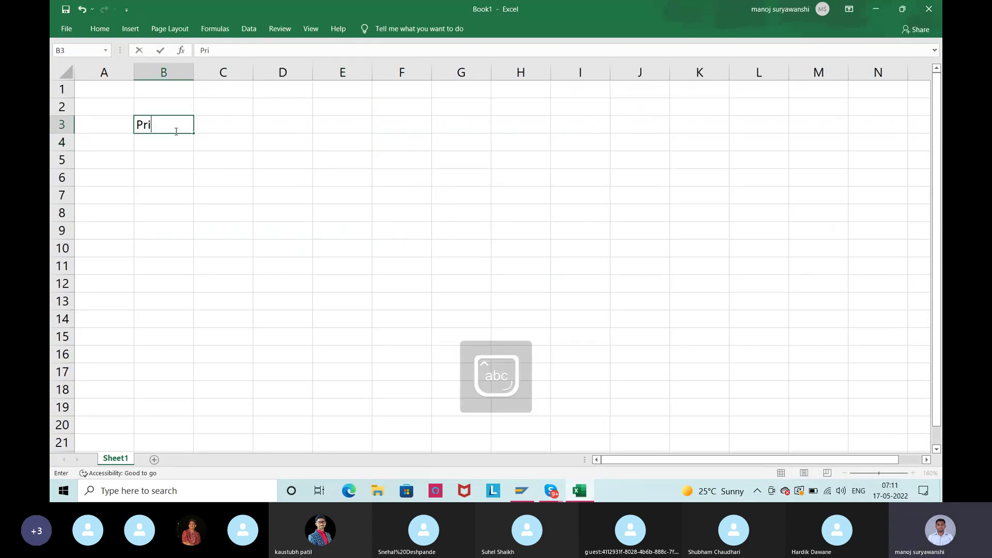
text(cing Pr)
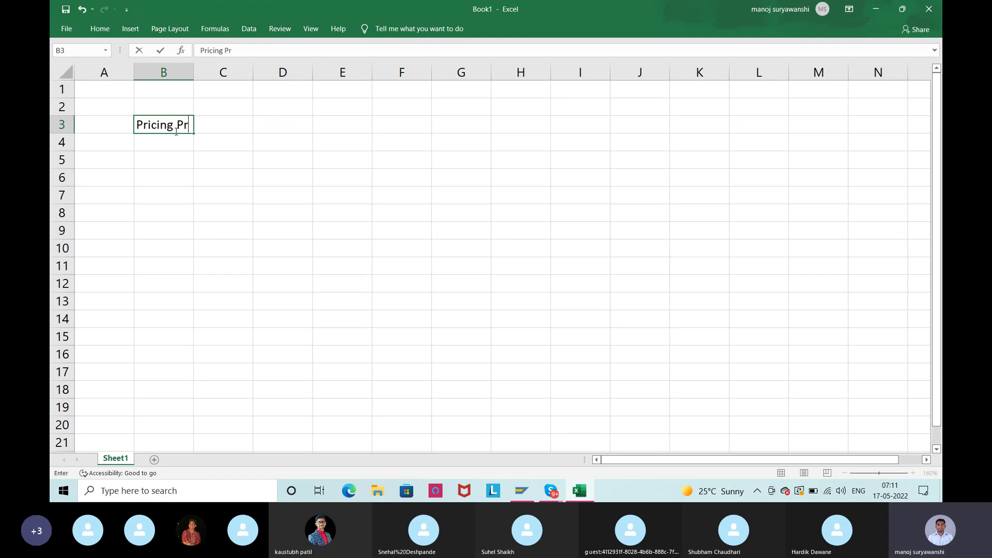
text(oced)
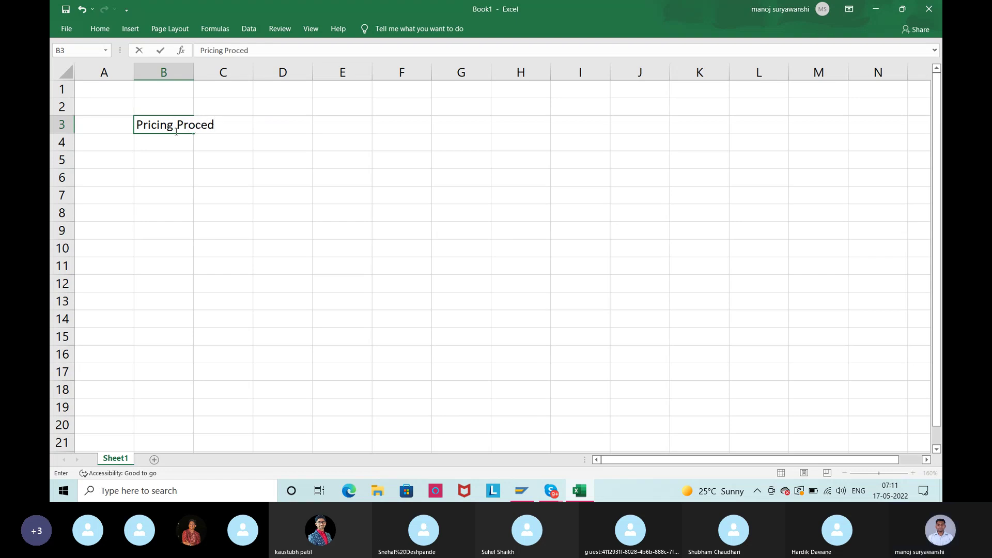
text(ure?)
key(Return)
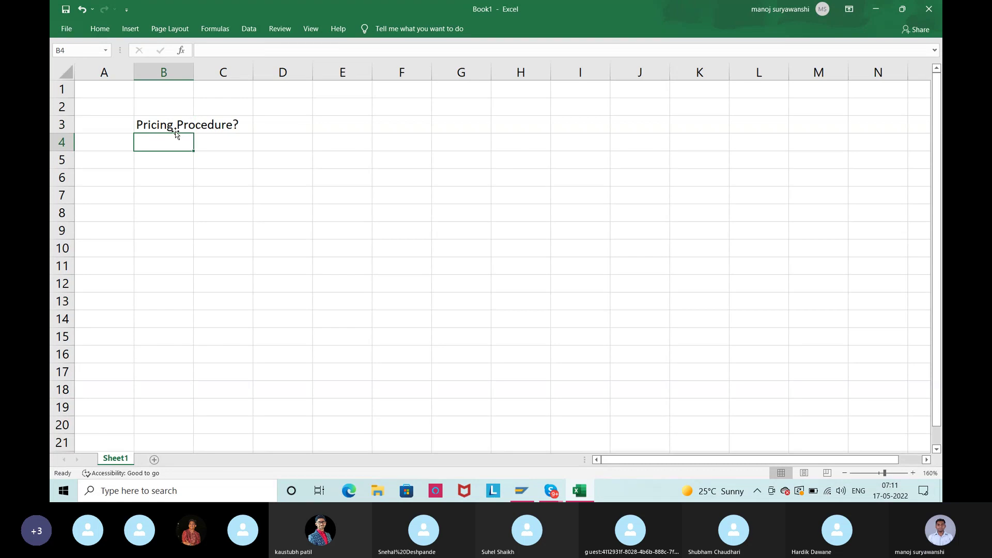
double_click(194, 72)
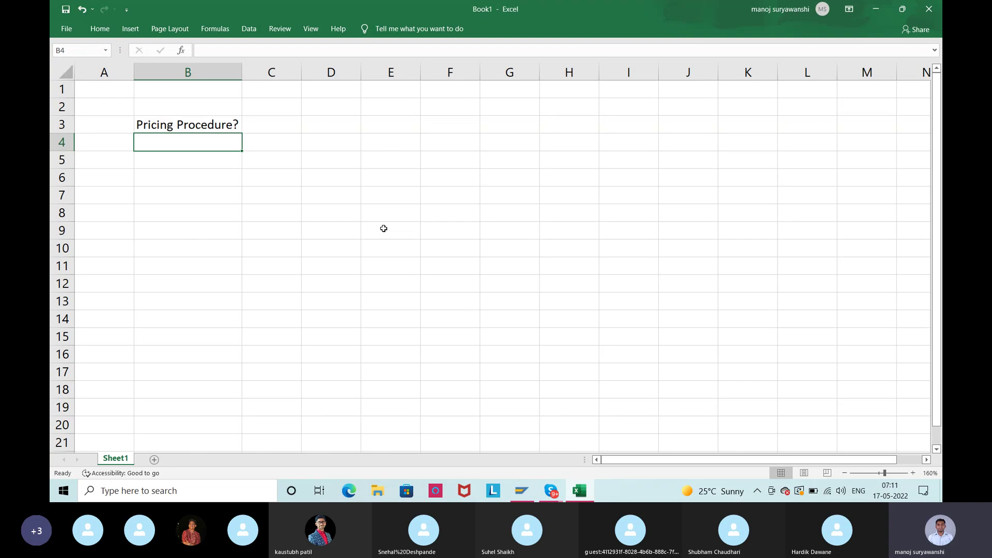
Enter the question "How pricing Is determined in PO?" in cell B4
text(Or)
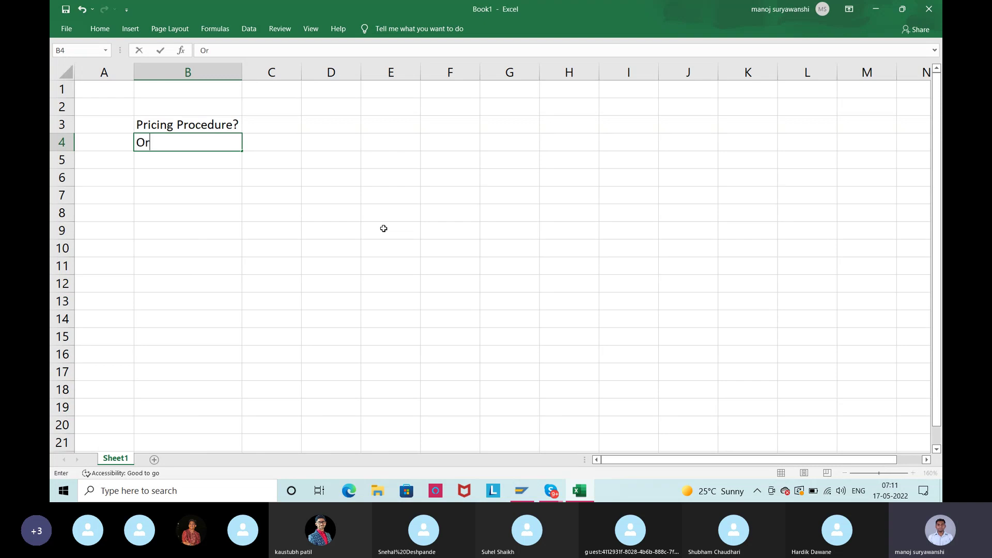
key(BackSpace)
key(BackSpace)
text(O)
key(BackSpace)
text(Hw)
key(BackSpace)
text(ow prici)
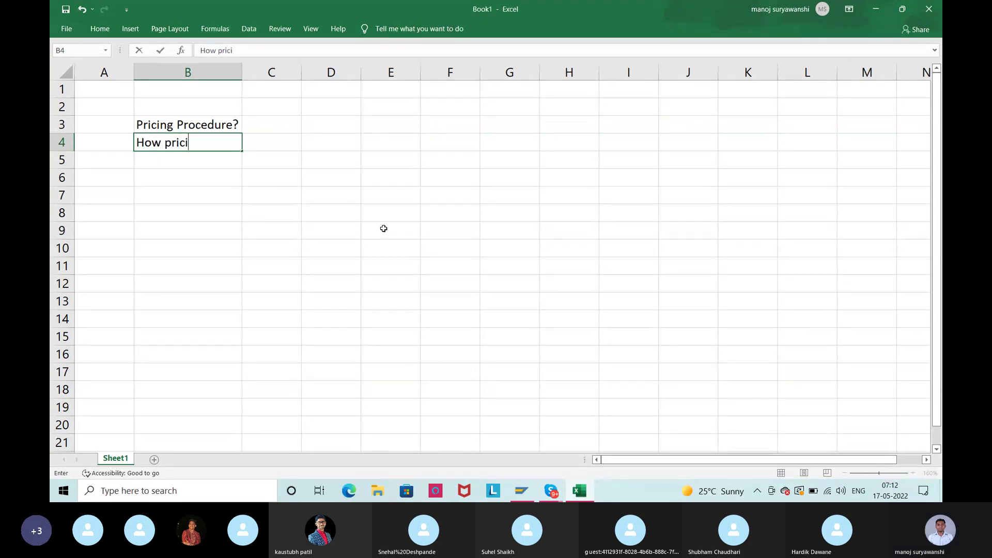
text(ng I s determined in PO?)
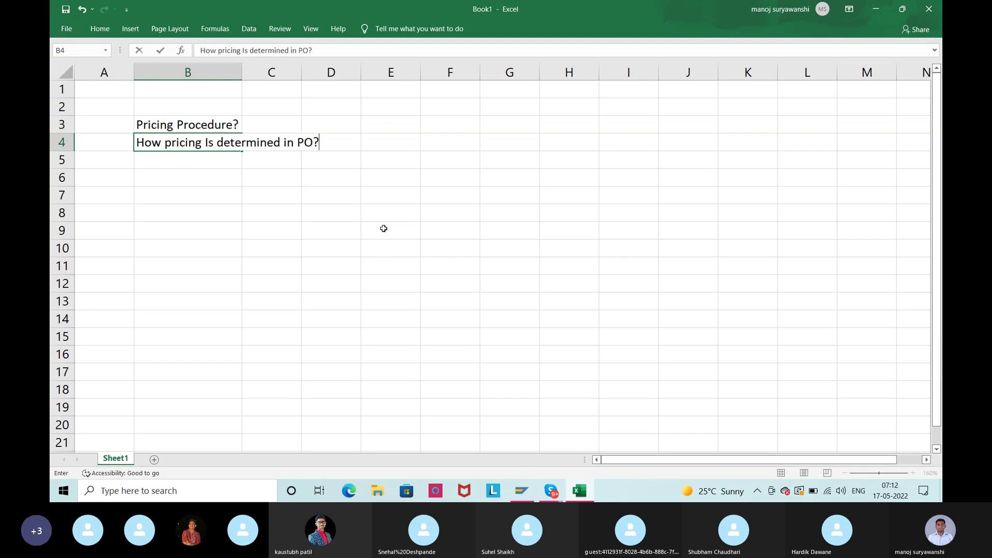
key(Return)
Enter "Explain price determination process?" in cell B5 and fit column B to its contents
text(Expla)
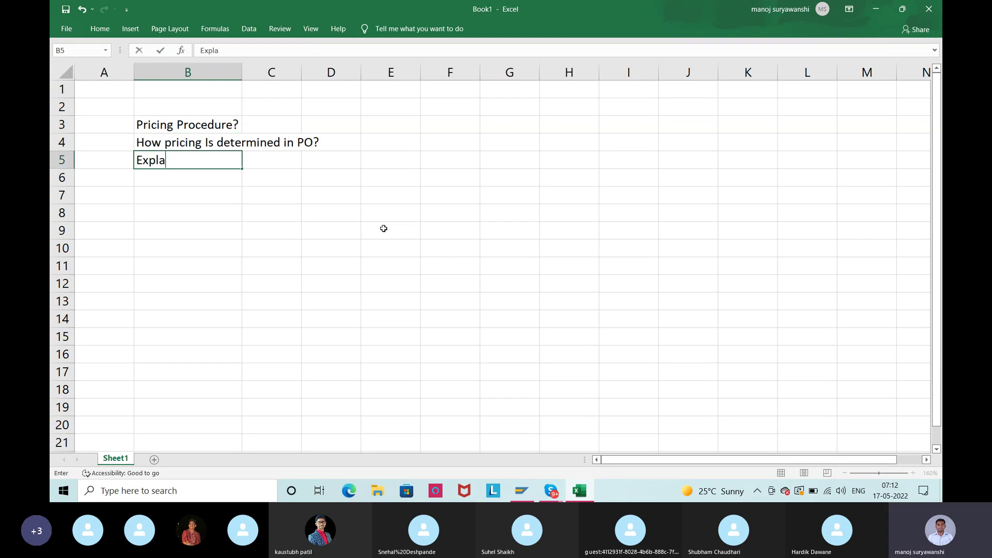
text(in price determin)
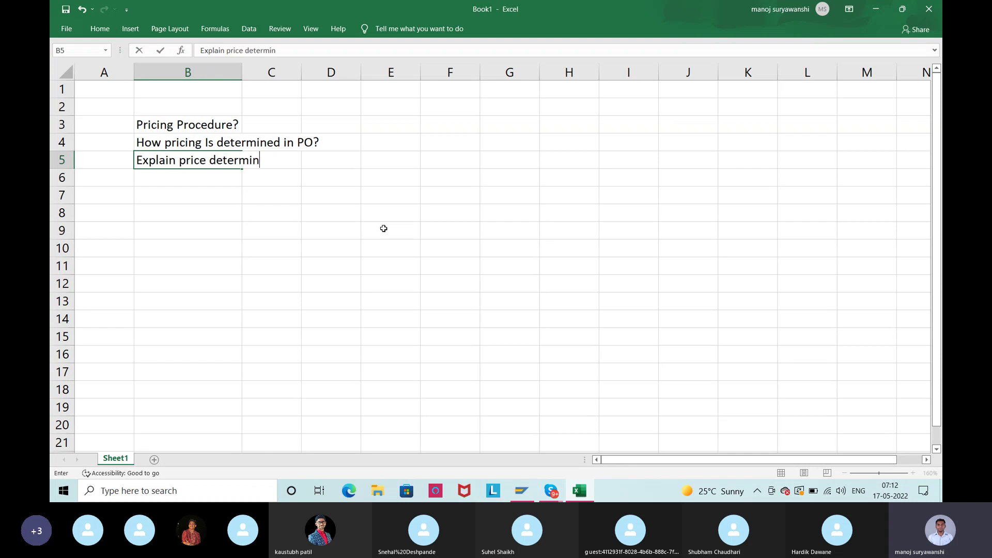
text(ation p)
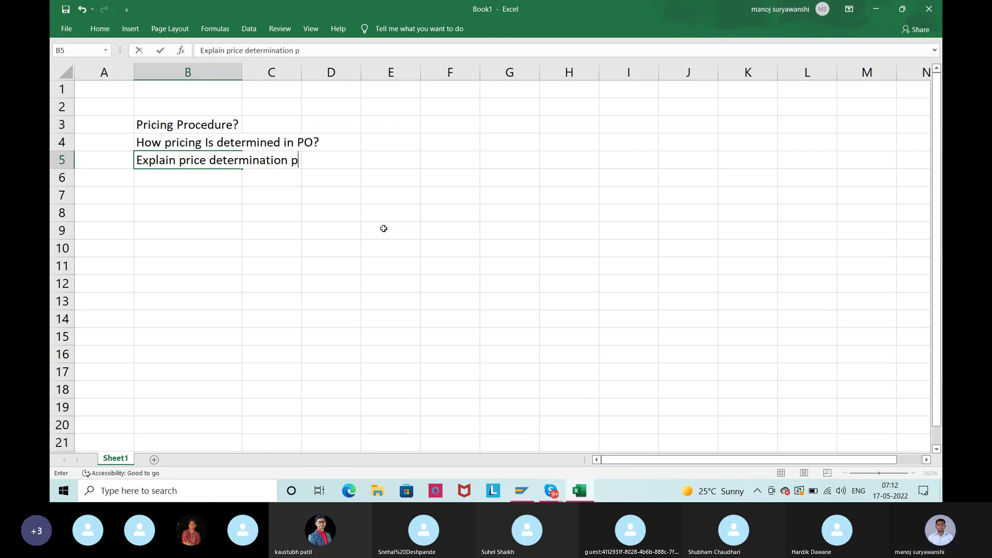
text(rocess?)
key(Return)
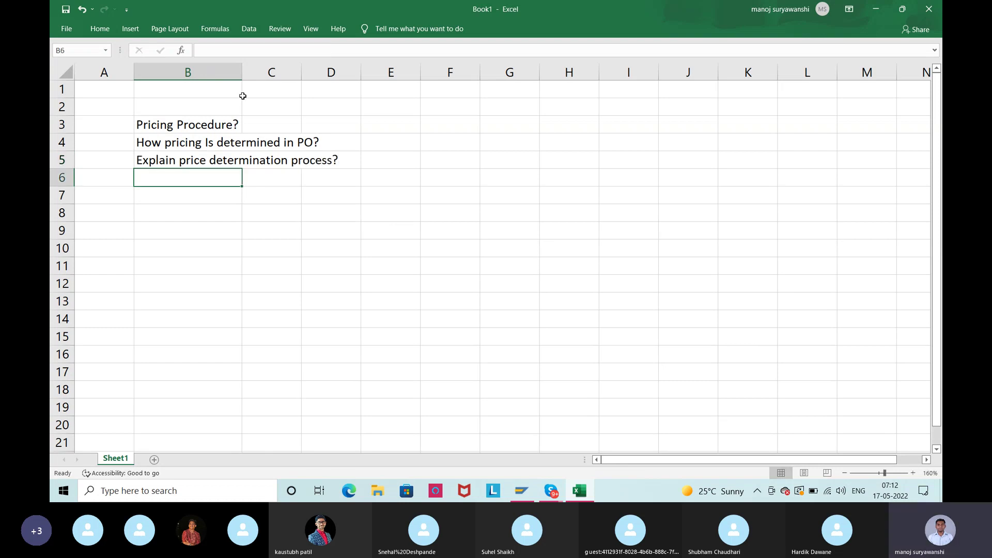
double_click(242, 65)
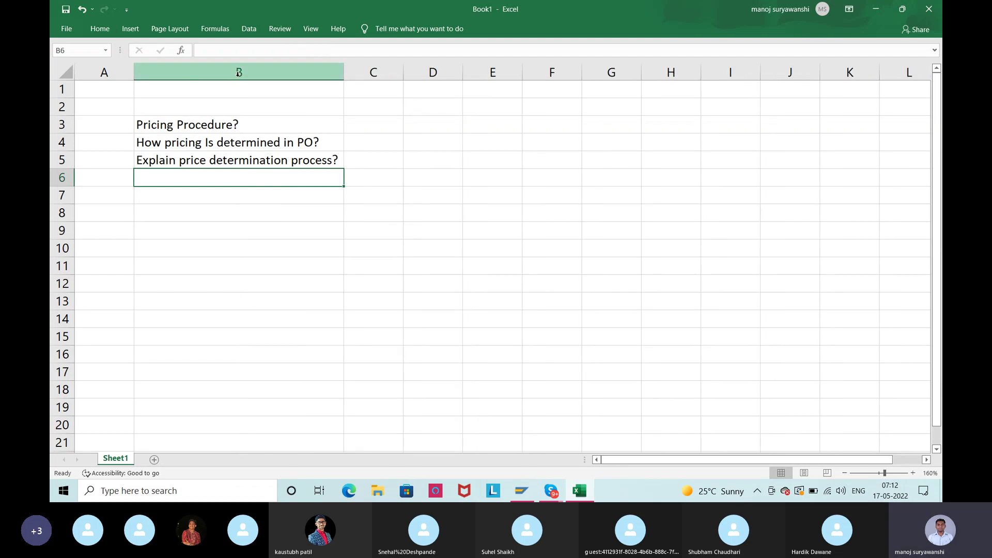
Widen column B slightly and enter "Calculation Schema" in cell B7
click(302, 142)
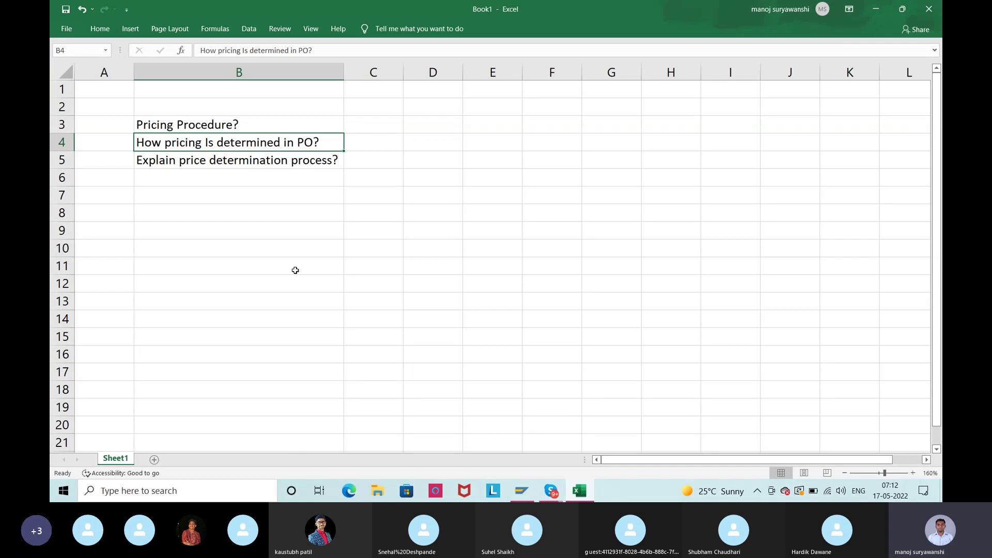
drag(344, 72, 353, 73)
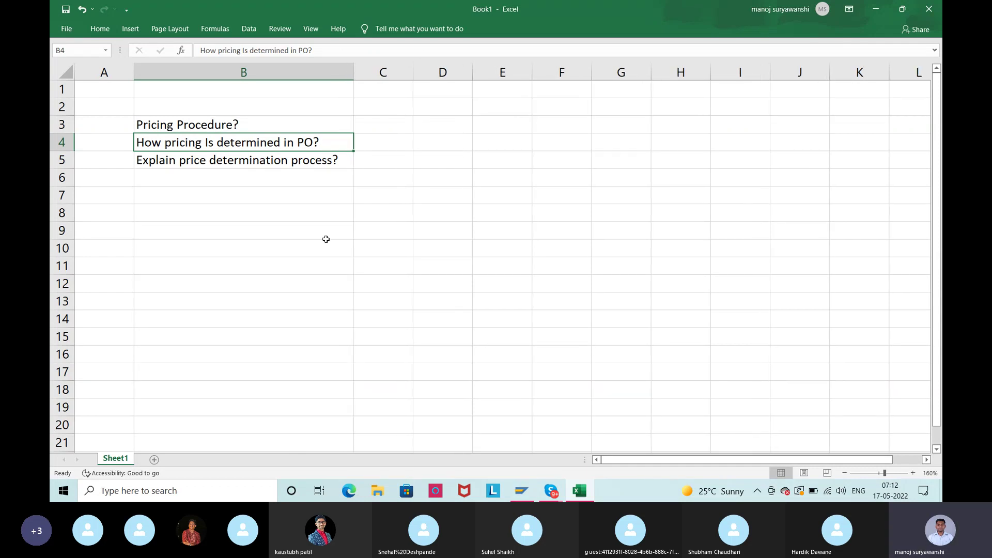
click(191, 191)
text(Cal)
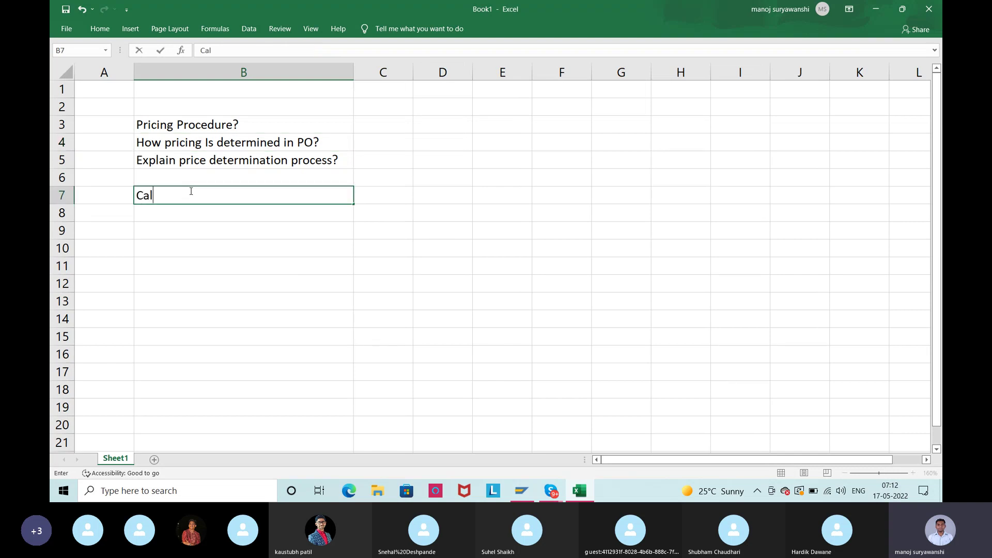
text(culatio)
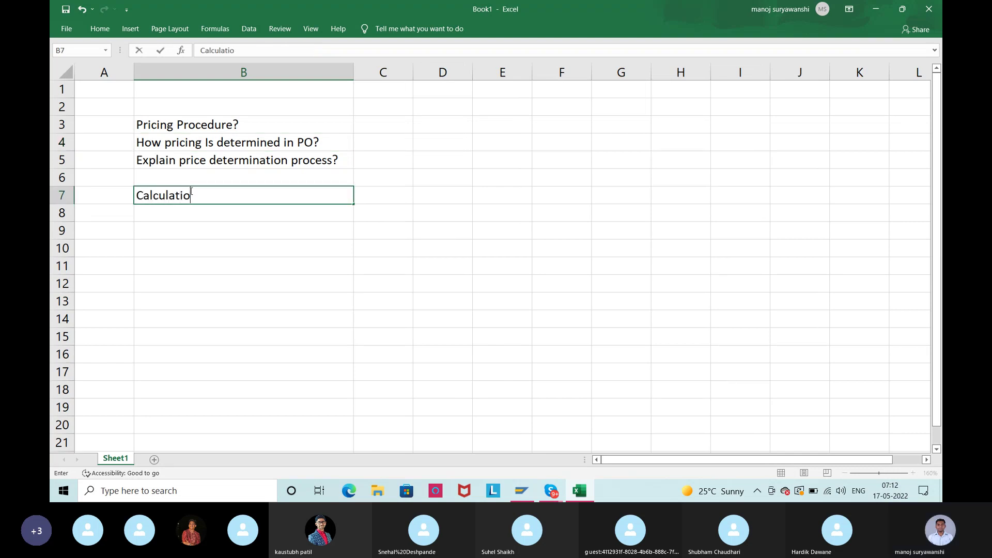
text(n Schema)
key(Return)
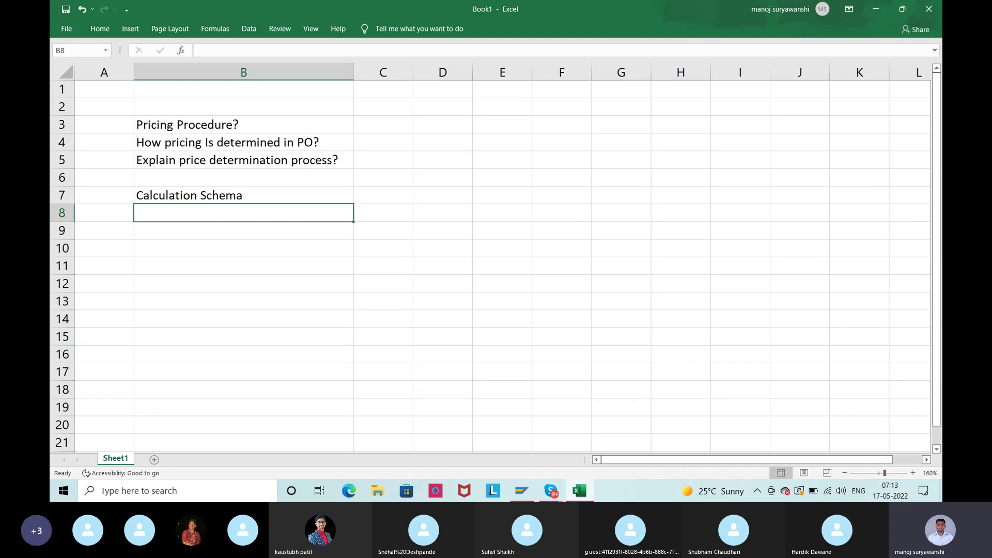
click(901, 500)
key(alt+Tab)
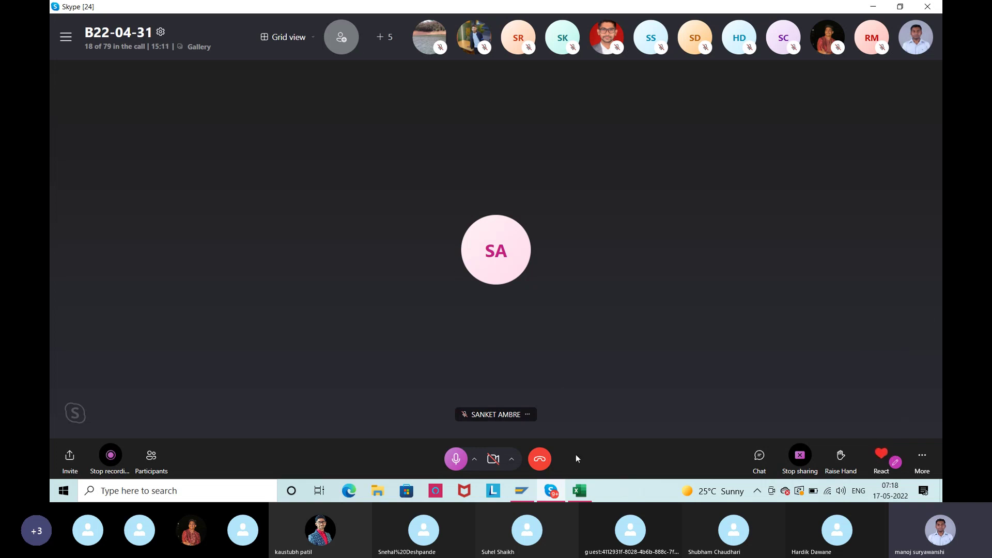
click(583, 494)
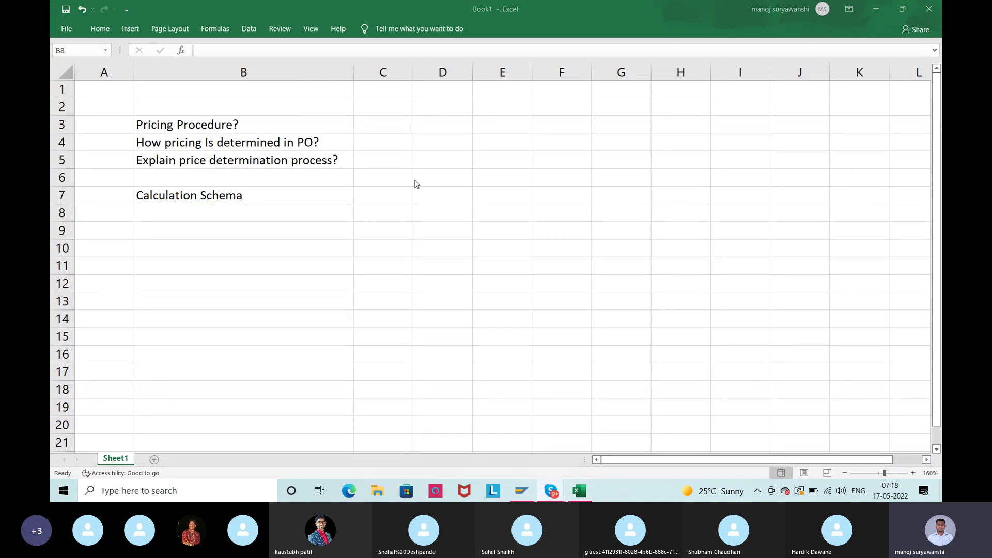
Widen column C to make room for answers beside the questions
click(384, 202)
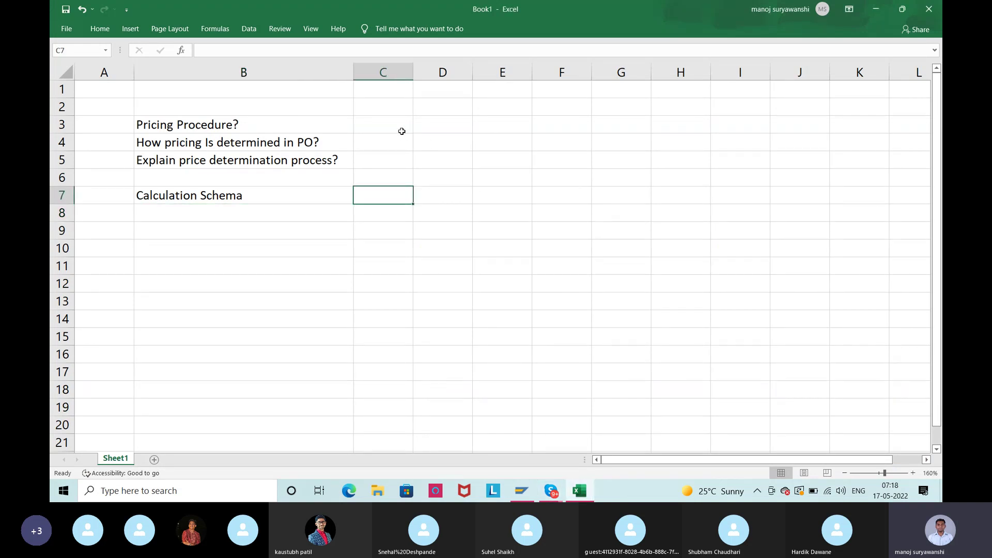
drag(413, 66, 511, 69)
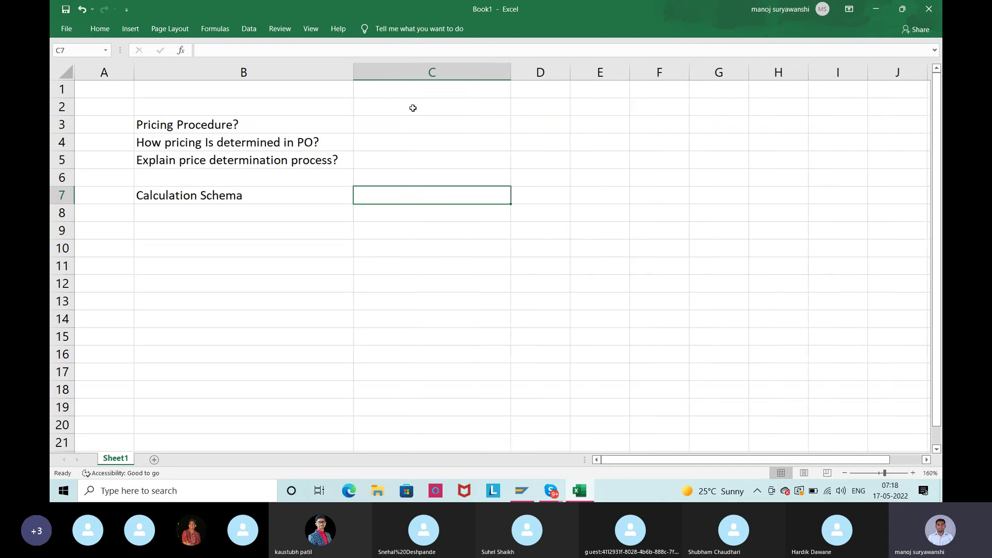
click(412, 107)
Enter "Is a way / process to arrive at net/ effective price of PO" in cell C3 as the answer to "Pricing Procedure?"
click(397, 128)
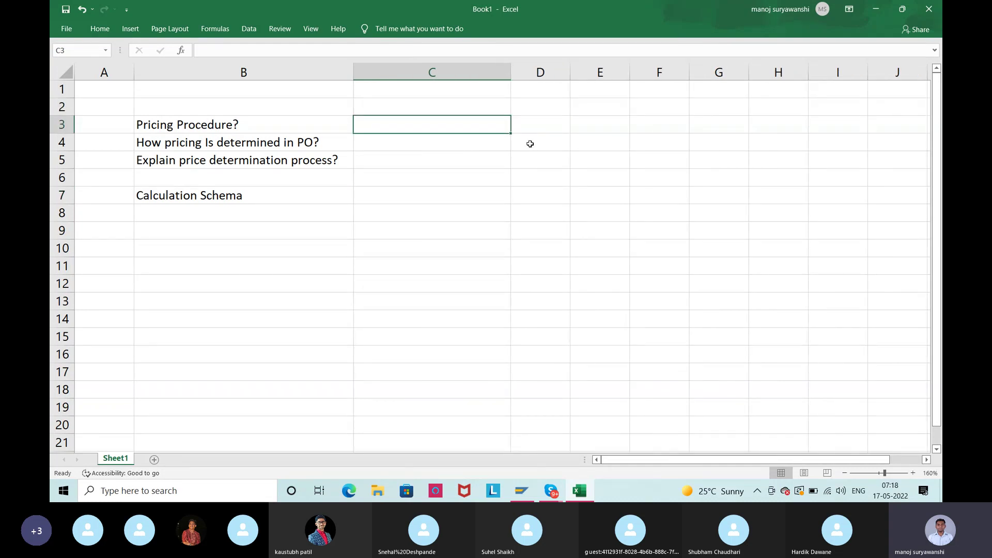
text(Is a )
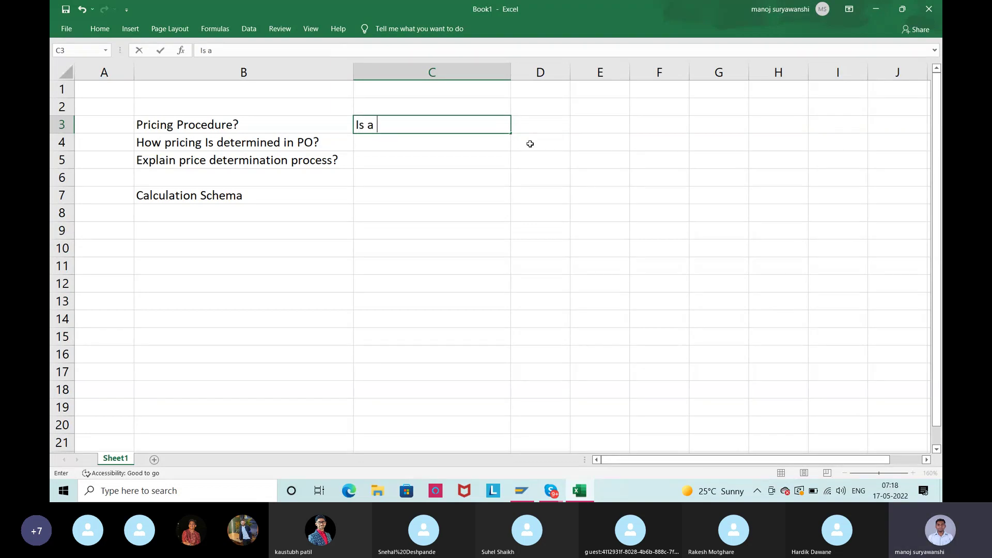
text(way /)
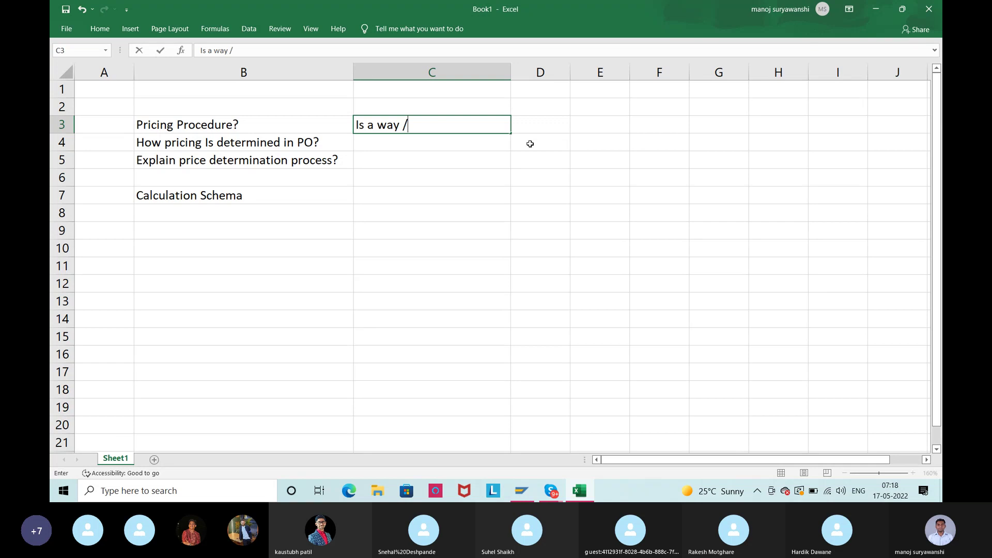
text( process to arrive ar)
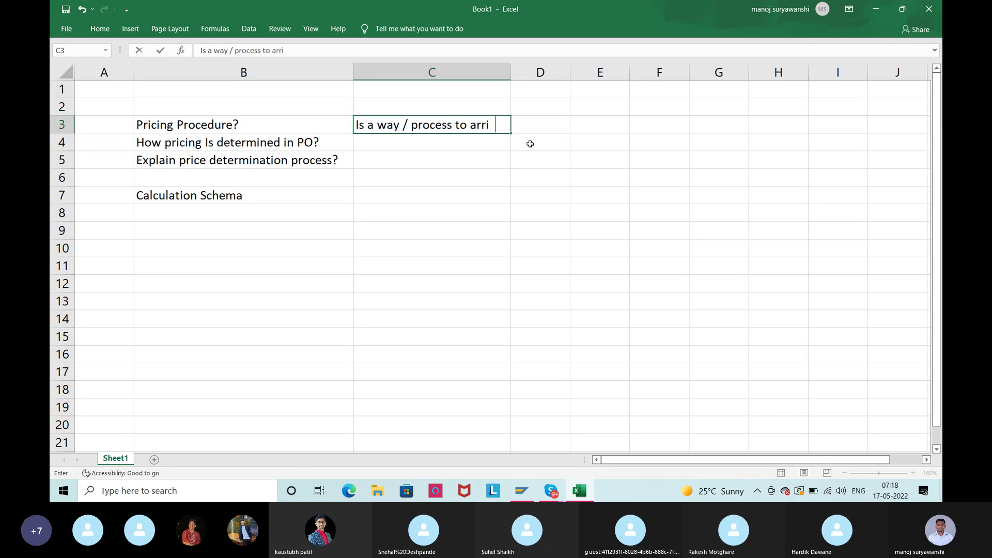
key(BackSpace)
text(t net of)
key(BackSpace)
key(BackSpace)
key(BackSpace)
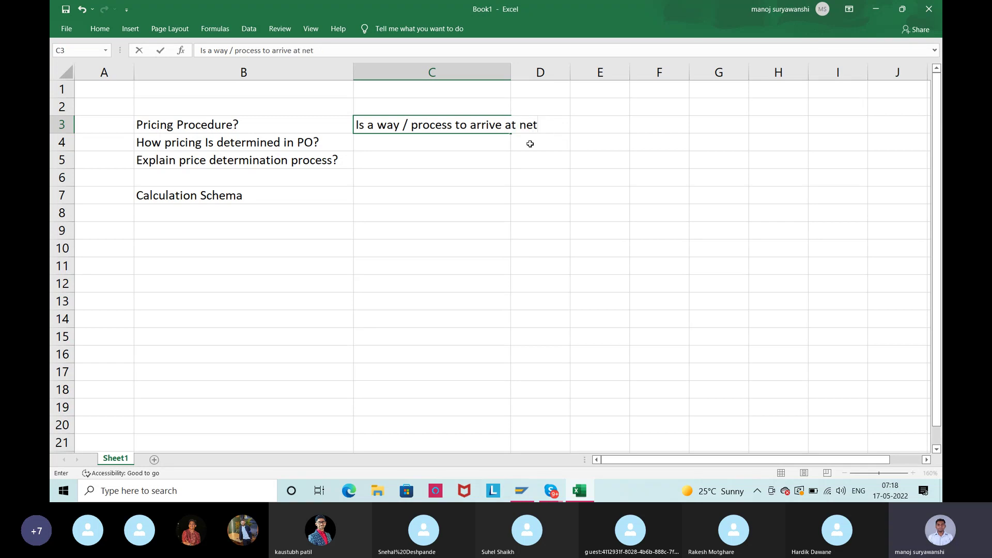
text(/ effecti)
text(ve price )
text(o)
key(BackSpace)
text(ice of )
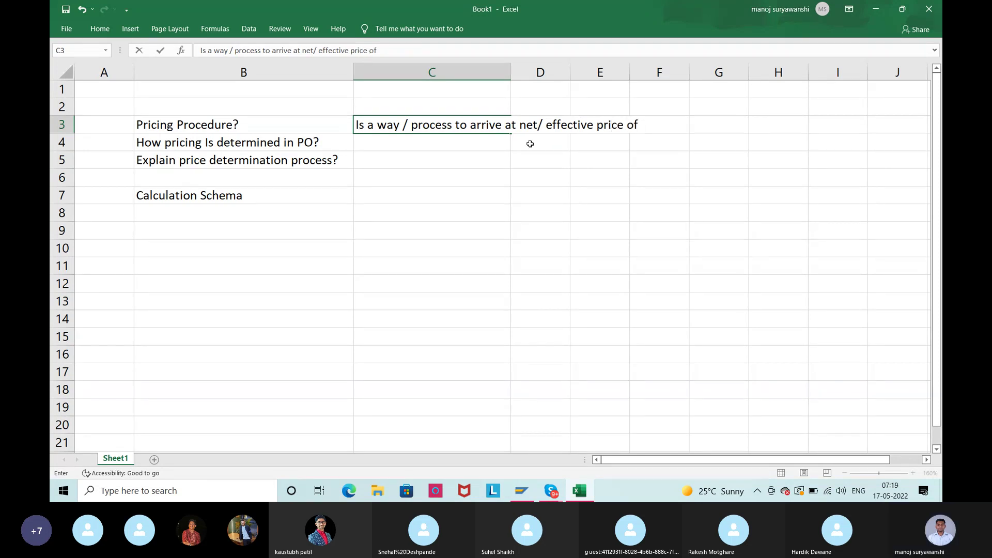
text(PO)
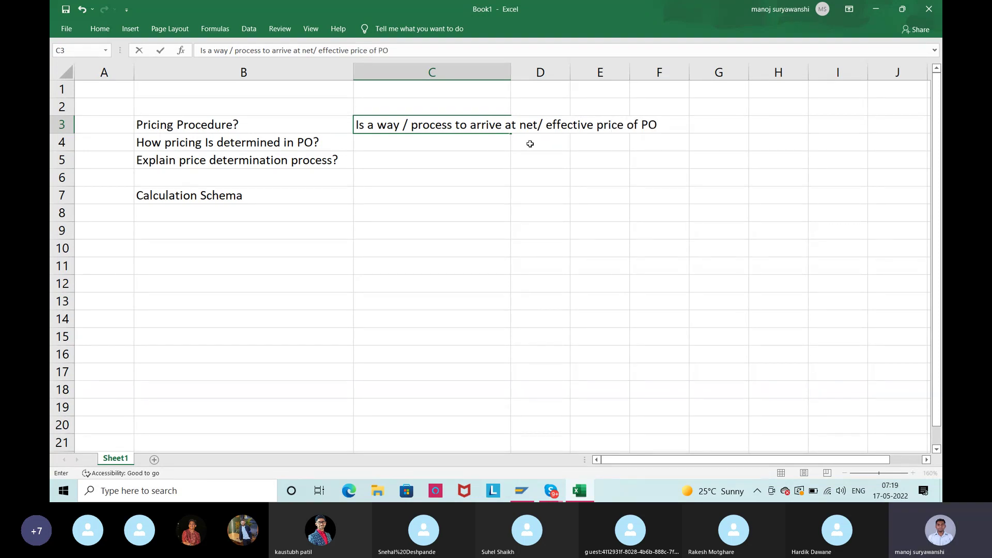
key(Return)
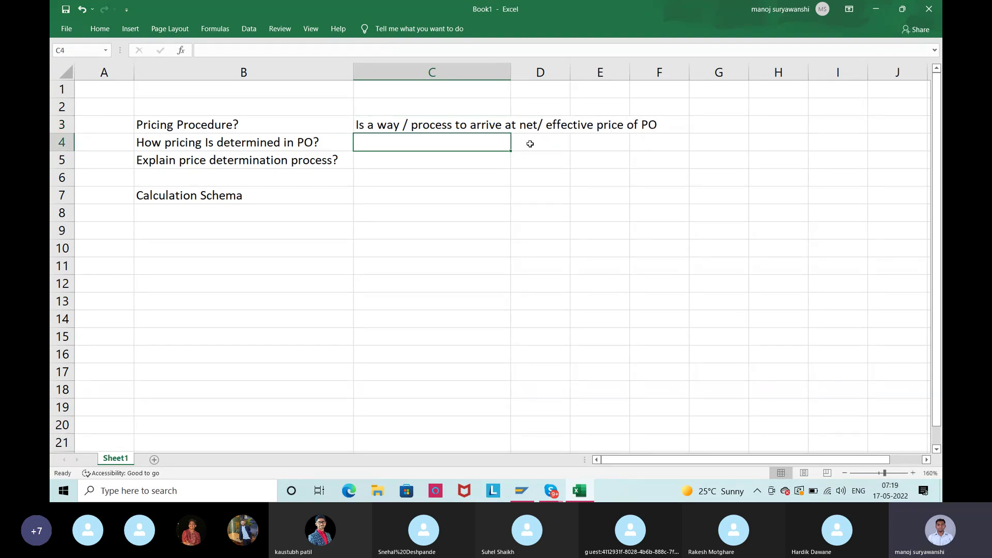
Fit column C to its contents and enter "Based on Condition technique" in cell C8
double_click(509, 68)
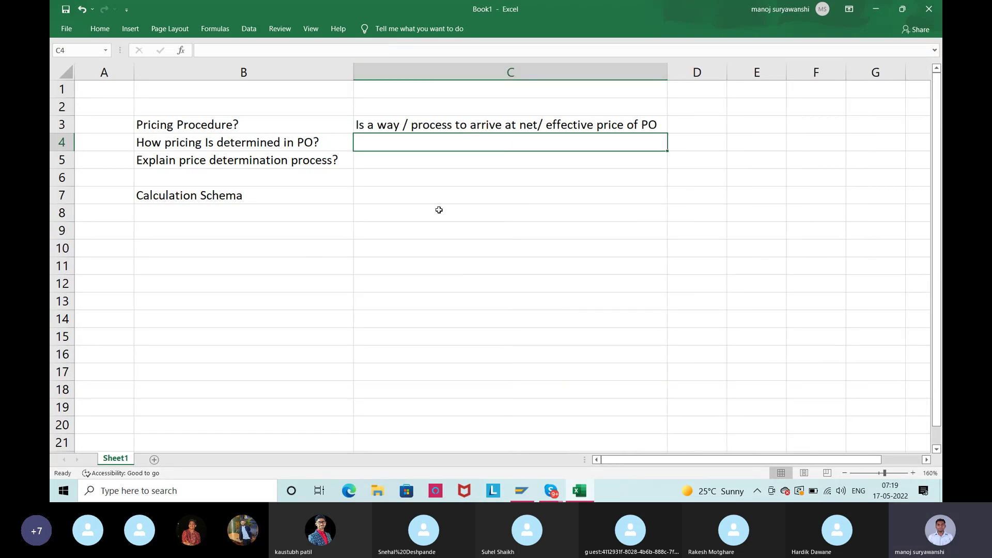
click(417, 215)
text(Based on)
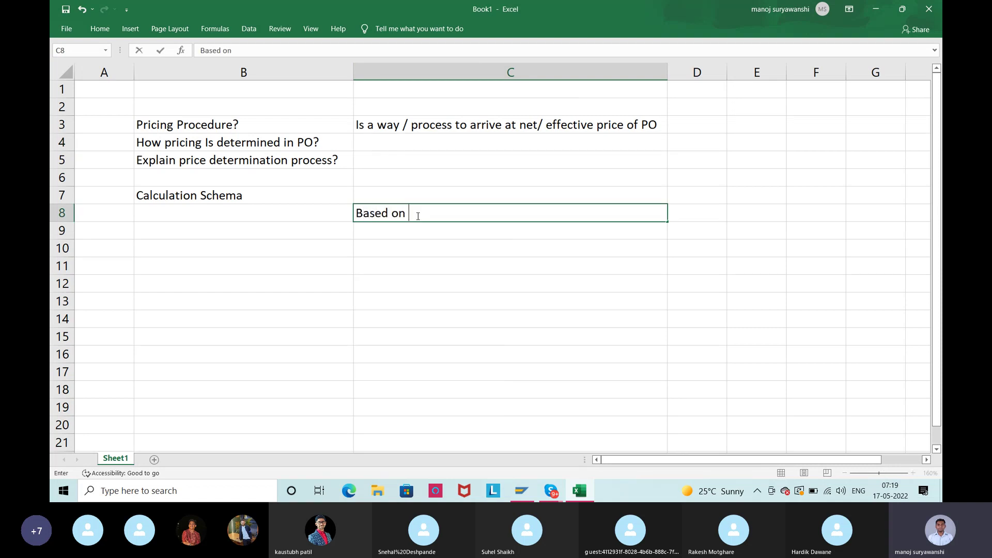
text( Condition tce)
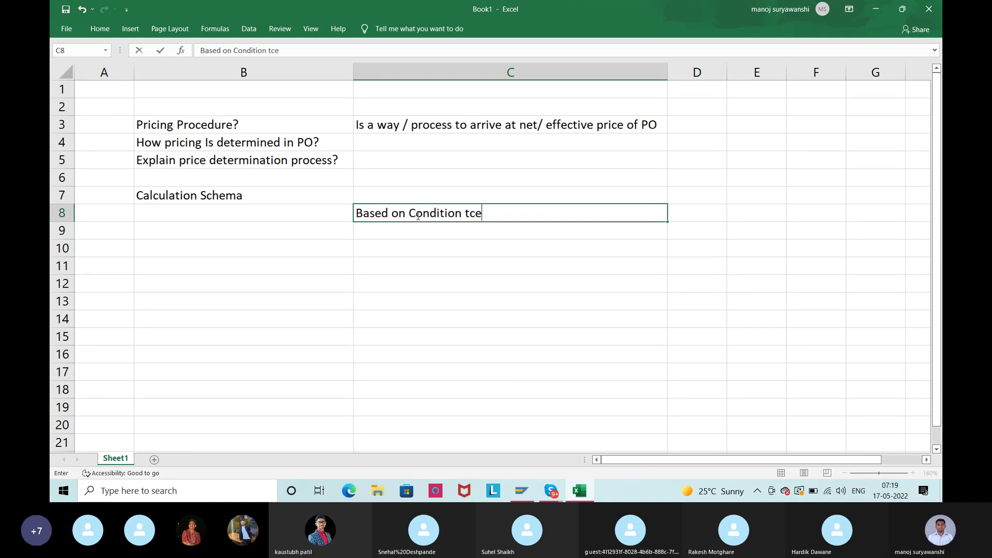
key(BackSpace)
key(BackSpace)
text(echnique)
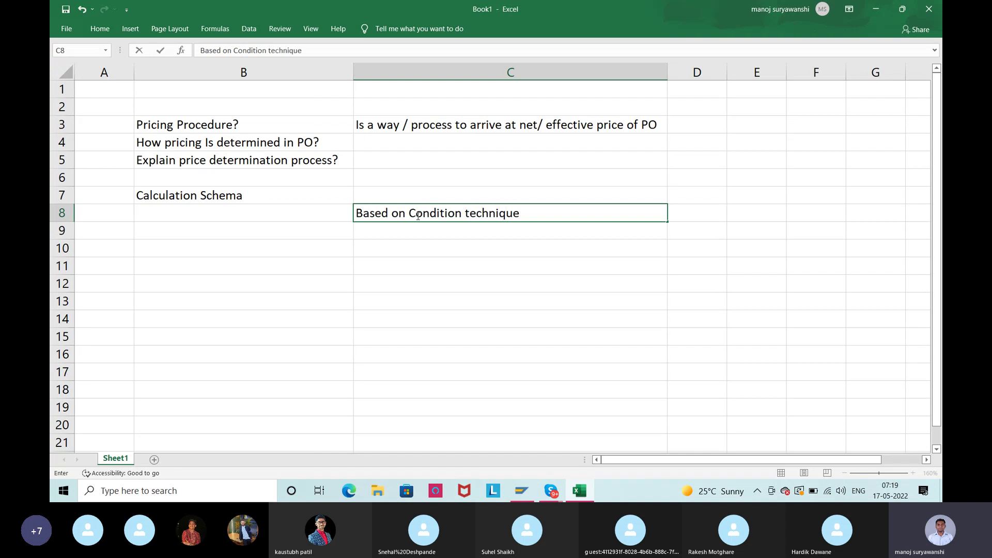
key(Return)
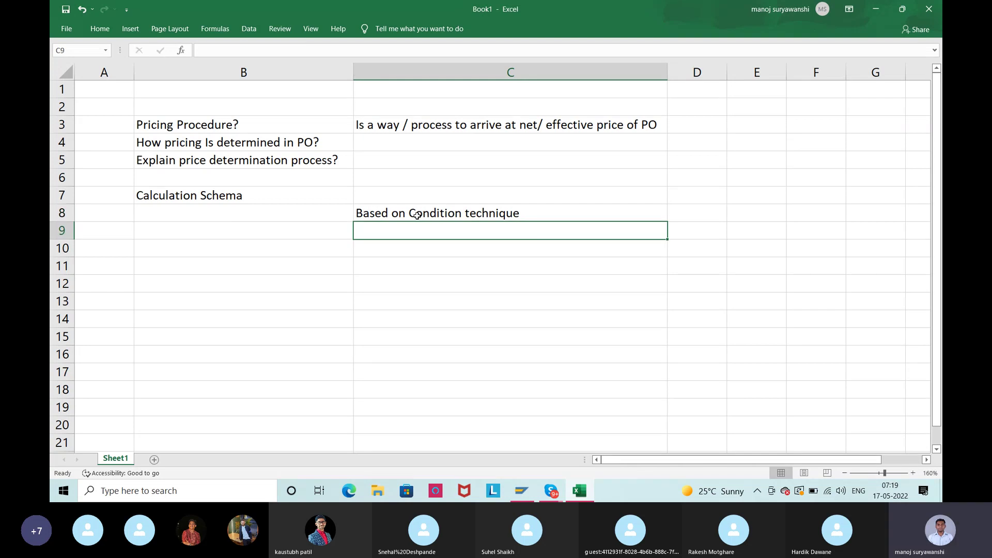
Enter "Condition types are used for price determination process" in cell C9
text(Co)
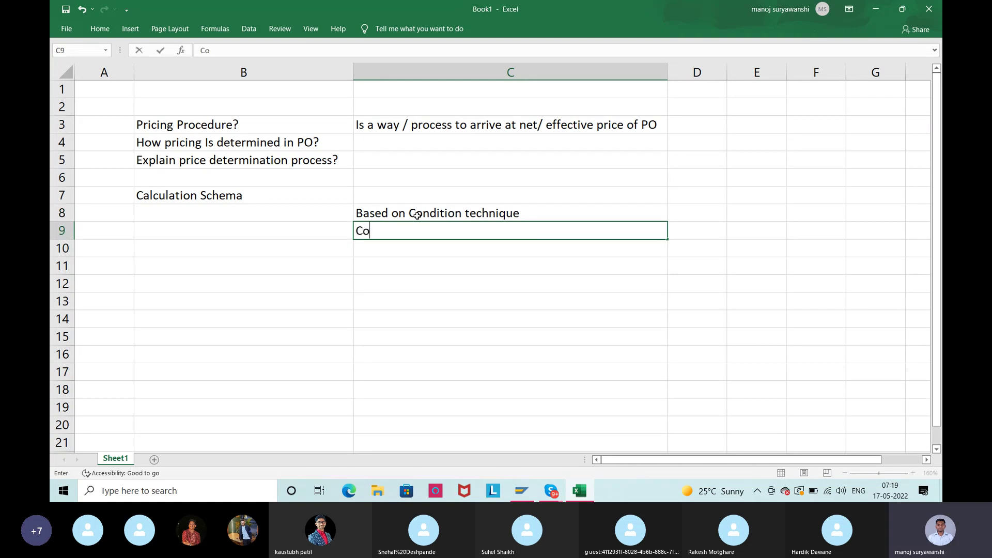
text(ndition for)
key(BackSpace)
key(BackSpace)
key(BackSpace)
text(types )
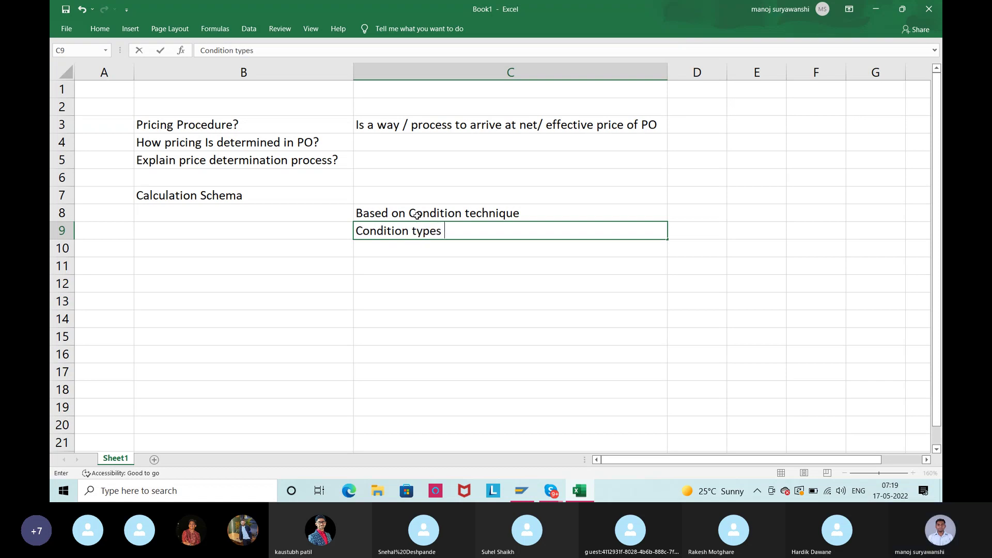
text(are used for pri)
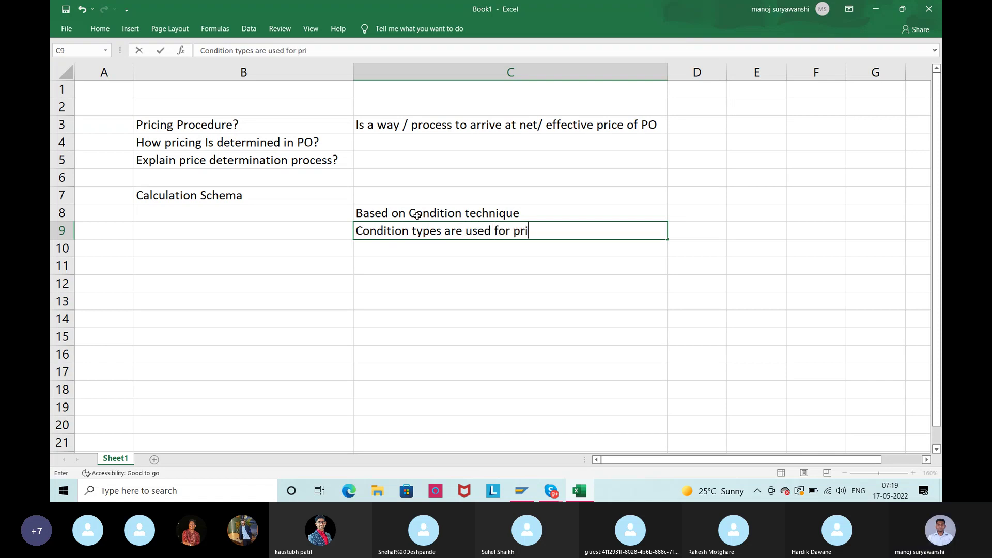
text(ce deter)
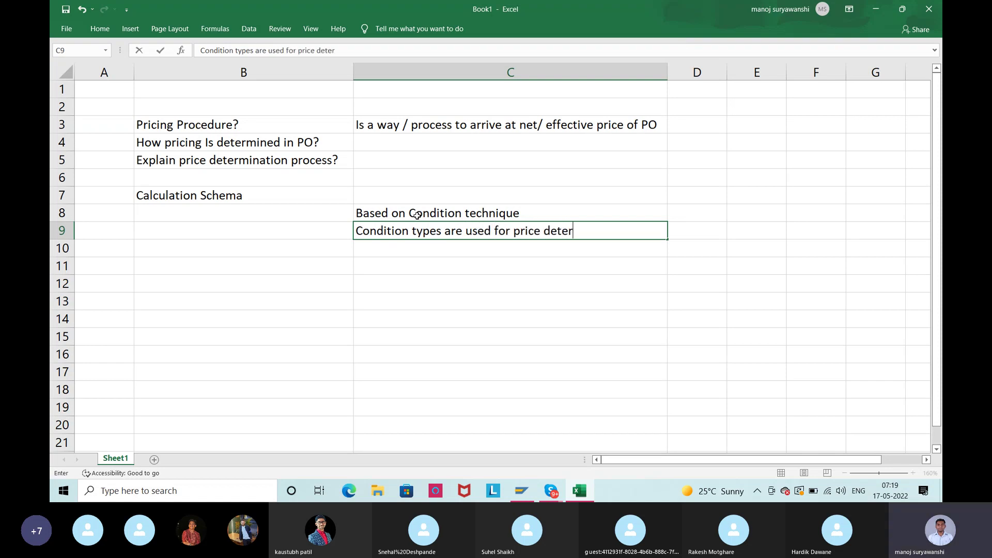
text(mination process)
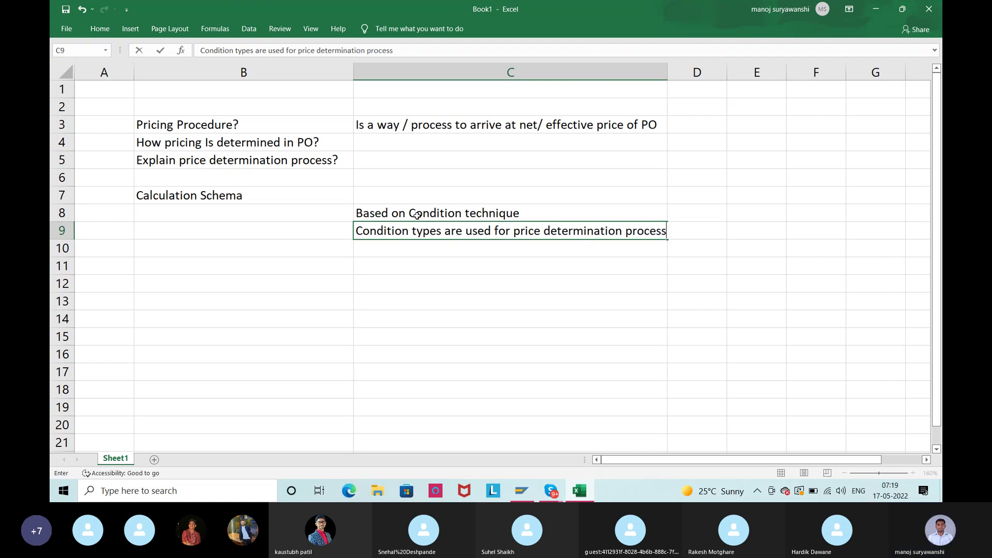
key(Return)
Enter "ConditionType?" in cell C10, below the line about condition types
text(Conditi)
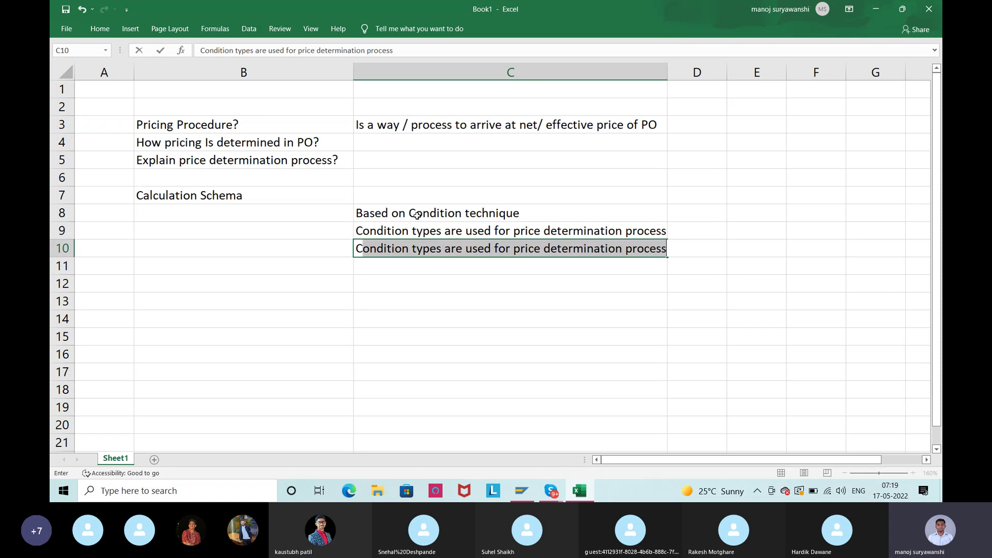
text(on?)
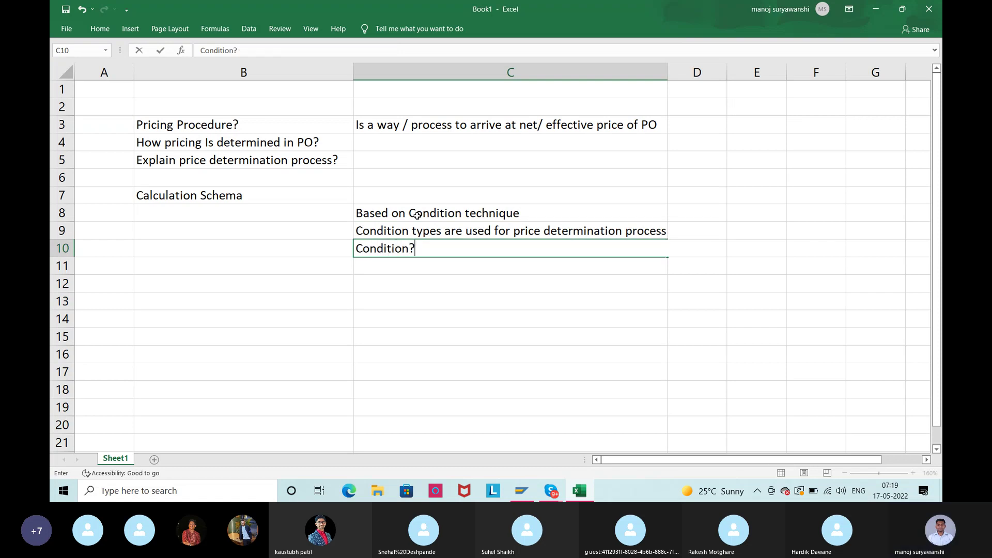
key(Return)
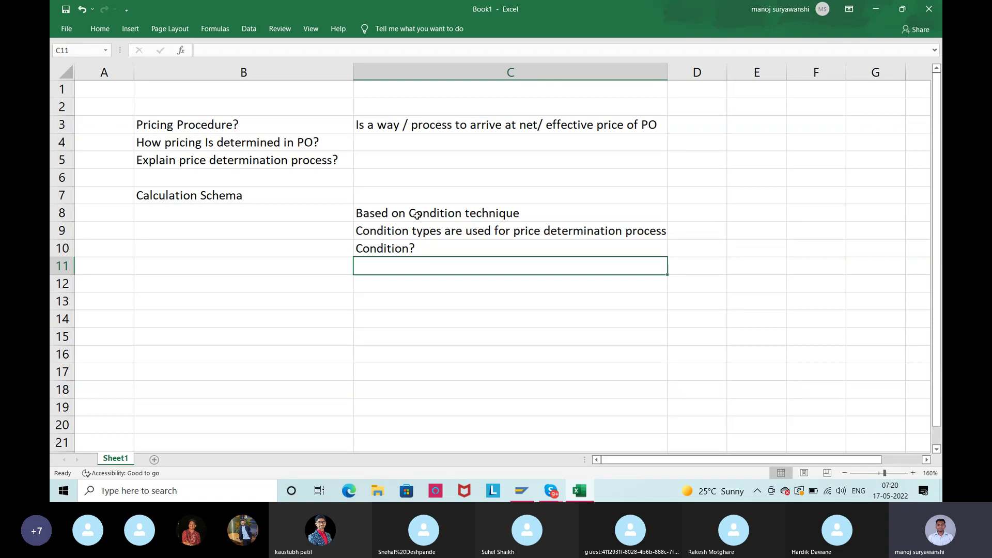
double_click(437, 248)
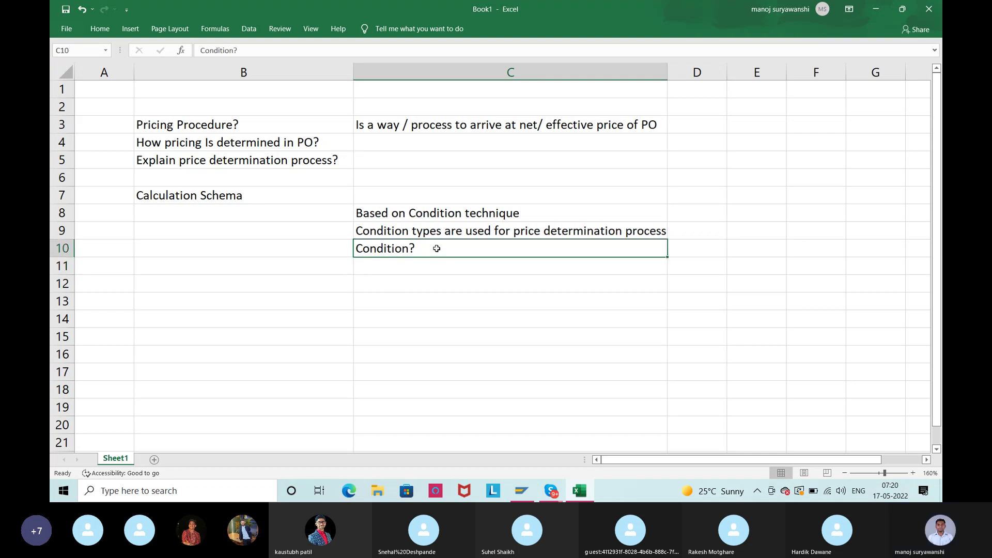
text(Ty)
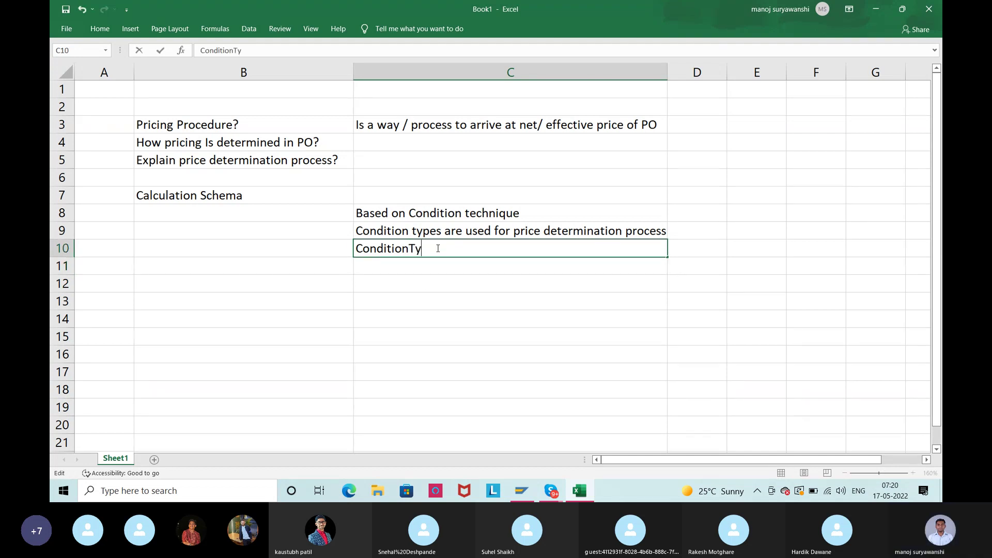
text(pe?)
key(Return)
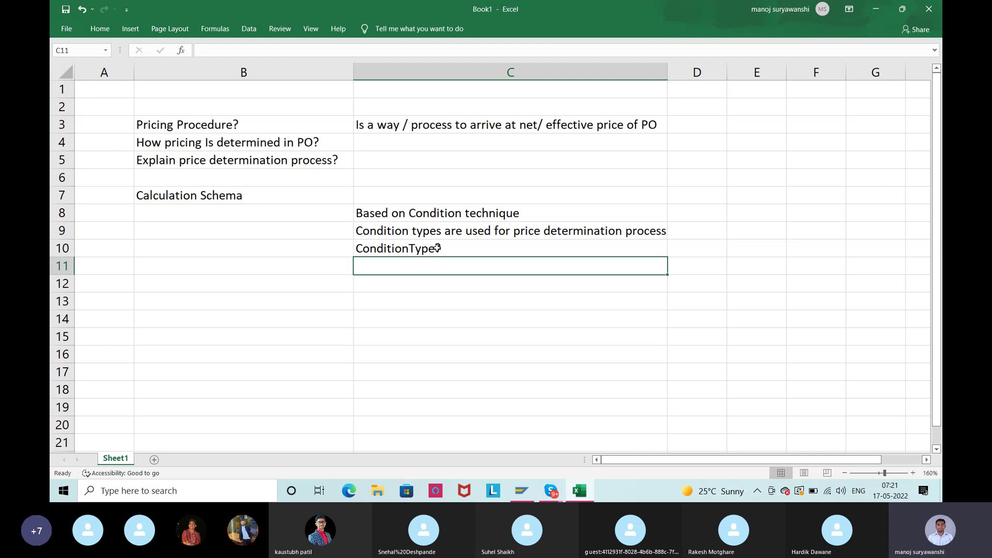
Append " Is used to store prices- Gross price/discount/surcharge etc" to "ConditionType?" in cell C10 and fit column C to its contents
double_click(492, 247)
text(Is used to)
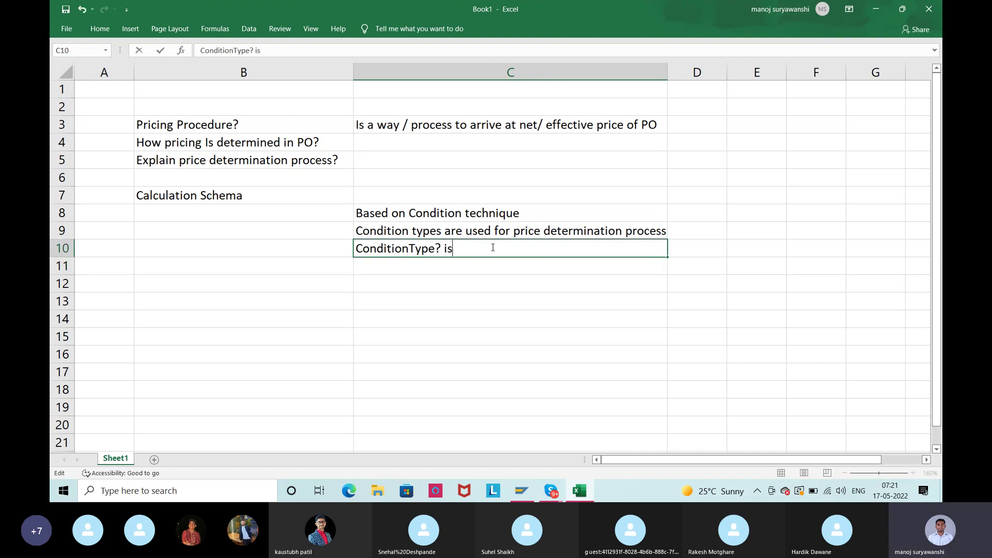
text( store )
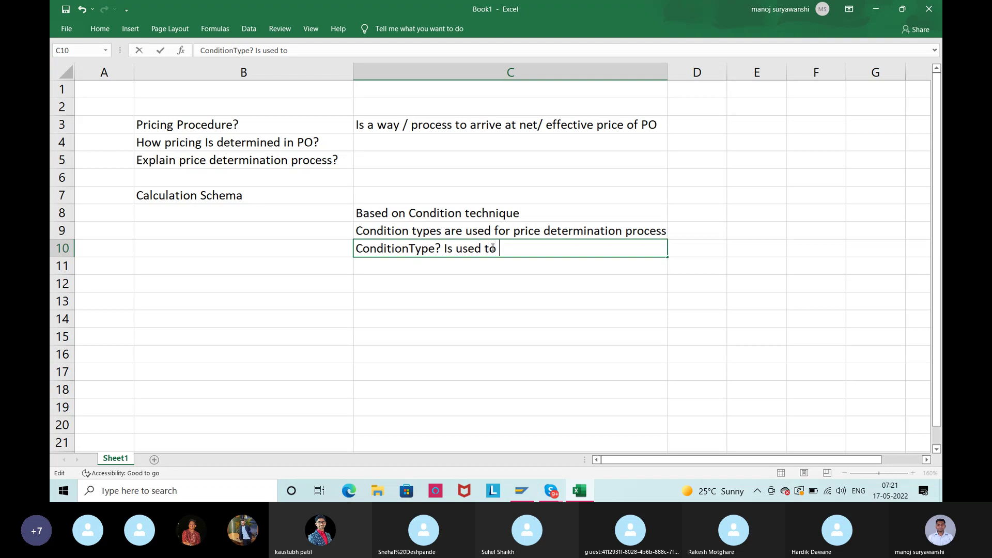
text(prc)
key(BackSpace)
text(ices)
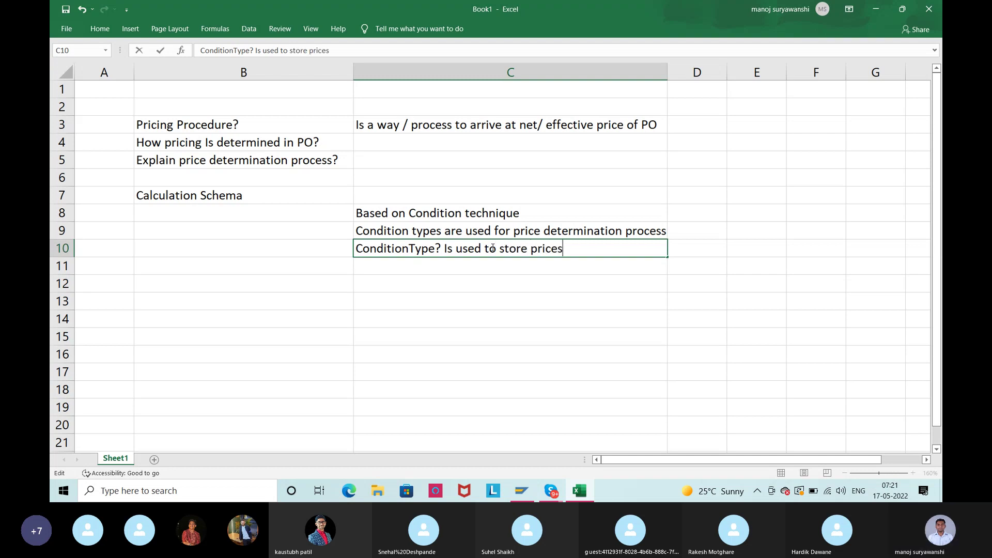
text(- )
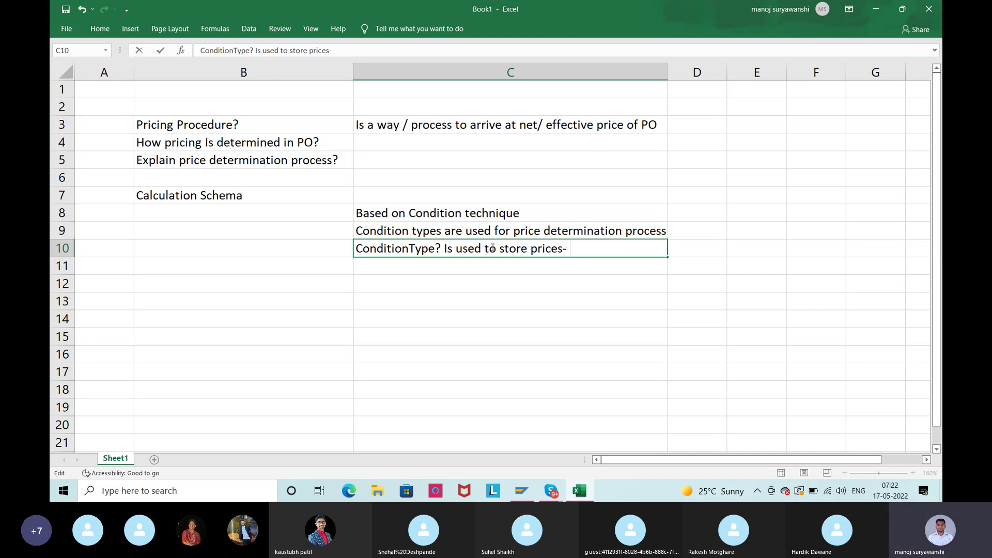
text(Gross price/discount)
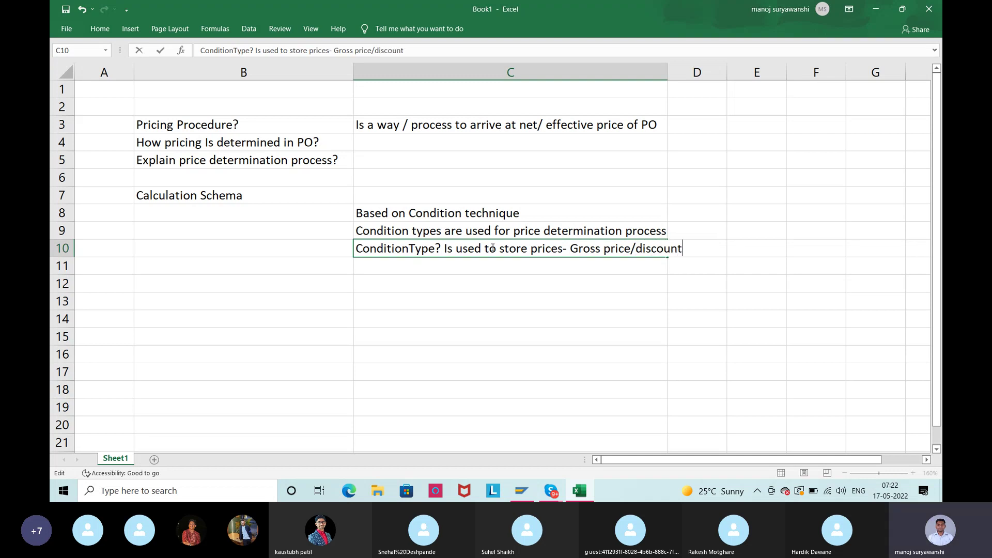
text(/surcharge etc)
key(Return)
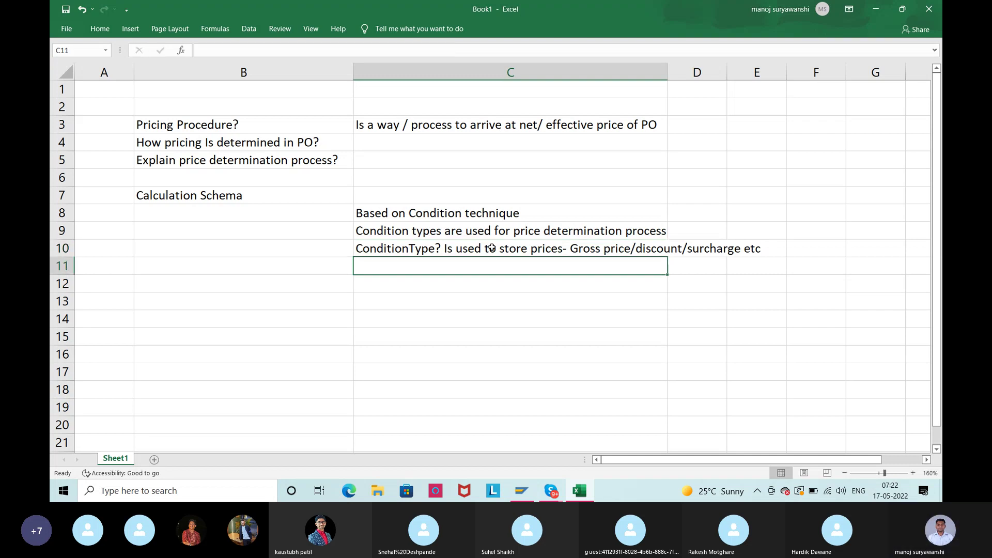
double_click(667, 72)
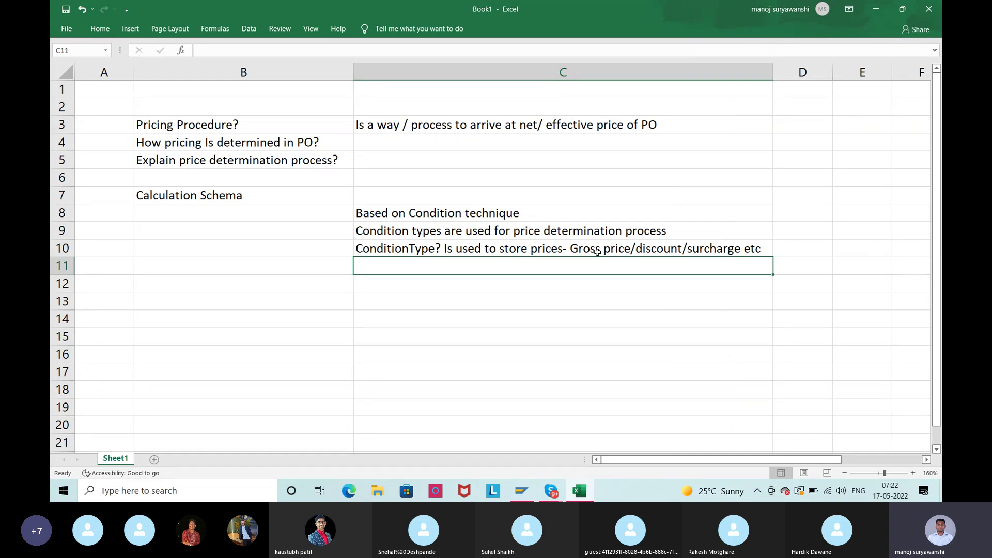
Enter the heading "Mat Gross Price" in cell B13
click(296, 299)
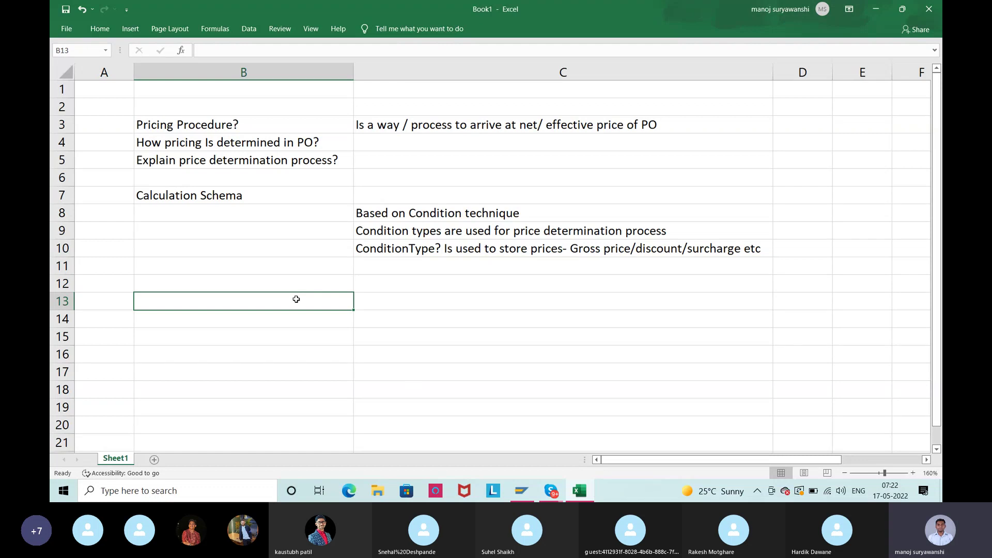
text(Mat)
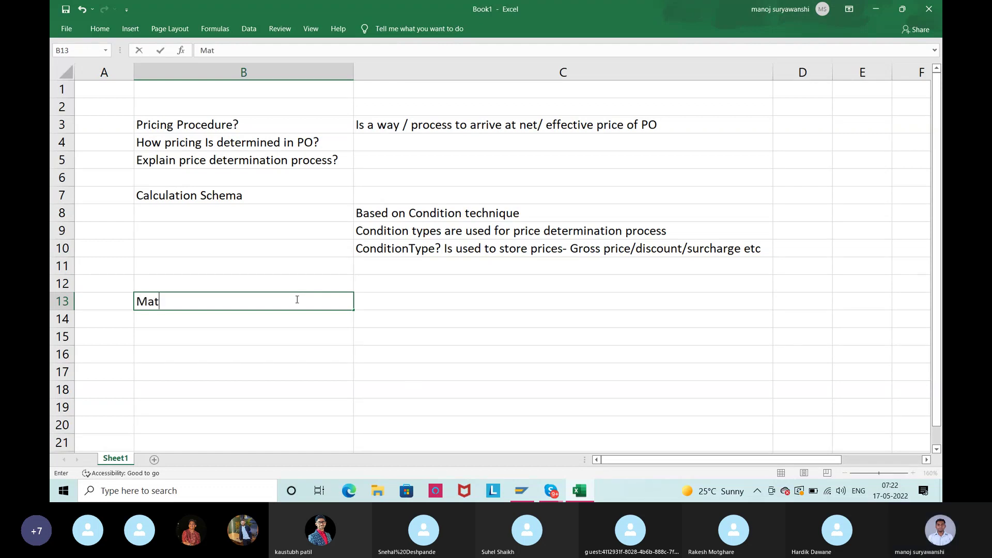
text( Pr)
key(BackSpace)
key(BackSpace)
text(Gross )
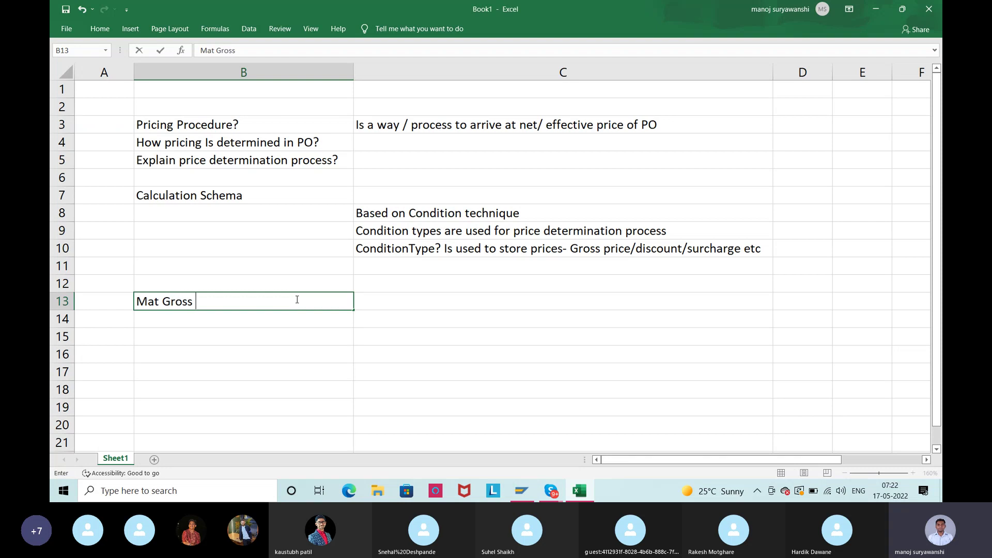
text(Price)
key(Return)
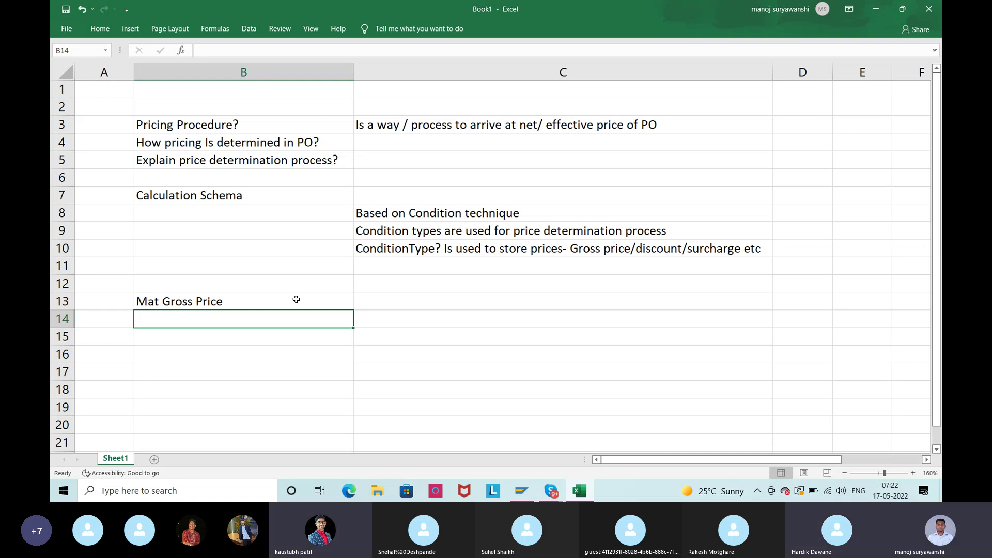
List the condition types "PB00" in cell B14 and "PBXX" in cell B15 under the "Mat Gross Price" heading
text(PB00)
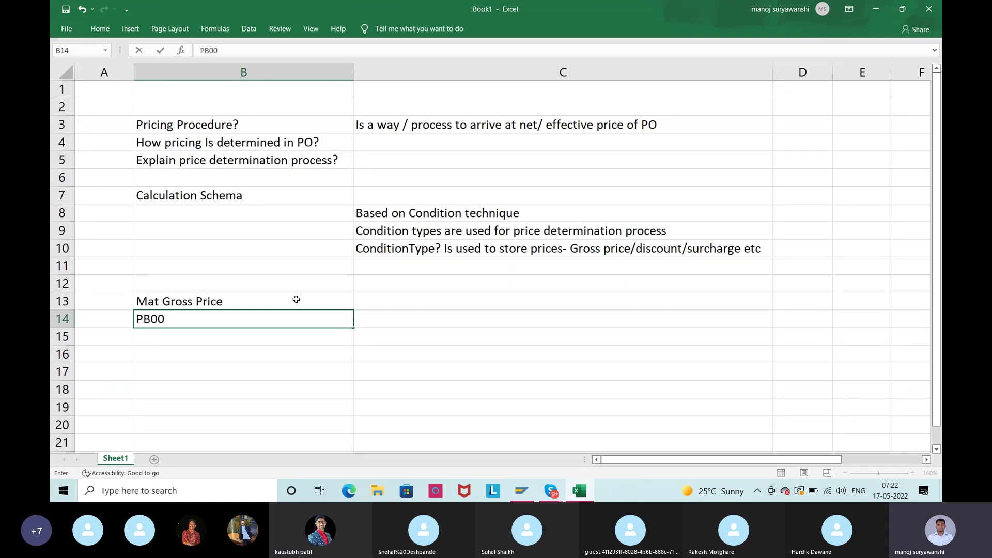
key(Return)
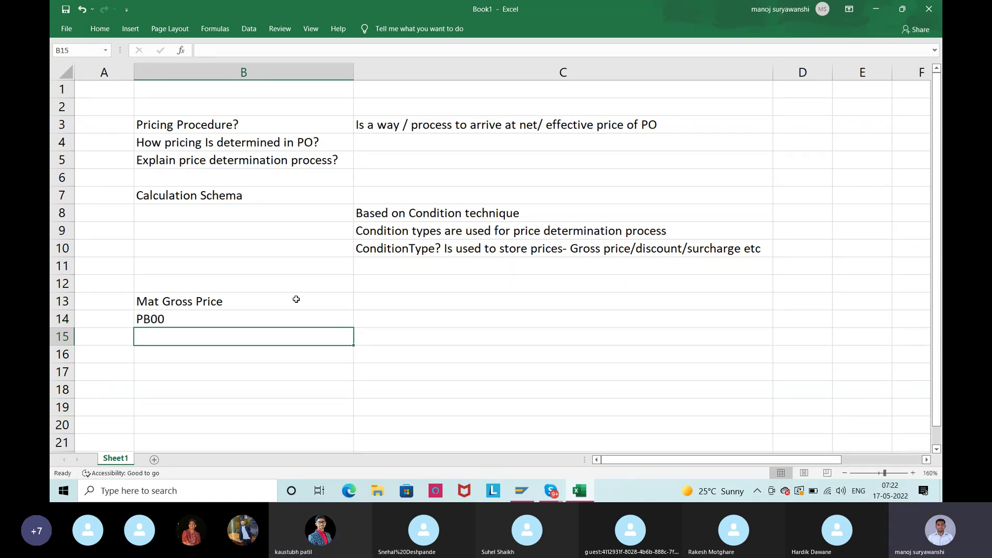
text(PBXX)
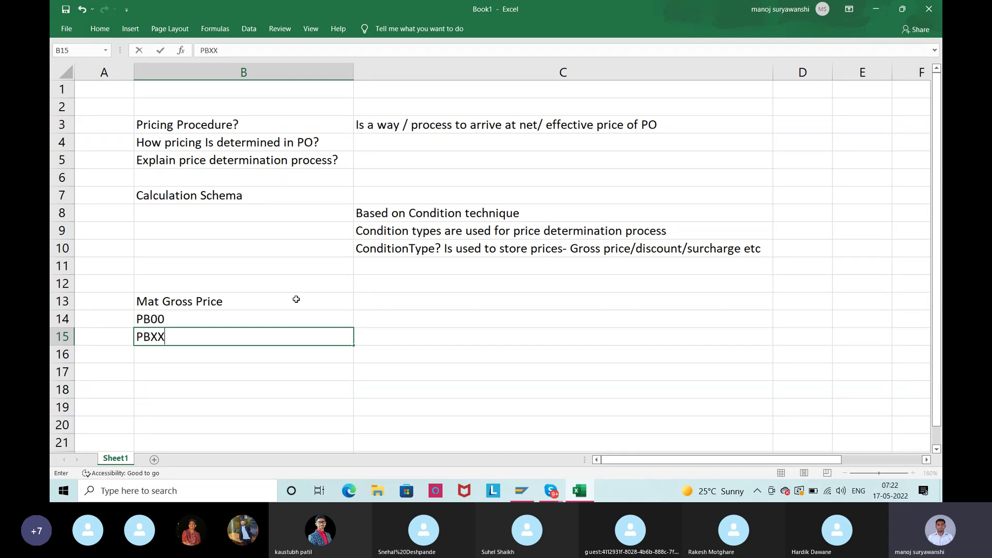
click(514, 366)
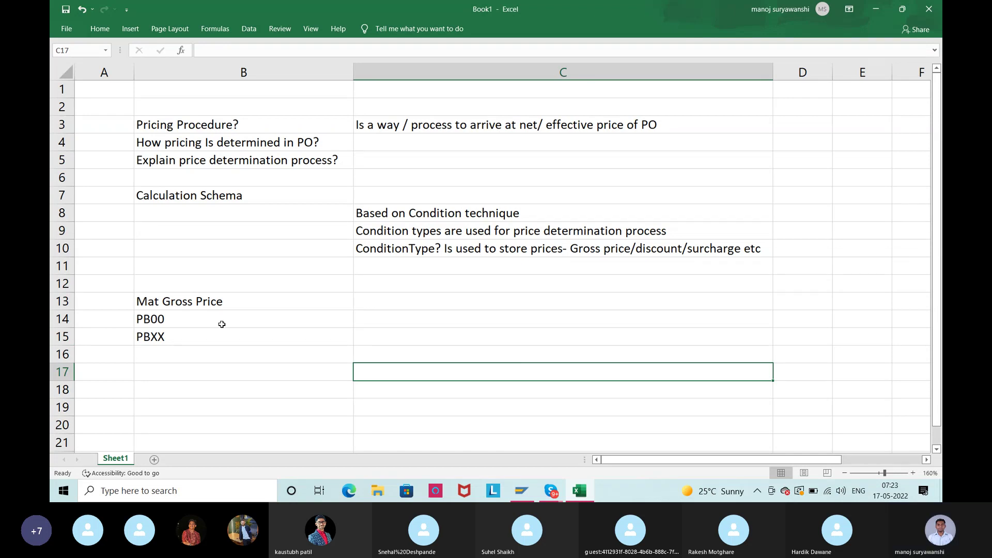
Append "- Automatic determination" to the PB00 entry in cell B14
double_click(257, 319)
text(- Automatic determination)
key(Return)
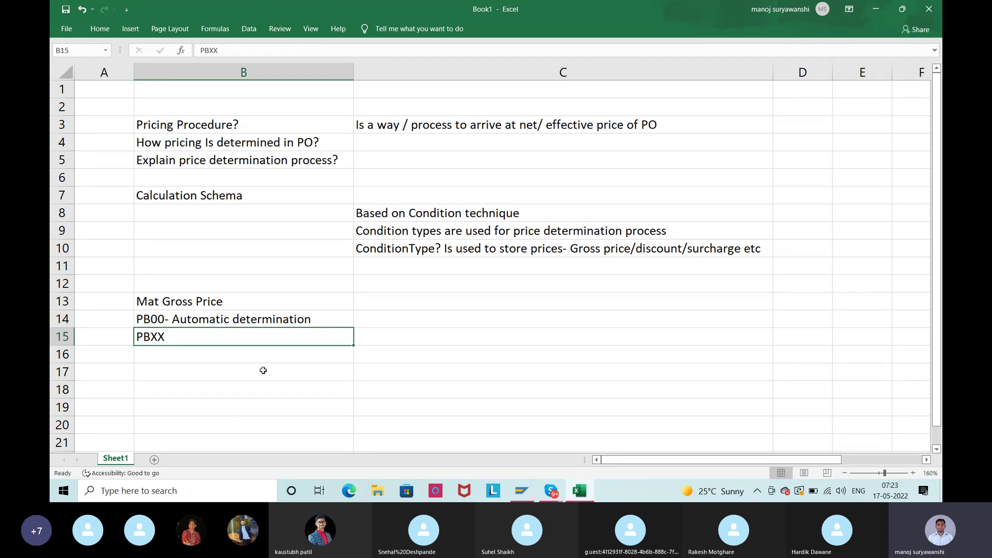
Append "- Enter price manuallly" to the PBXX entry in cell B15
double_click(189, 342)
text(- Ente)
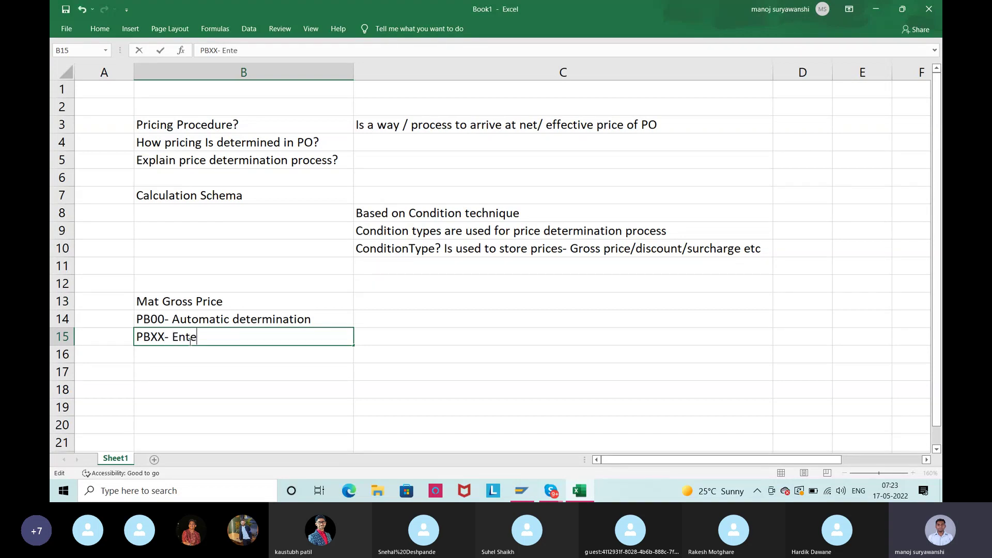
text(r price )
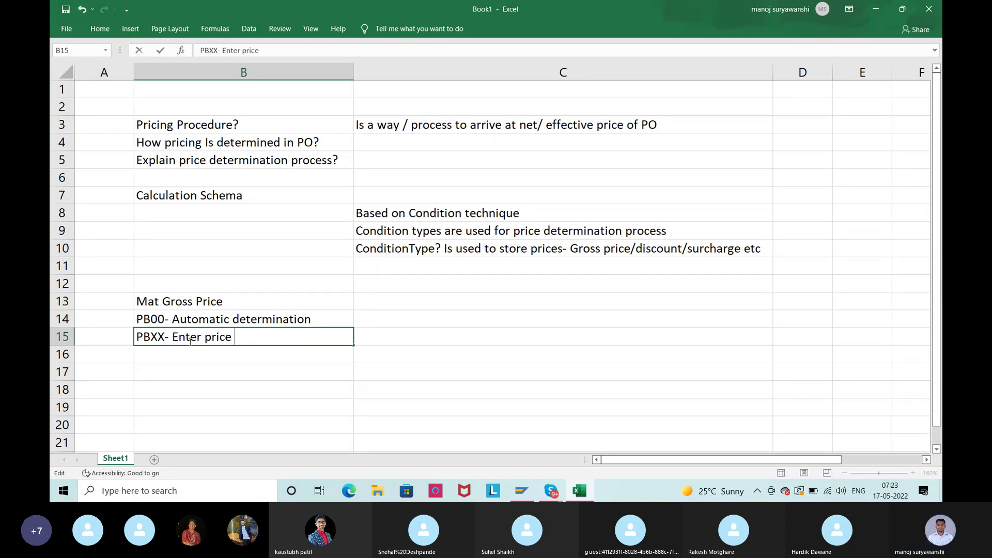
text(manuallly)
key(Return)
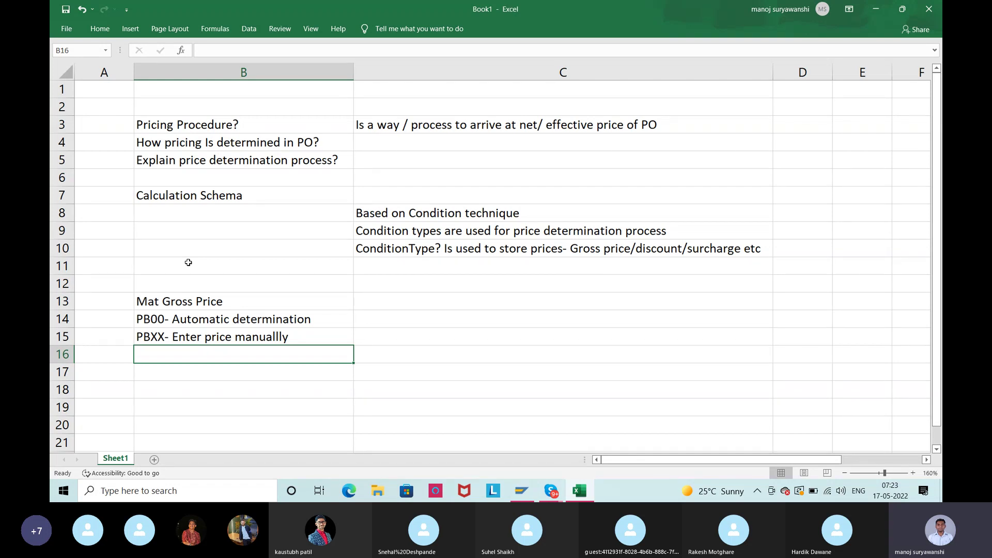
click(161, 320)
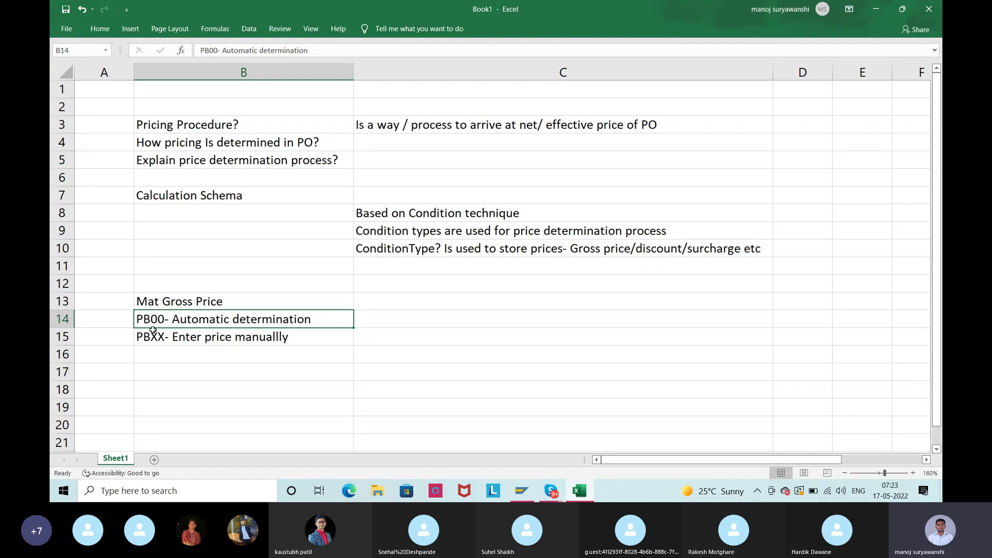
click(152, 336)
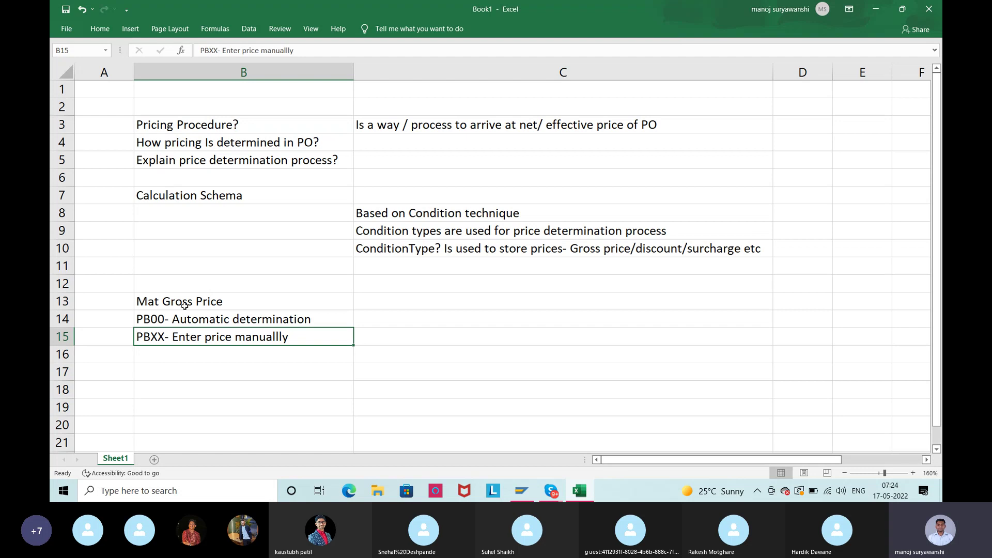
click(171, 369)
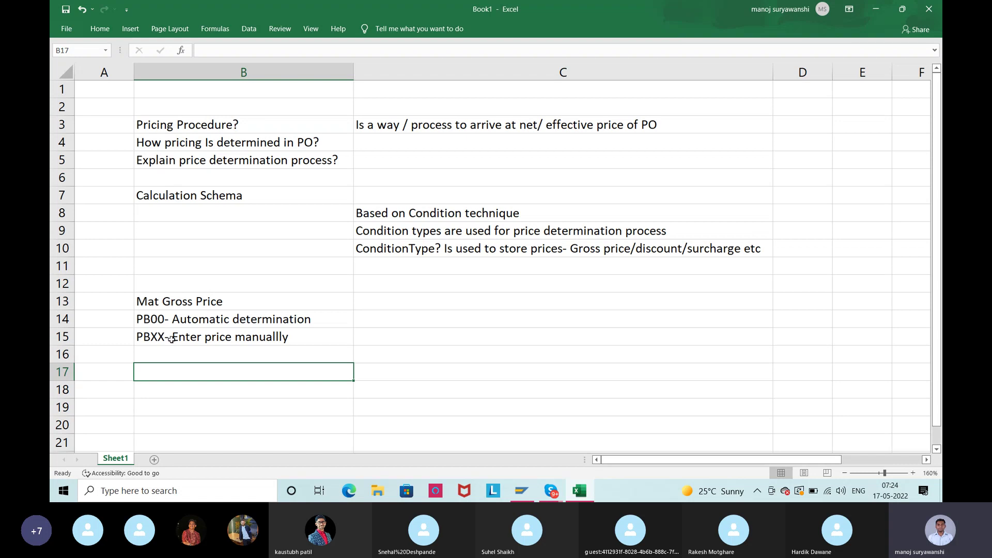
Enter the gross price 50 in cell C14, beside the PB00 entry
click(528, 323)
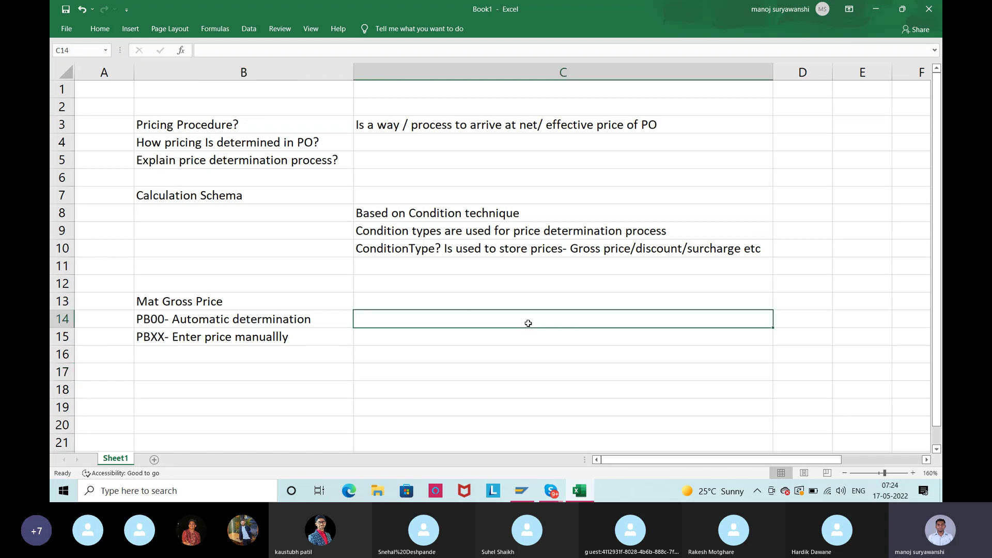
text(50)
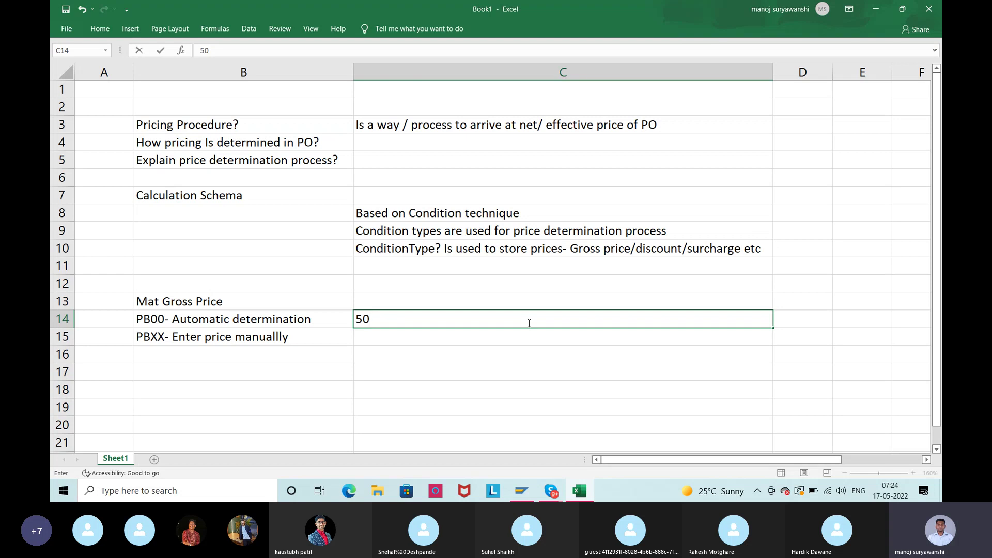
key(Return)
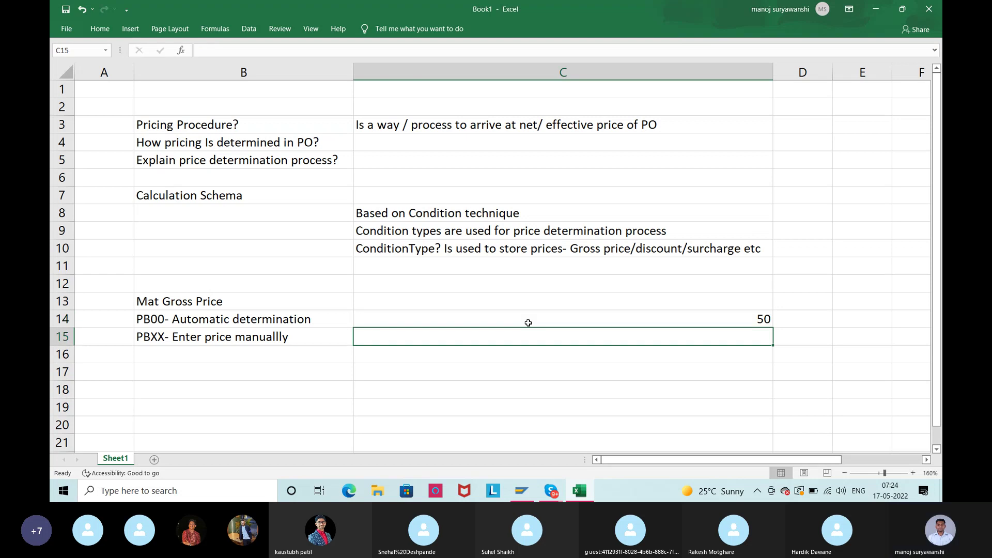
text(0)
key(BackSpace)
key(Down)
key(Down)
key(Up)
key(Up)
key(Up)
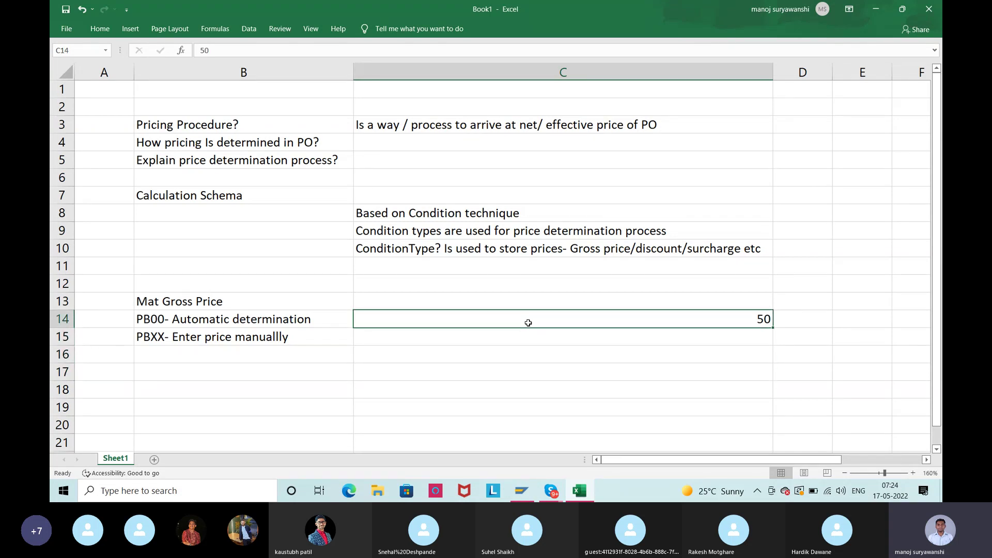
Enter the condition type "RA01" in cell B17 with the rate 10% beside it in cell C17
key(Down)
key(Down)
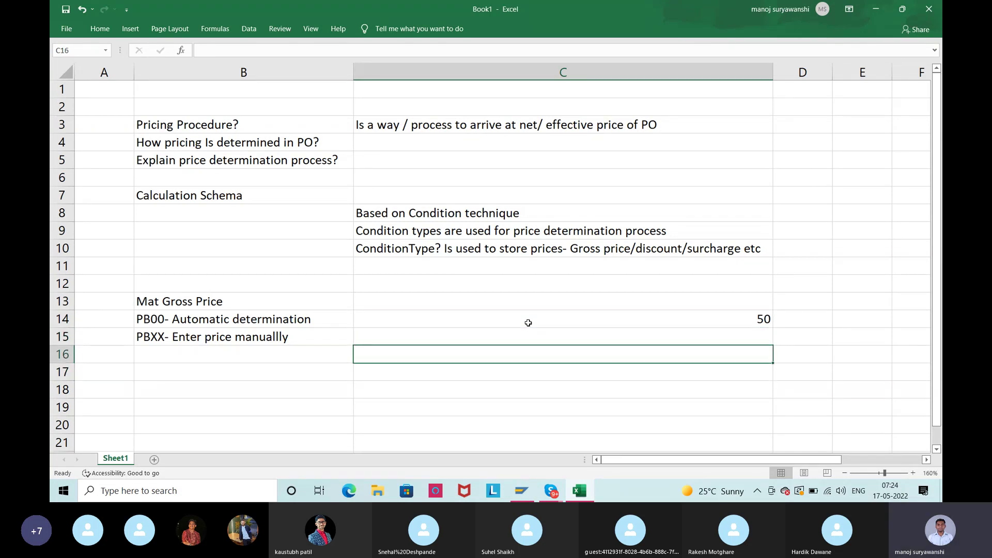
key(Down)
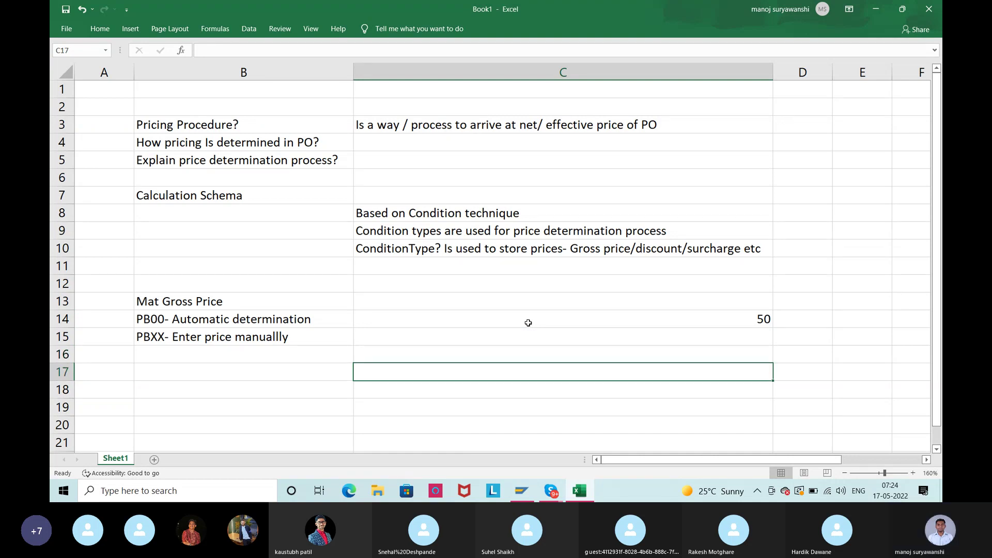
key(Left)
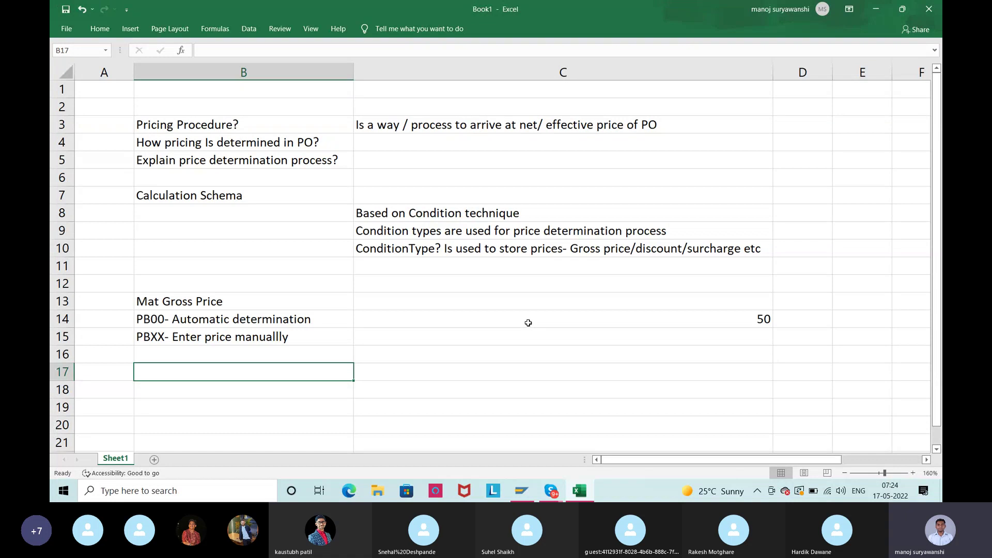
text(RA01)
key(Tab)
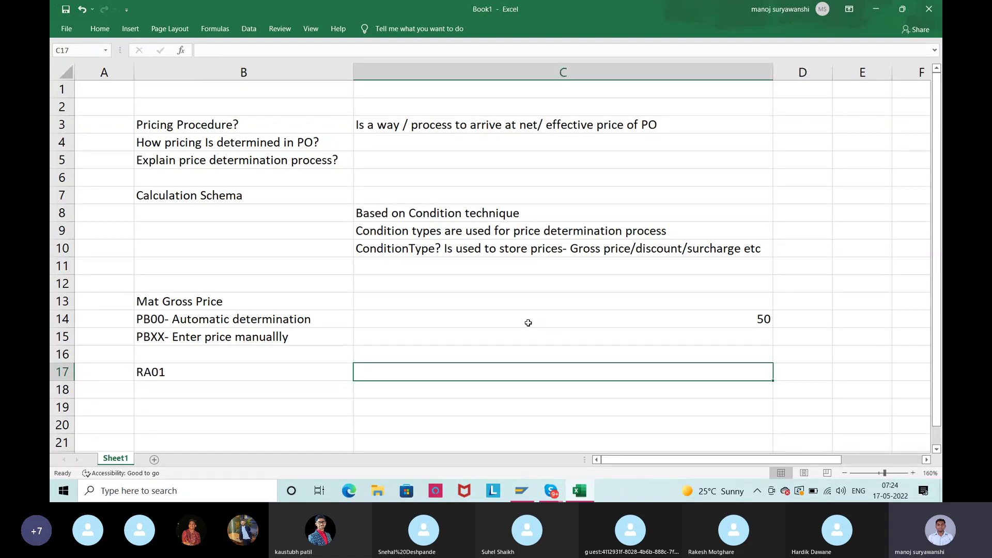
text(5)
key(BackSpace)
text(10)
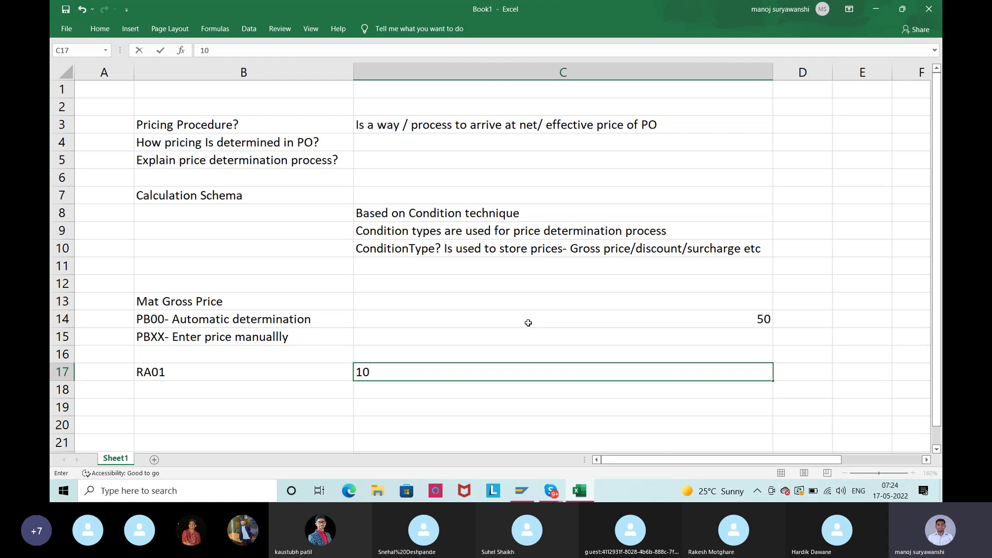
text(%)
key(Return)
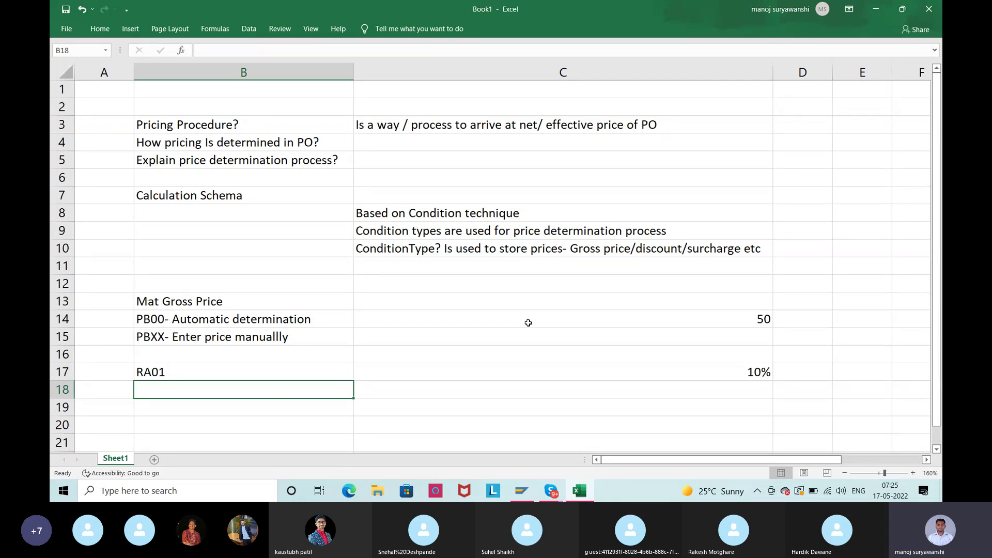
Enter the label "Subtotals" in cell B19
key(Return)
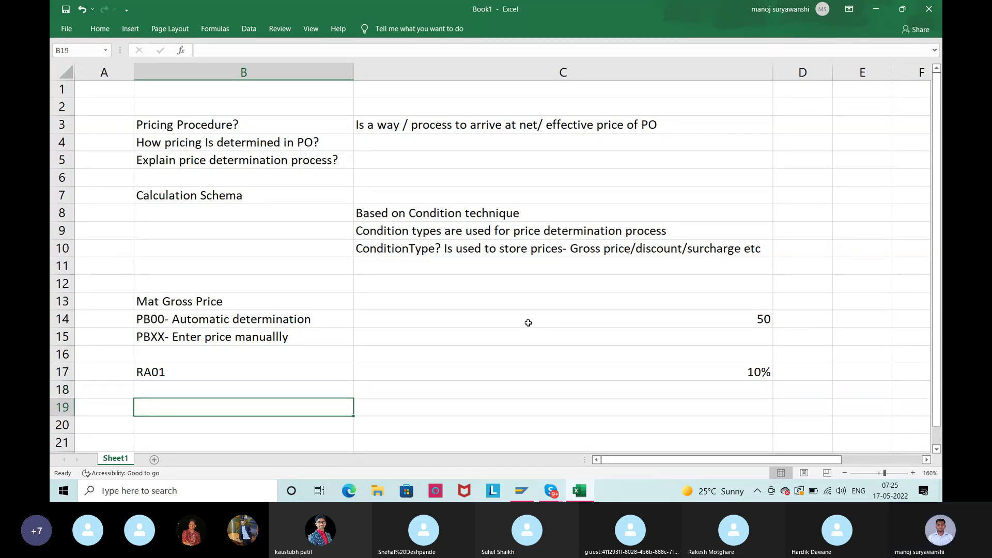
text(Su)
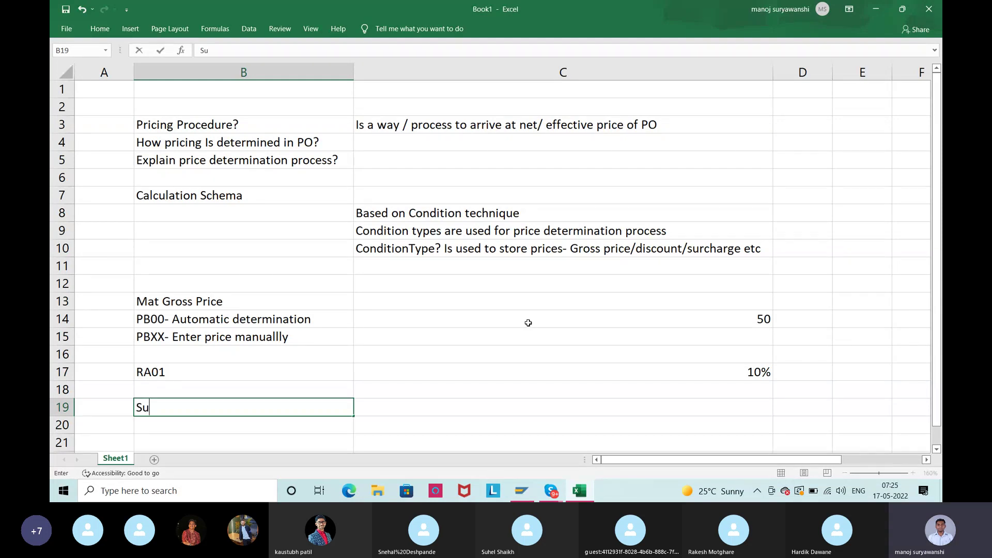
text(btotals)
key(Tab)
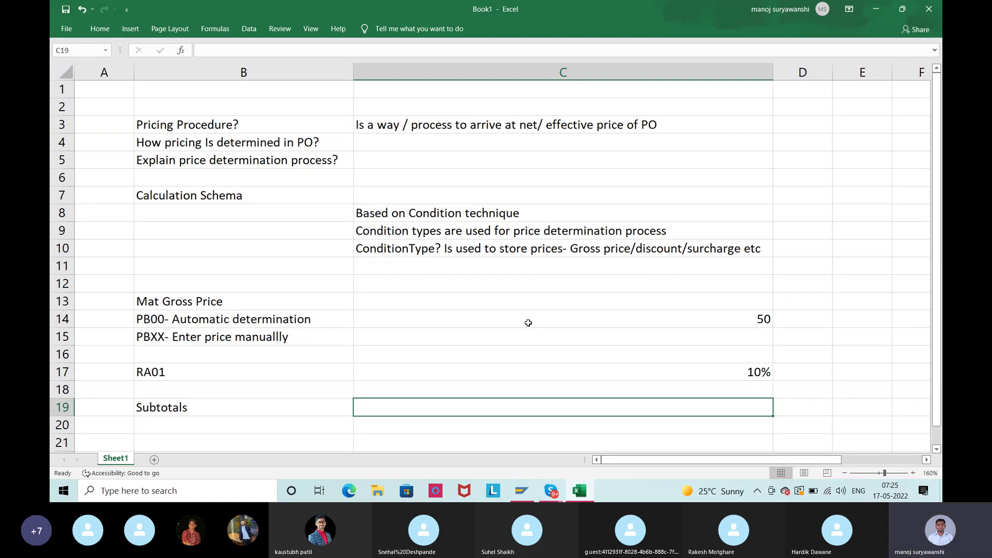
click(648, 368)
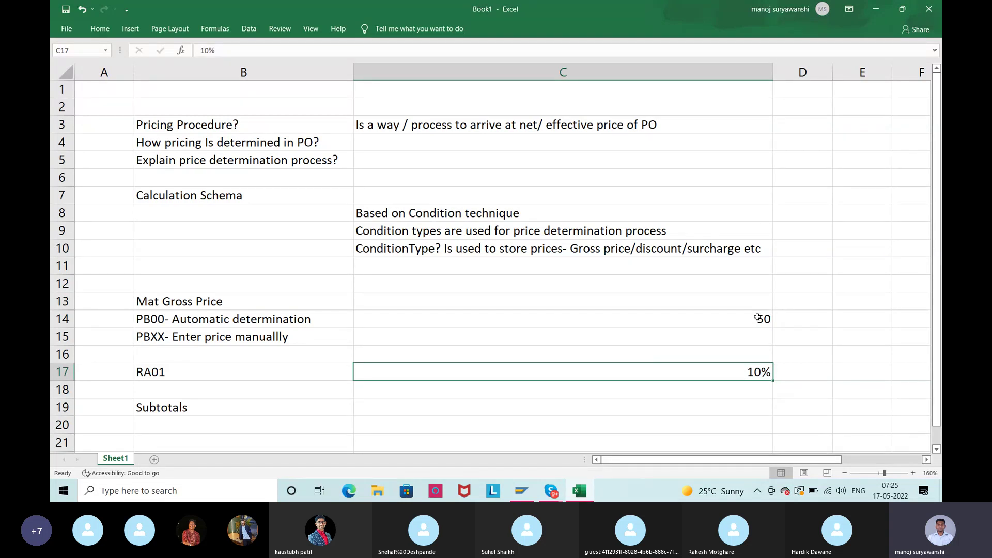
click(752, 408)
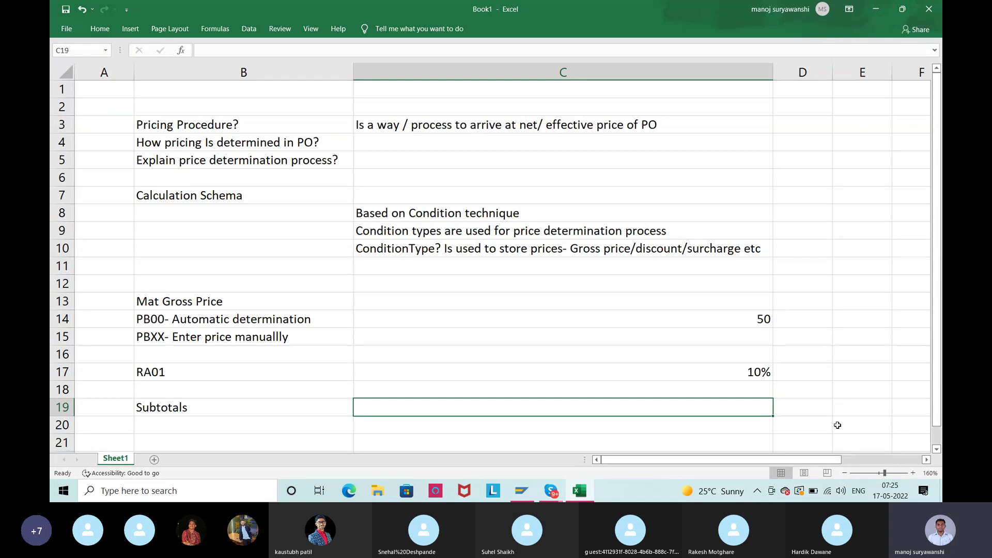
click(797, 407)
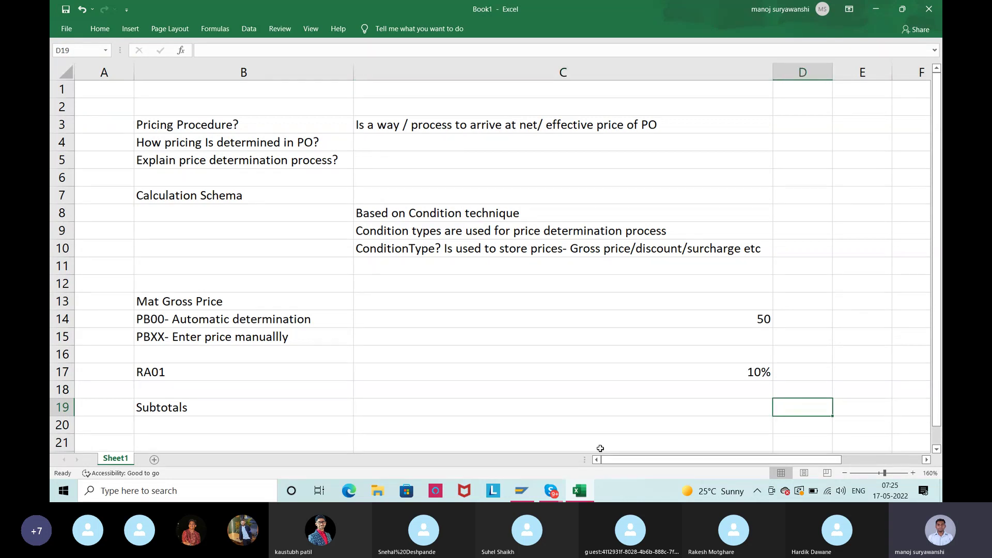
Enter 100 in cell D12 and the value 5000 in cell D14, in the PB00 row
click(795, 288)
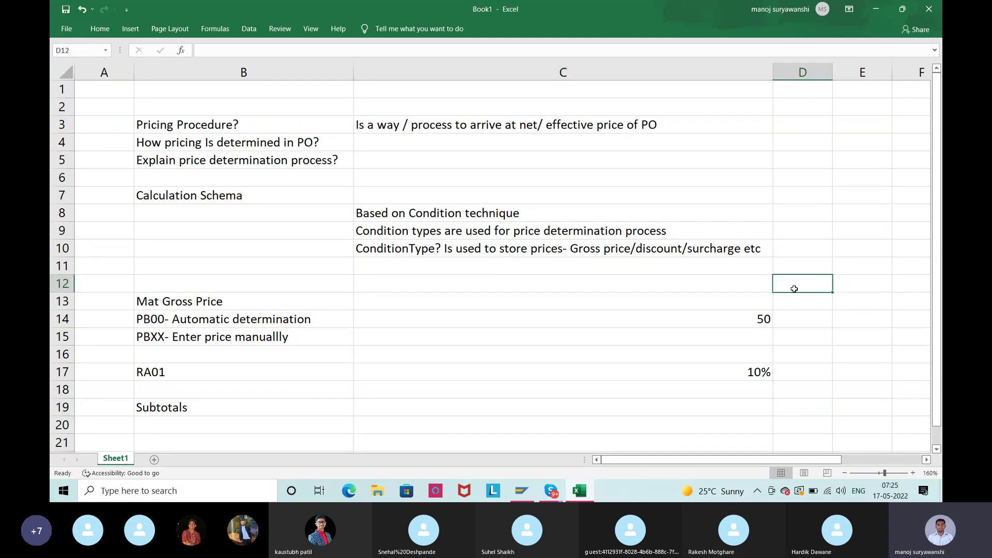
text(100)
key(Return)
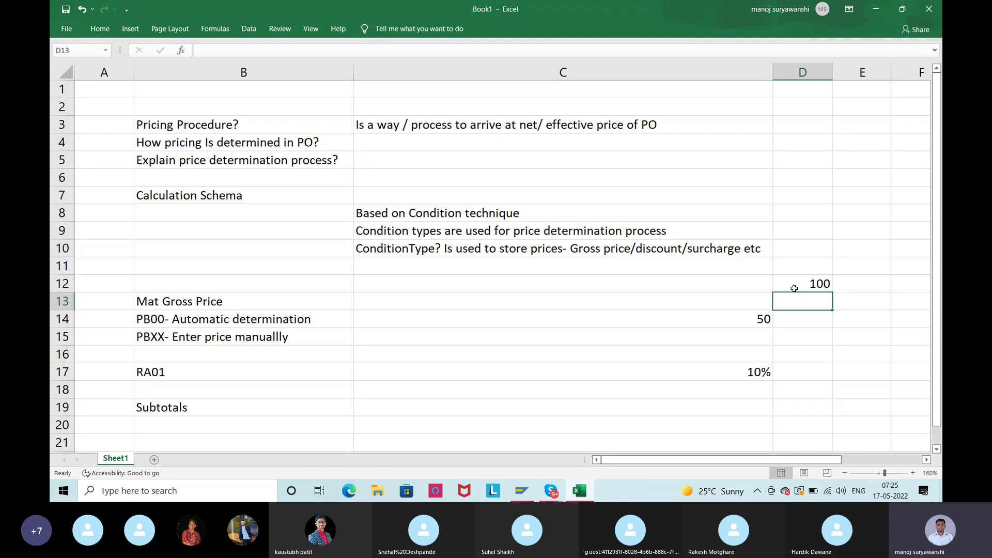
key(Return)
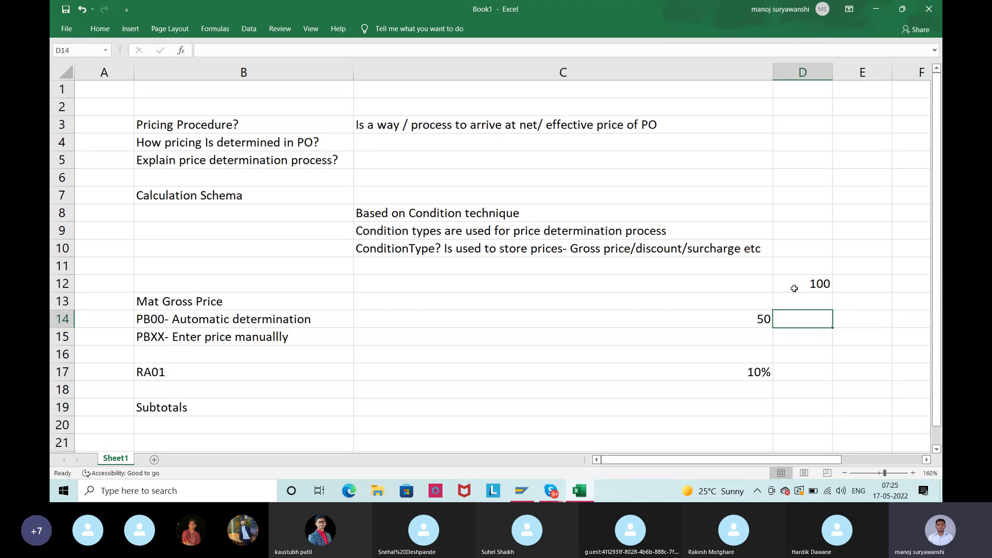
text(50000)
key(BackSpace)
key(Return)
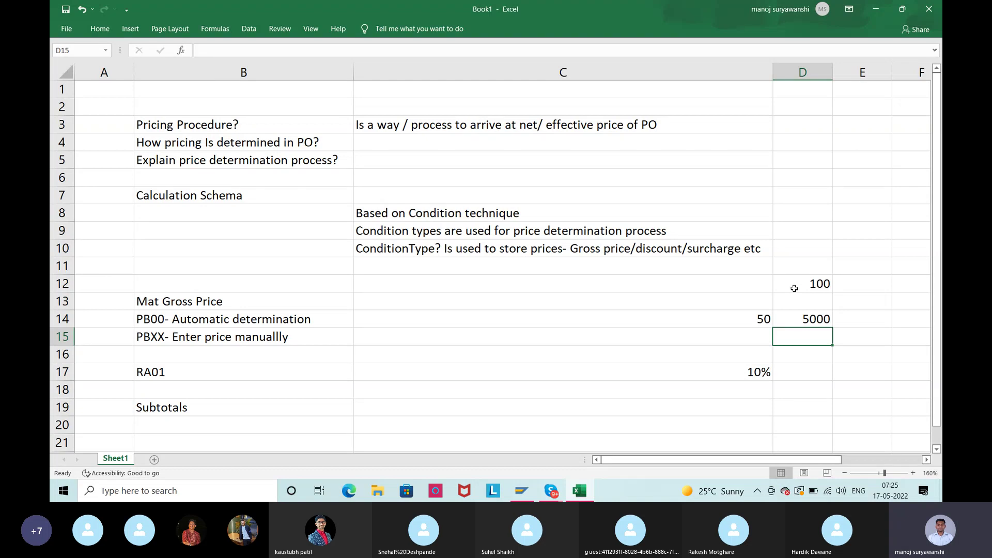
Calculate the RA01 amount in cell D17 with a formula multiplying D14 by the rate in C17
key(Down)
key(Down)
text(=)
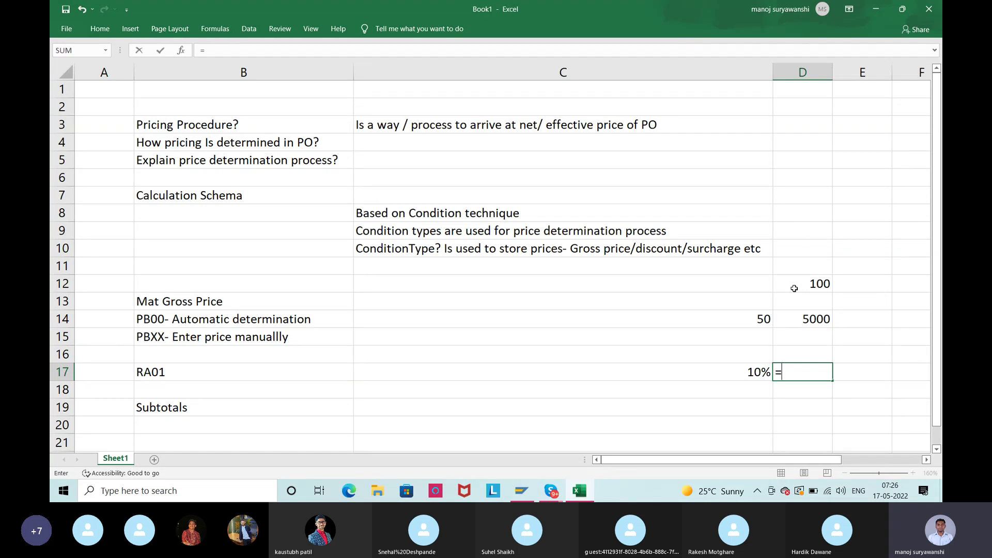
key(Up)
key(Up)
key(Up)
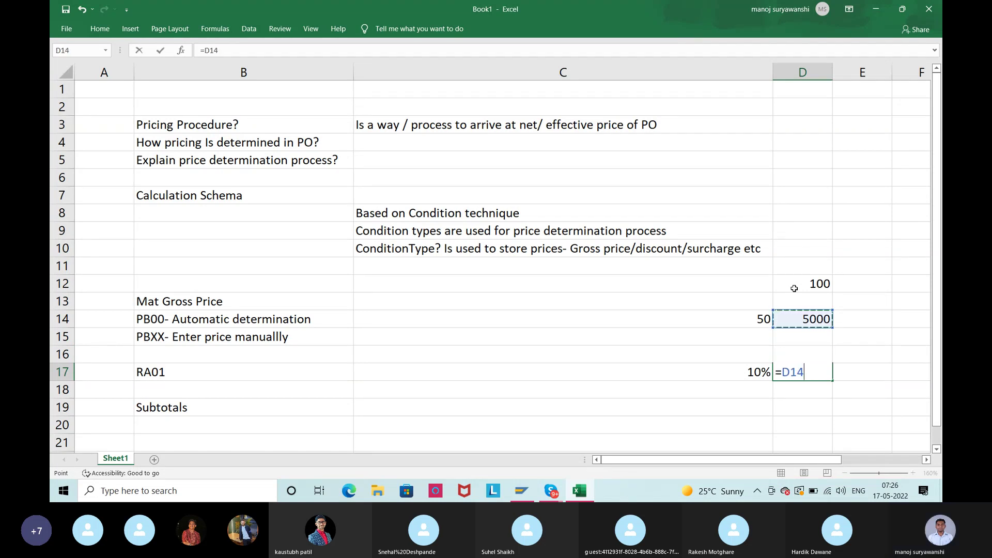
text(*)
key(Left)
key(Return)
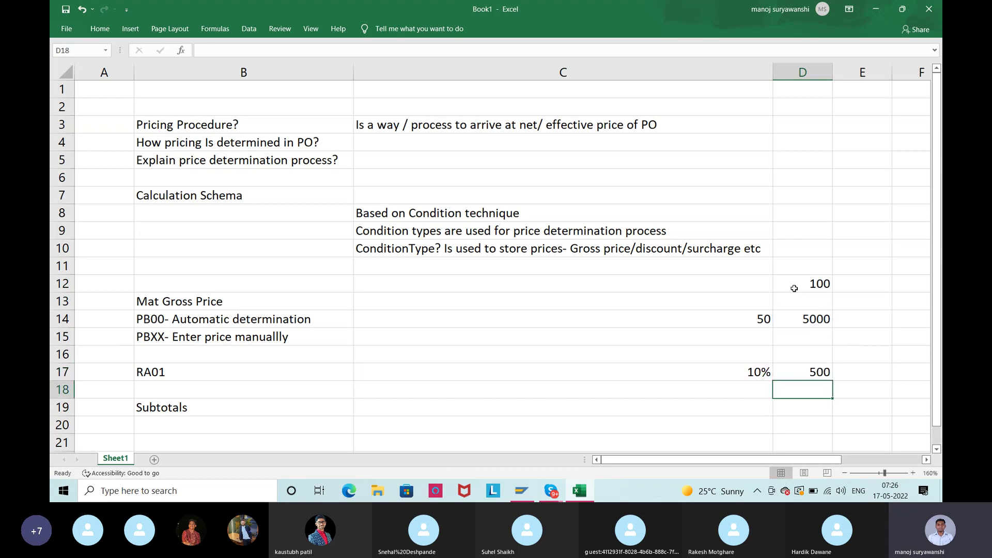
Calculate the subtotal in cell D19 with the formula =D14-D17
key(Down)
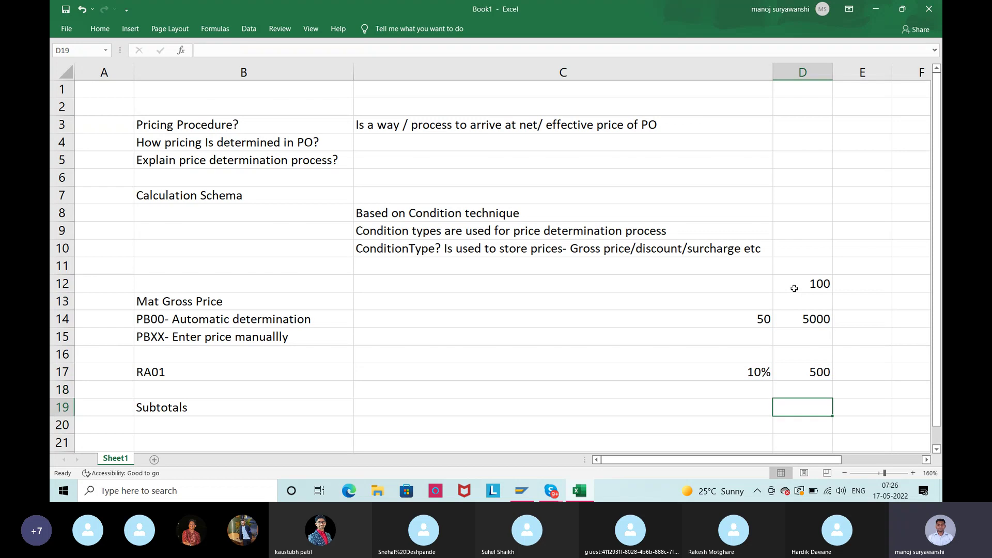
text(=)
key(Up)
key(Up)
key(Up)
key(Up)
key(Up)
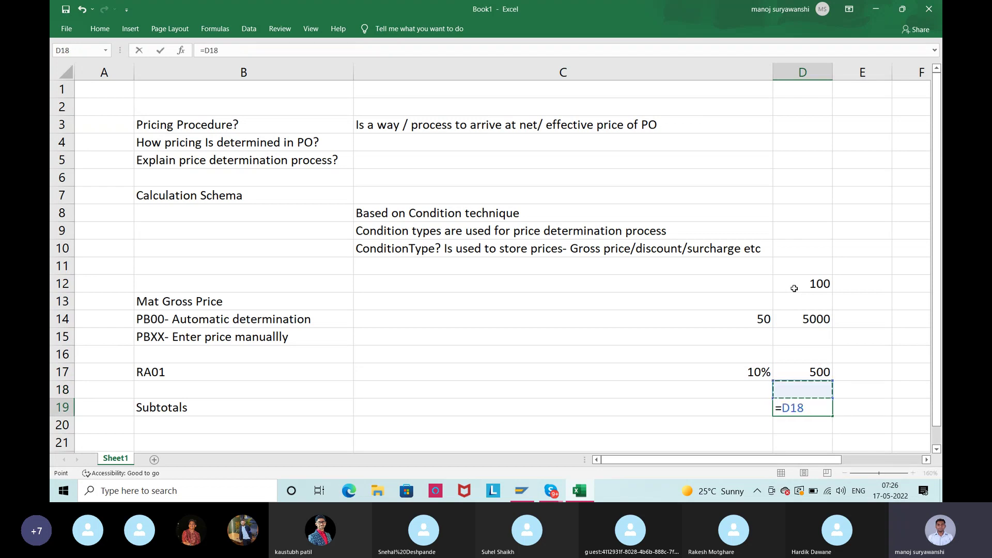
text(-)
key(Up)
key(Up)
key(Up)
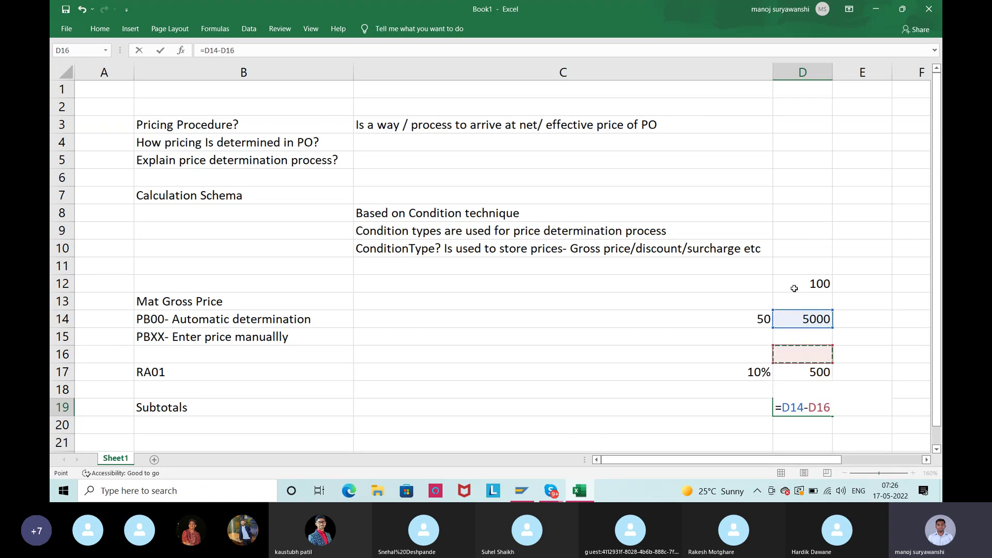
key(Down)
key(Return)
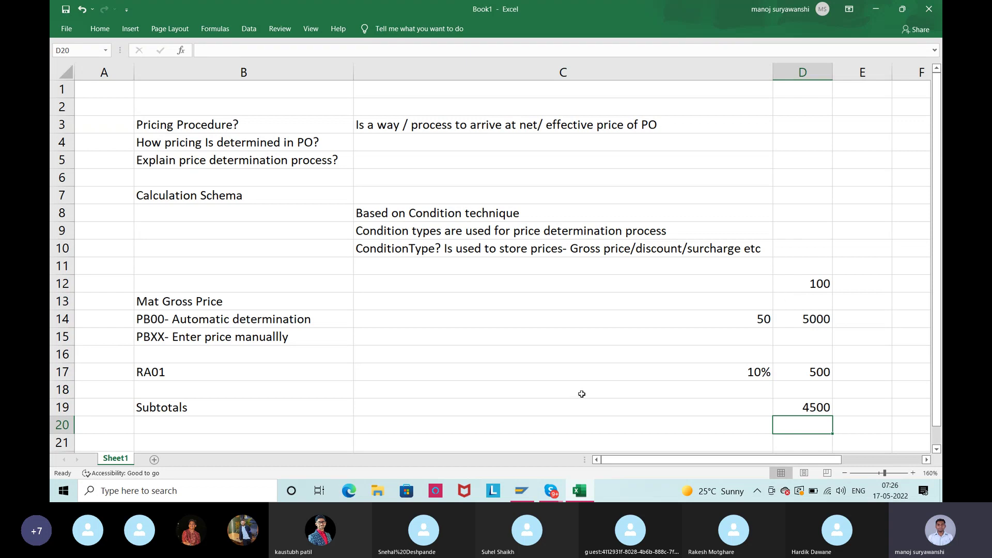
Enter the condition type "FRA1" in cell B21, below the Subtotals row
scroll(582, 394, down, 1)
click(812, 355)
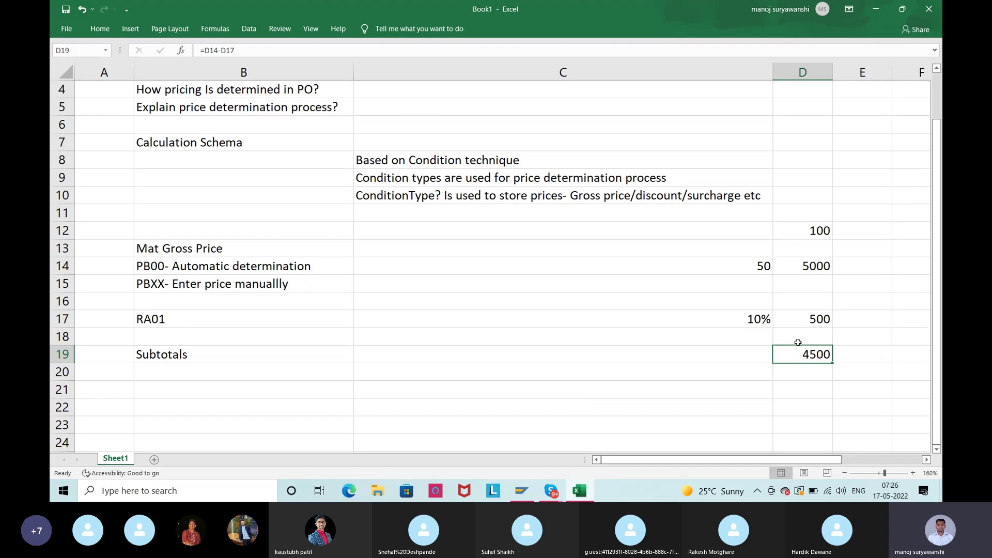
scroll(823, 343, down, 1)
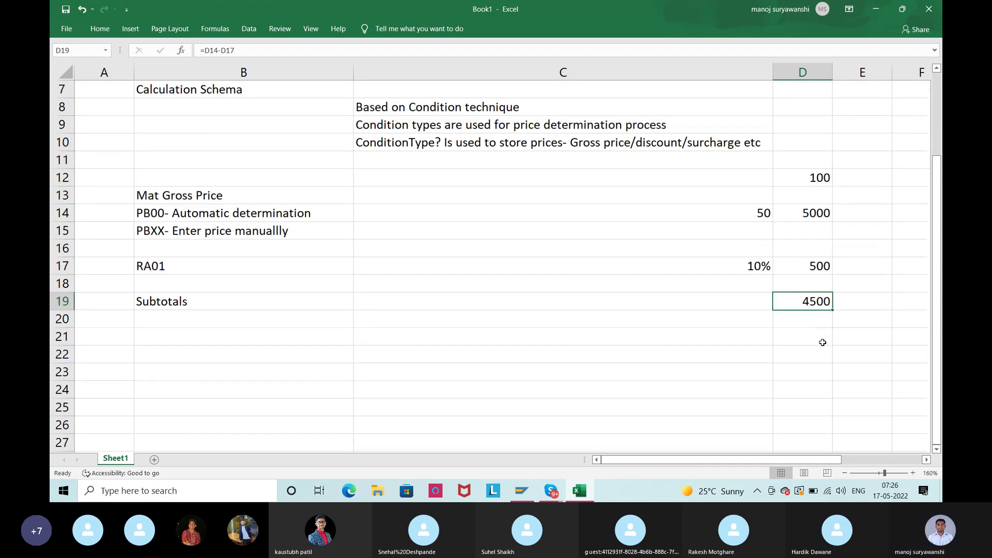
click(219, 306)
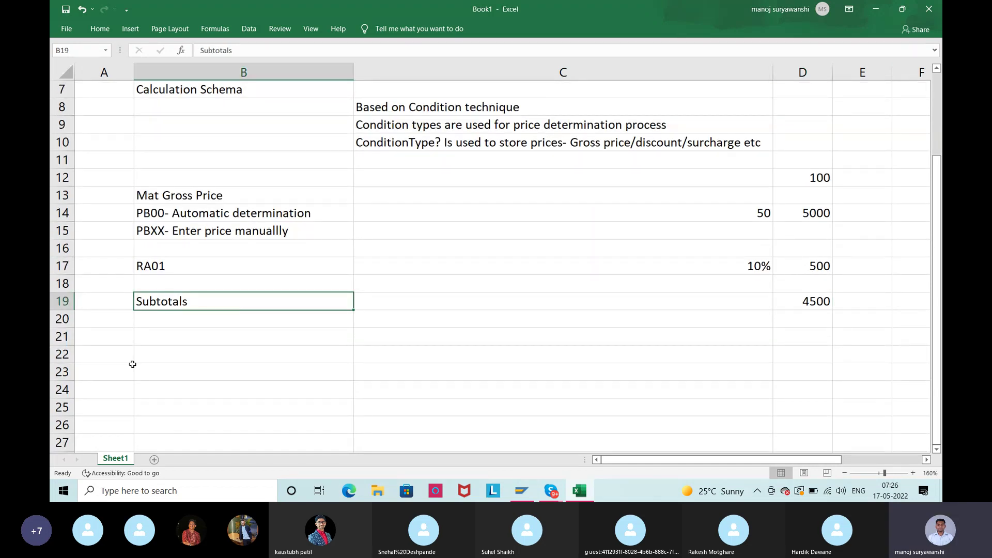
click(249, 334)
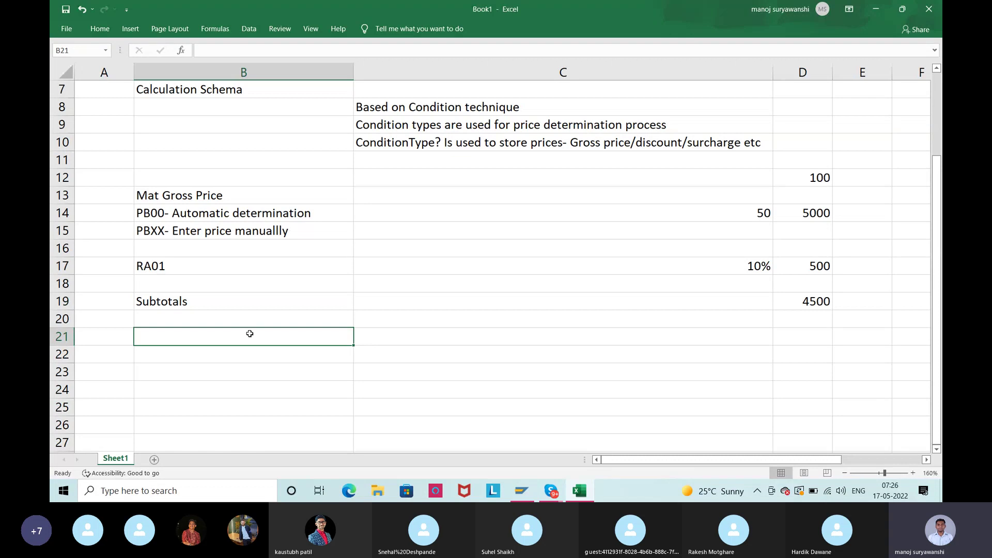
text(FRAC)
key(BackSpace)
key(BackSpace)
text(A1)
key(Tab)
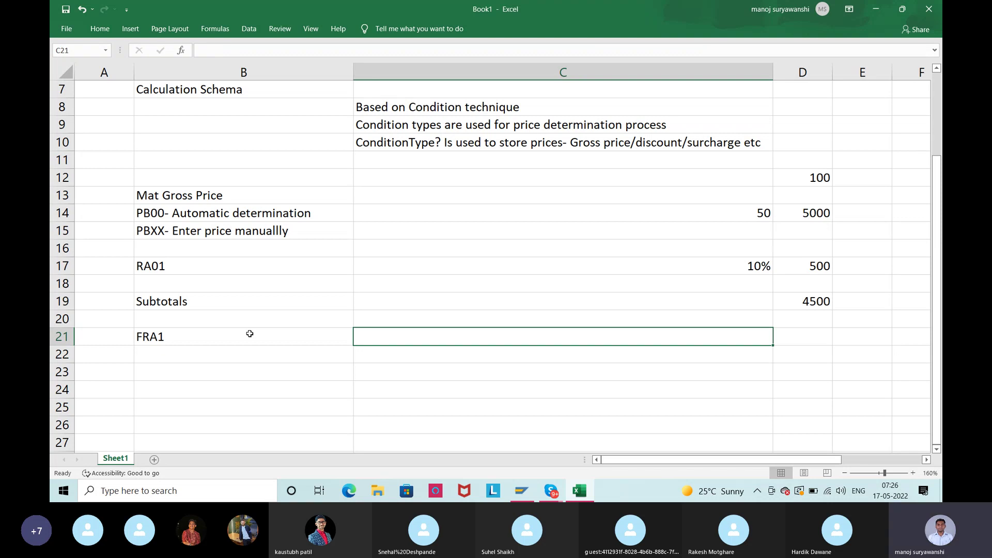
Enter the rate 10% in cell C21, in the FRA1 row
click(784, 301)
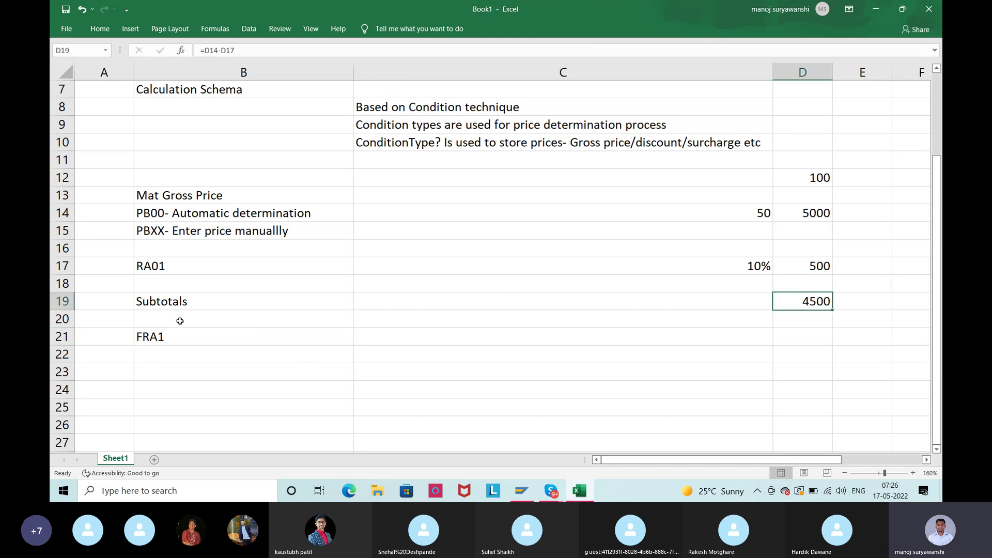
click(186, 300)
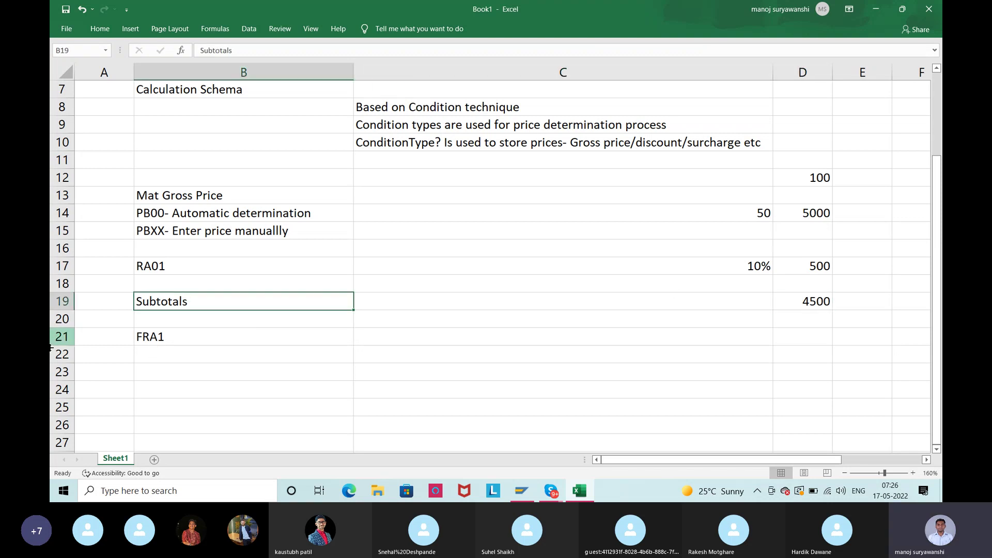
click(632, 333)
text(10)
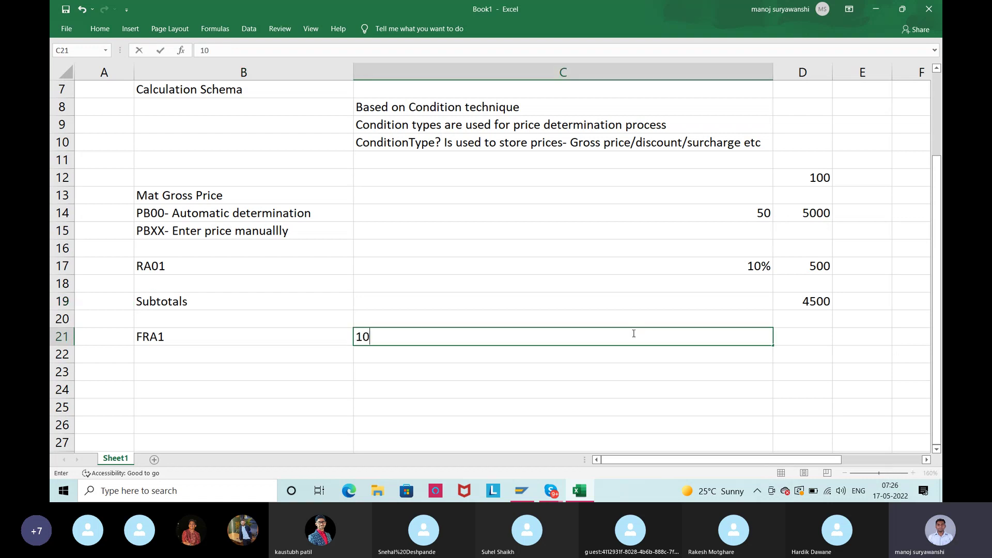
text(%)
key(Return)
key(Up)
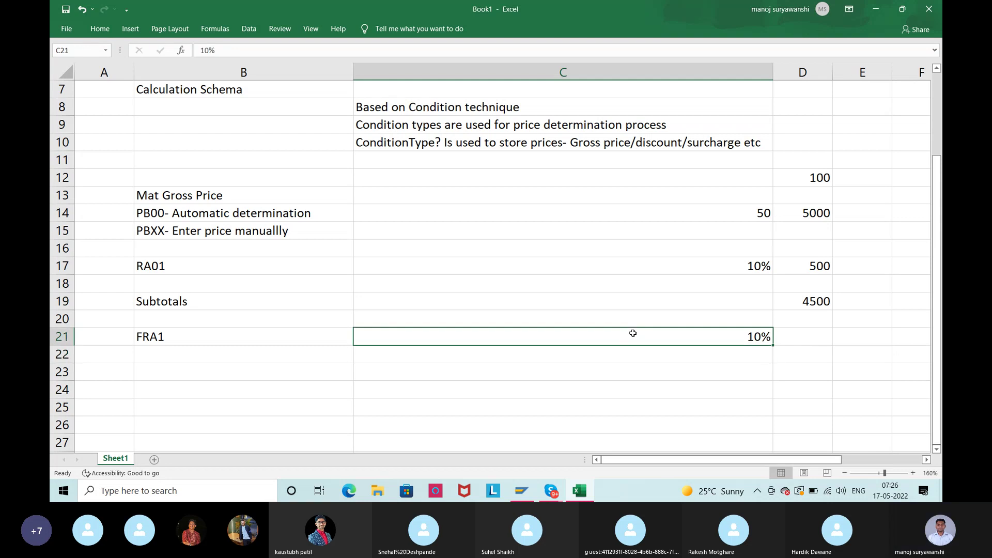
Calculate the FRA1 amount in cell D21 by multiplying the subtotal in D19 by the rate in C21
key(Right)
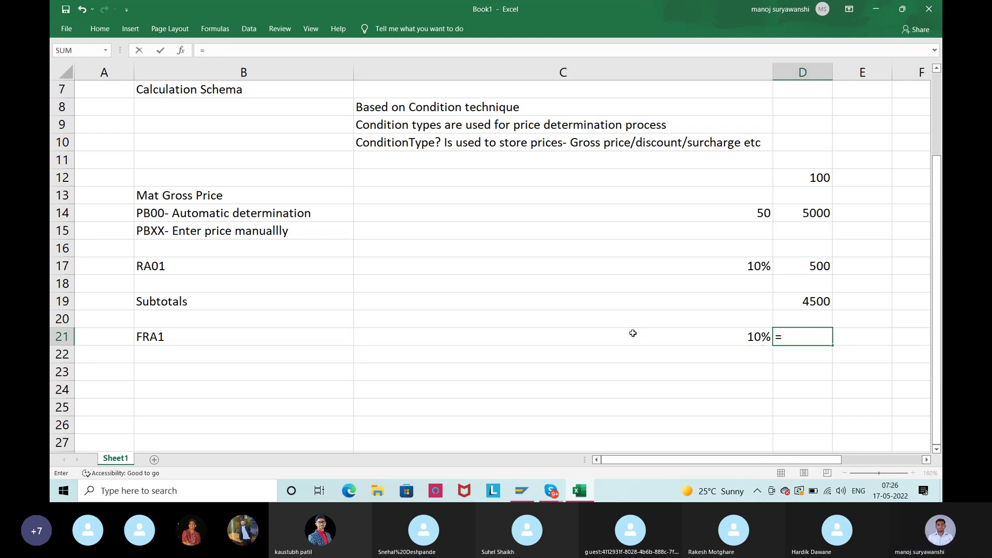
key(Up)
key(Up)
text(*)
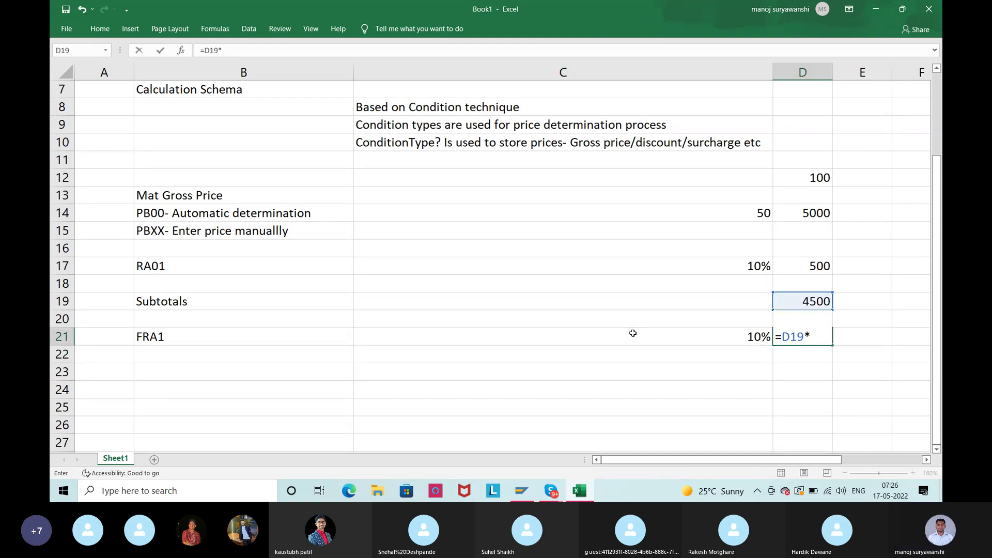
key(Left)
key(Return)
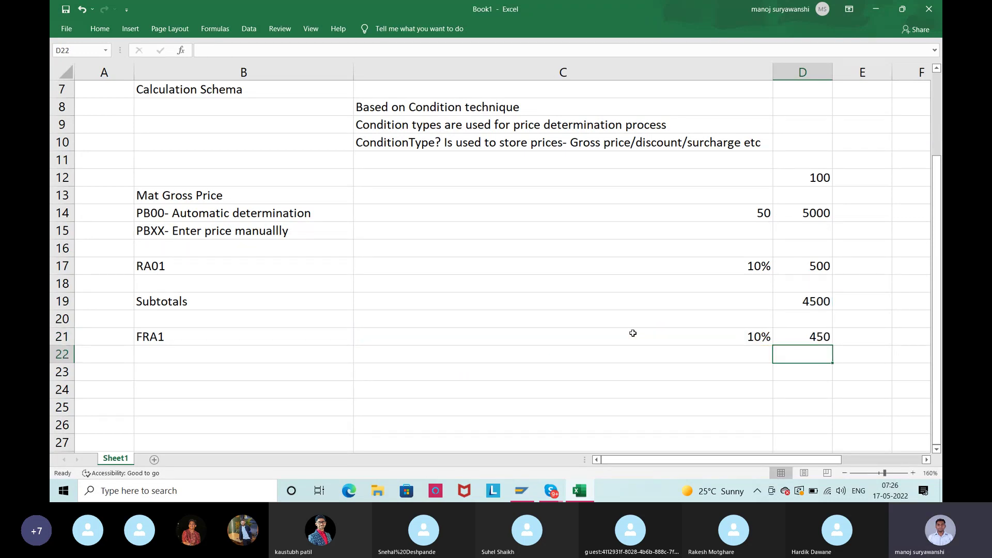
Enter the label "Total" in cell B23, below the FRA1 row
text(0)
key(BackSpace)
key(Return)
key(Left)
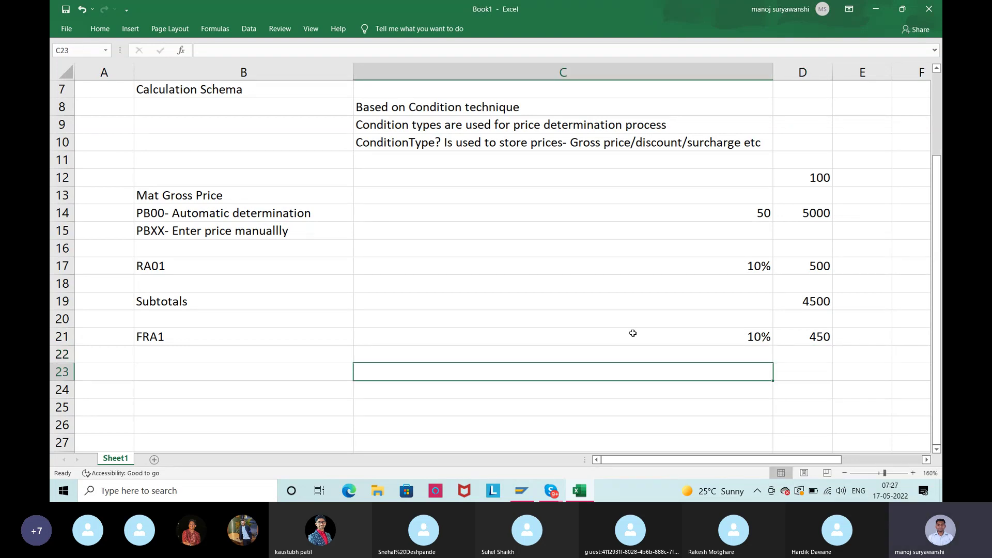
key(Left)
text(Tta)
key(BackSpace)
key(BackSpace)
text(otal)
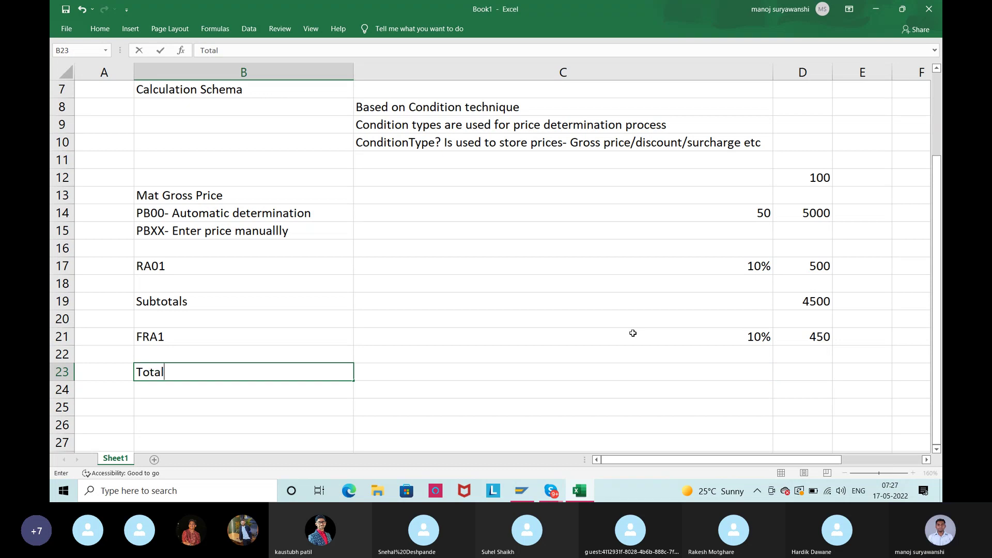
Calculate the total in cell D23 by adding the subtotal in D19 and the FRA1 amount in D21
key(Right)
key(Right)
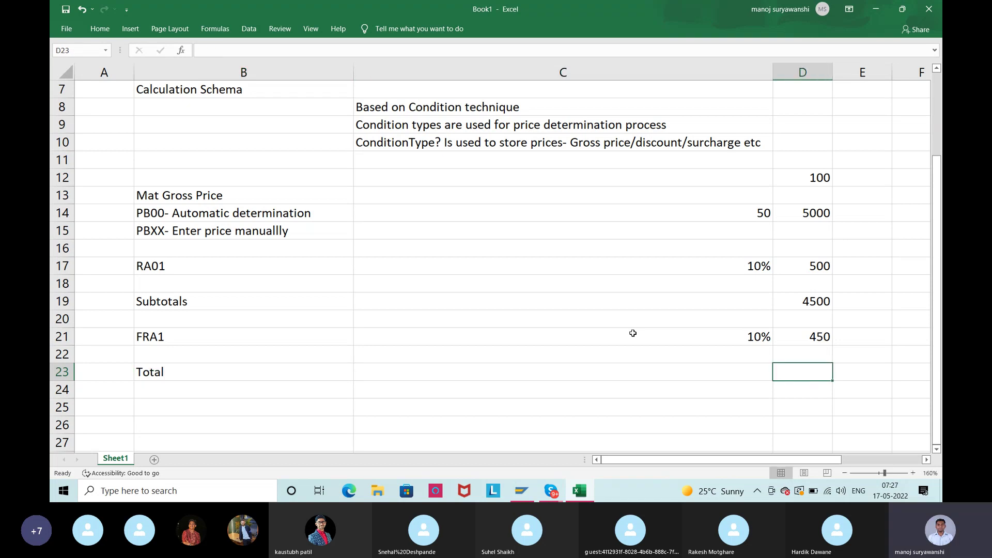
text(=)
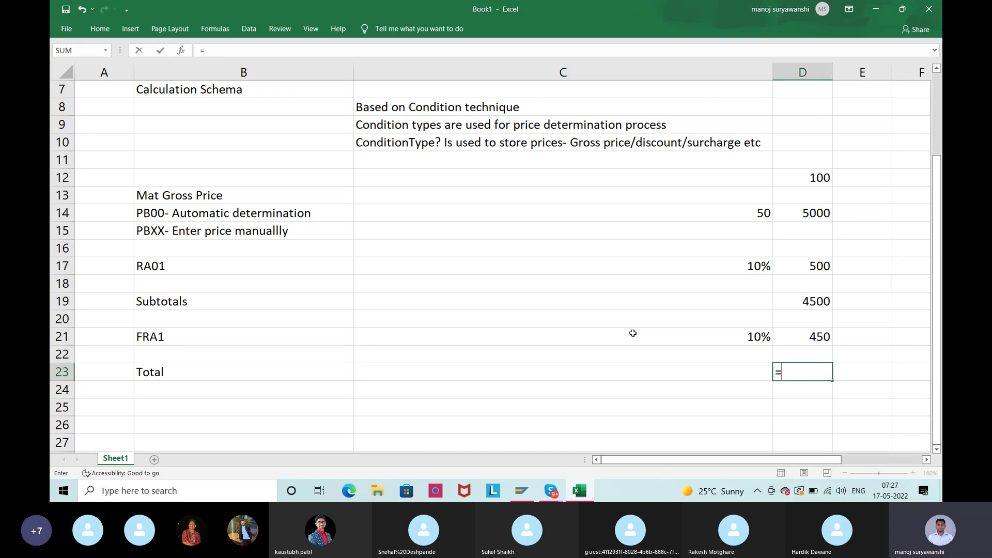
key(Up)
key(Up)
text(+D22)
key(Up)
key(Up)
key(Up)
key(Return)
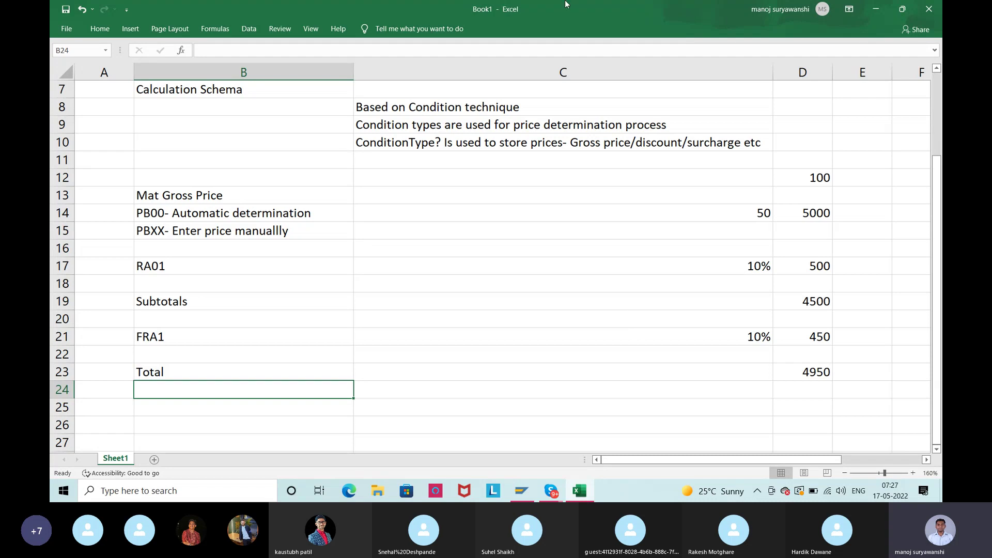
Review the condition types PB00, RA01 and FRA1 with their values in column C, and the list in B14:B23
click(161, 212)
click(178, 266)
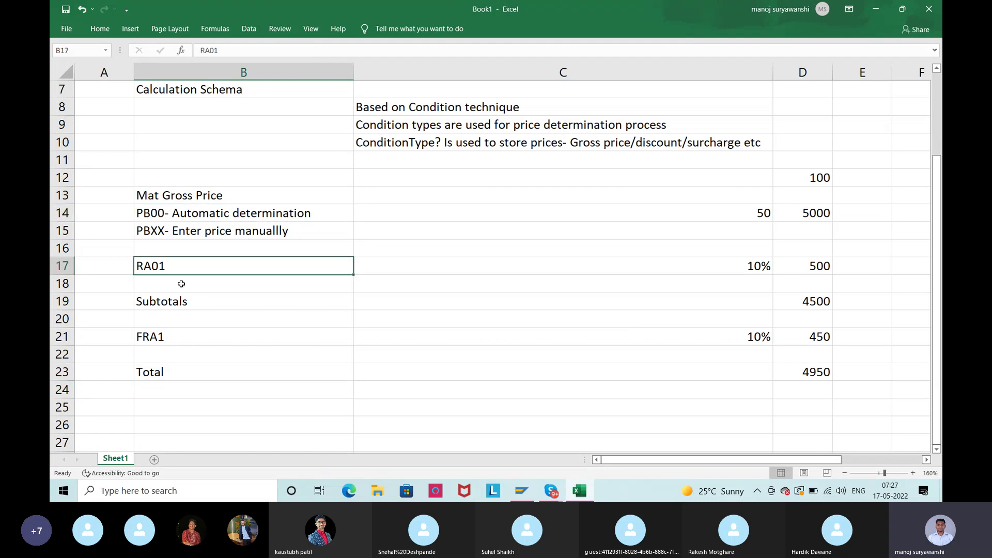
click(169, 337)
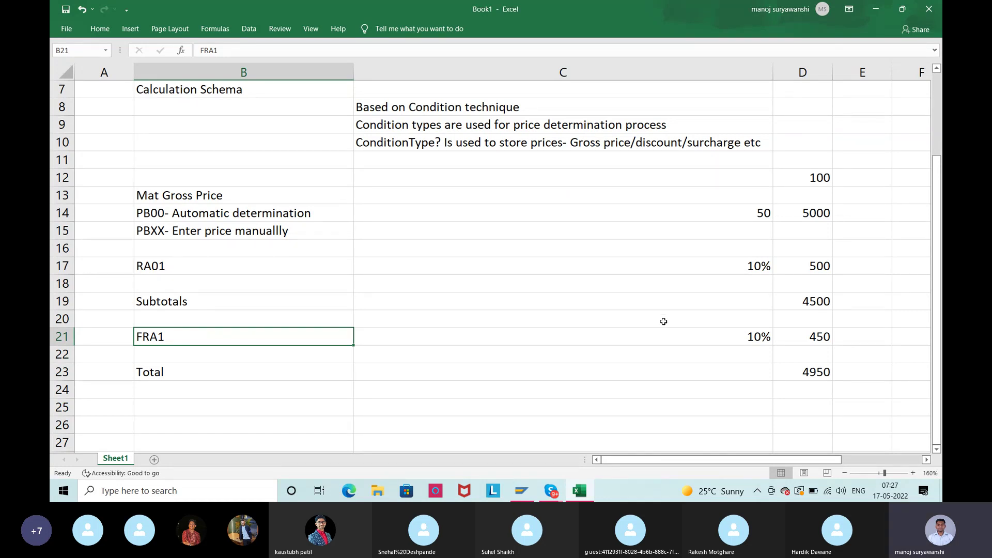
click(657, 336)
click(648, 274)
click(629, 214)
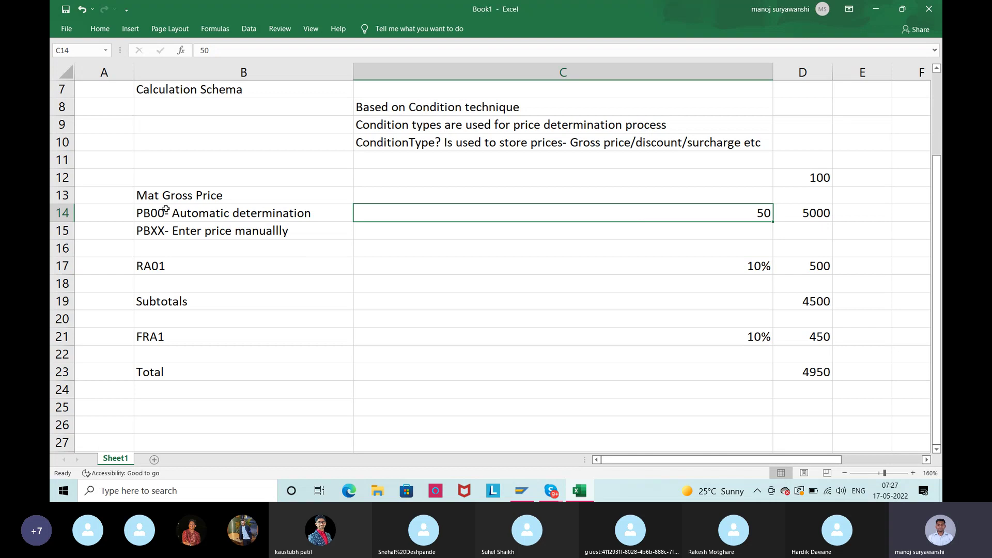
click(516, 383)
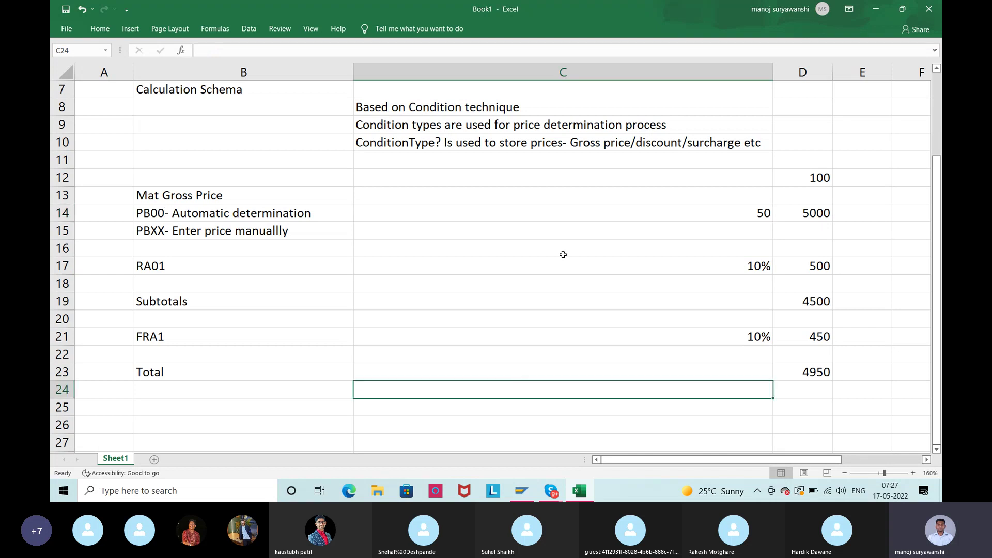
drag(164, 212, 196, 375)
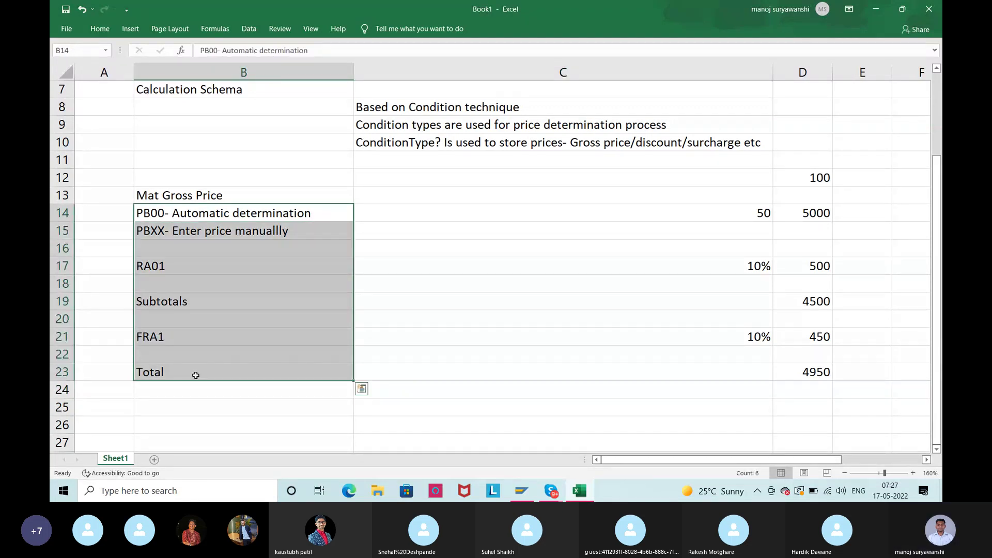
click(695, 383)
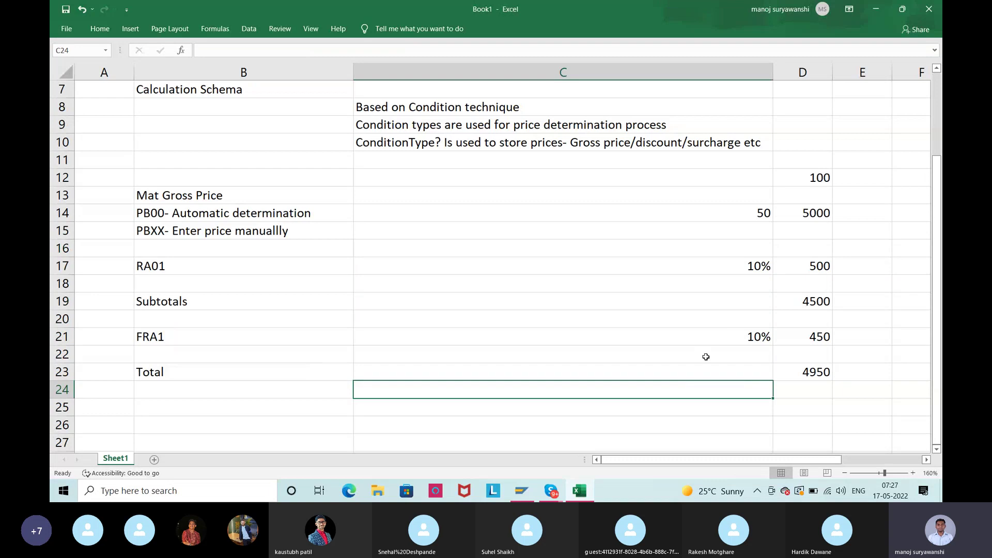
Examine how the gross price, RA01 discount, subtotal and FRA1 rate lead to the amounts in column D
click(739, 215)
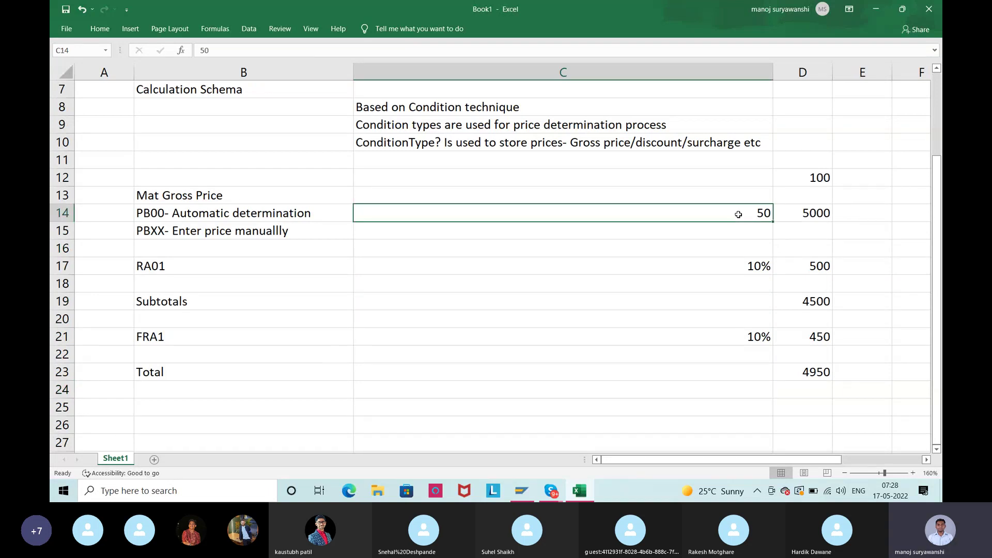
click(291, 265)
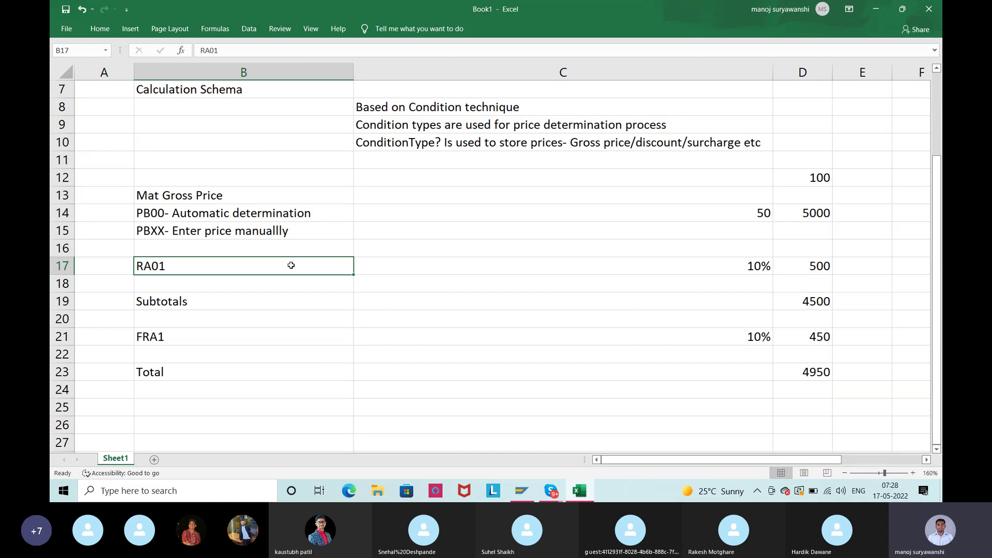
click(200, 342)
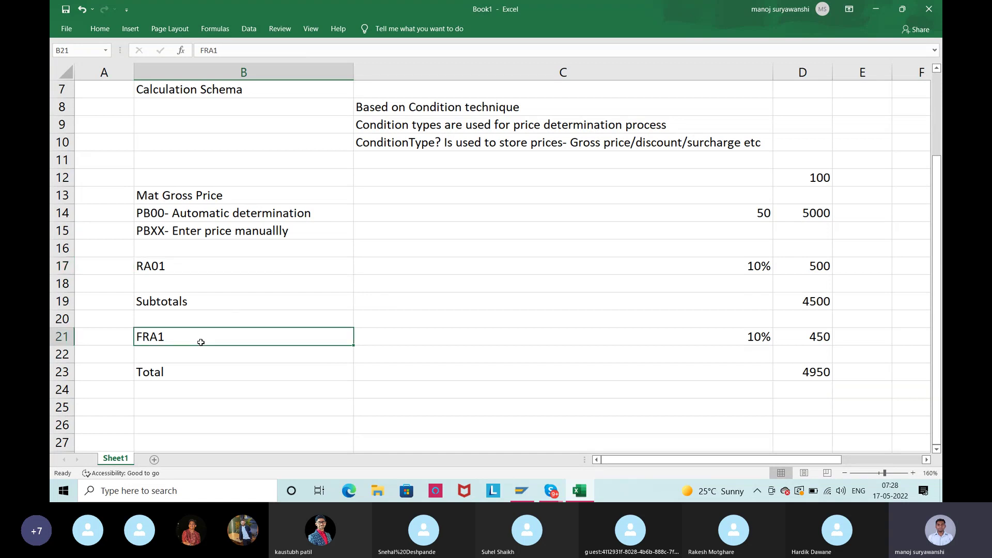
click(803, 216)
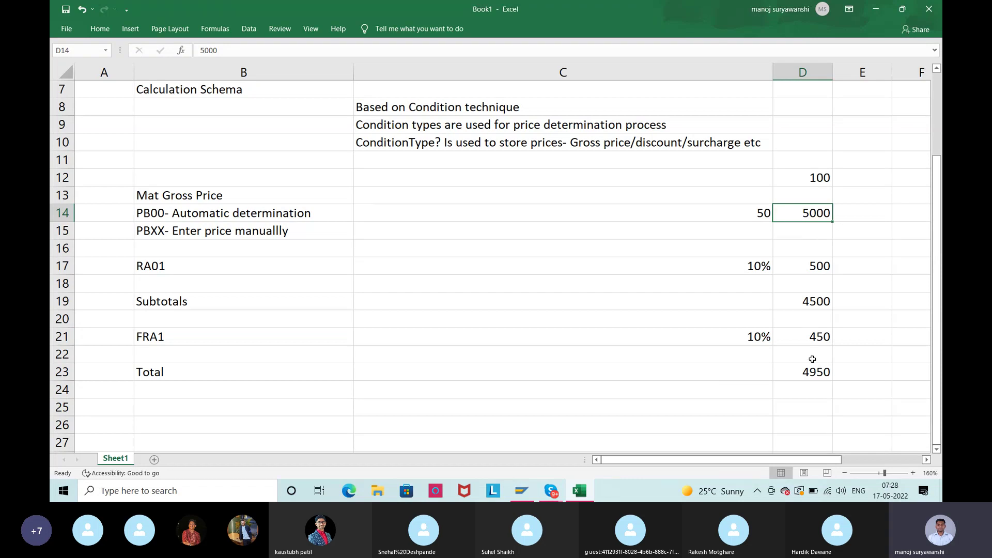
click(745, 266)
click(745, 214)
click(818, 272)
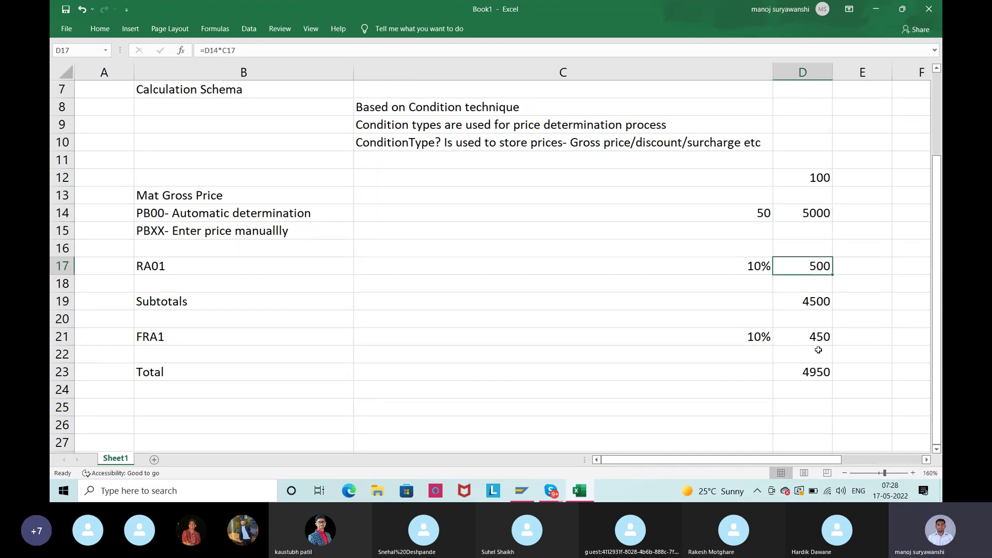
click(726, 335)
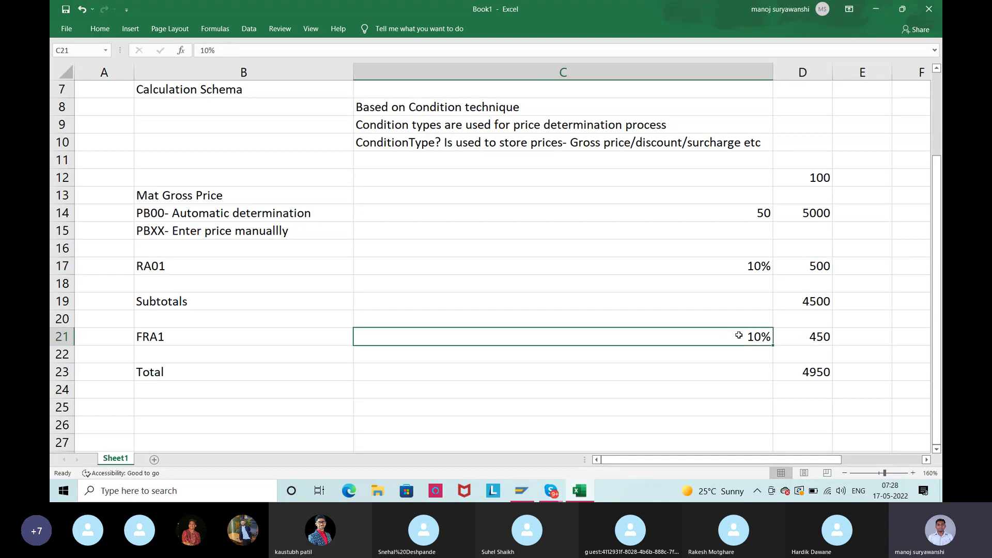
click(789, 301)
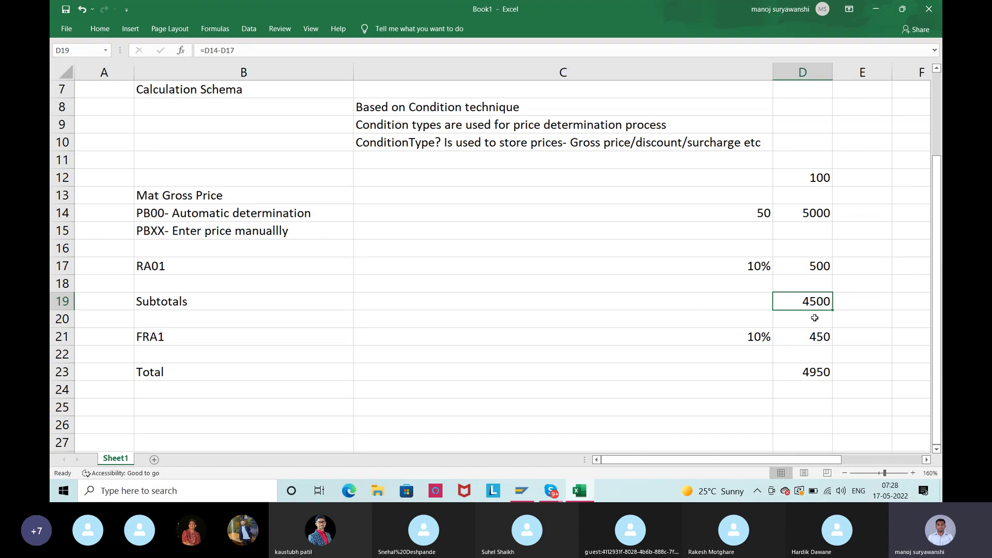
click(720, 337)
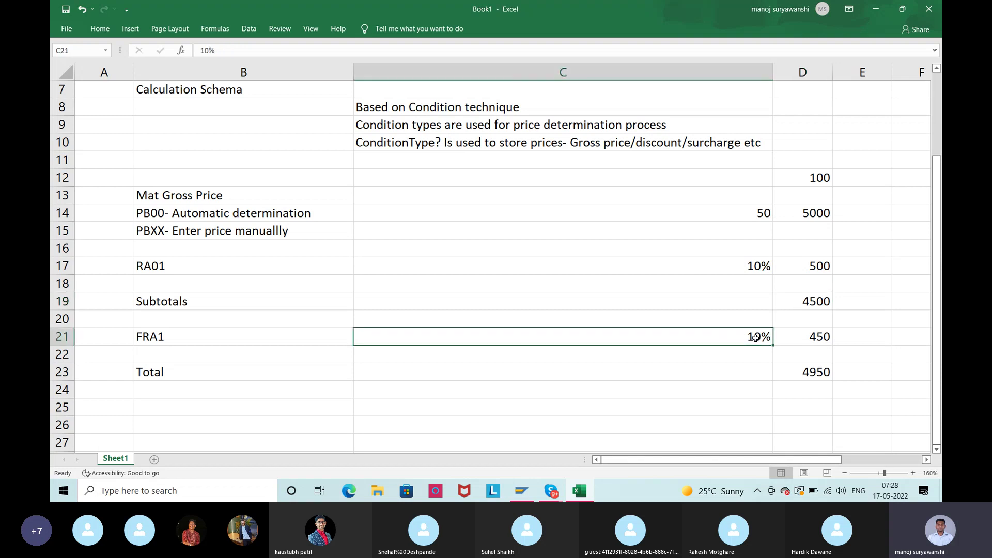
click(747, 372)
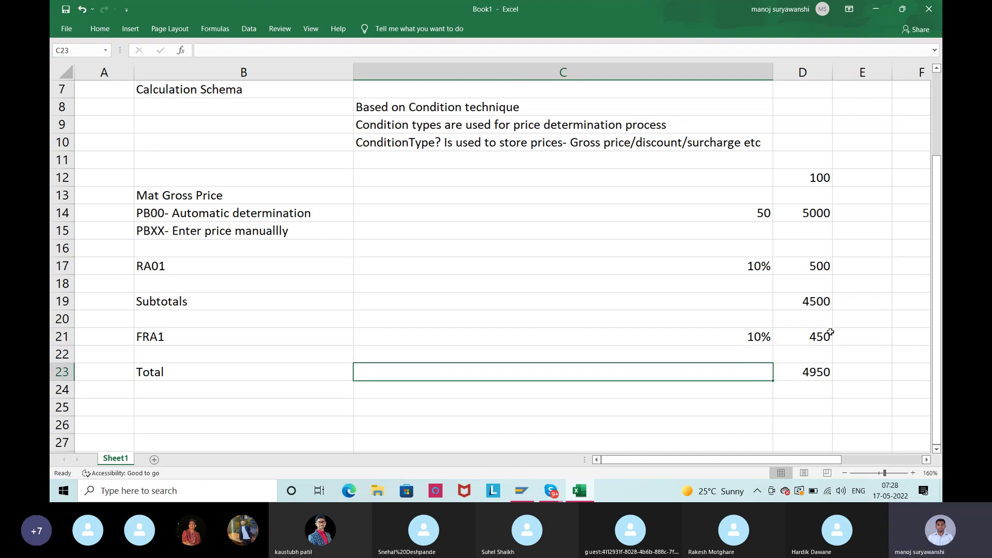
Review the calculation block from C12 to E24 and the condition-type list in B14:B23 by selecting each range
click(747, 183)
drag(747, 182, 852, 388)
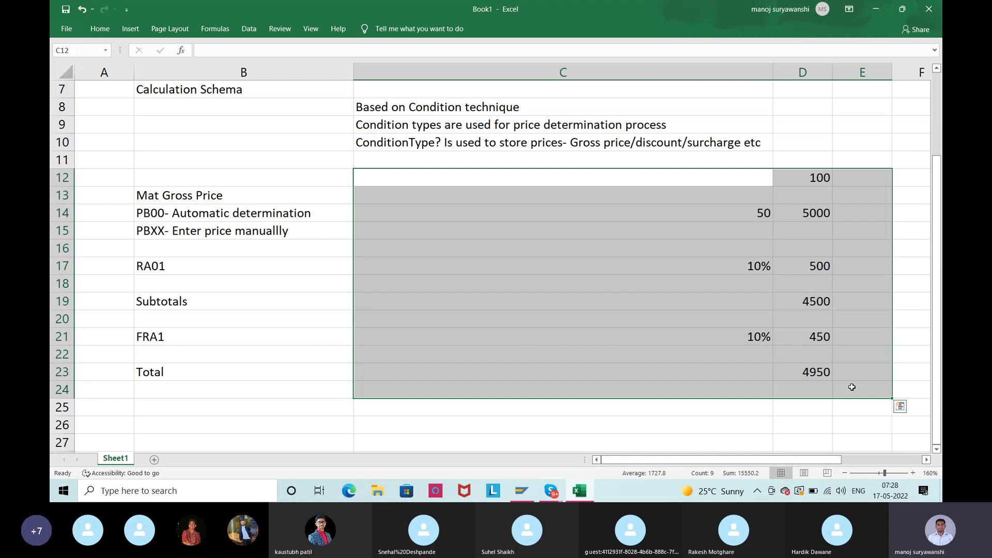
click(744, 416)
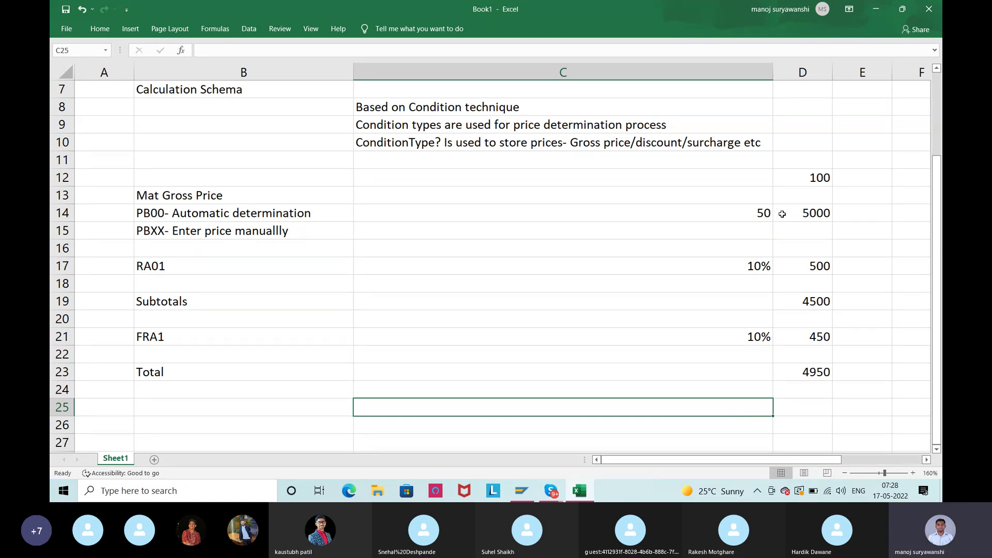
drag(742, 195, 813, 382)
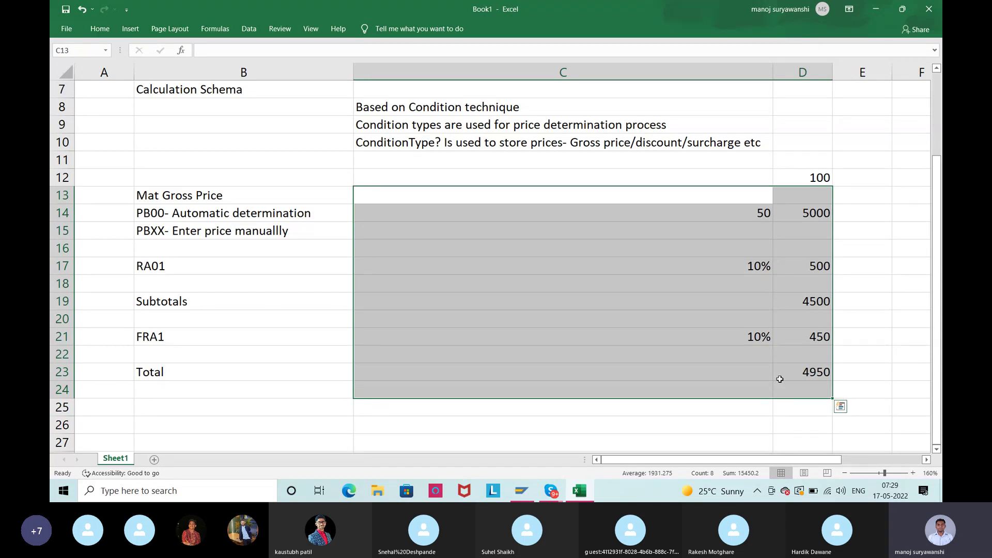
click(152, 210)
drag(153, 209, 185, 366)
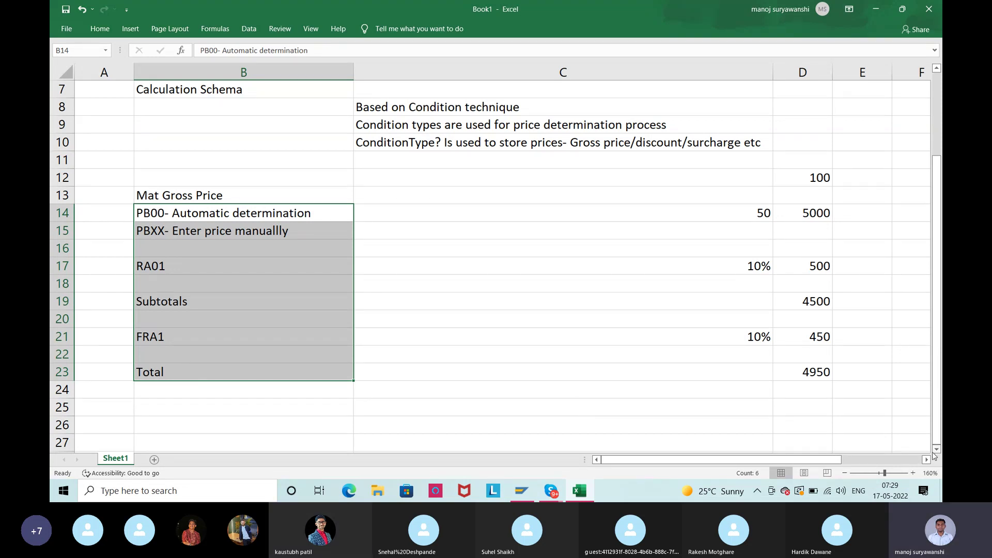
scroll(895, 402, down, 3)
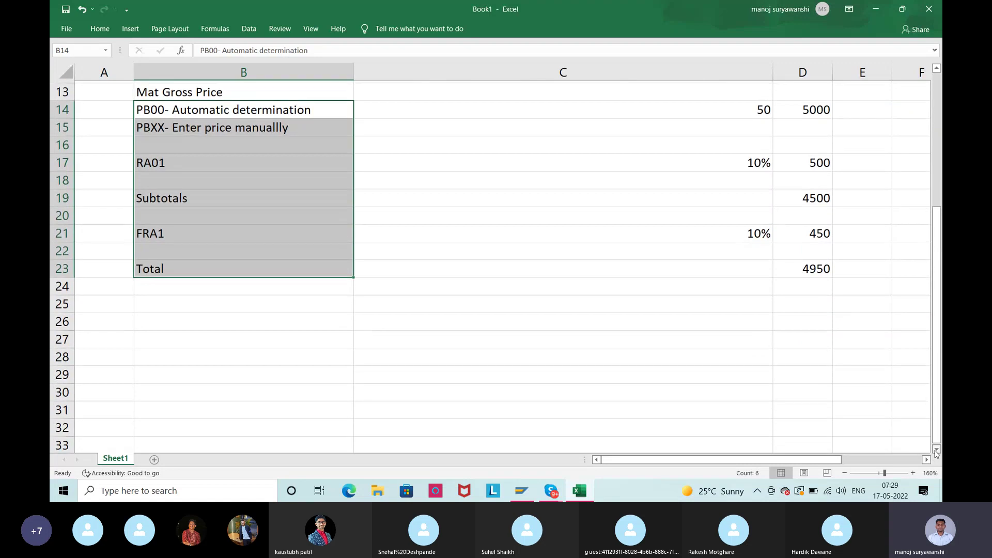
scroll(826, 394, up, 4)
scroll(826, 394, down, 2)
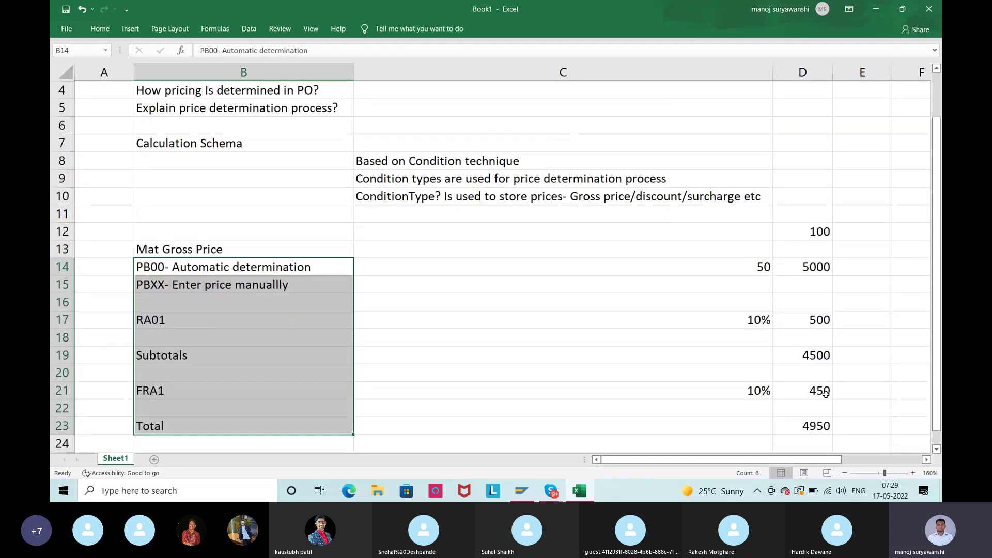
scroll(826, 394, down, 3)
scroll(825, 395, up, 2)
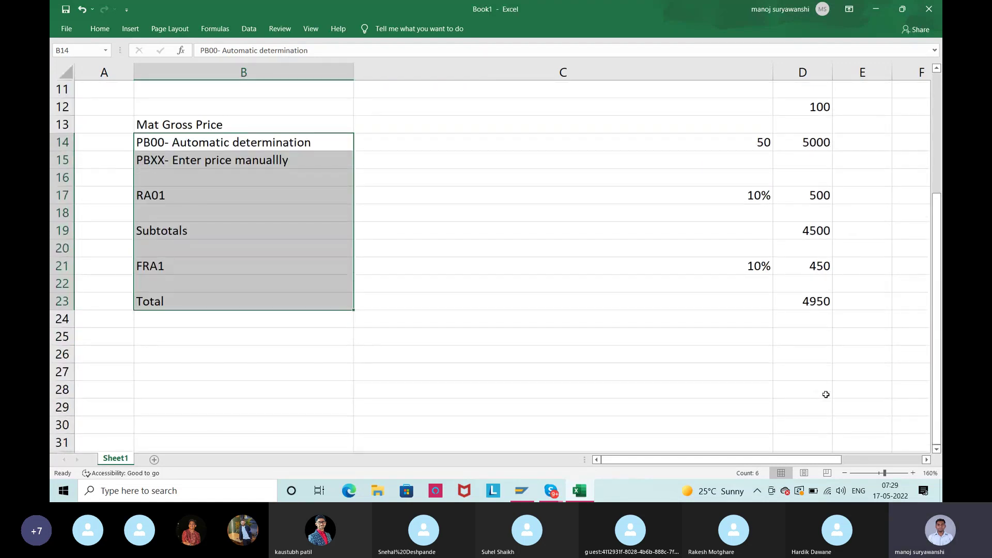
click(224, 345)
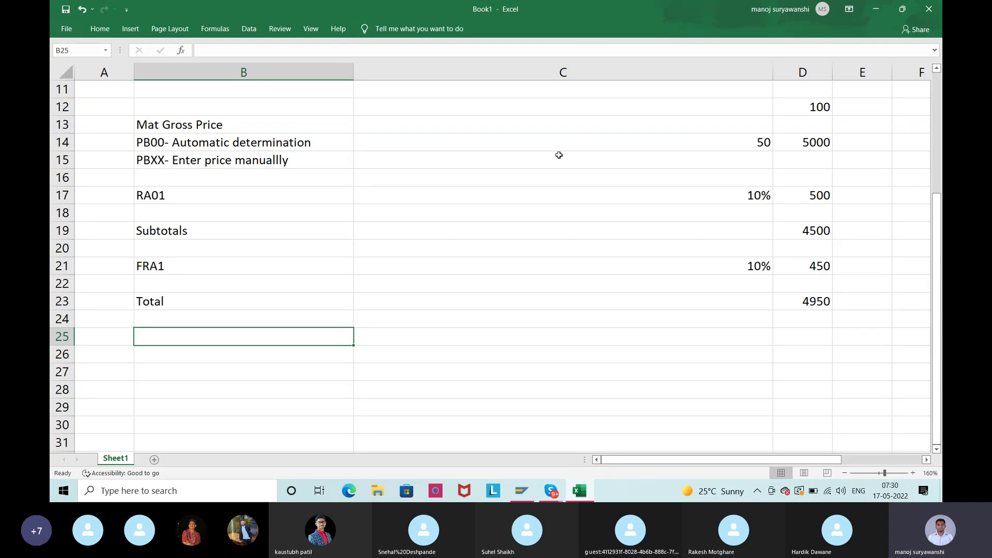
Enter the heading "Schema Determination" in cell B25
text(Schema)
text(Determination)
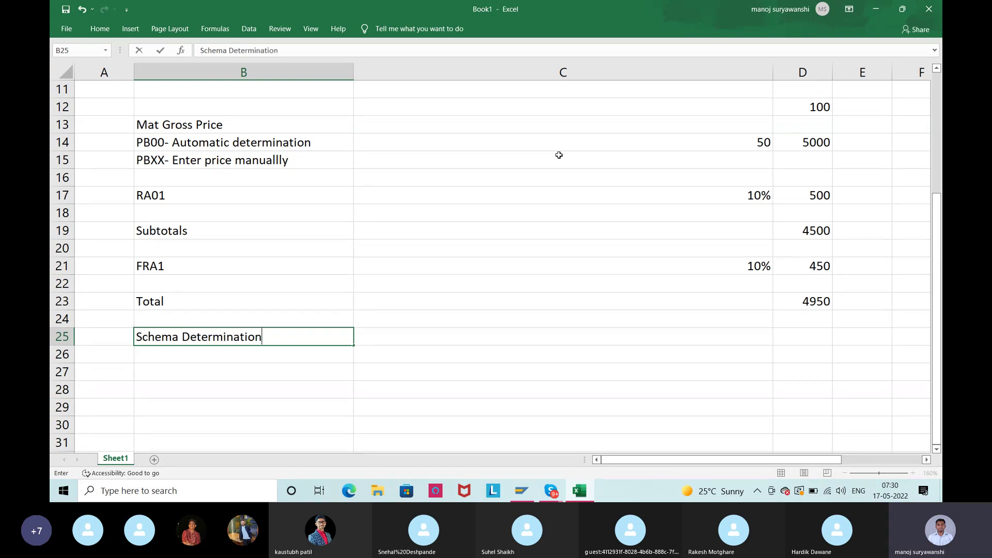
key(Tab)
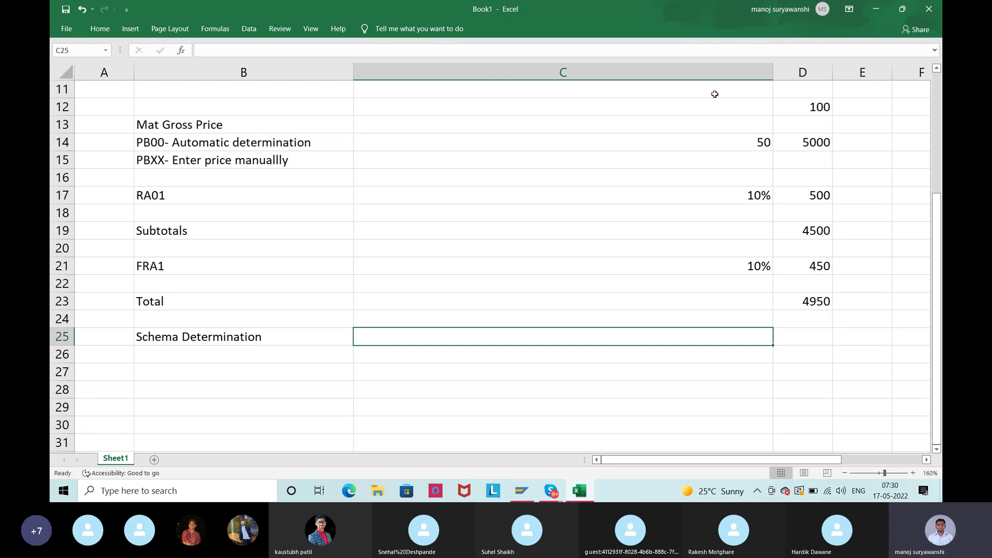
Label the calculation block by entering "Calculation schema- RM0000" in cell C12
drag(729, 105, 815, 303)
scroll(637, 260, up, 1)
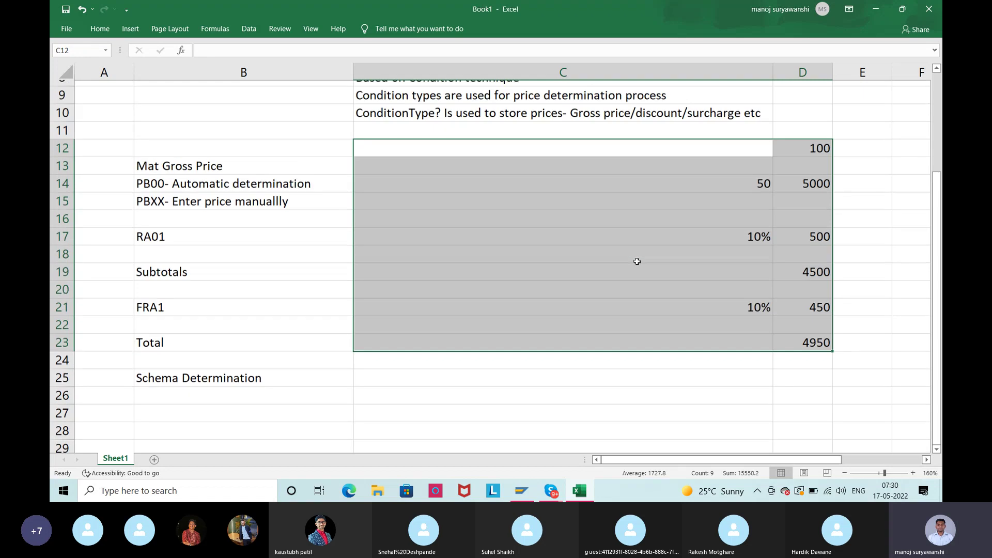
click(623, 159)
text(Ca)
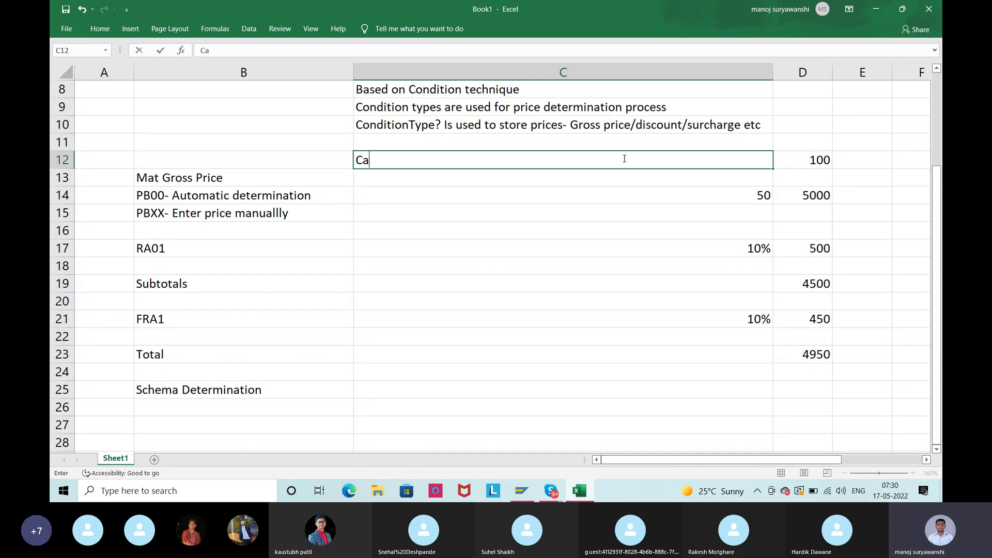
text(lculation schema-)
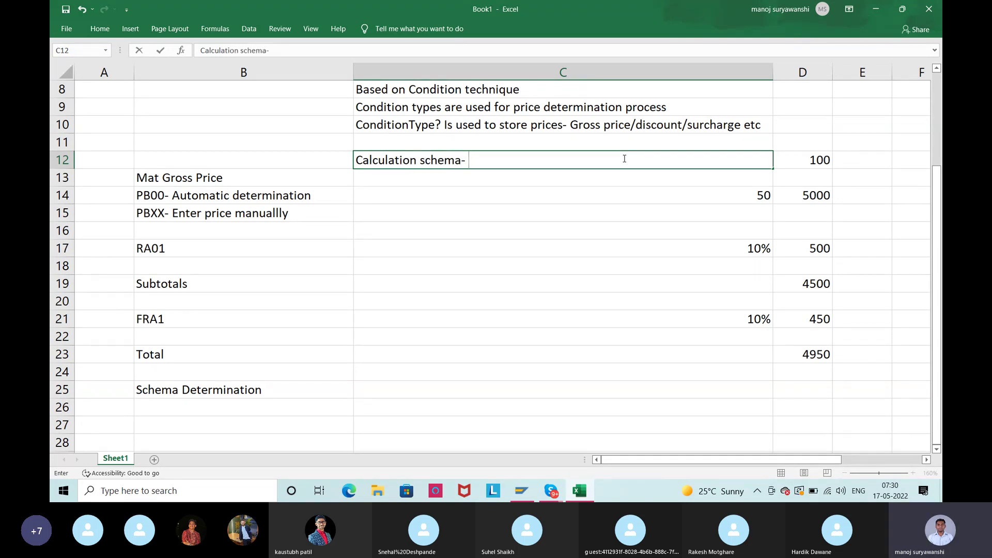
text( RM0000)
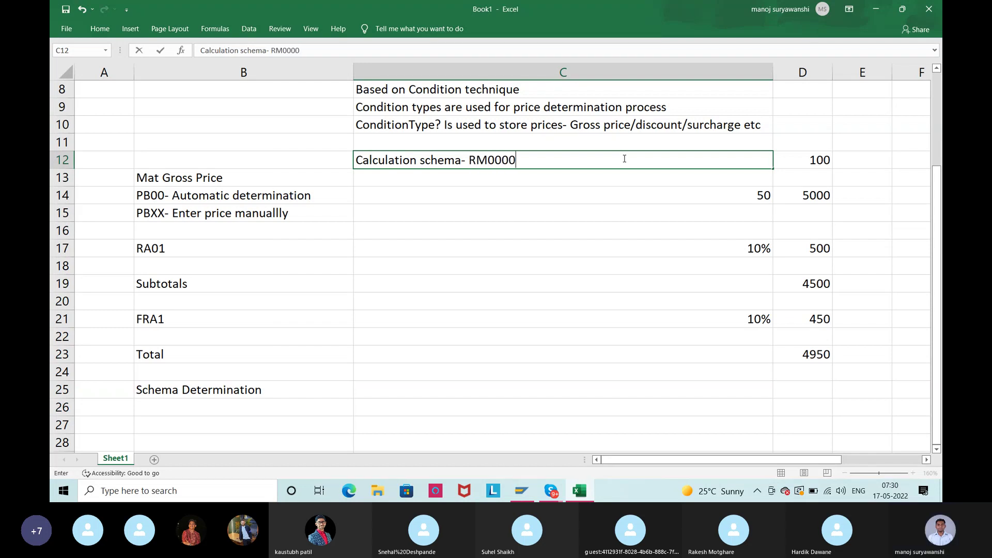
key(Return)
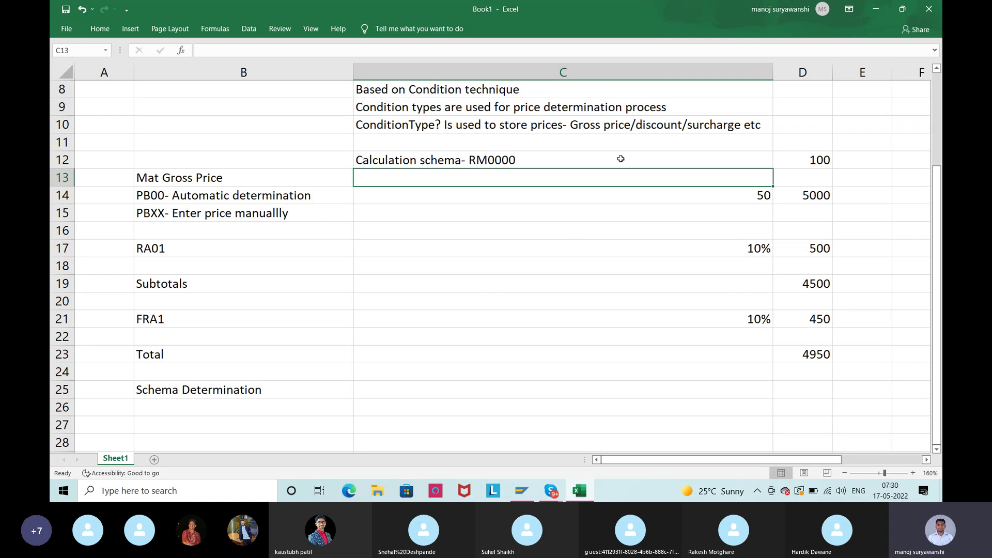
Review the schema name RM0000 in C12 against the Schema Determination heading in B25
click(603, 162)
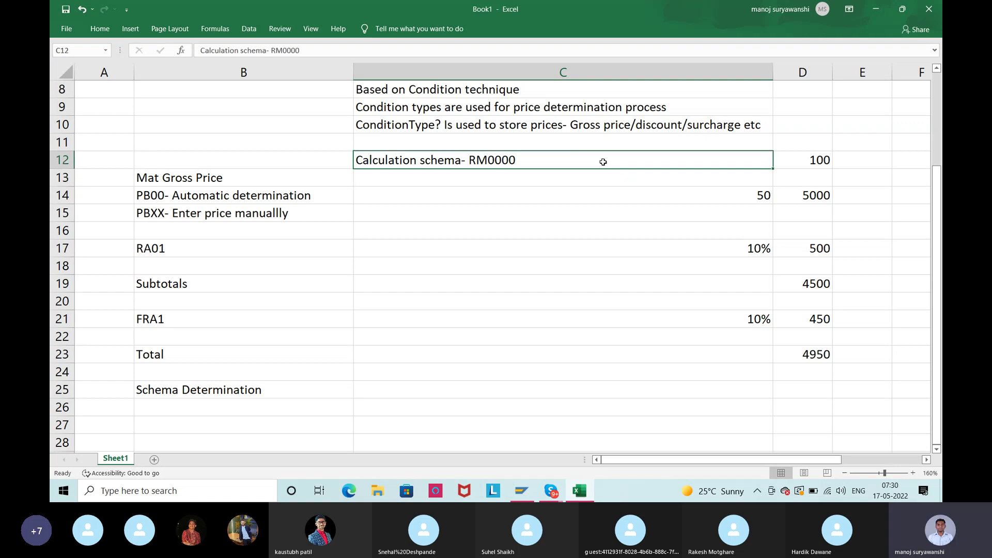
click(285, 384)
click(500, 162)
double_click(506, 161)
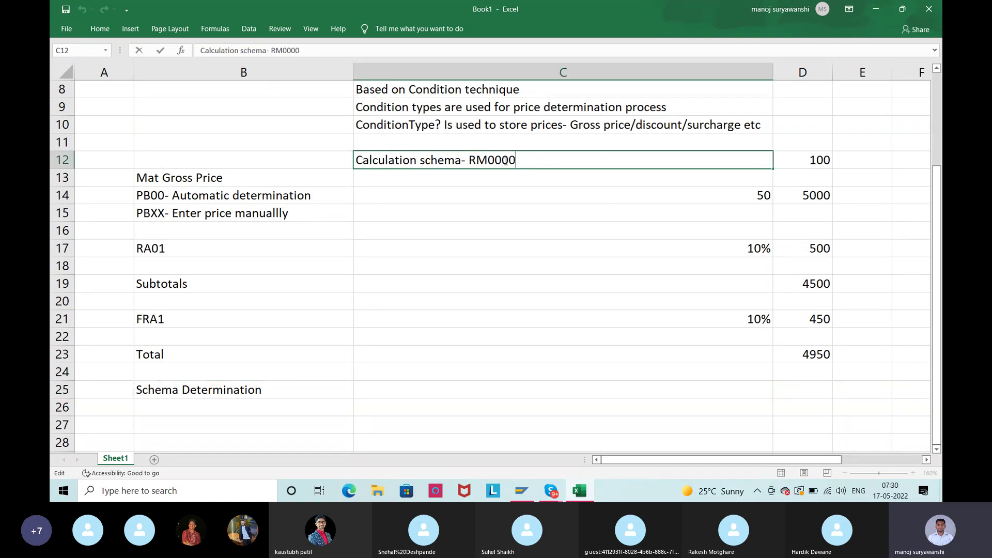
mouse_move(471, 158)
mouse_down()
mouse_move(517, 160)
mouse_move(469, 159)
mouse_up()
click(549, 162)
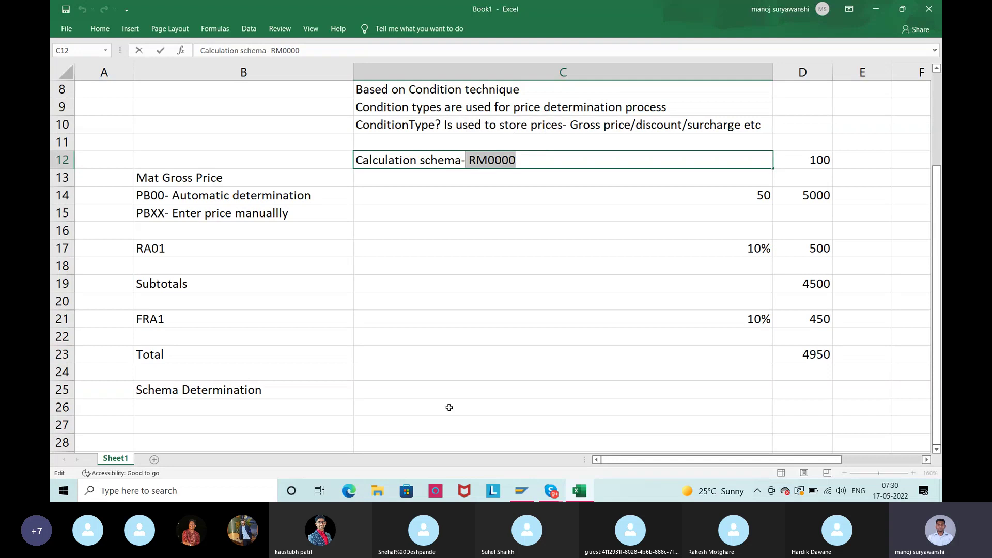
Enter "Purchasing org schema grp & Vendor master schema group" in cell C25 beside the Schema Determination heading
click(414, 384)
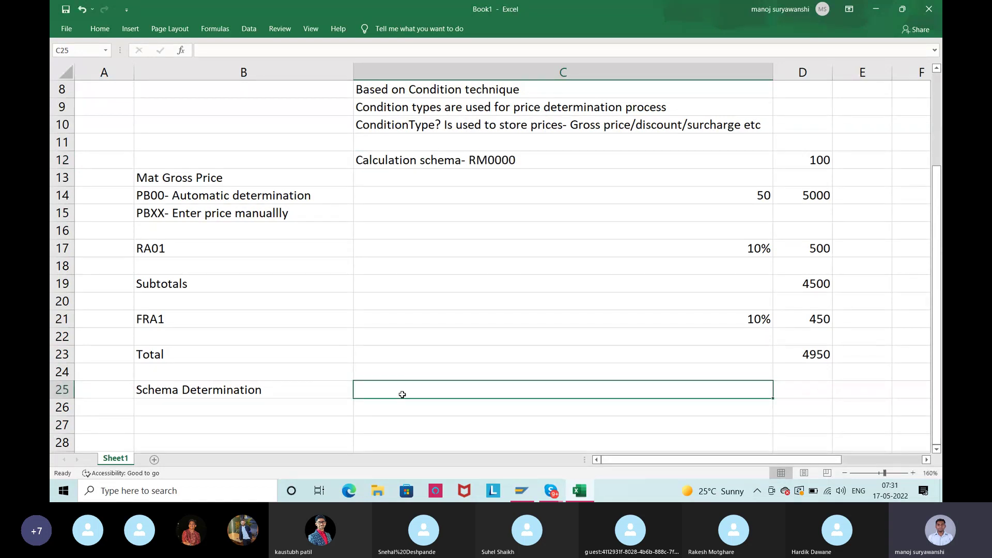
text(Purch)
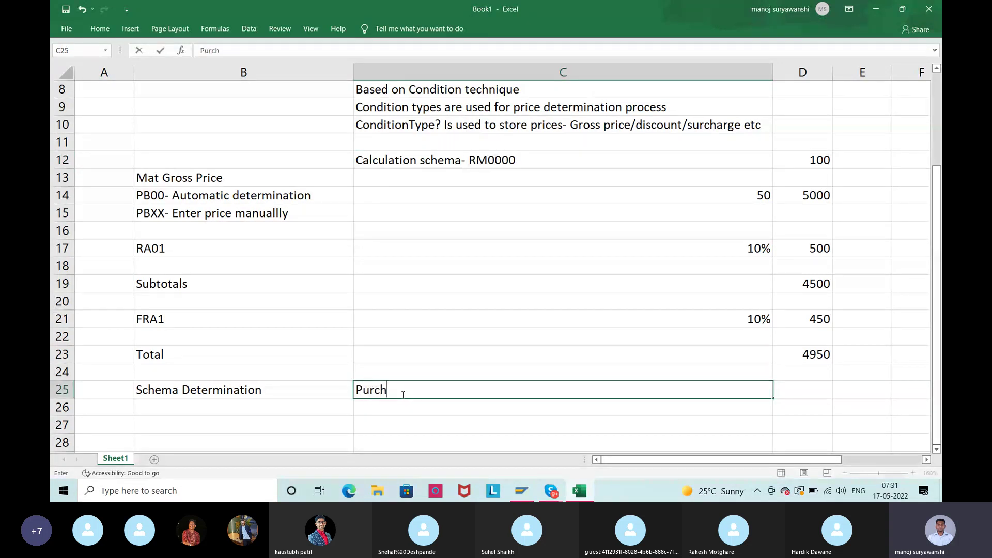
text(asing org schema)
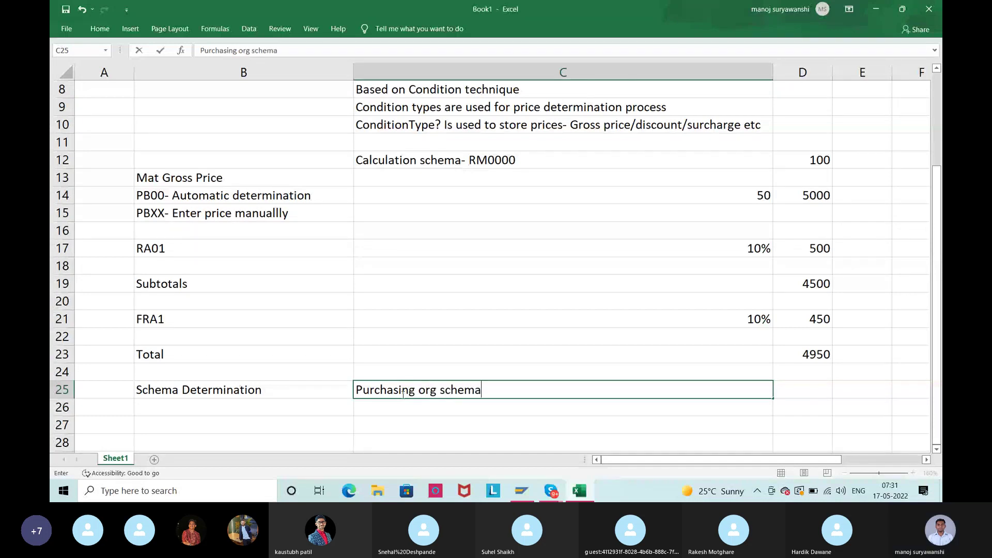
text( grp)
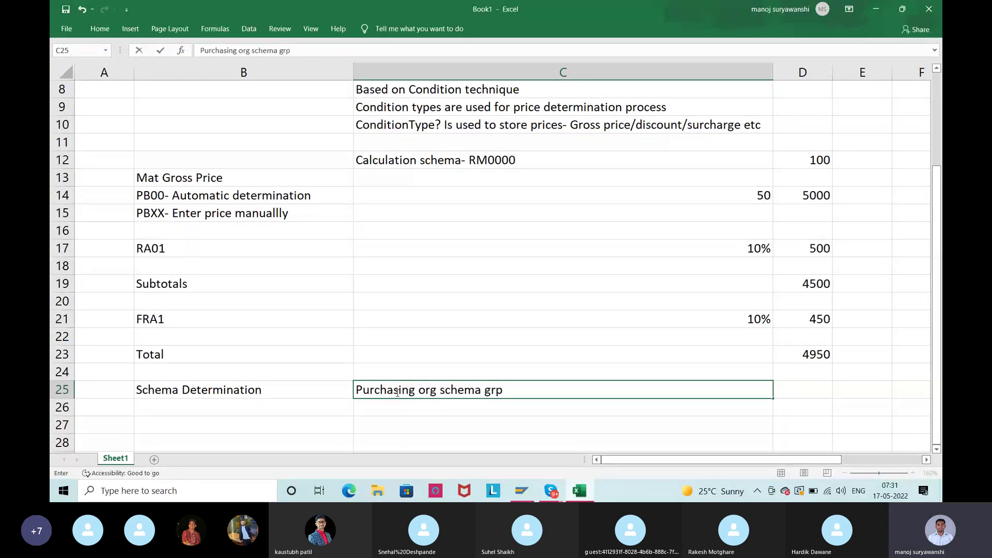
text( & Vendor mast)
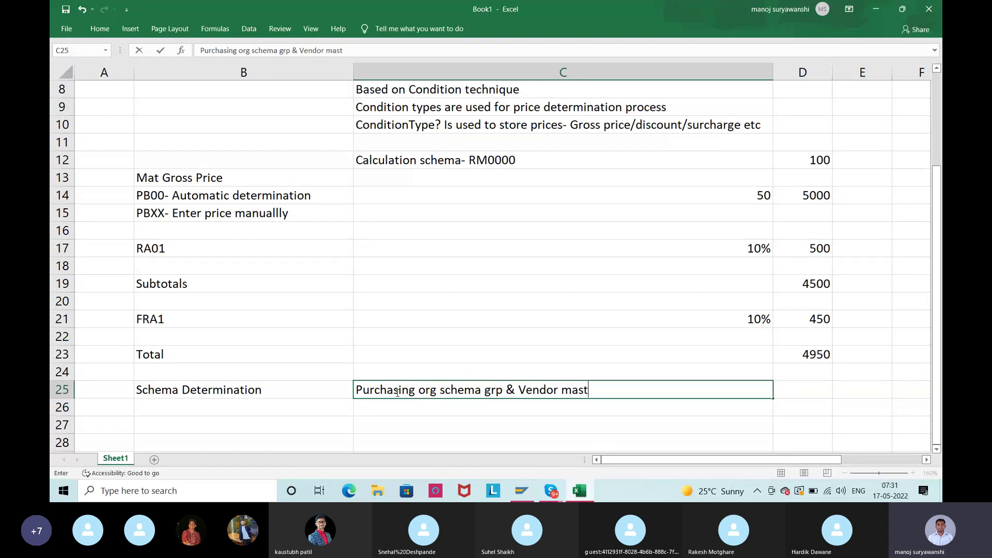
text(er schema )
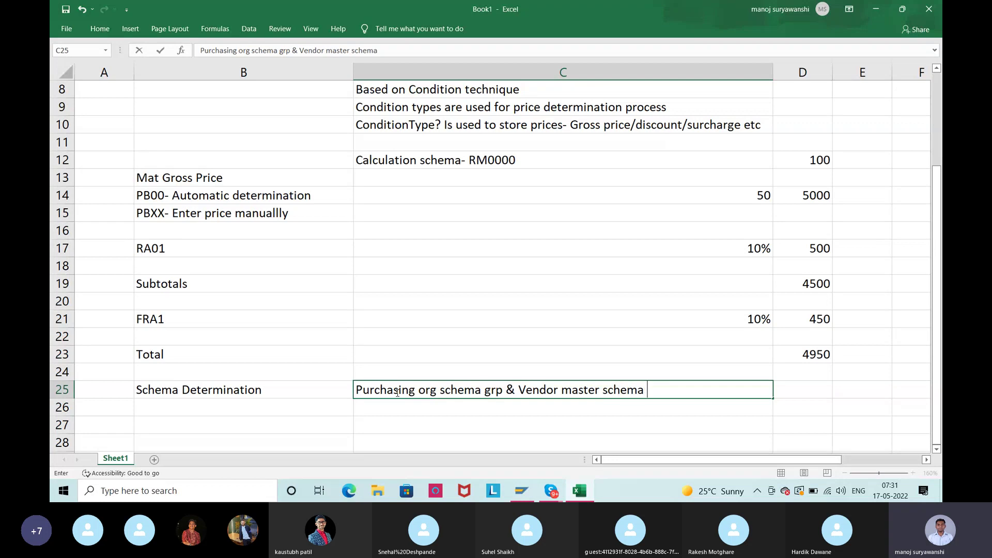
text(group)
key(Return)
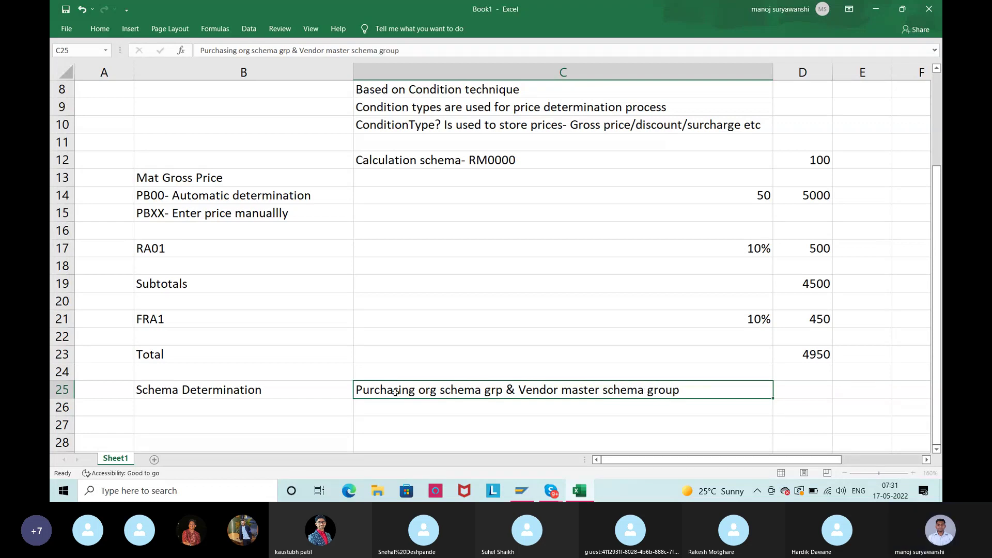
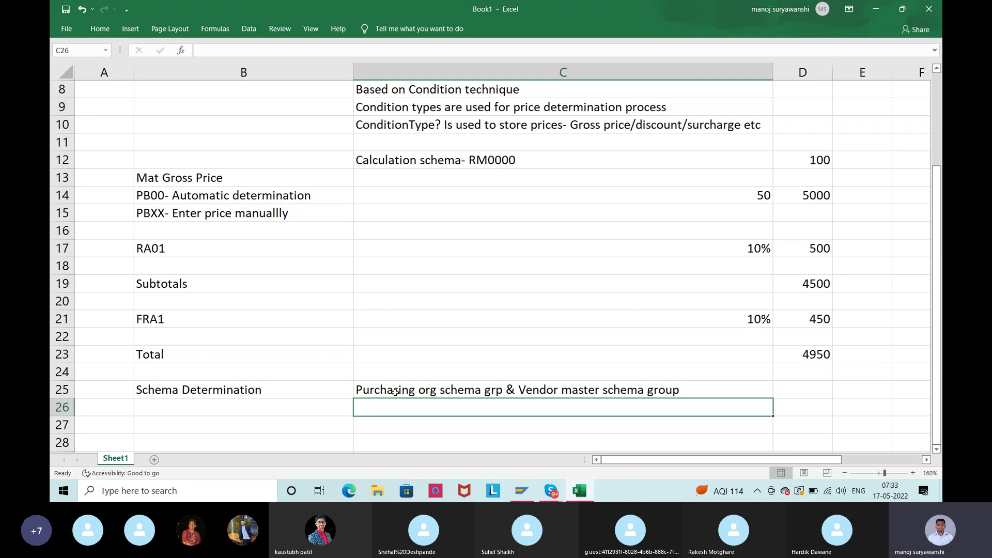
Examine how the schema groups in C25 relate to the calculation schema in C12 and the condition types listed from B14 to B23
drag(168, 191, 179, 354)
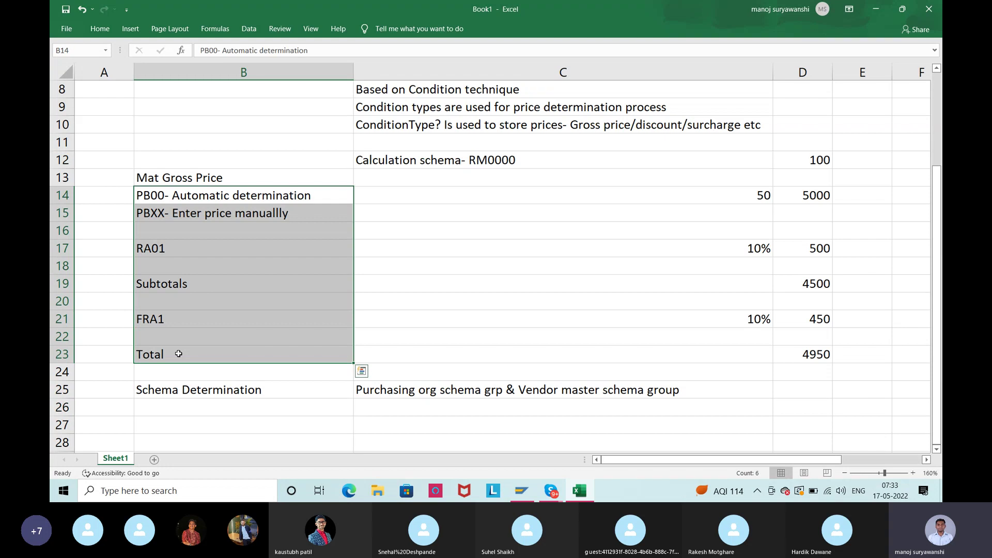
click(740, 389)
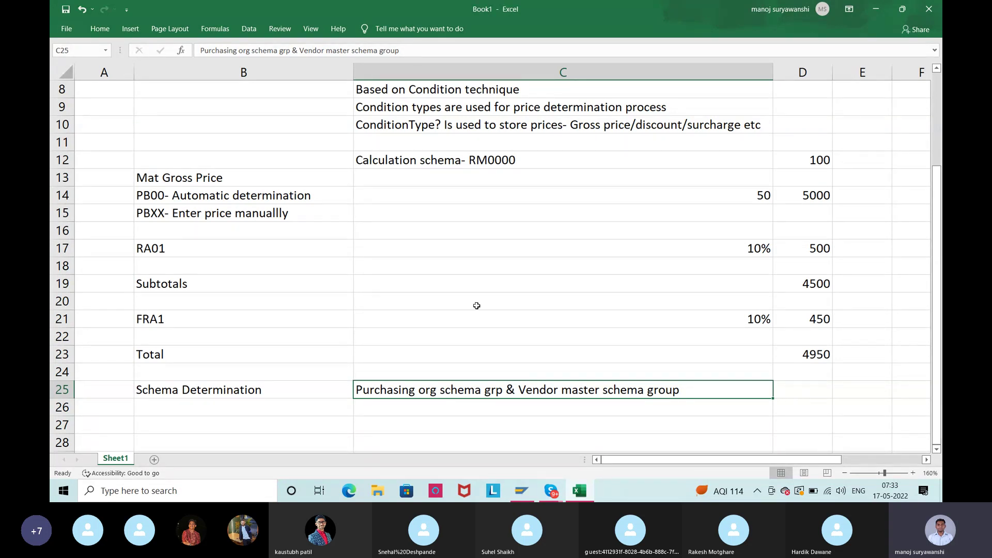
click(816, 386)
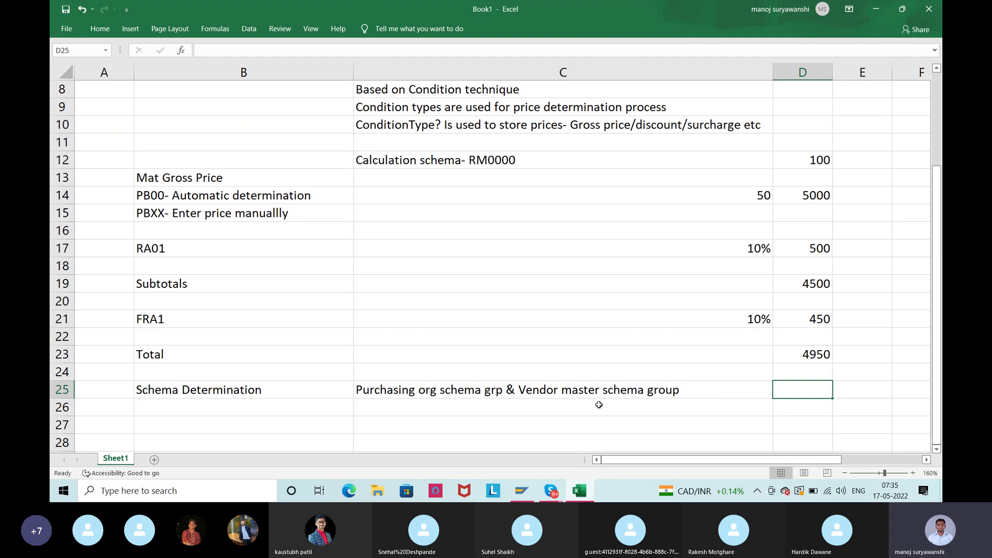
click(559, 389)
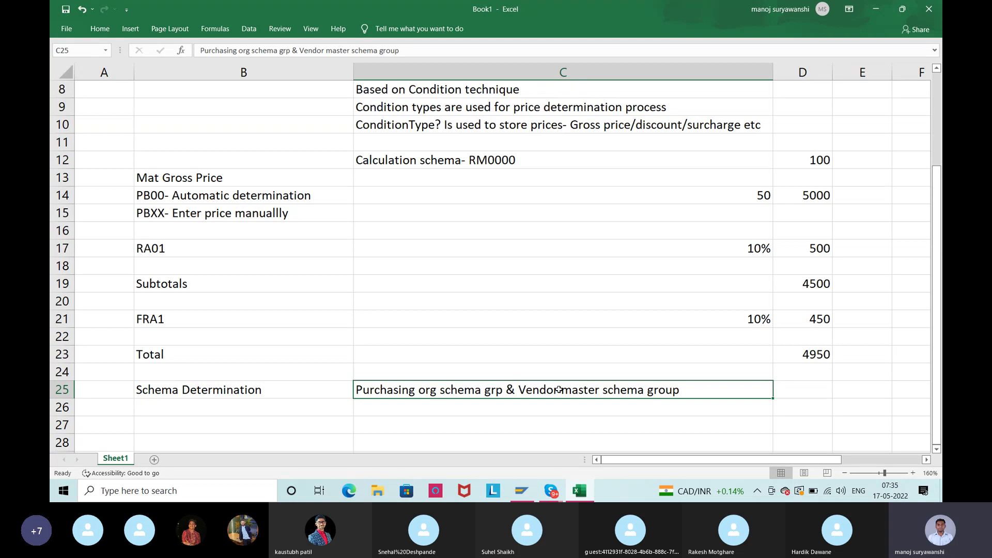
click(531, 163)
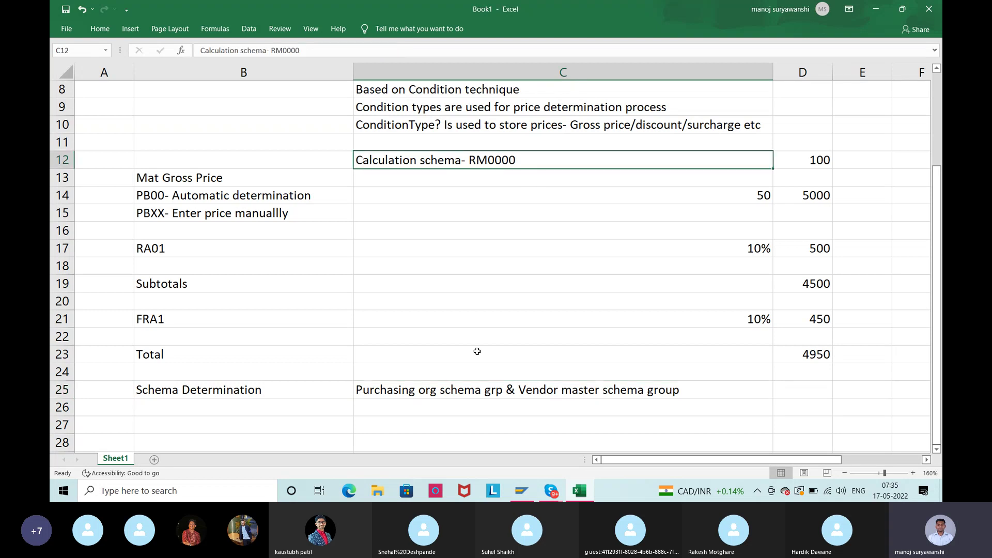
click(429, 391)
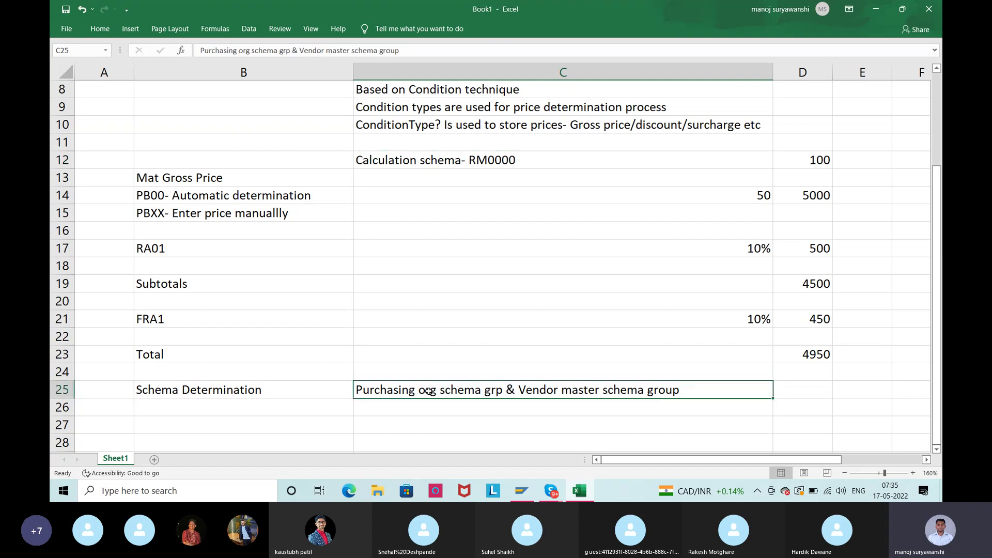
click(457, 162)
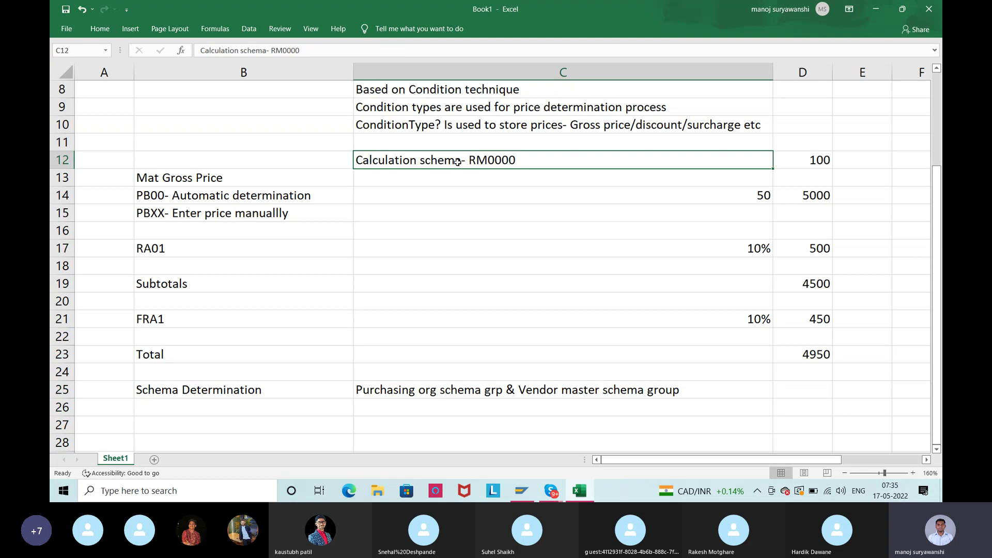
drag(157, 195, 204, 353)
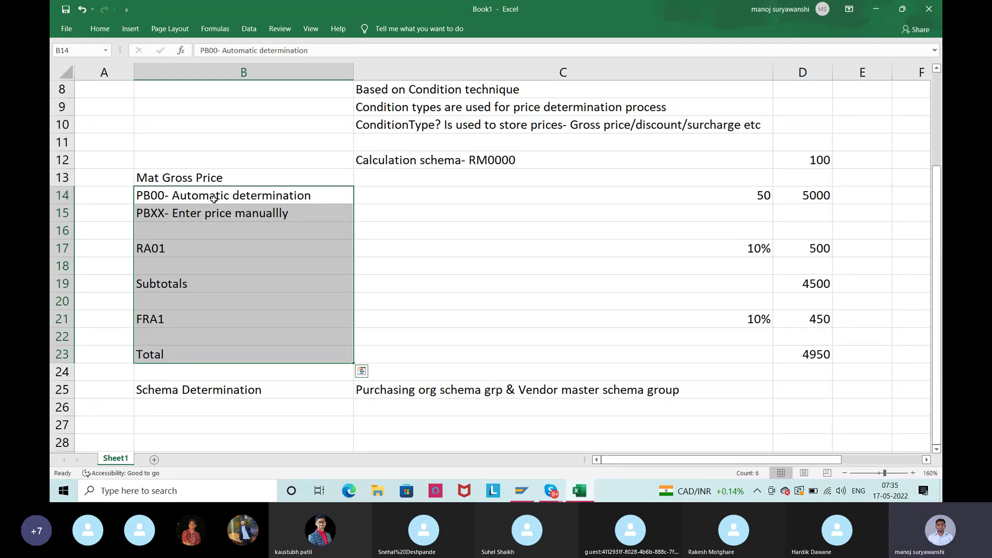
drag(213, 199, 246, 336)
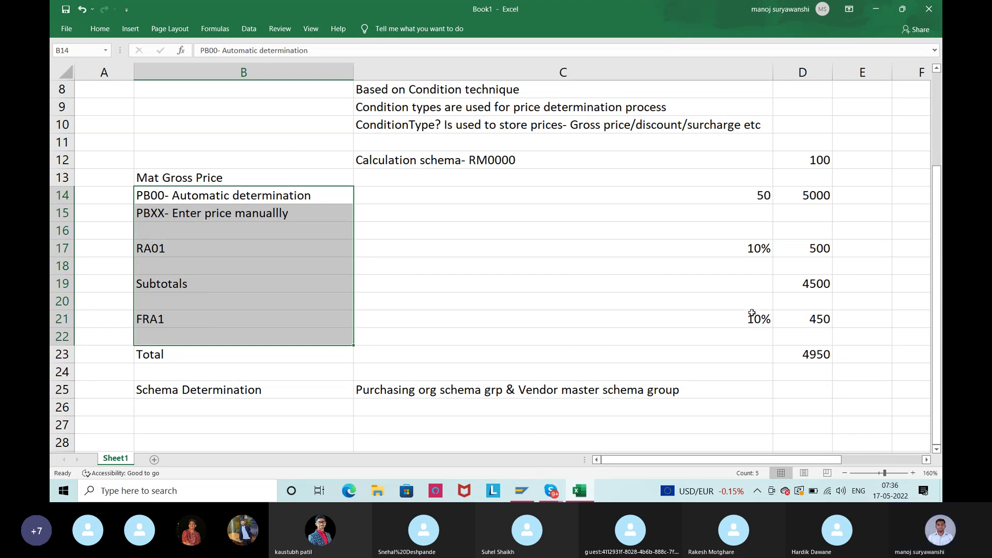
click(406, 389)
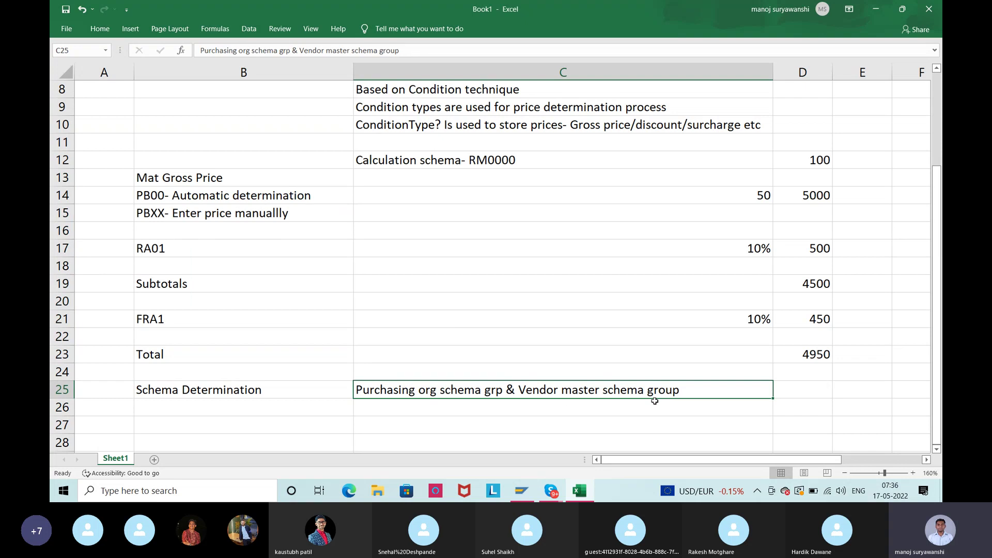
click(517, 165)
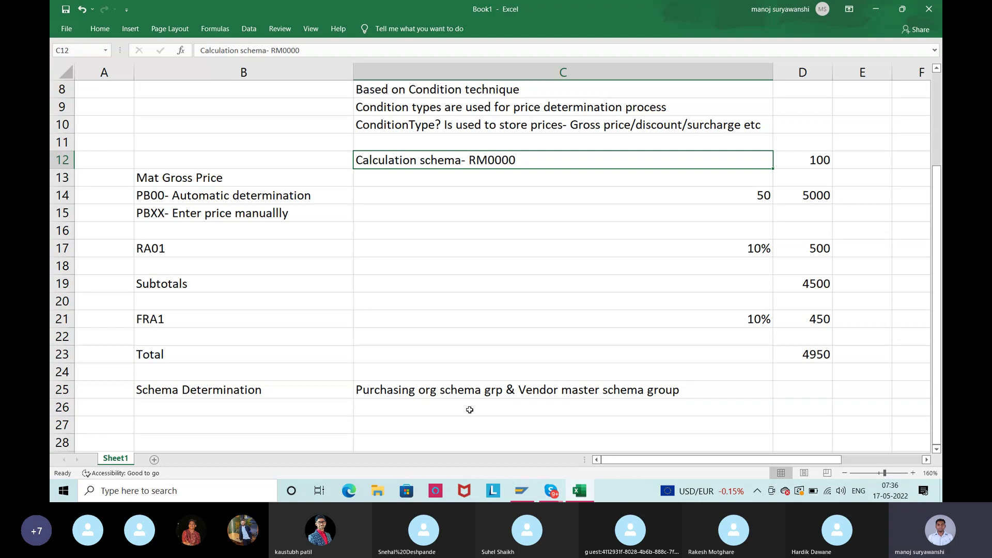
drag(183, 200, 220, 341)
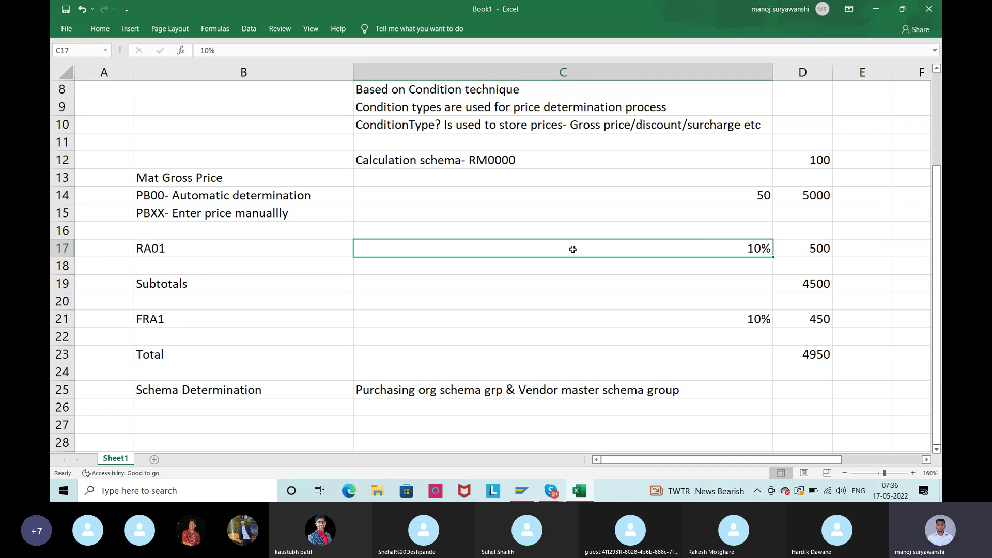
Review the RA01 condition type in B17 and the PB00 condition type in B14 with its price in C14
click(218, 249)
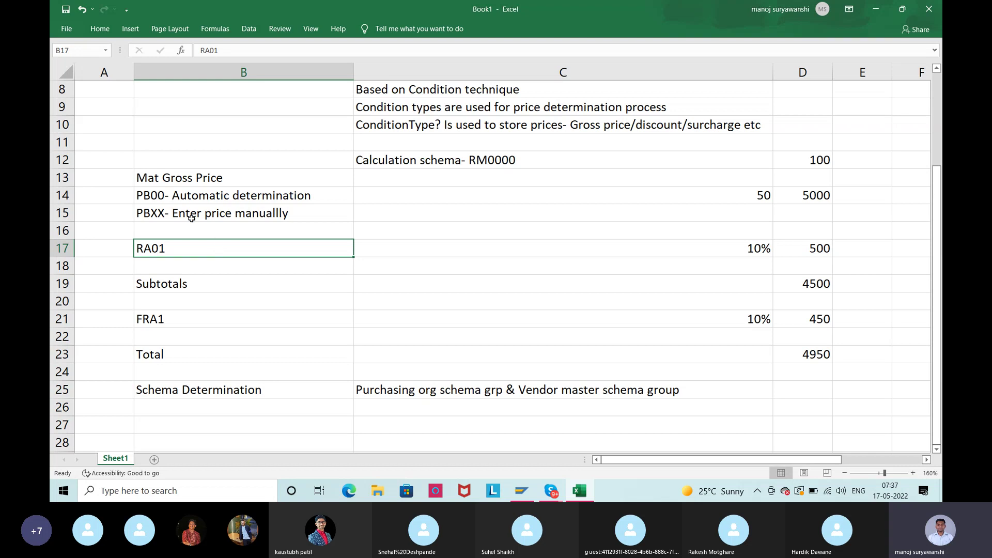
click(154, 193)
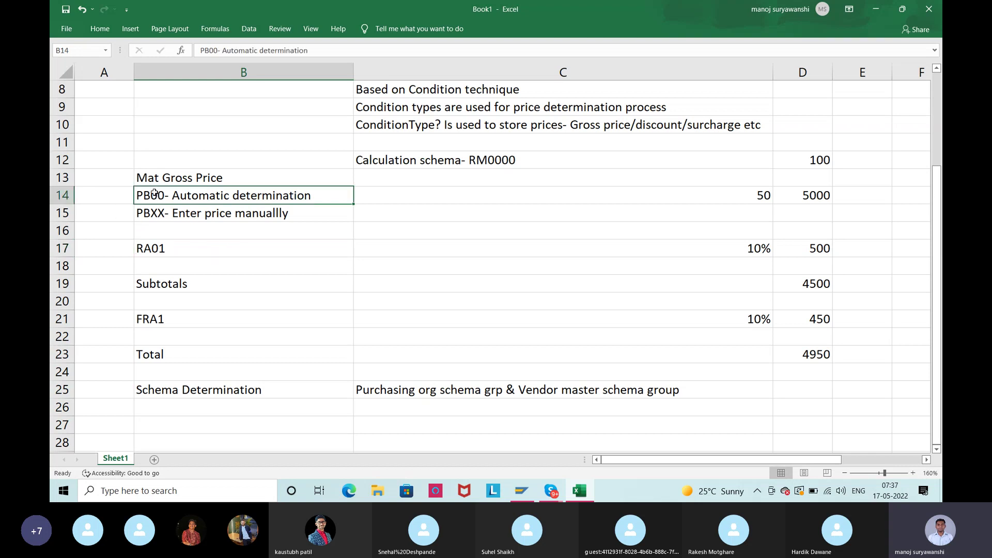
click(711, 197)
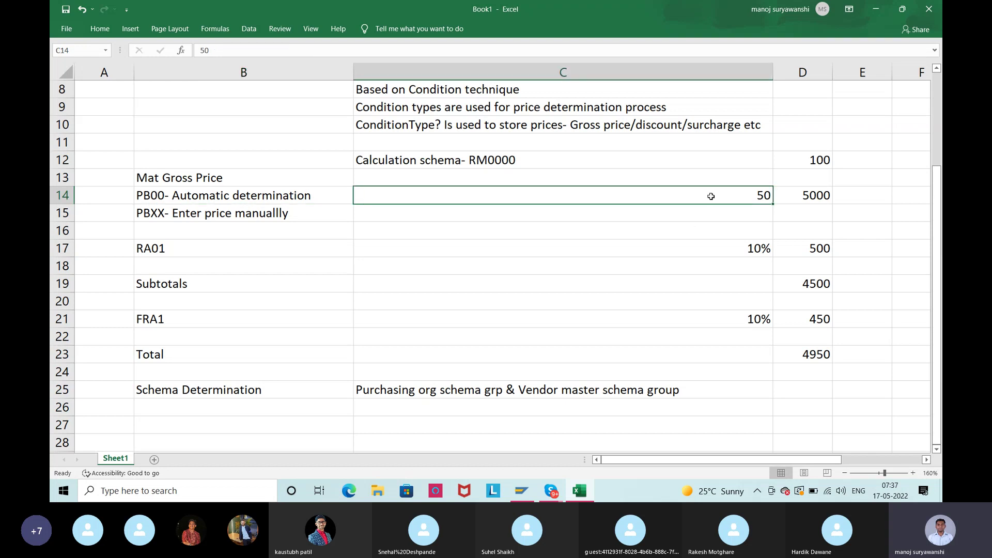
click(155, 195)
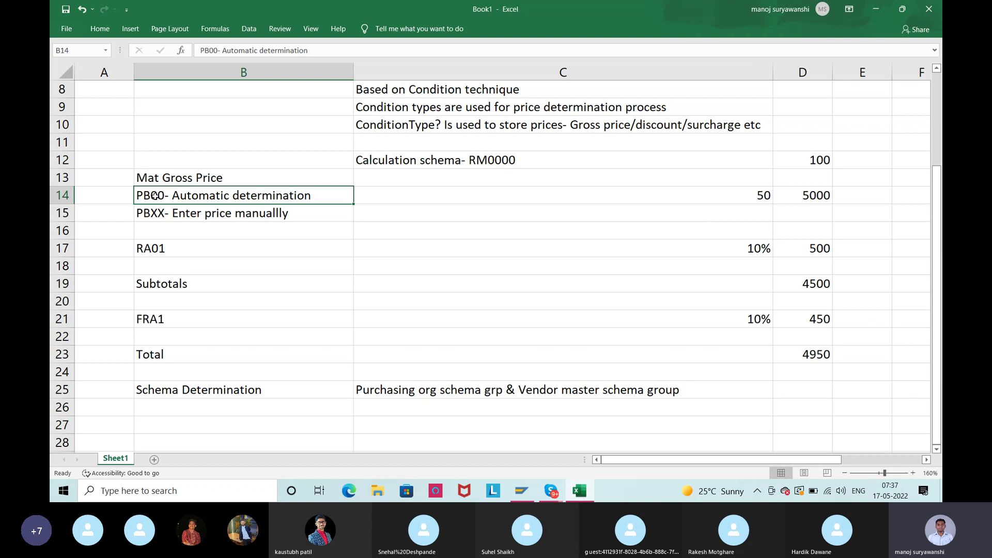
scroll(484, 380, down, 1)
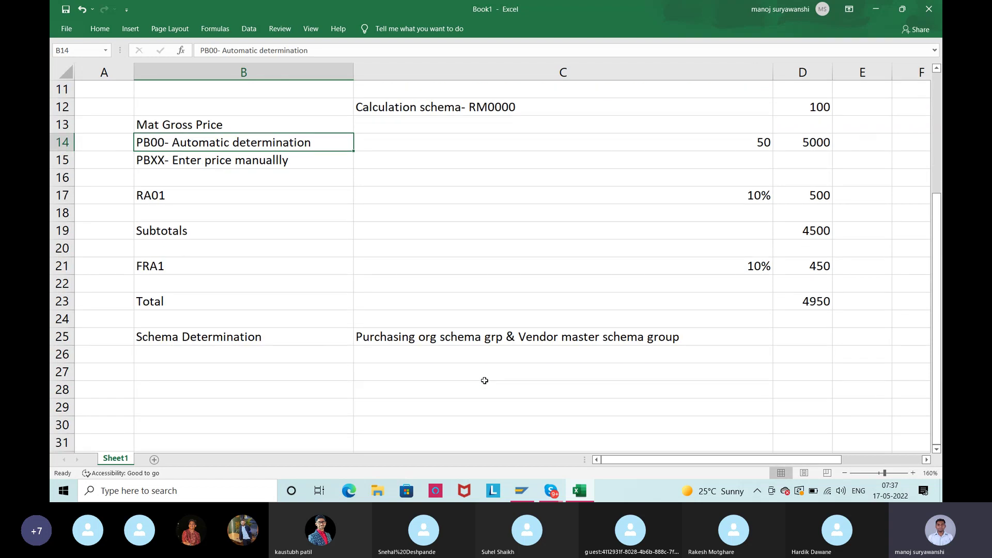
Enter the heading "Access Sequence" in cell B27, two rows below the Schema Determination heading
click(255, 368)
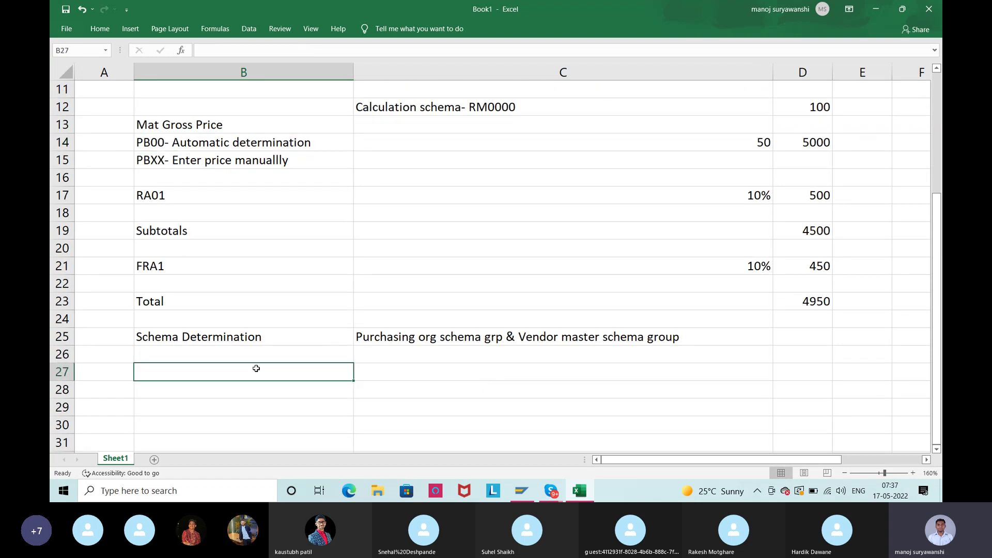
text(Access)
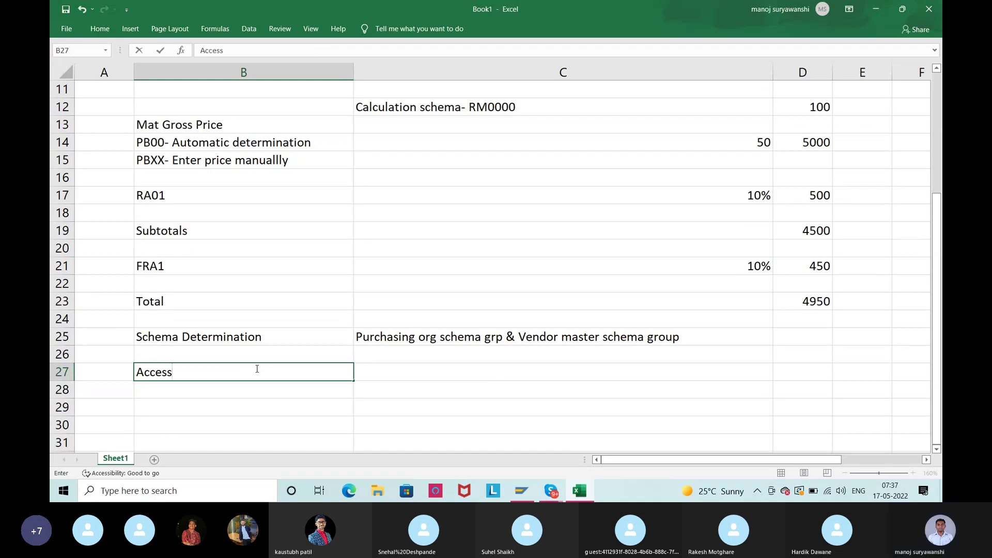
text( Sequence)
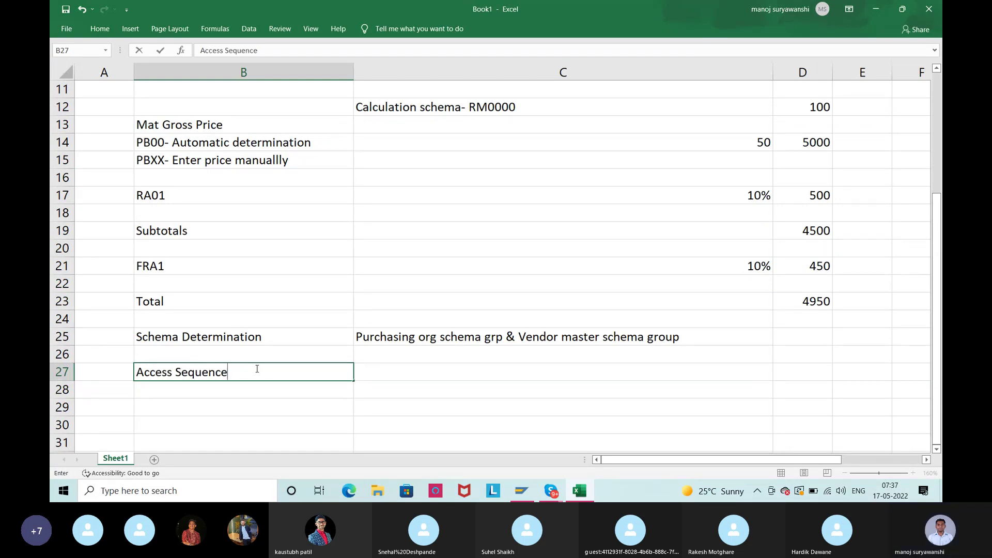
key(Tab)
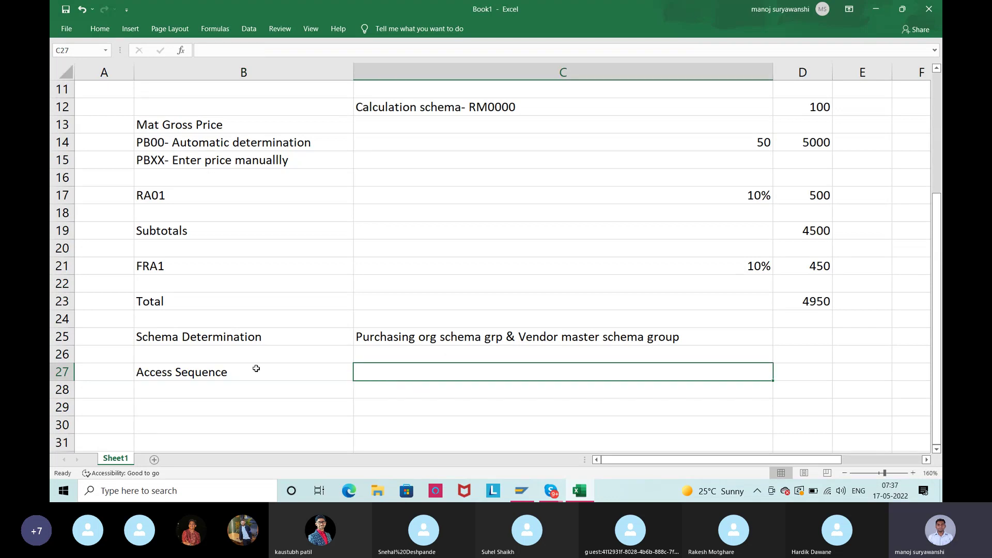
Enter the access sequence number 0002 as text in cell C27, keeping its leading zeros
text(000)
key(BackSpace)
key(BackSpace)
key(BackSpace)
text('0002)
key(Return)
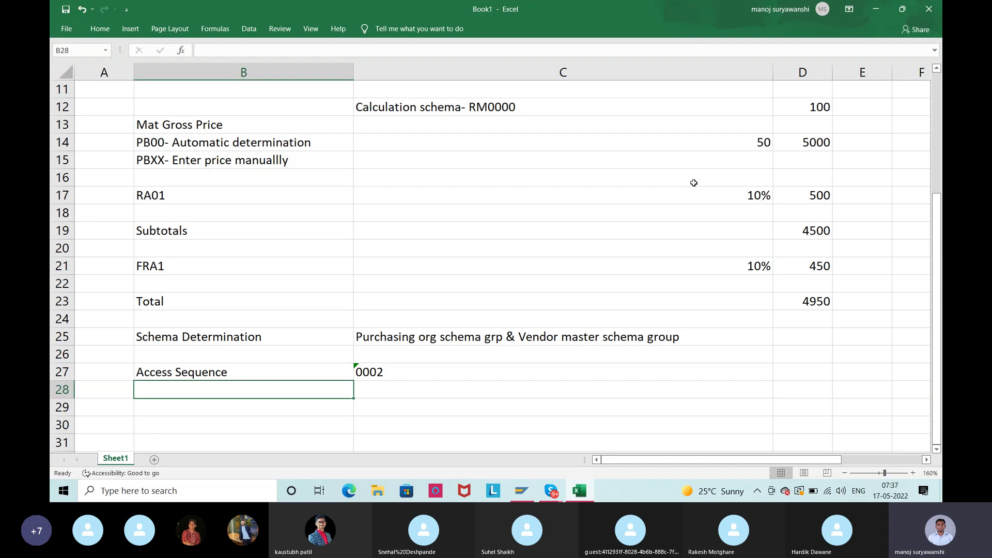
Enter the description "Sequential List of condition tables" in cell D27 beside access sequence 0002
click(795, 376)
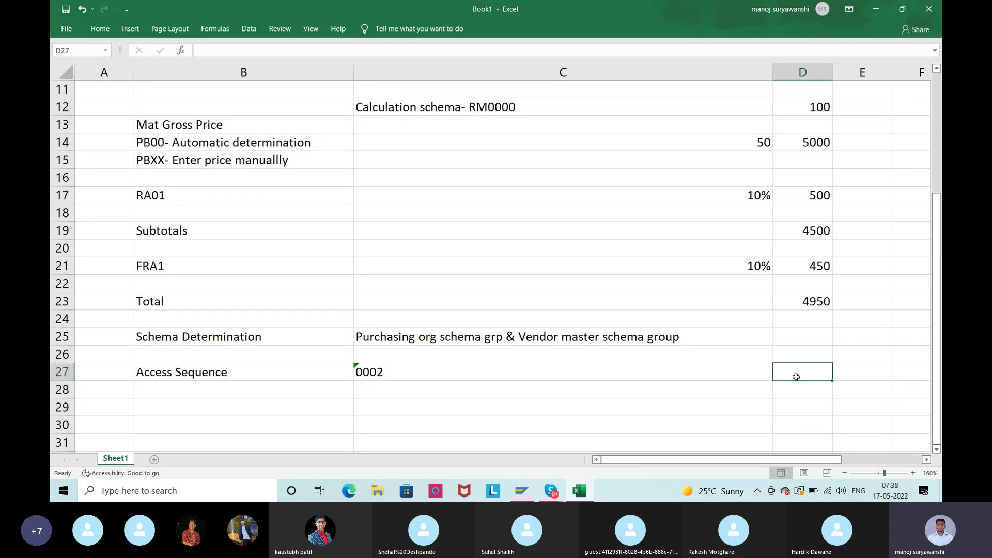
text(L)
key(BackSpace)
text(List of condition tables)
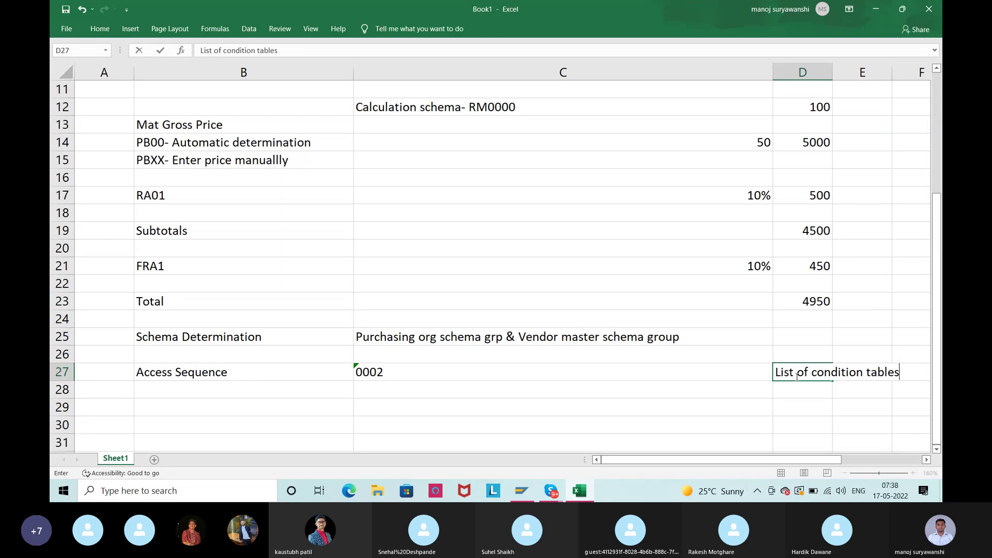
click(201, 51)
text(Sequ)
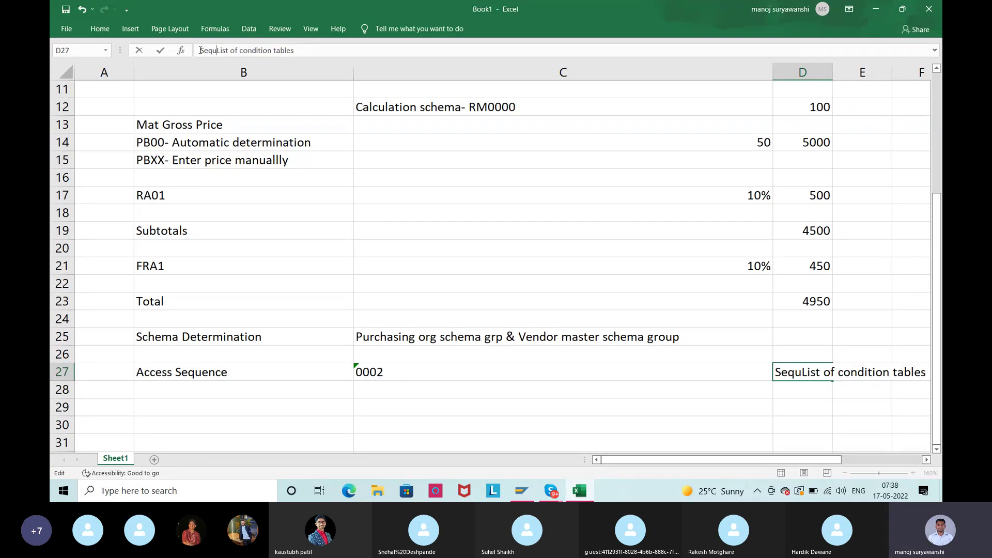
text(enti)
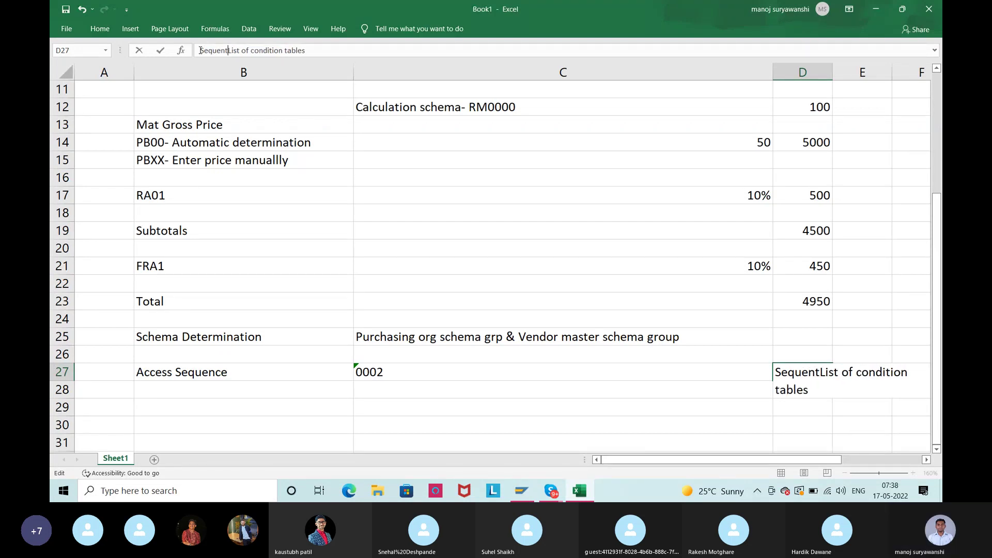
text(al)
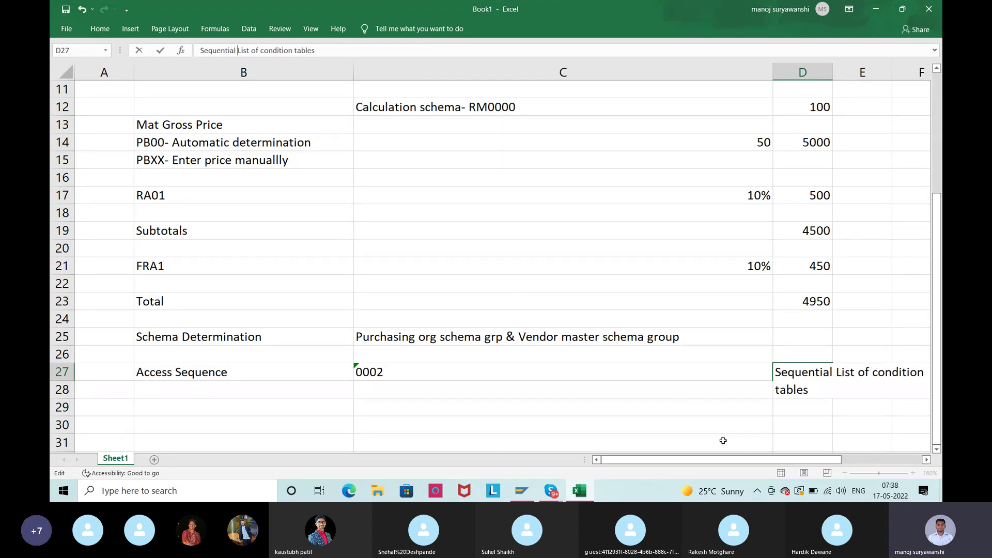
click(691, 424)
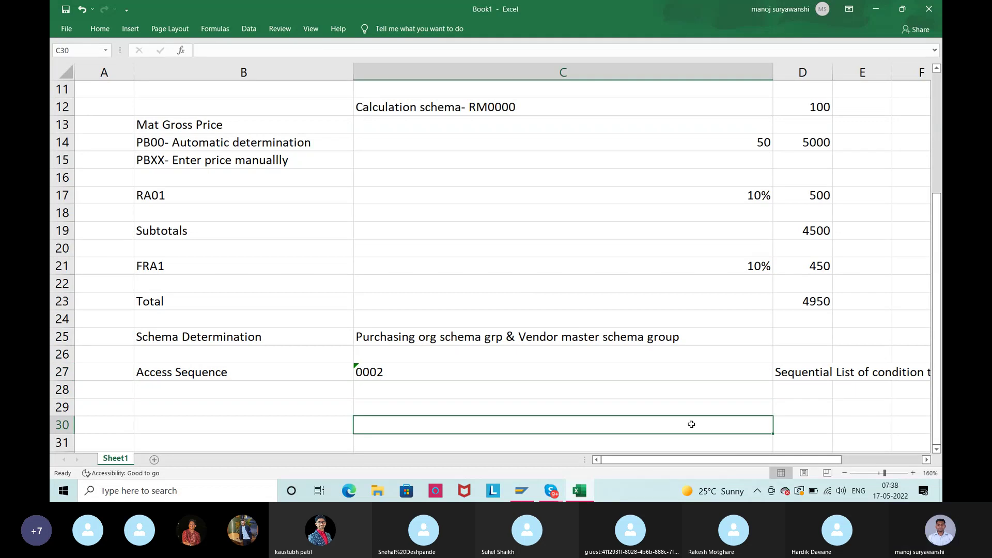
Enter "condition record" in cell D28, directly below the condition tables description
click(638, 373)
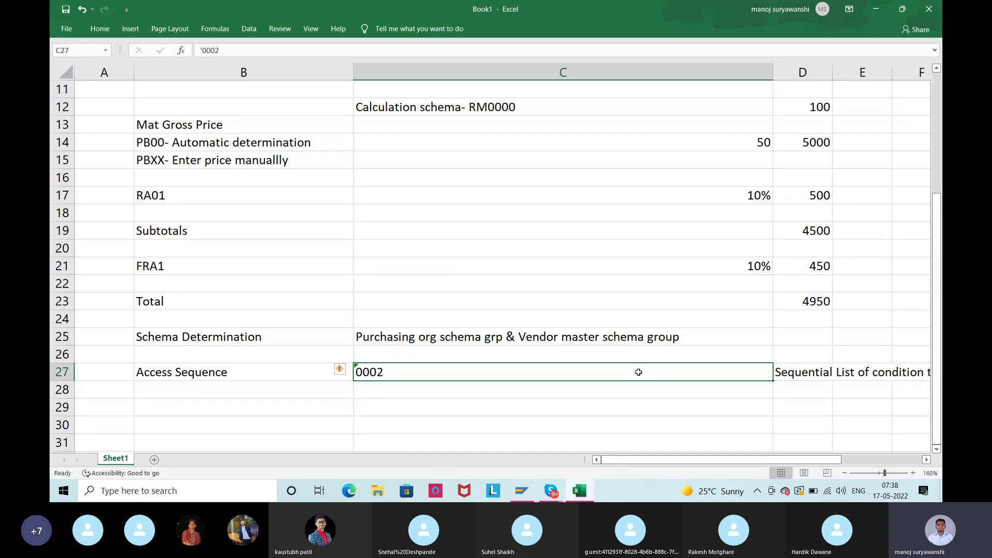
click(636, 148)
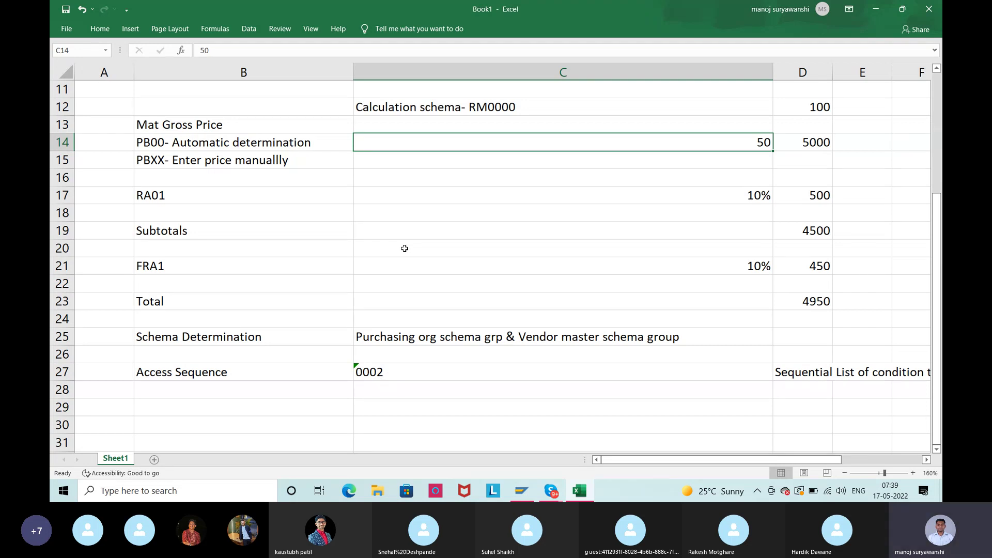
click(926, 460)
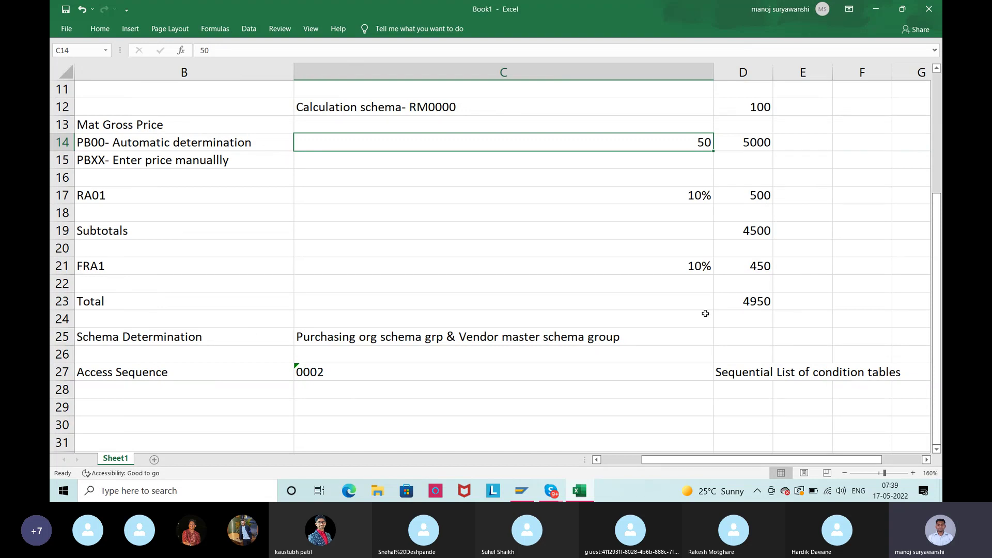
click(754, 374)
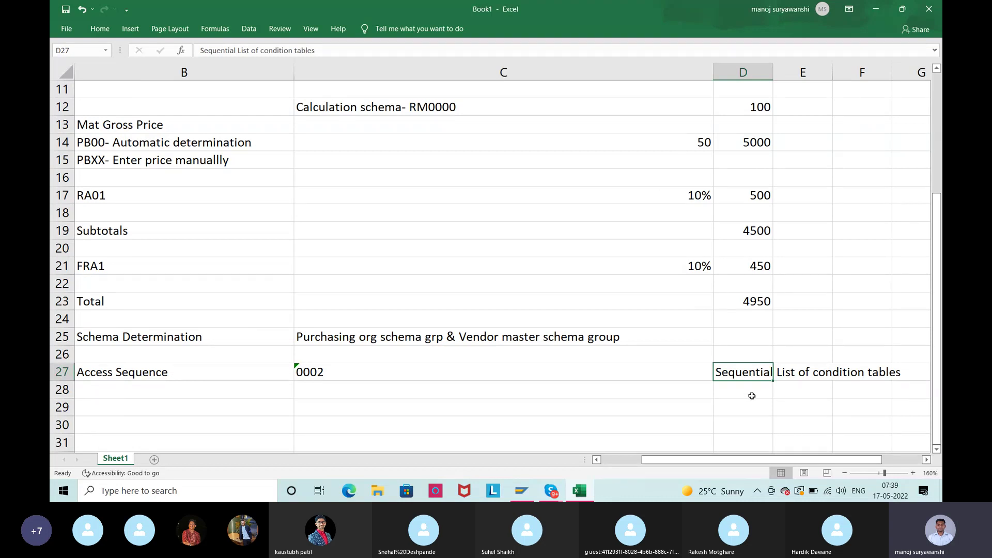
click(752, 396)
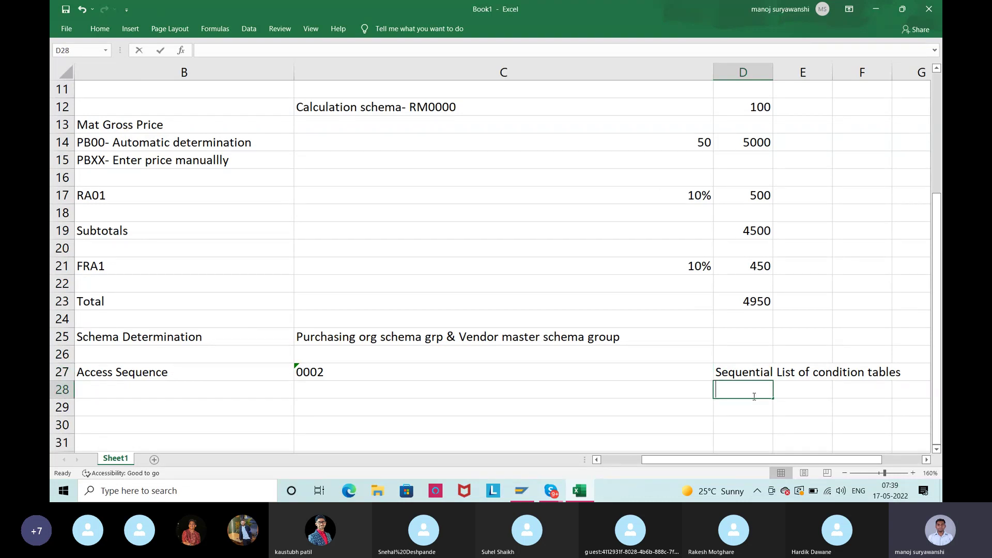
text(conditio)
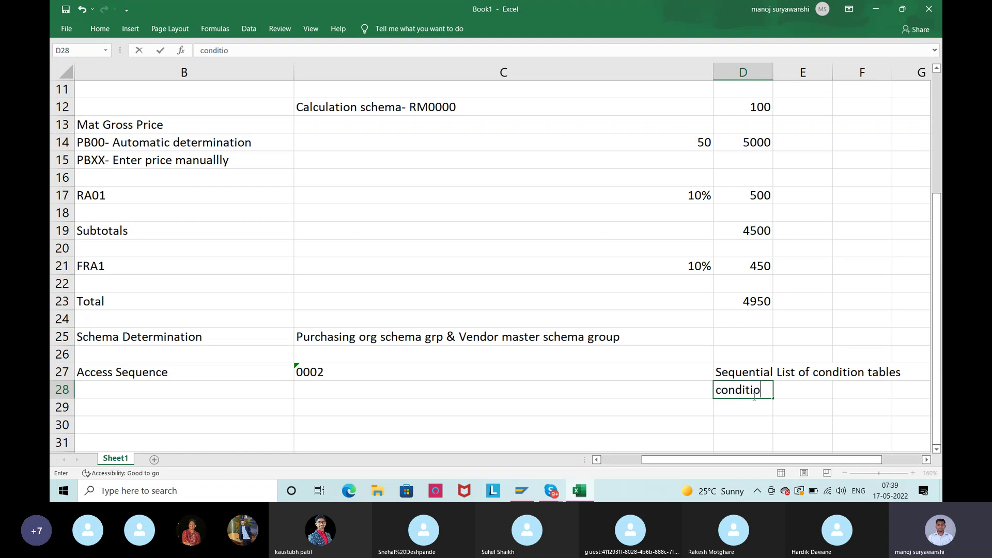
text(n record)
key(Return)
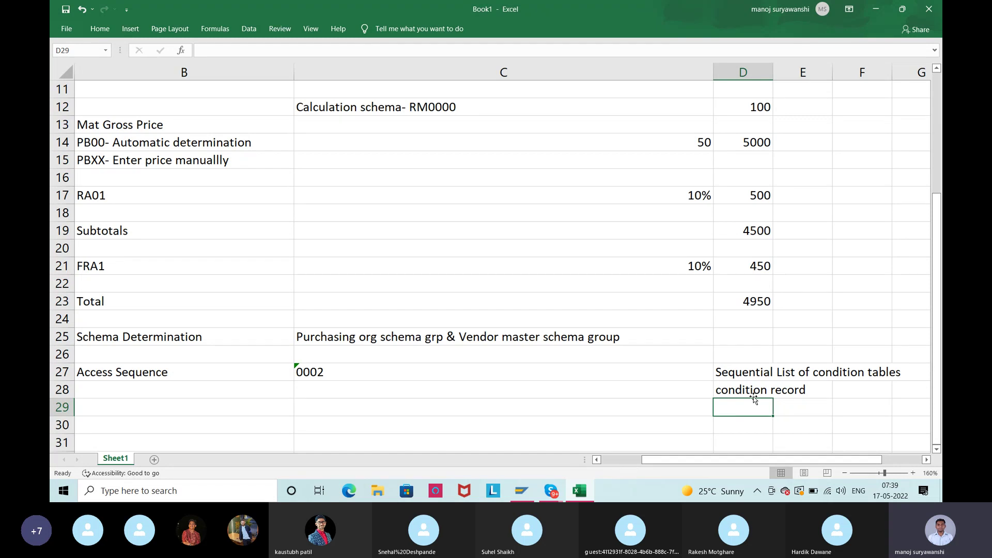
Enter "MEK1- transaction code" in cell D30 and widen column D to fit its contents
click(123, 143)
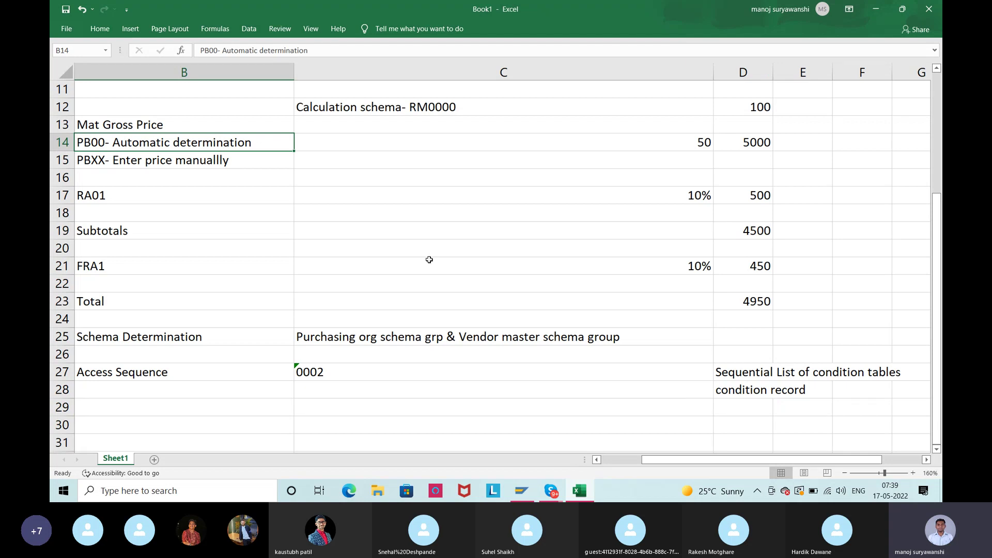
click(653, 146)
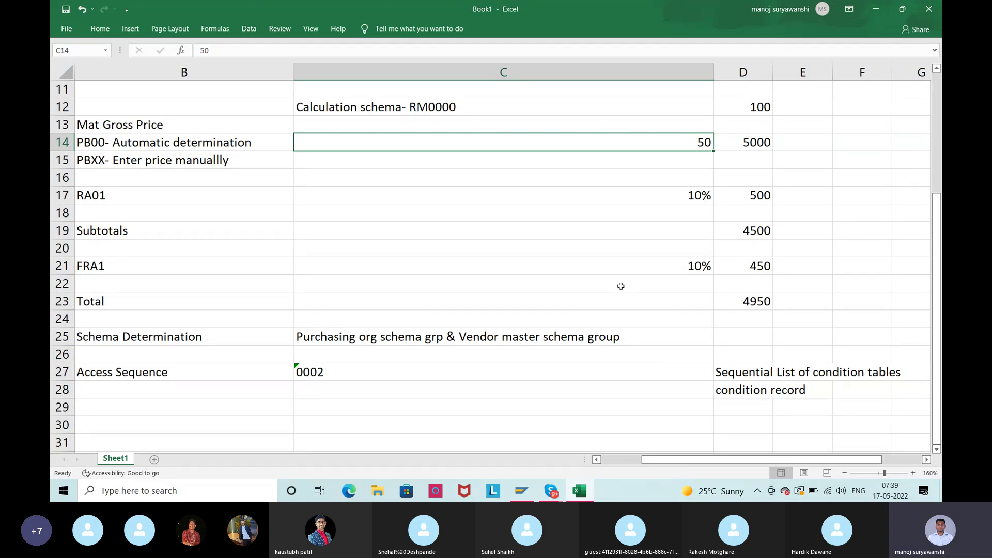
click(742, 423)
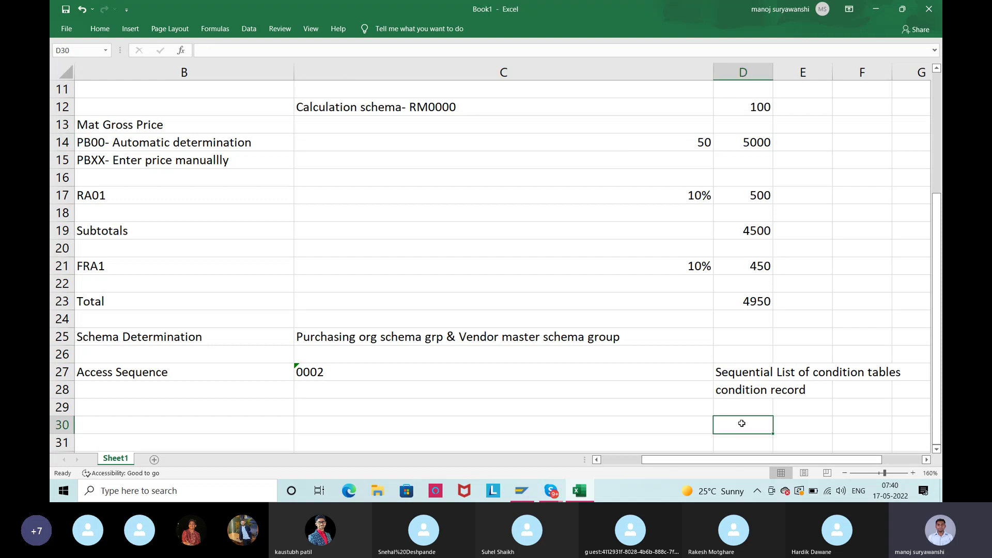
text(MEK1-)
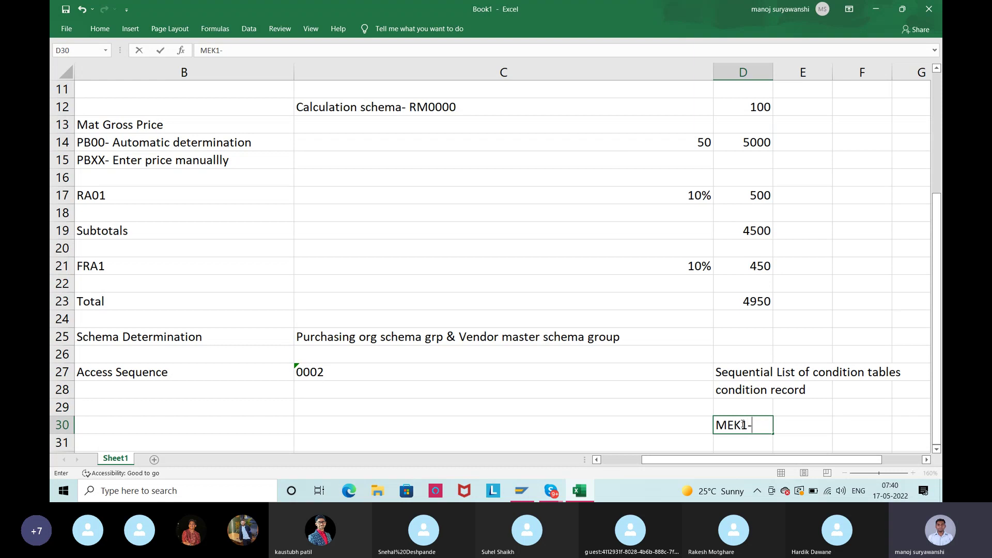
text(nsaction code)
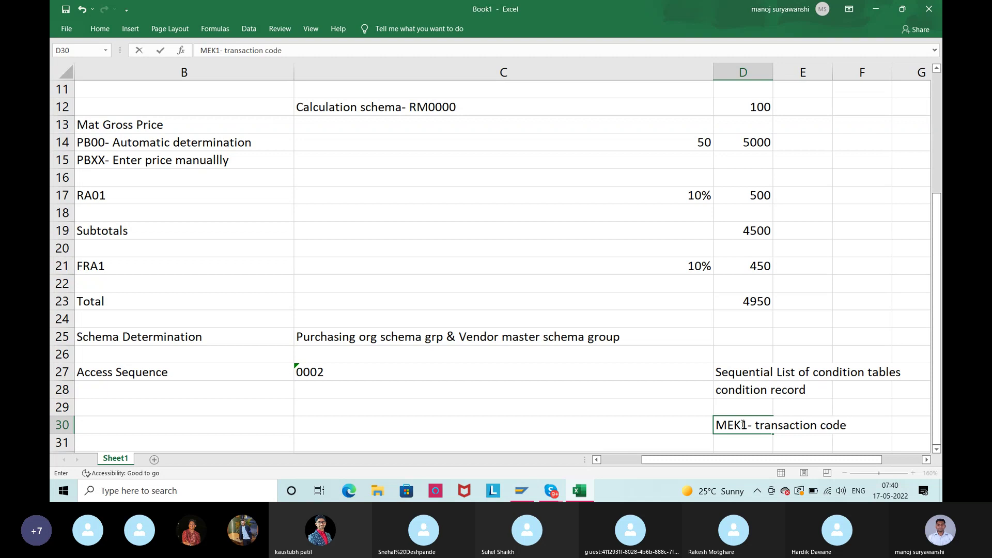
key(Return)
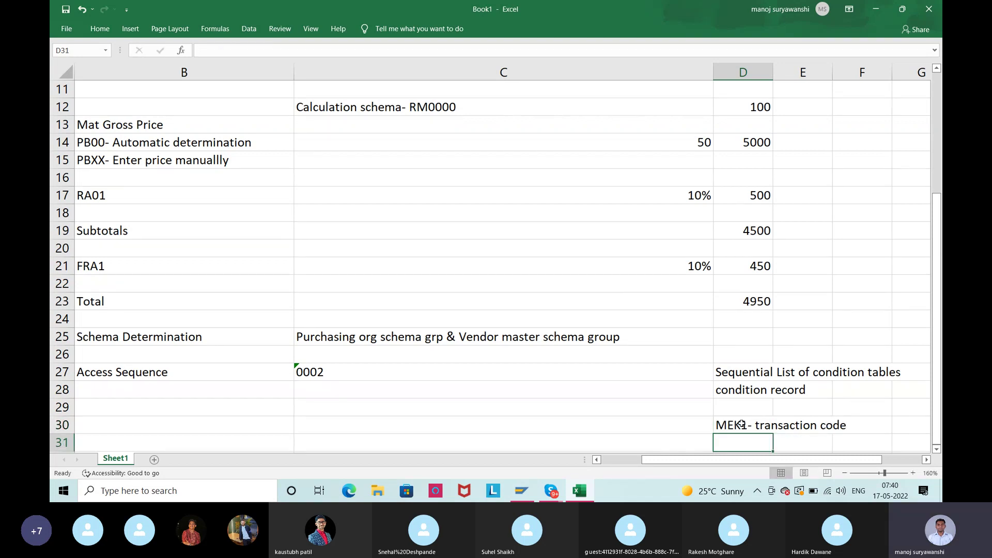
double_click(773, 72)
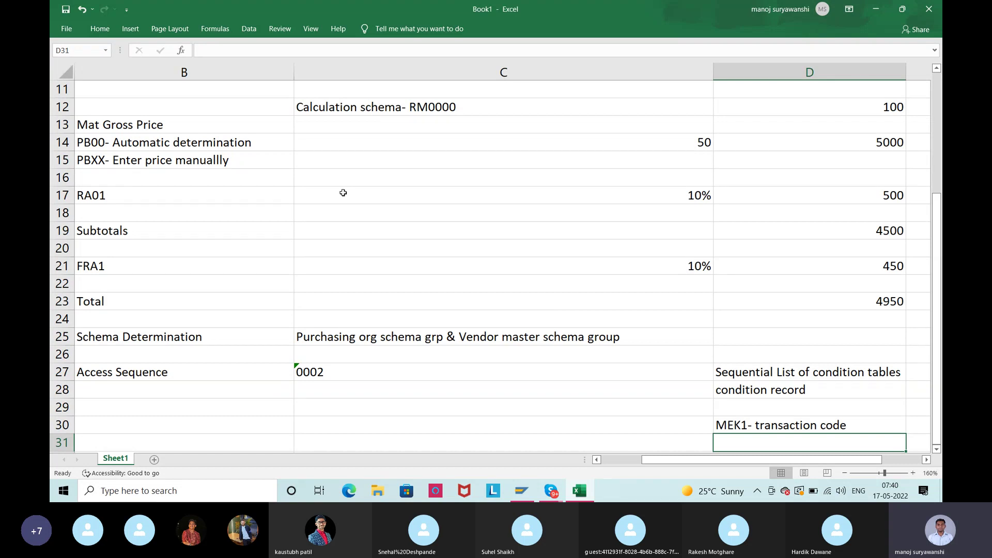
Examine how the schema groups in C25, the schema in C12 and the access sequence in row 27 relate to the condition types and values in B14:D22
click(370, 337)
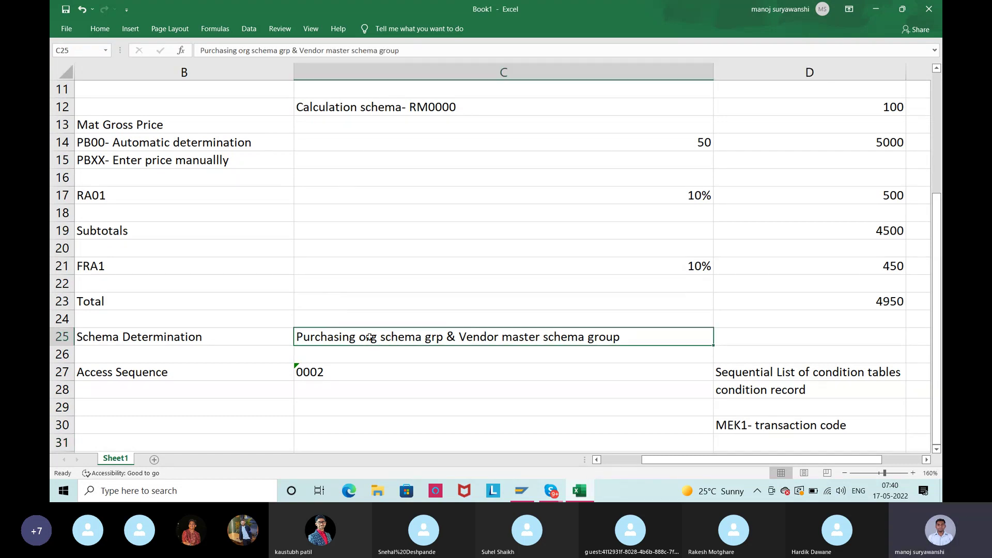
click(408, 111)
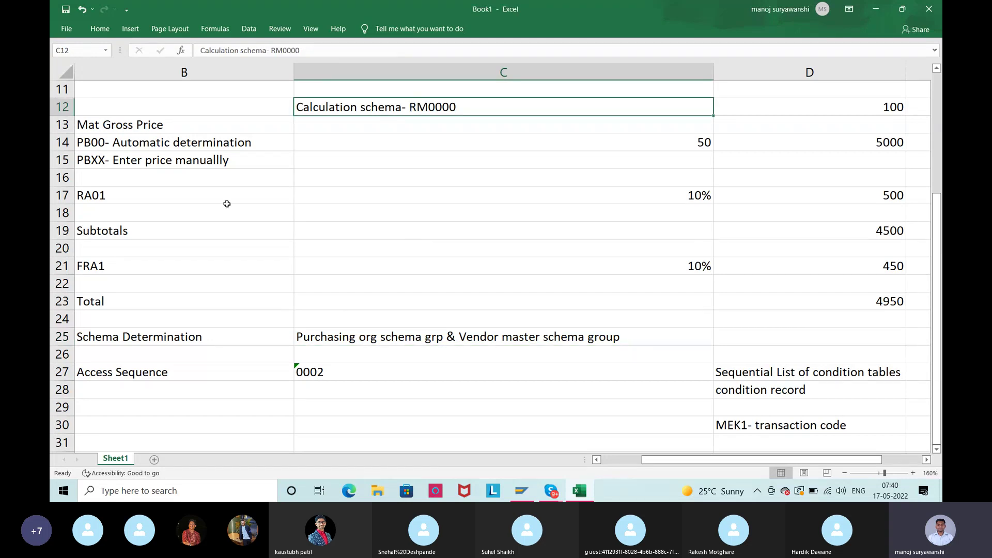
drag(171, 143, 242, 291)
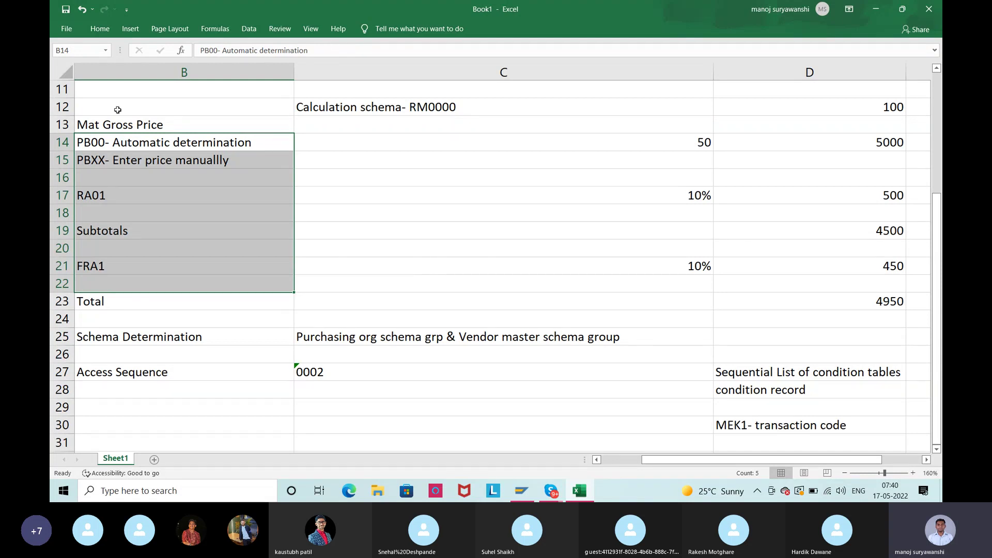
click(89, 142)
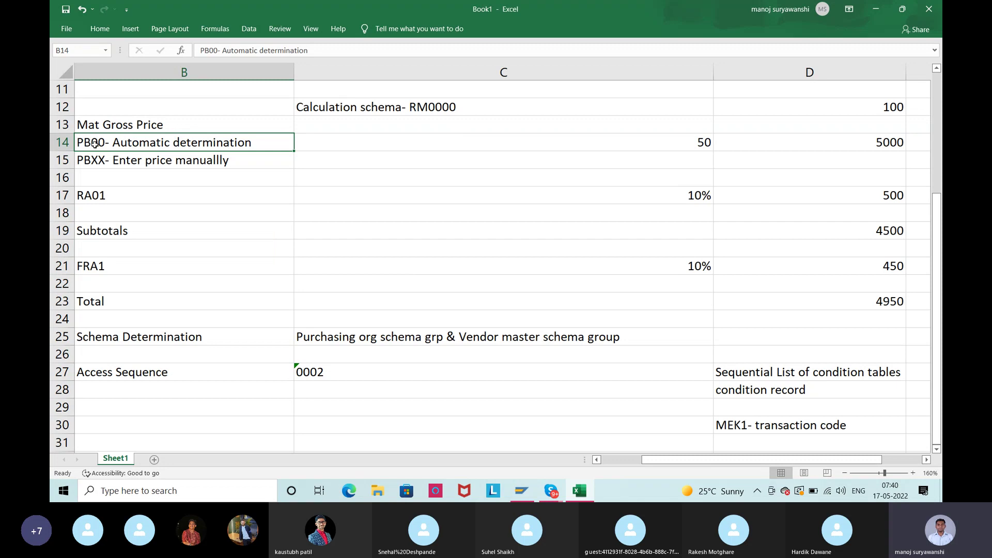
click(376, 365)
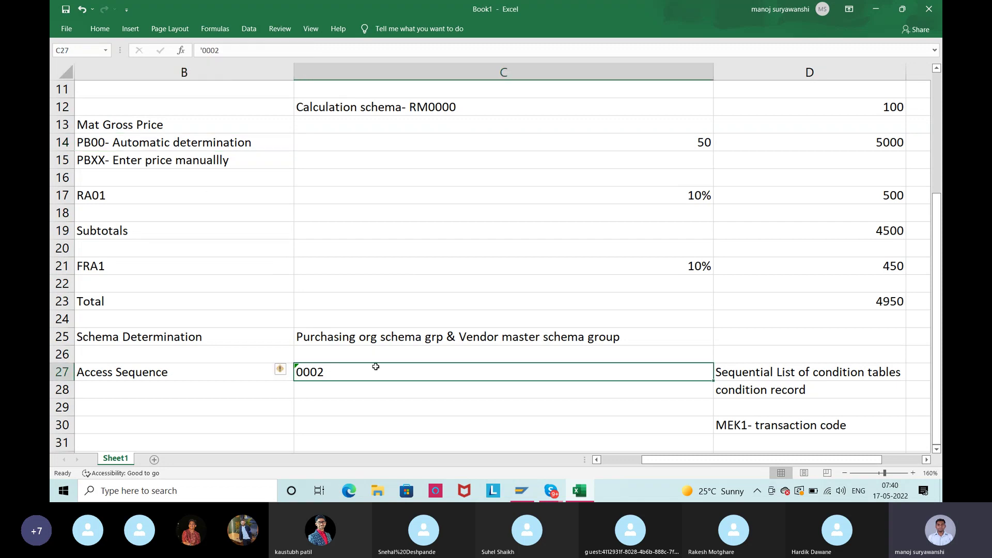
click(782, 377)
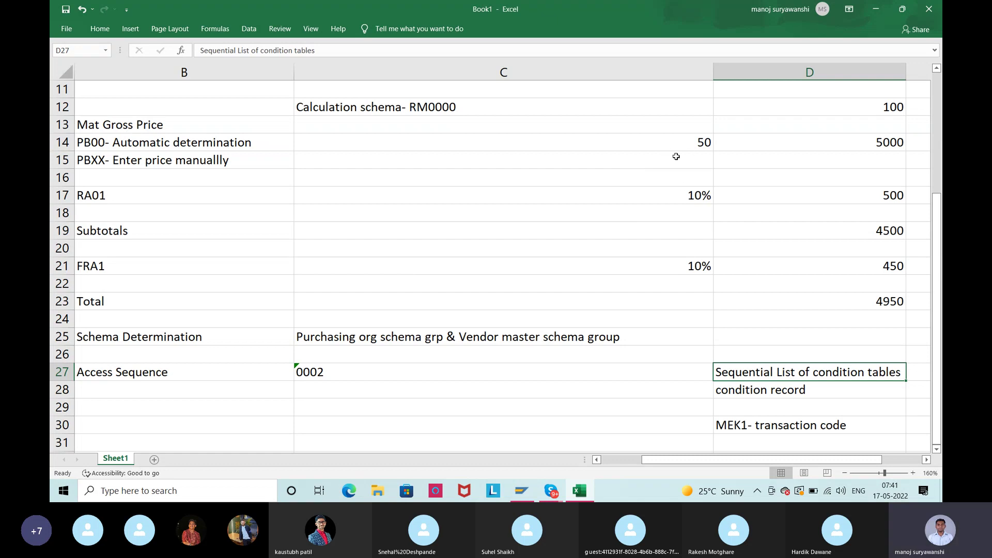
drag(677, 142, 698, 266)
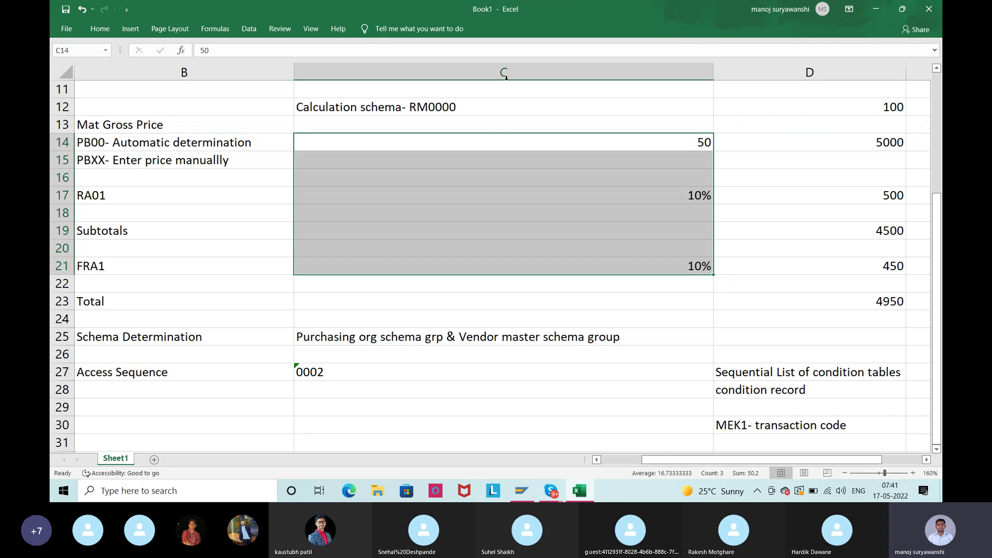
drag(832, 140, 848, 283)
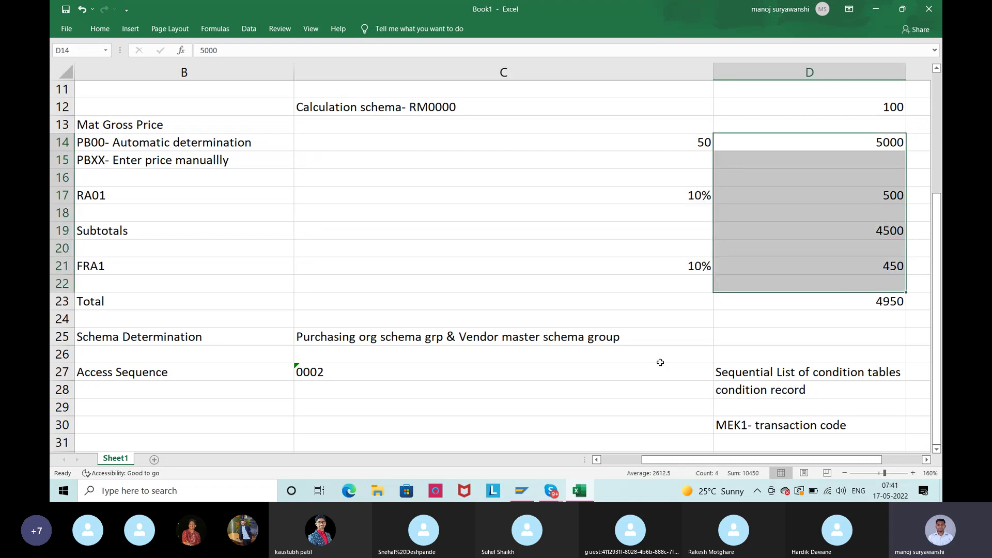
click(559, 377)
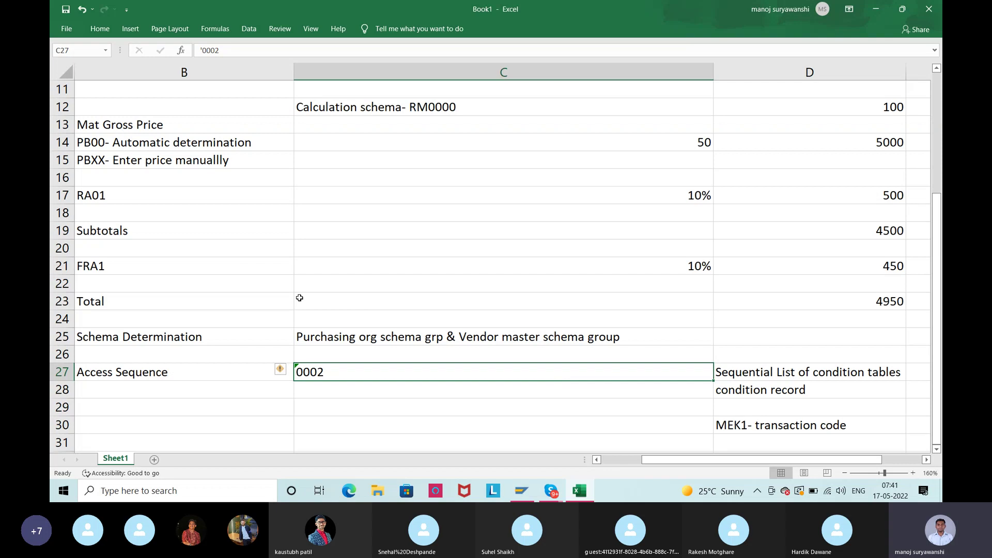
drag(134, 339, 610, 348)
click(336, 342)
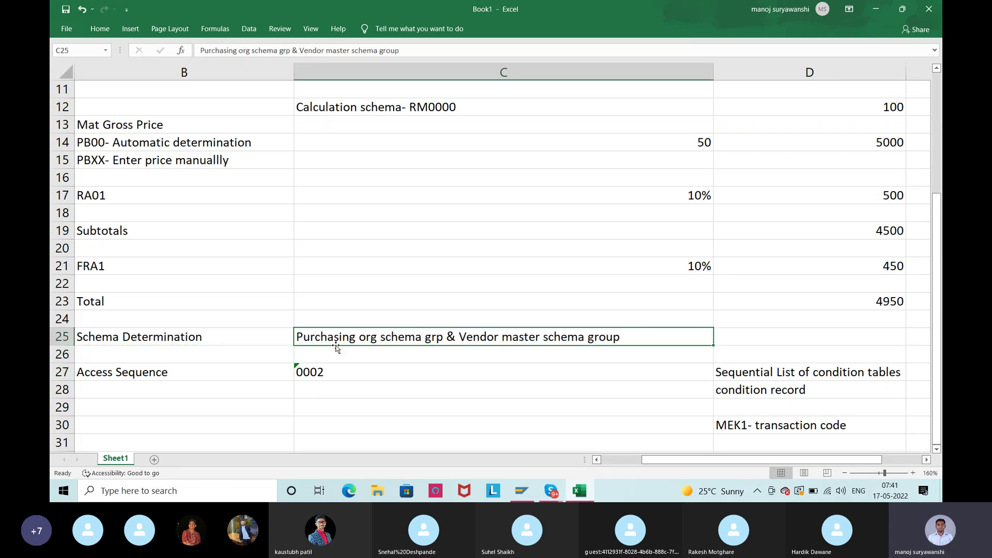
Examine how schema determination in row 25, the condition types in B14:B21 and access sequence 0002 lead to the condition tables and record
drag(208, 333, 564, 334)
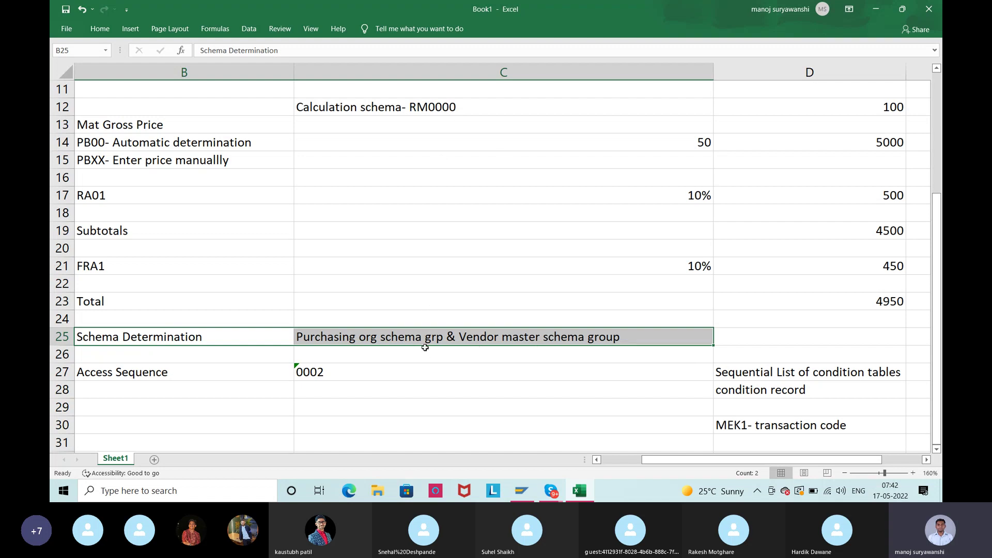
drag(154, 145, 201, 269)
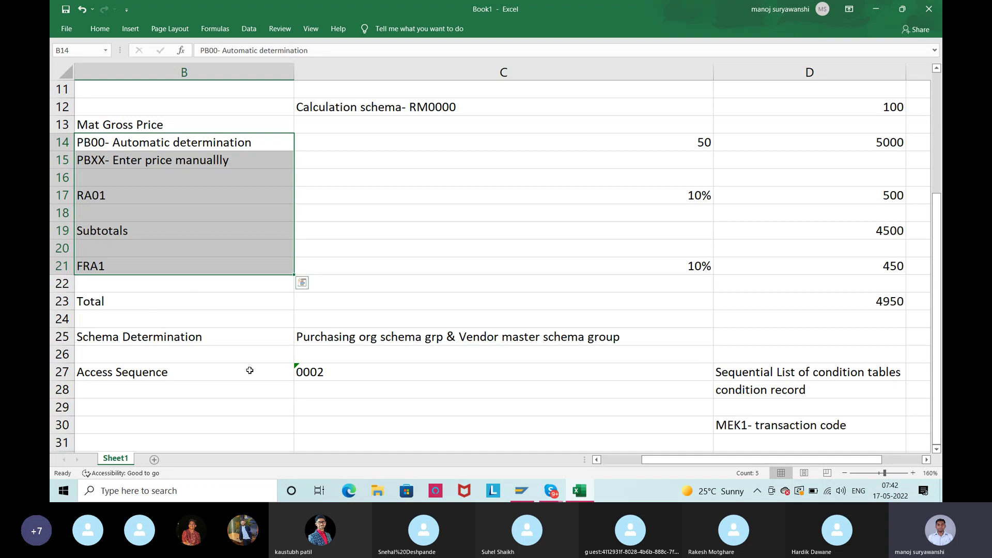
click(361, 372)
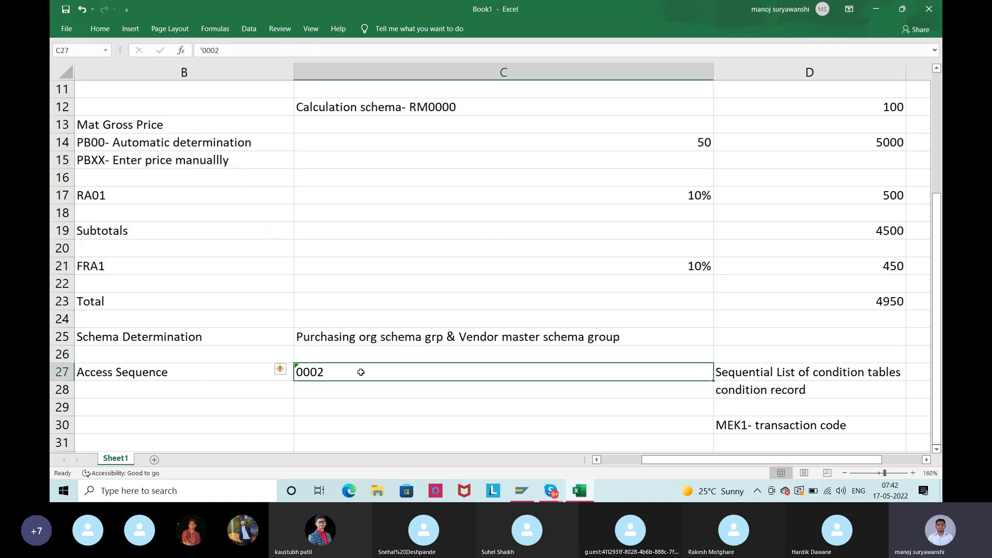
click(132, 143)
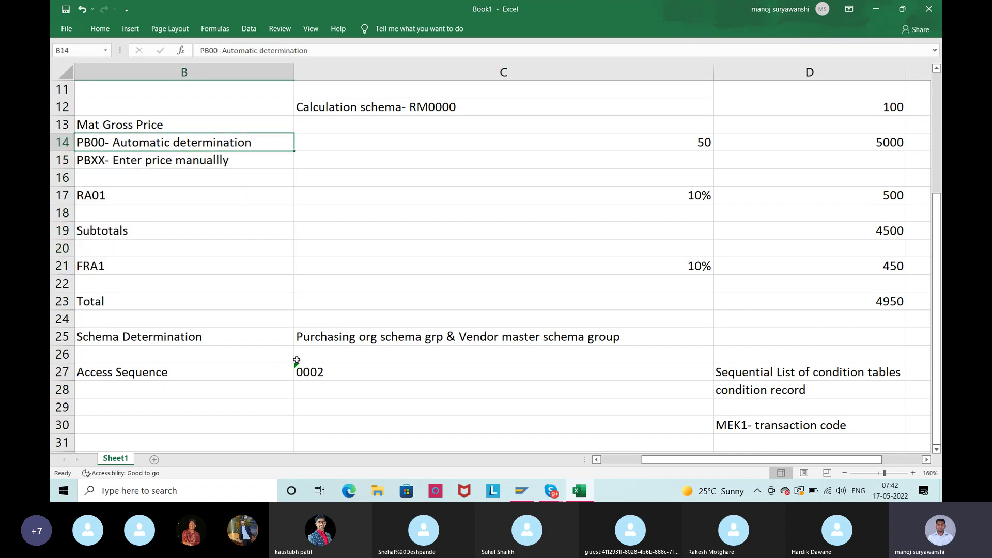
click(313, 368)
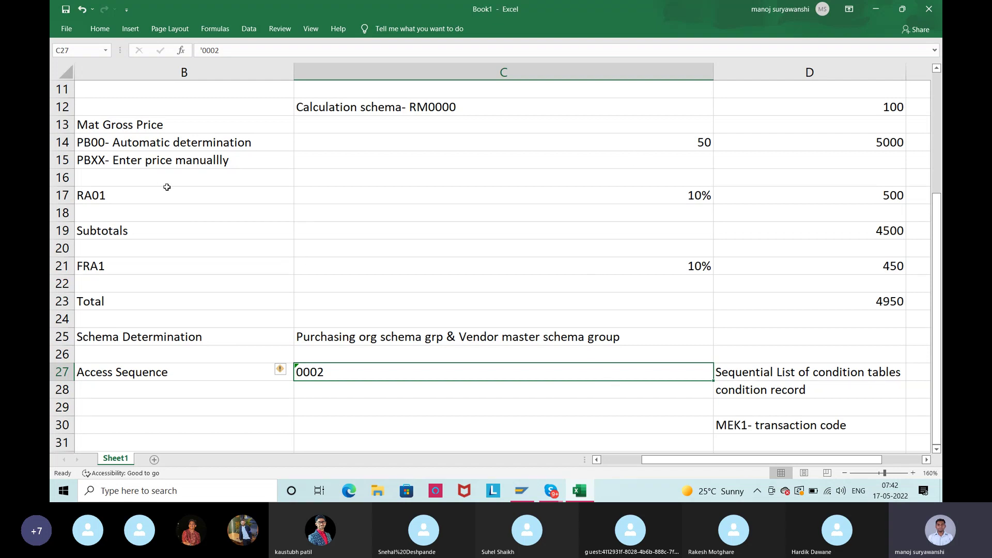
click(676, 137)
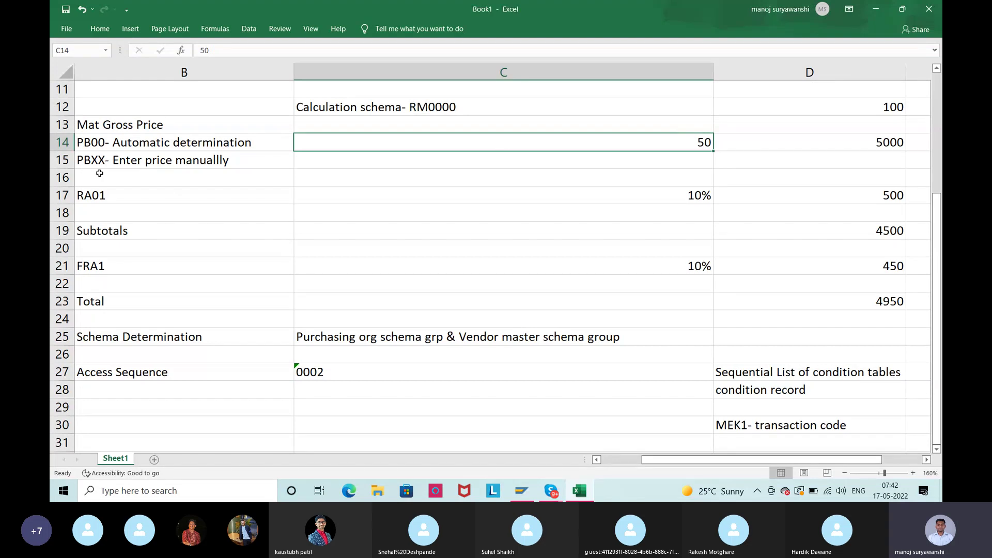
click(102, 198)
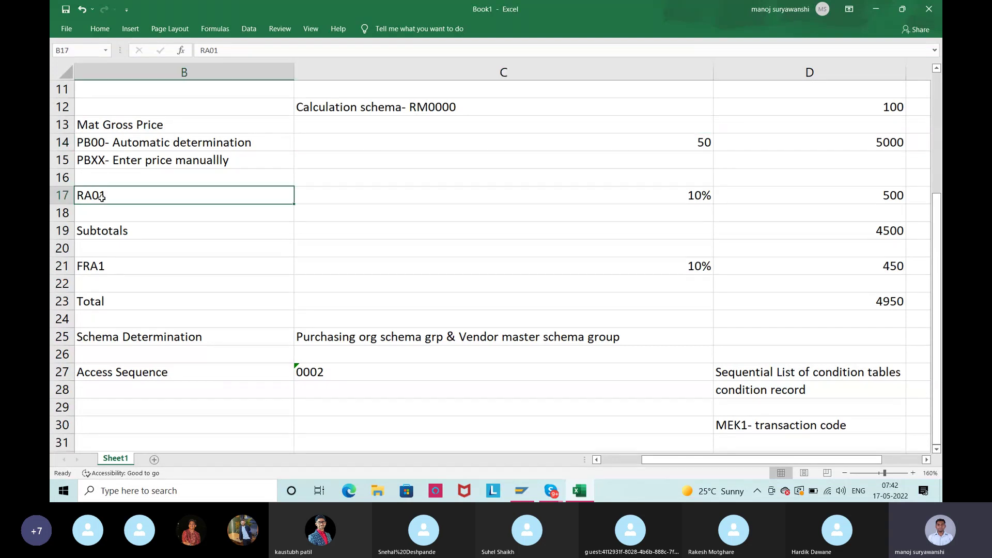
click(327, 368)
click(847, 373)
click(719, 389)
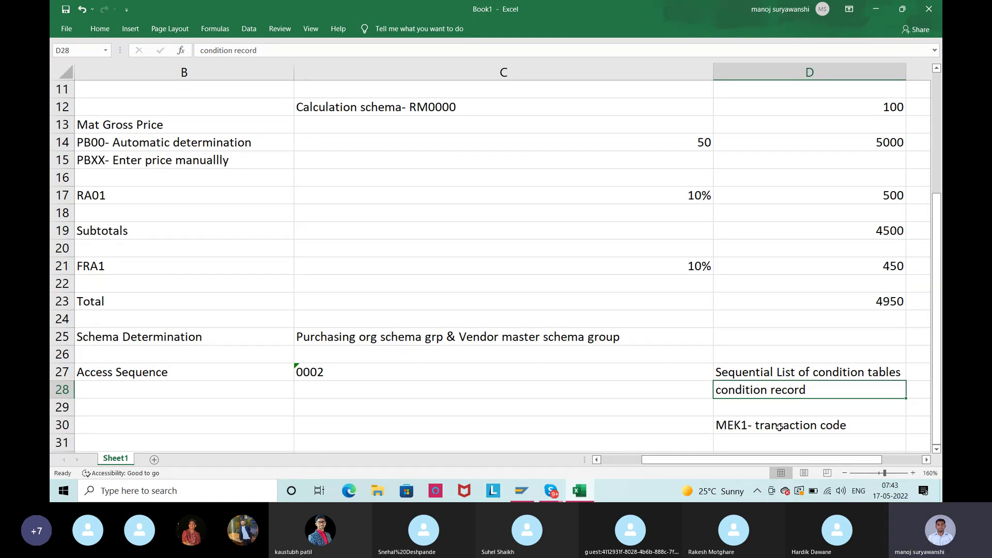
Review the condition values in C14:C21, the total in D23, the MEK1 note in D30 and the condition types in B14:B21
drag(689, 147, 696, 268)
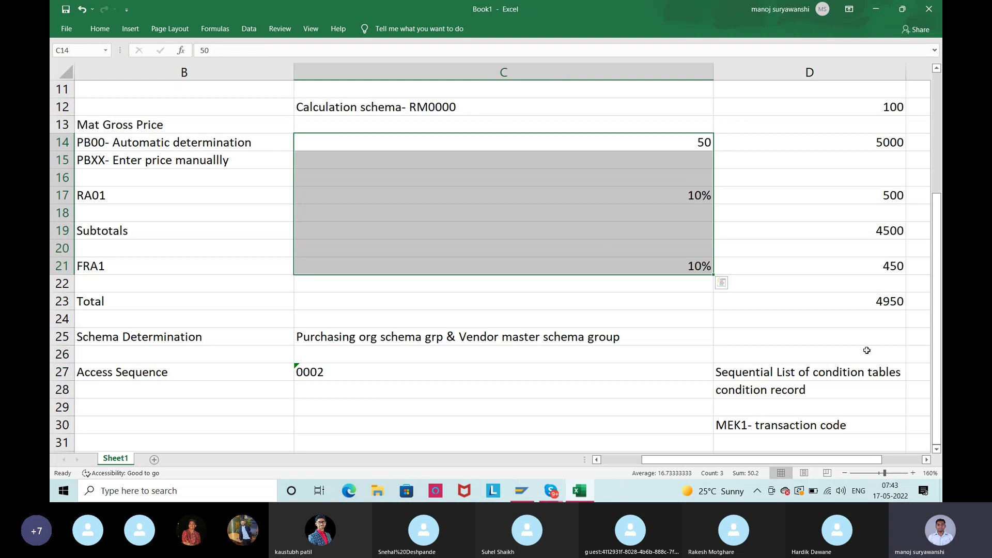
click(870, 299)
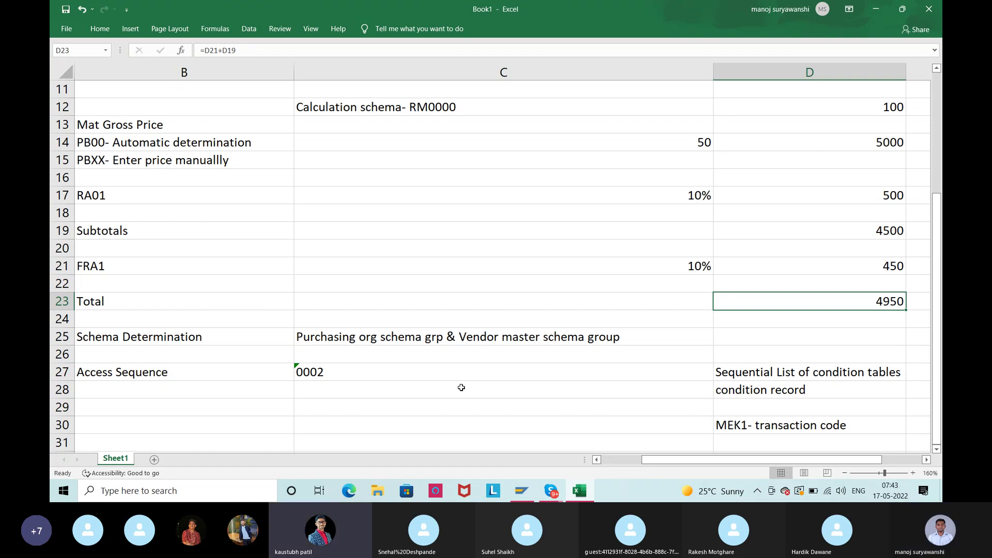
click(796, 421)
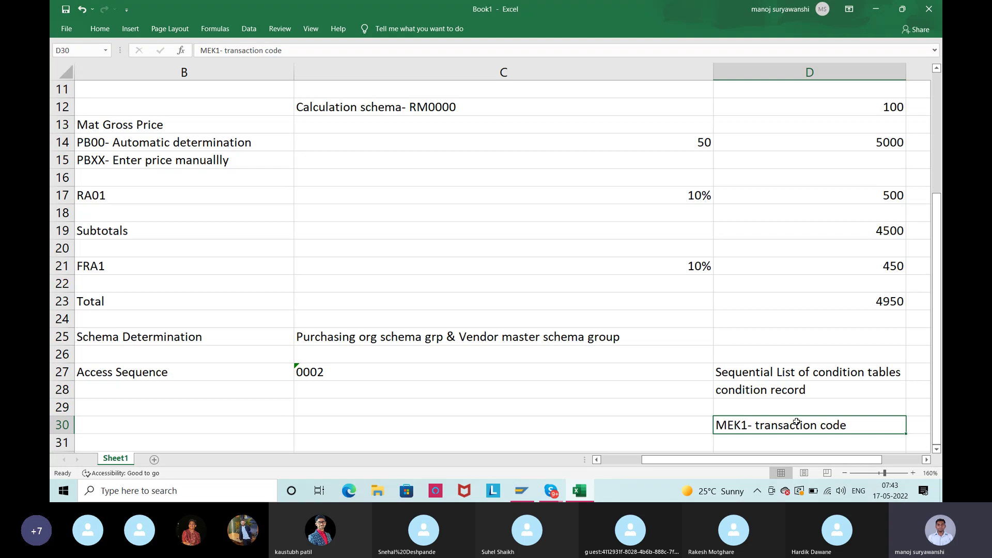
scroll(574, 289, down, 4)
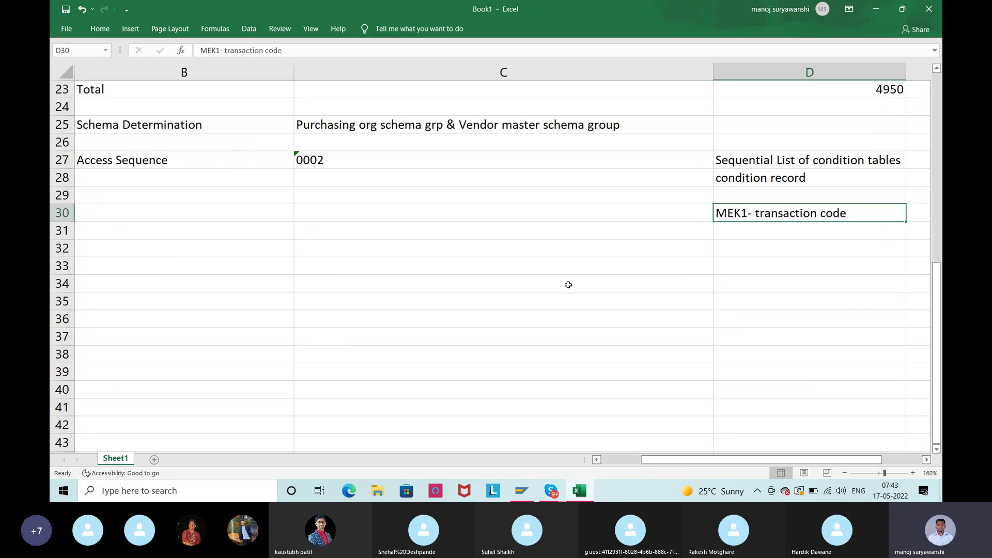
drag(191, 235, 412, 317)
click(343, 389)
scroll(266, 354, up, 5)
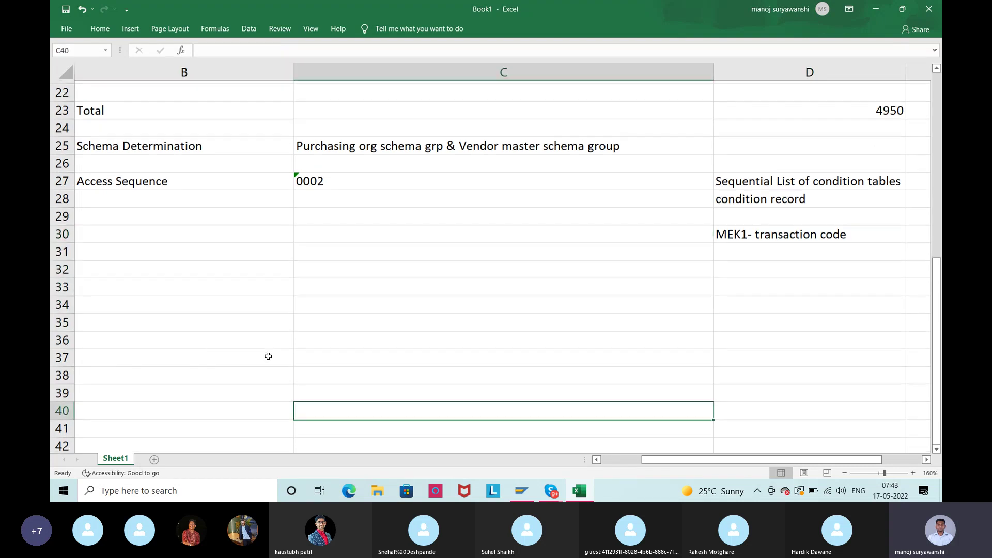
drag(104, 201, 157, 320)
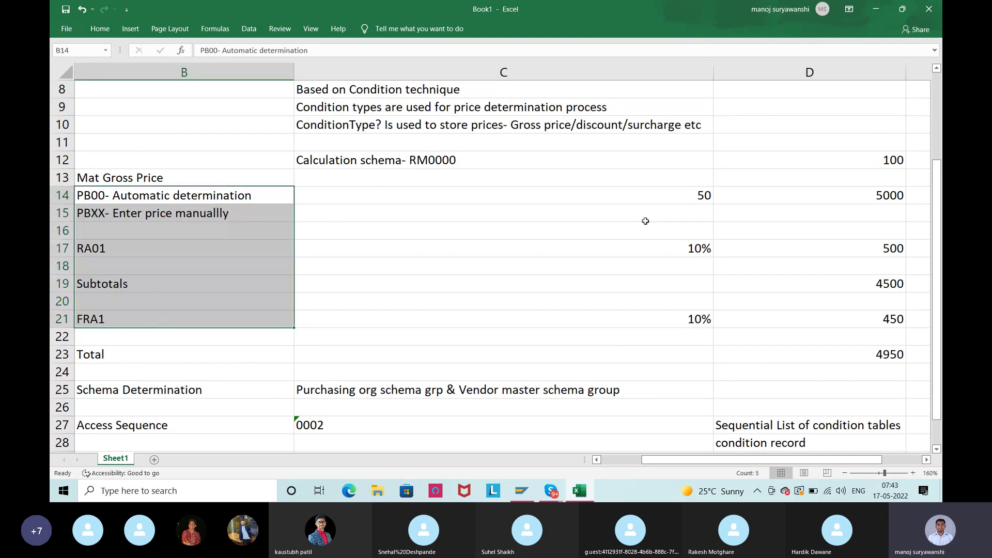
Minimize the open windows, refresh the desktop, and switch to SAP Logon to open the "SAP ECC Apr Batch" connection
click(876, 9)
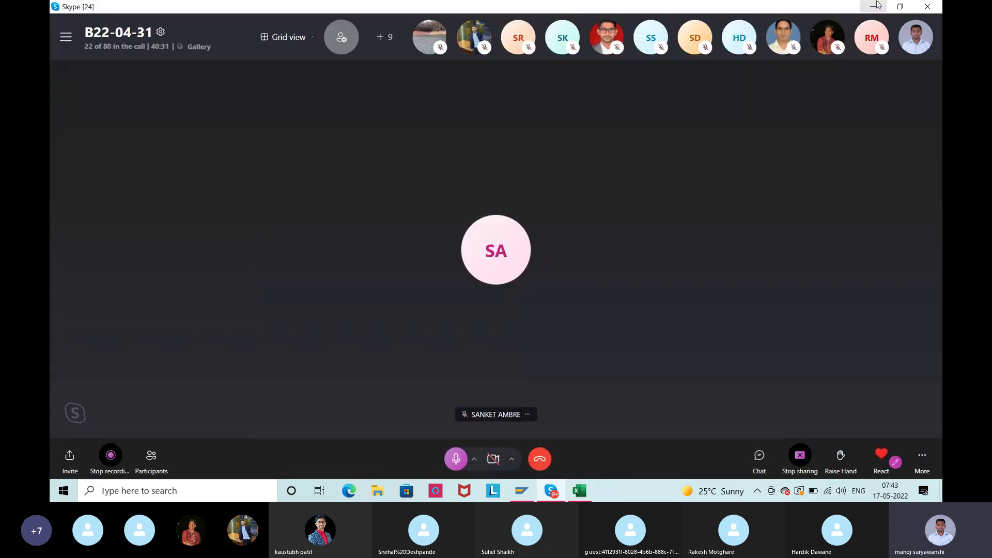
click(881, 10)
right_click(735, 187)
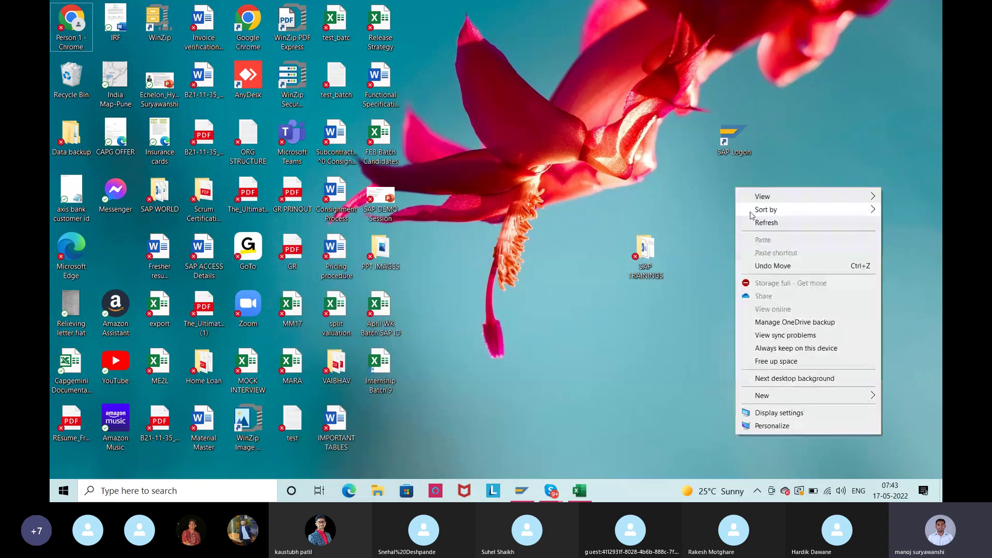
click(754, 221)
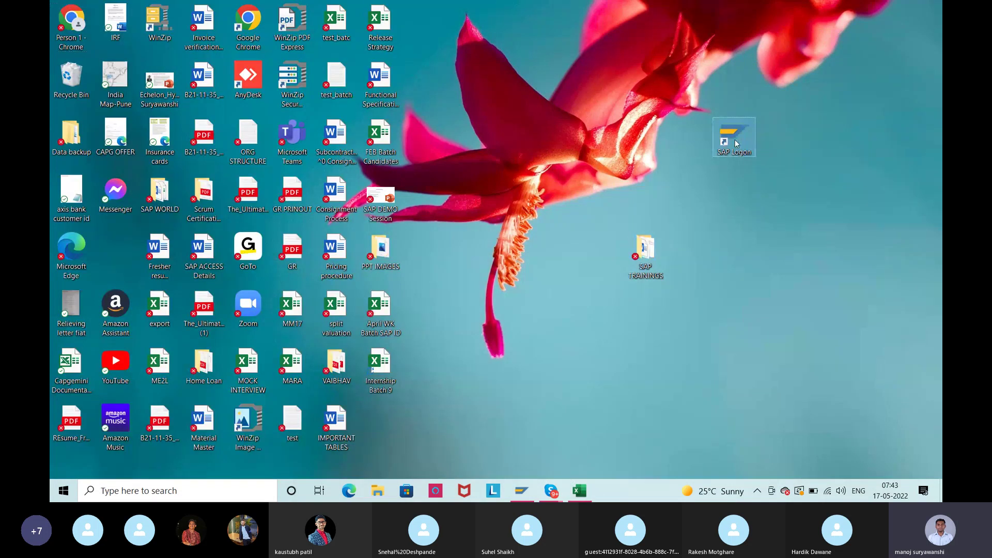
double_click(736, 143)
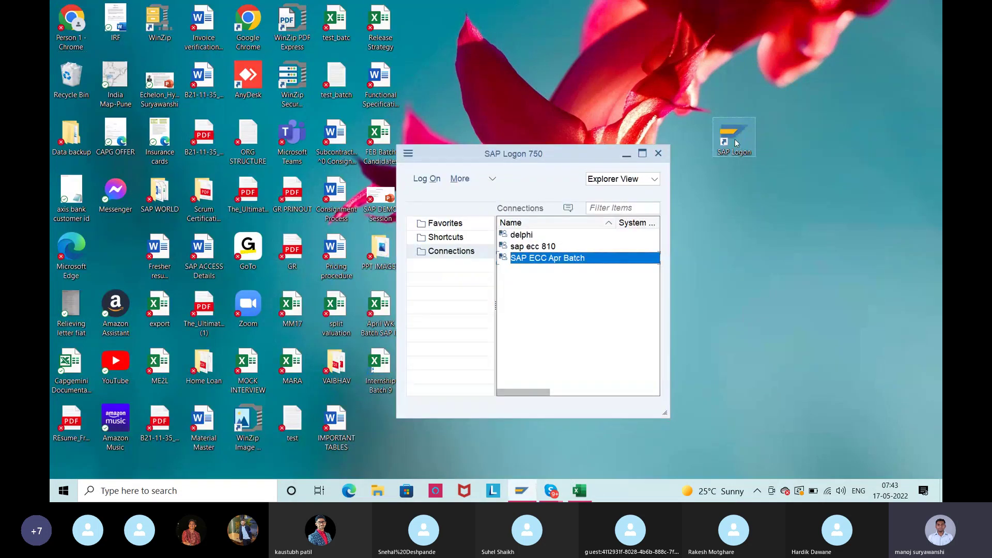
double_click(545, 261)
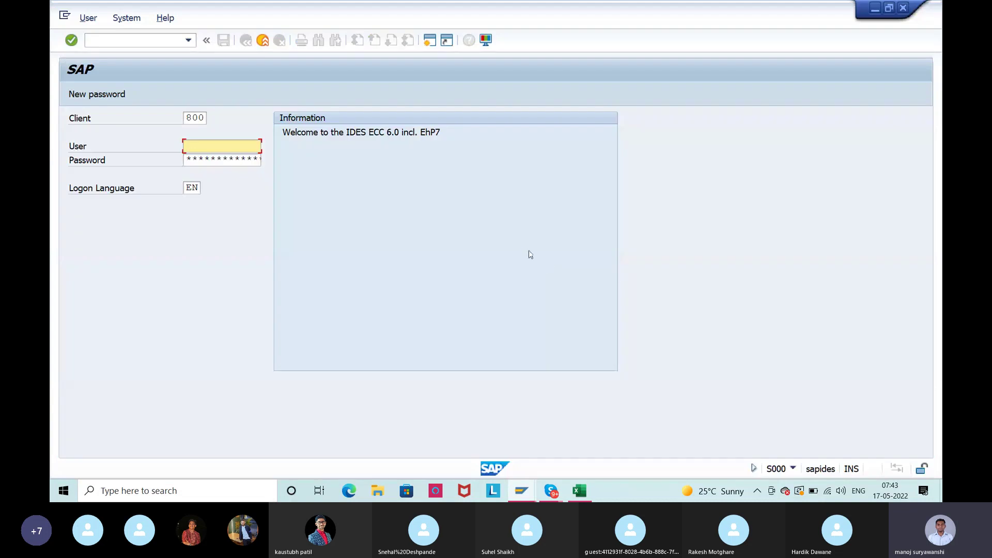
Log on to client 800 with the account's user name and password
key(Up)
key(Up)
key(Up)
key(Up)
key(Return)
click(208, 160)
text(****)
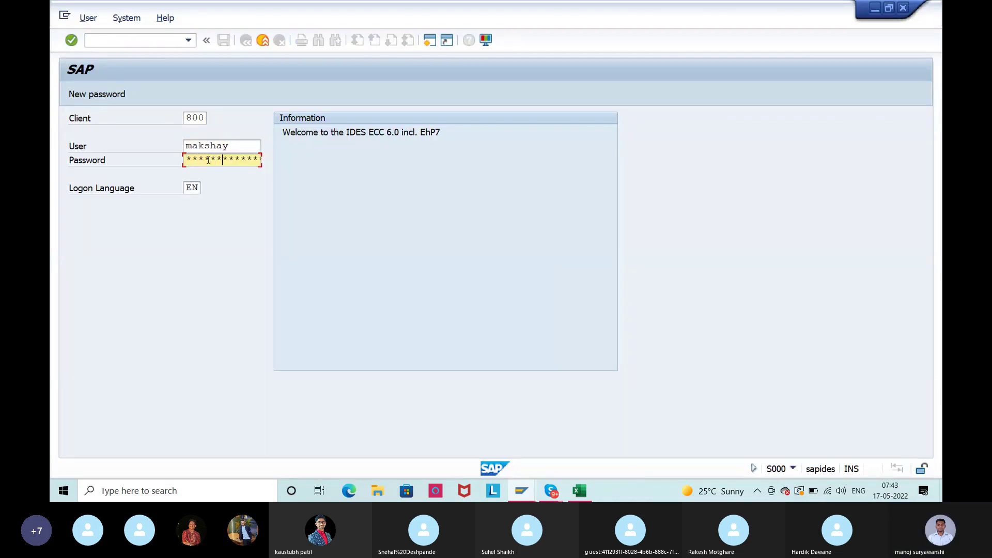
key(Return)
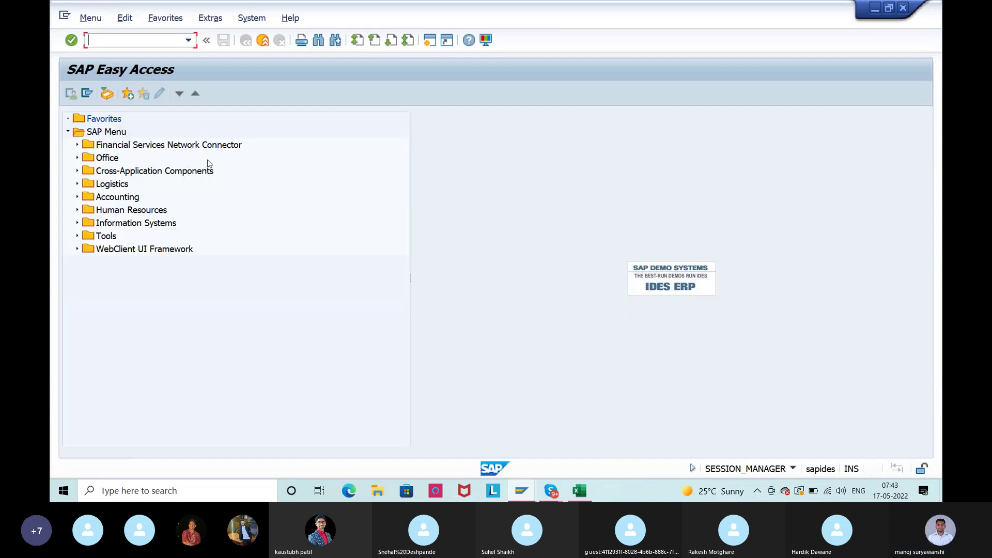
Run transaction spro and display the implementation guide (IMG) structure
text(spro)
key(Return)
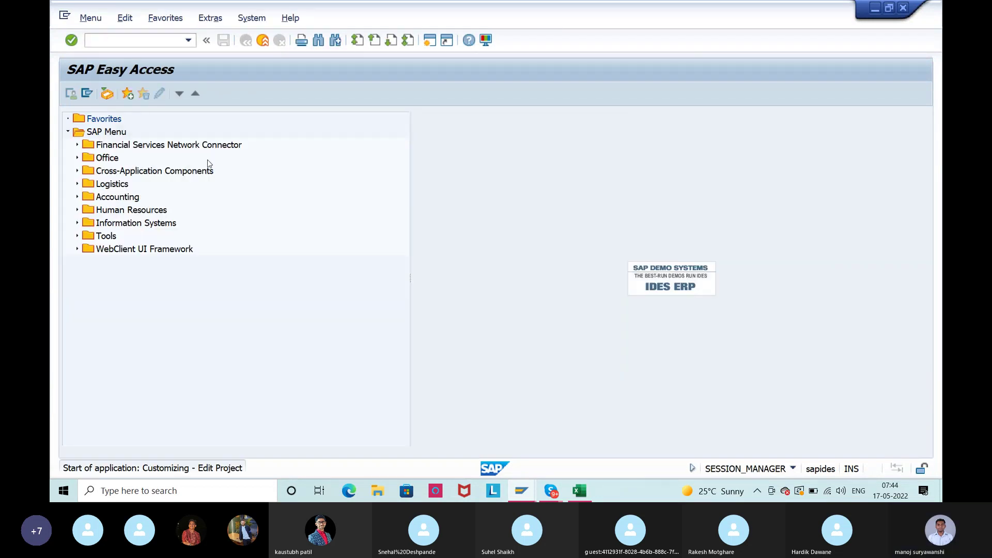
click(111, 94)
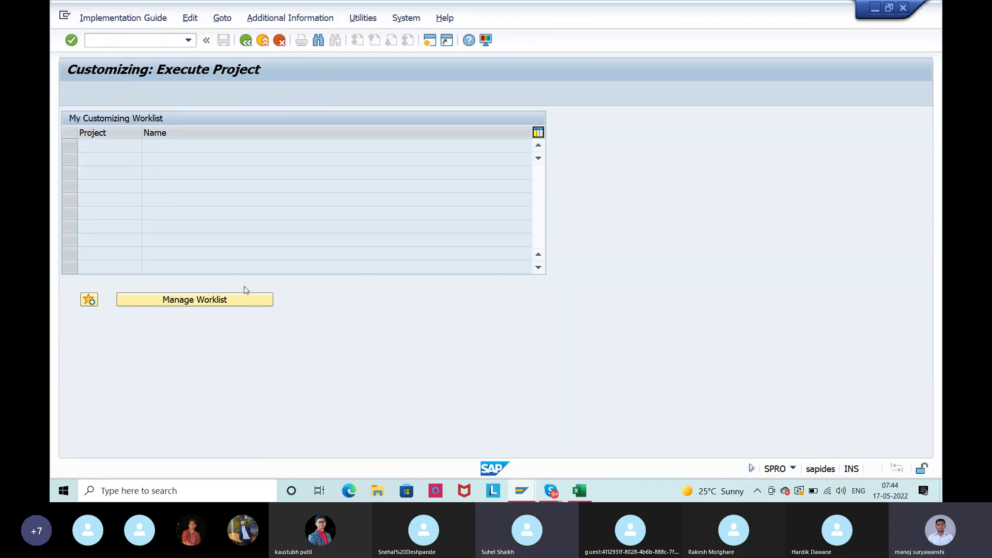
Expand Materials Management in the IMG structure and its Purchasing node
scroll(144, 380, down, 2)
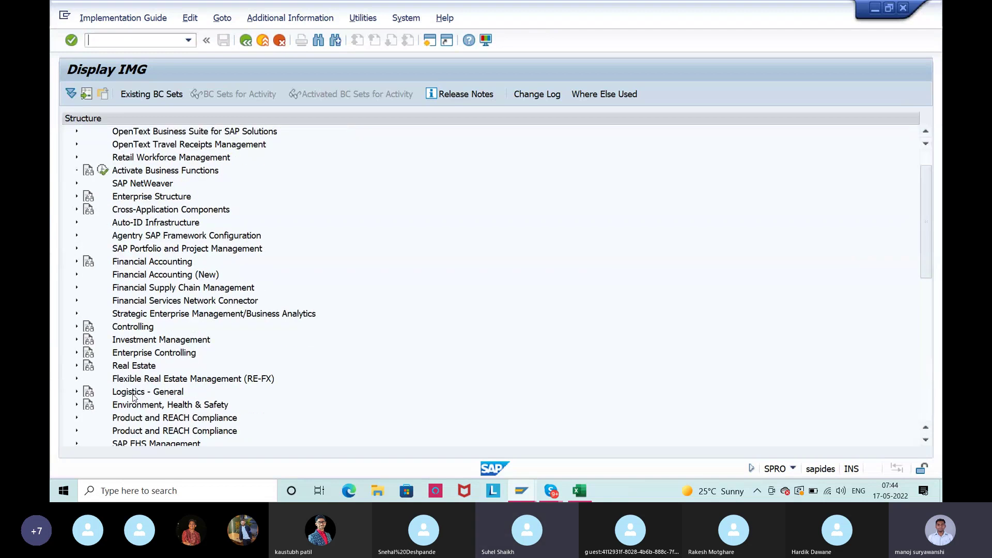
scroll(133, 397, down, 1)
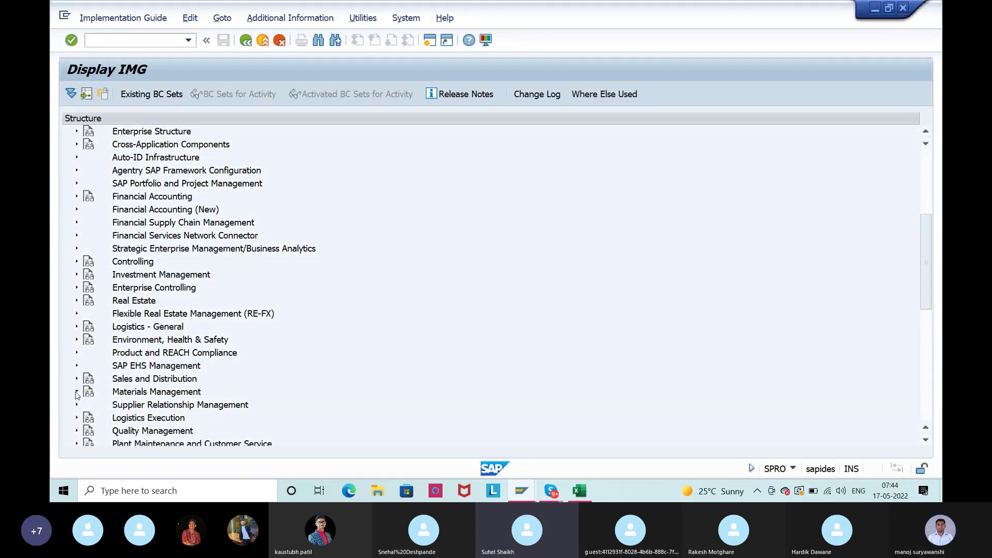
click(77, 392)
scroll(302, 258, down, 4)
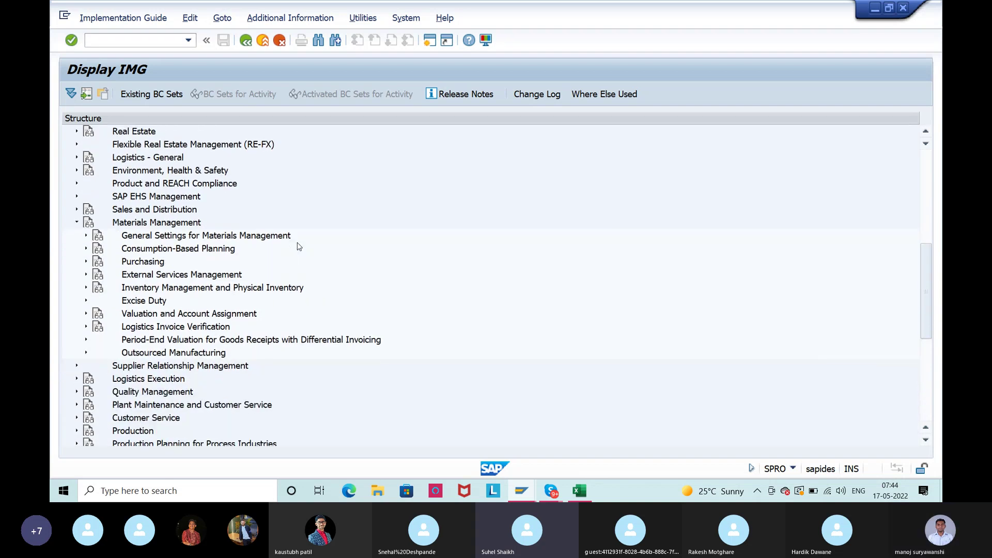
click(145, 279)
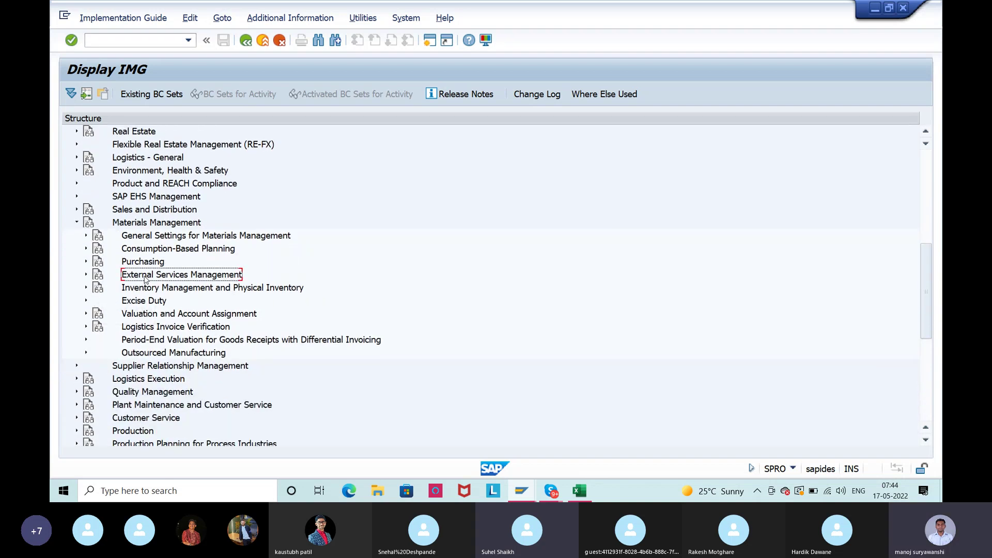
click(161, 328)
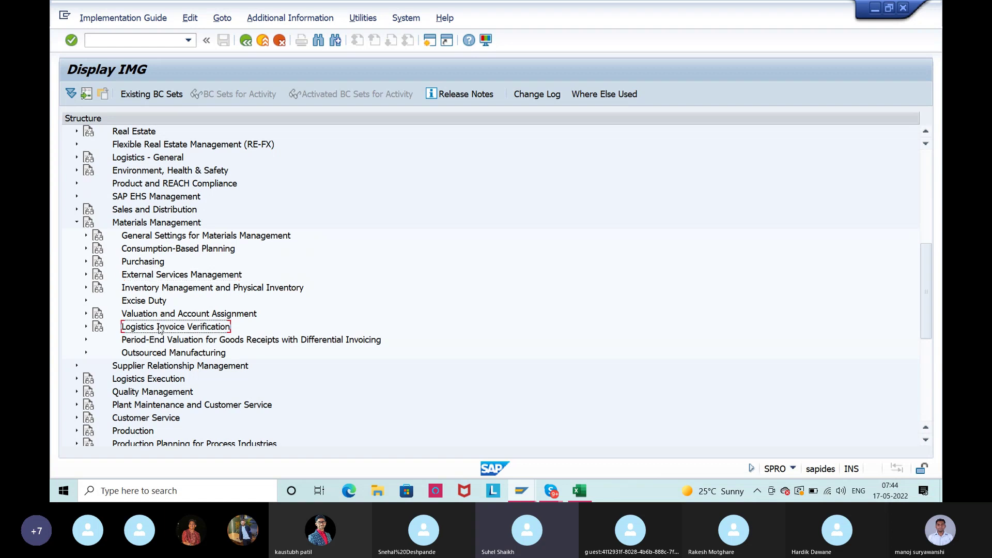
scroll(401, 265, down, 1)
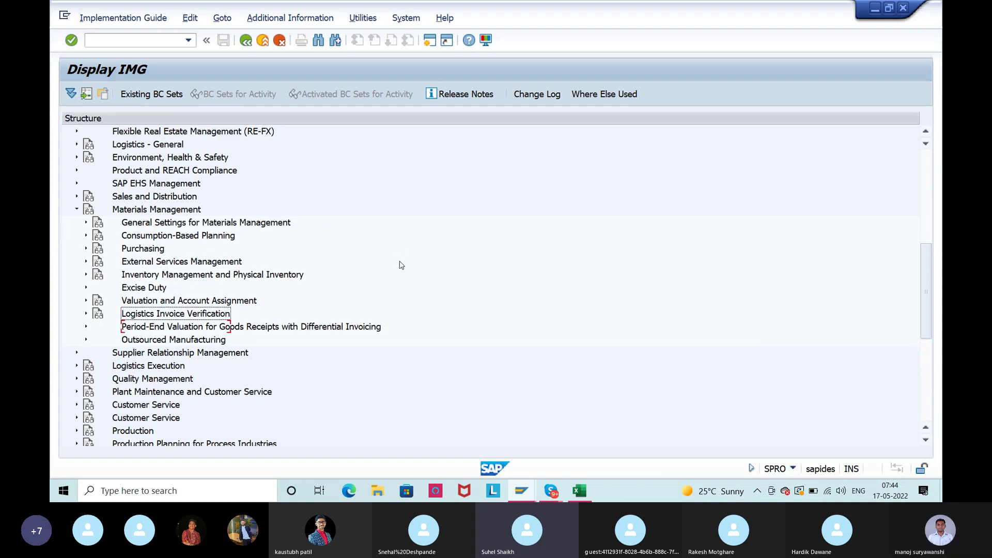
click(85, 249)
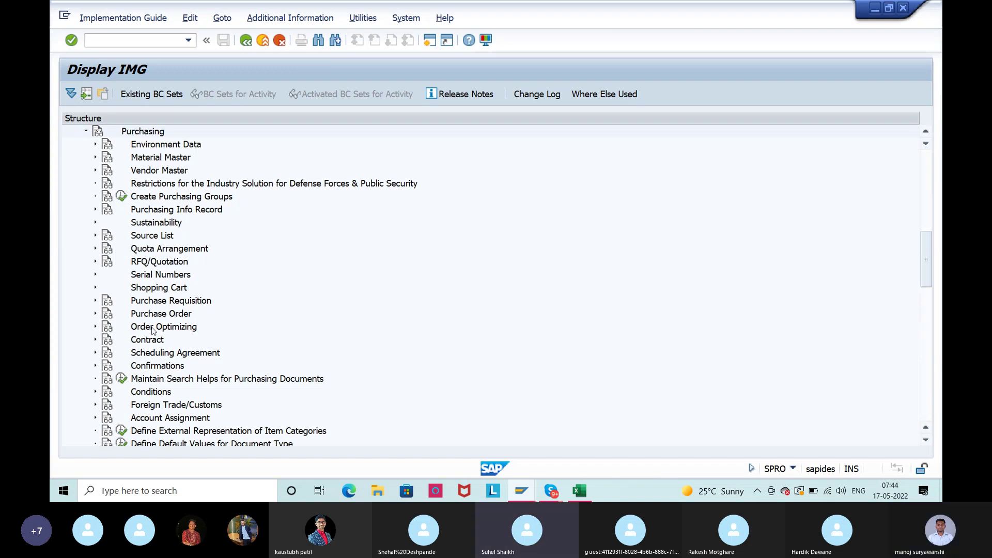
Look into the Purchase Order node under Purchasing, collapse it again, and expand the Conditions node
click(95, 313)
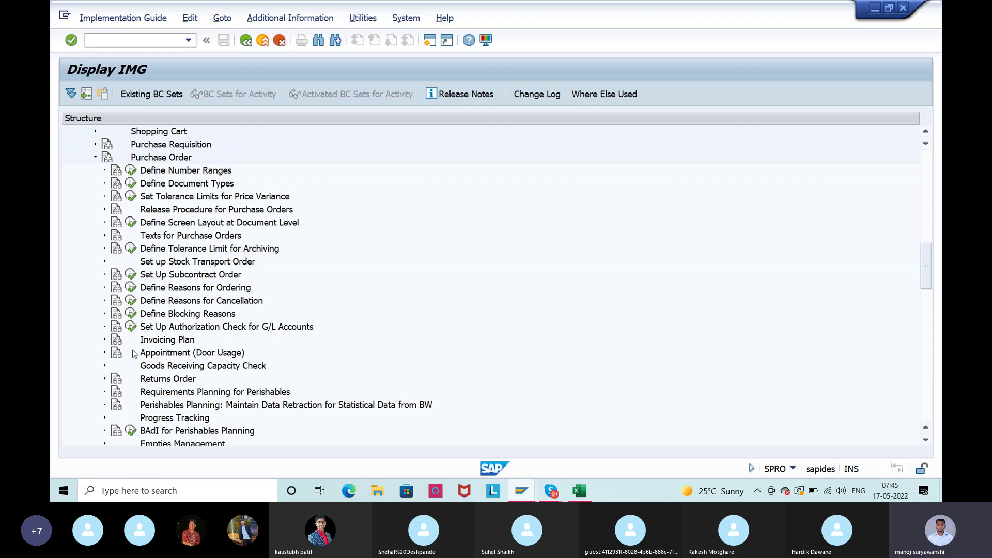
click(95, 157)
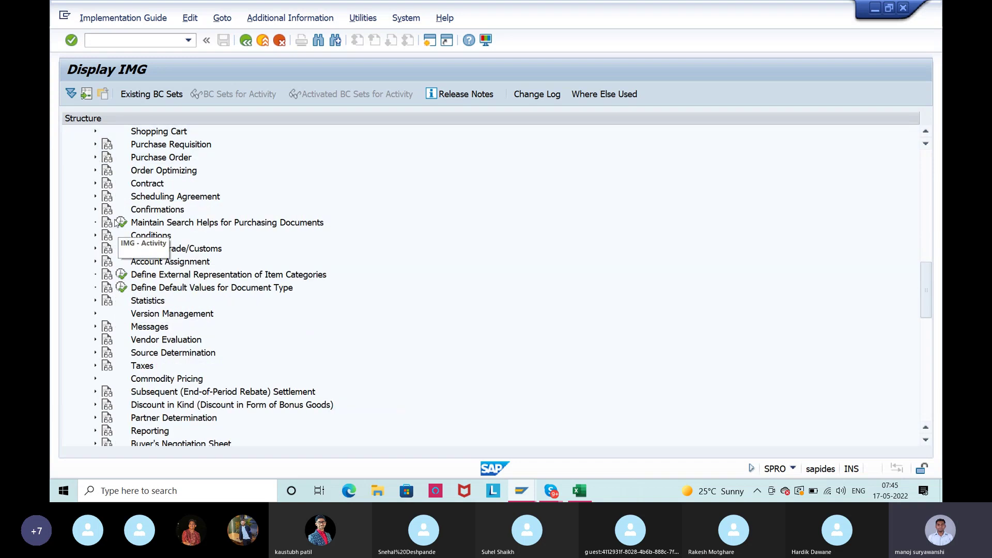
scroll(124, 274, up, 3)
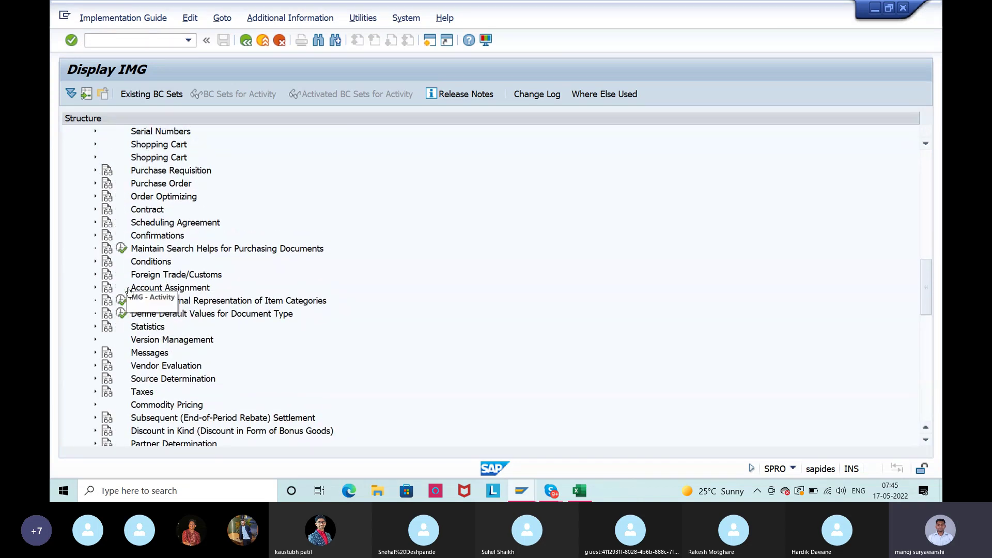
scroll(129, 292, up, 1)
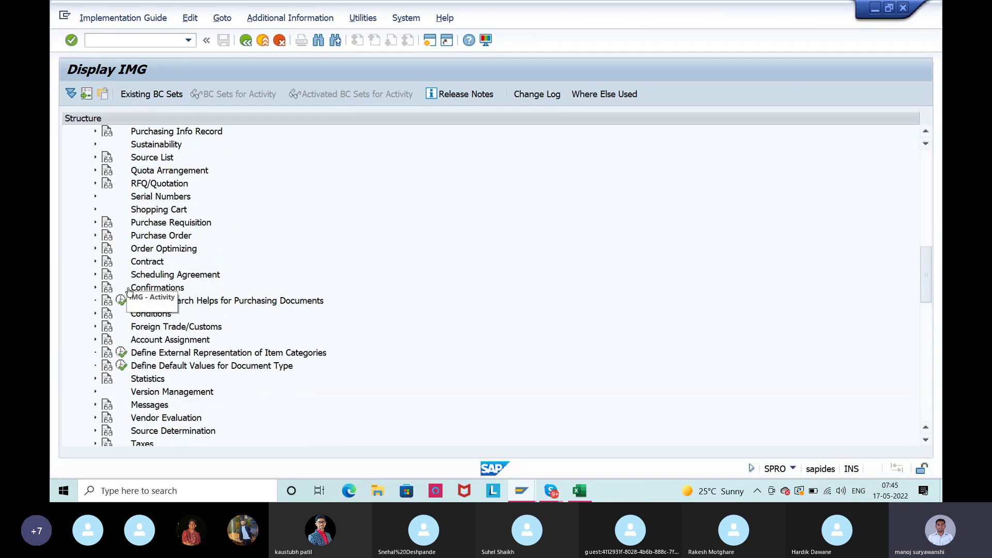
click(95, 314)
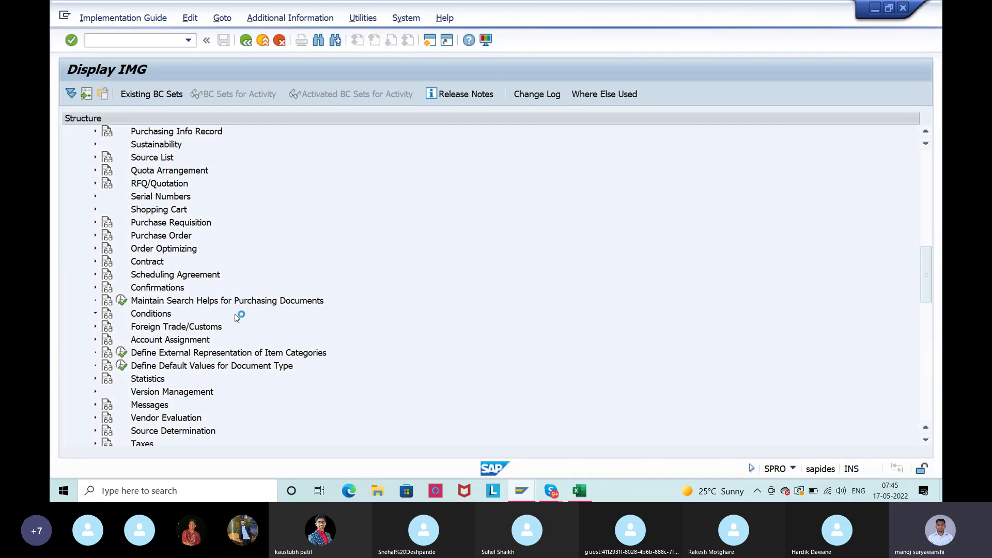
Expand Define Price Determination Process under Conditions and open the Define Access Sequences activity, accepting the cross-client caution
click(177, 353)
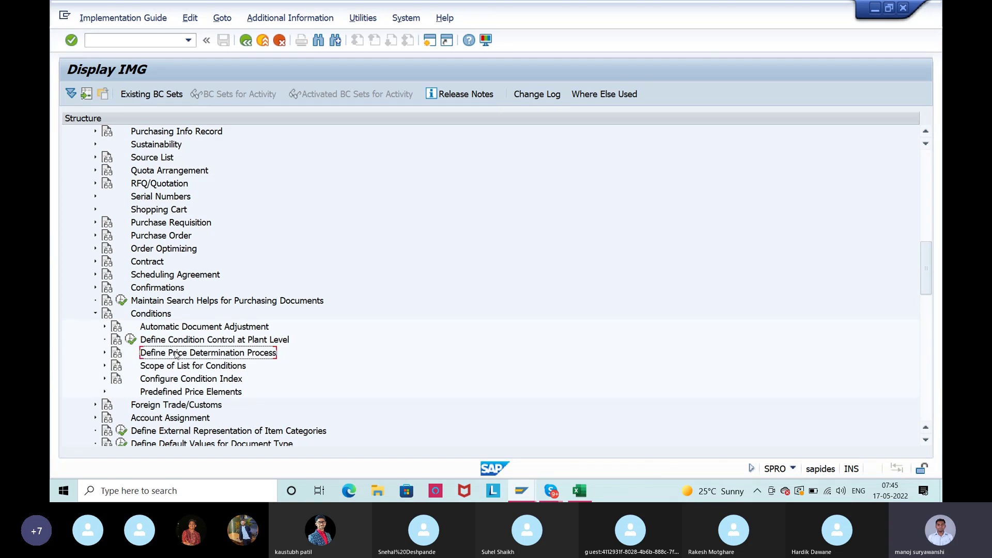
click(105, 353)
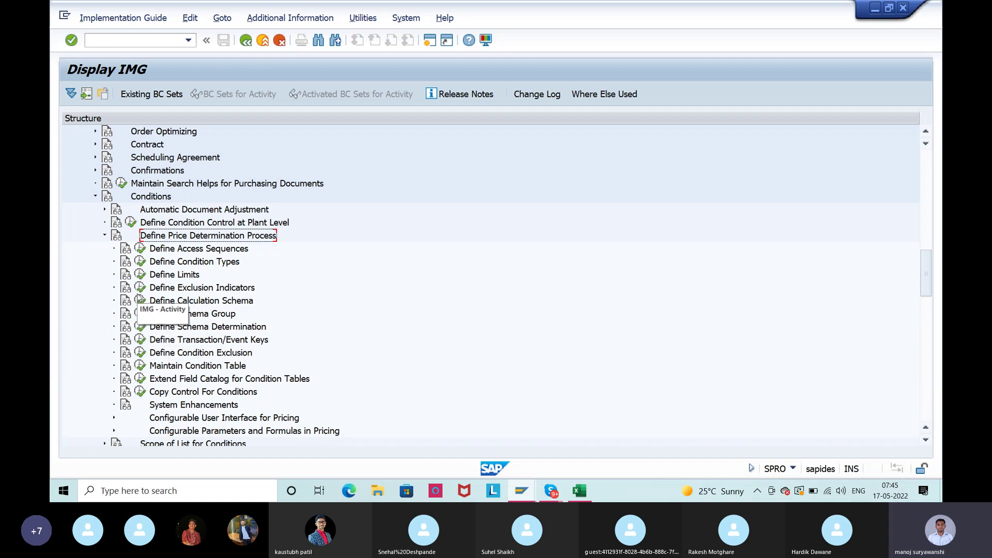
click(187, 252)
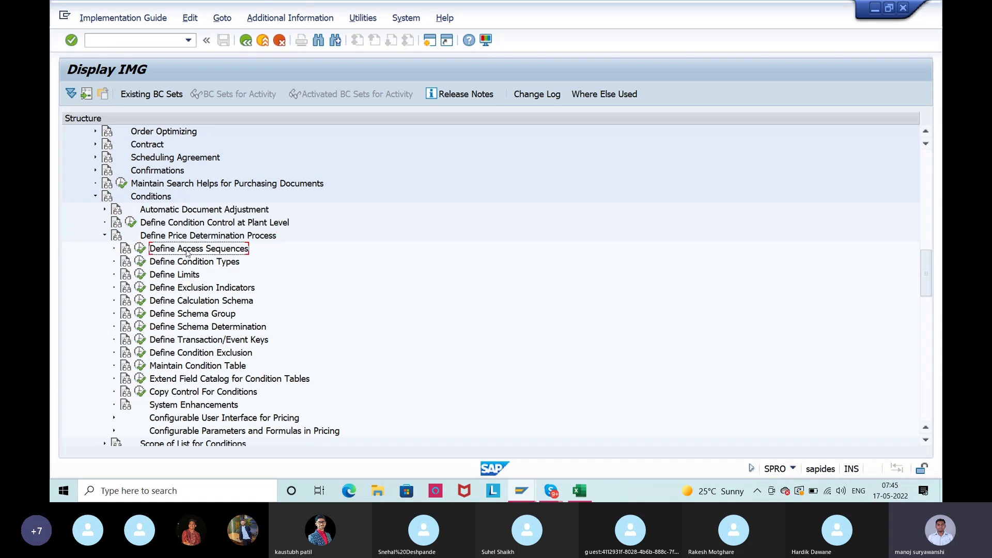
click(144, 250)
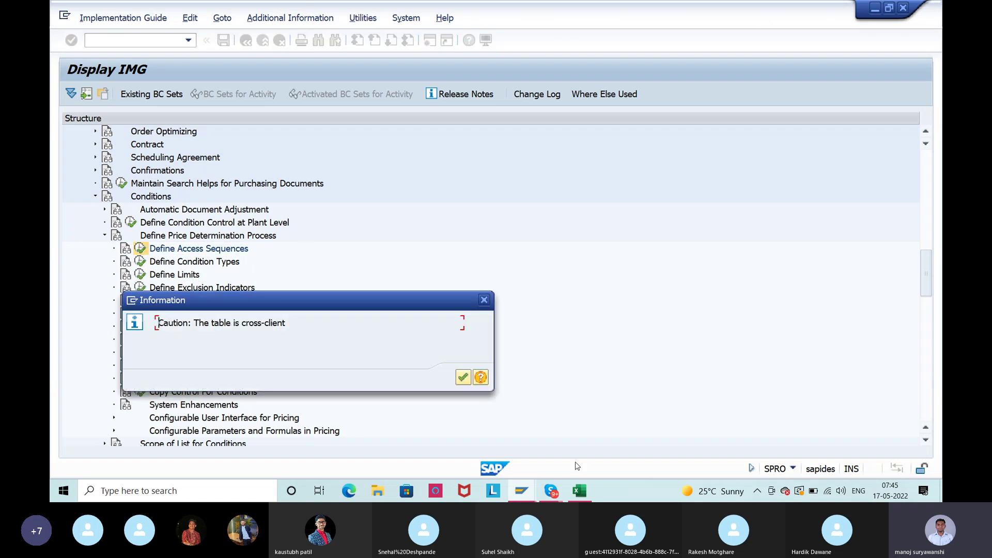
click(463, 378)
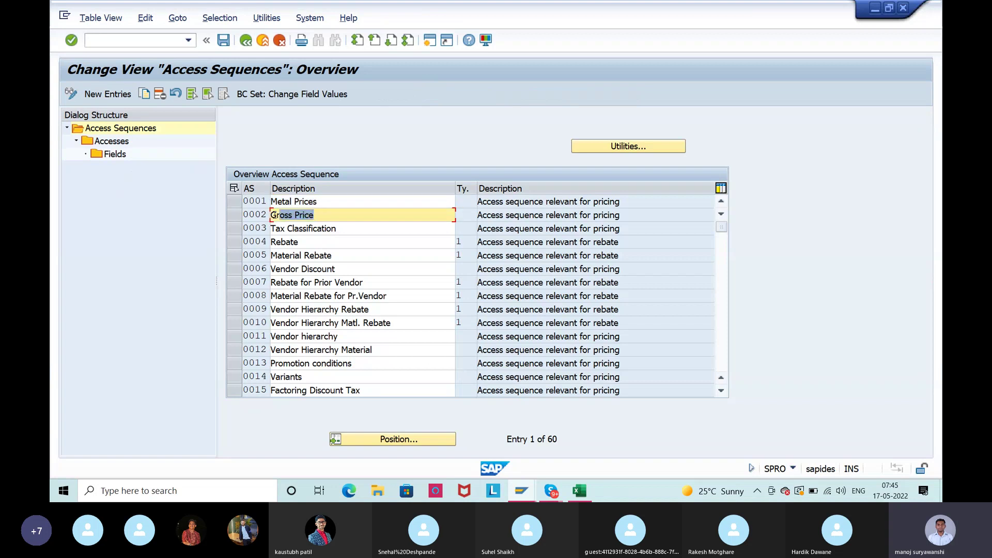
Try to open the Fields view for access sequence 0002 Gross Price directly and exit the dialog that follows
click(235, 216)
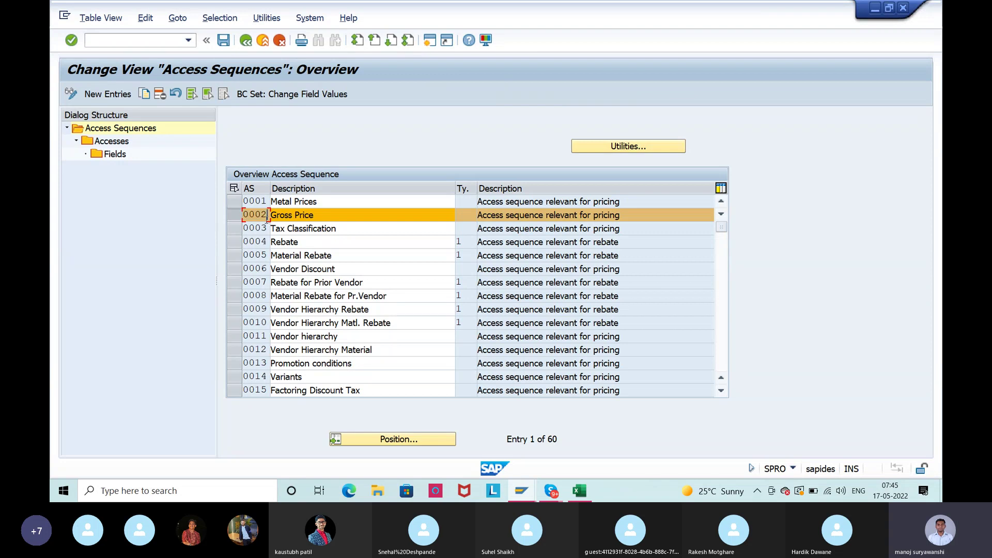
double_click(117, 156)
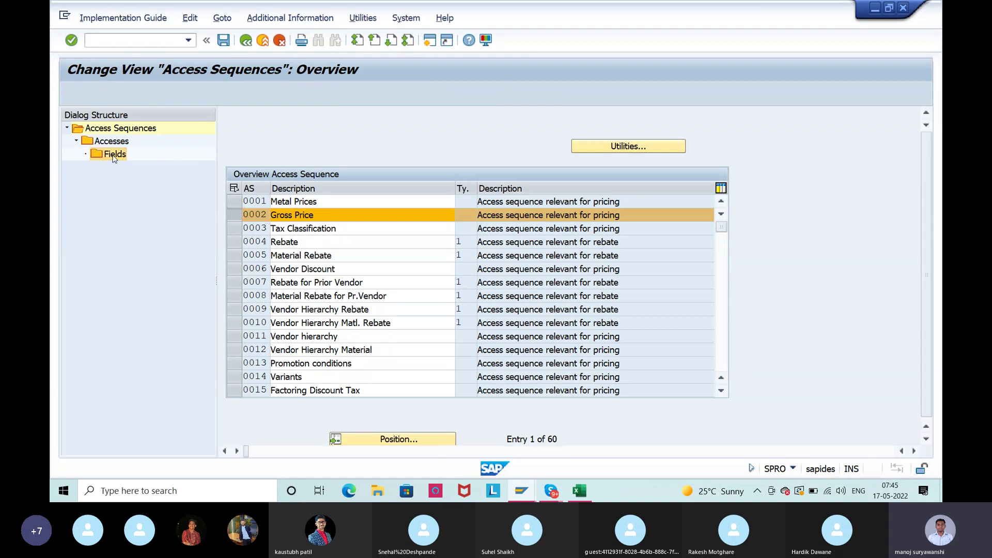
click(228, 321)
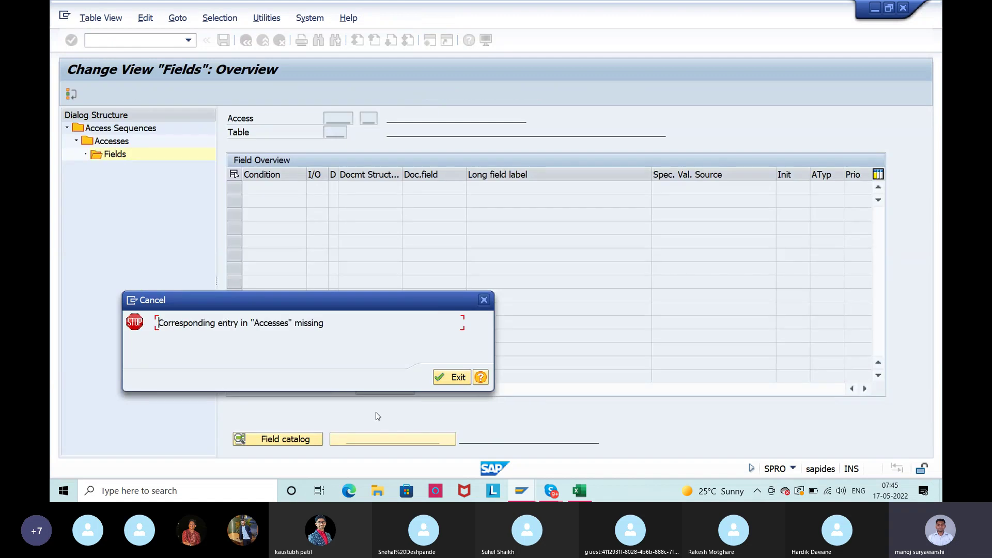
click(458, 378)
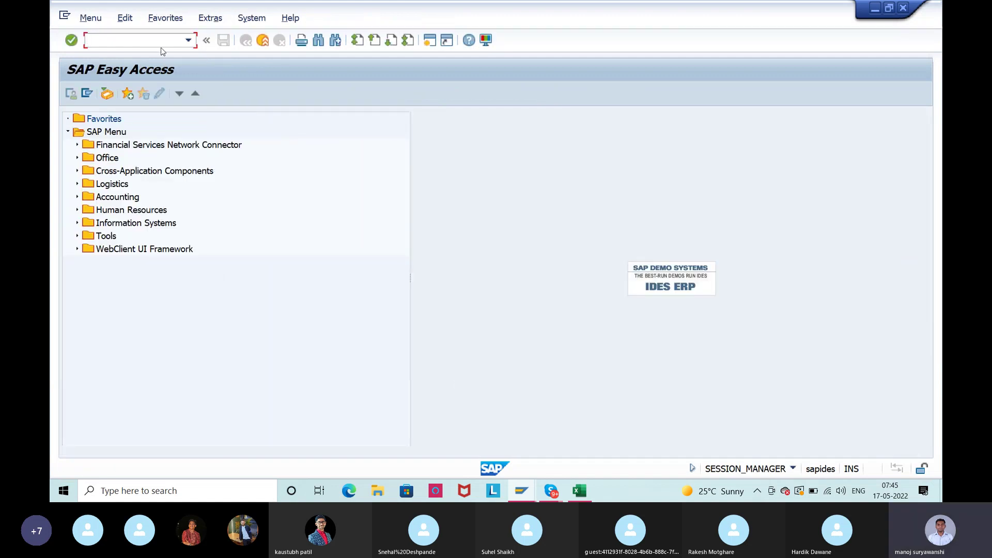
Run transaction spro again and display the SAP Reference IMG
text(spro)
key(Return)
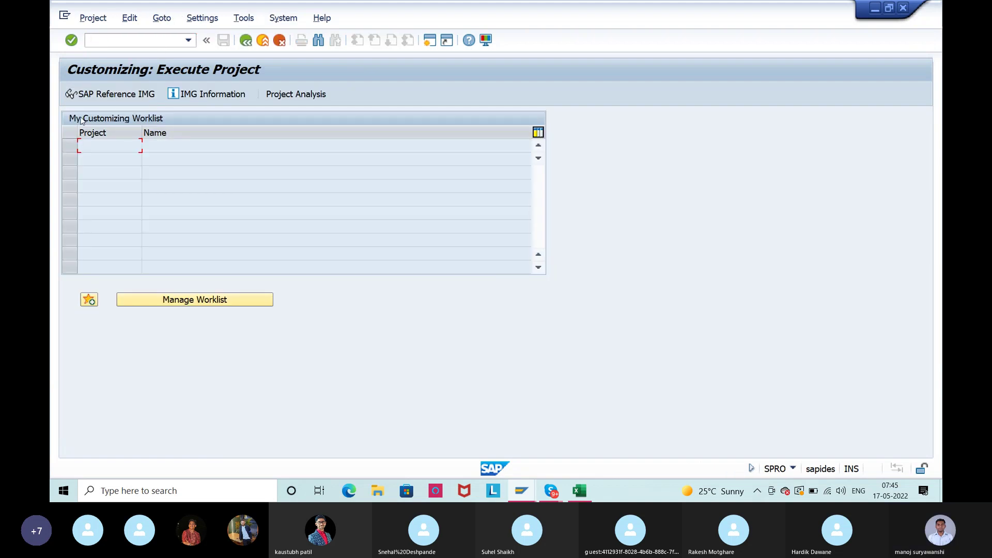
click(108, 93)
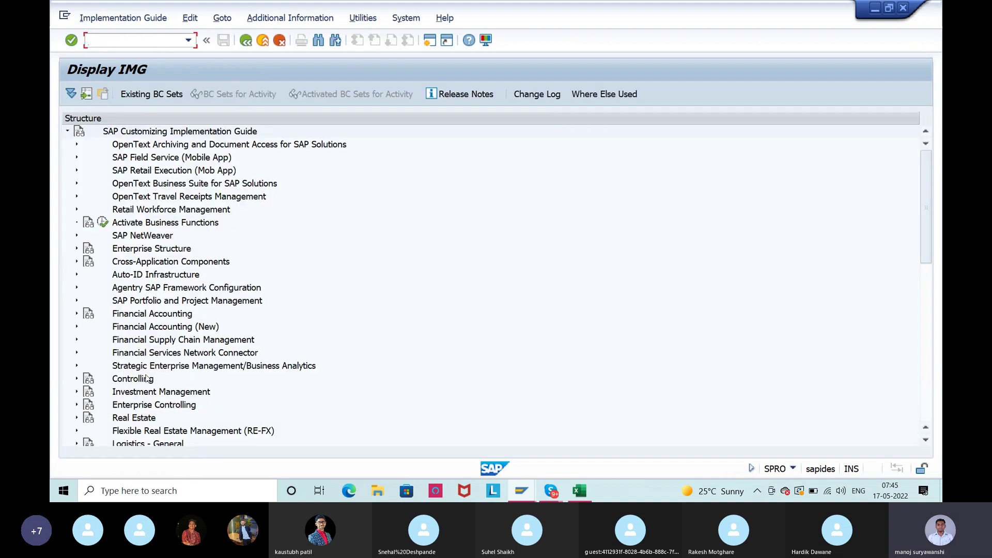
Expand Materials Management in the reopened IMG structure and the Purchasing node beneath it
scroll(146, 378, down, 7)
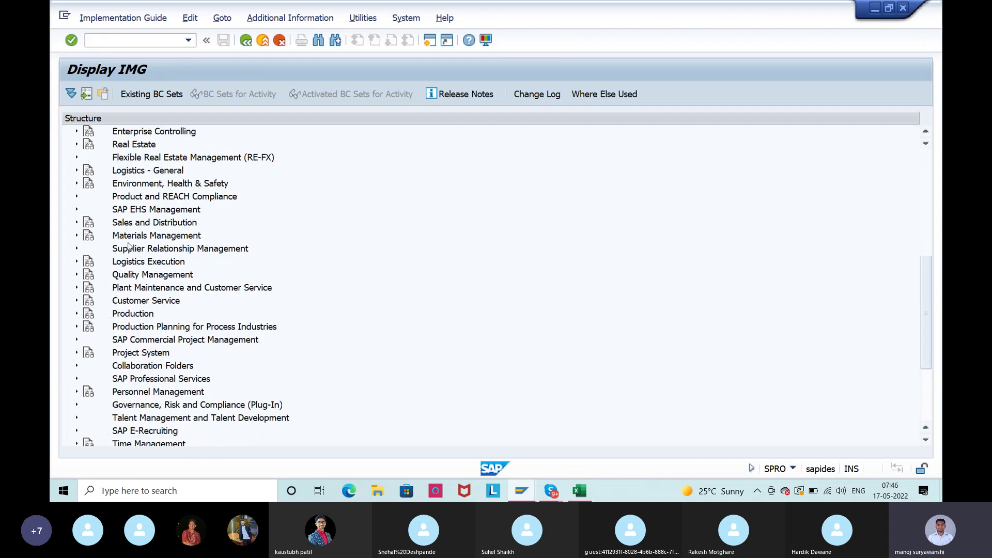
click(77, 235)
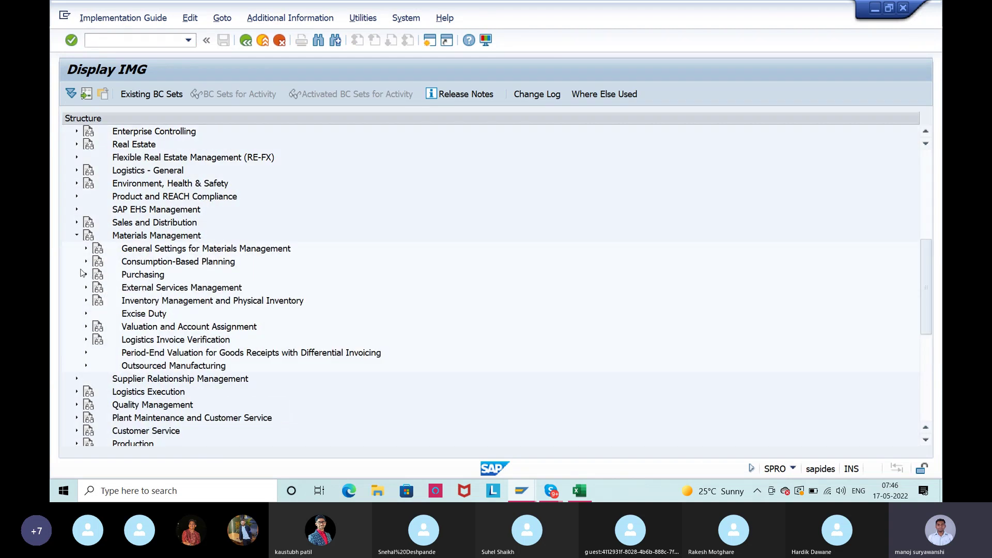
click(86, 275)
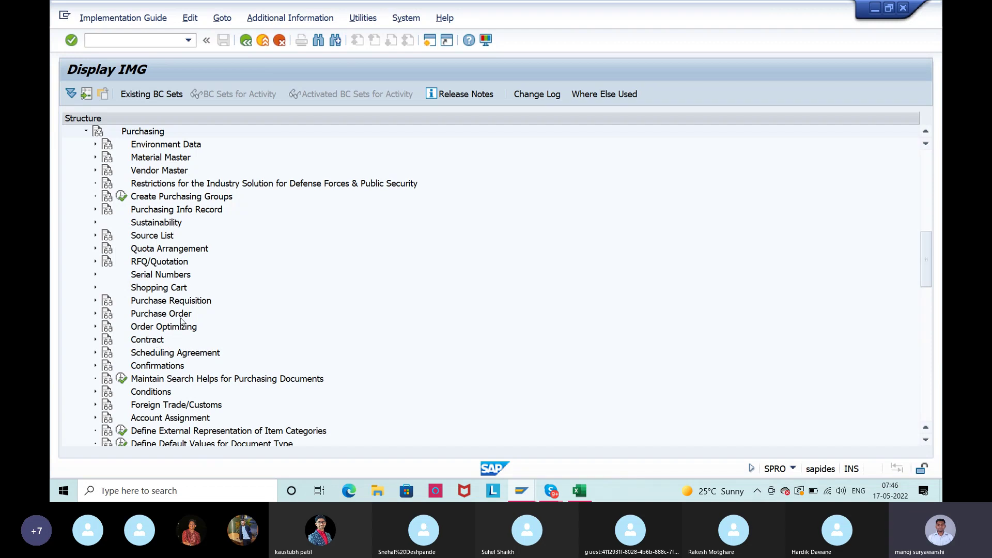
Expand Conditions and Define Price Determination Process under Purchasing, and execute Define Access Sequences, accepting the cross-client caution
scroll(181, 321, down, 1)
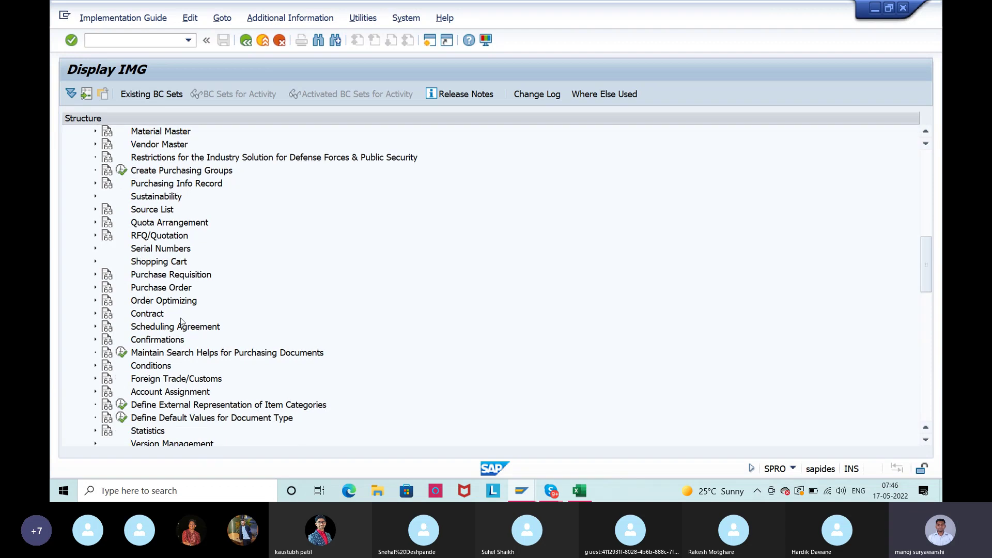
scroll(110, 345, down, 1)
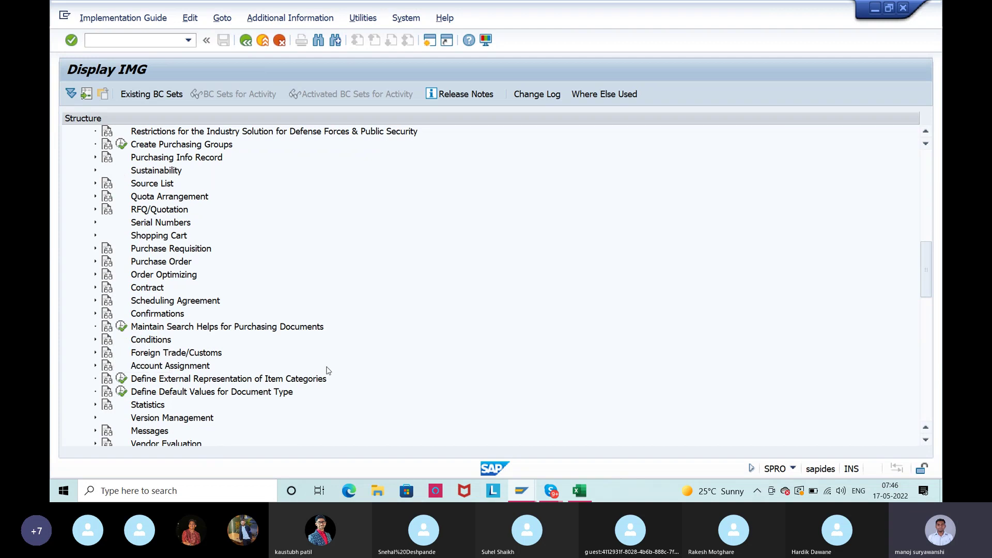
scroll(326, 370, up, 2)
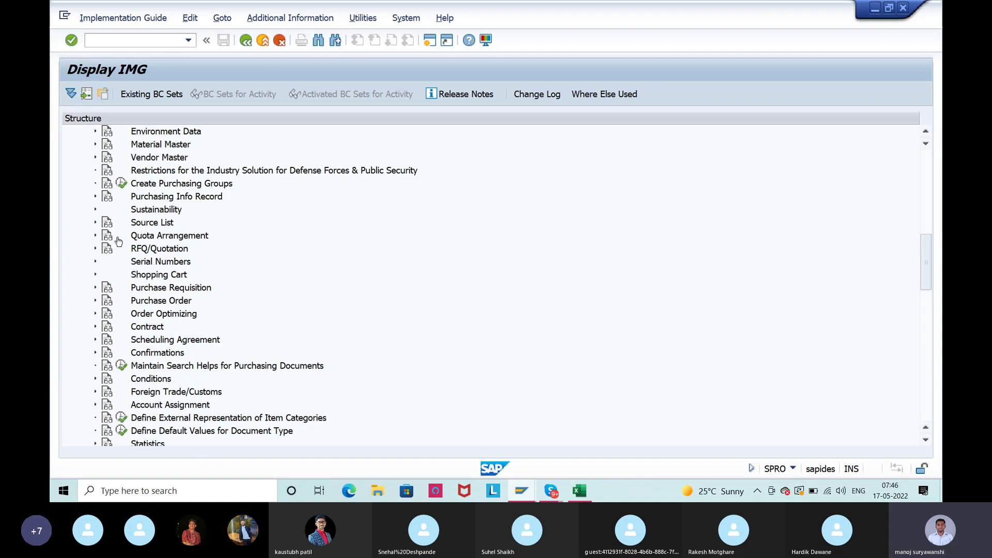
scroll(182, 259, up, 1)
scroll(181, 260, up, 1)
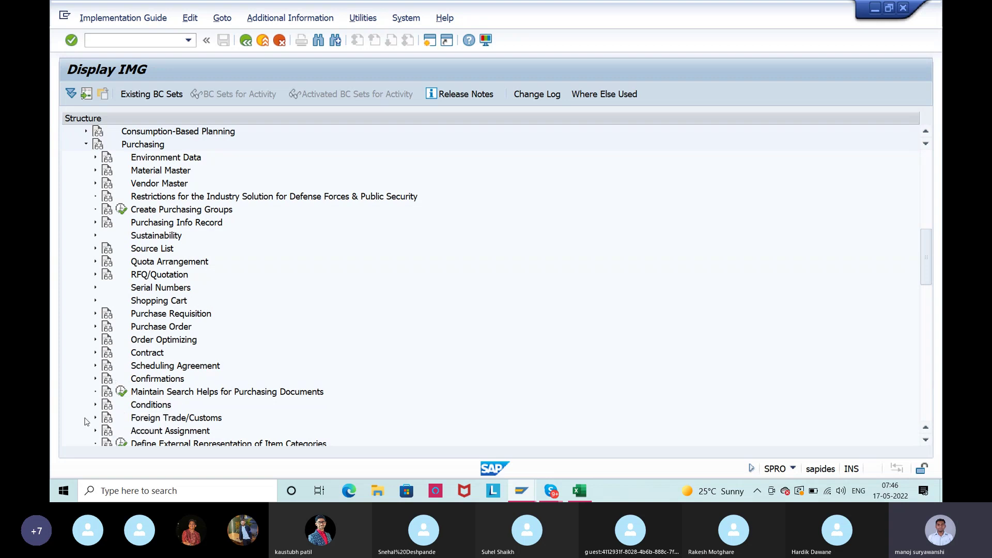
click(95, 405)
scroll(224, 394, down, 3)
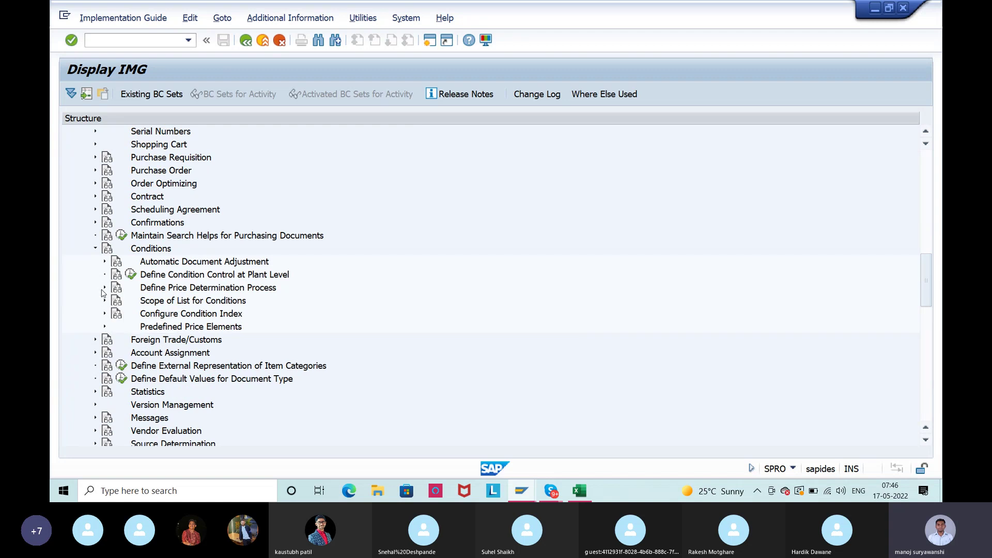
click(104, 288)
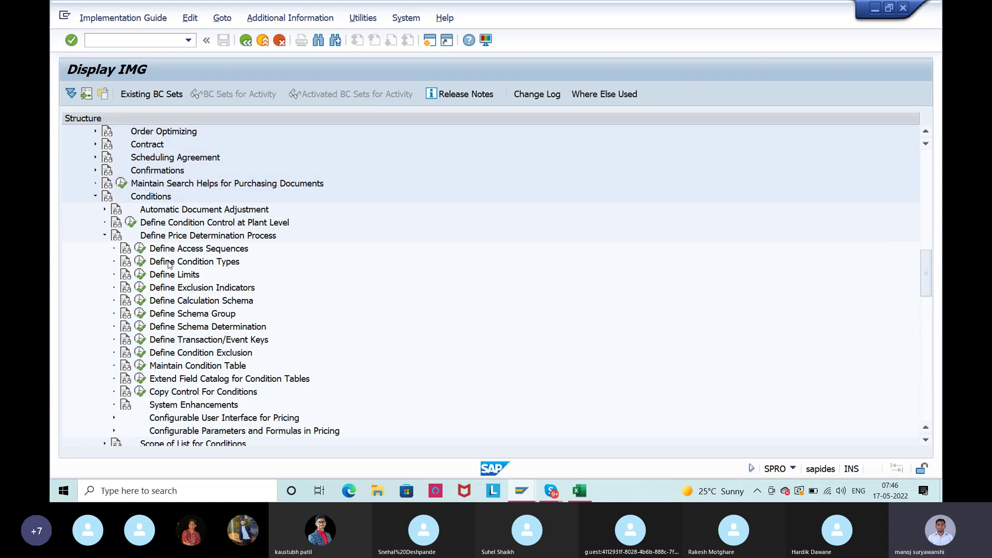
click(140, 249)
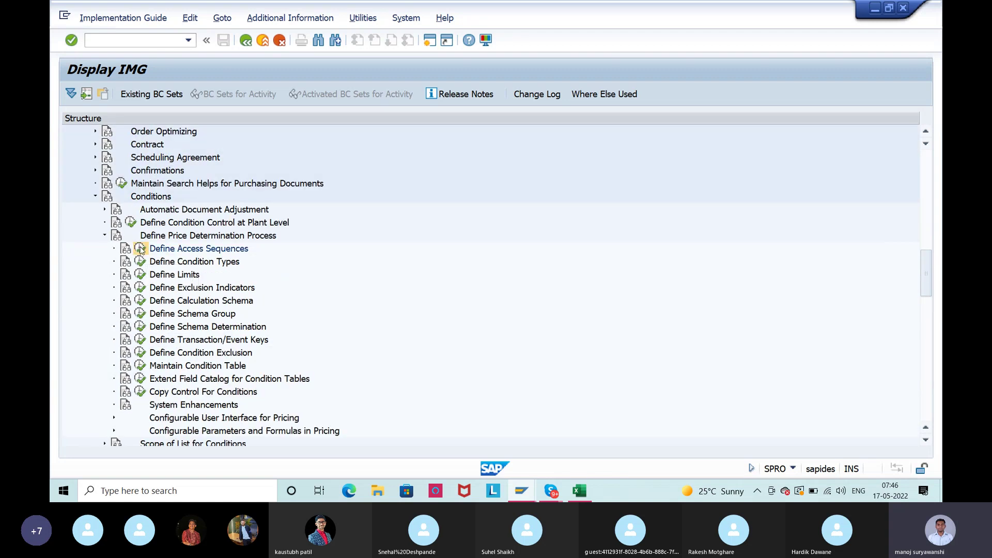
click(467, 381)
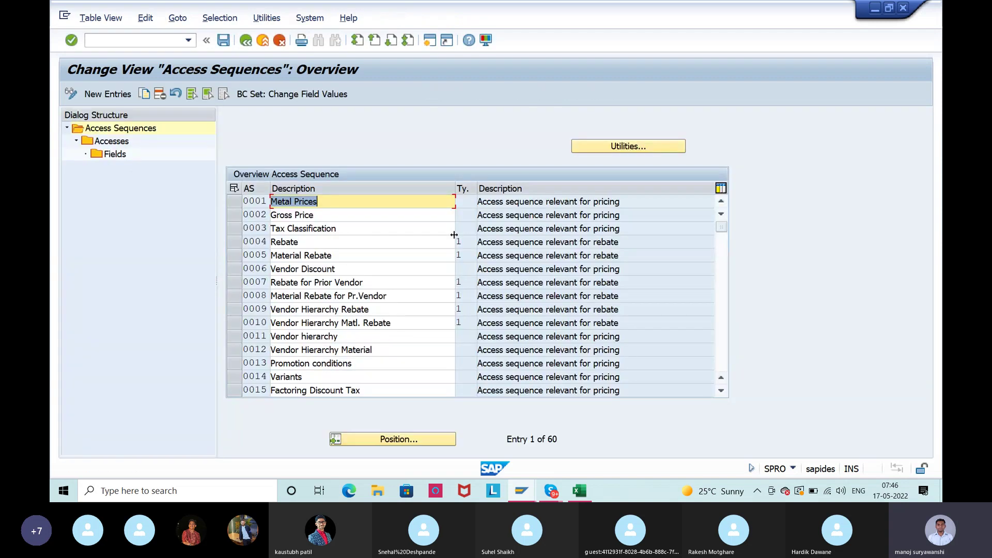
Select access sequence 0002 Gross Price, open its Accesses overview and highlight the access sequence number
click(246, 267)
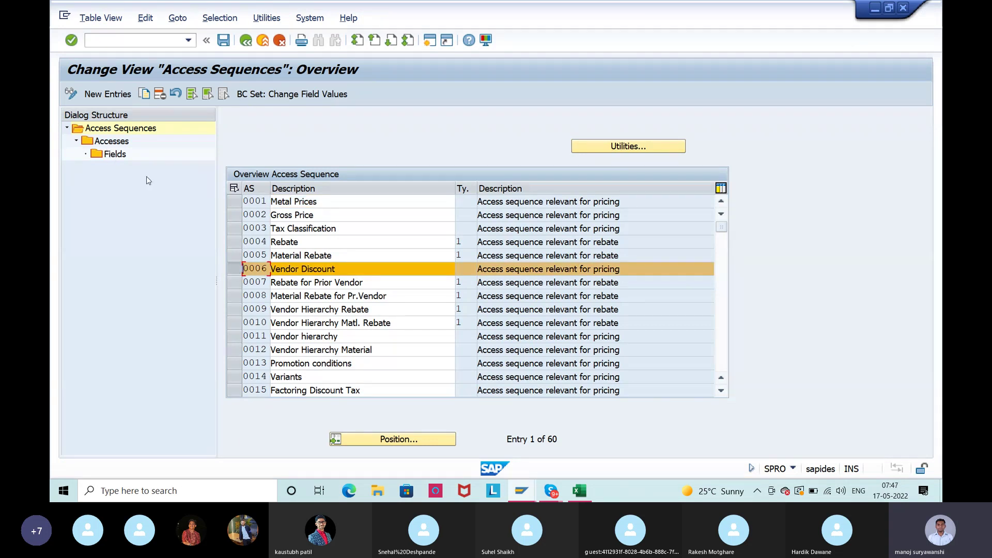
click(234, 215)
click(234, 268)
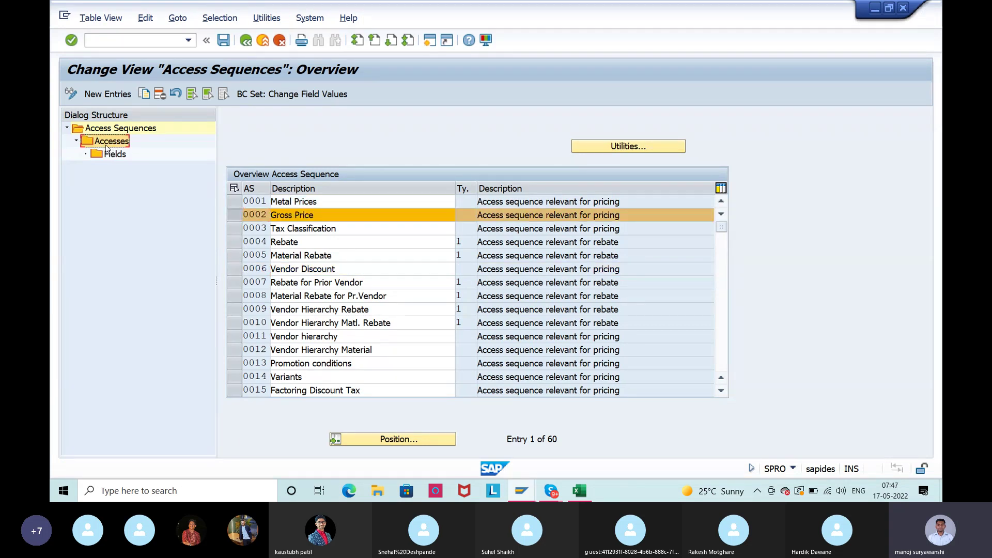
double_click(104, 143)
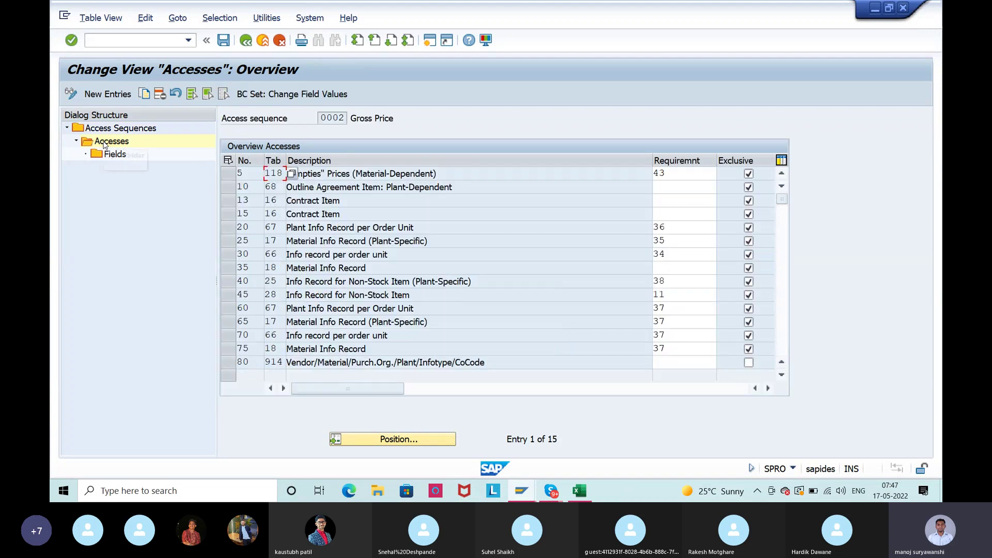
click(332, 118)
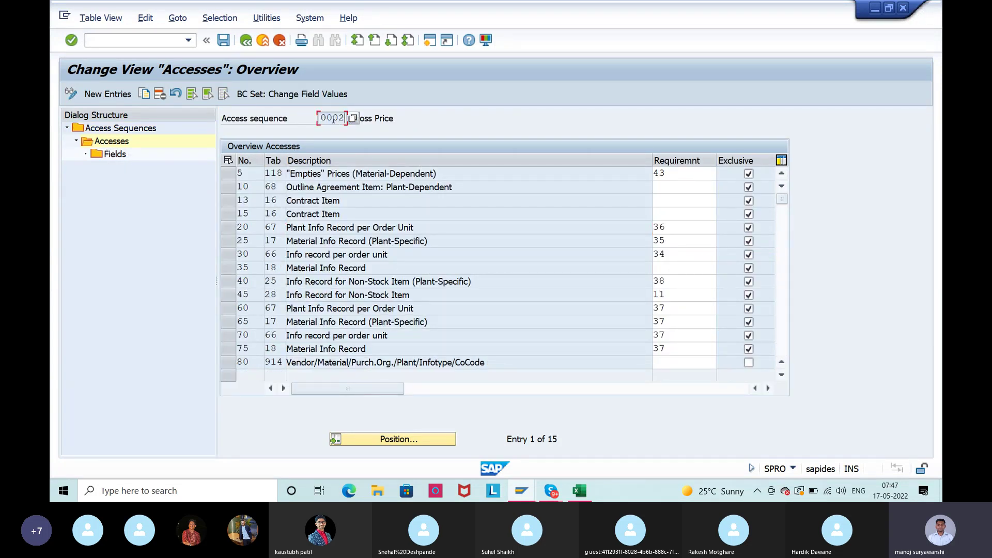
drag(323, 118, 346, 117)
click(346, 118)
Open a new SAP session and run transaction M/06 for the purchasing condition types
click(429, 39)
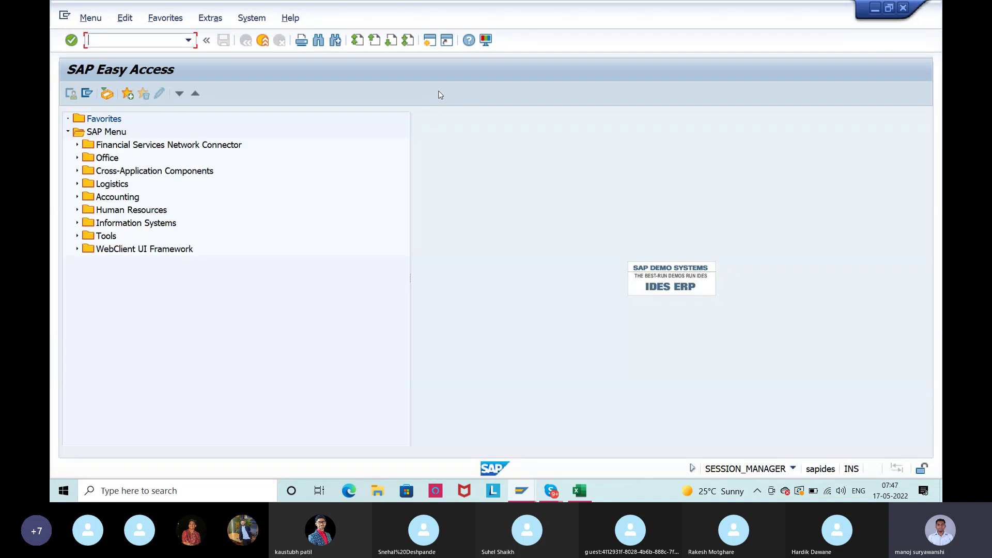
text(m)
text(/08)
key(Return)
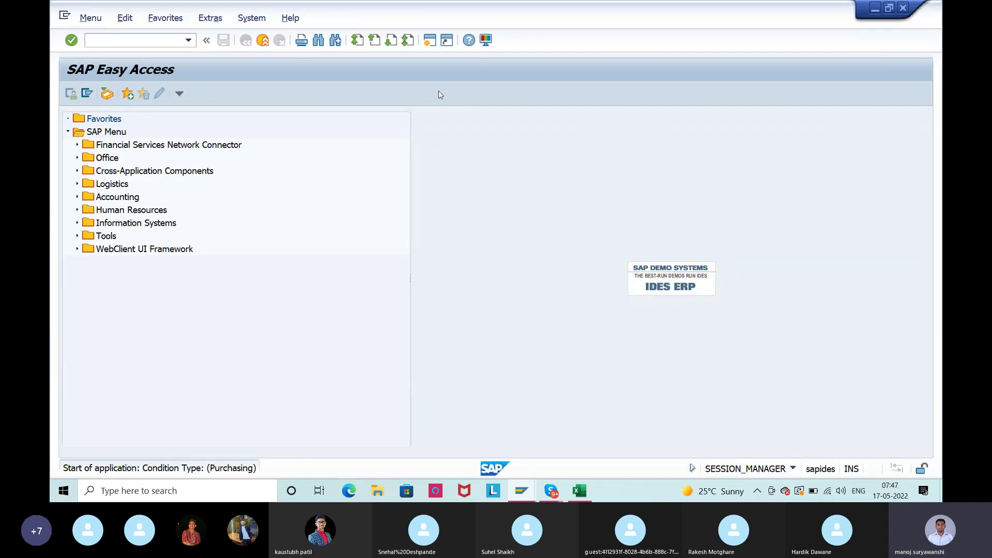
Position the condition types list on PB00 and open the details of that Gross Price entry
click(244, 443)
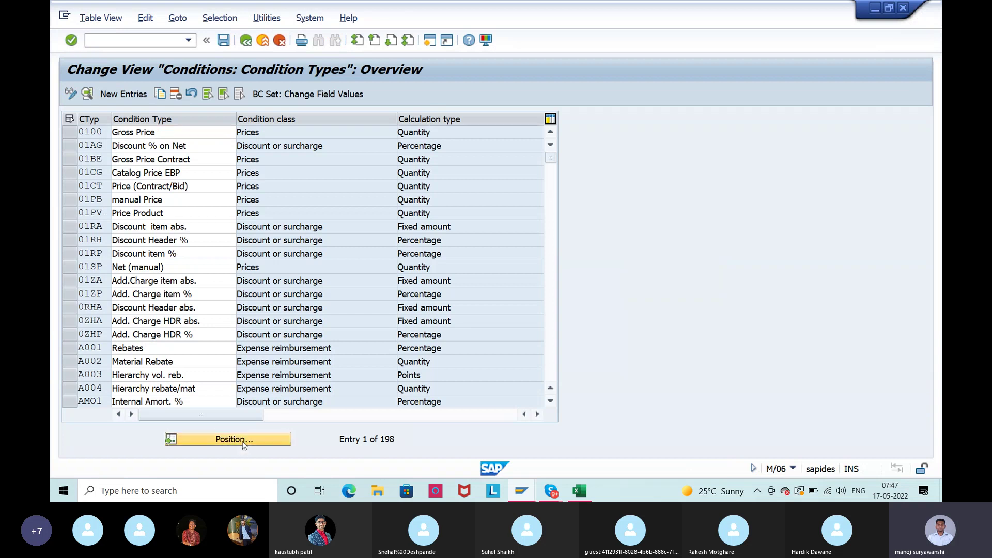
text(pb00)
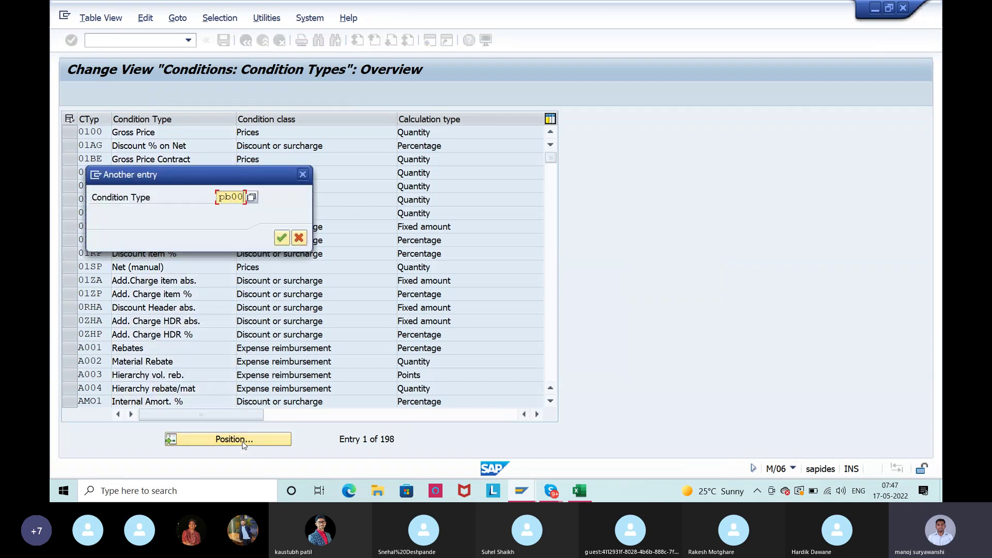
key(Return)
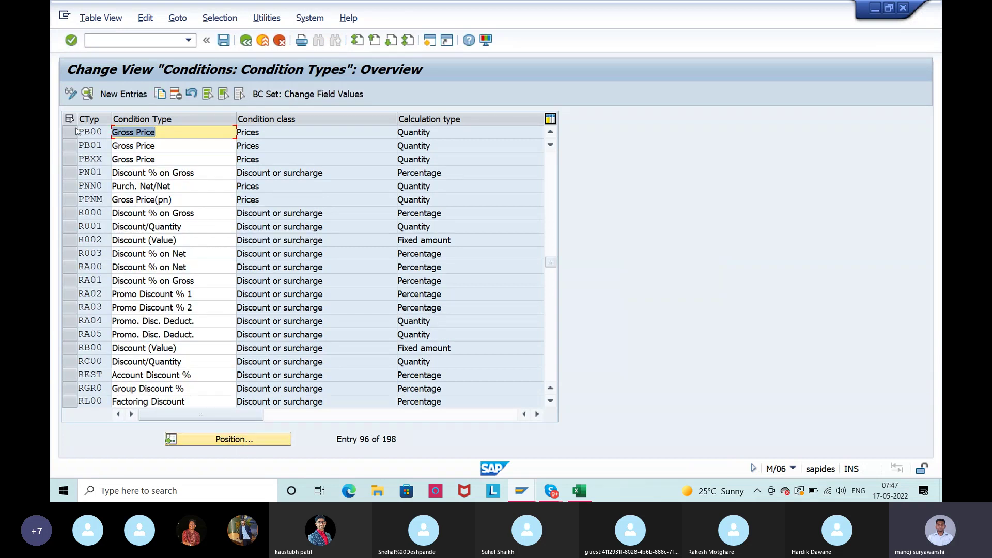
click(71, 133)
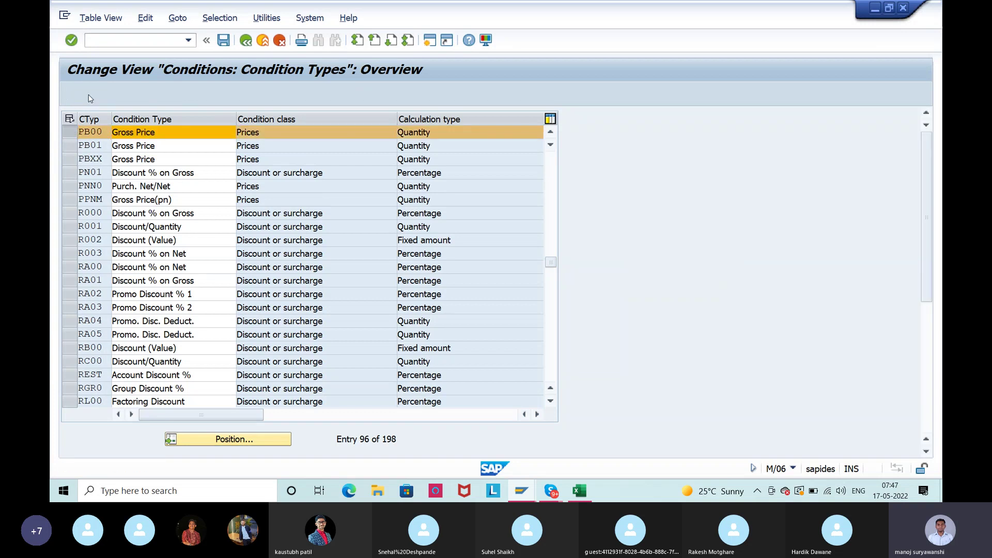
click(87, 93)
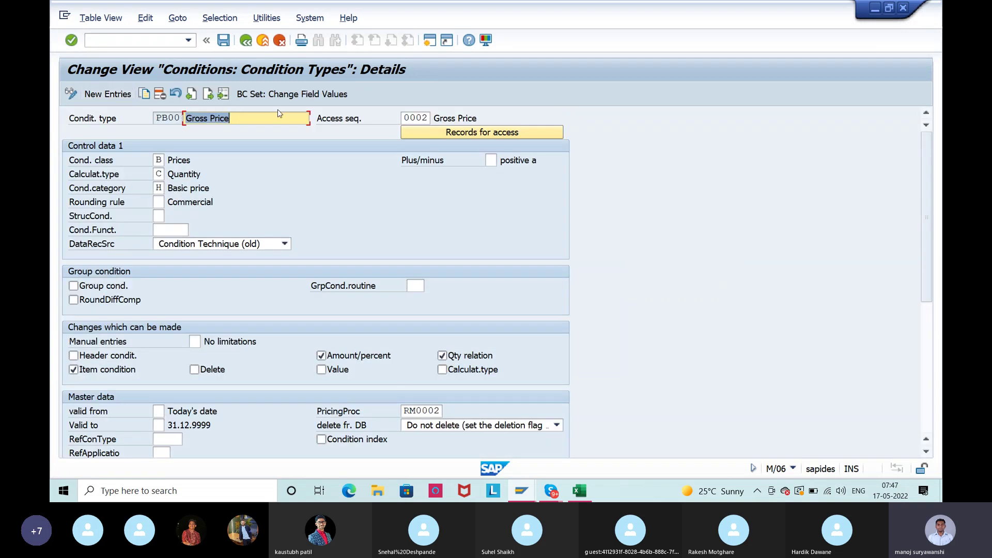
Check the access sequence assigned to condition type PB00 in its details
click(260, 119)
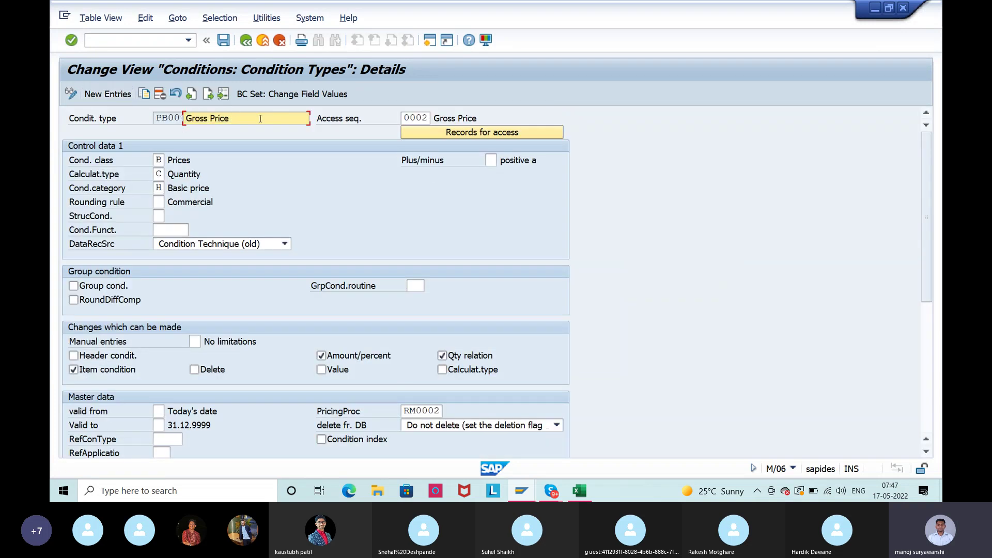
double_click(411, 118)
click(613, 110)
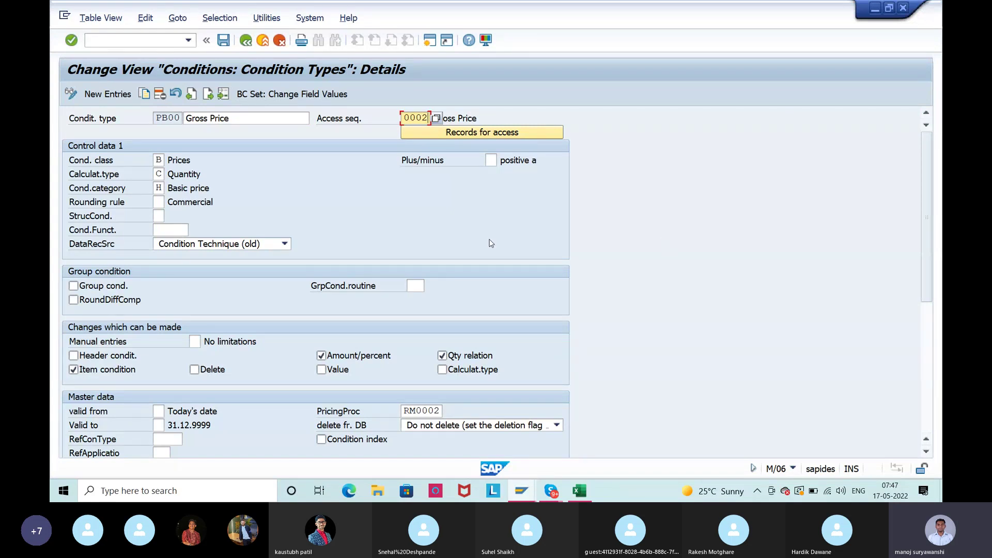
Highlight condition type PB00 and its access sequence 0002 in the condition type details
click(184, 118)
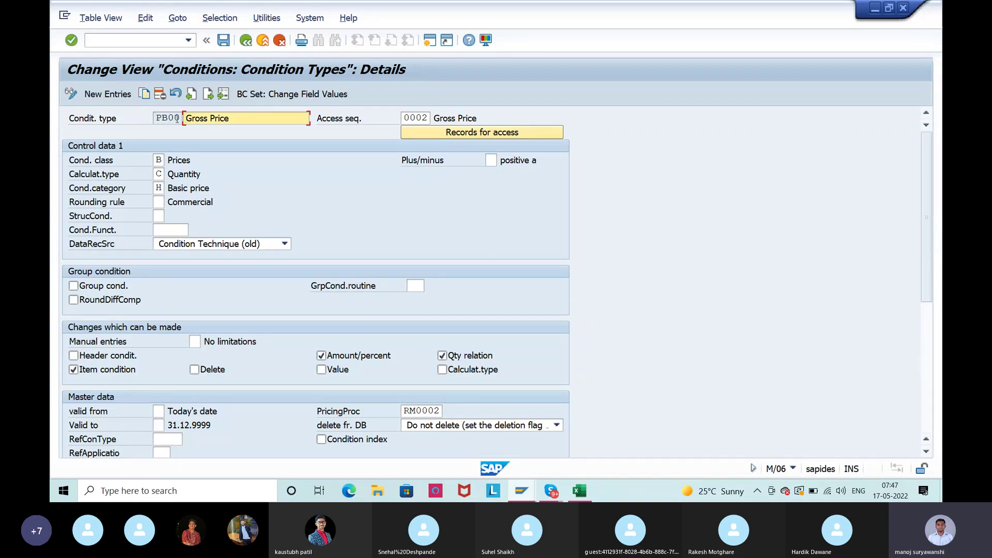
mouse_move(176, 119)
mouse_down()
mouse_move(157, 119)
mouse_move(183, 120)
mouse_up()
click(159, 118)
click(183, 120)
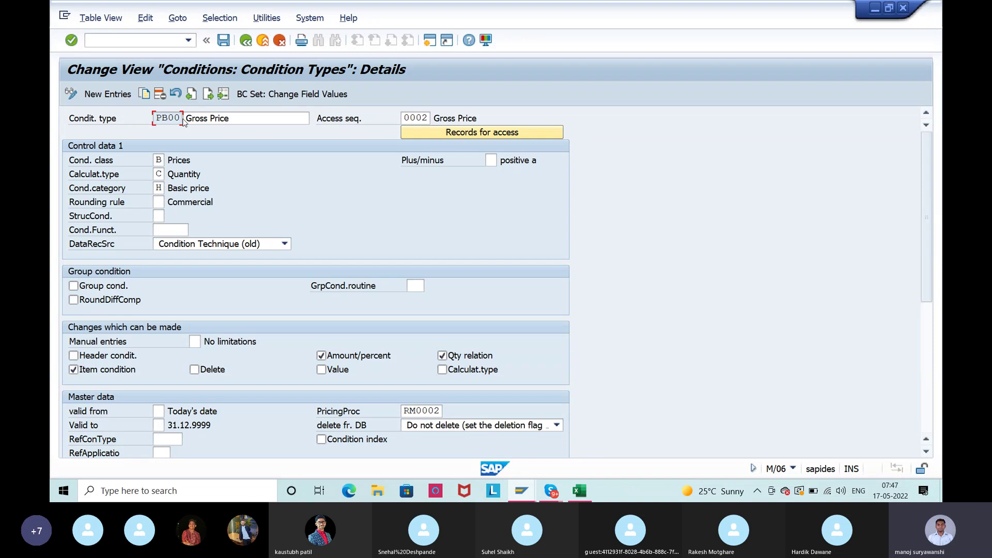
drag(155, 118, 184, 125)
click(182, 118)
click(183, 125)
drag(403, 121, 436, 118)
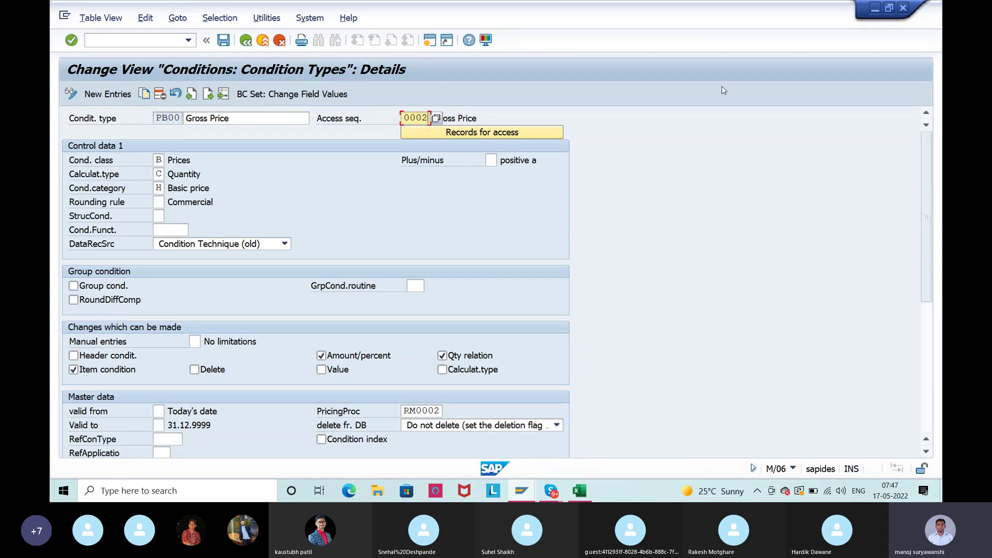
Switch to the Accesses overview of sequence 0002 and highlight table 118 and its description, "Empties" Prices (Material-Dependent)
key(alt+Tab)
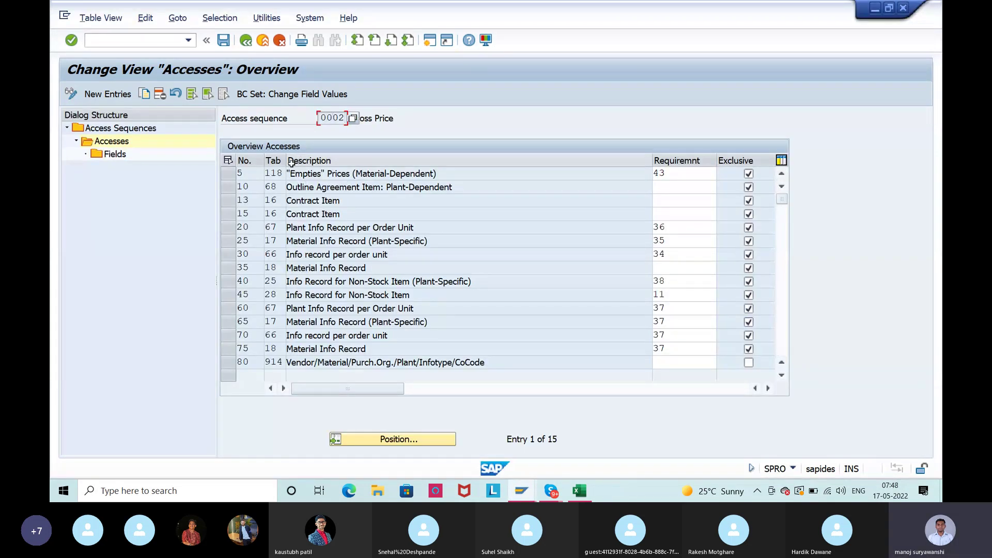
click(283, 170)
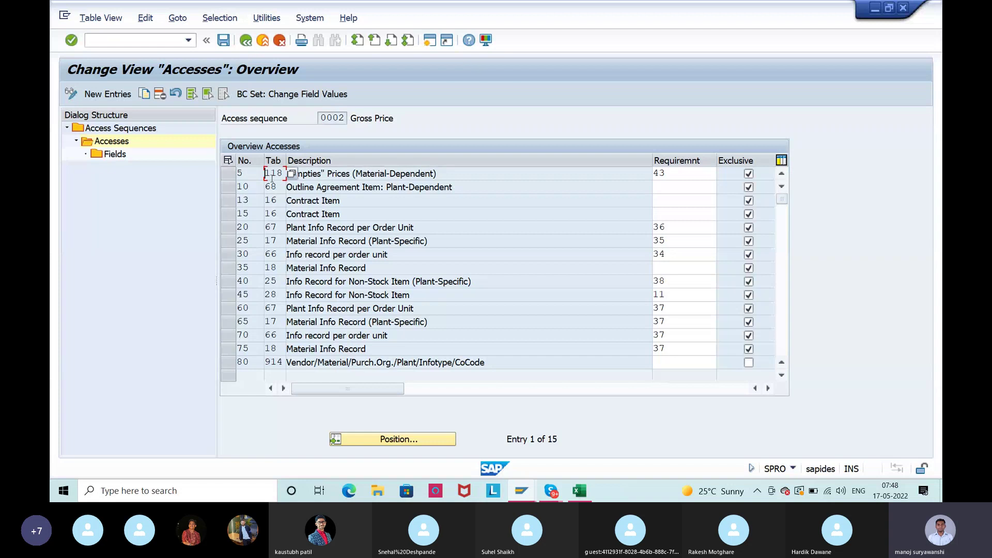
double_click(274, 172)
click(280, 171)
click(448, 179)
drag(451, 172, 286, 174)
click(288, 174)
Highlight the Outline Agreement Item: Plant-Dependent access and the Contract Item access in the overview
click(271, 186)
drag(452, 187, 297, 192)
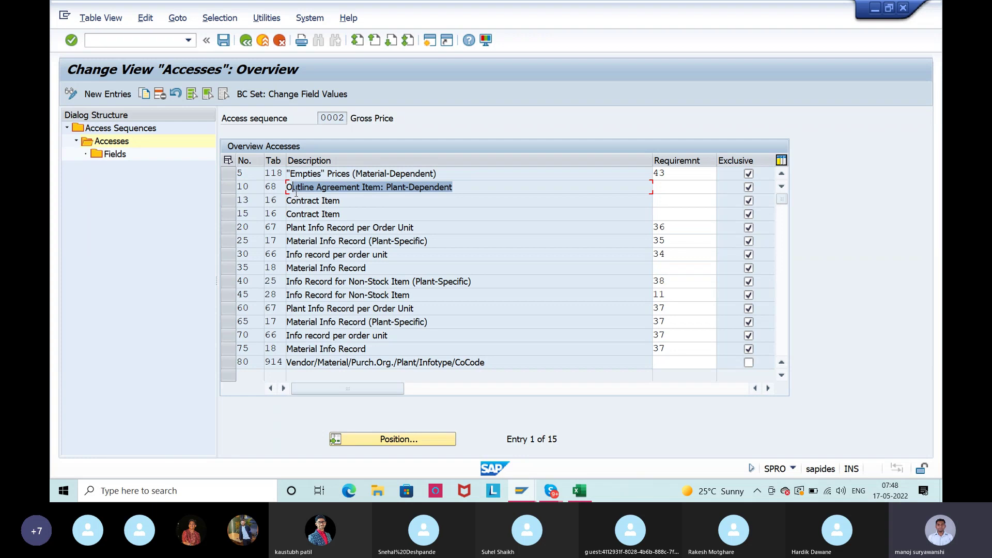
click(296, 190)
click(512, 189)
click(404, 205)
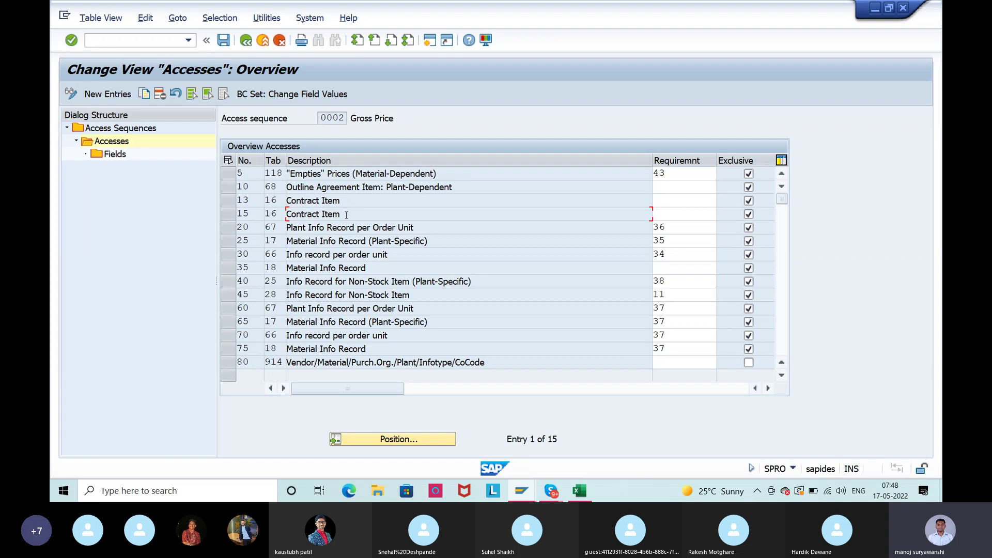
drag(341, 201, 288, 200)
click(287, 199)
Highlight the tables and descriptions of accesses 20, Plant Info Record per Order Unit, and 25, Material Info Record (Plant-Specific)
drag(413, 227, 352, 233)
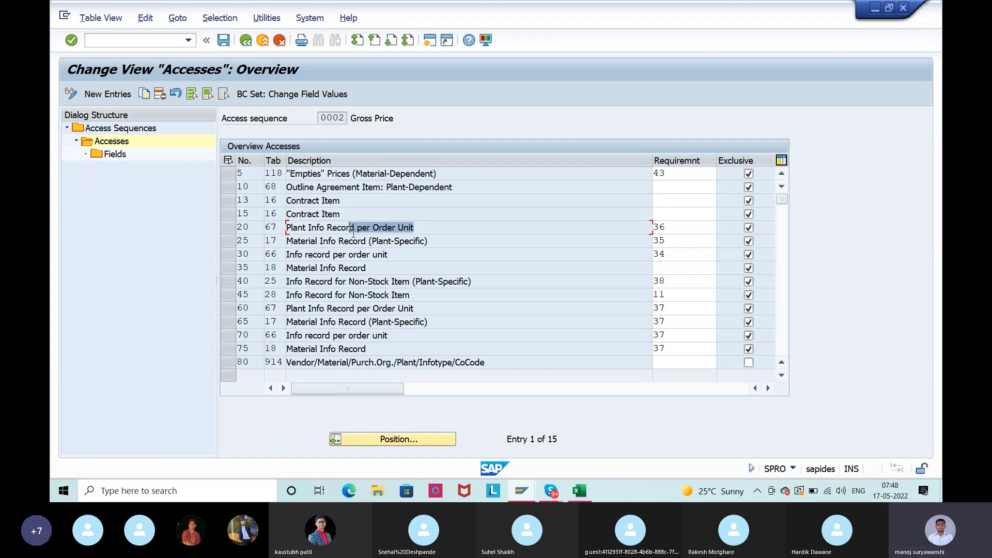
click(354, 233)
click(283, 229)
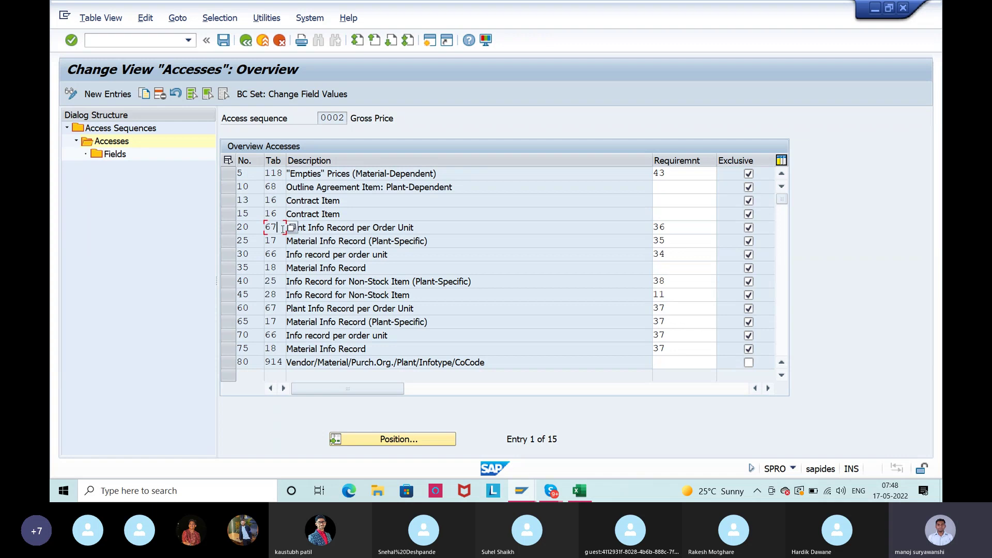
drag(273, 229, 256, 230)
drag(278, 241, 266, 241)
click(265, 241)
click(322, 241)
drag(452, 240, 290, 246)
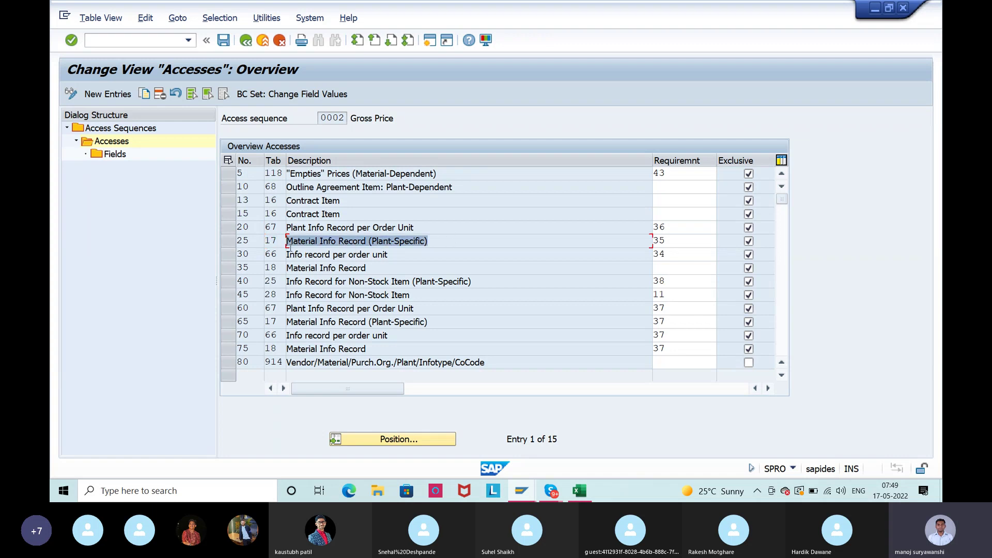
click(288, 247)
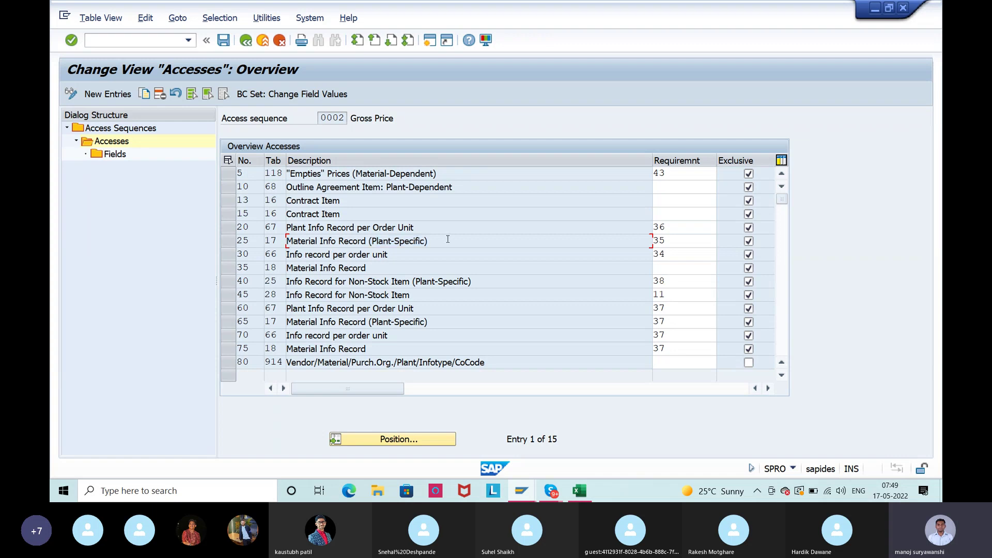
Highlight the table and access number of access 25, Material Info Record (Plant-Specific), and select its row
drag(280, 241, 263, 245)
drag(250, 241, 236, 240)
click(238, 242)
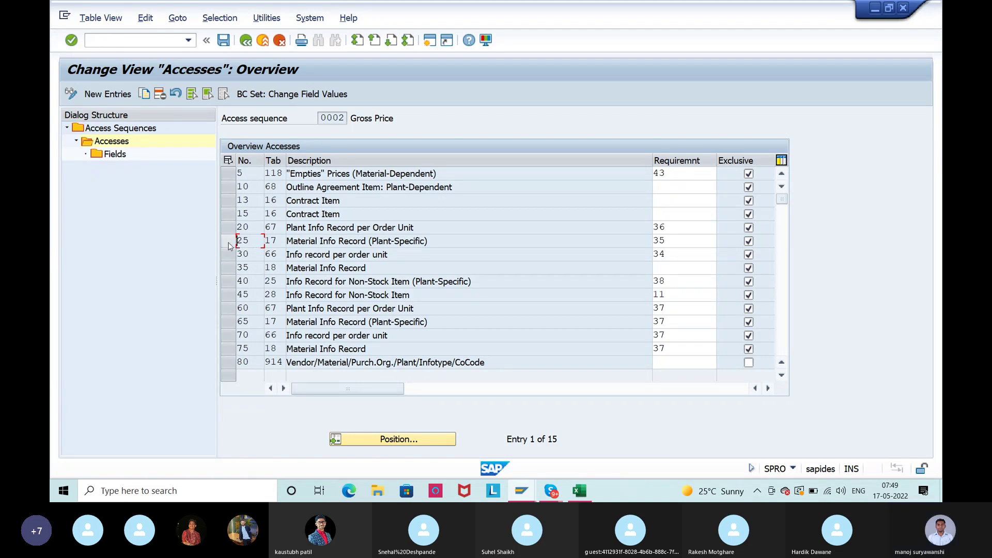
click(229, 241)
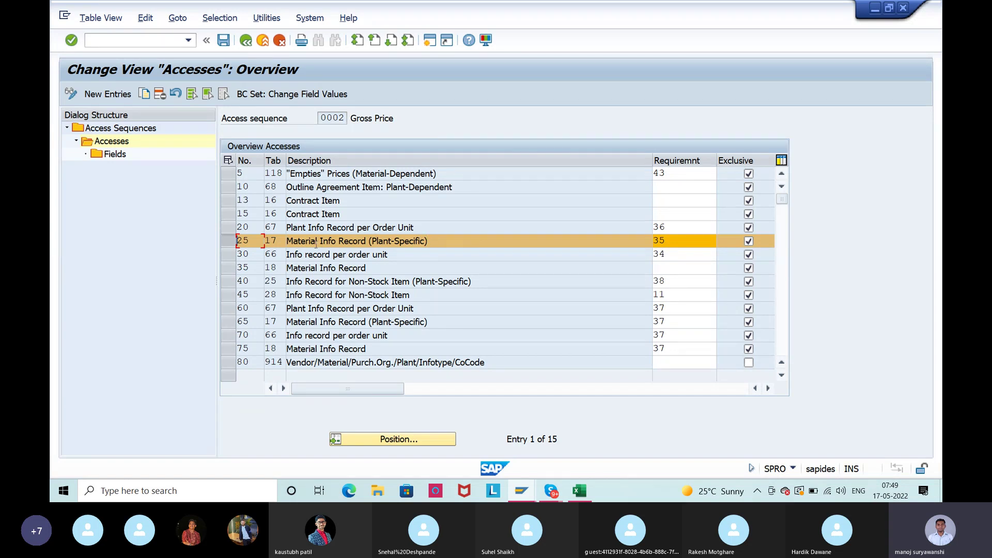
click(449, 241)
Examine the requirement entries of the "Empties" Prices access and access 25, and clear the row selection
click(689, 177)
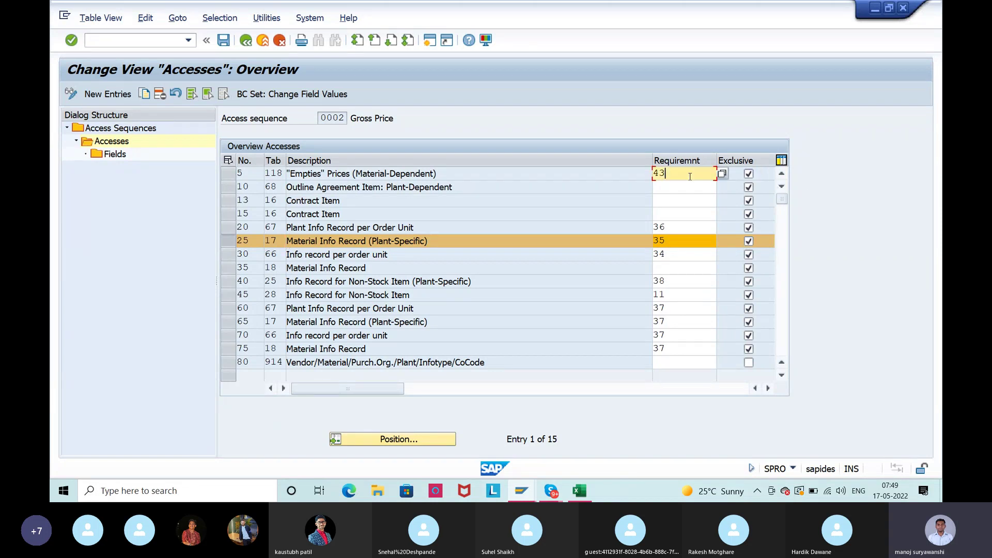
click(507, 176)
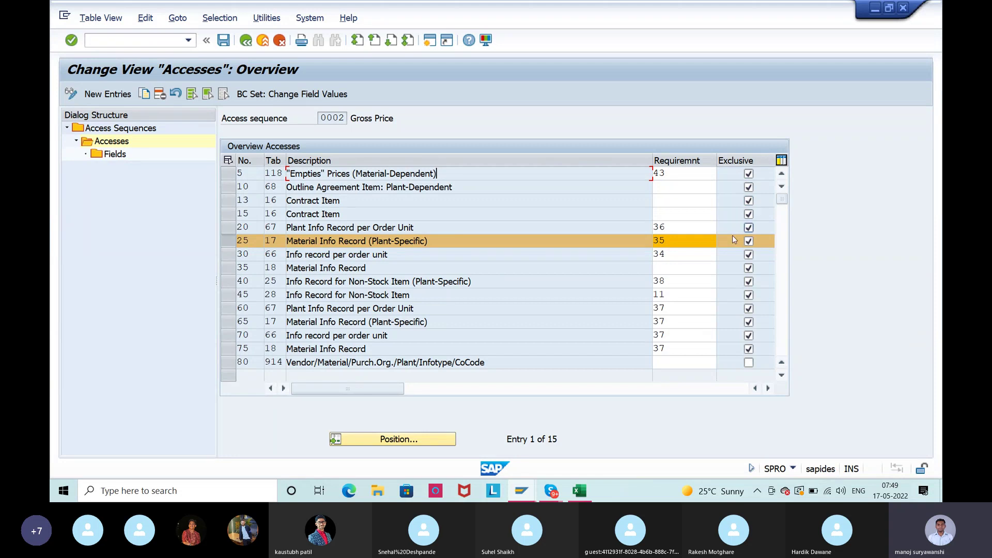
drag(698, 241, 637, 242)
click(635, 243)
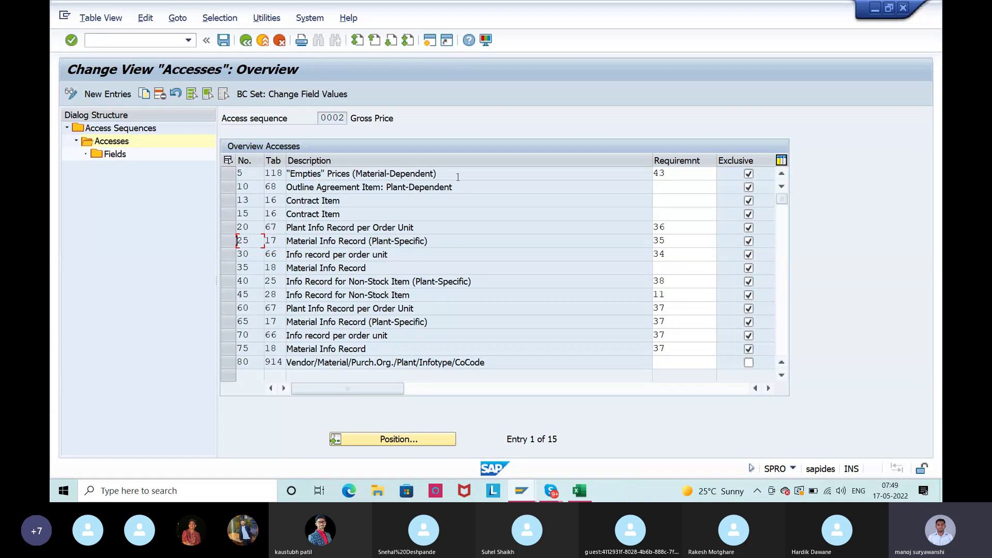
Glance at the PB00 details in the other session and return from the Accesses overview to the IMG structure
key(alt+Tab)
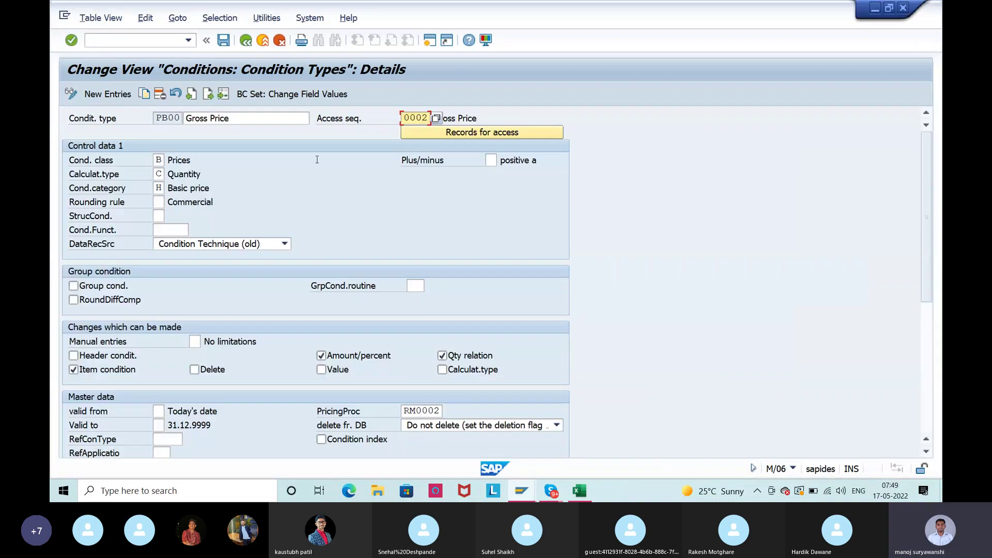
key(alt+Tab)
click(246, 44)
click(246, 41)
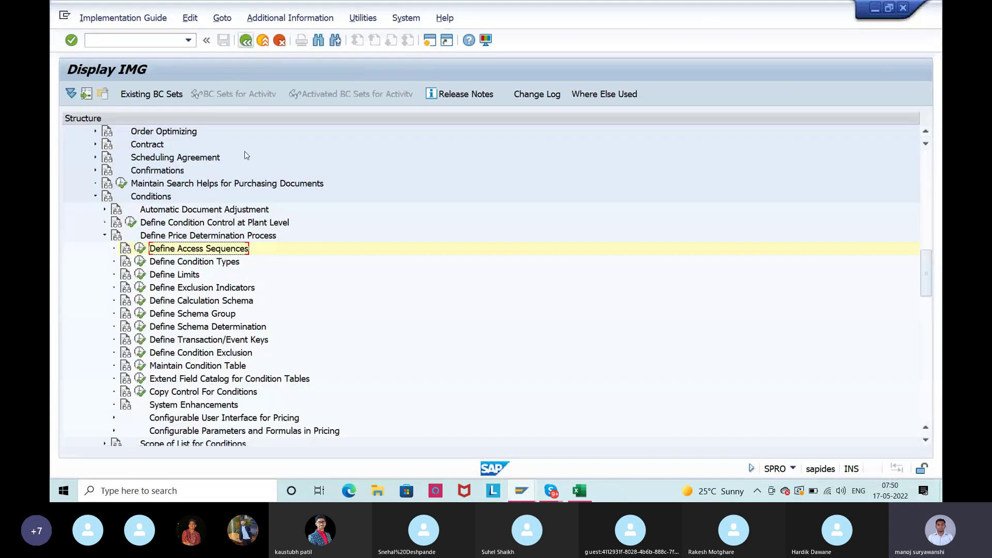
Execute Define Condition Types in the IMG and open its Define Condition Type activity
click(167, 264)
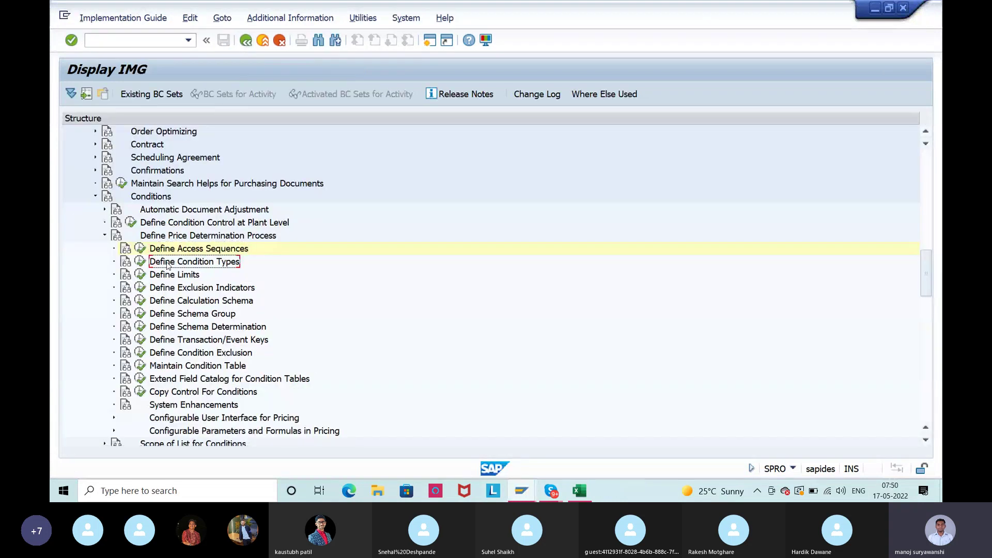
click(140, 262)
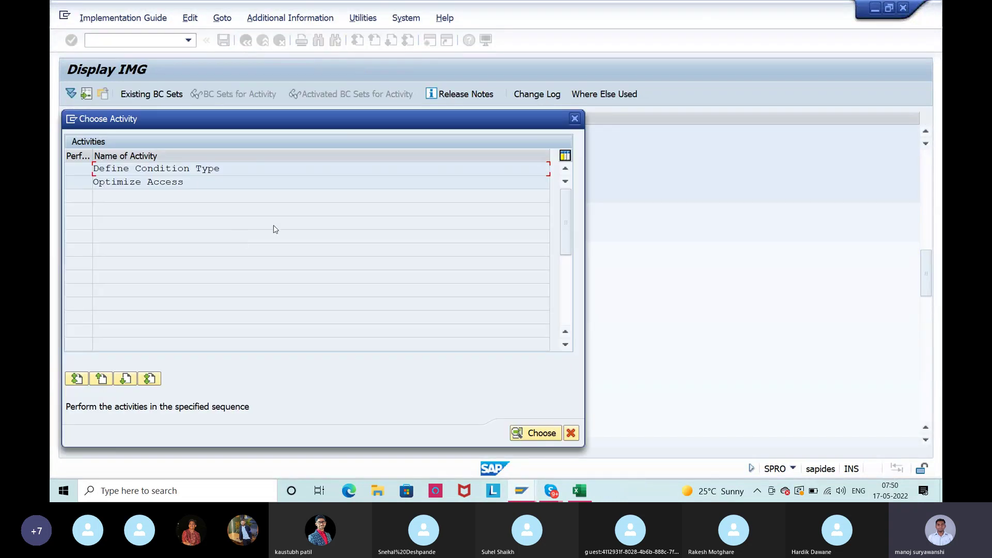
double_click(259, 168)
click(196, 351)
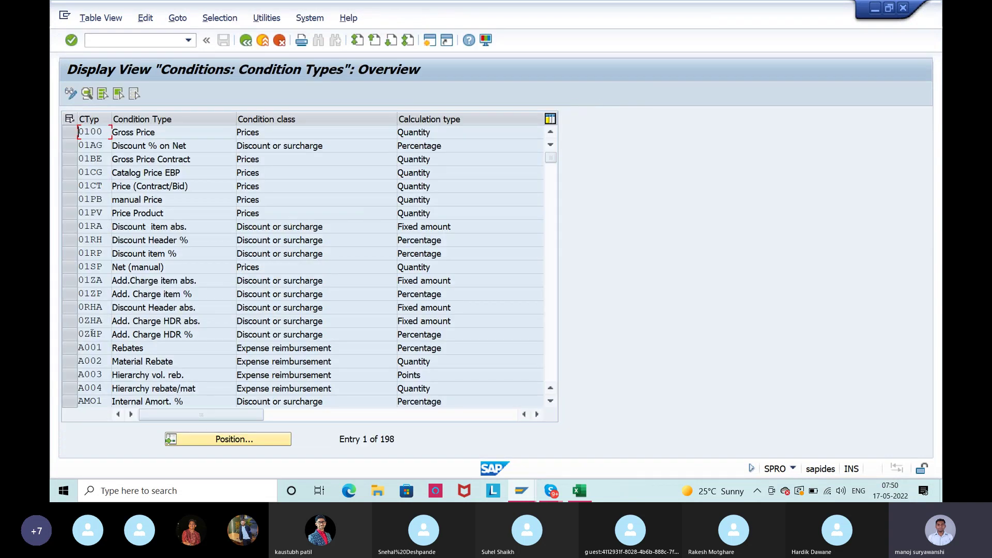
Revisit the PB00 details in the M/06 session, and exit the SPRO condition types overview back to the IMG structure
key(alt+Tab)
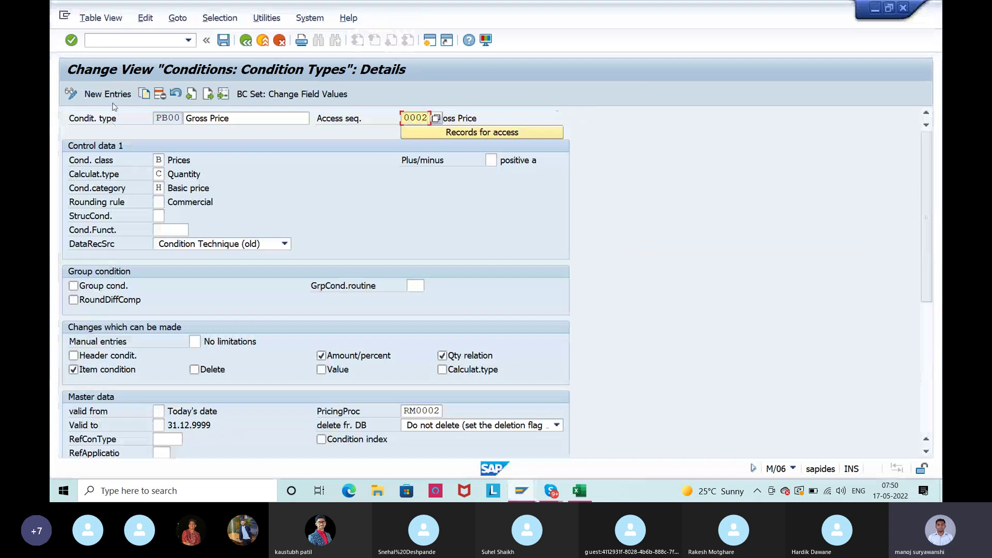
click(296, 201)
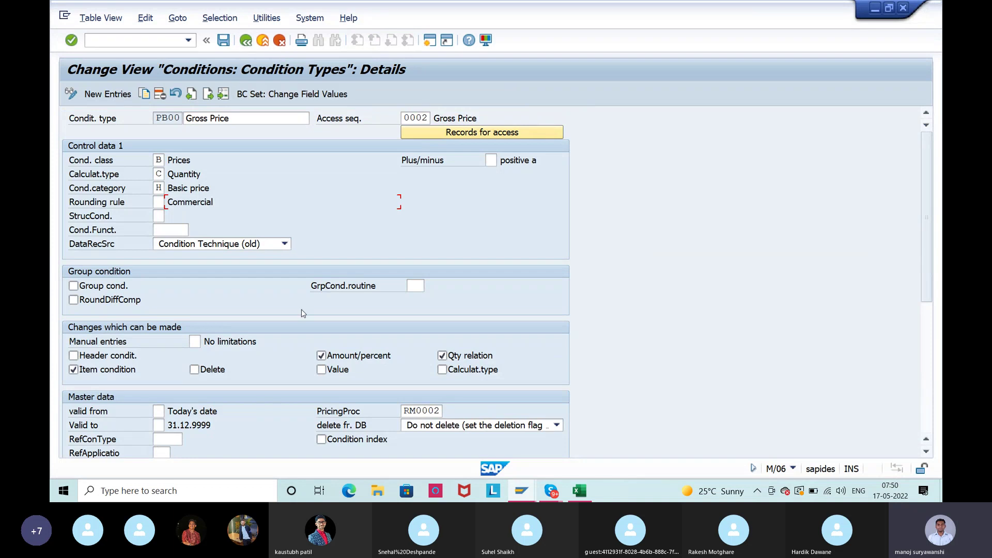
key(alt+Tab)
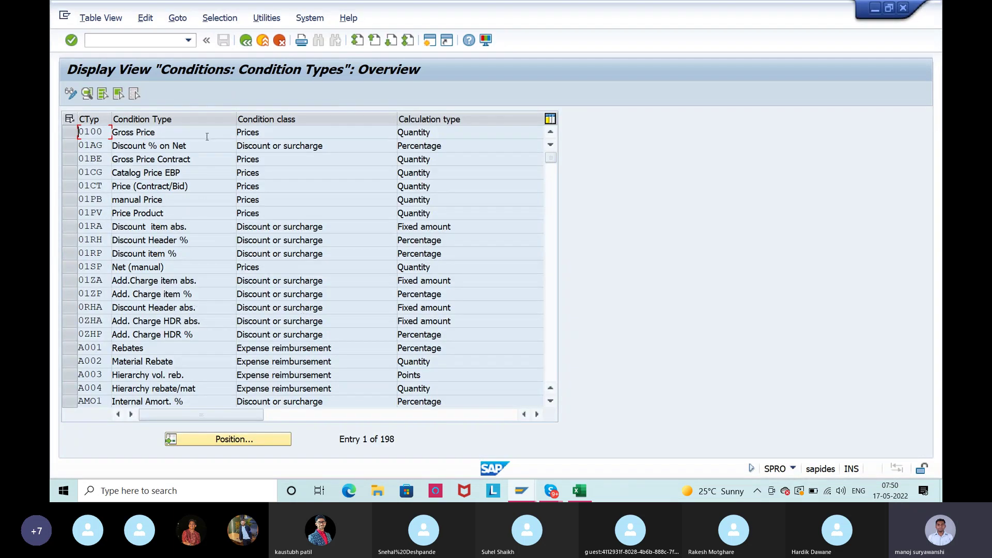
click(246, 41)
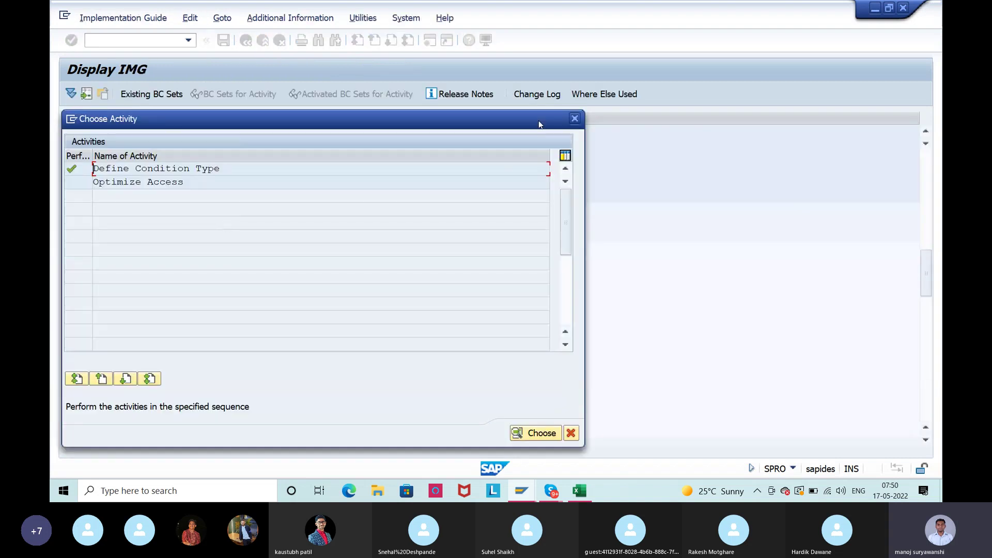
click(574, 118)
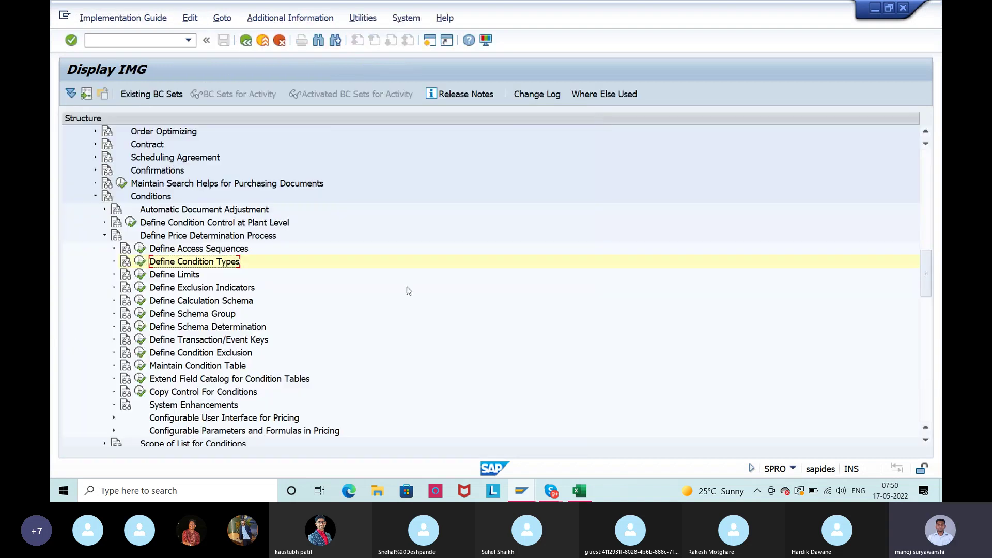
Open the Define Calculation Schema activity and widen the Procedure column in the schemas list
click(164, 306)
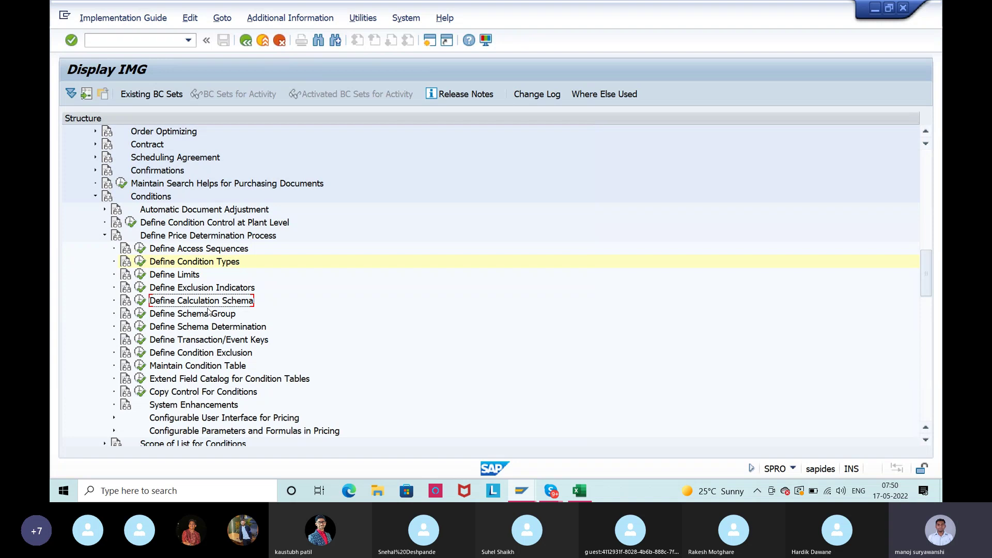
click(140, 301)
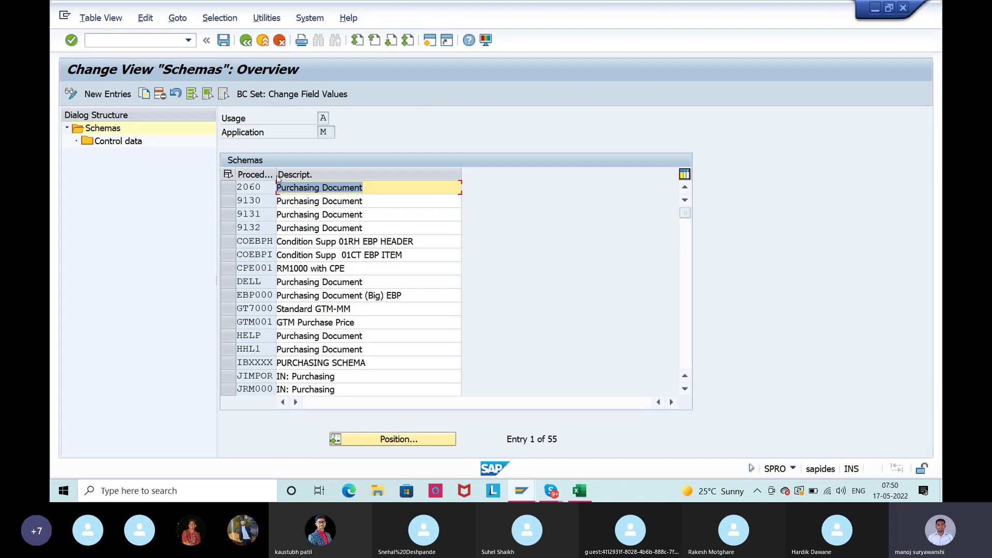
drag(275, 176, 319, 174)
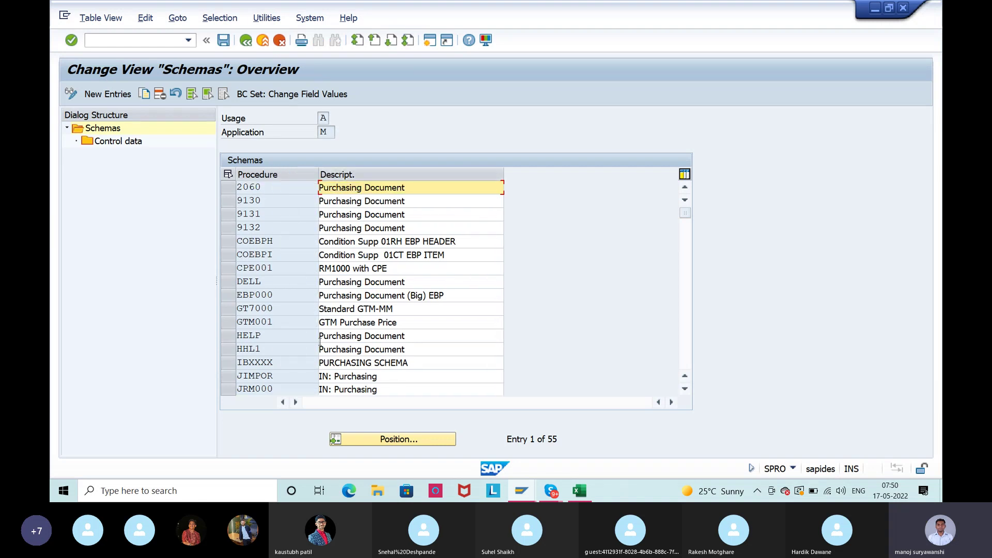
Position the schemas list on procedure RM0000
click(369, 440)
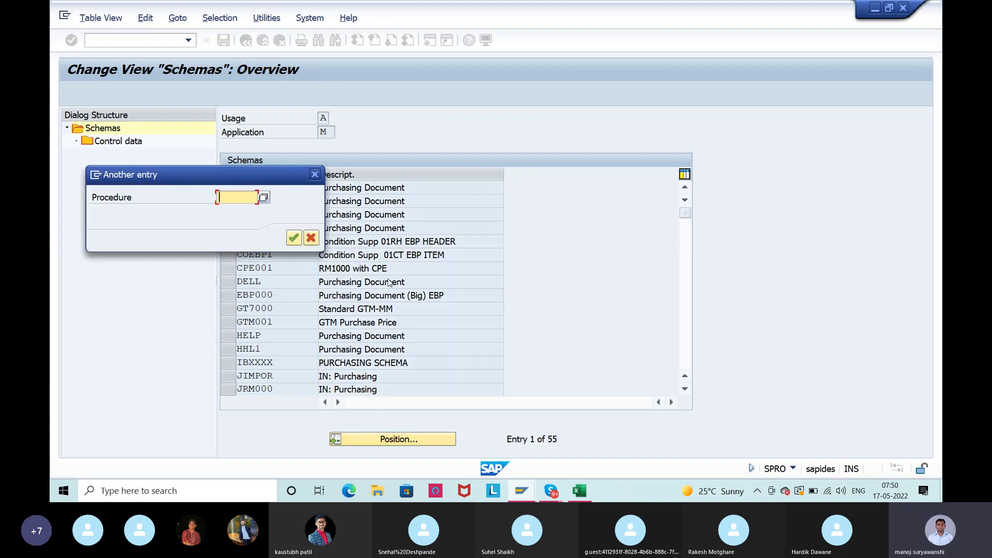
text(rm0000)
key(Return)
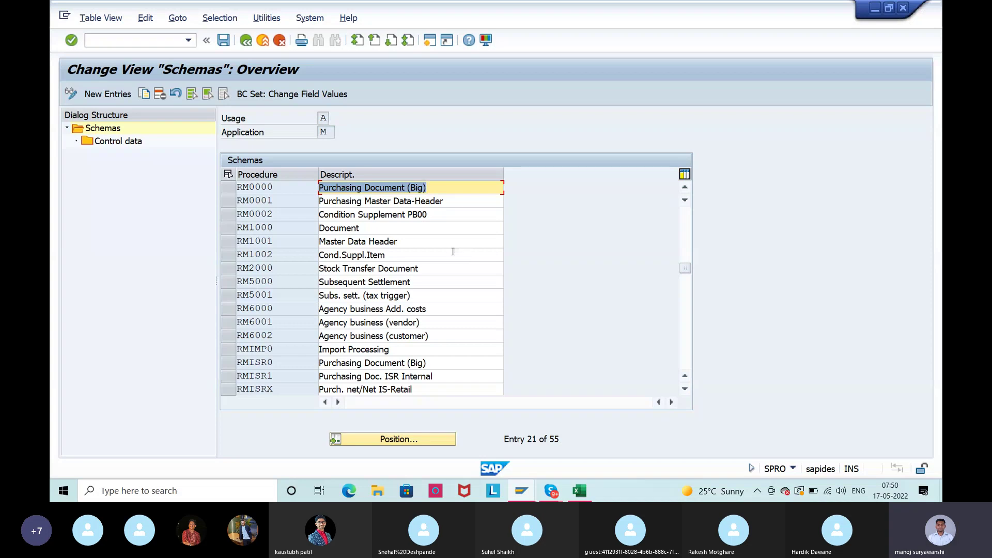
key(shift+Tab)
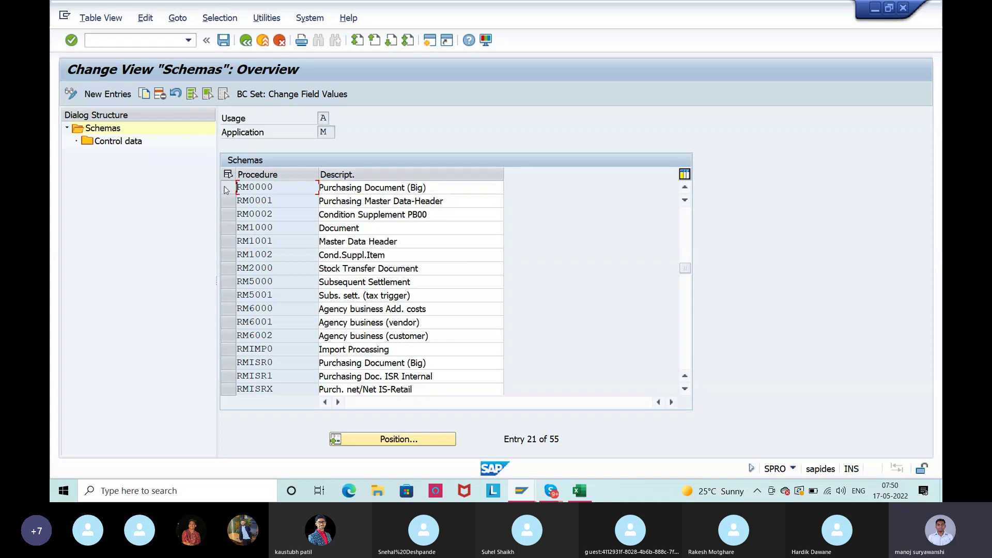
Select schema RM0000 Purchasing Document (Big), open its control data and widen the condition type column
click(227, 187)
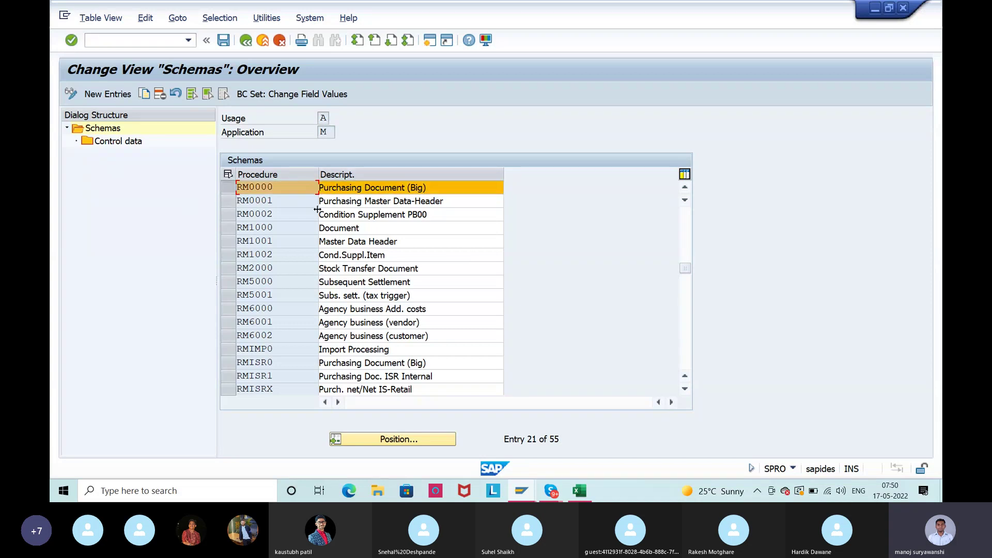
click(119, 146)
double_click(119, 147)
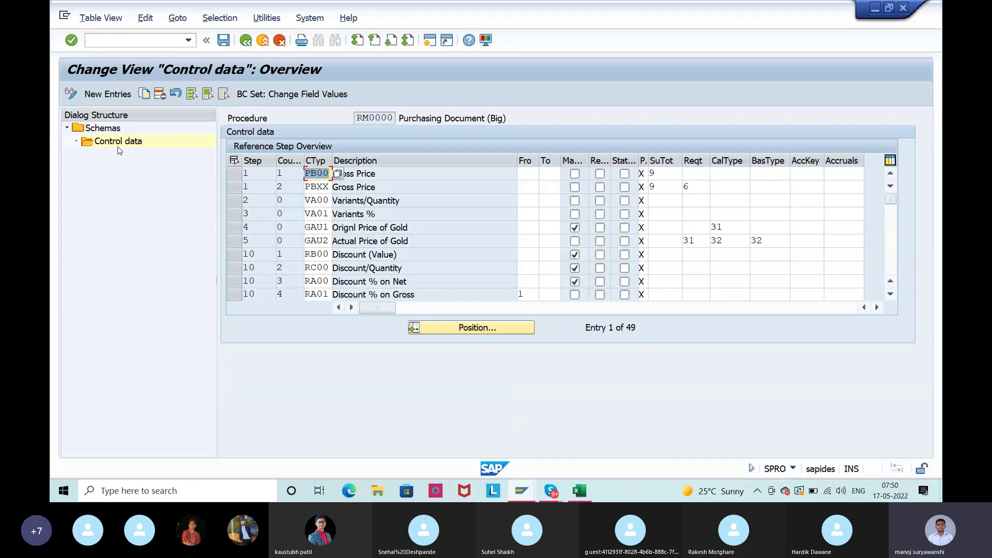
drag(332, 160, 356, 160)
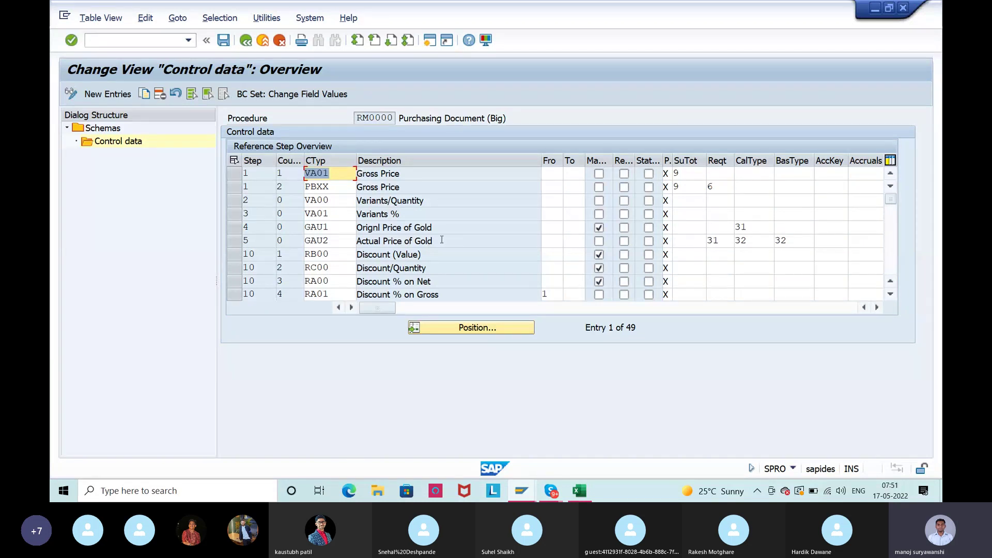
Review the condition types listed in the RM0000 control data, from gross price through discounts, taxes and freight
scroll(442, 240, down, 3)
scroll(442, 240, down, 3)
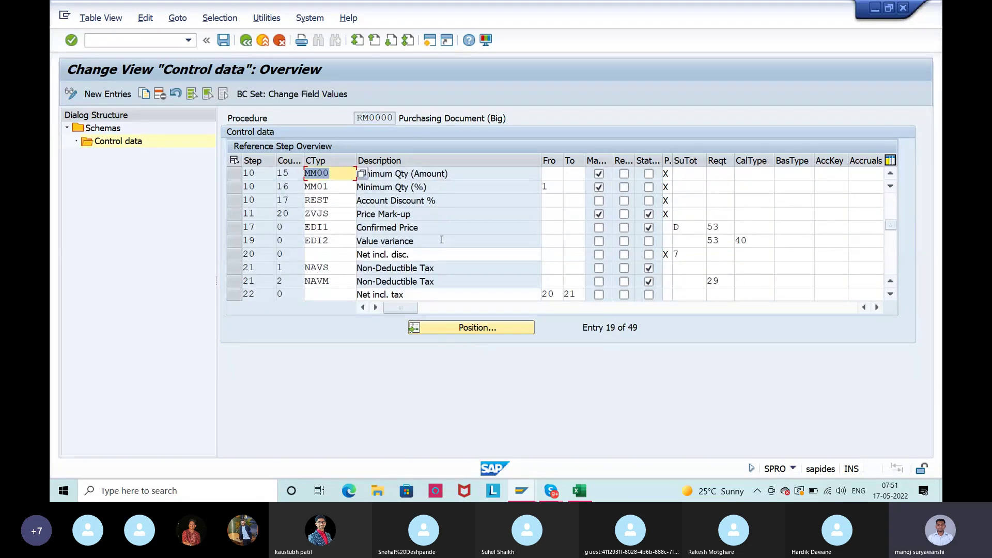
scroll(441, 240, down, 2)
scroll(442, 240, down, 5)
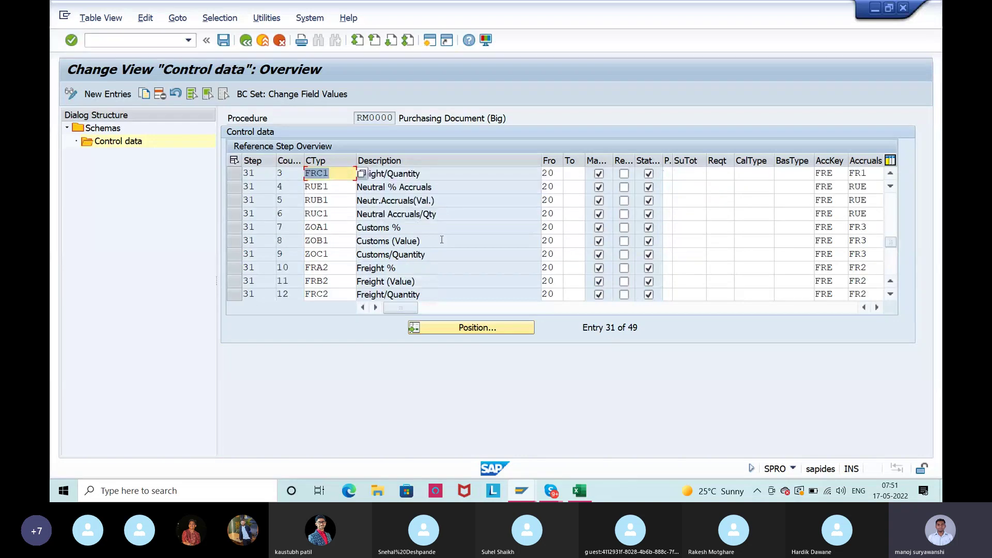
scroll(442, 240, up, 7)
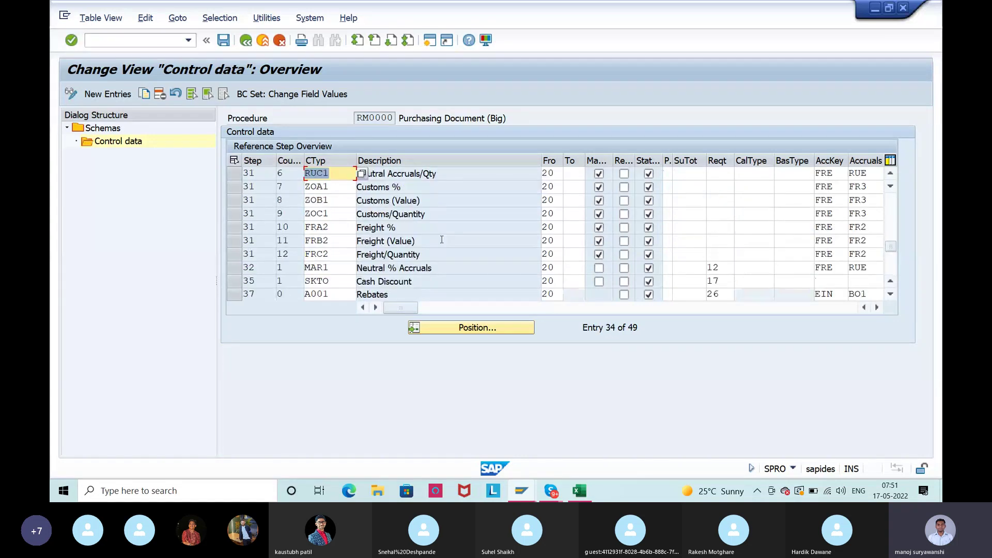
scroll(441, 240, up, 6)
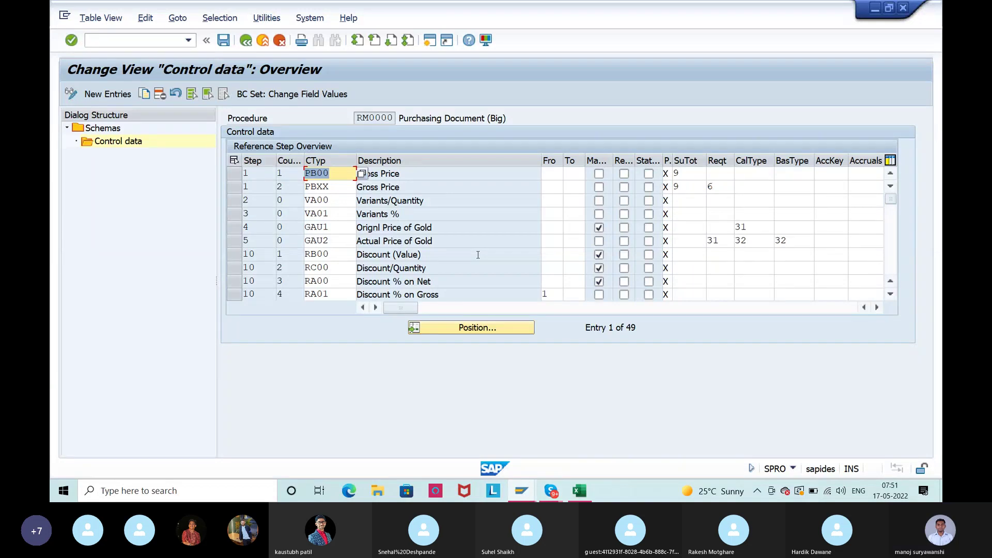
scroll(478, 254, down, 4)
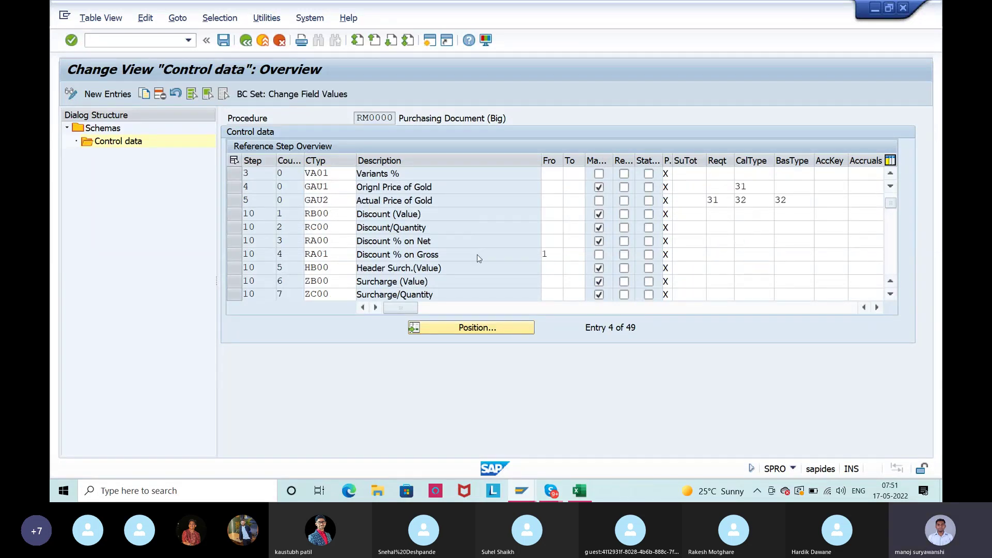
scroll(478, 255, down, 4)
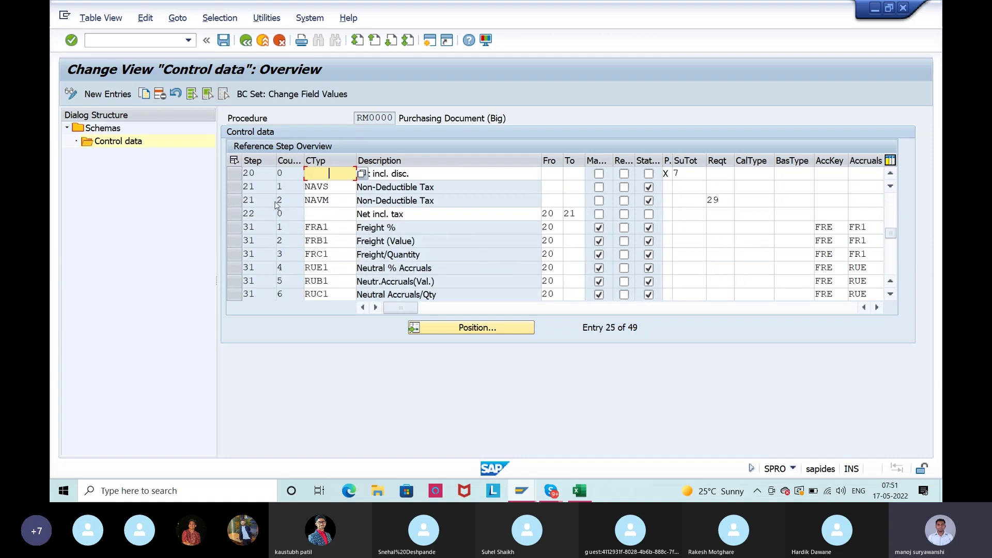
Inspect the Net incl. tax and Net incl. disc. subtotal rows in the RM0000 control data
click(412, 213)
drag(413, 214, 357, 215)
click(356, 216)
scroll(350, 220, up, 1)
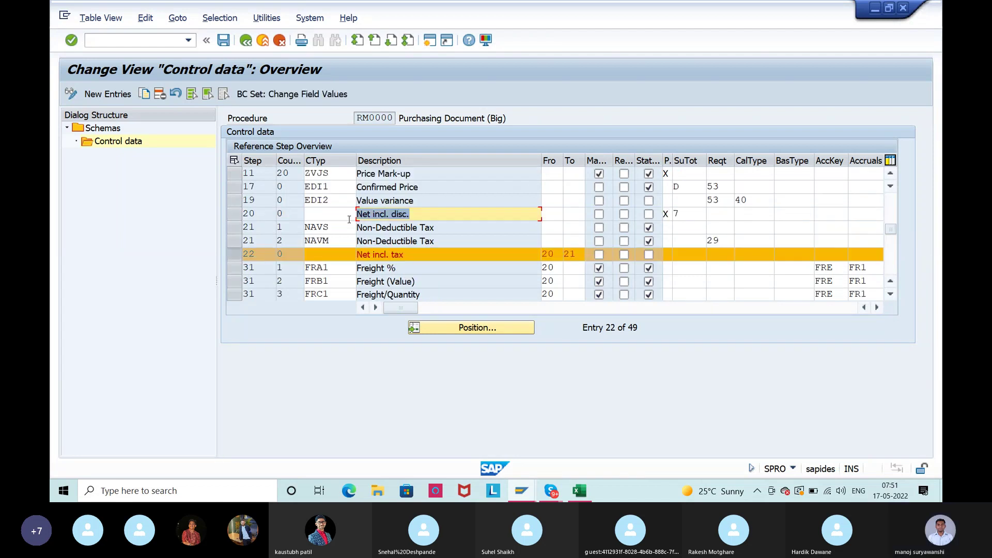
click(418, 215)
click(544, 214)
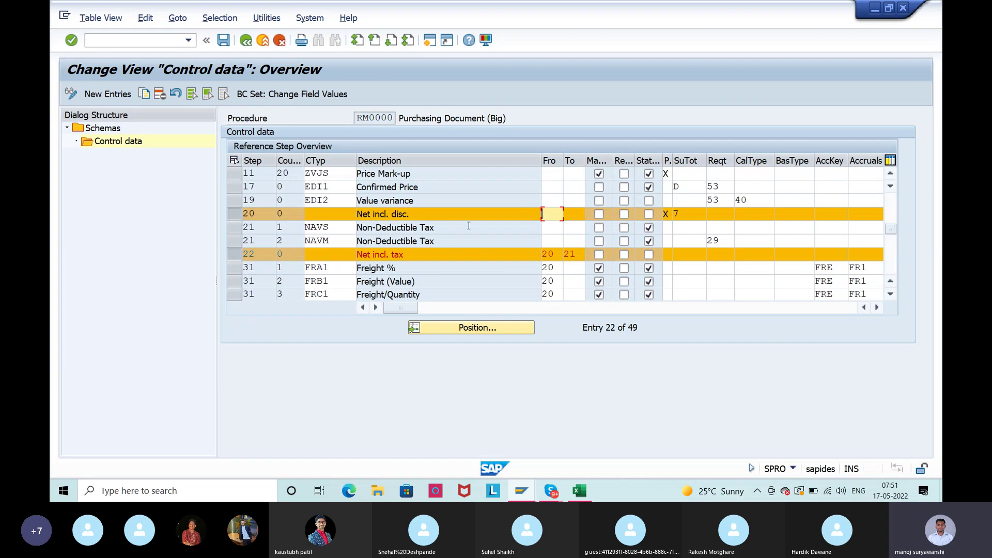
scroll(468, 226, down, 4)
scroll(468, 228, down, 2)
scroll(468, 226, up, 7)
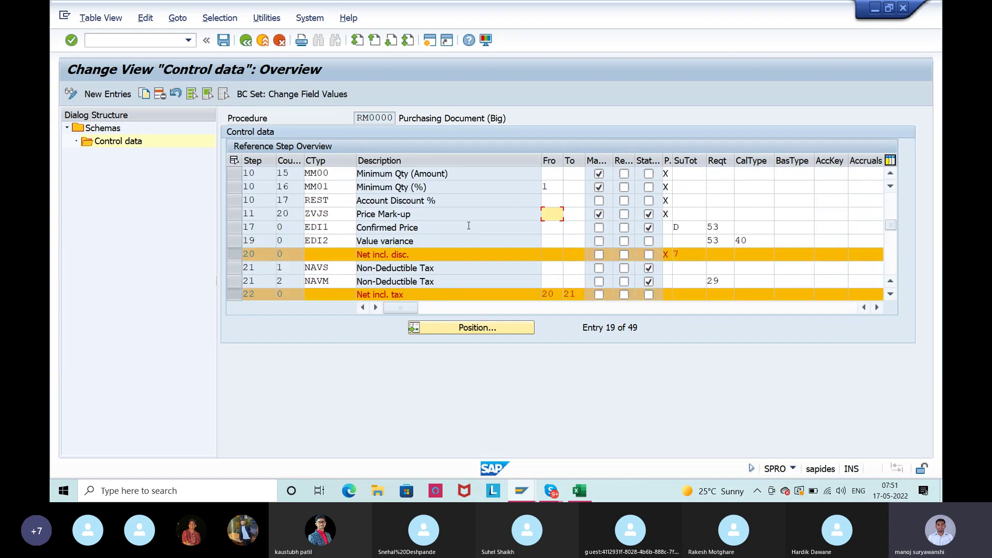
Check the from and to step references of the Net incl. tax row against Net incl. disc., and return to the first entry
scroll(469, 226, down, 1)
drag(424, 258, 359, 262)
click(360, 260)
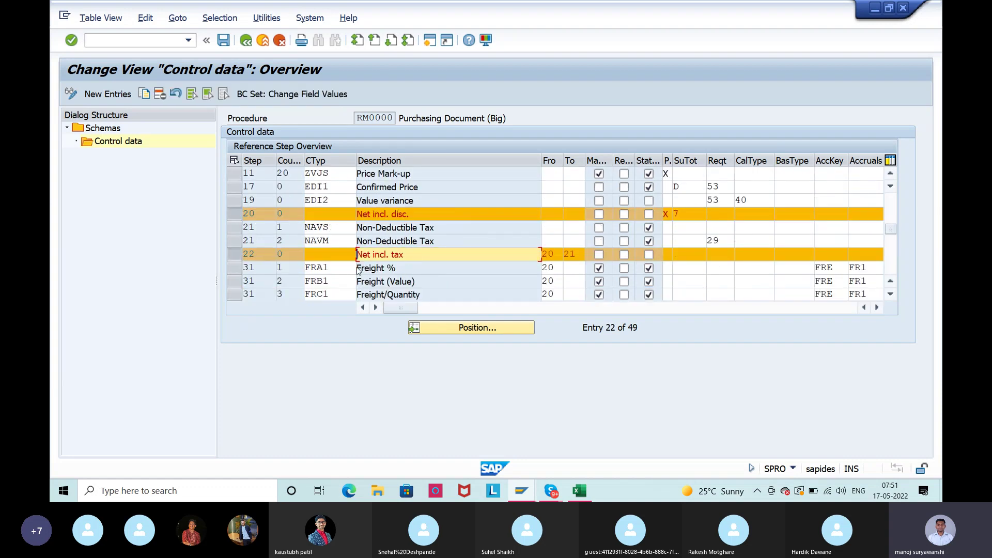
click(556, 257)
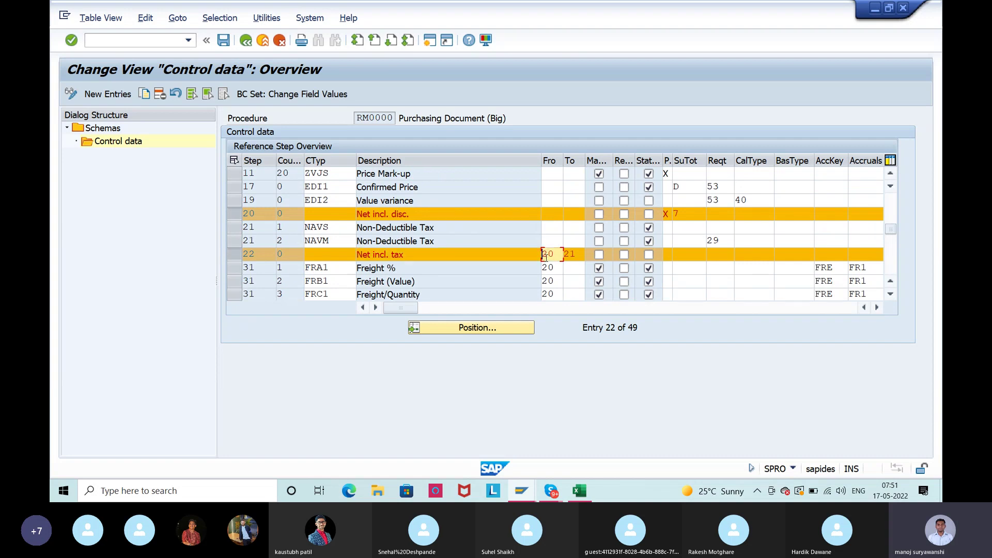
drag(581, 258, 566, 259)
click(566, 260)
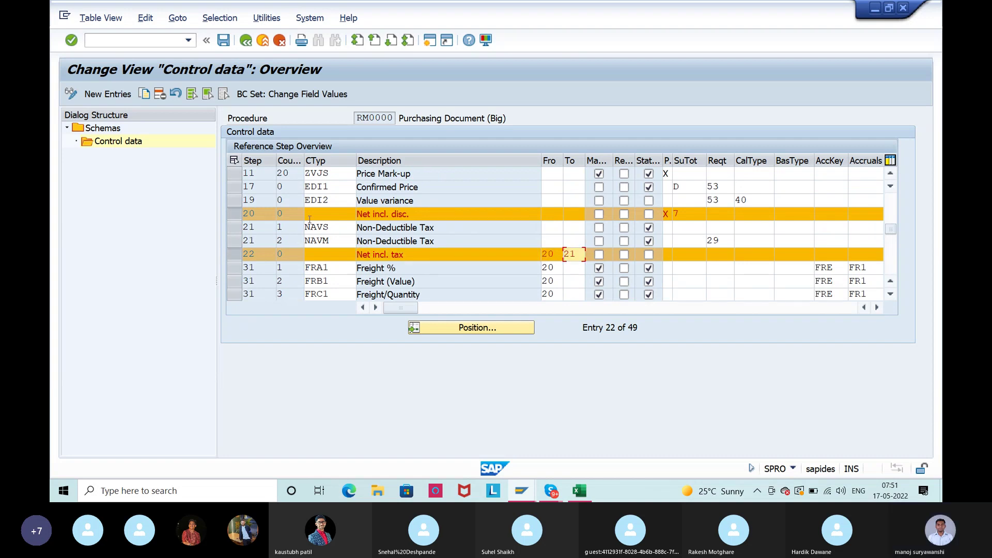
click(548, 216)
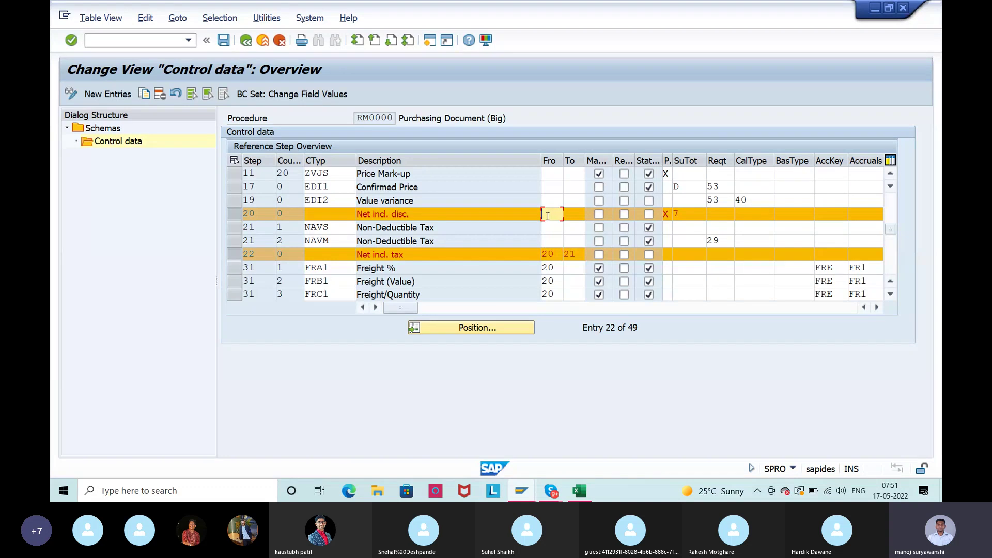
click(249, 241)
scroll(566, 244, up, 7)
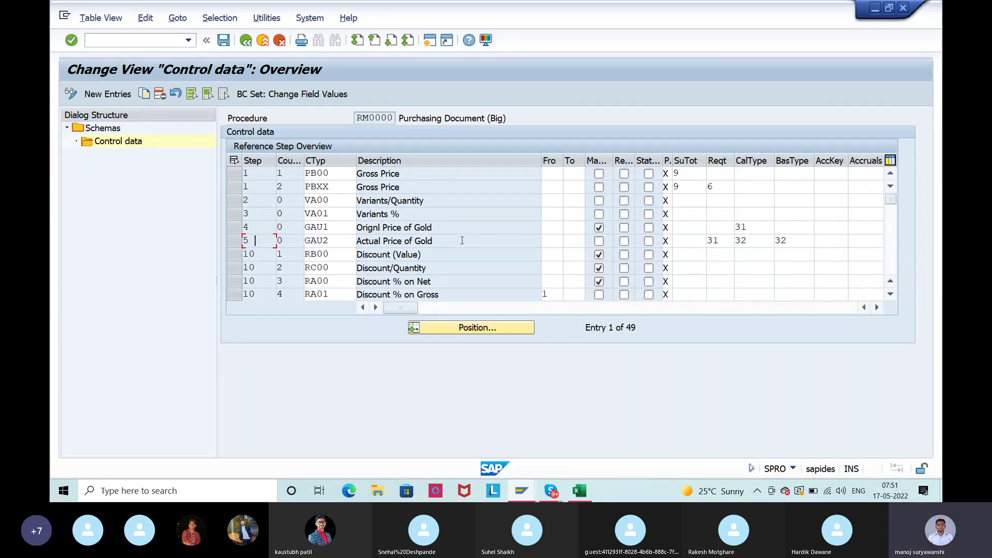
Leave the RM0000 control data, consult the pricing notes in the Excel workbook, and return to the start of the SAP schemas list
click(245, 40)
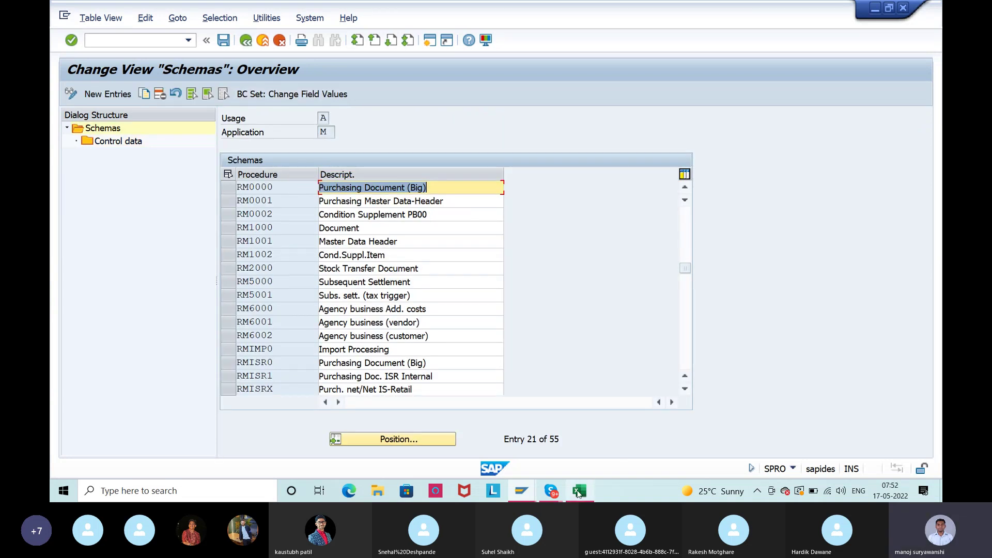
click(579, 491)
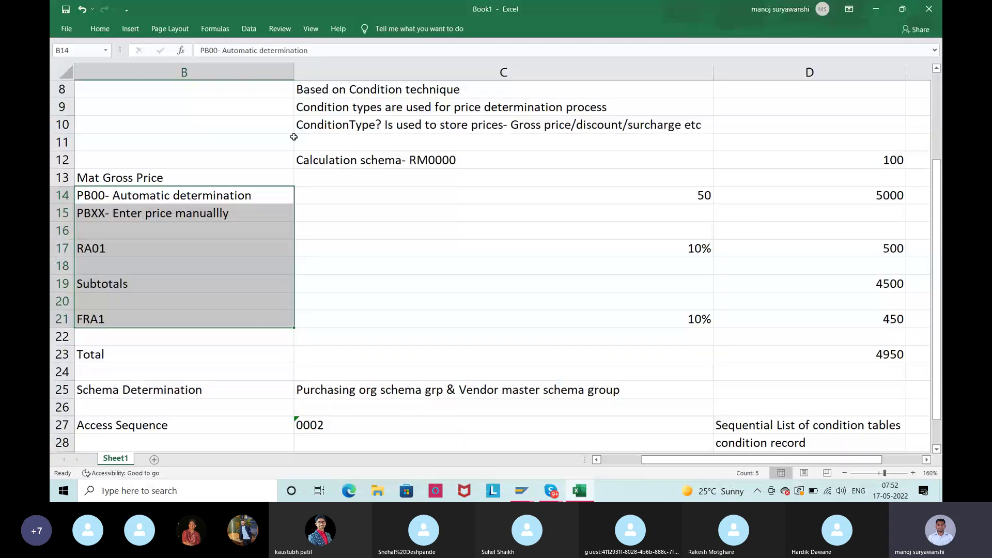
click(876, 9)
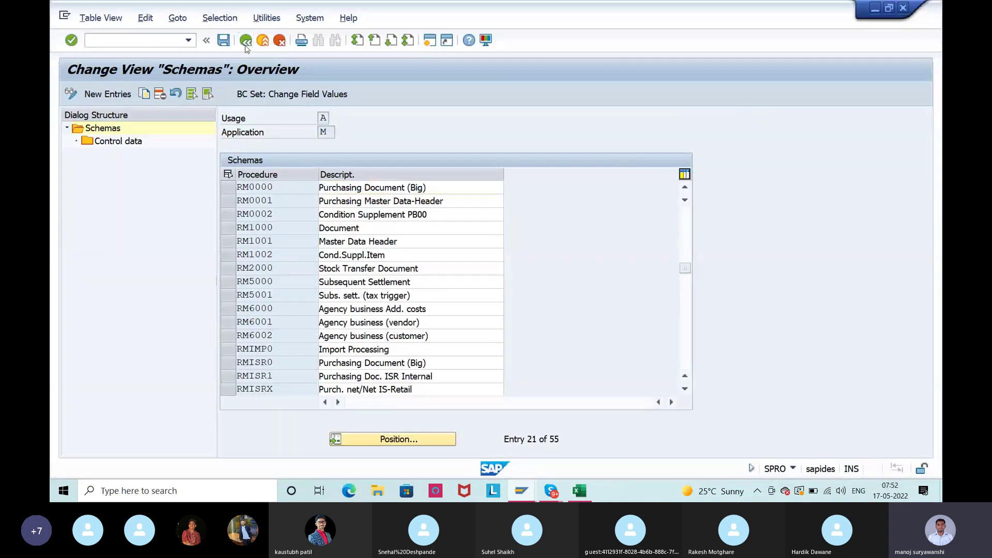
click(246, 41)
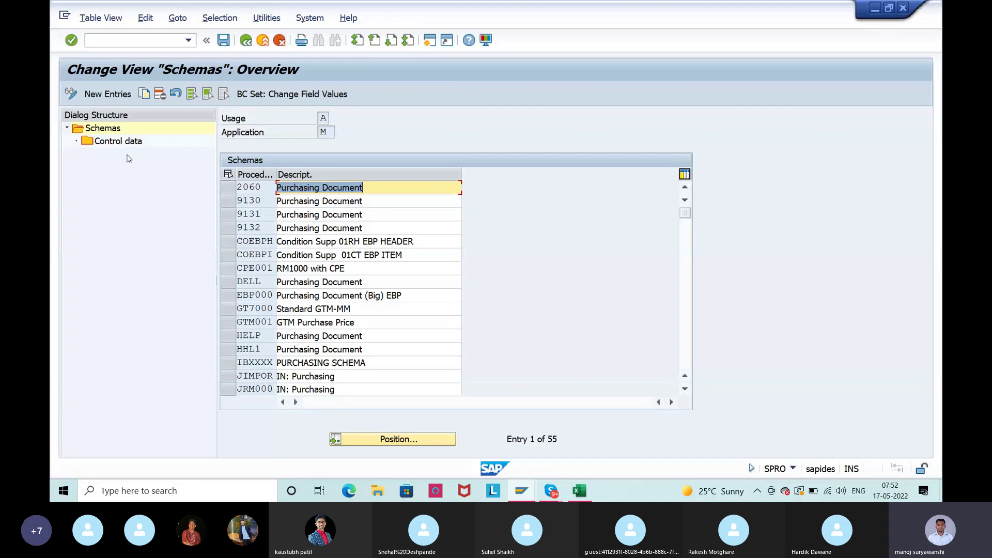
Create a new entry in the schemas list with procedure name SCIS09
click(107, 94)
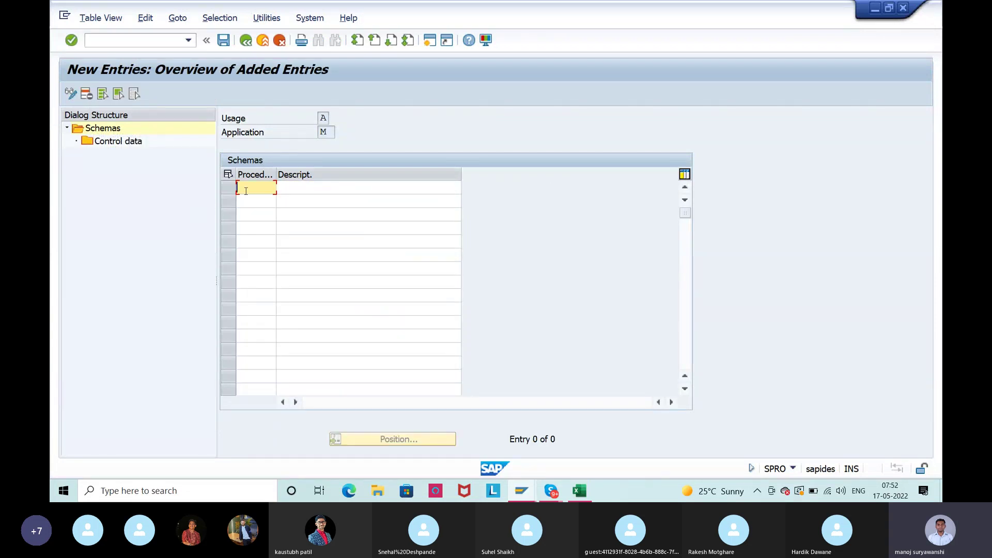
text(SCHIS))
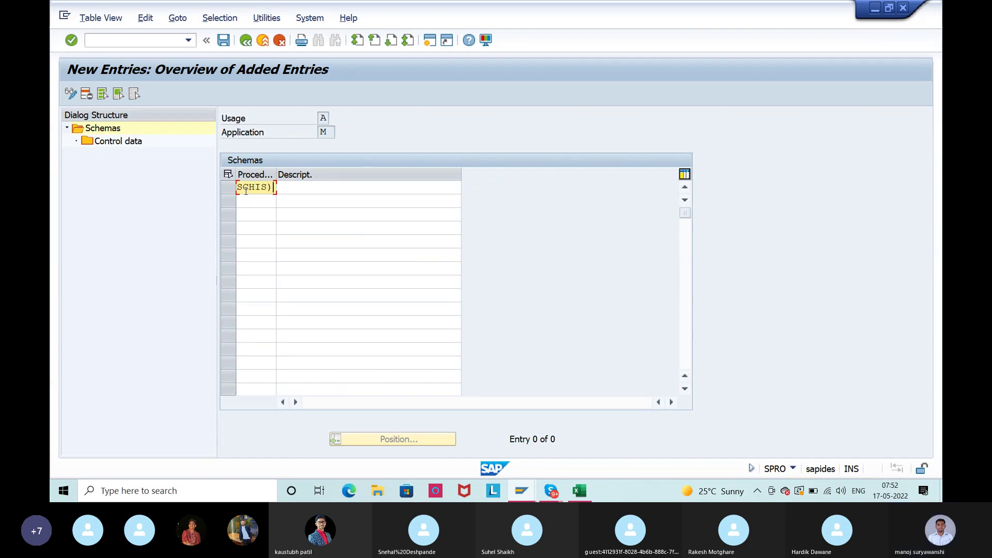
key(BackSpace)
text(0)
key(BackSpace)
key(BackSpace)
key(BackSpace)
key(BackSpace)
key(BackSpace)
text(CIS09)
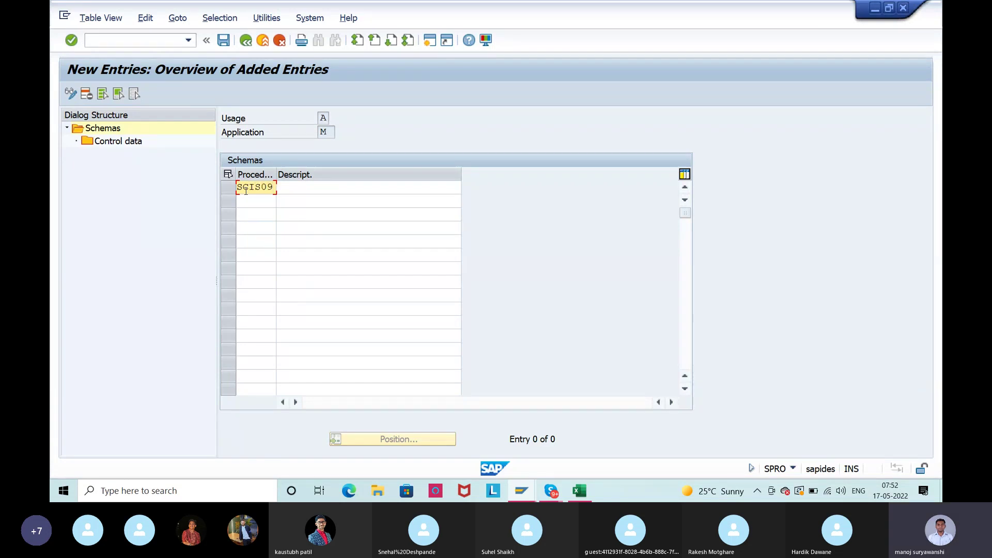
key(Return)
Give schema SCIS09 the description "Pricing schema IS09" and save it
click(313, 189)
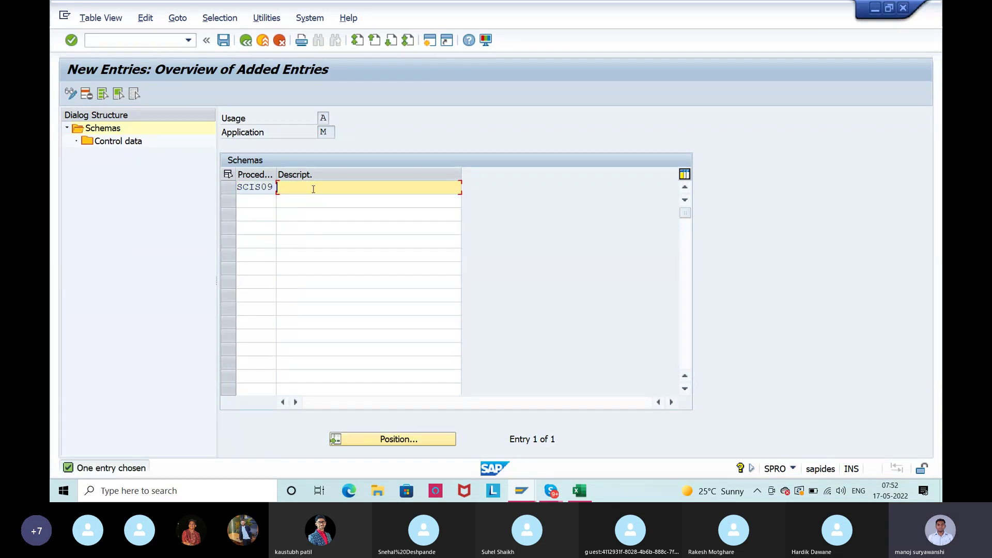
text(Pricing schema IS09)
key(Return)
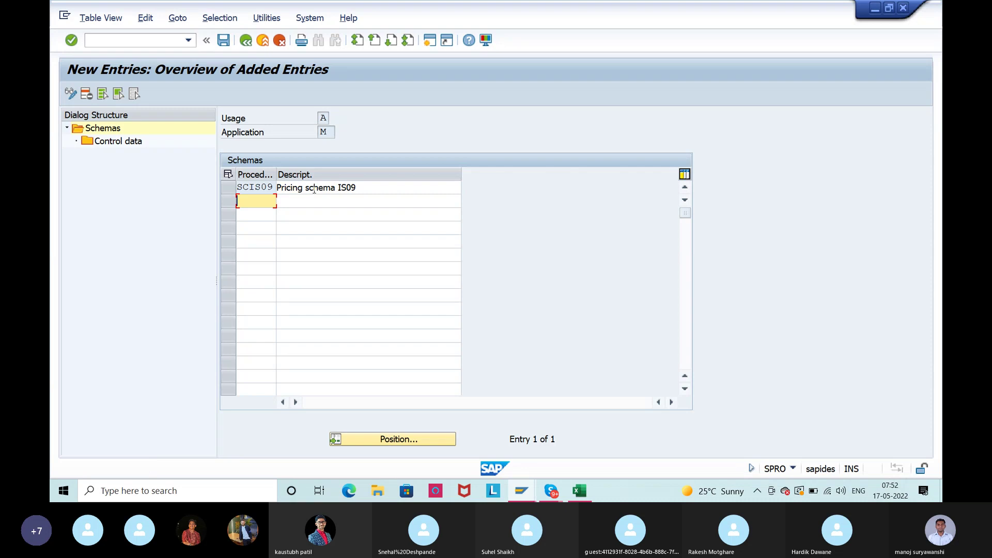
click(223, 40)
click(329, 238)
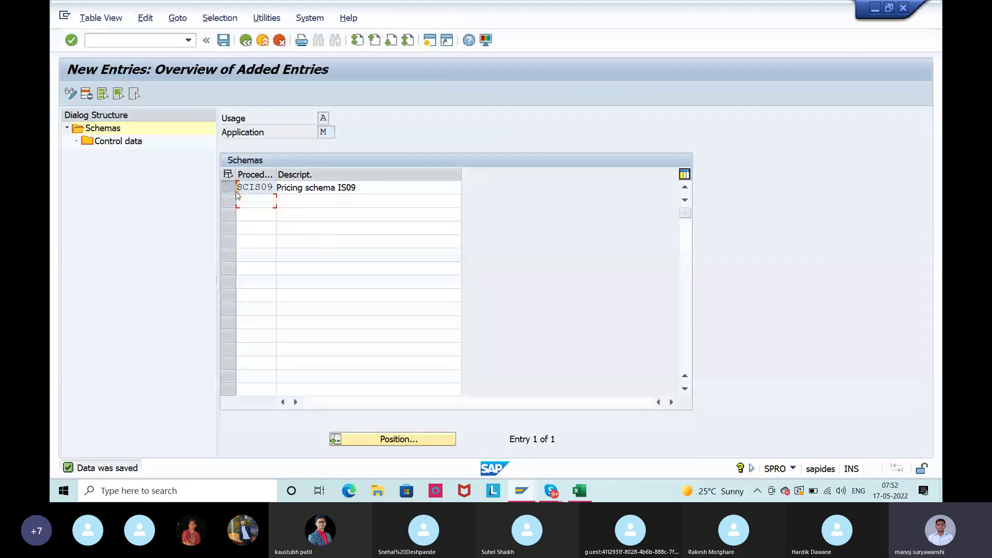
Open the control data of schema SCIS09, start new entries and enter step 1 in the first row
click(230, 189)
double_click(105, 142)
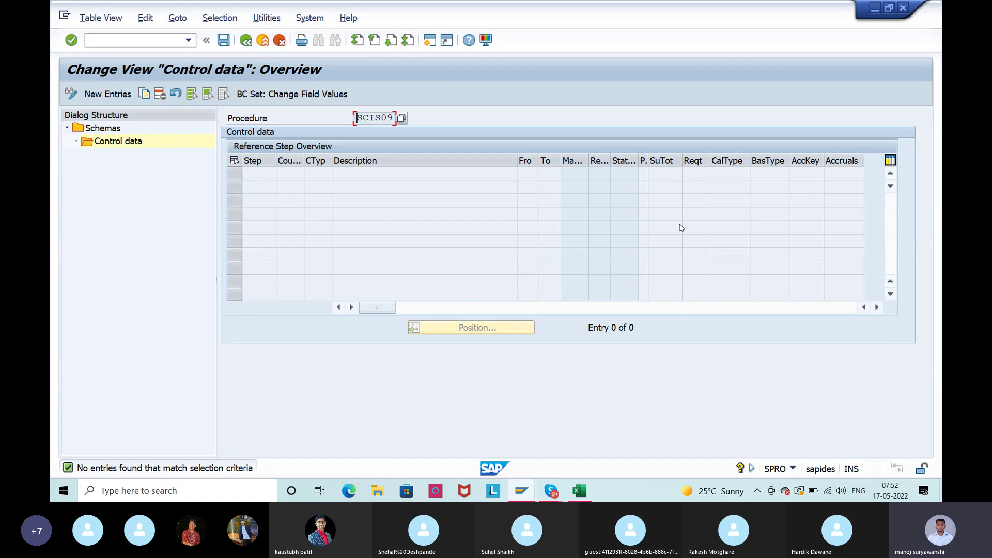
click(107, 95)
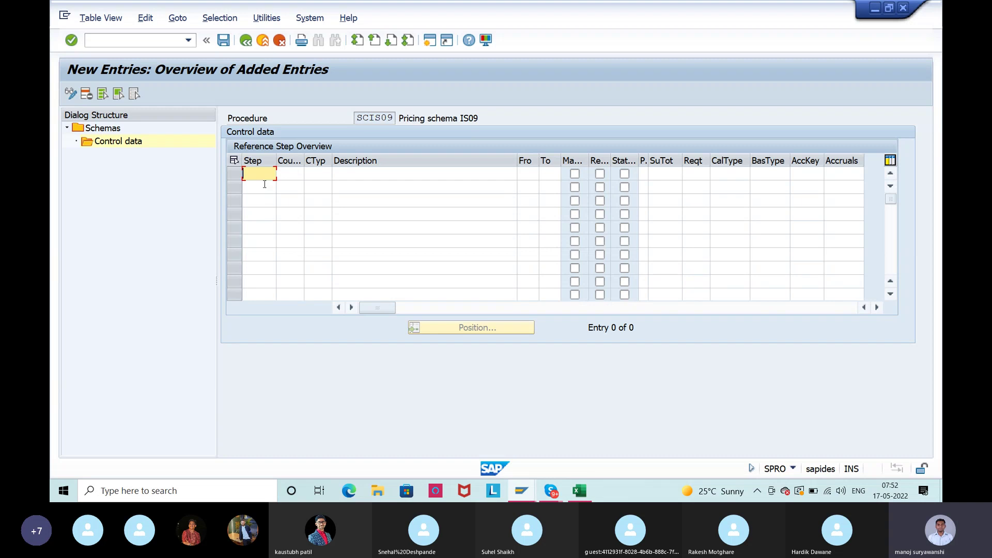
text(1)
key(Tab)
click(265, 175)
click(250, 202)
click(257, 173)
click(296, 173)
click(293, 176)
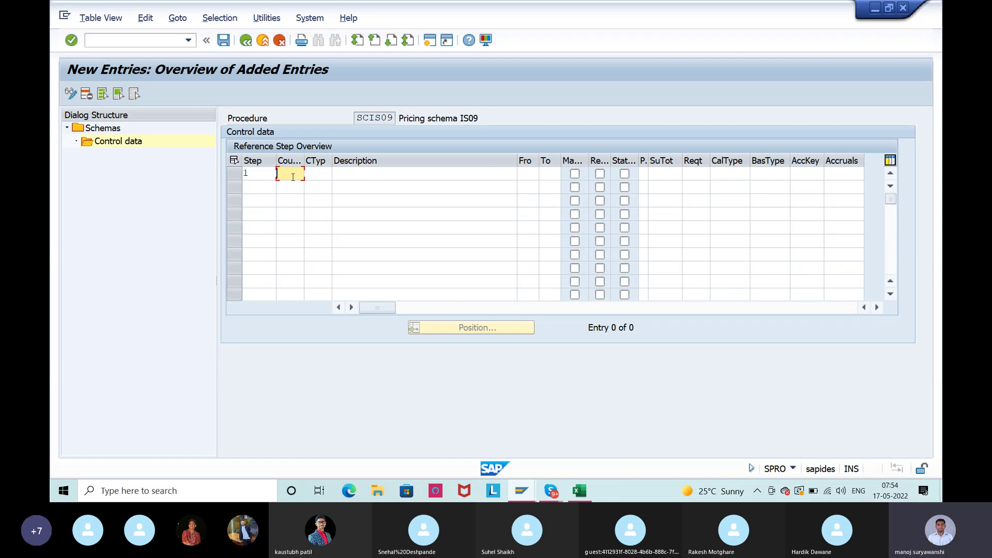
Assign condition type PB00 and counter 1 to the first control data row and confirm the entry
click(316, 174)
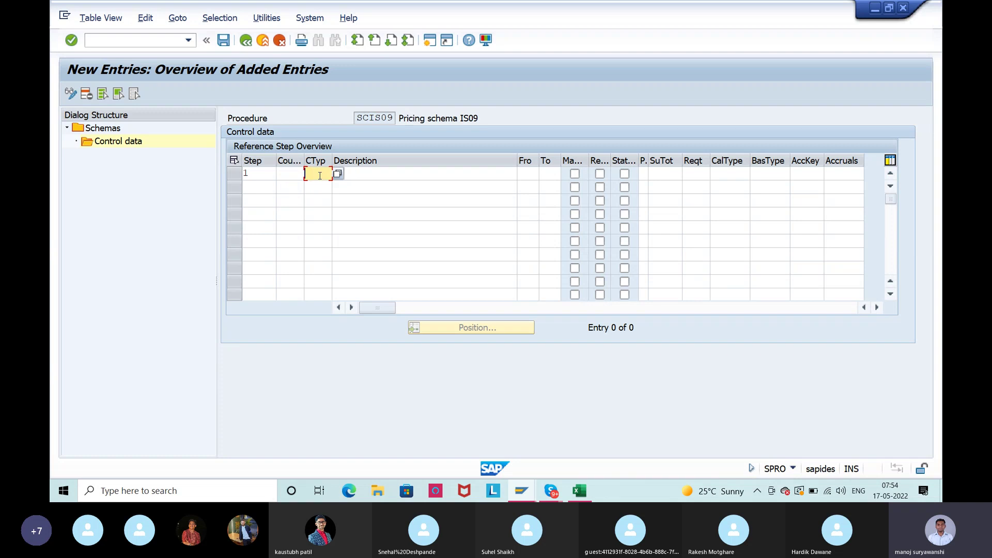
text(PB00)
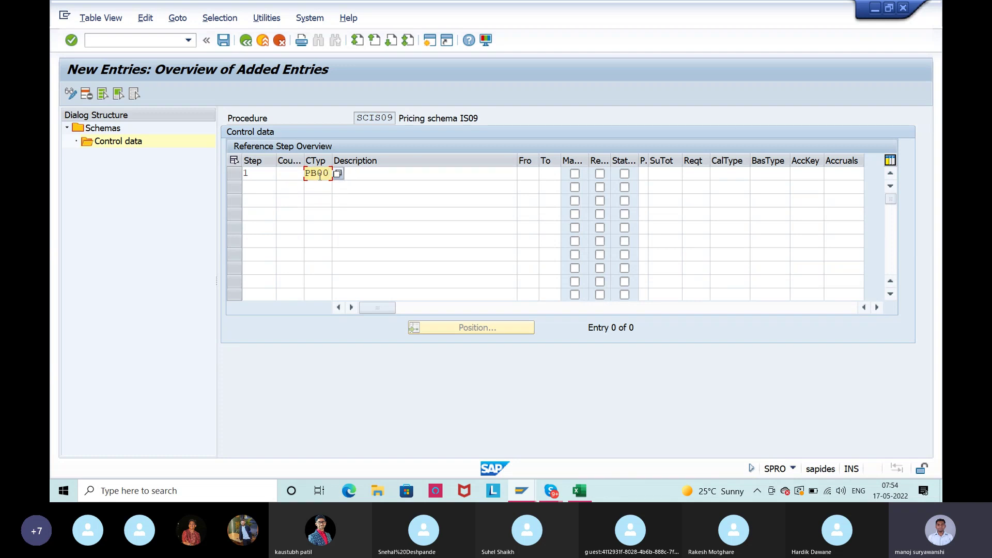
key(shift+Tab)
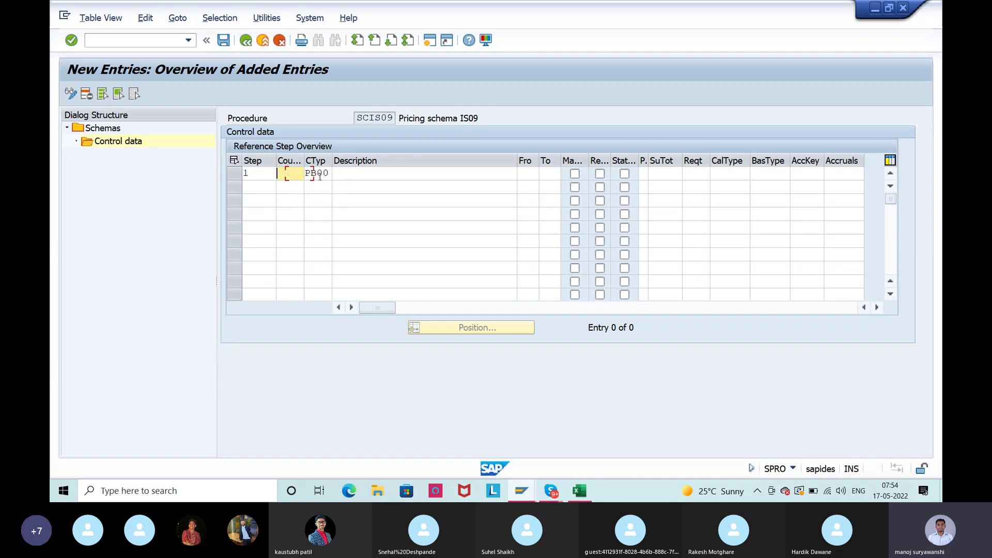
text(1)
key(Tab)
key(Tab)
key(Tab)
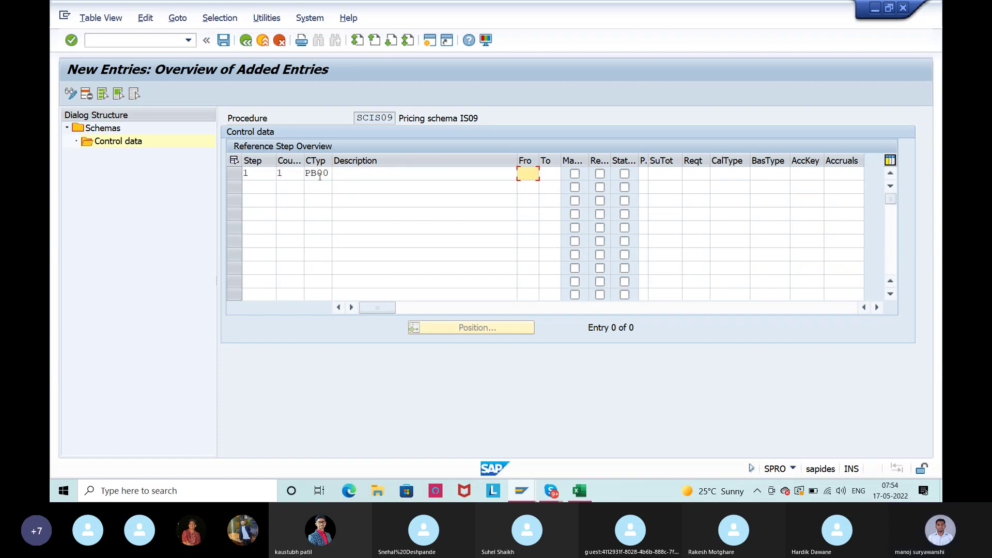
key(Return)
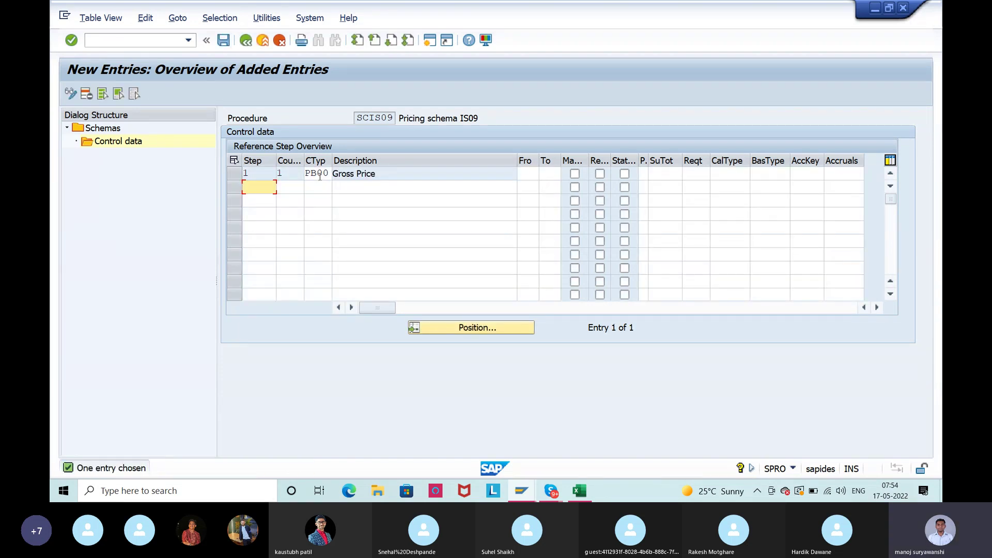
Enter step 1 with counter 2 in the second control data row of schema SCIS09
click(267, 174)
click(277, 175)
click(251, 189)
text(1)
key(Tab)
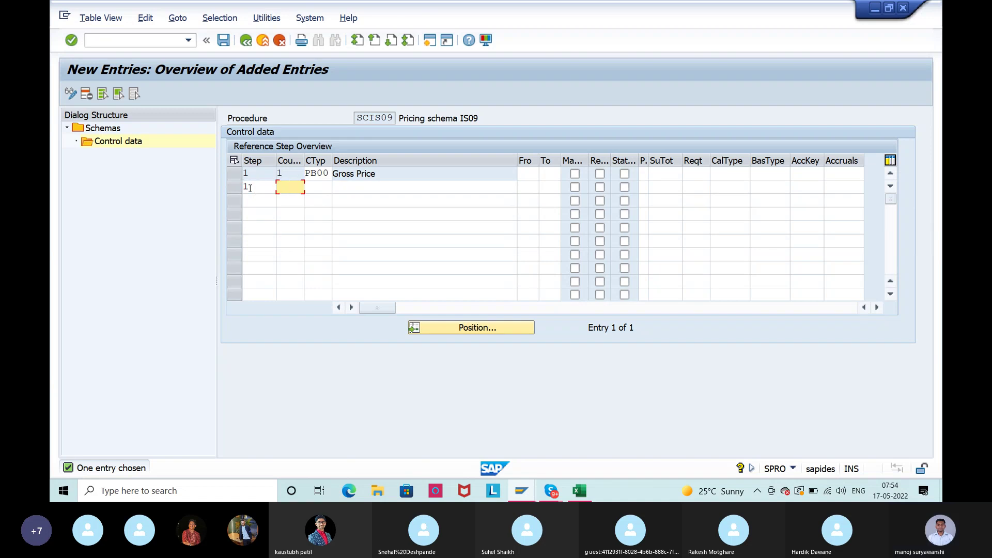
text(2)
key(Tab)
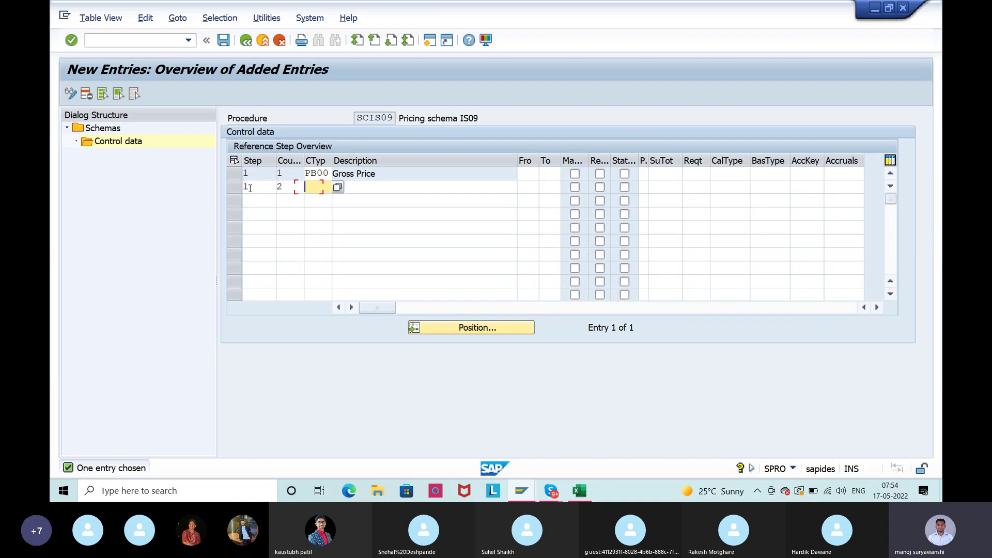
Assign condition type PBXX to the second control data row and confirm the entry
text(PB)
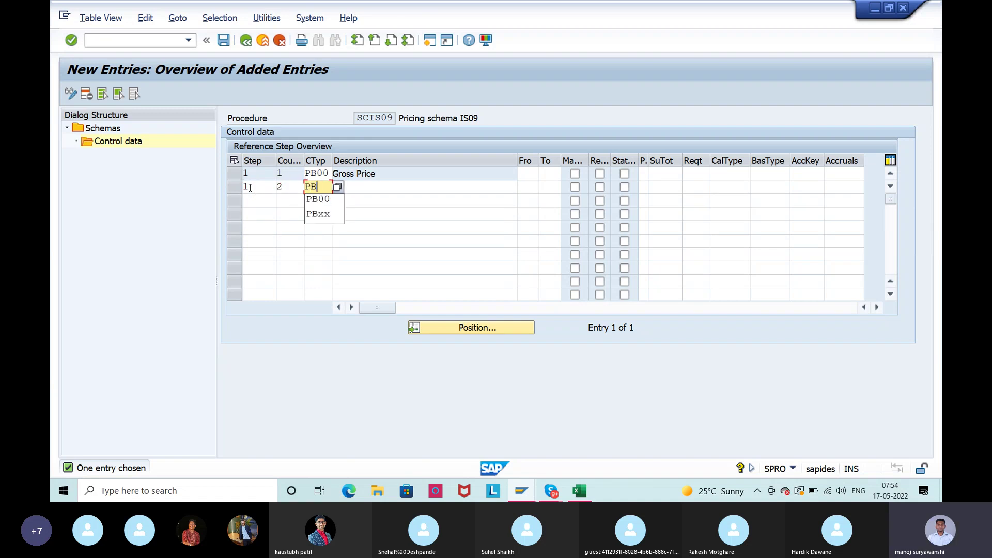
click(250, 188)
key(Tab)
key(Tab)
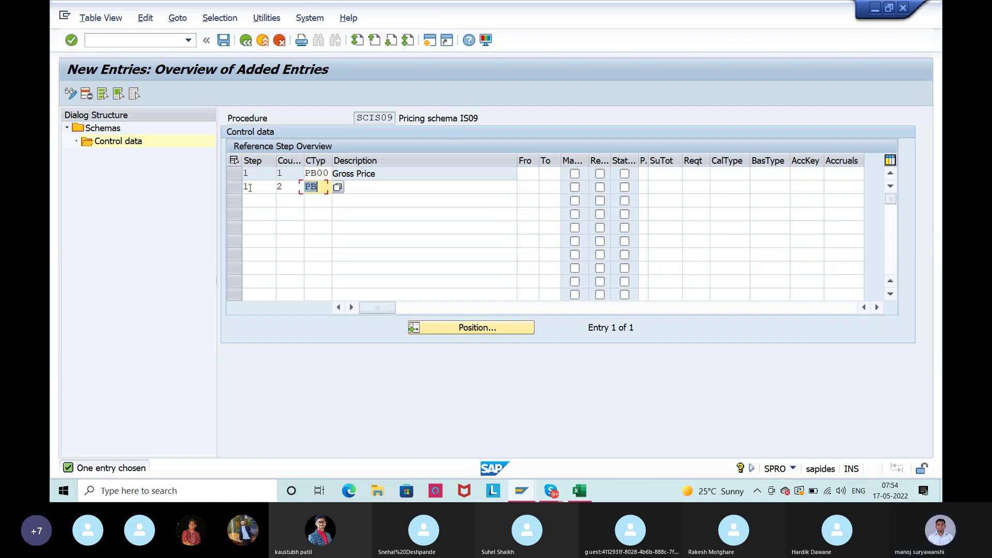
text(PBxx)
key(Return)
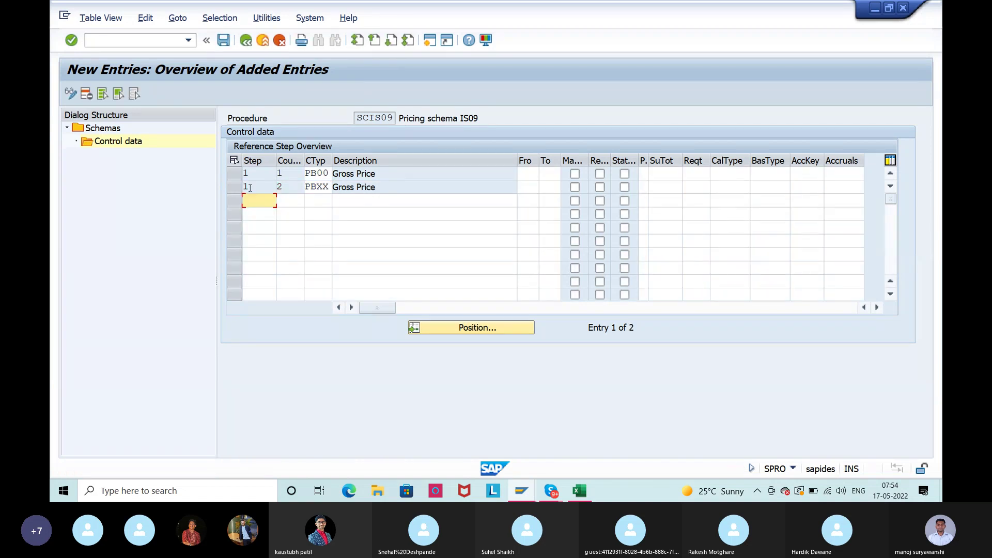
Examine the condition types, descriptions and shared step number of the PB00 and PBXX rows
click(242, 188)
click(241, 174)
click(309, 174)
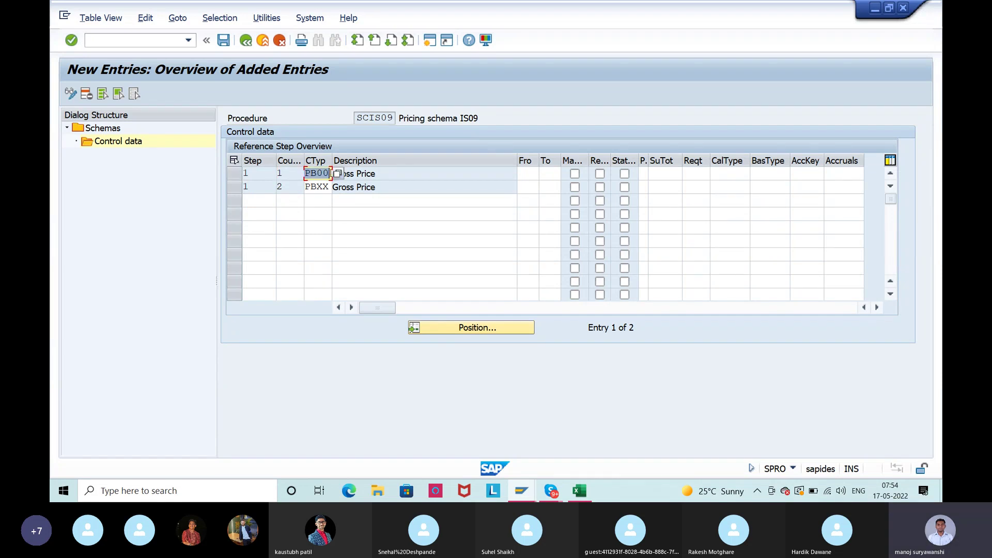
click(307, 186)
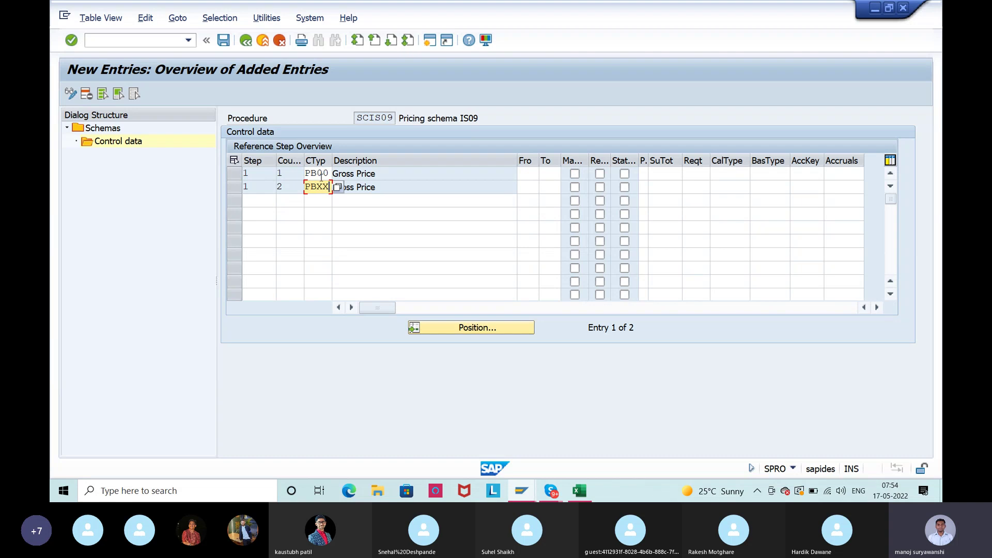
drag(386, 174, 332, 194)
click(384, 191)
click(332, 194)
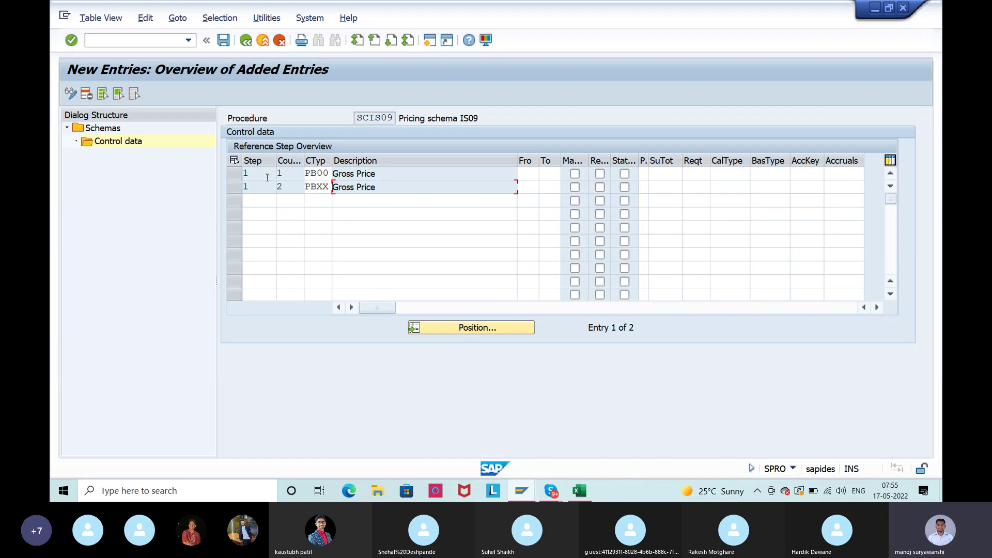
click(309, 171)
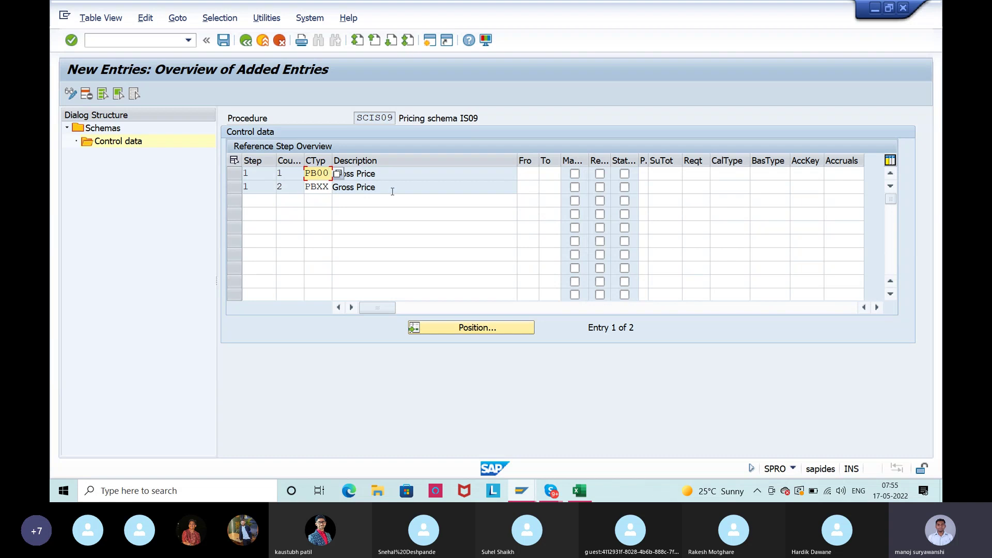
click(246, 173)
double_click(246, 187)
click(243, 187)
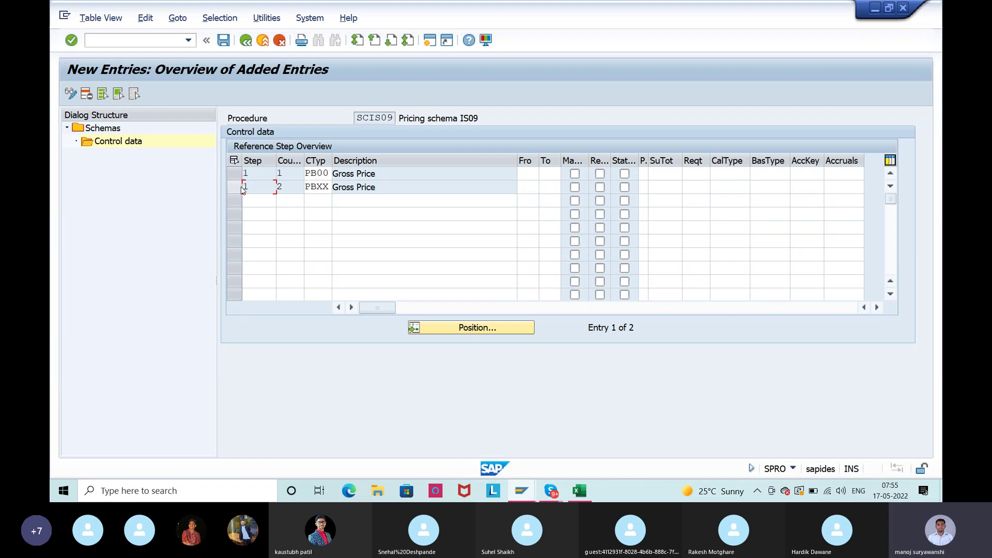
Compare the step and counter values of the two gross price rows and look at their From and To columns
click(380, 174)
click(245, 173)
click(287, 173)
click(281, 187)
click(537, 177)
click(537, 195)
click(405, 174)
click(407, 187)
click(528, 190)
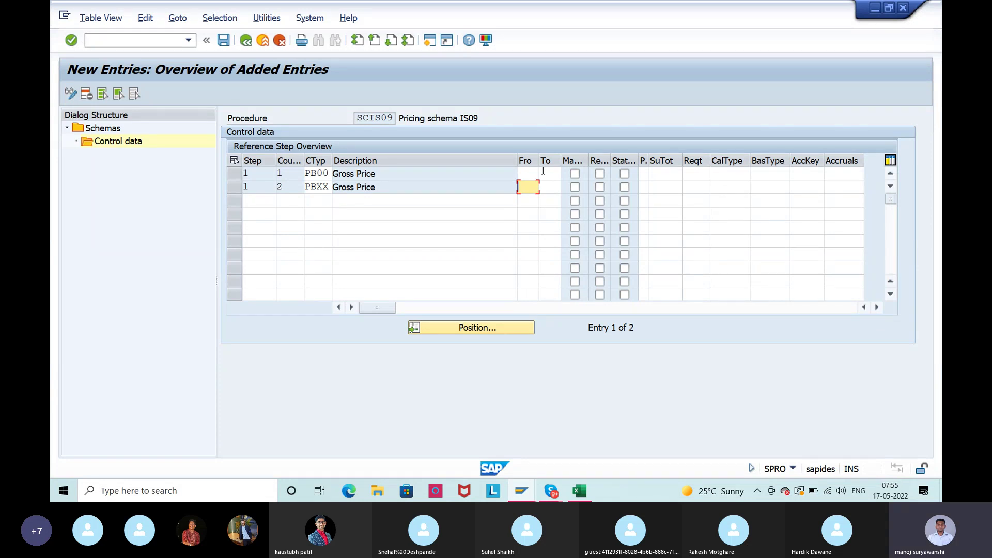
Switch to the Excel notes, check the RA01 entry in the price example and return to SAP
click(579, 490)
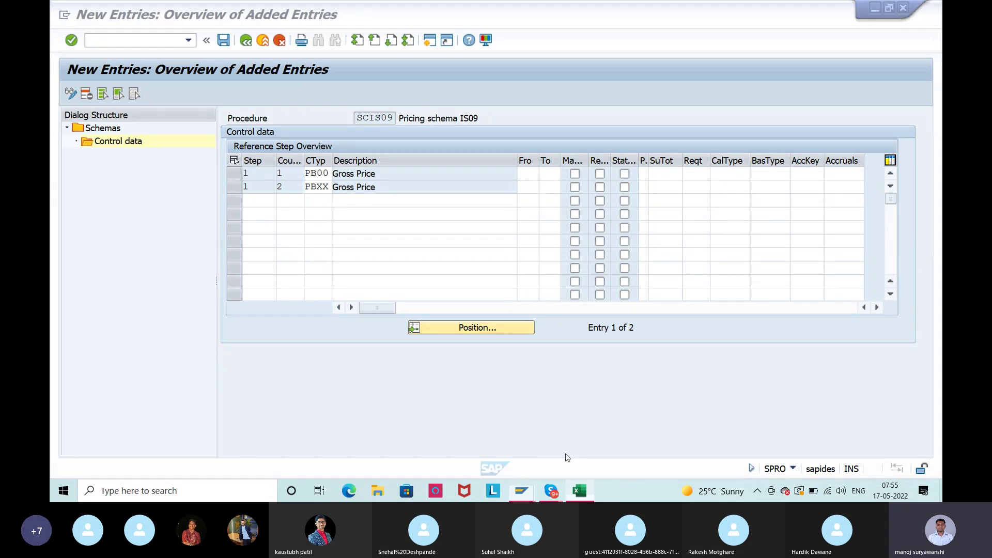
click(140, 251)
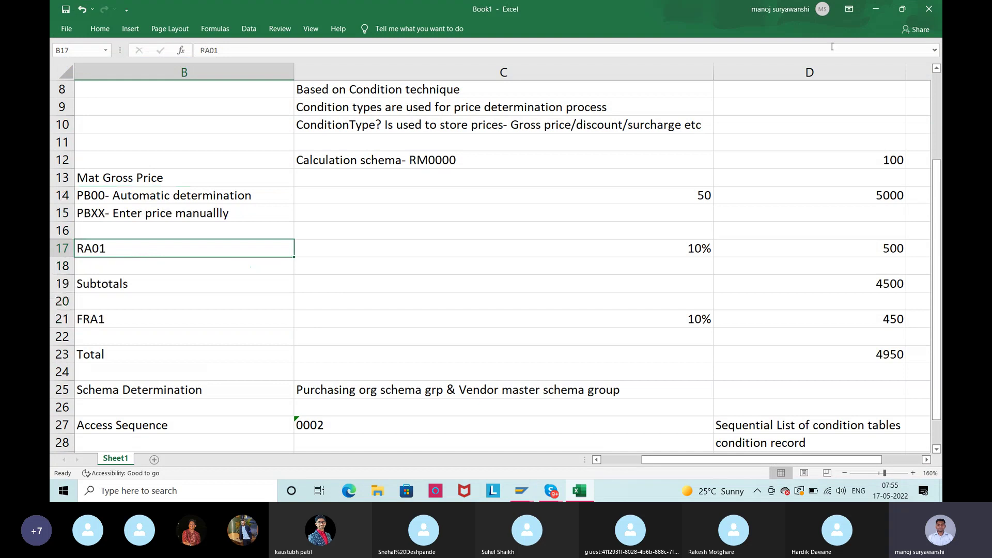
click(876, 9)
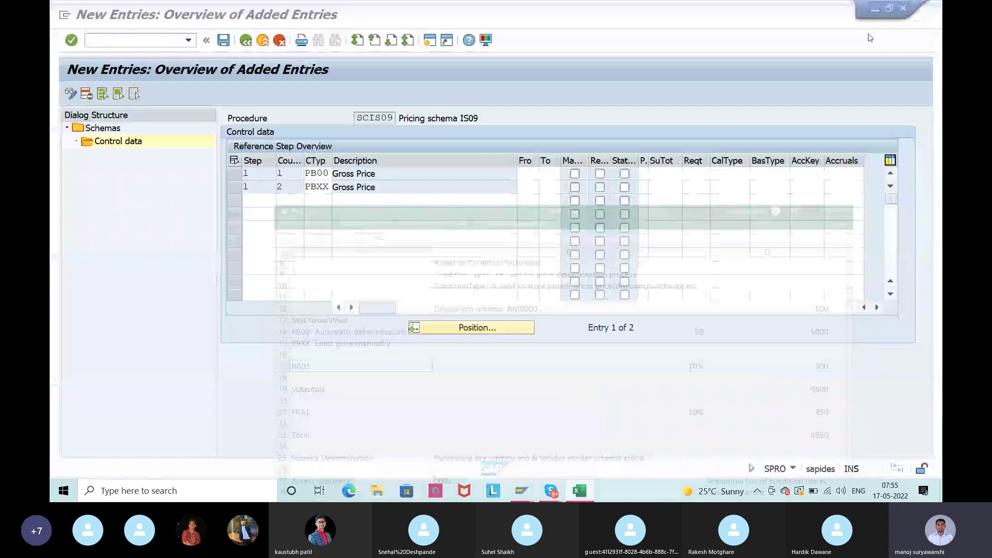
click(255, 215)
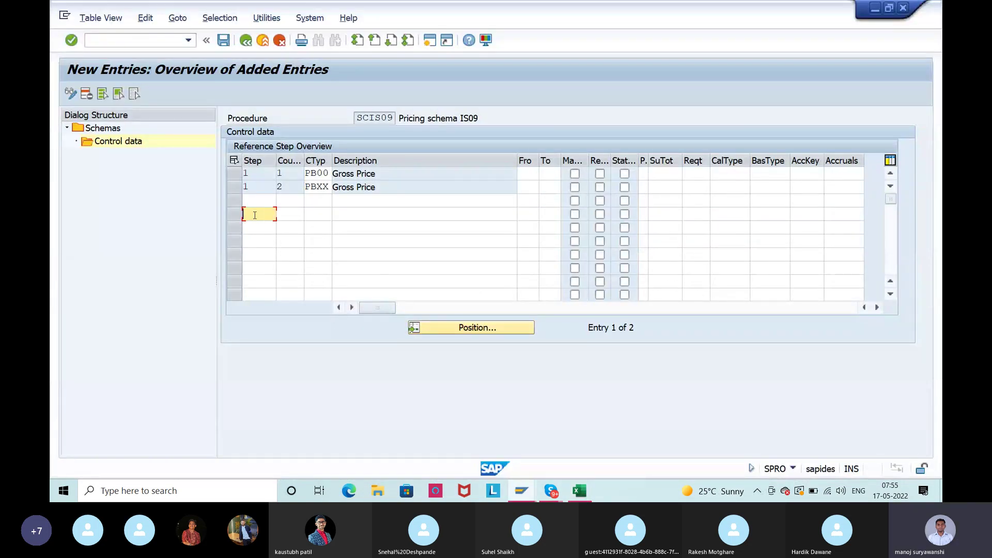
text(5)
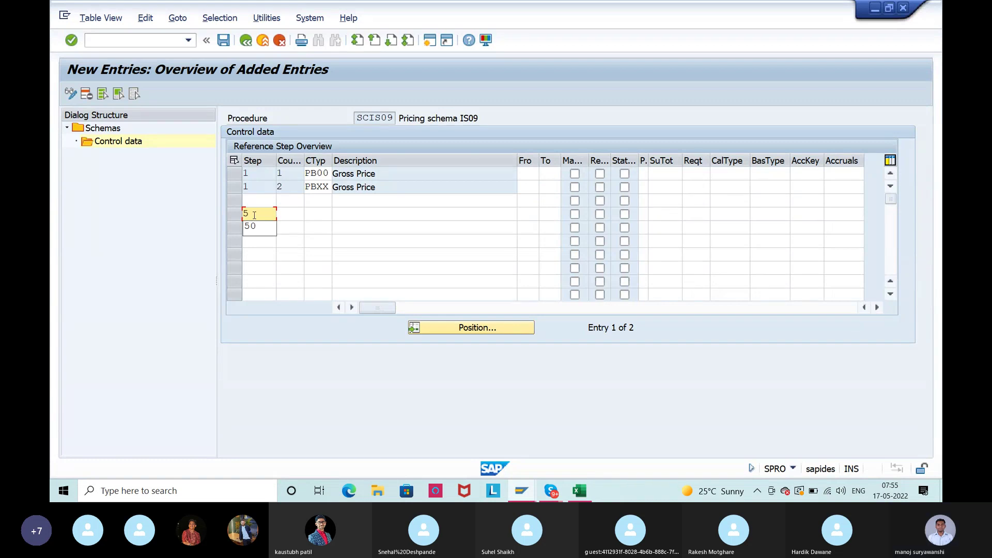
key(BackSpace)
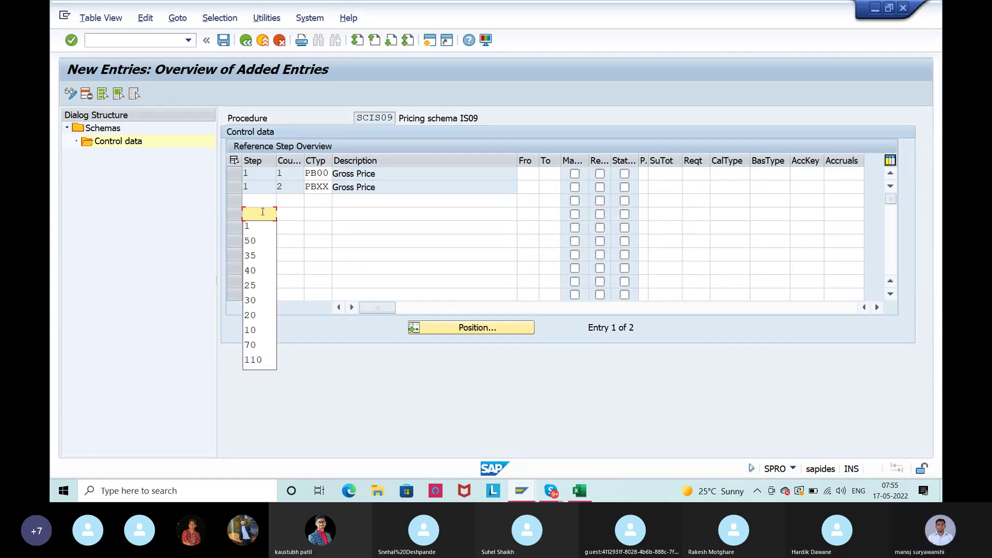
Enter step 5 with condition type RA01 in the third control data row and confirm the entry
click(257, 203)
text(5)
key(Tab)
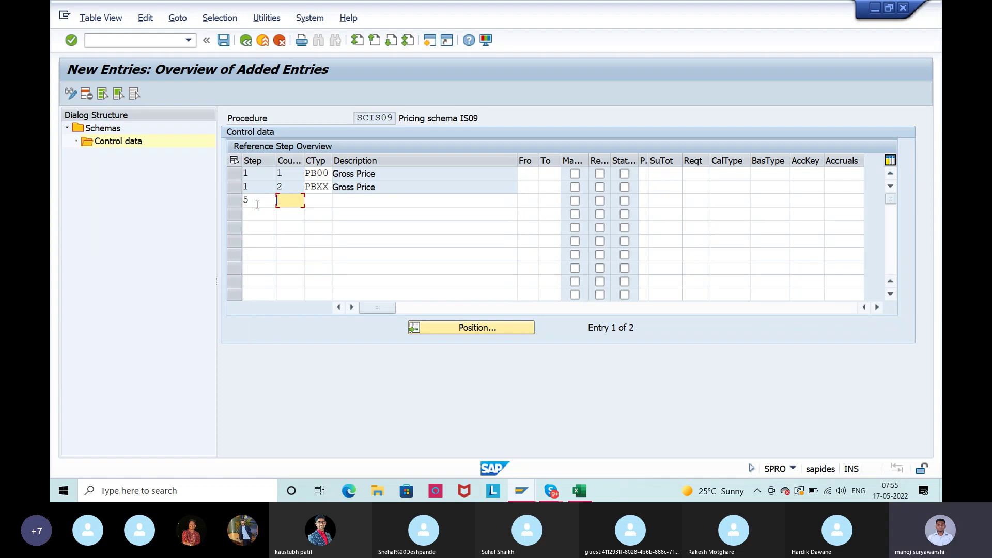
key(Tab)
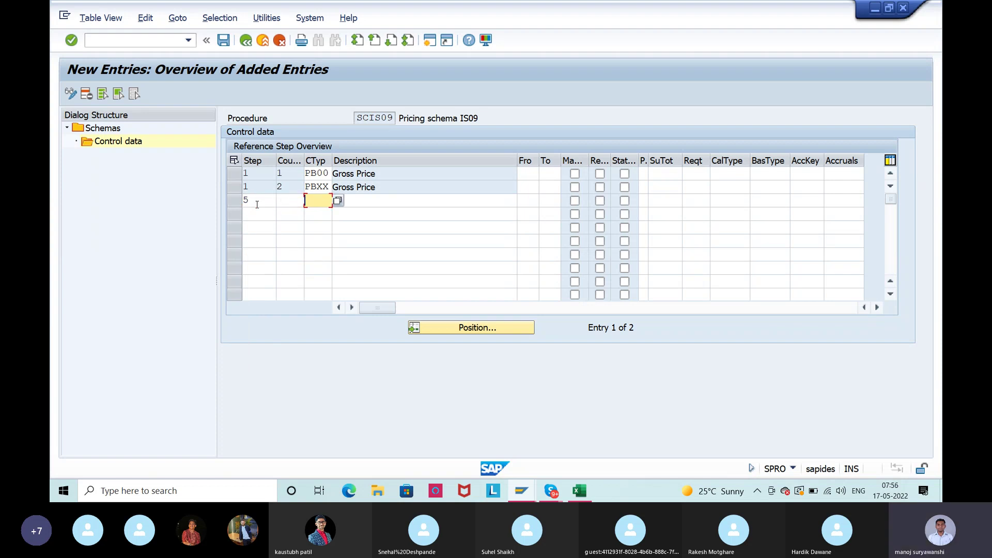
text(ra01)
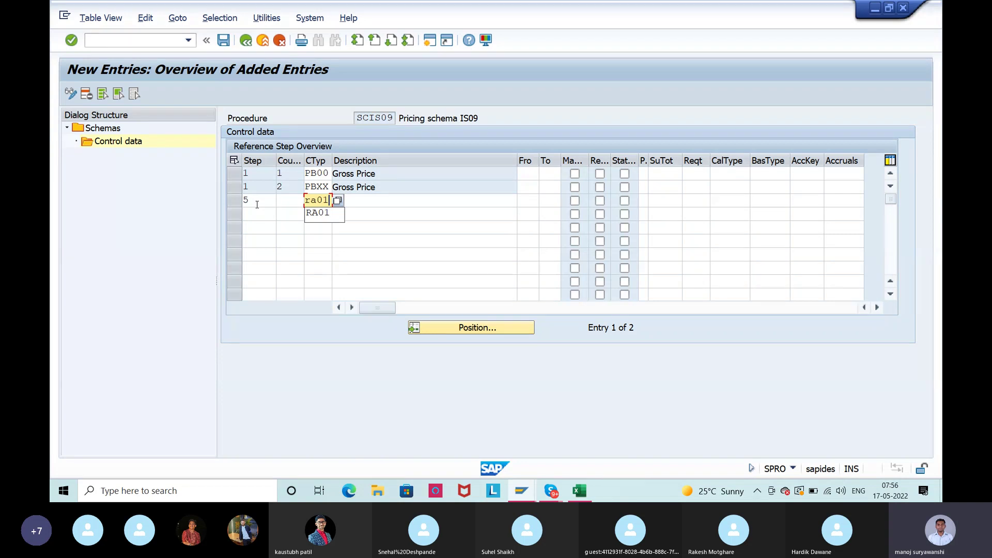
key(Return)
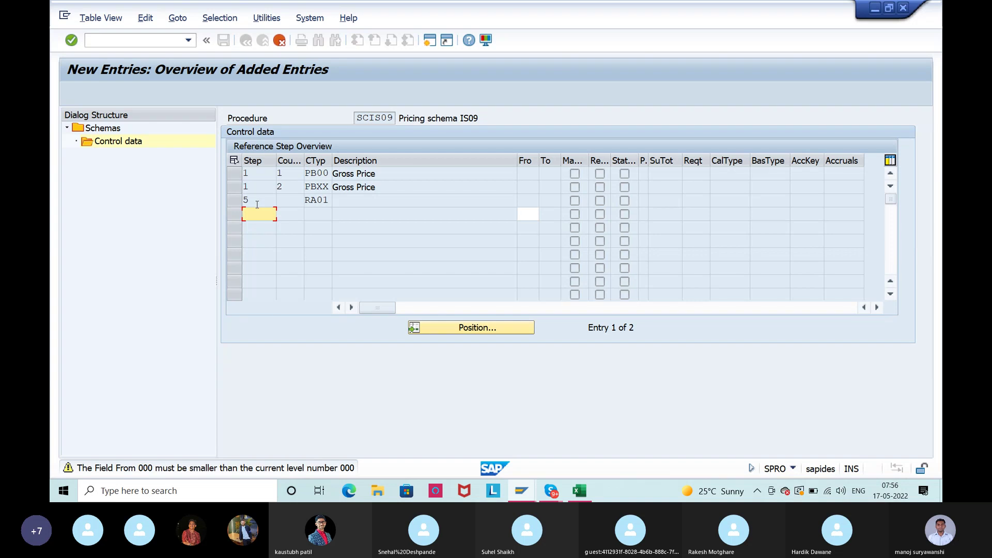
key(Return)
key(Return)
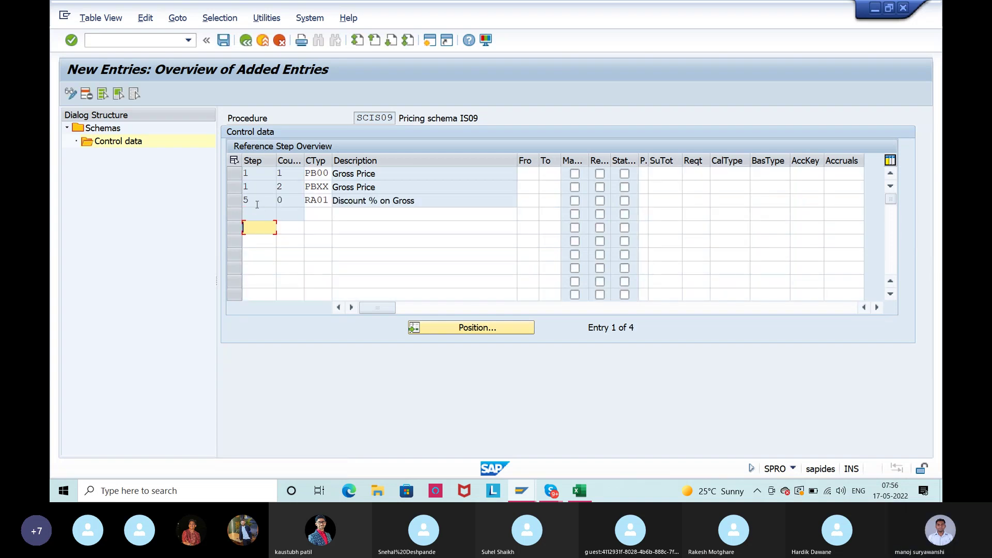
Delete the blank control data entry below the RA01 row
click(234, 214)
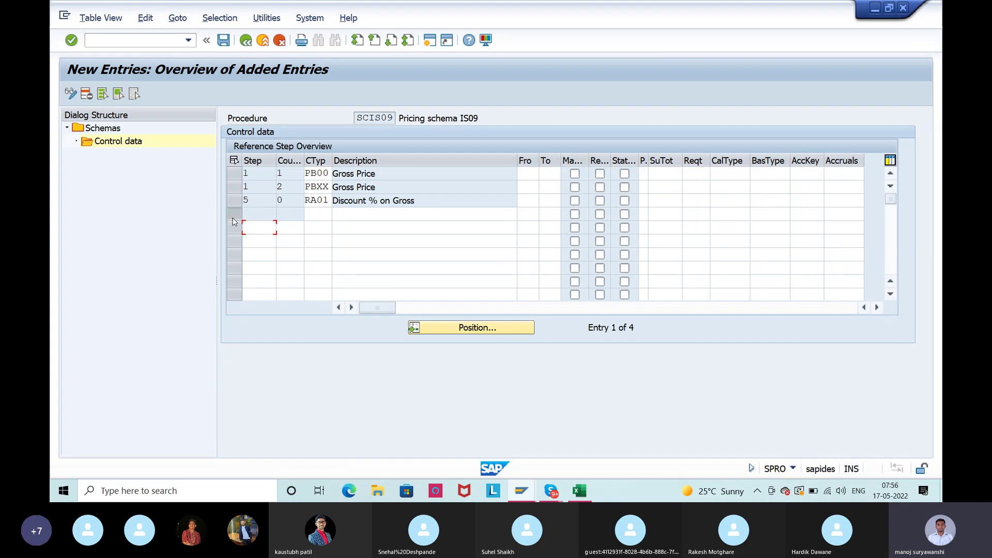
click(86, 95)
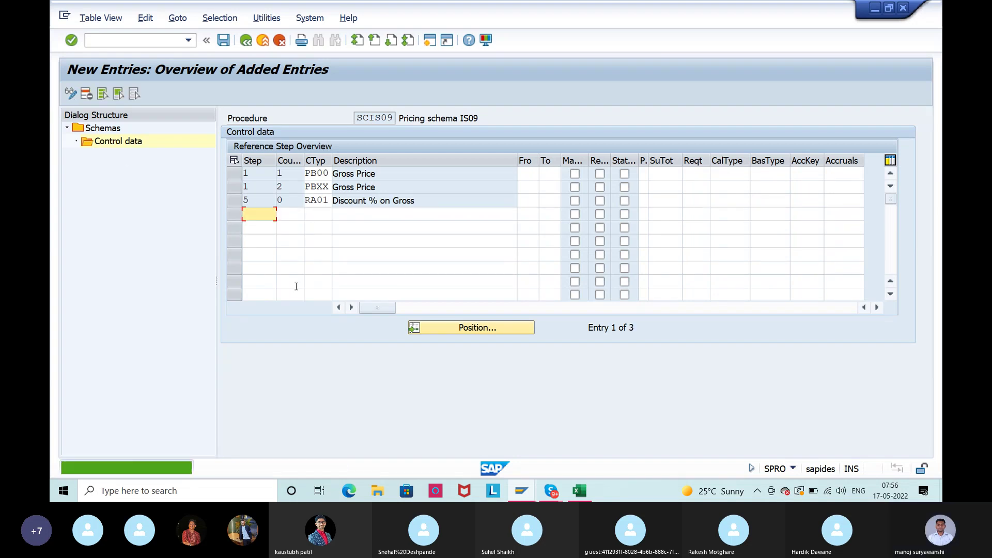
Review the description of the RA01 row and switch to the Excel notes showing the price calculation
drag(435, 200, 313, 220)
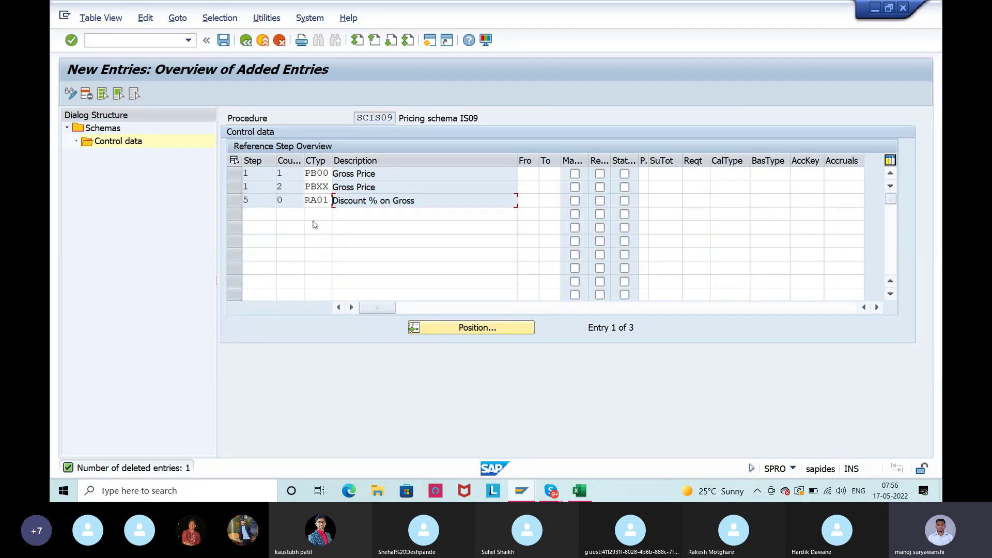
drag(440, 201, 328, 213)
key(alt+Tab)
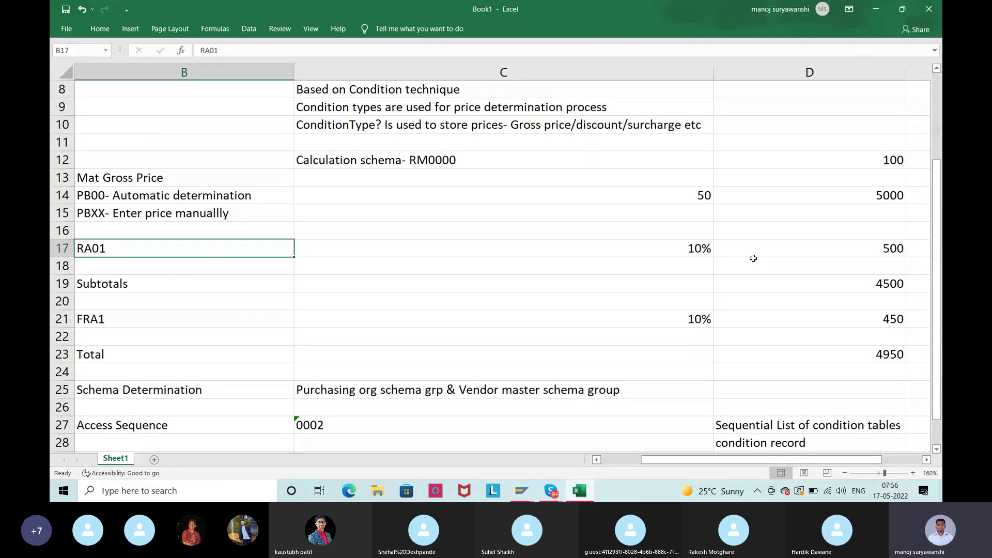
Examine how the PB00 gross price and the RA01 10% discount amounts are calculated in the pricing example
click(690, 251)
click(707, 195)
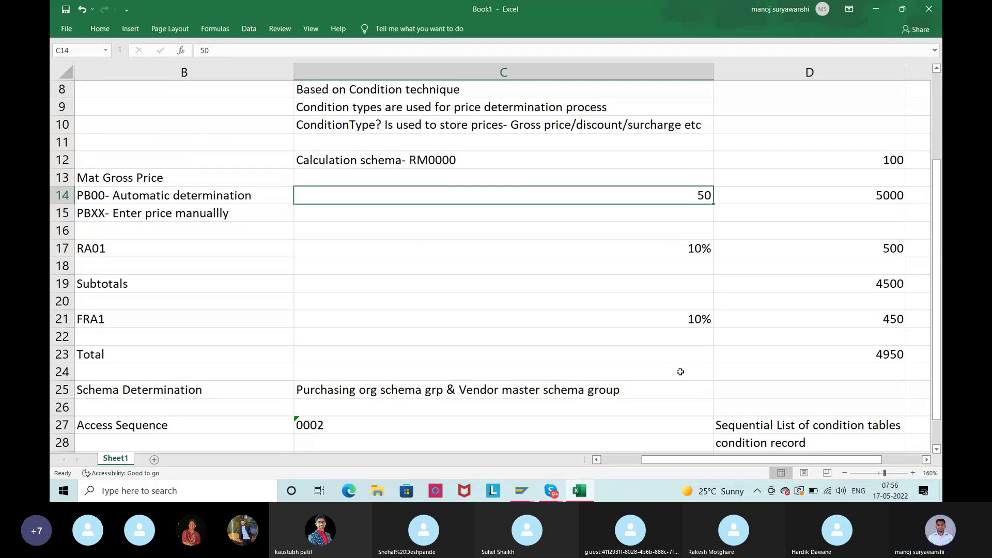
click(779, 195)
click(665, 256)
click(825, 246)
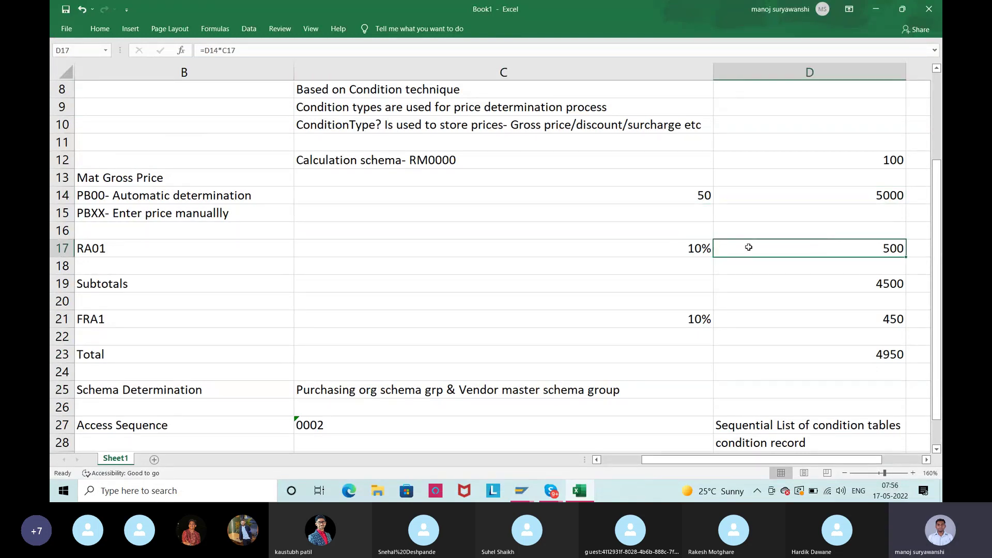
click(133, 256)
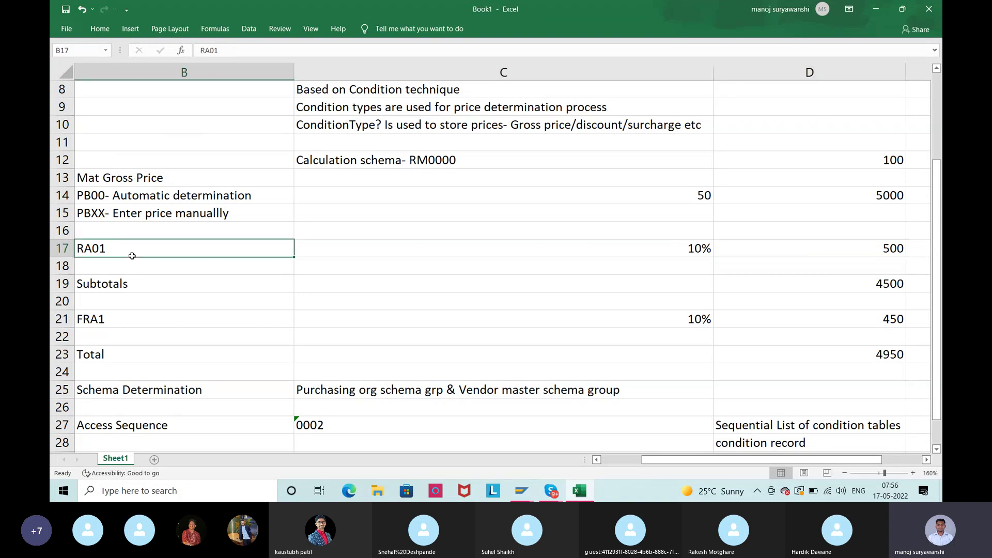
click(646, 252)
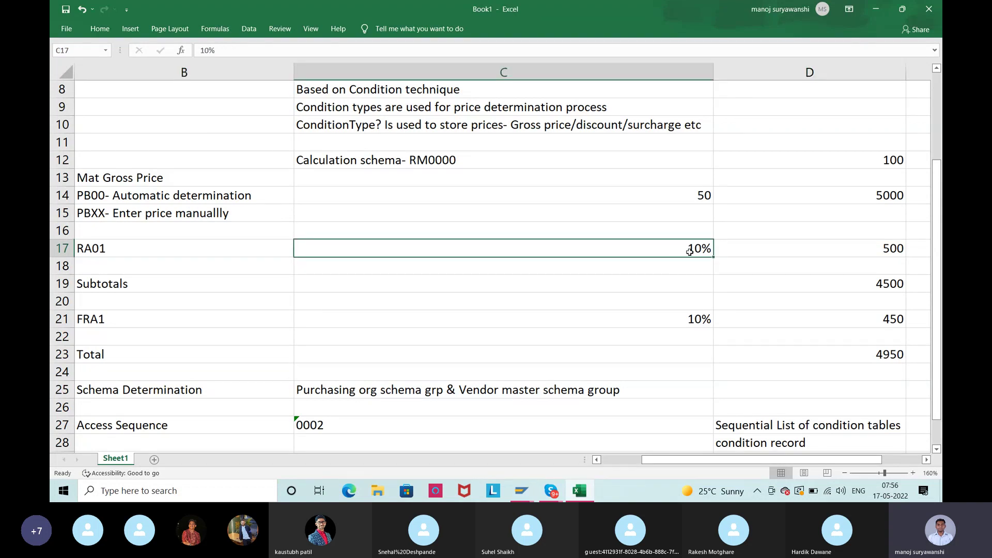
click(778, 195)
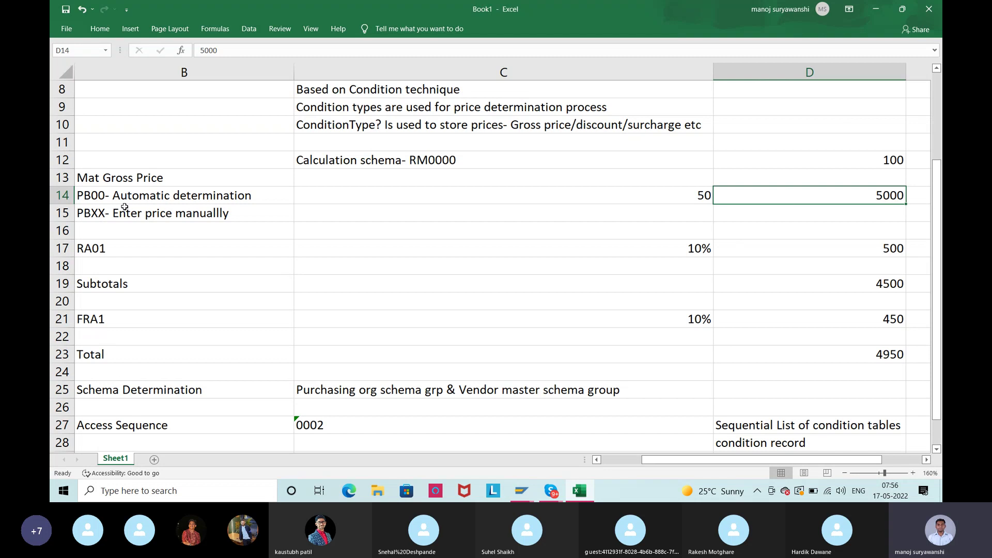
click(103, 199)
Switch to SAP and set the From step of the RA01 discount line to 1
key(alt+Tab)
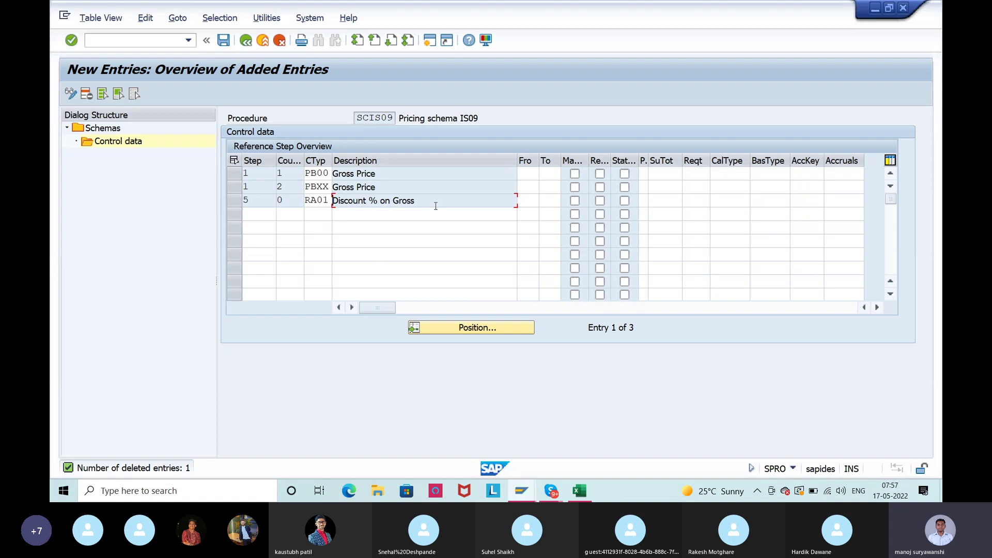
click(525, 202)
click(253, 176)
click(259, 185)
click(390, 186)
click(527, 201)
text(1)
key(Return)
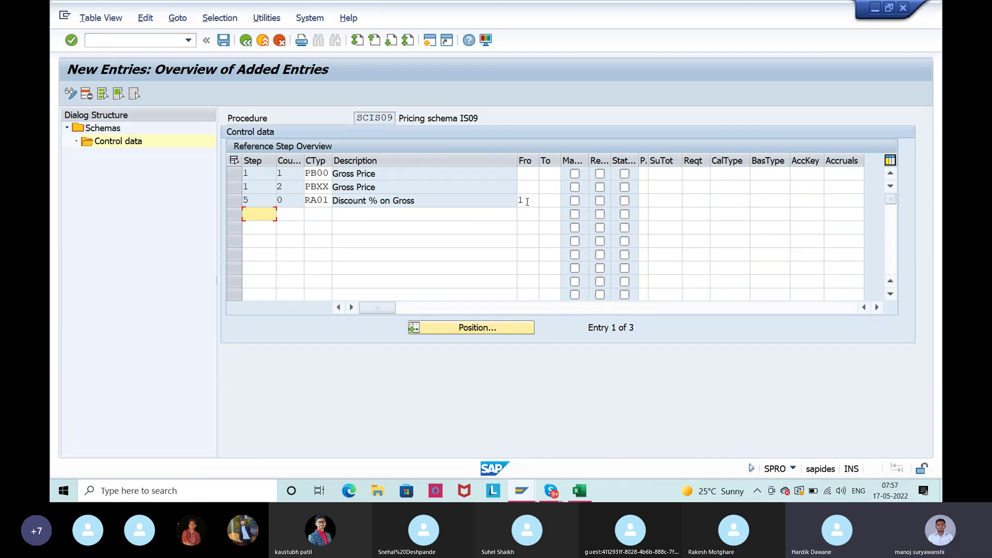
click(533, 205)
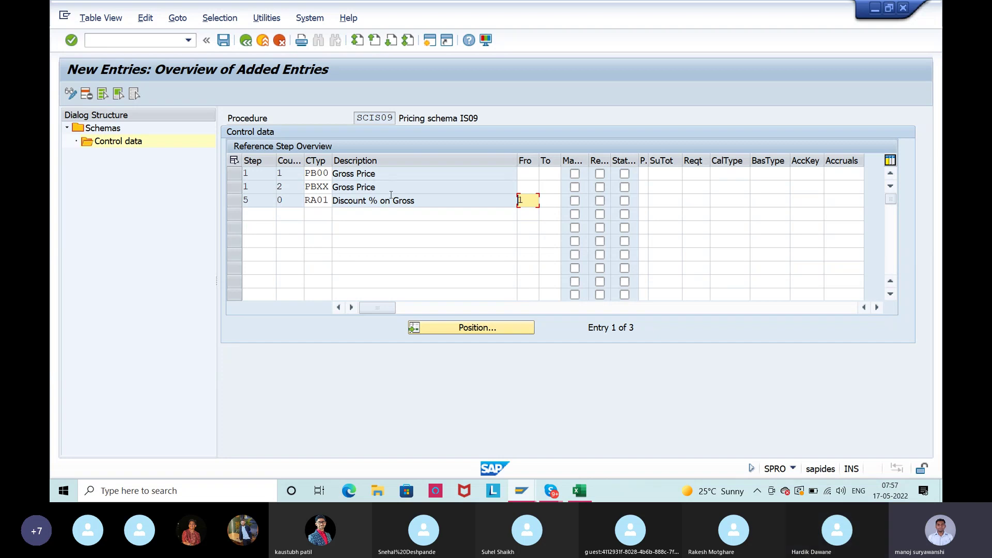
Start a new control data line below RA01 with step number 10
click(320, 204)
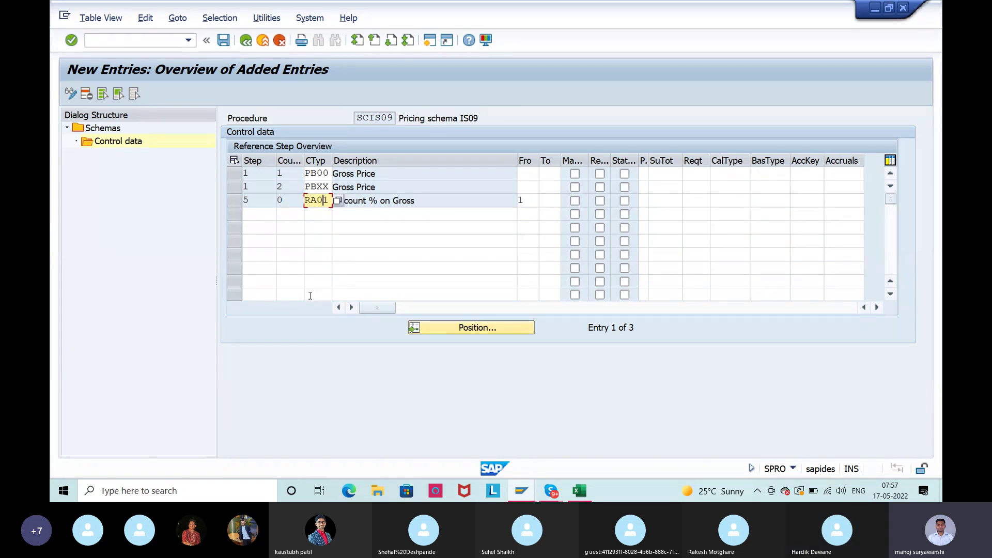
click(253, 210)
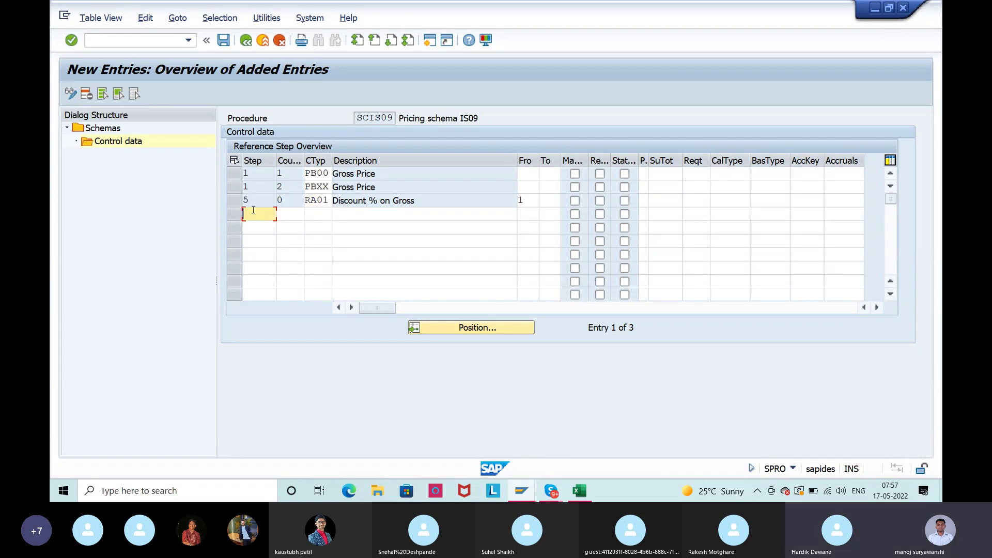
text(10)
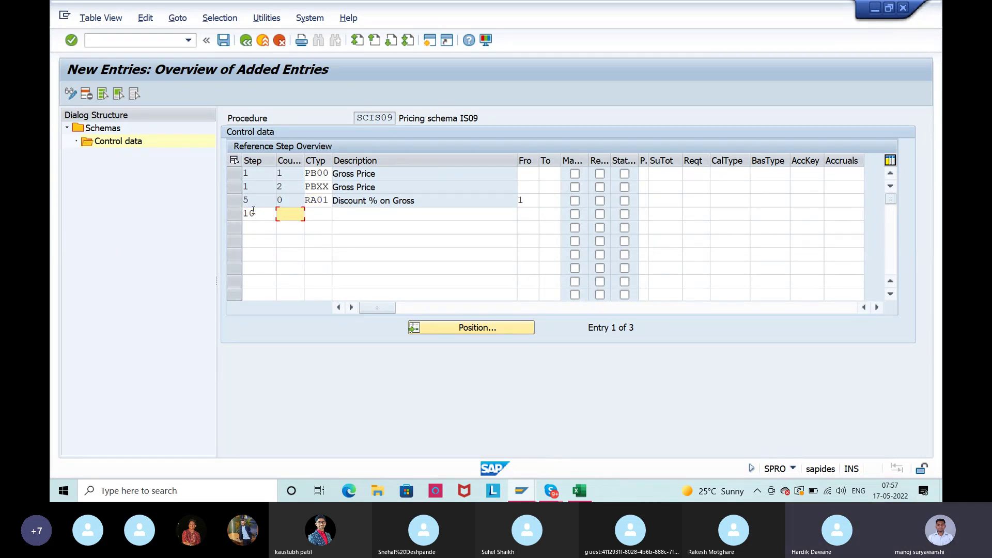
Switch to Excel and check the Subtotals row and how its amount is calculated
key(alt+Tab)
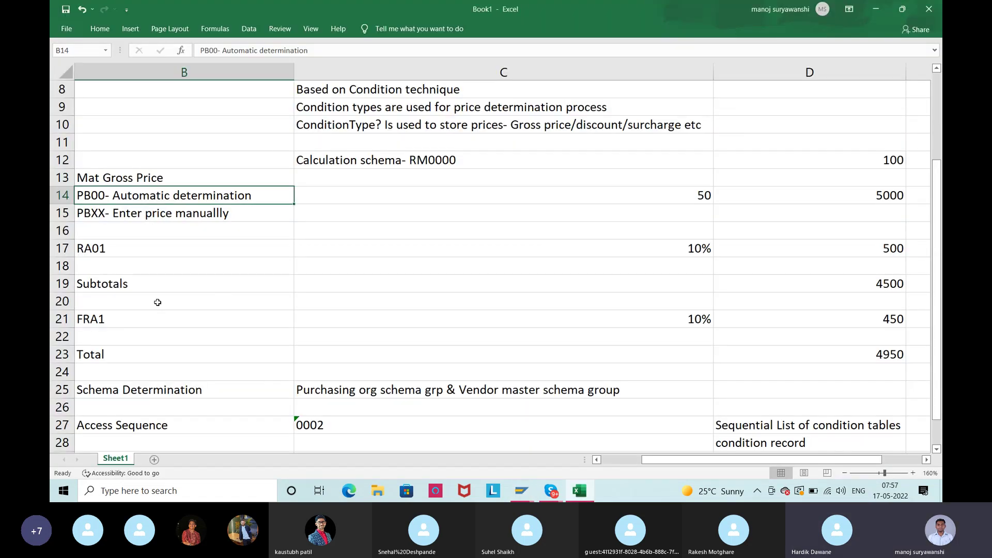
click(145, 289)
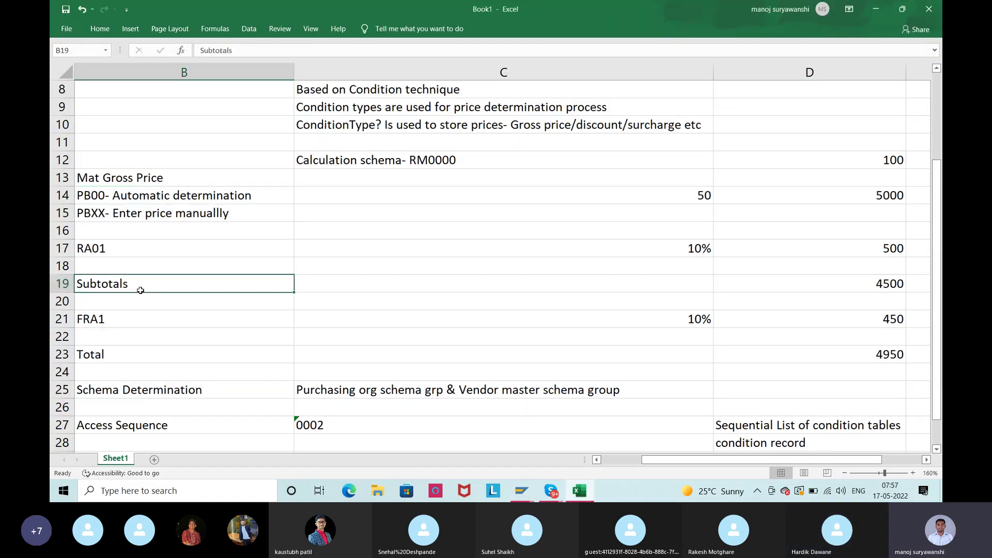
click(854, 284)
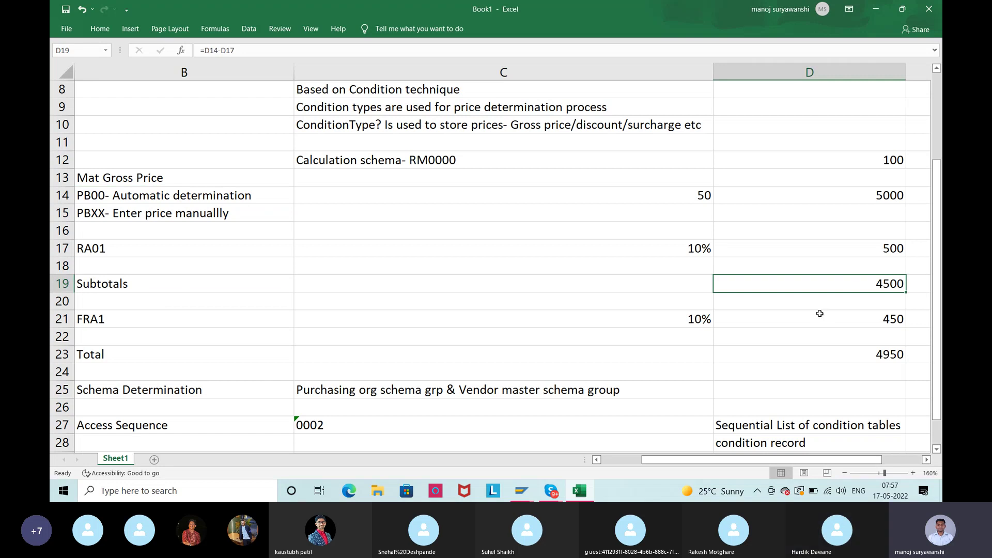
click(262, 286)
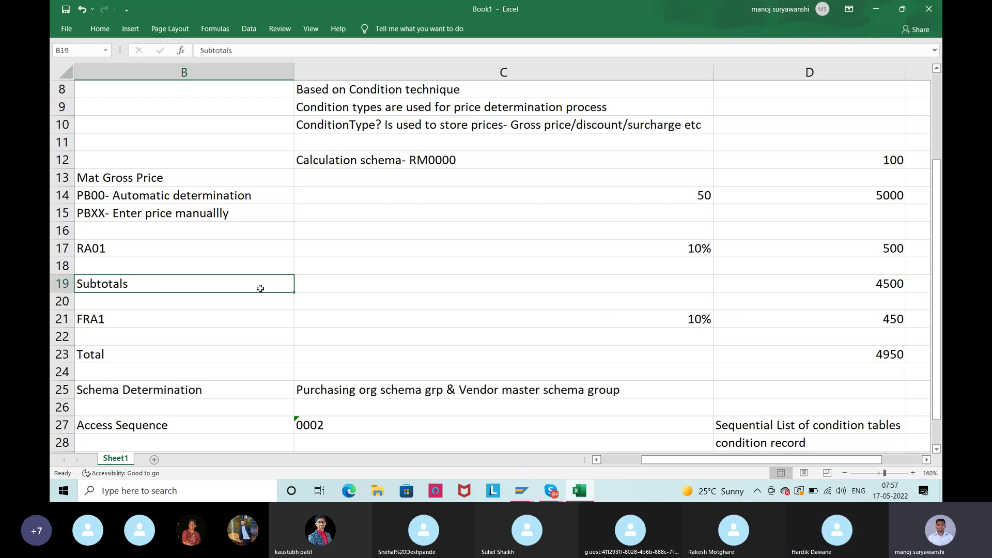
Return to SAP and give step 10 the description "Subtotal after disc on Gross"
key(alt+Tab)
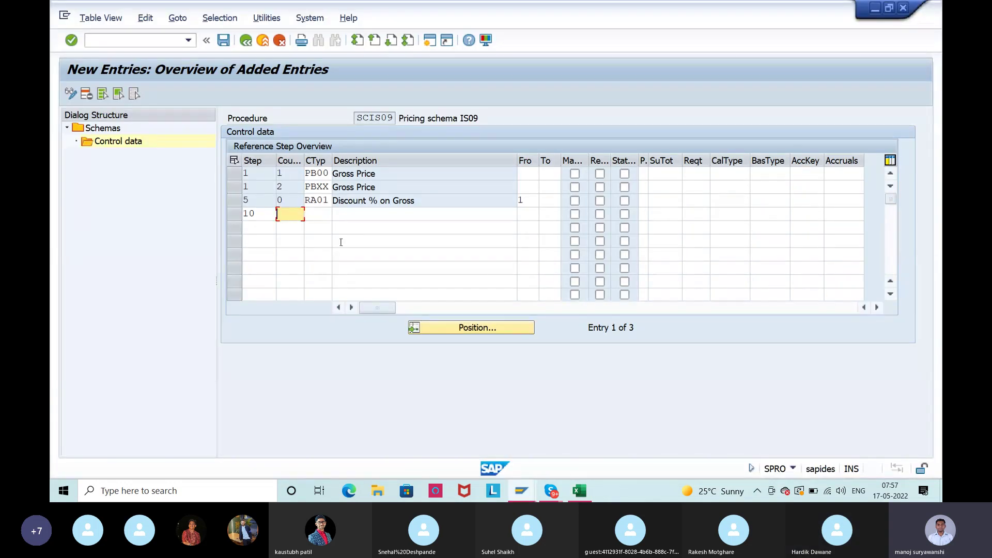
click(336, 214)
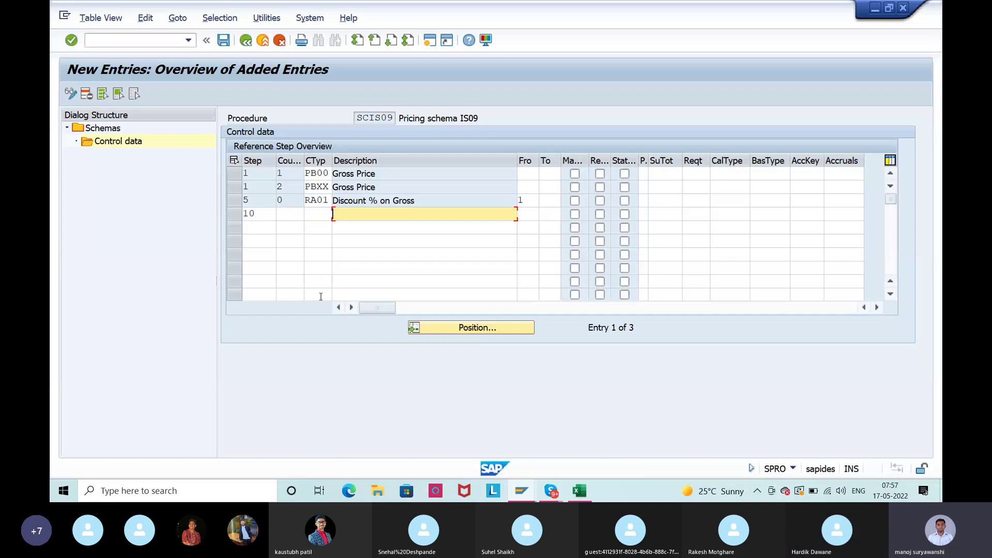
text(Subtotal)
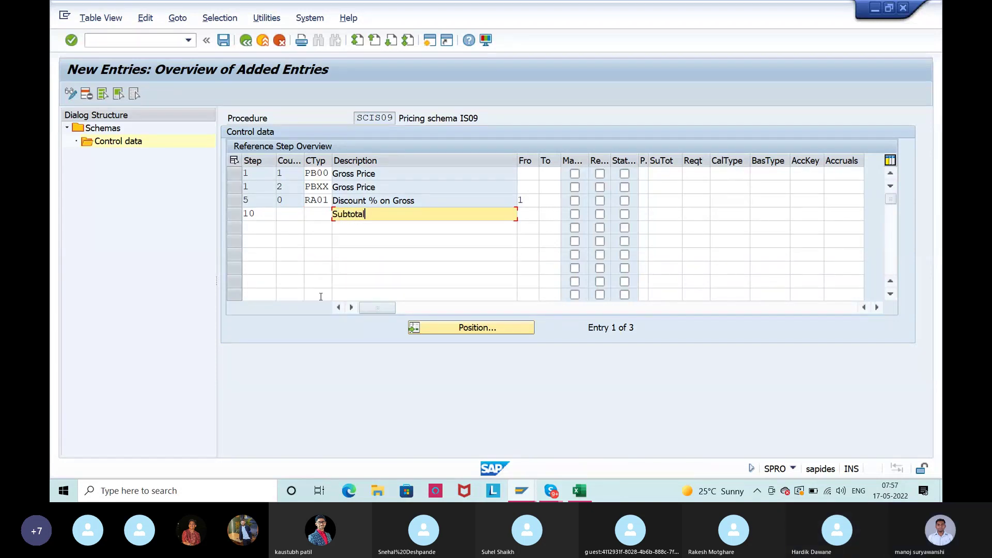
text( after g)
key(BackSpace)
text(disc)
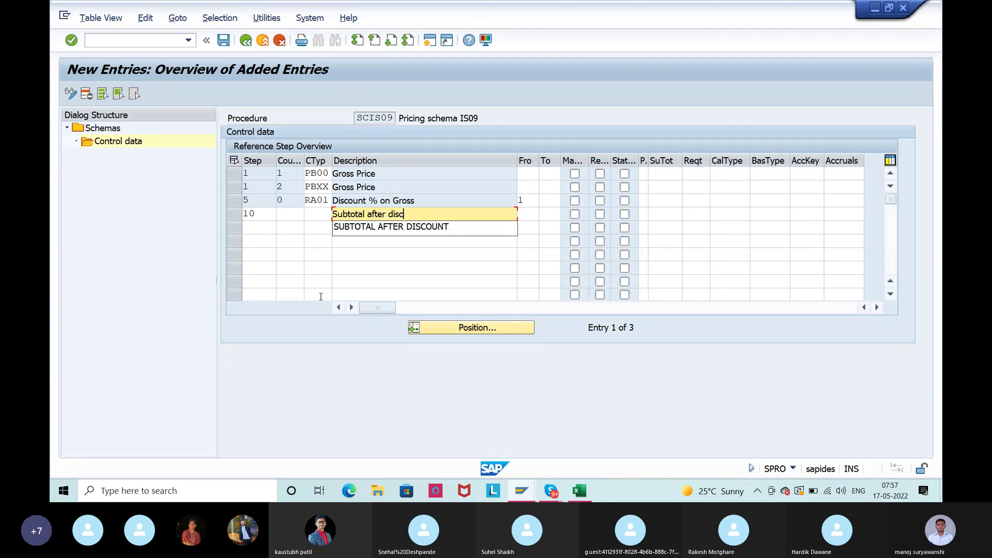
text( on Gross)
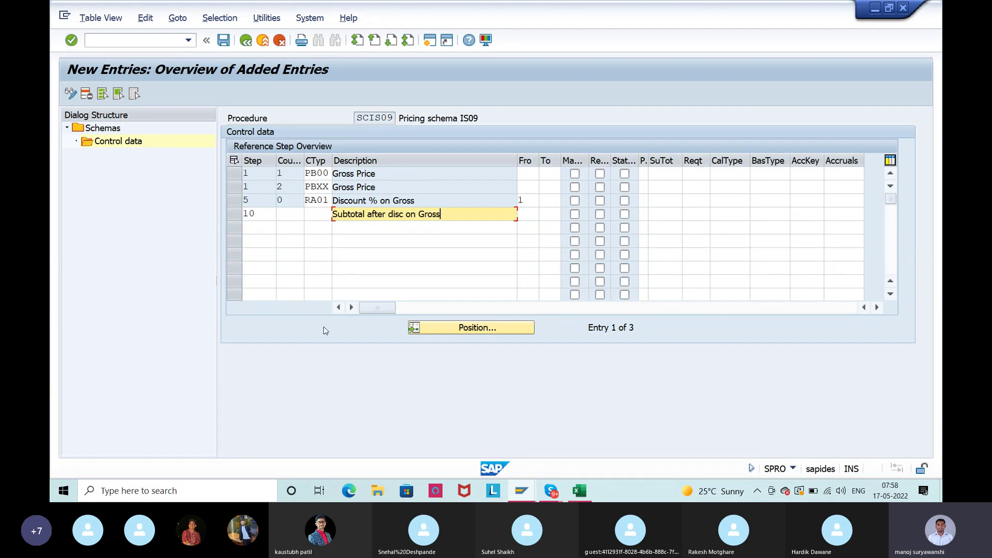
key(Return)
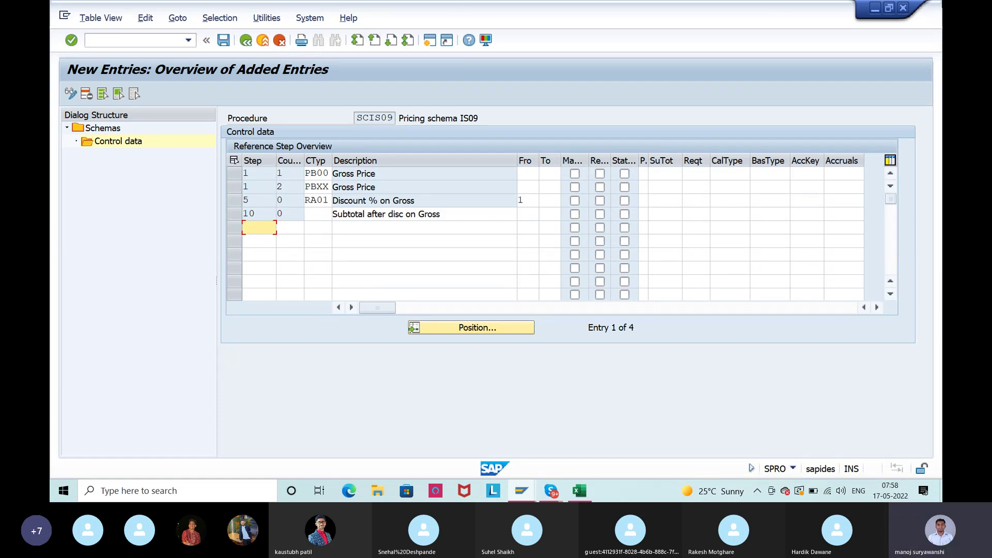
Set the step 10 subtotal's reference range from step 1 to step 5
drag(478, 215, 334, 217)
click(334, 216)
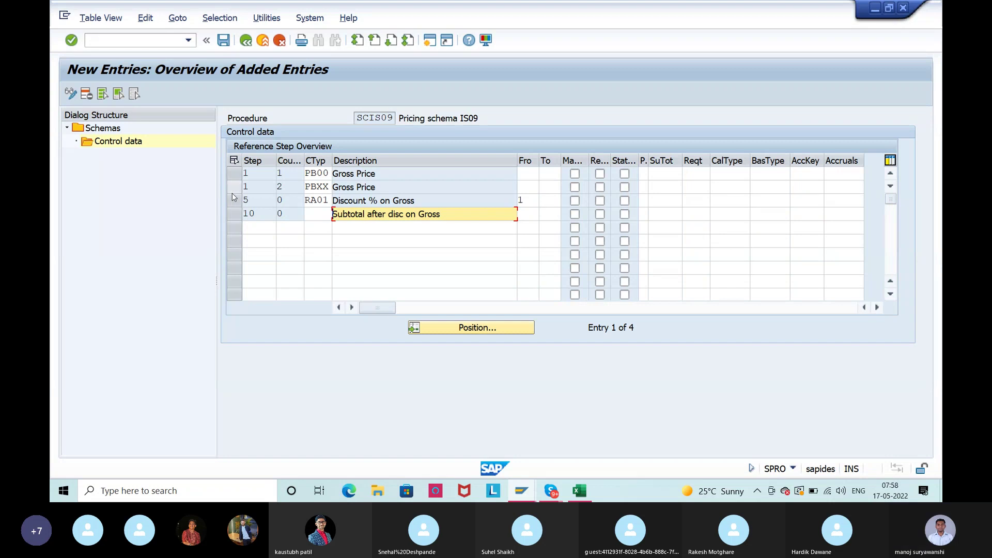
drag(234, 189, 233, 204)
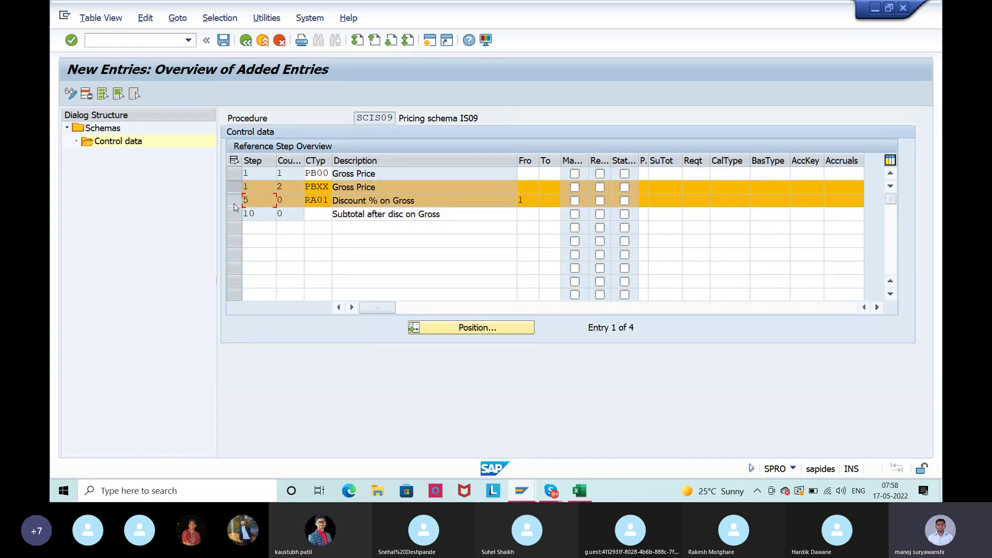
click(234, 192)
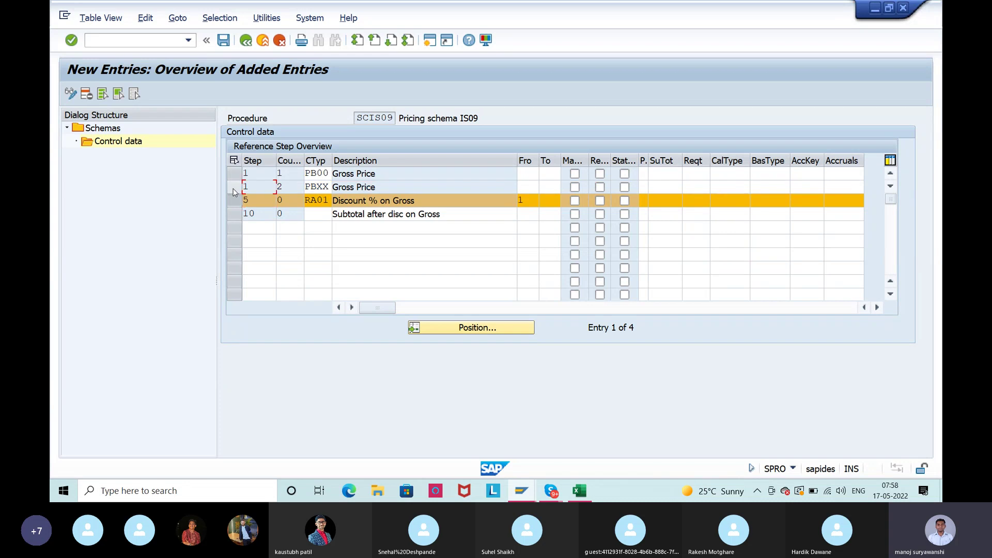
click(231, 202)
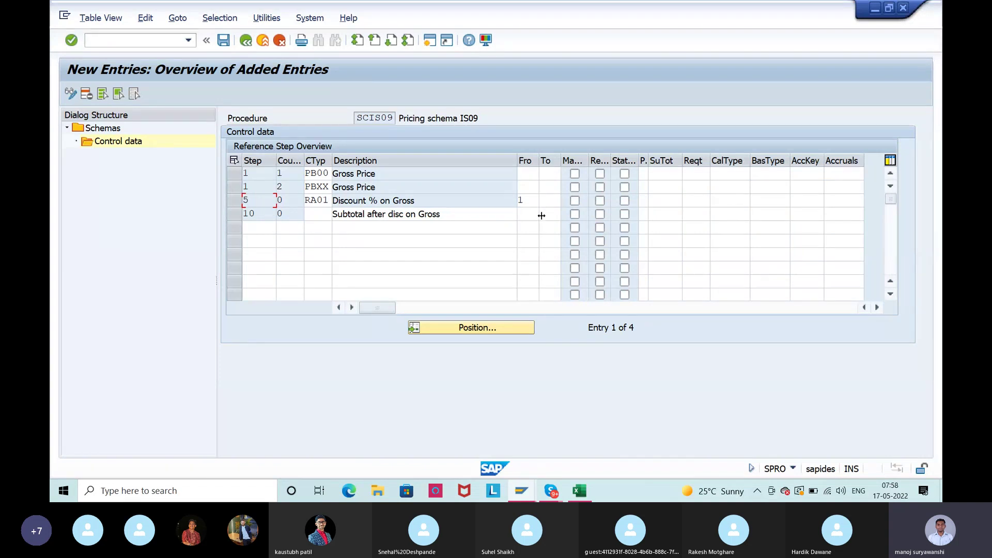
click(523, 214)
text(1)
key(Tab)
text(5)
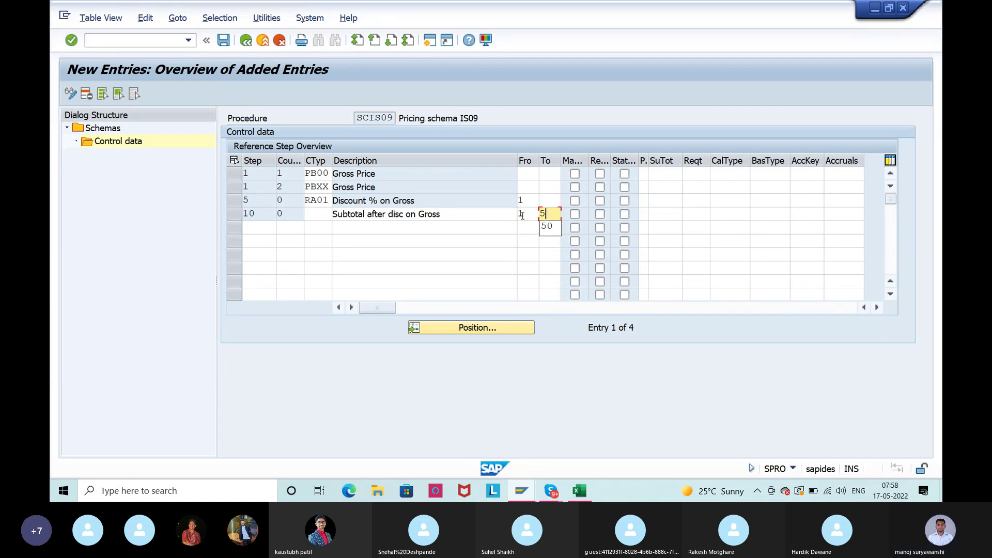
key(Return)
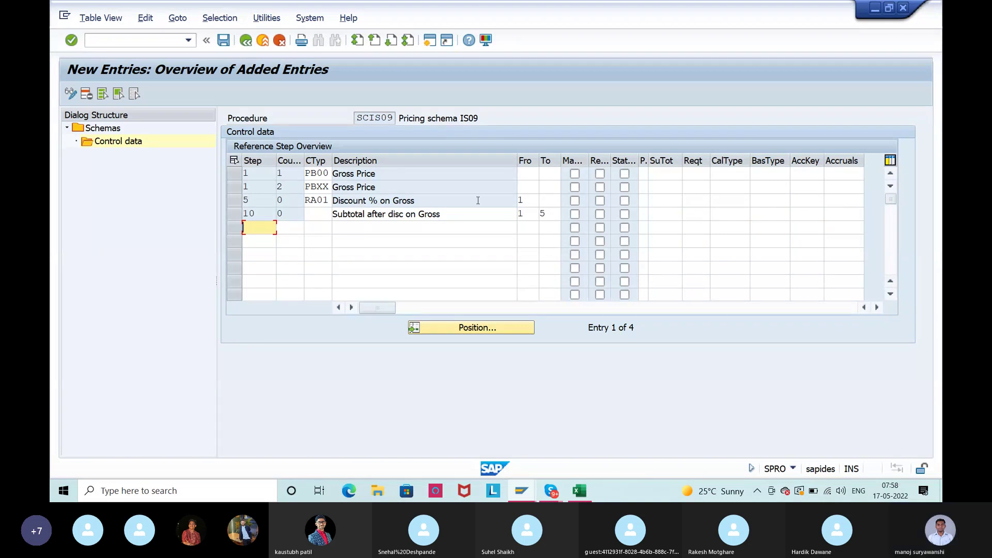
click(260, 188)
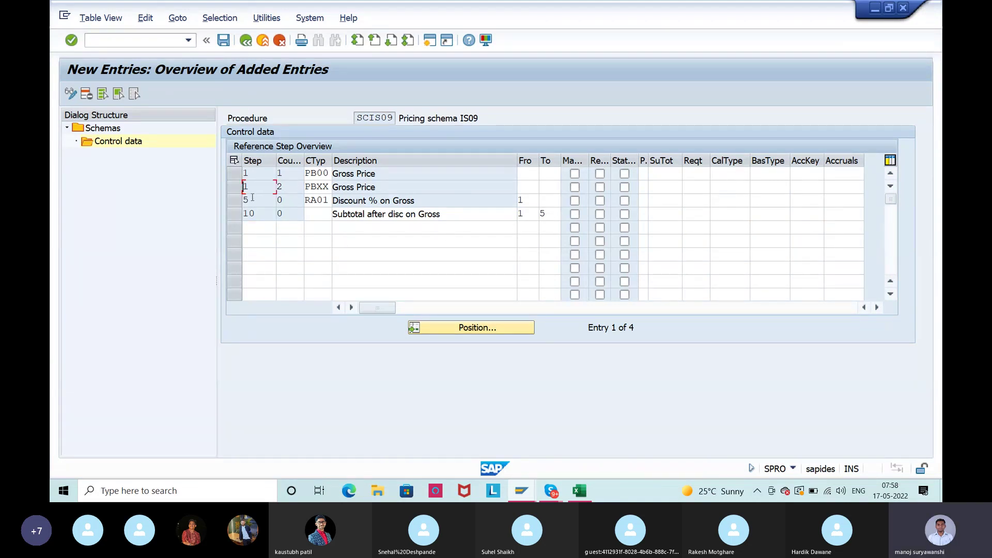
click(486, 213)
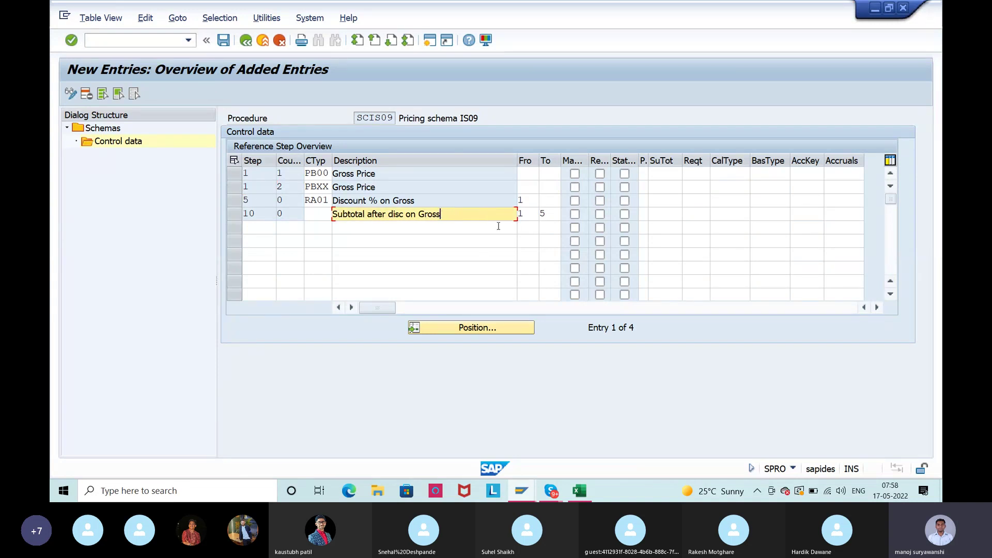
key(Return)
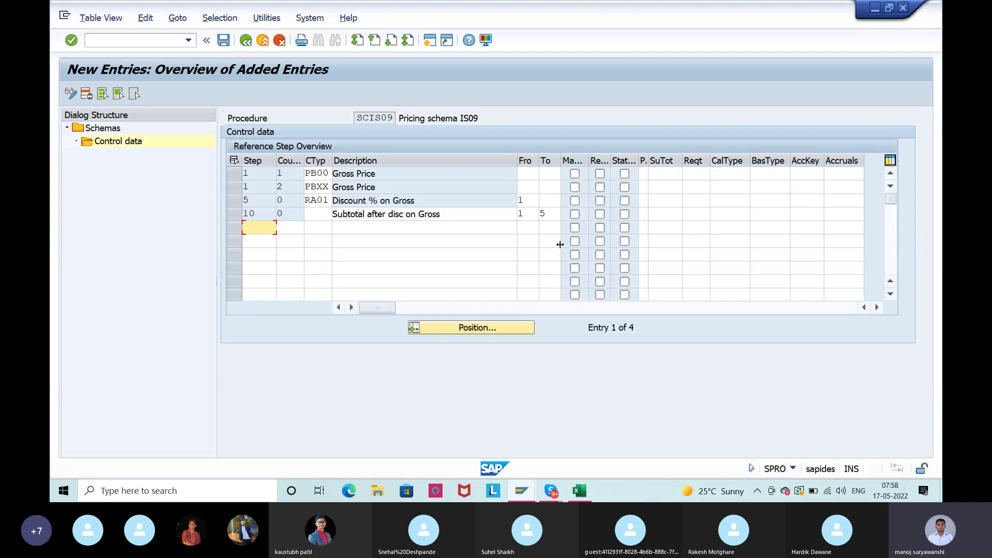
Add a control data line at step 15 with condition type FRA1
mouse_move(258, 215)
mouse_down()
mouse_move(235, 215)
mouse_move(266, 225)
mouse_up()
click(247, 229)
text(15)
key(Return)
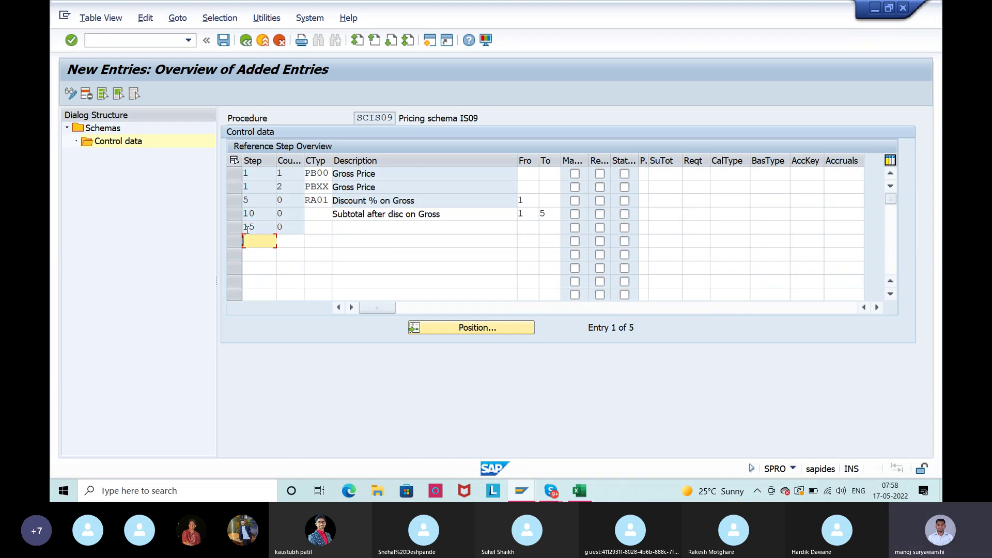
click(317, 227)
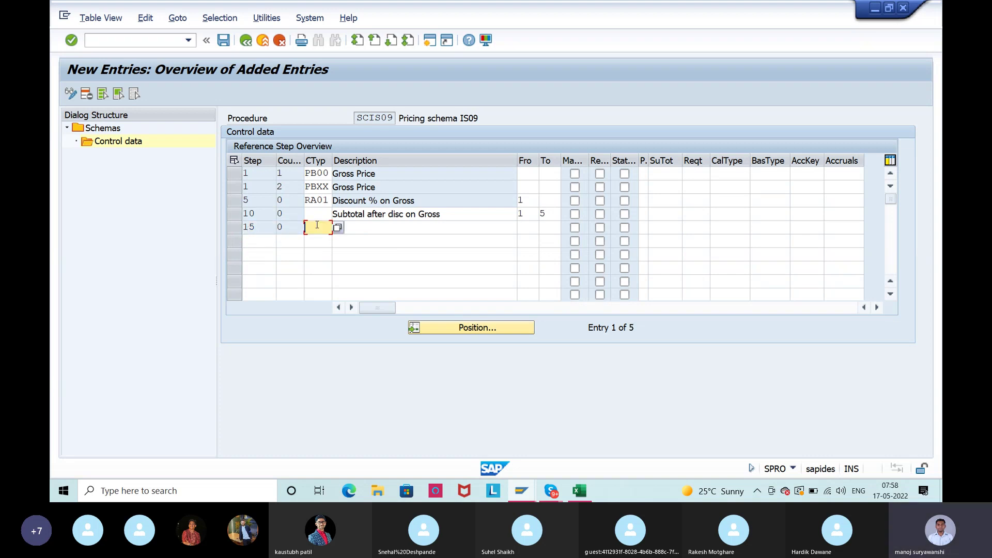
text(fra1)
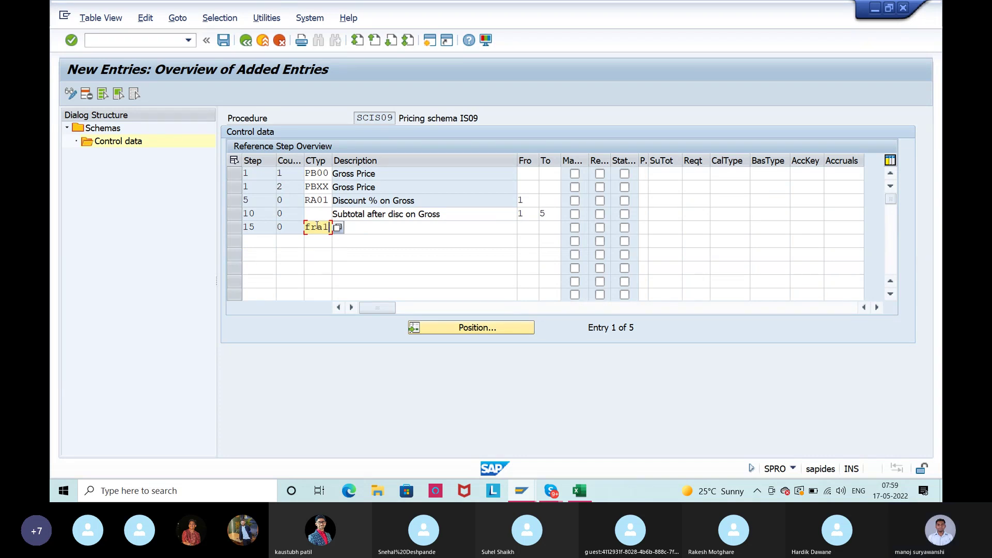
key(Return)
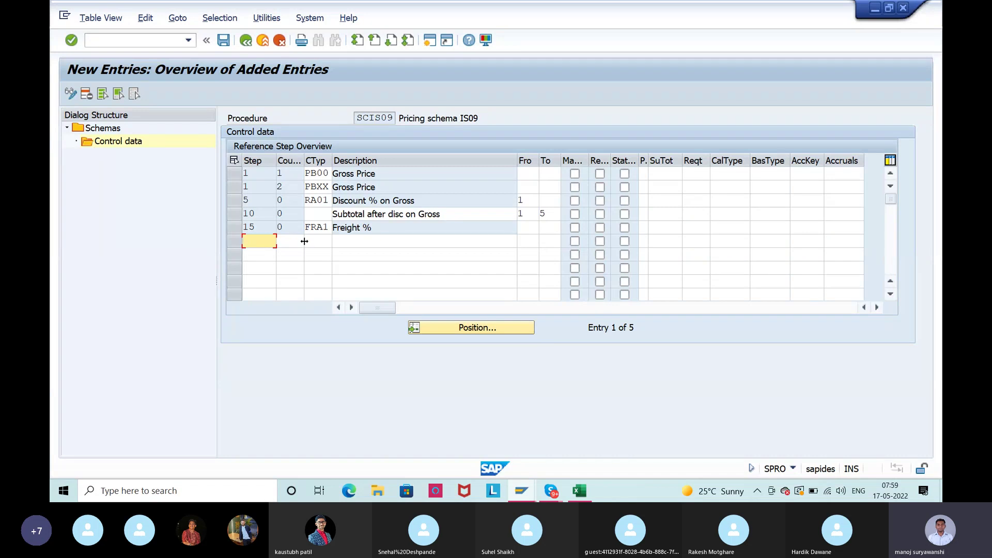
Add a control data line at step 15, counter 1, with condition type FRB1
text(15)
key(Tab)
text(1)
key(Tab)
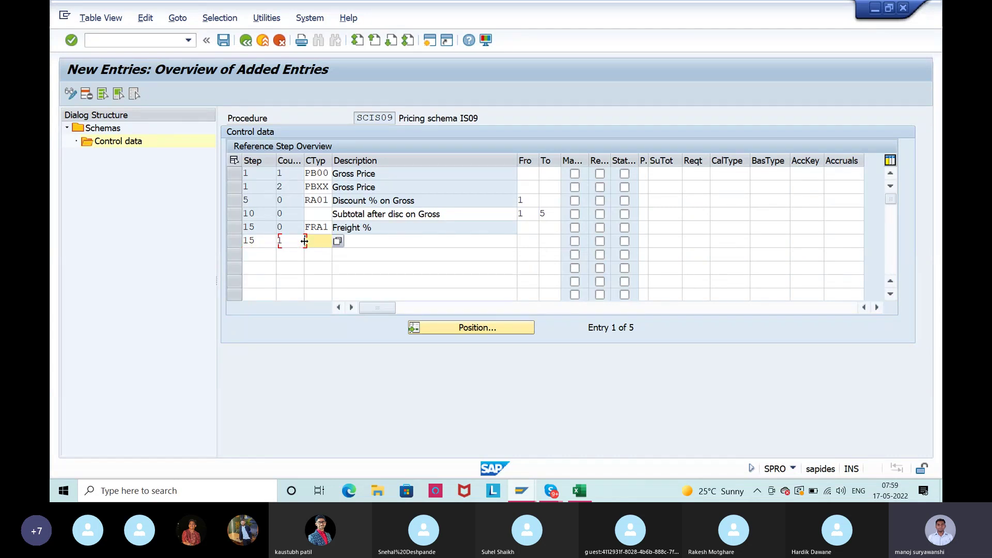
text(frb1)
key(Return)
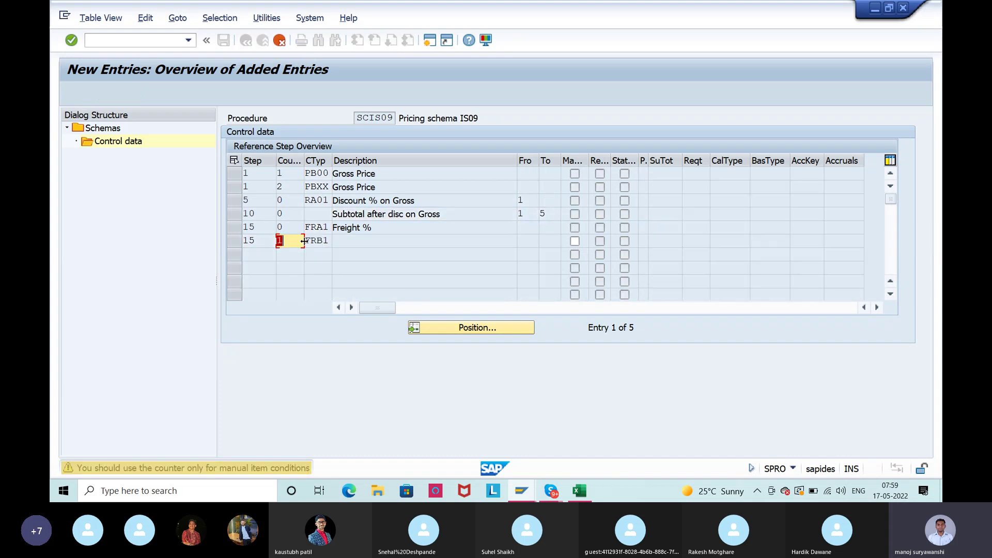
key(Return)
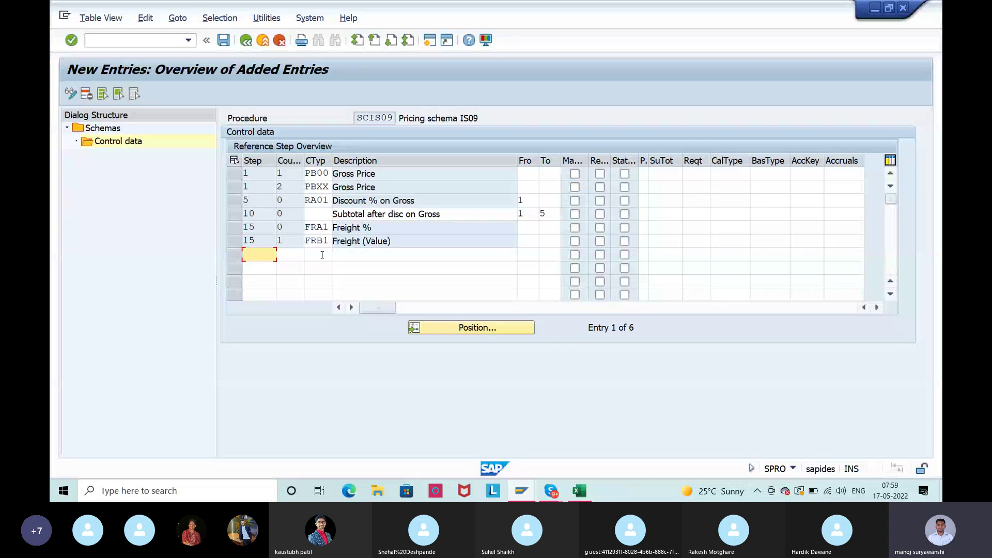
click(287, 228)
click(316, 230)
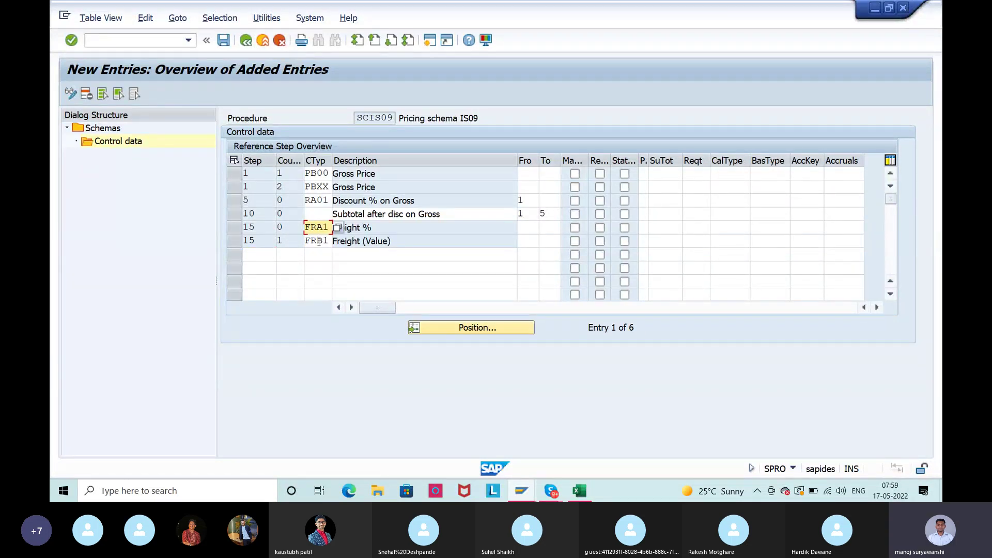
click(318, 241)
click(372, 227)
click(398, 242)
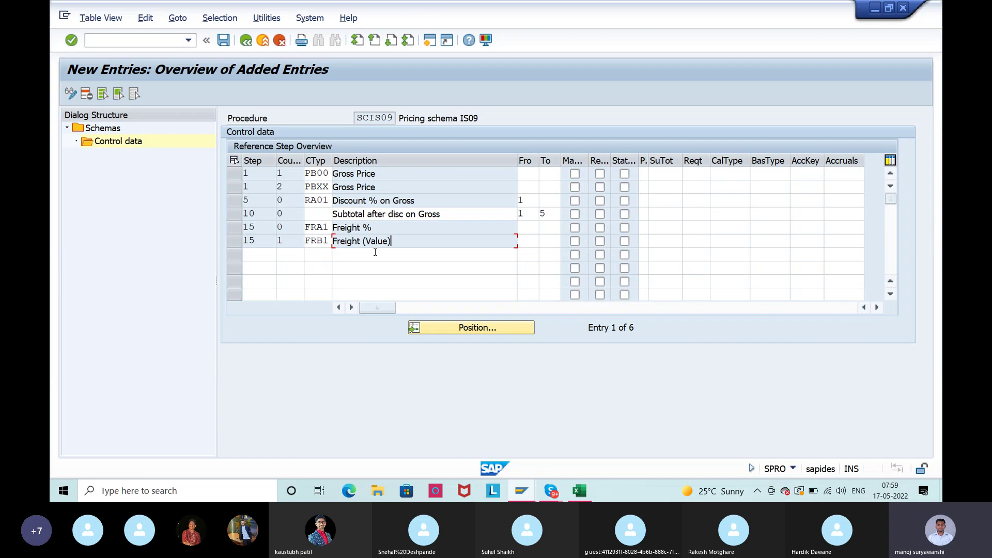
Set the From reference step of both freight lines, FRA1 and FRB1, to 10
click(475, 217)
click(232, 214)
click(233, 214)
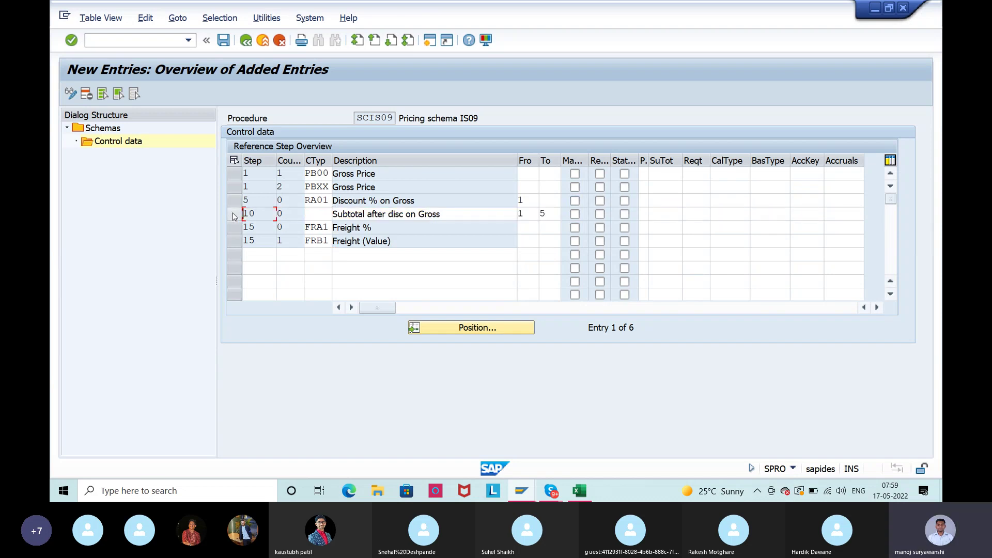
click(522, 227)
text(10)
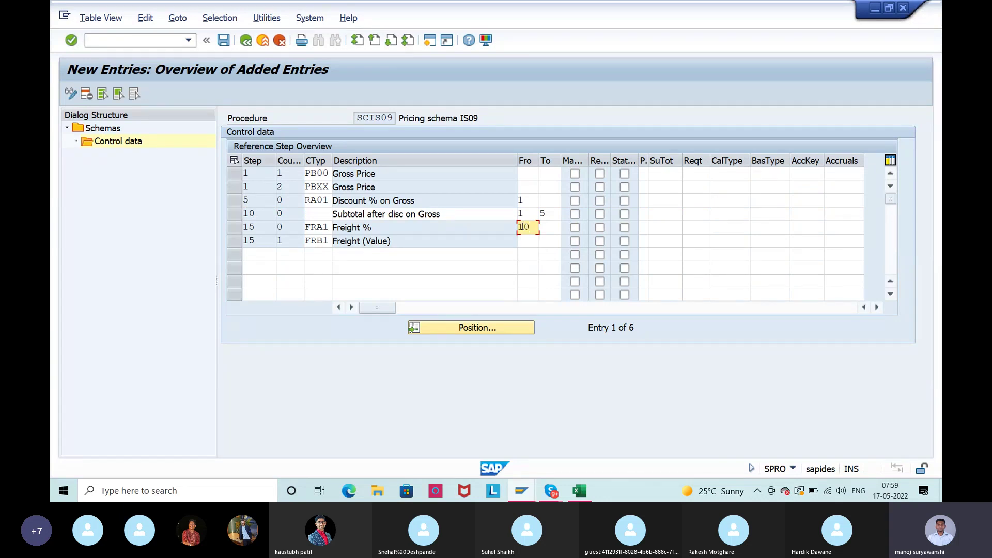
key(Return)
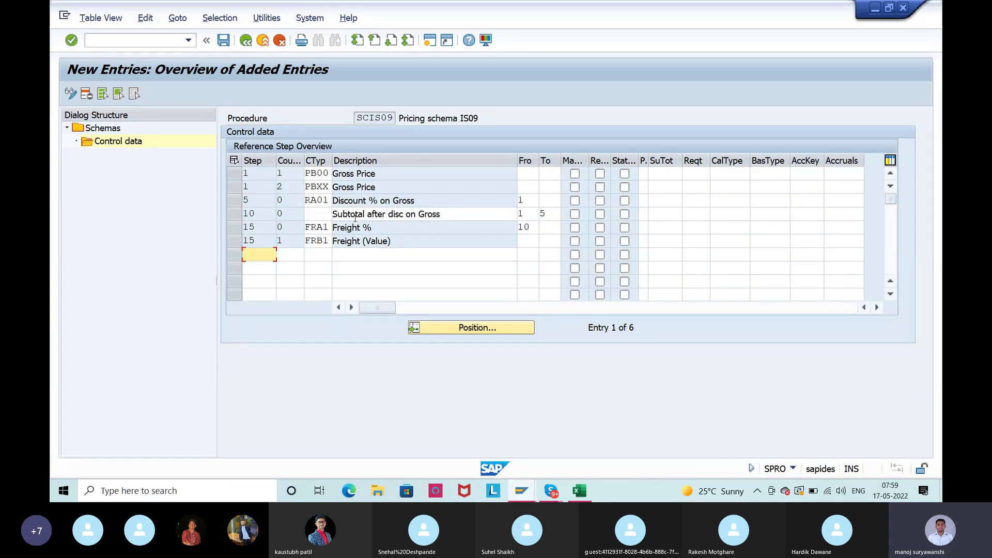
click(247, 214)
click(524, 245)
text(10)
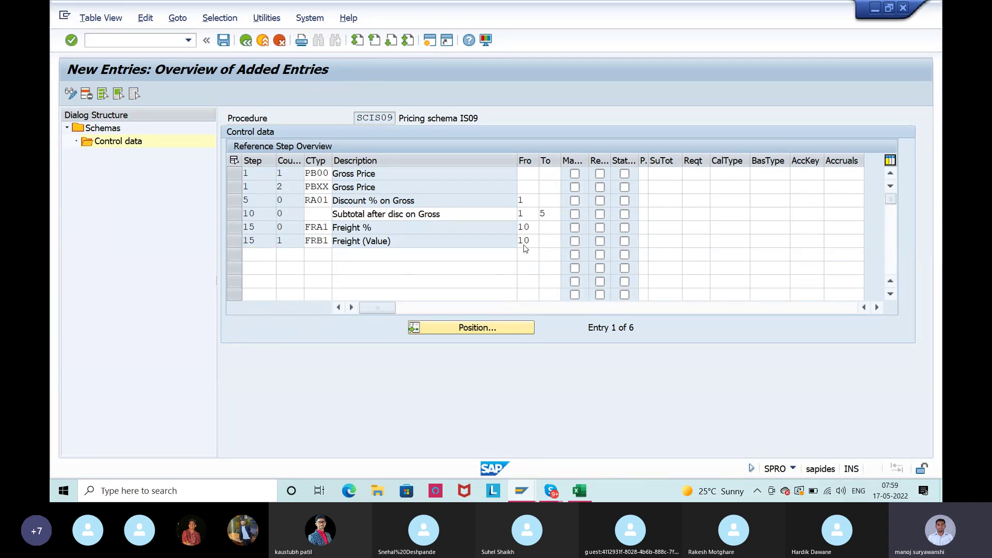
key(Return)
Add a control data line at step 20 without a condition type and describe it as "Total PO Value"
text(20)
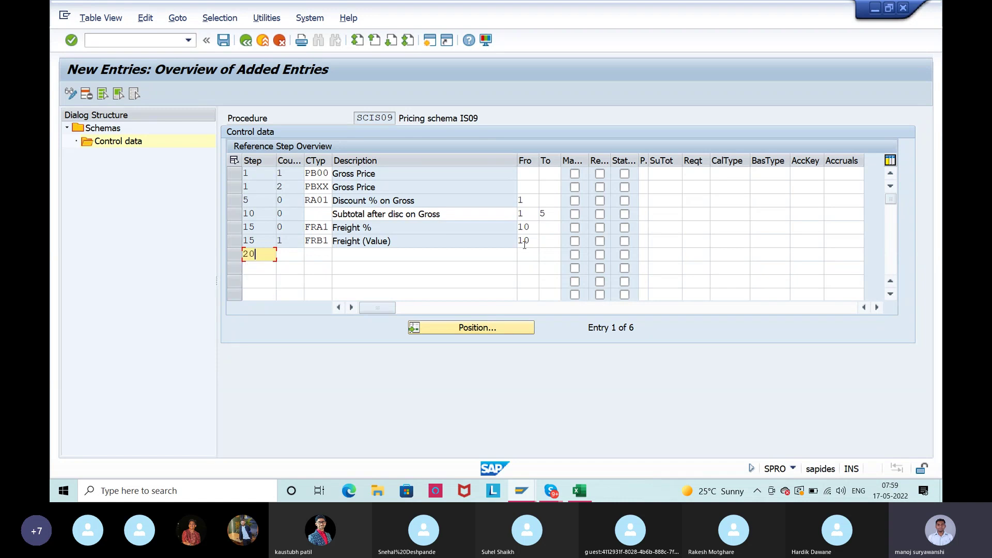
key(Tab)
key(Tab)
key(Tab)
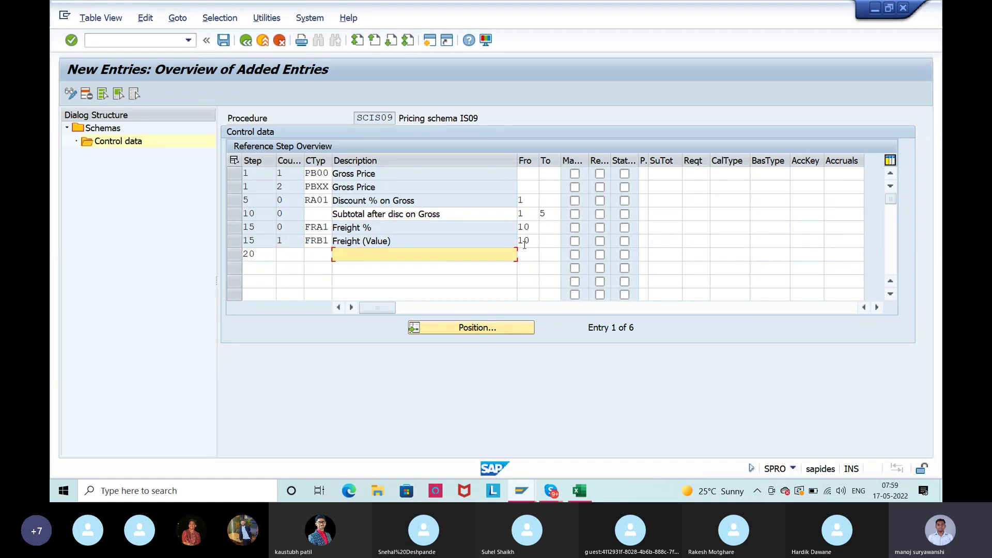
text(Total )
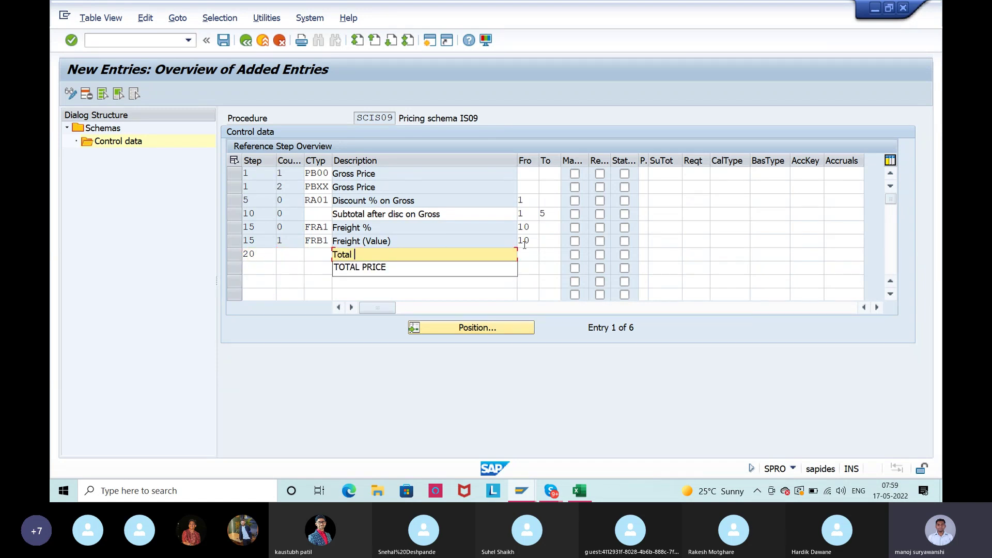
text(PO )
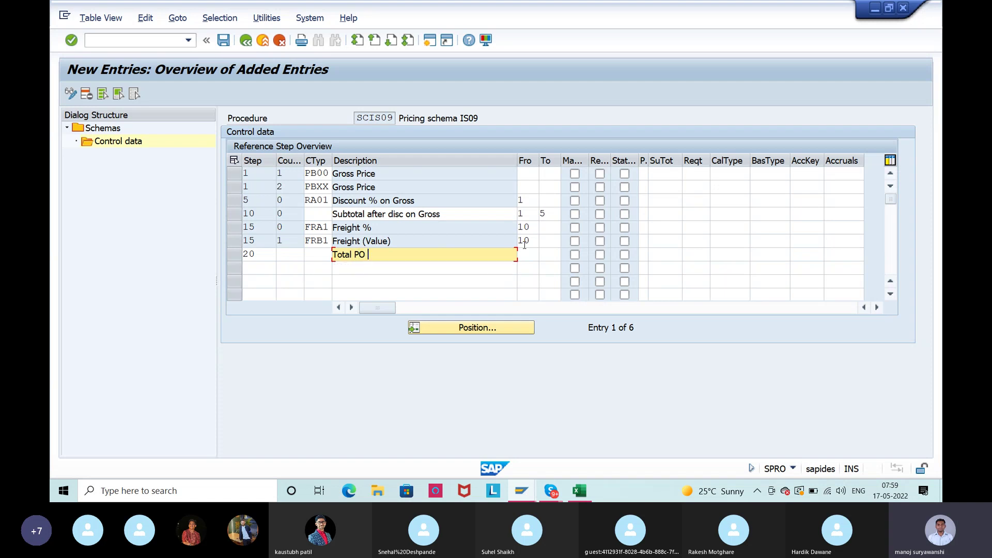
text(Value)
key(Tab)
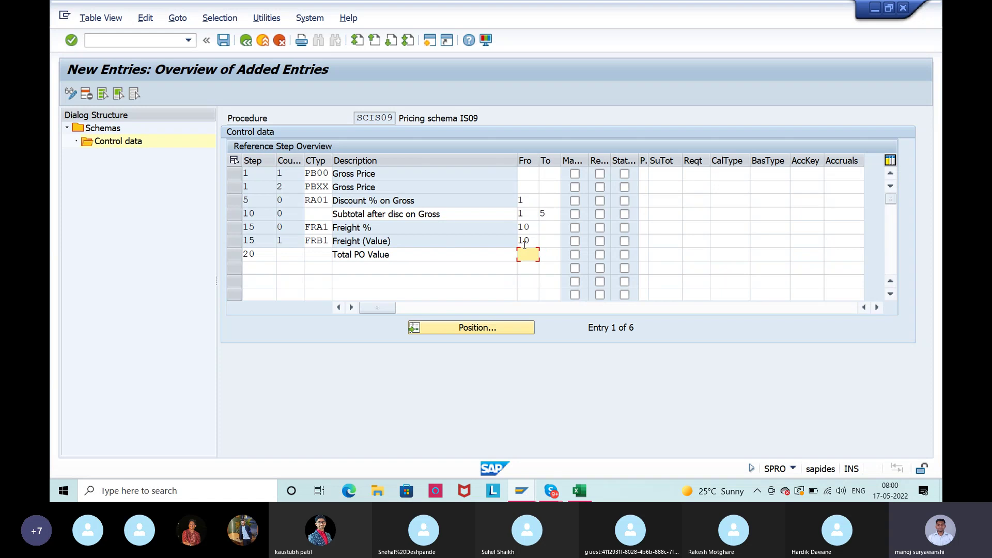
key(Return)
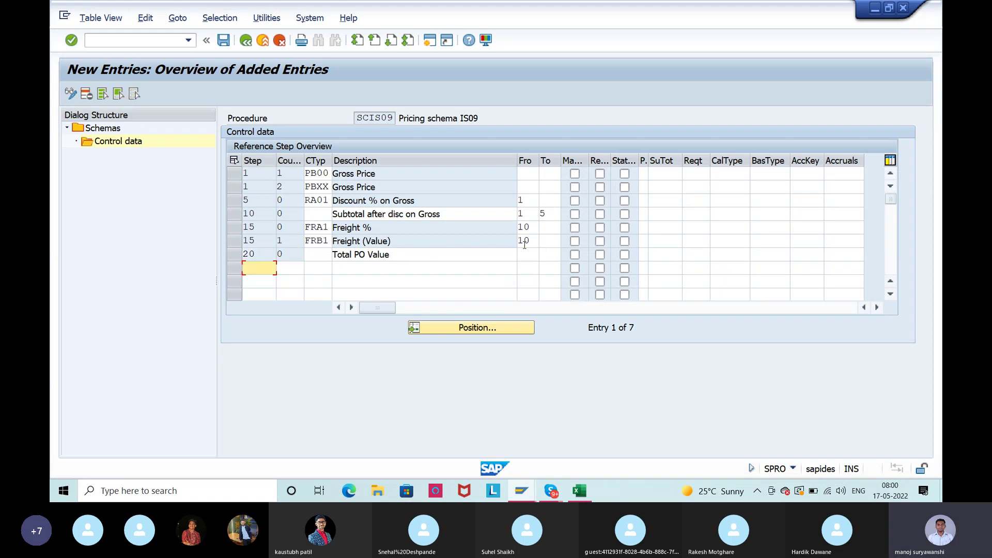
Set the Total PO Value line's reference range from step 10 to step 15
click(234, 215)
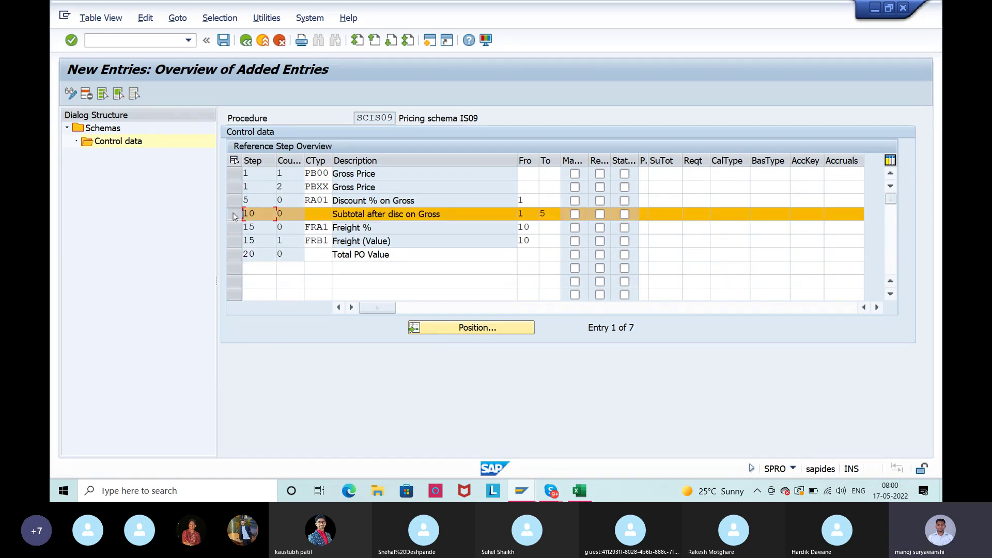
click(248, 240)
click(533, 255)
text(10)
key(Tab)
text(15)
key(Return)
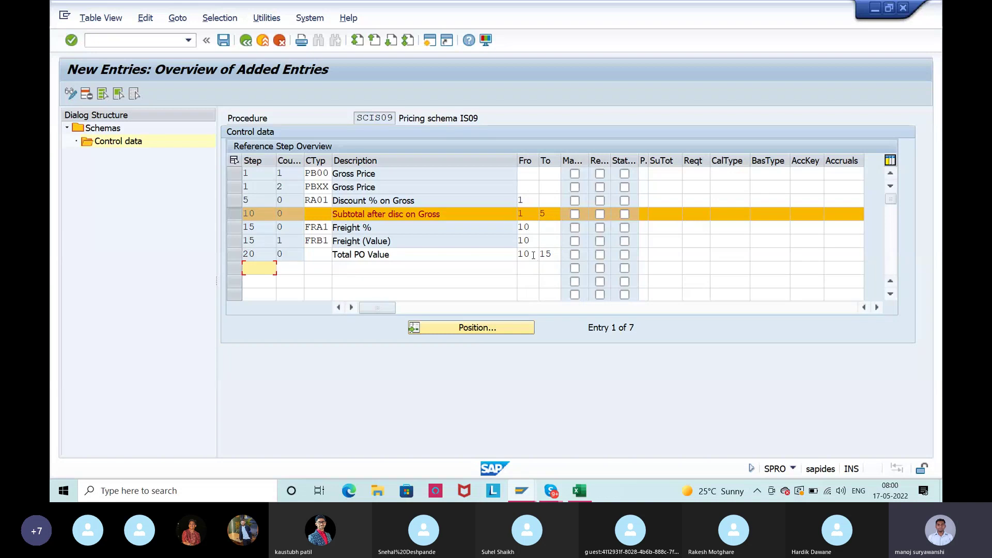
Save the control data of the calculation schema
click(262, 219)
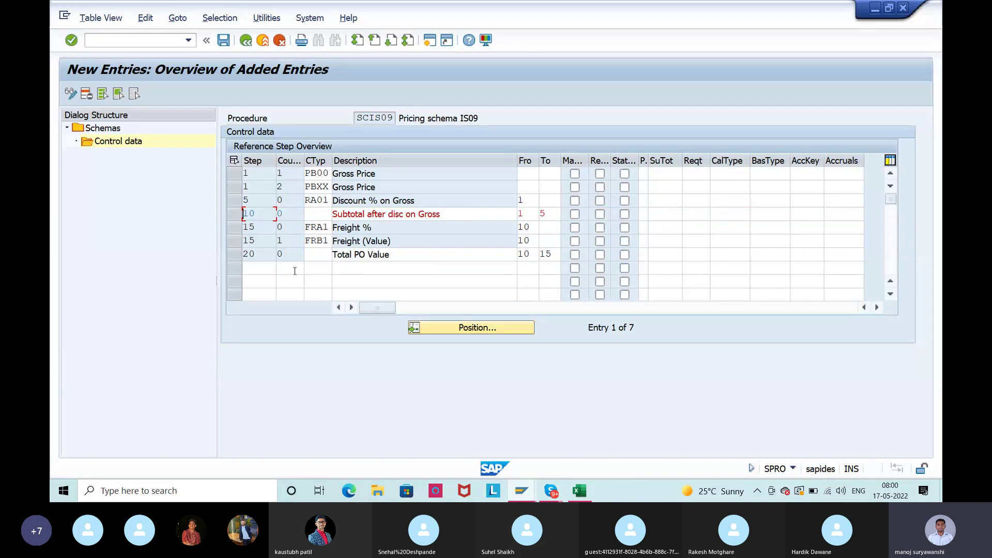
click(249, 254)
click(219, 45)
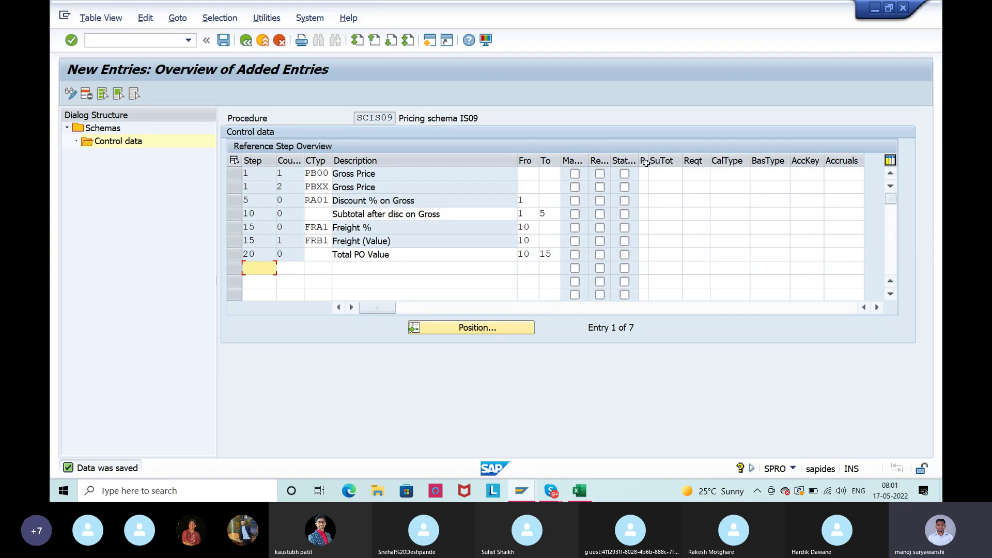
Widen the Print column and set the print indicator of the PB00 line to X
drag(649, 163, 672, 163)
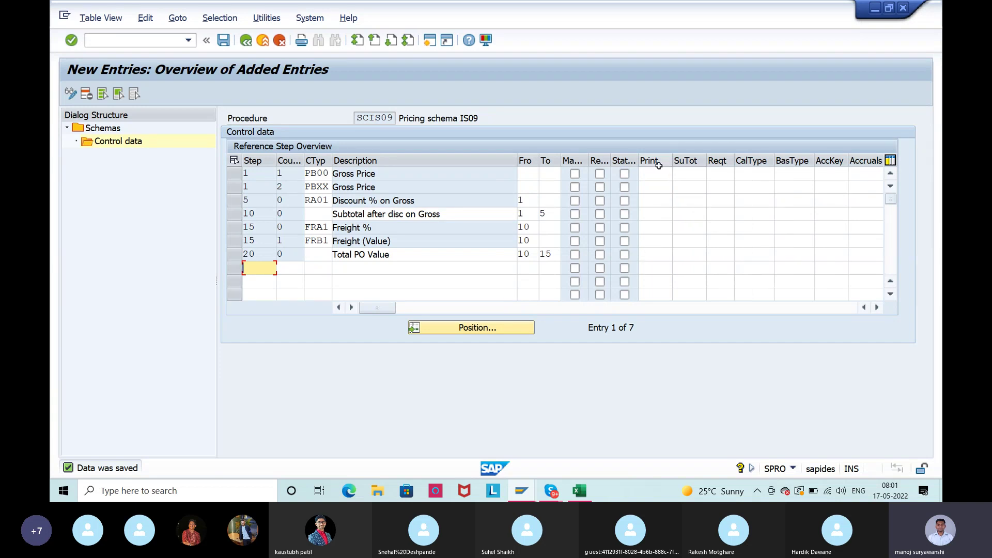
click(660, 173)
text(X)
key(Return)
click(641, 173)
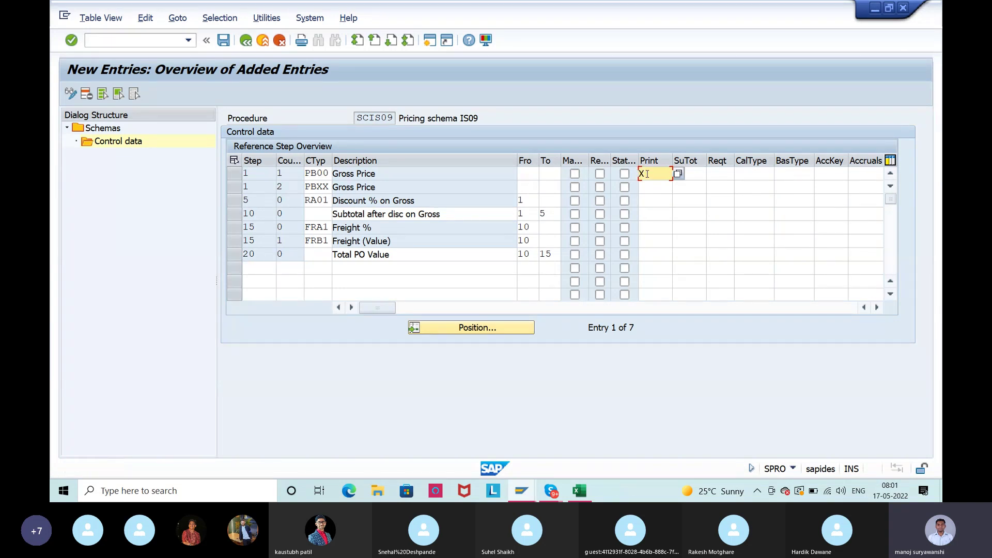
Set the print indicator to X for the PBXX, RA01, step 10 subtotal, FRA1 and FRB1 lines
click(650, 186)
text(X)
click(649, 200)
text(X)
click(650, 213)
text(X)
click(652, 227)
text(X)
click(654, 241)
text(X)
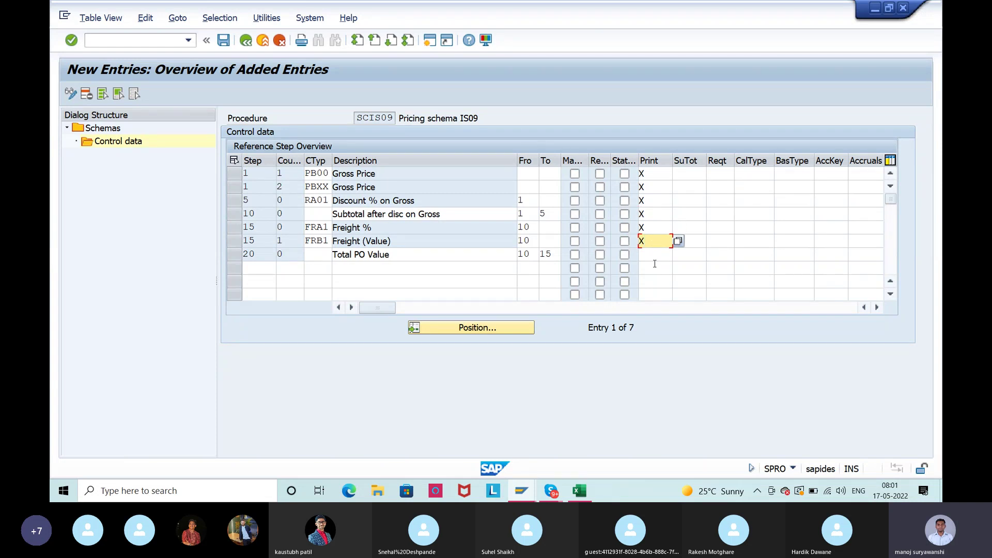
Clear the print indicator from the step 10 subtotal line
click(660, 214)
key(BackSpace)
click(680, 263)
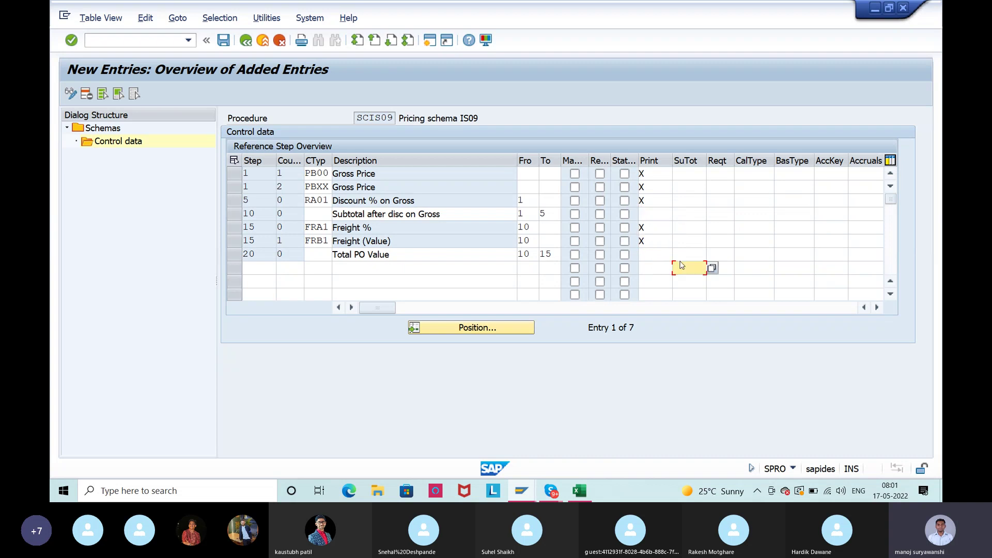
Set the condition subtotal of the PB00 gross price line to 9
click(697, 172)
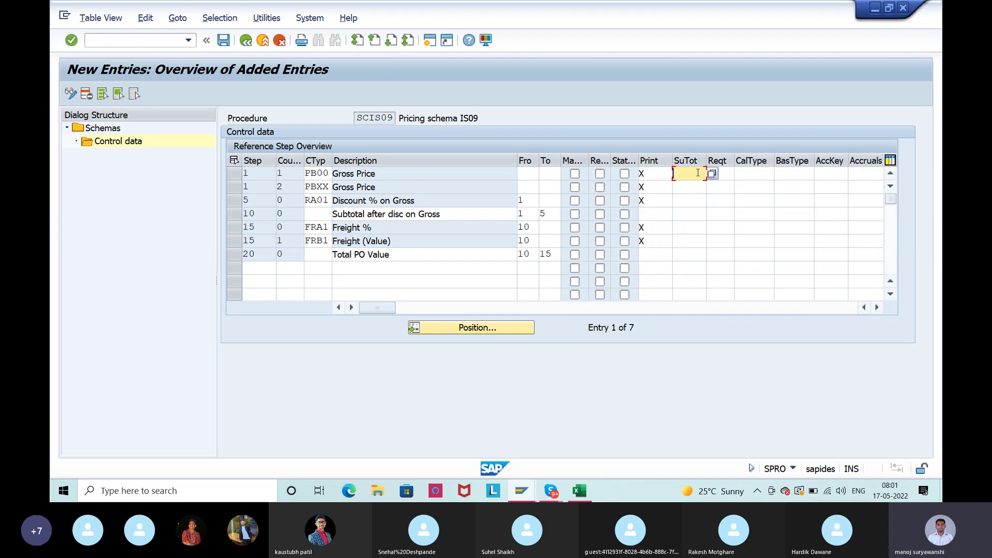
text(9)
key(Return)
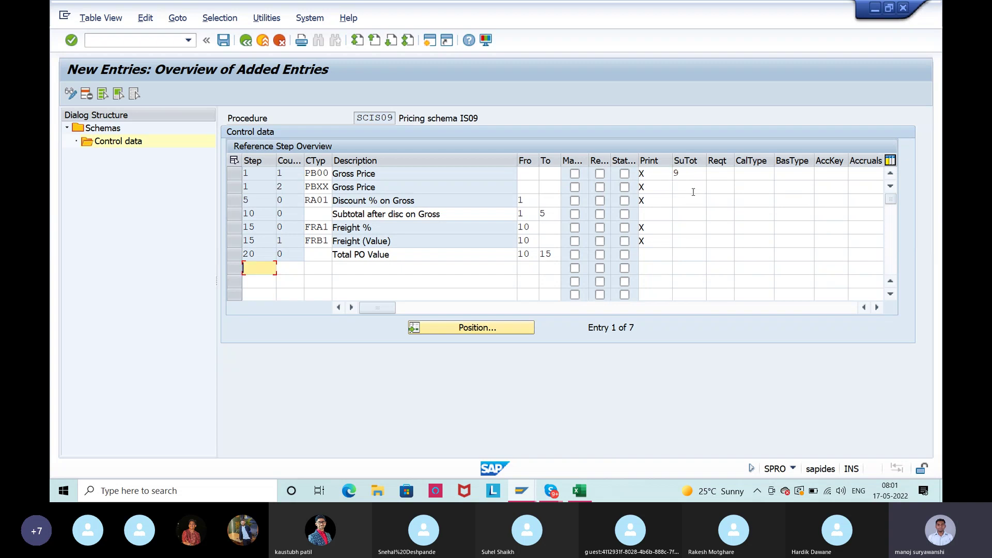
Look up the meaning of condition subtotal 9 in the list of possible entries for the PB00 line
click(693, 173)
click(711, 173)
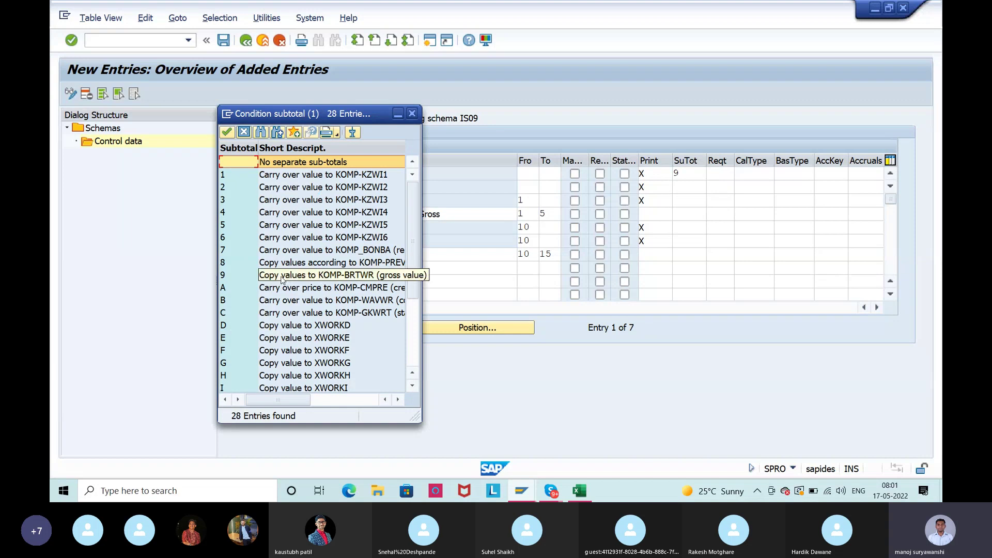
click(282, 275)
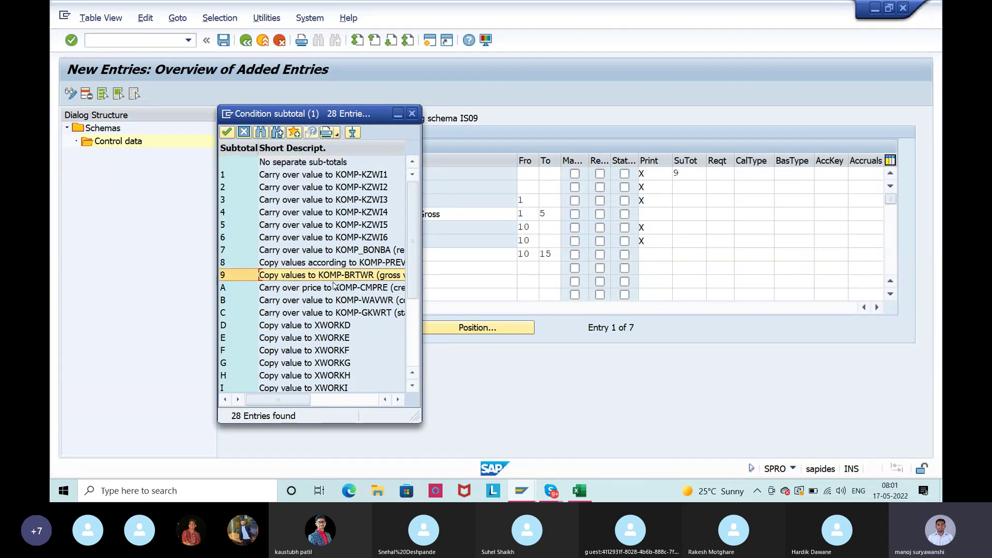
drag(429, 302, 546, 302)
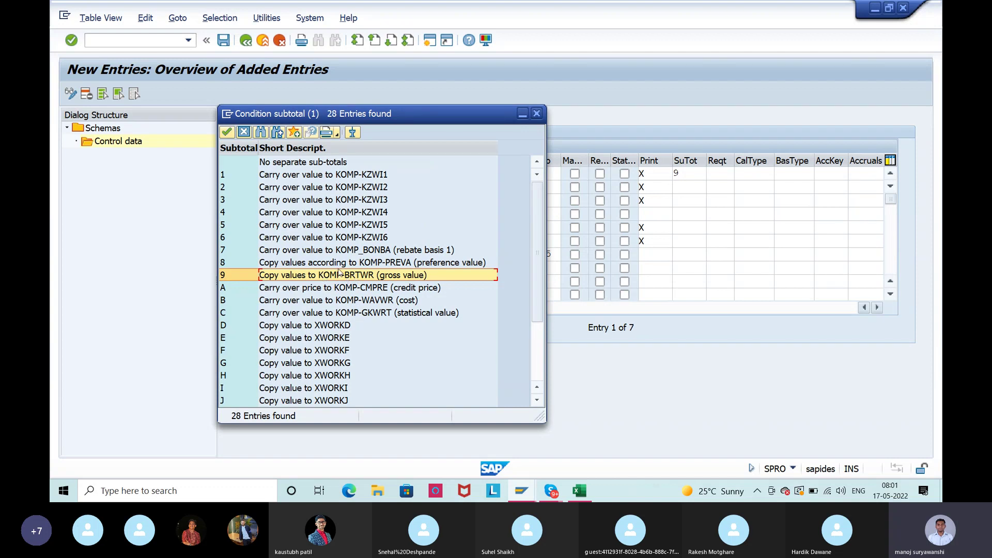
click(536, 114)
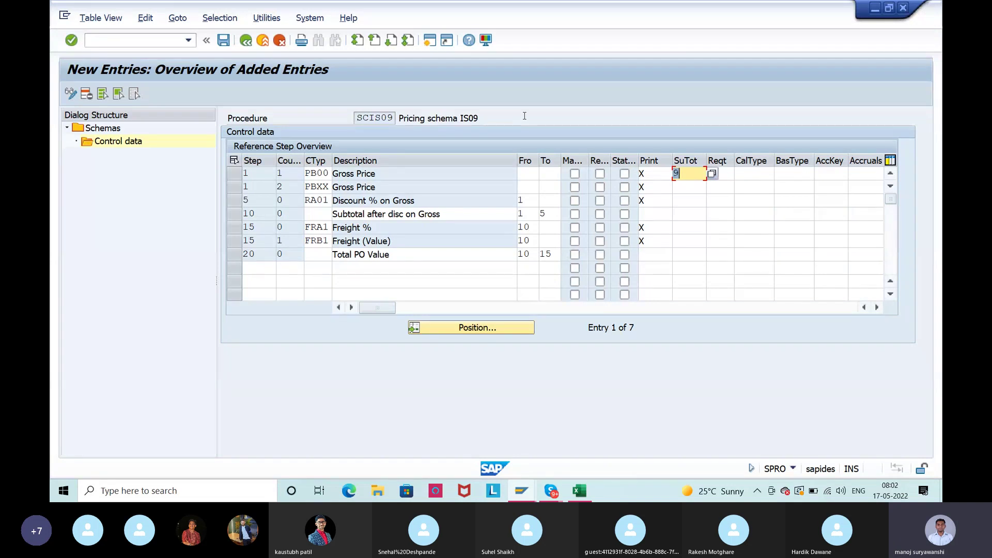
Save the control data with the print indicators and the condition subtotal
click(678, 188)
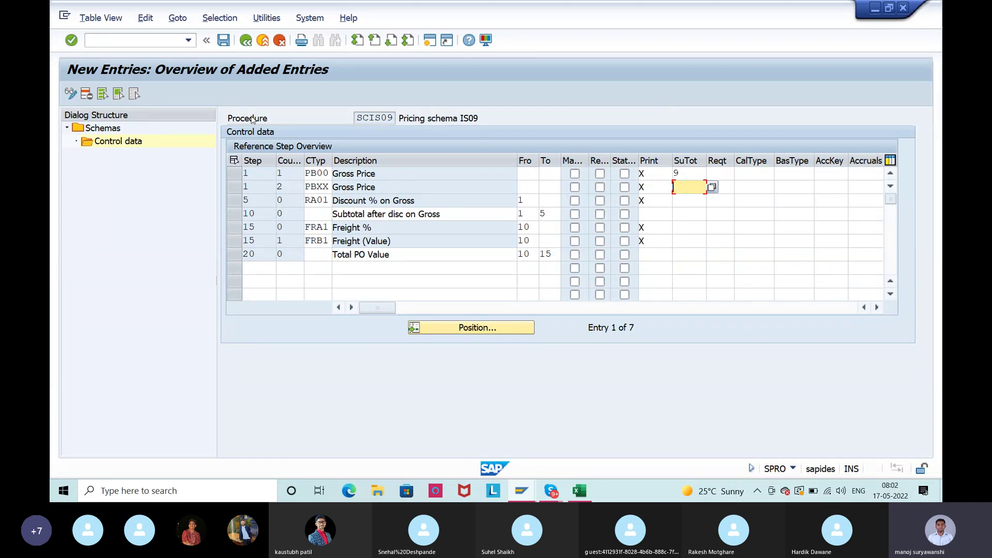
click(224, 41)
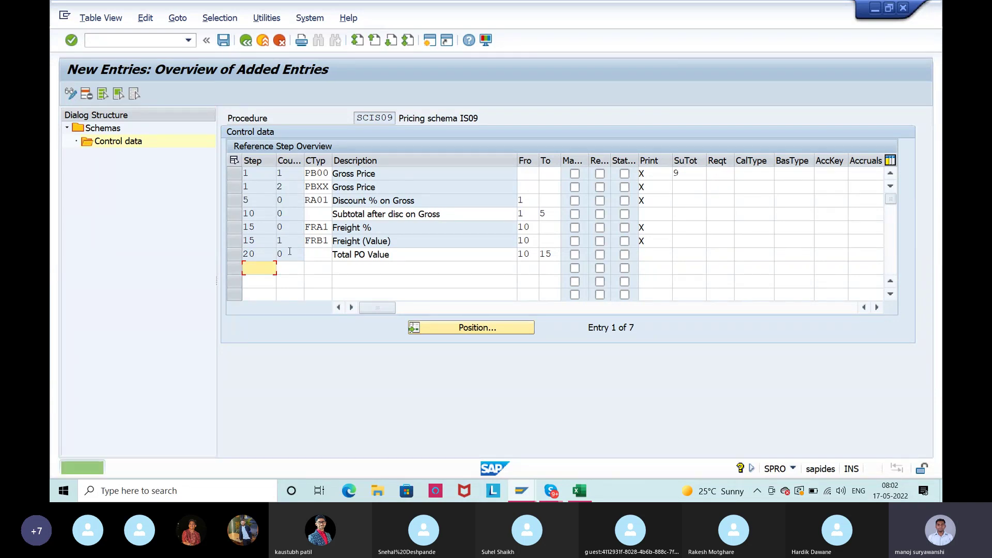
Set the account key of the FRA1 and FRB1 freight lines to FR1
click(329, 227)
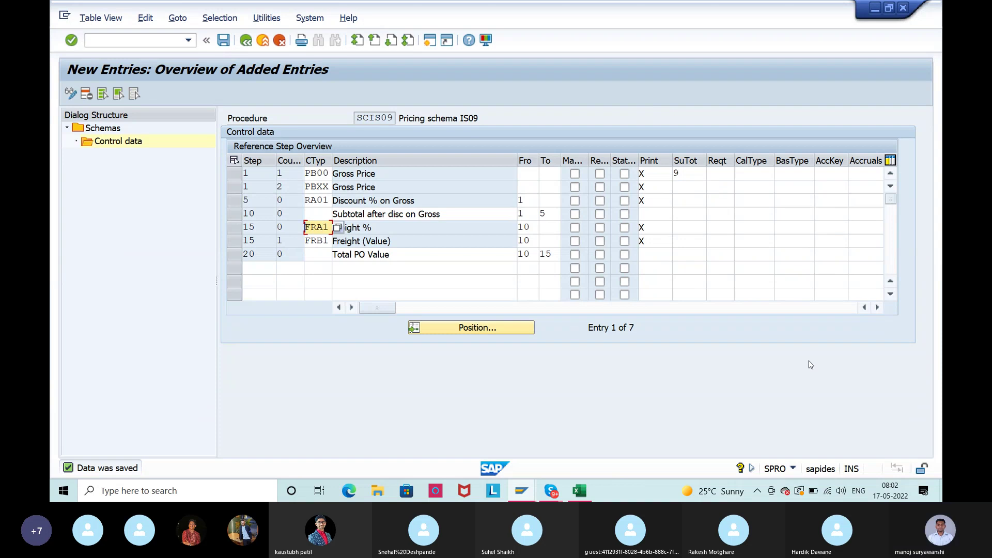
click(876, 307)
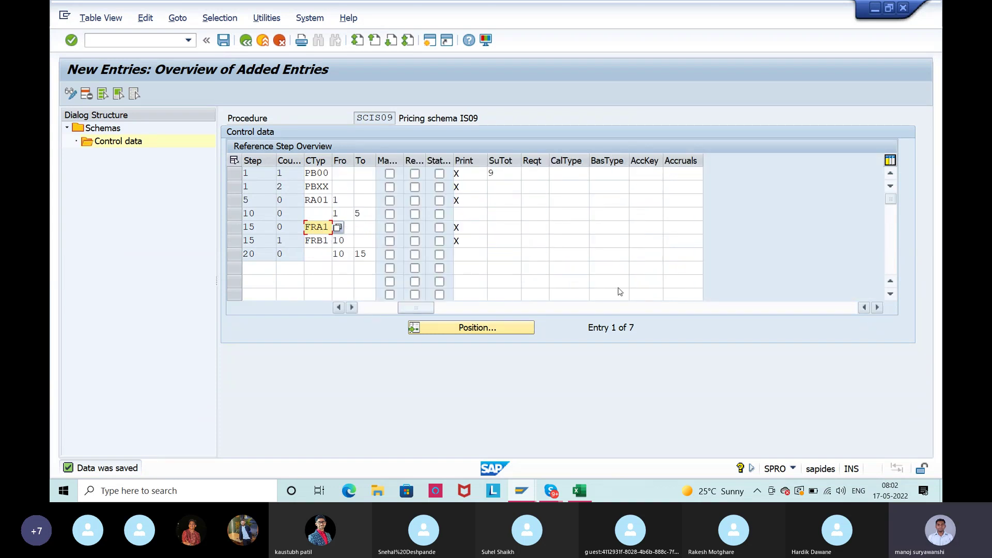
click(657, 230)
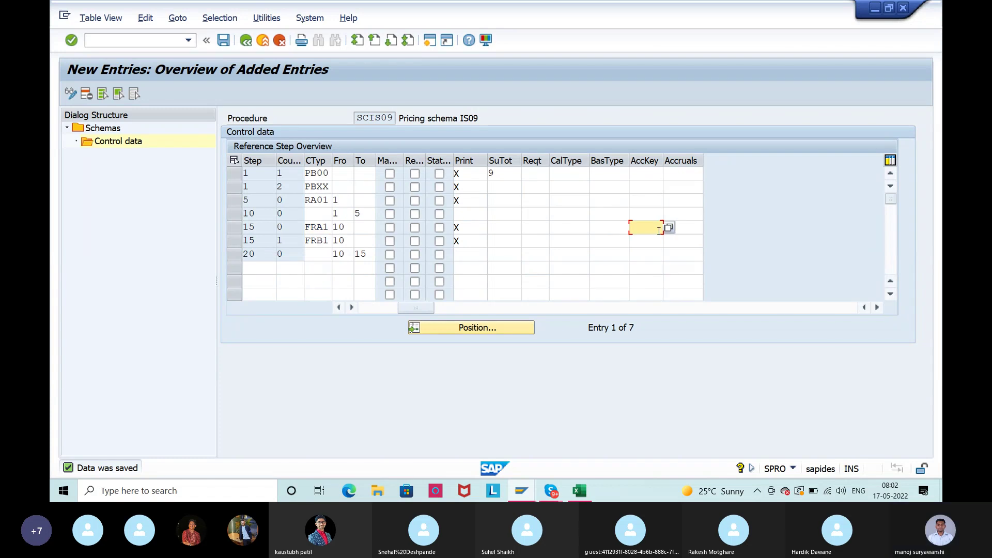
text(fr1)
key(BackSpace)
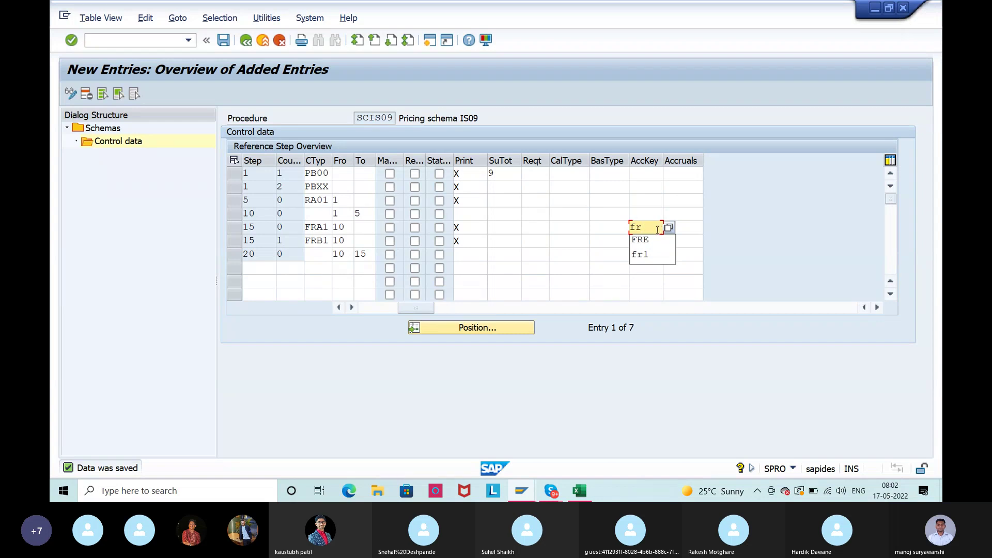
click(650, 253)
key(Return)
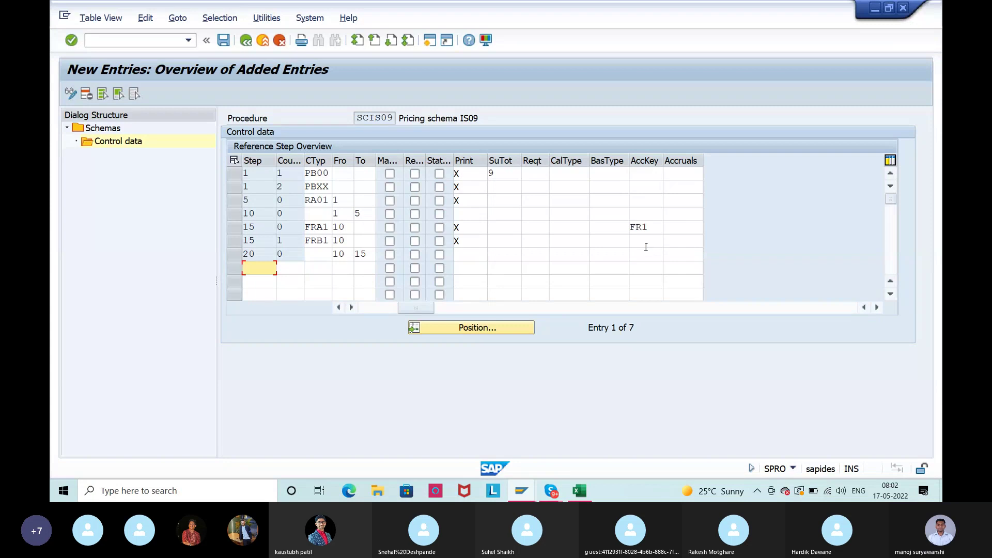
click(644, 241)
text(fr1)
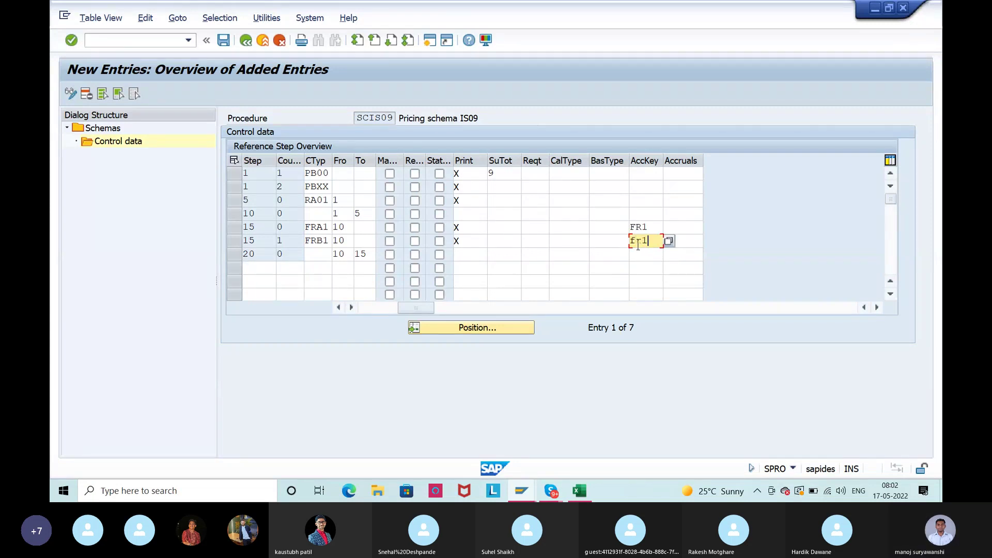
key(Return)
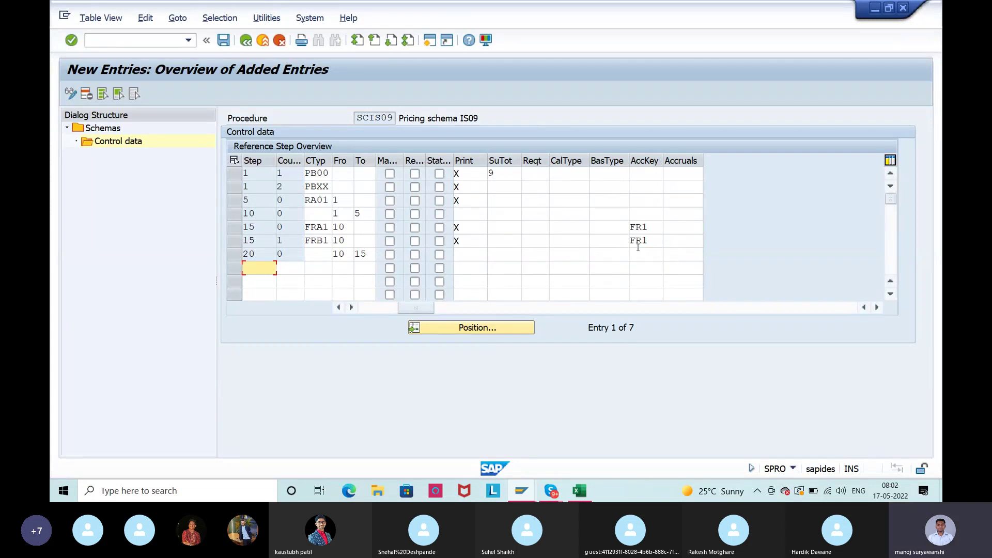
Set the accruals key of the FRA1 and FRB1 freight lines to FR1
click(683, 231)
text(fr1)
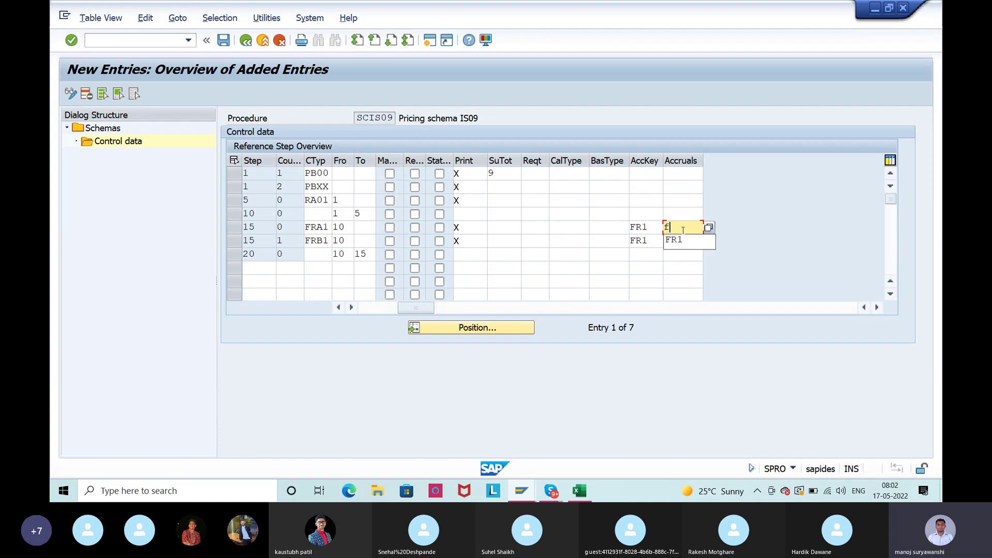
click(673, 239)
click(678, 241)
text(fr1)
key(Return)
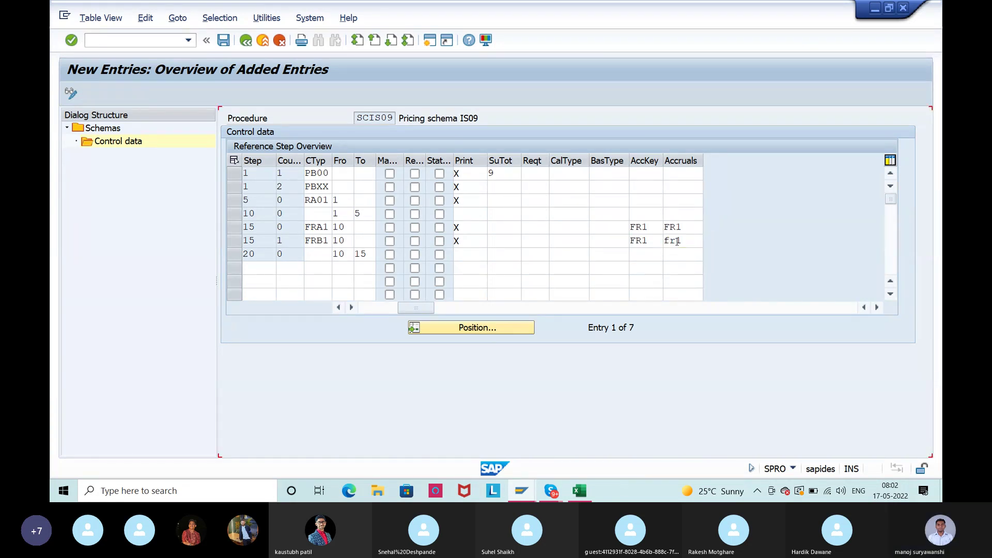
Review the account key and accruals assignments of the FRA1 and FRB1 freight lines
click(691, 227)
drag(650, 227, 622, 230)
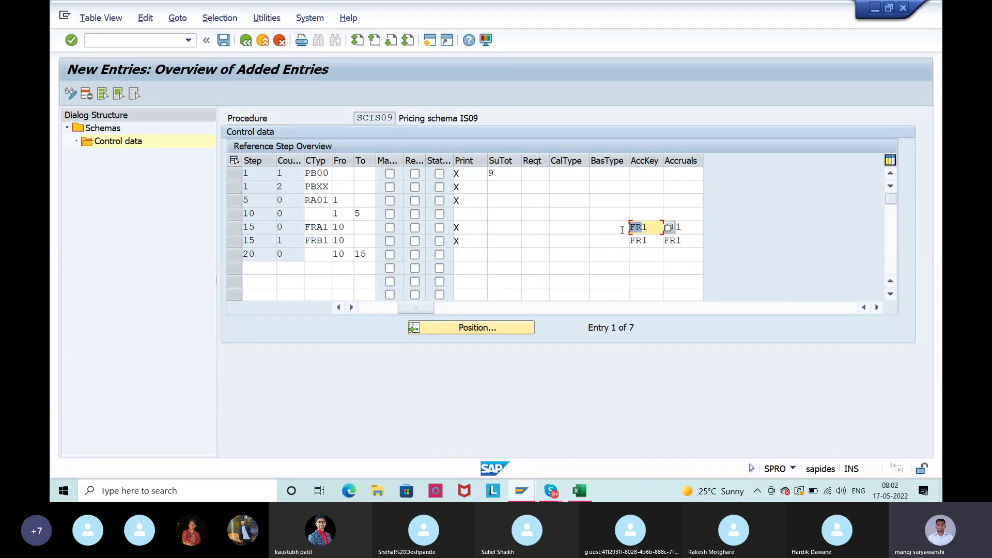
click(624, 230)
drag(650, 227, 629, 230)
click(637, 232)
click(313, 228)
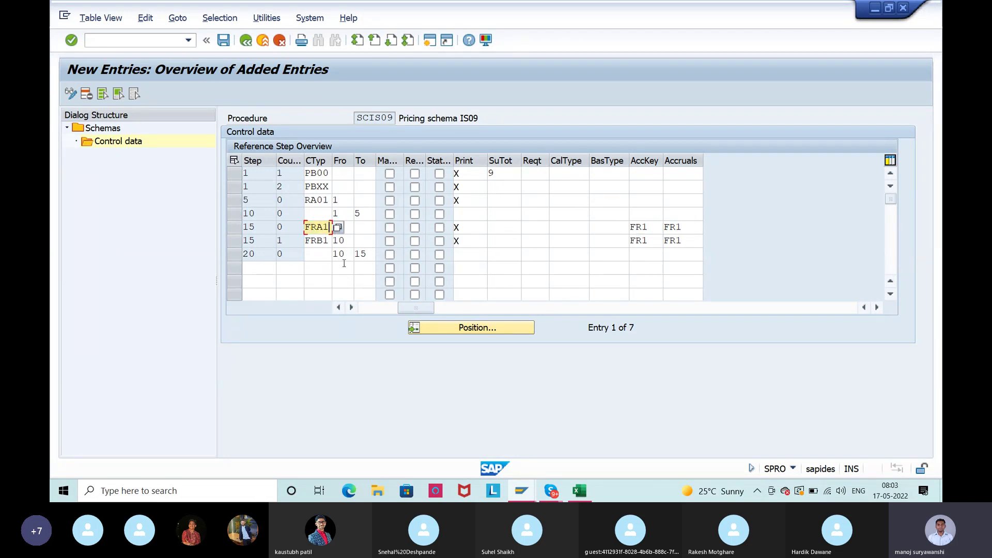
click(653, 229)
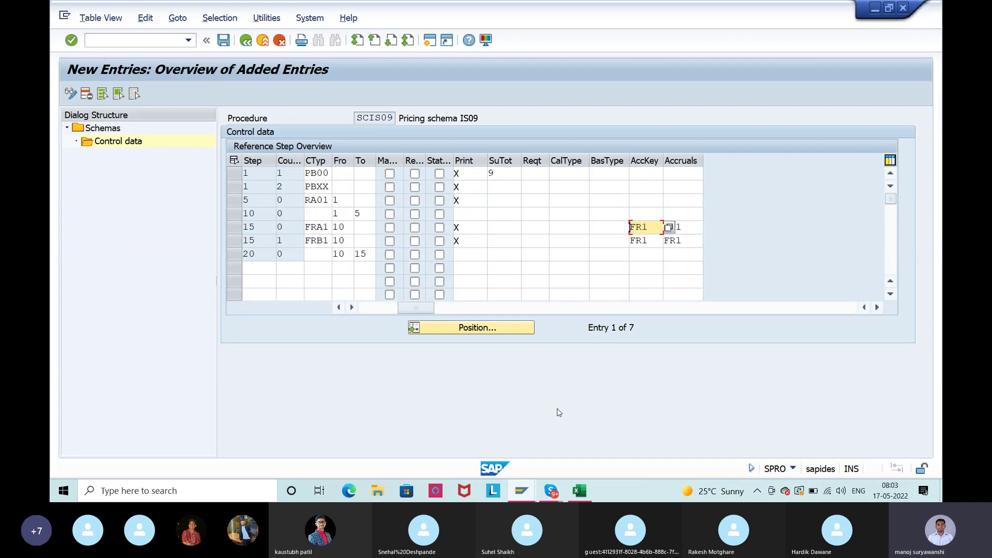
drag(657, 228, 641, 228)
click(628, 227)
click(632, 242)
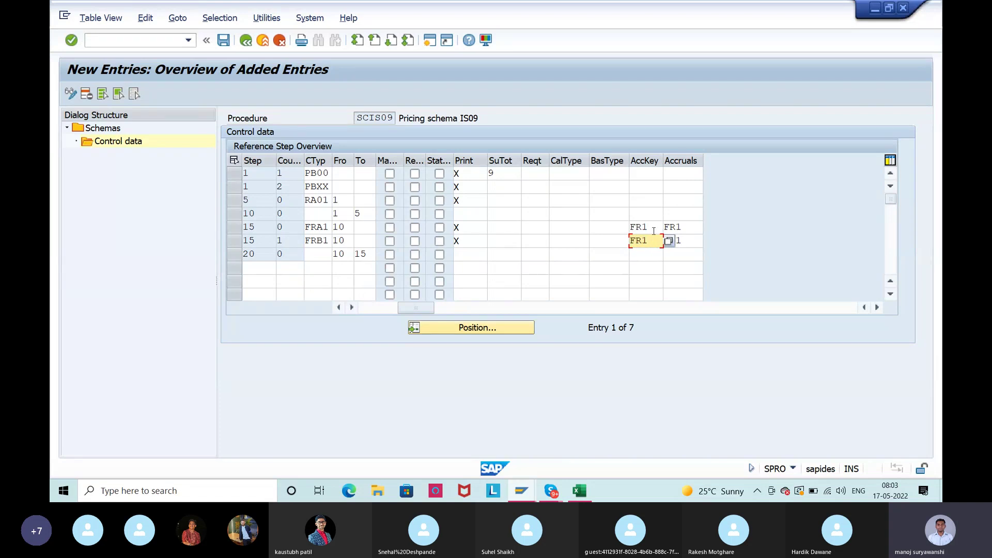
click(628, 227)
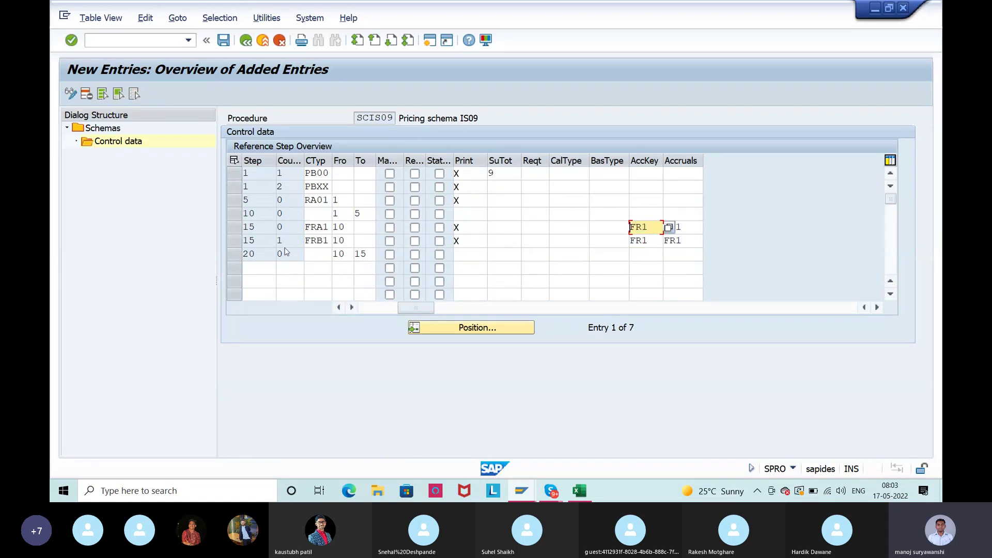
click(642, 241)
drag(642, 242, 631, 244)
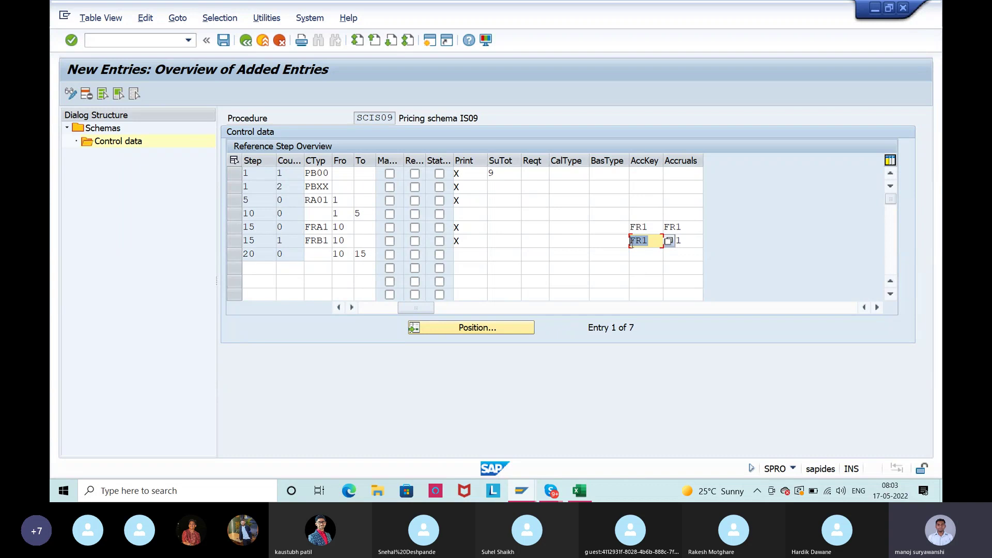
click(632, 243)
Save the SCIS09 control data with the freight account and accruals keys
click(223, 41)
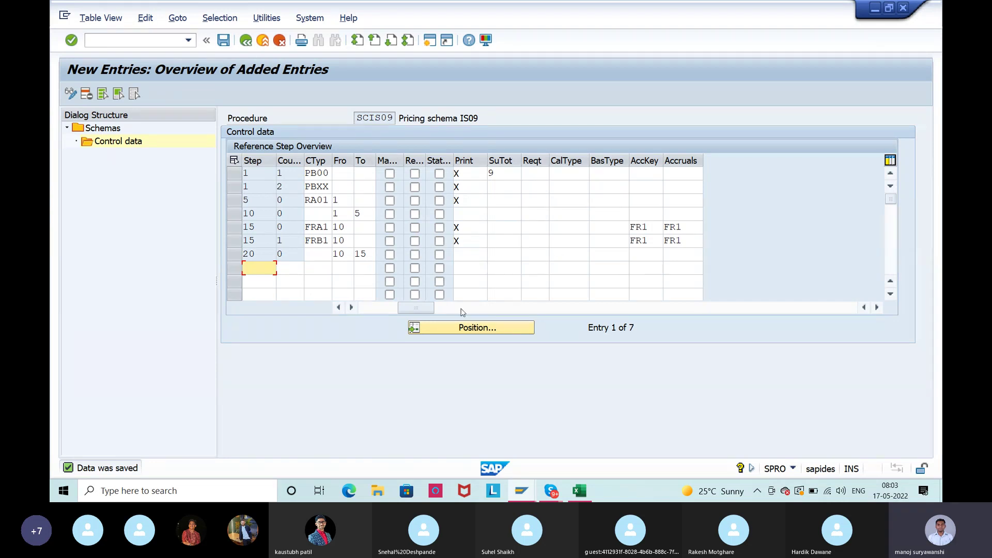
drag(415, 310, 382, 310)
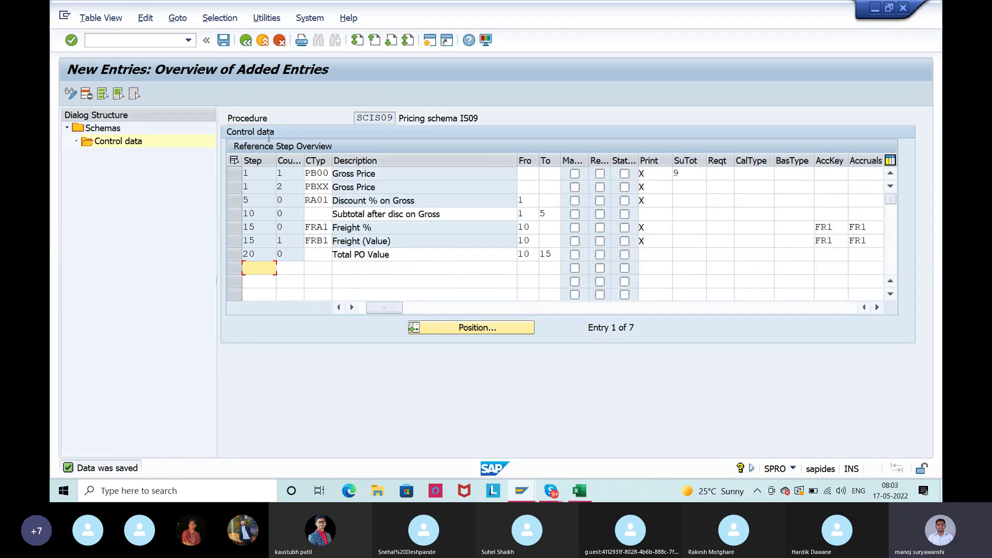
click(223, 40)
Leave the SCIS09 control data and the schema overview to return to the implementation guide
click(245, 40)
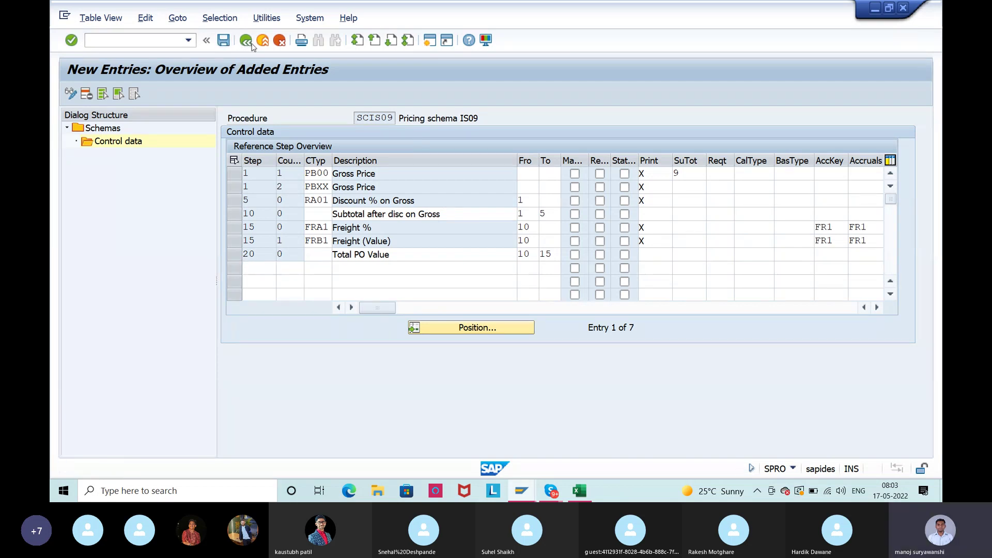
click(360, 118)
drag(392, 118, 395, 117)
click(394, 118)
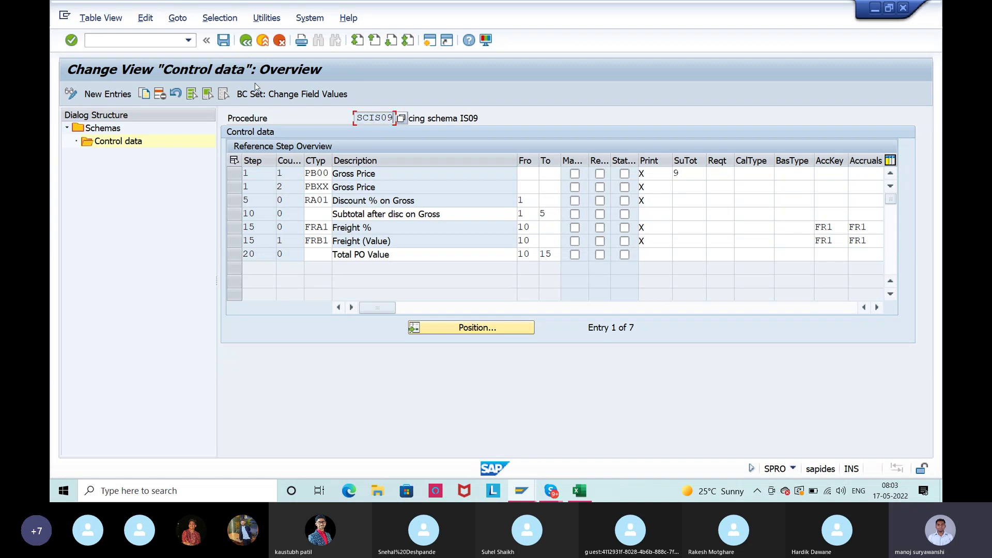
click(246, 40)
click(246, 40)
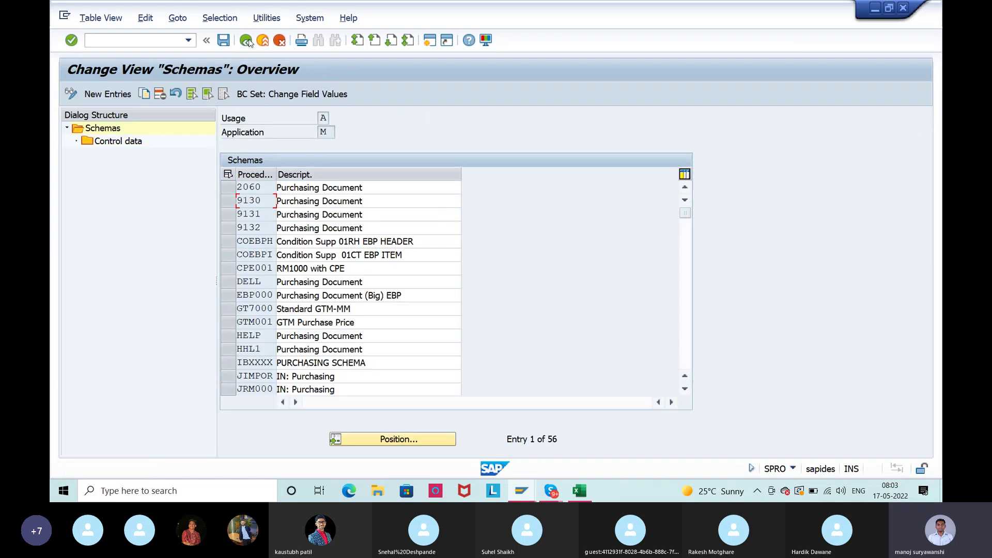
click(247, 41)
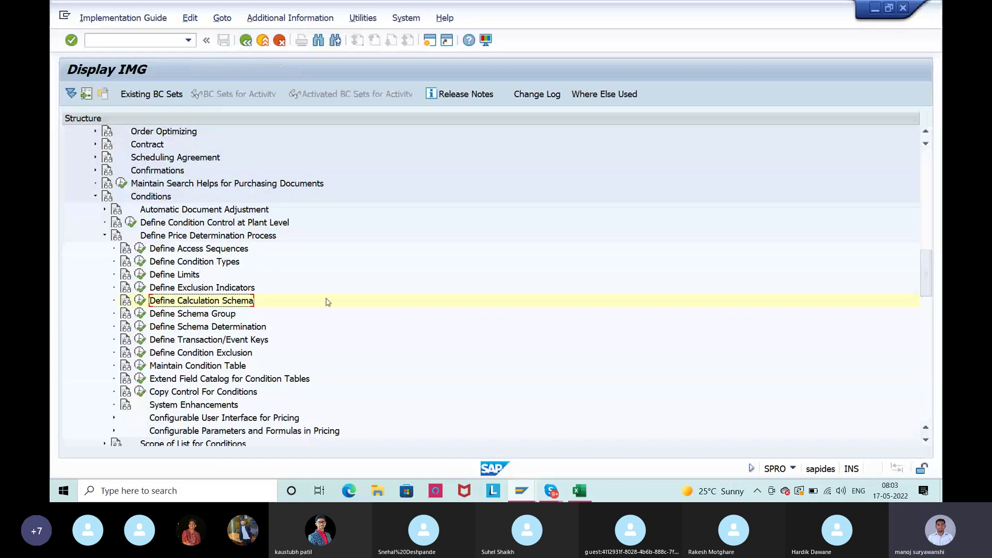
Open the Schema Groups: Vendor activity of Define Schema Group
click(188, 316)
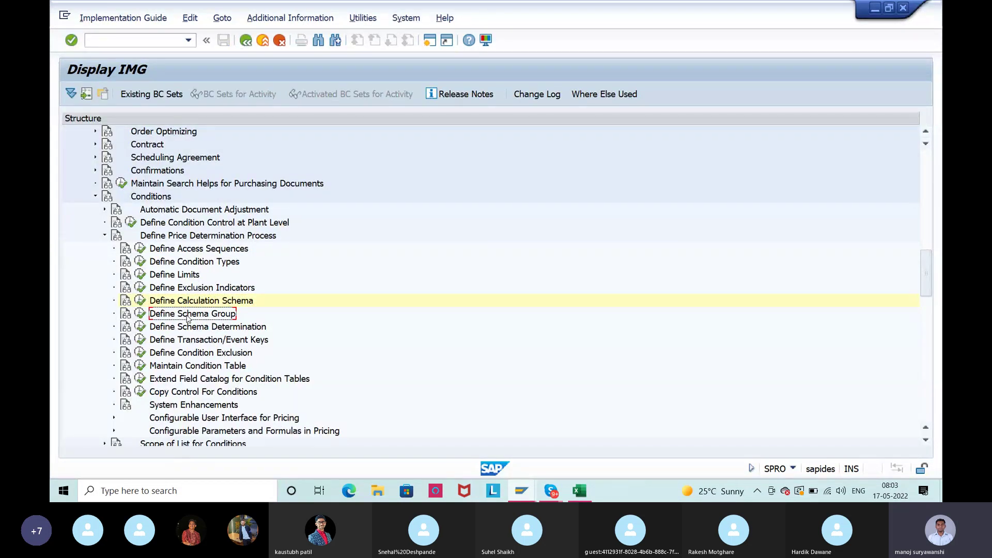
click(140, 314)
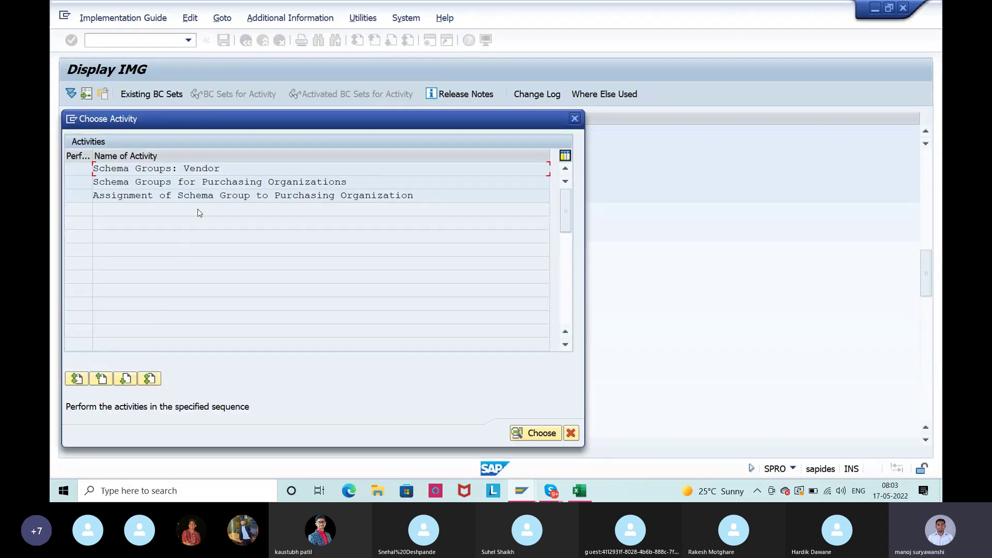
click(227, 172)
double_click(229, 169)
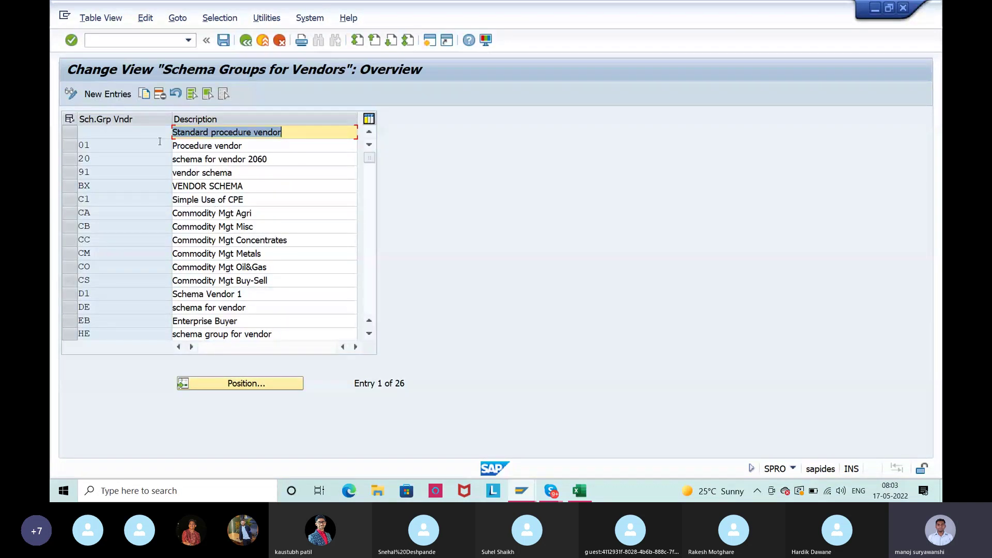
Create vendor schema group IS with the description "schema grp Vendor IS09" and save it in the proposed customizing request
click(142, 133)
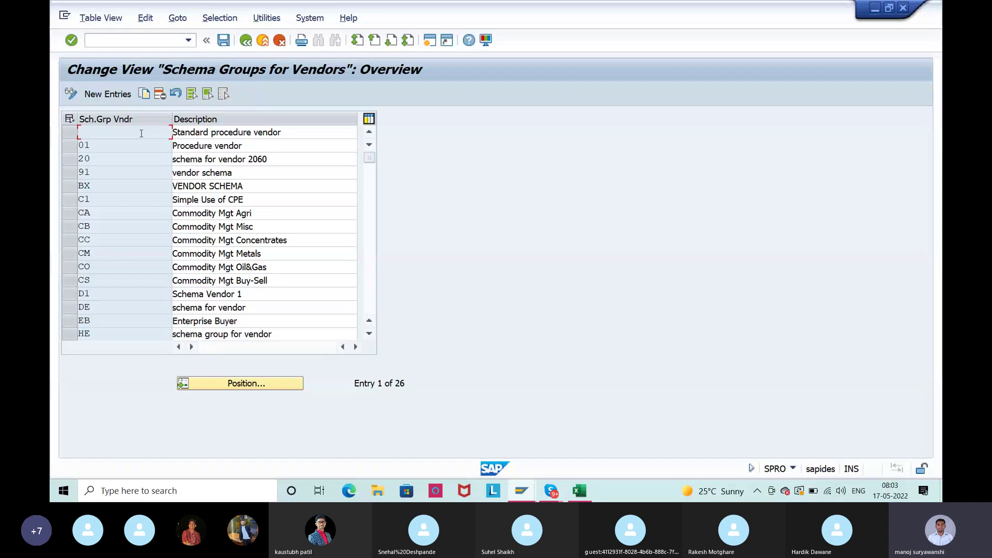
click(108, 93)
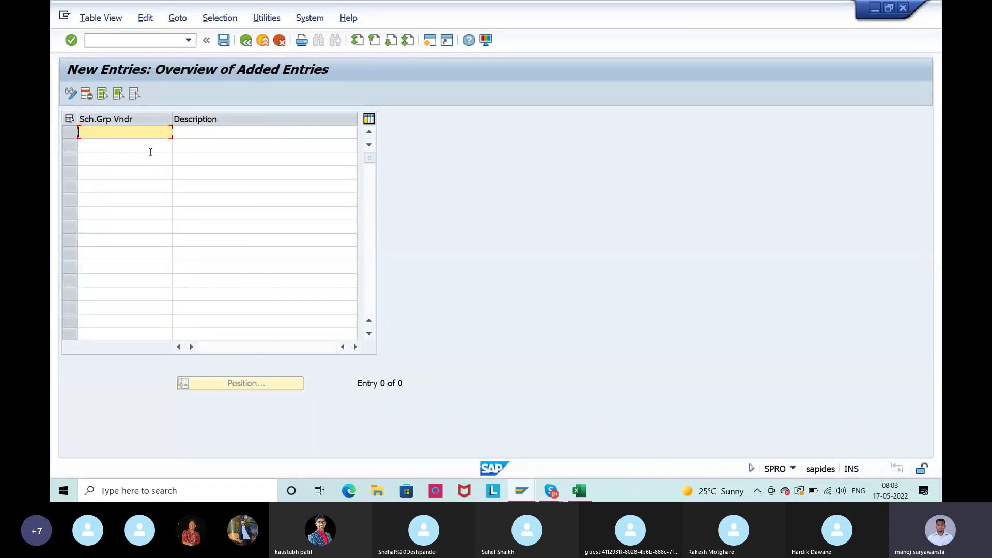
text(IS)
key(Tab)
text(sch)
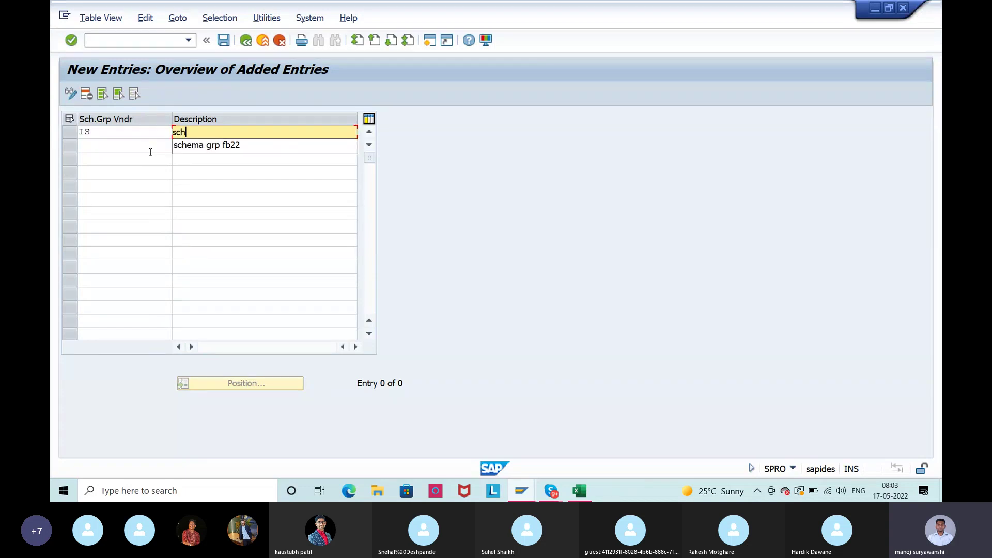
text(ema gr)
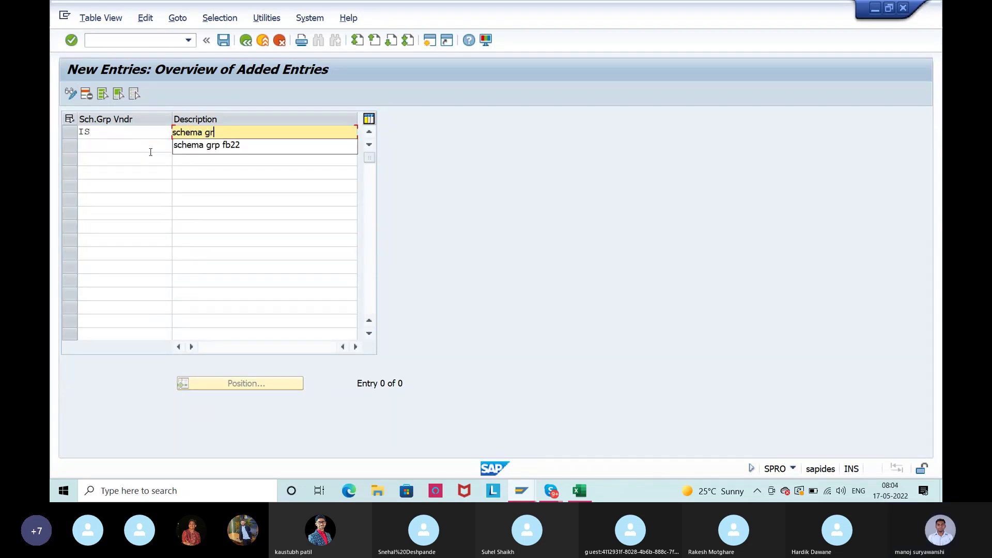
text(p II)
key(BackSpace)
key(BackSpace)
text(Vendor )
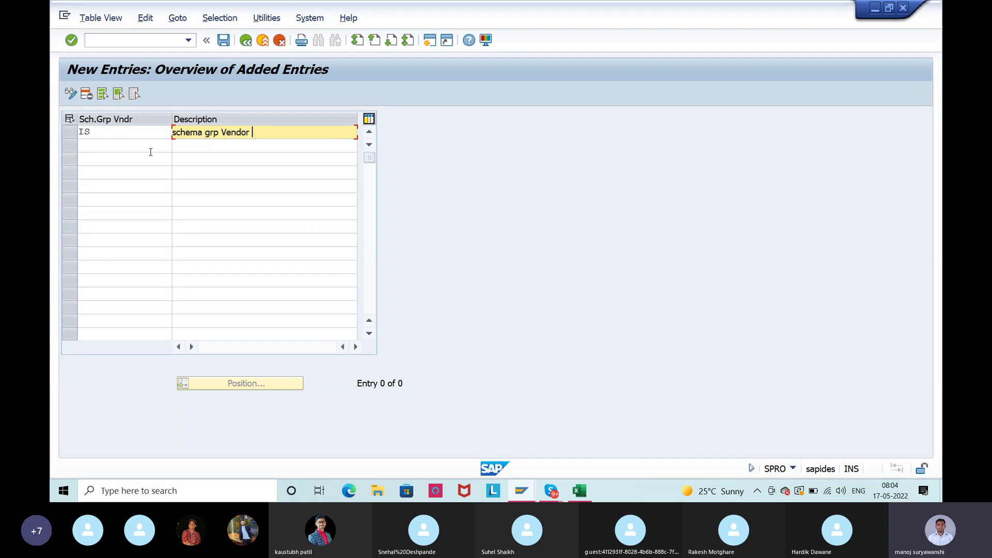
text(IS09)
key(Return)
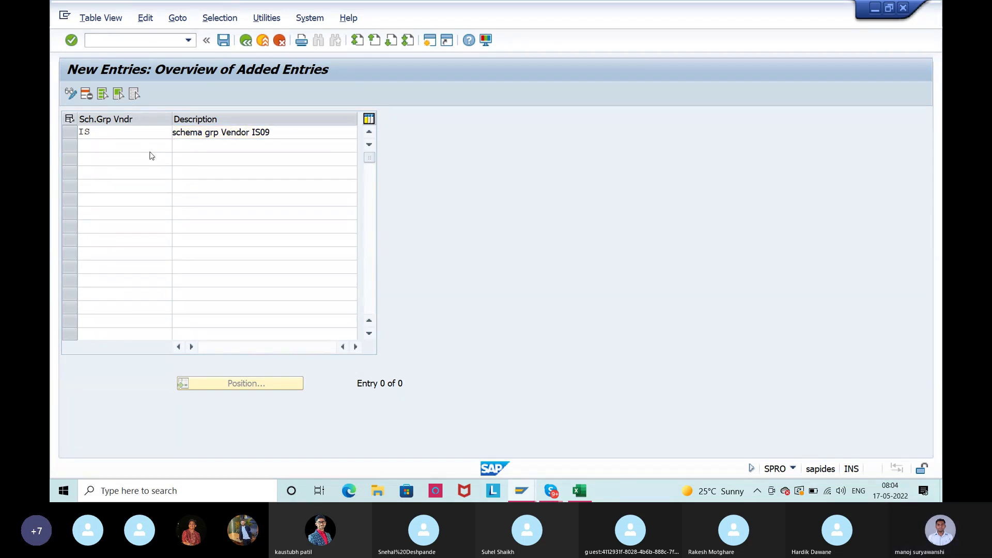
click(223, 40)
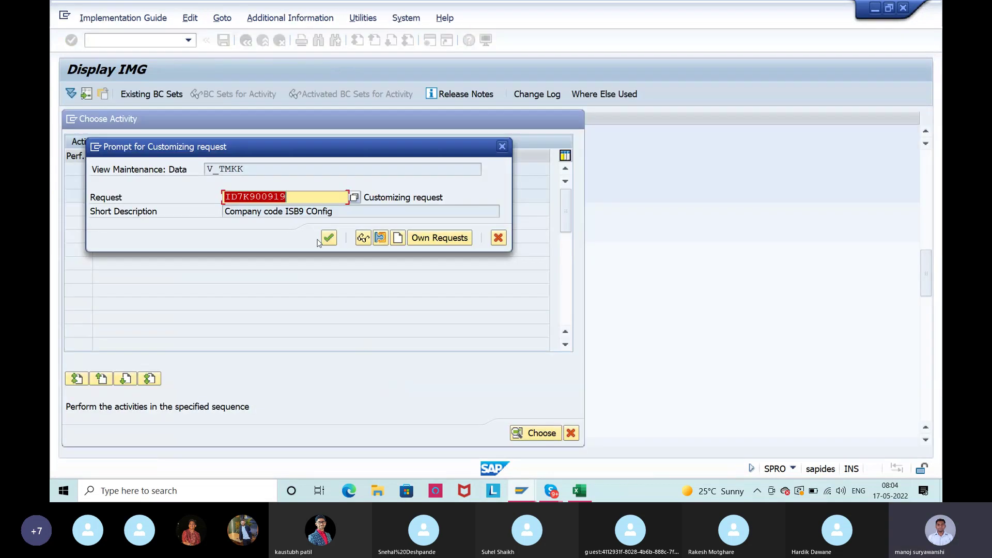
click(327, 238)
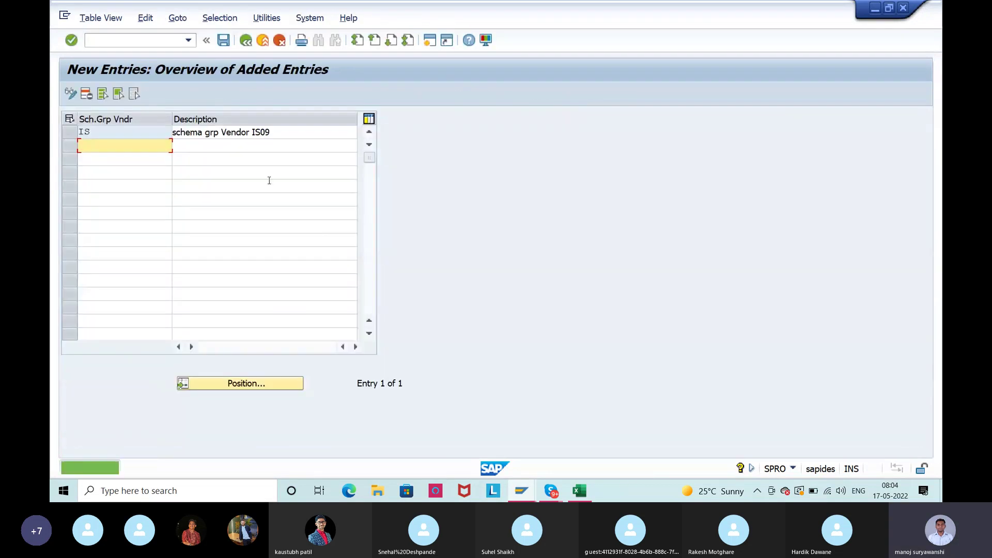
Leave the vendor schema groups and open the Schema Groups for Purchasing Organizations activity
click(246, 41)
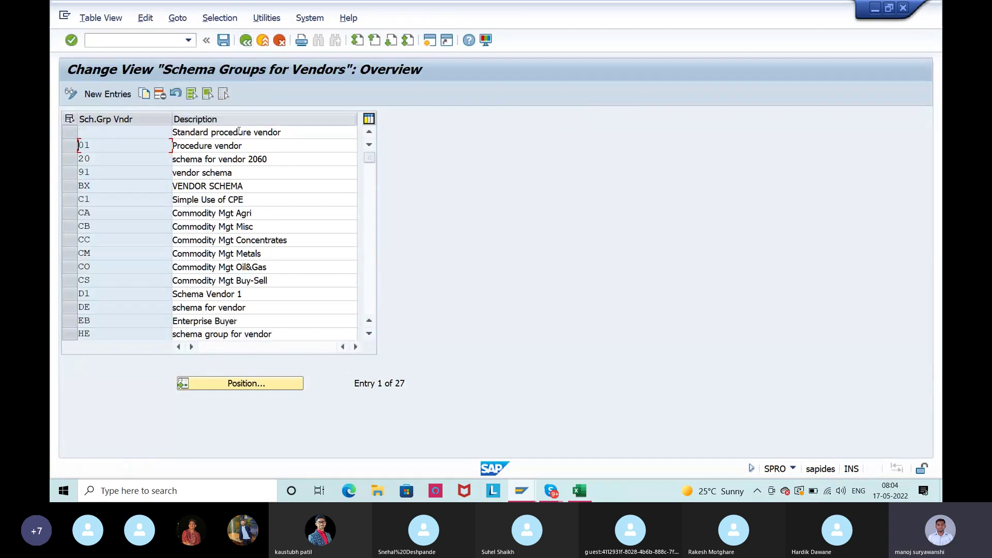
click(247, 41)
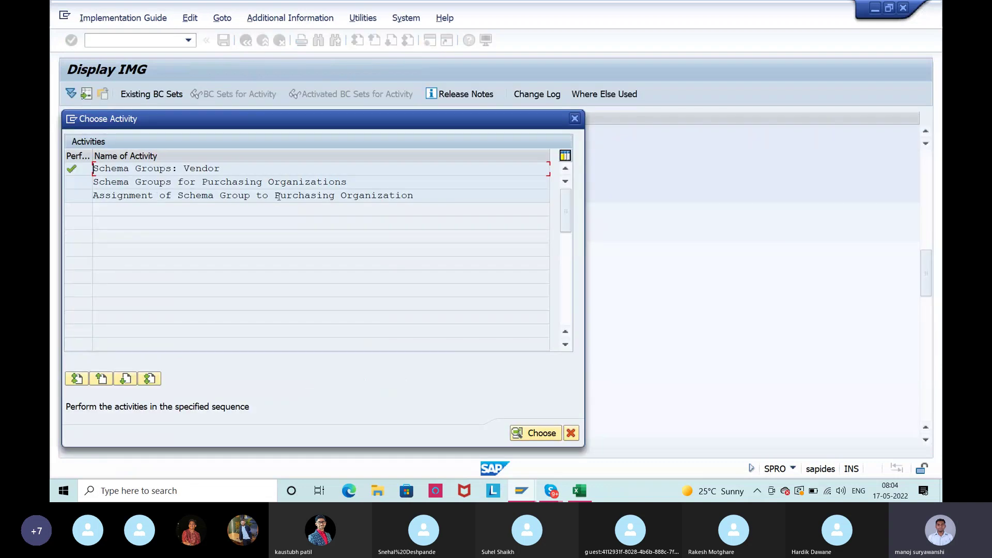
double_click(363, 182)
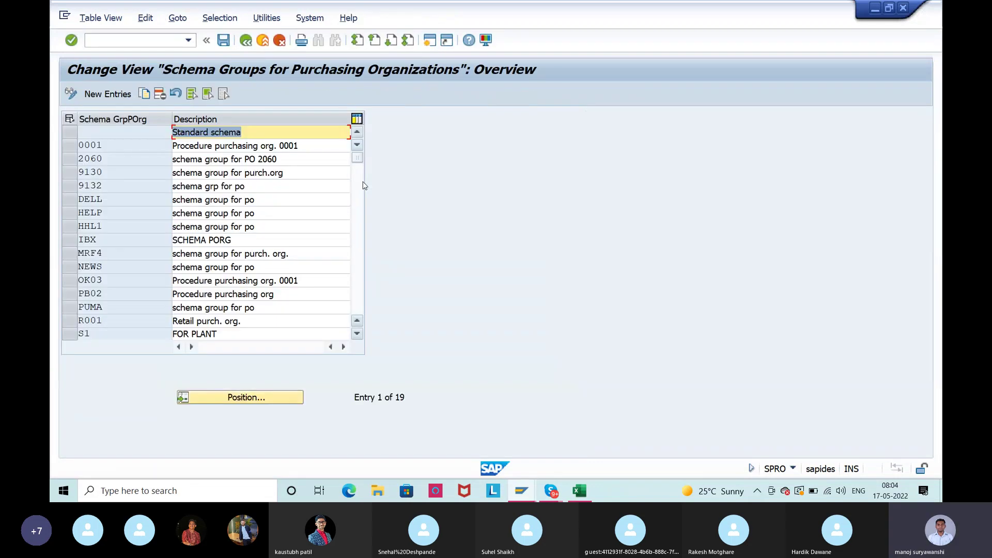
Create purchasing organization schema group IS09 with the description "Scham grp pur org IS09" and save it in the proposed customizing request
click(117, 96)
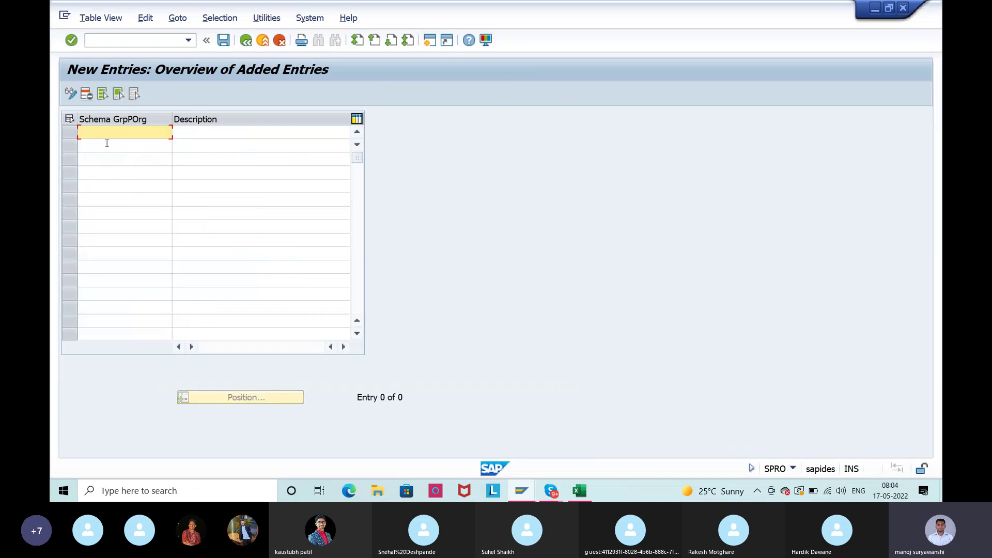
text(IS)
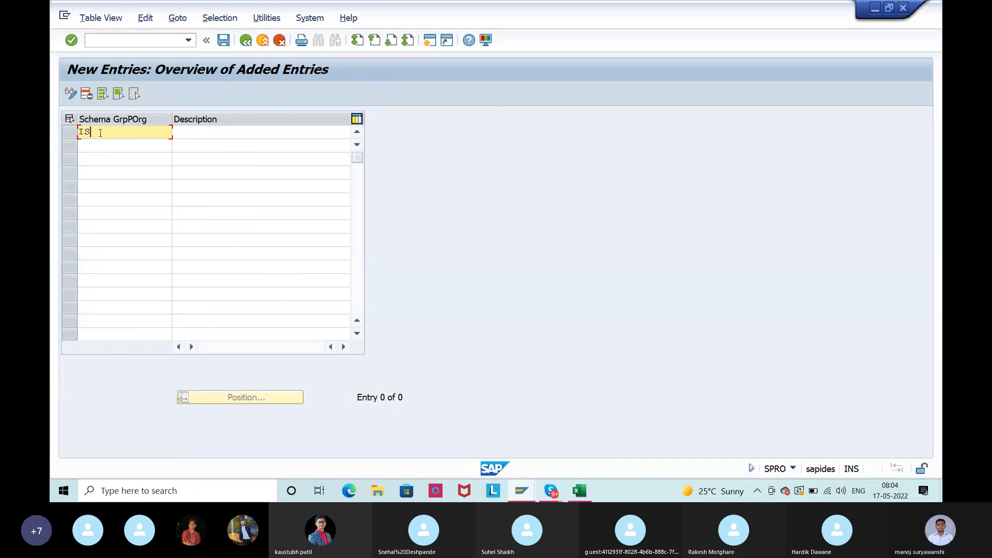
text(09)
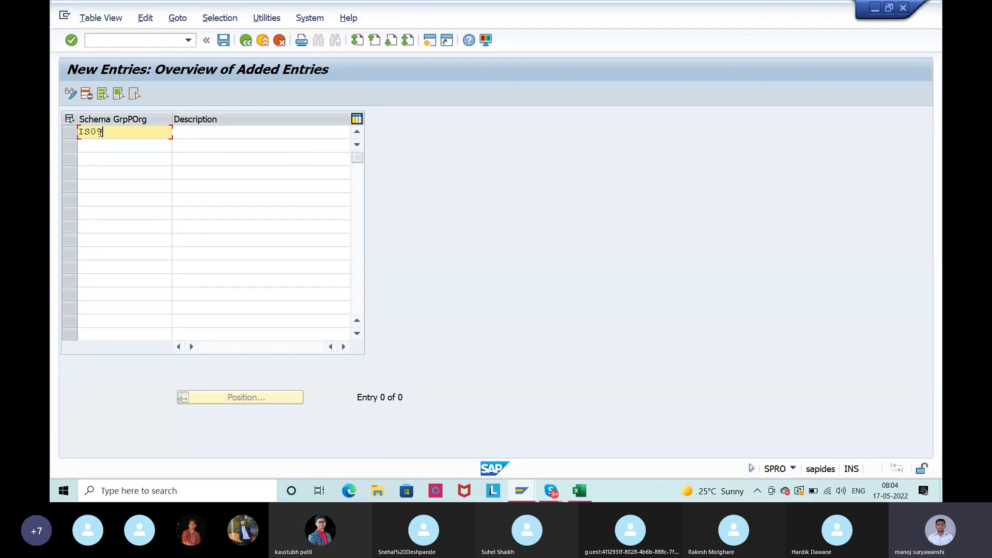
key(Tab)
text(S)
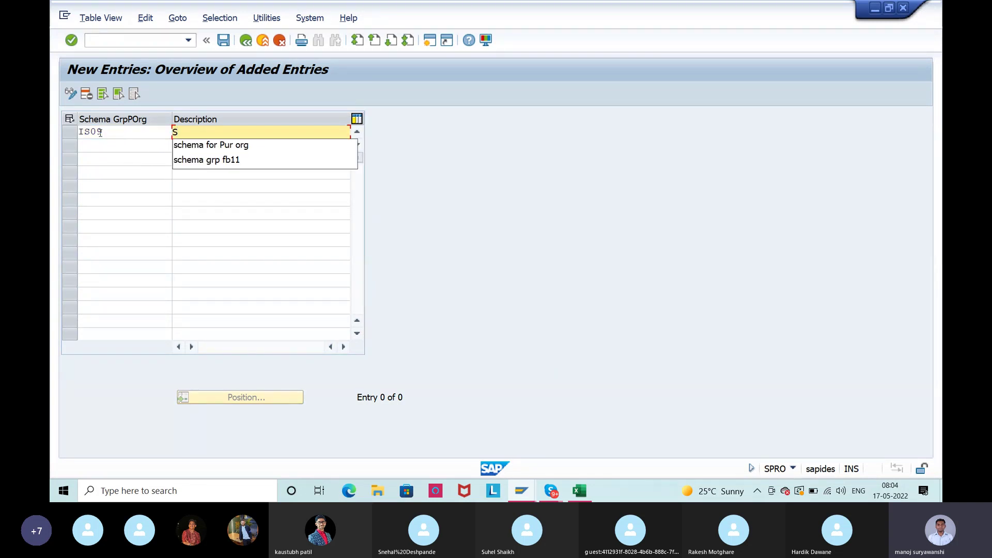
text(cham)
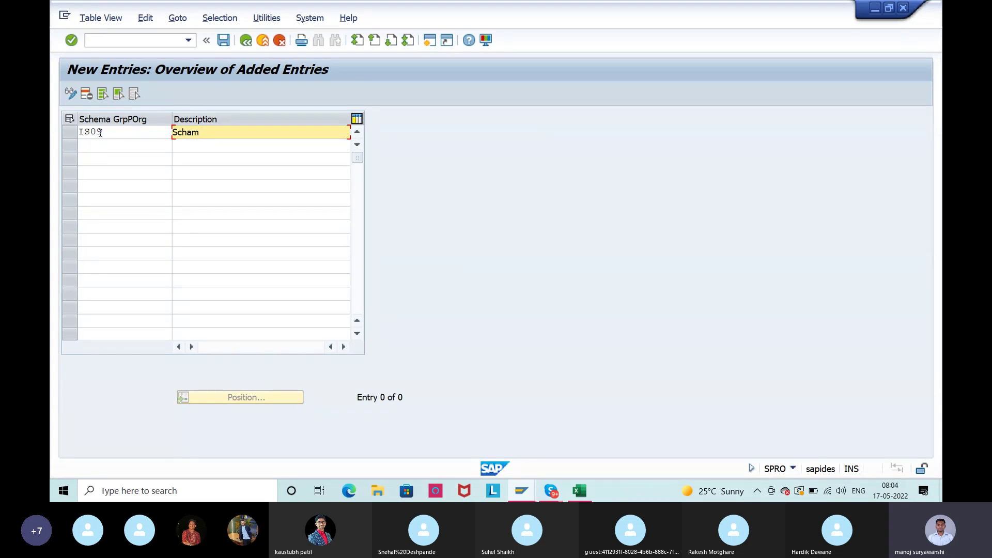
text( grp pur org IS09)
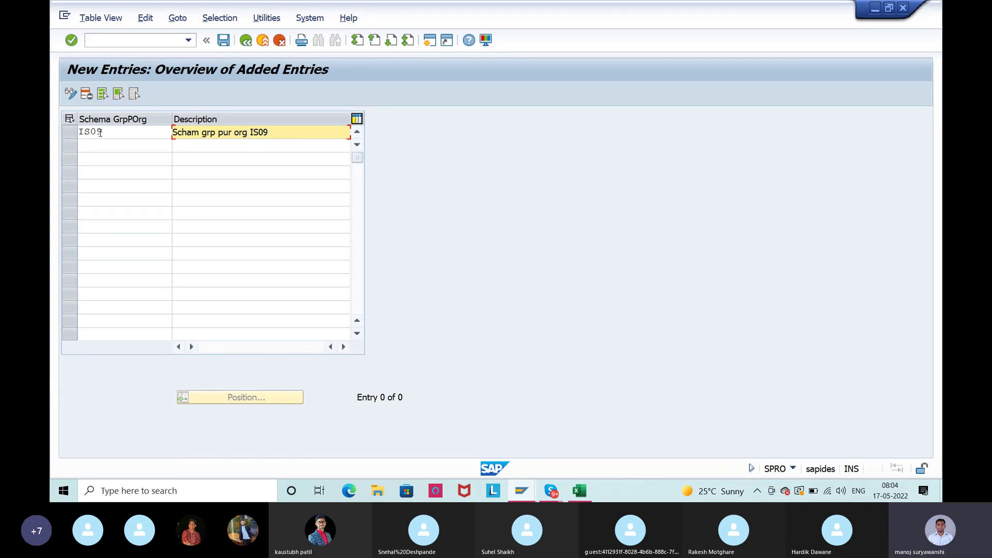
key(Return)
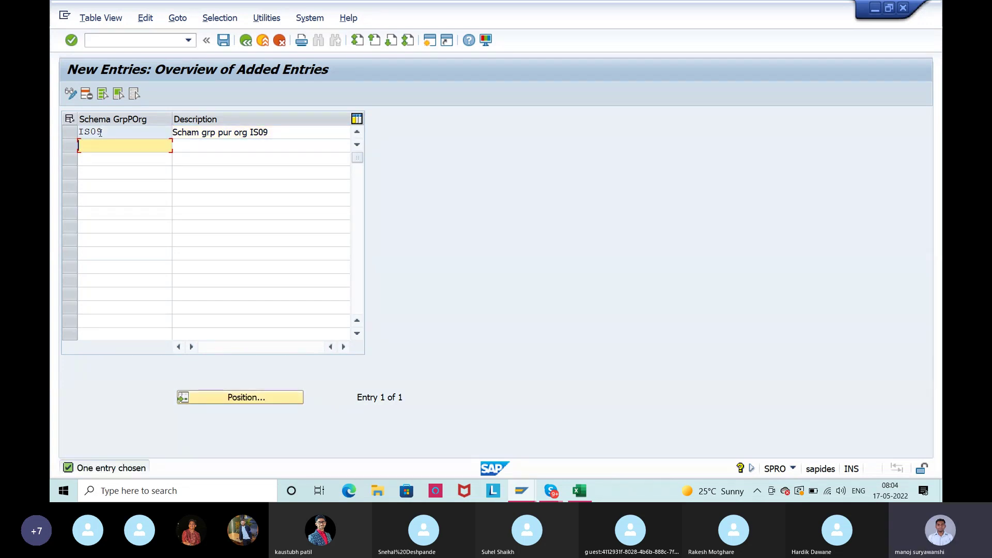
click(225, 40)
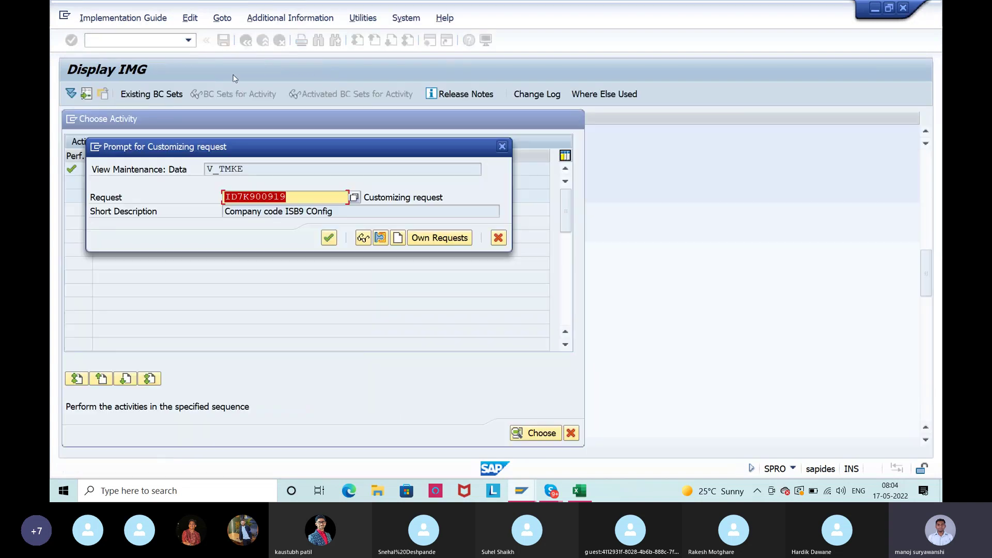
click(328, 237)
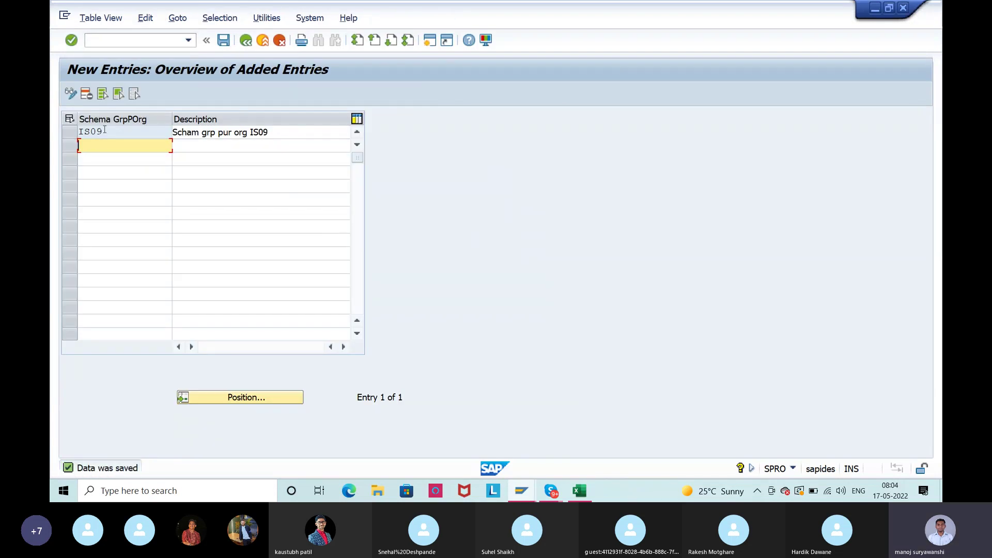
Copy the code of the new schema group, leave its table and open the Assignment of Schema Group to Purchasing Organization activity
drag(107, 130, 78, 132)
key(ctrl+c)
click(250, 44)
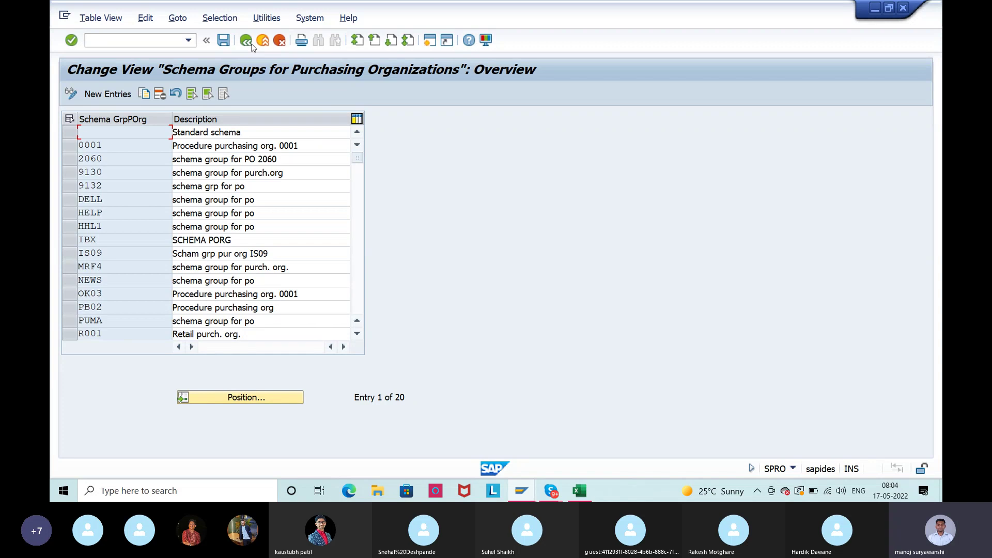
click(251, 44)
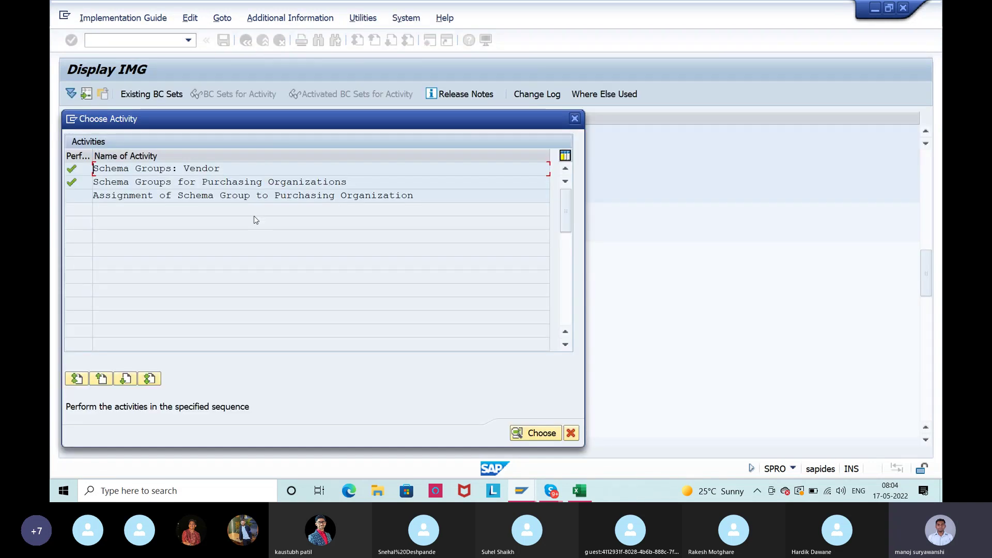
drag(153, 199, 415, 202)
click(414, 202)
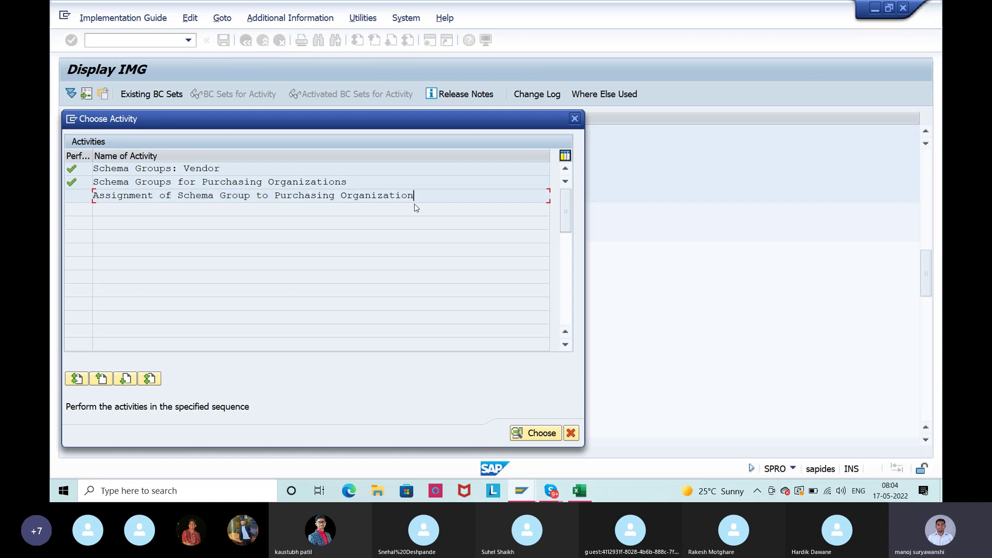
drag(371, 179, 162, 179)
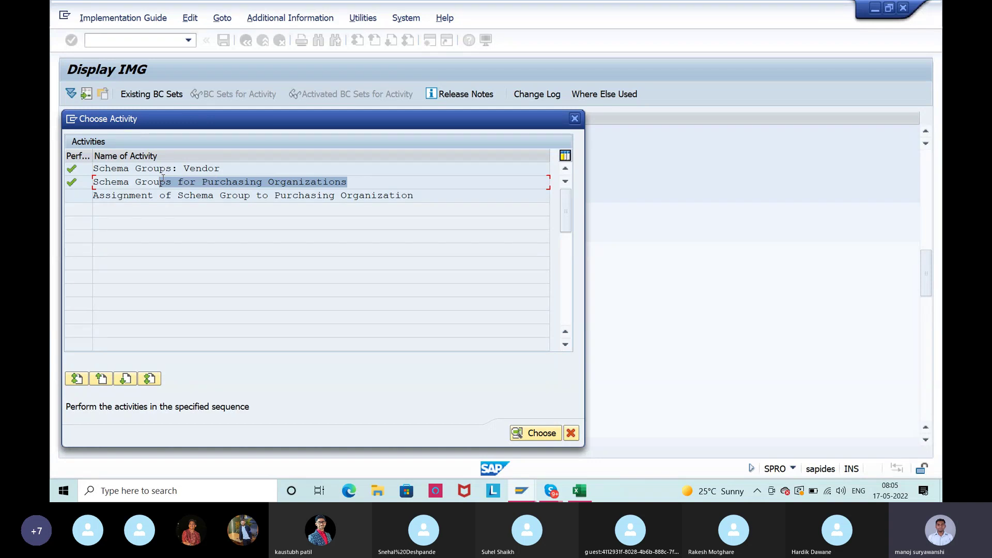
click(162, 180)
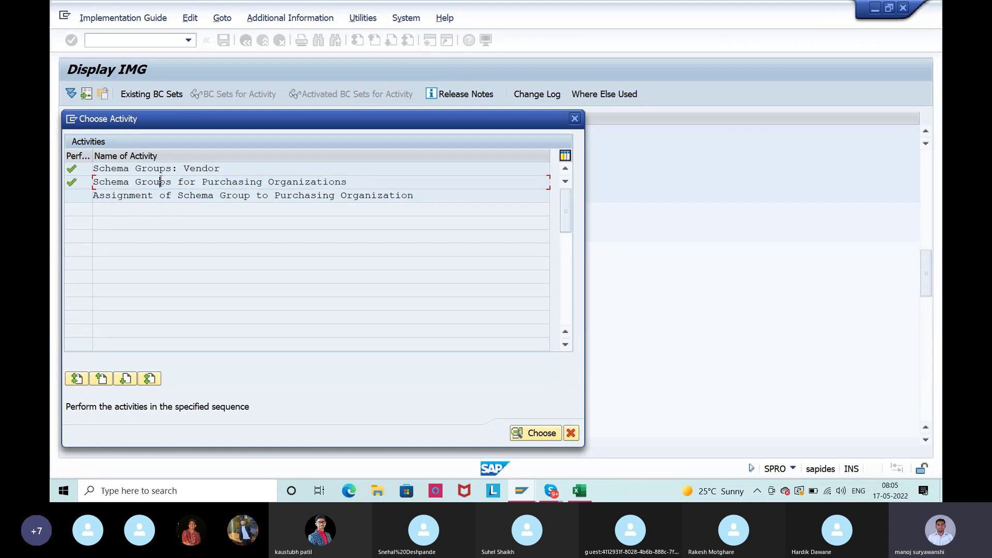
double_click(439, 195)
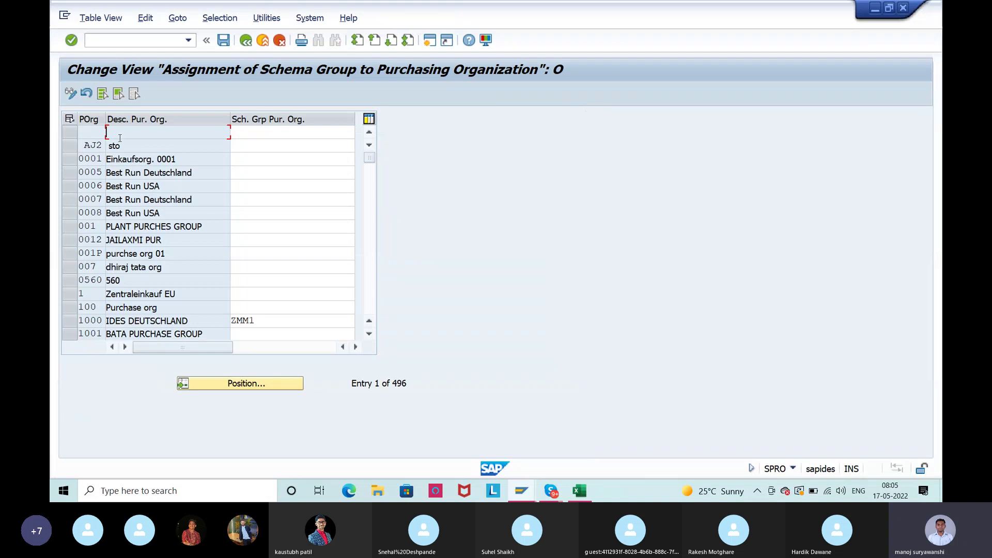
Locate purchasing organization ISB9 in the assignment table and assign schema group IS09 to it
click(86, 145)
click(240, 383)
text(in05)
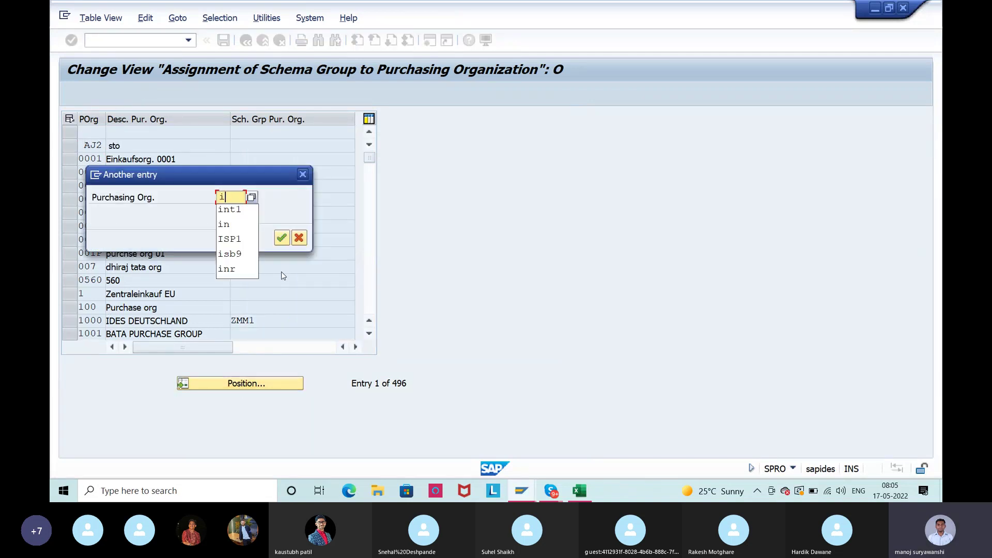
key(Return)
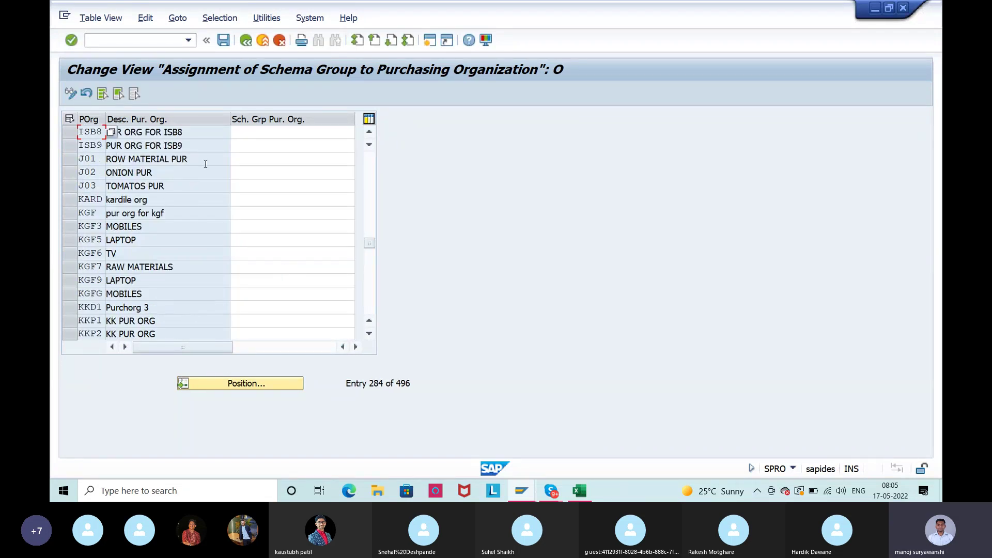
click(277, 144)
text(is09)
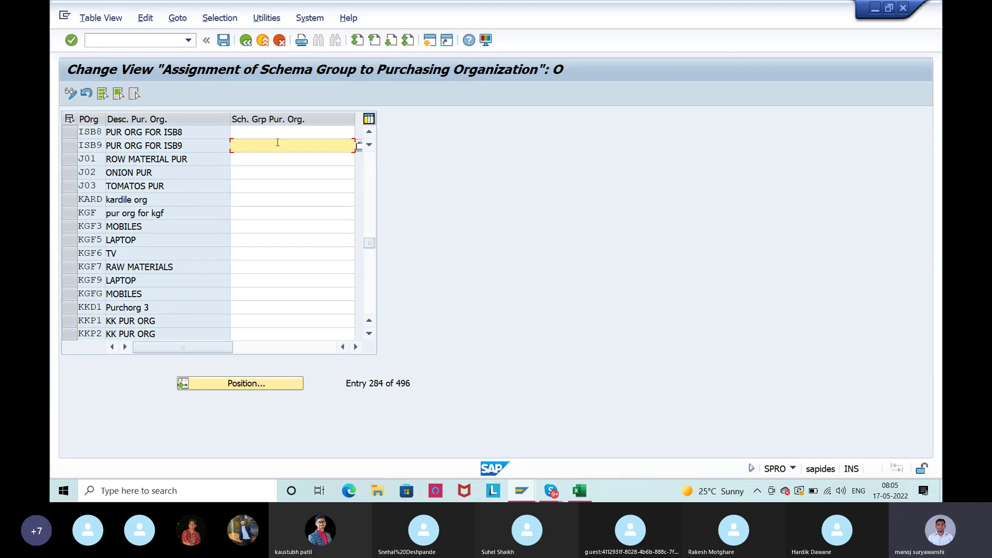
key(Return)
Select the ISB9 row and save its schema group assignment in the proposed customizing request
click(231, 147)
drag(194, 148, 106, 147)
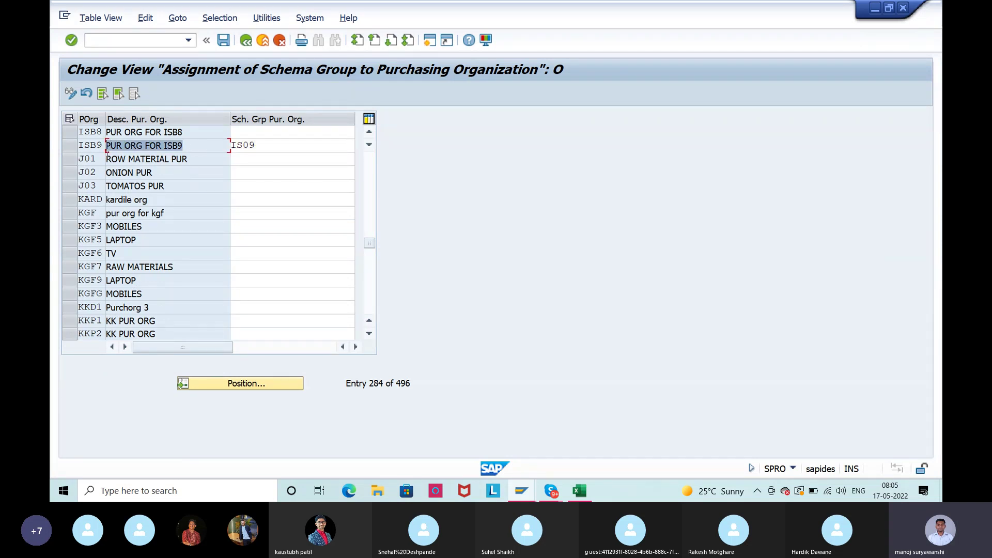
click(70, 146)
key(Tab)
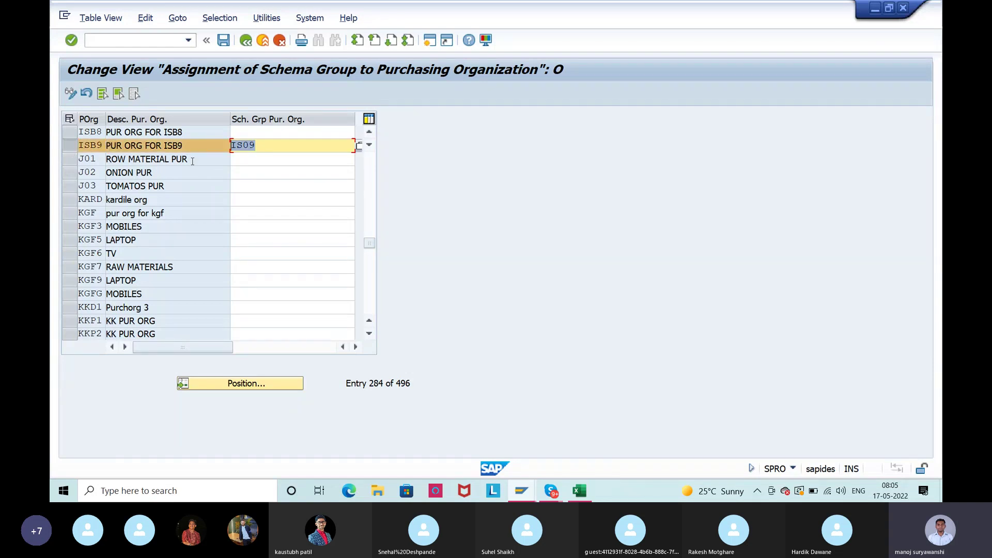
drag(274, 145, 187, 155)
drag(103, 146, 78, 146)
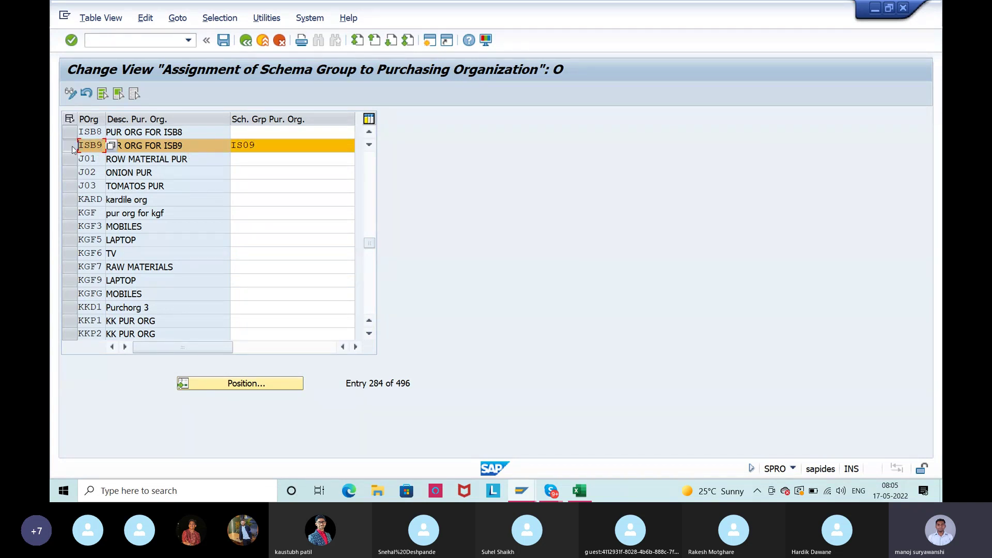
click(223, 42)
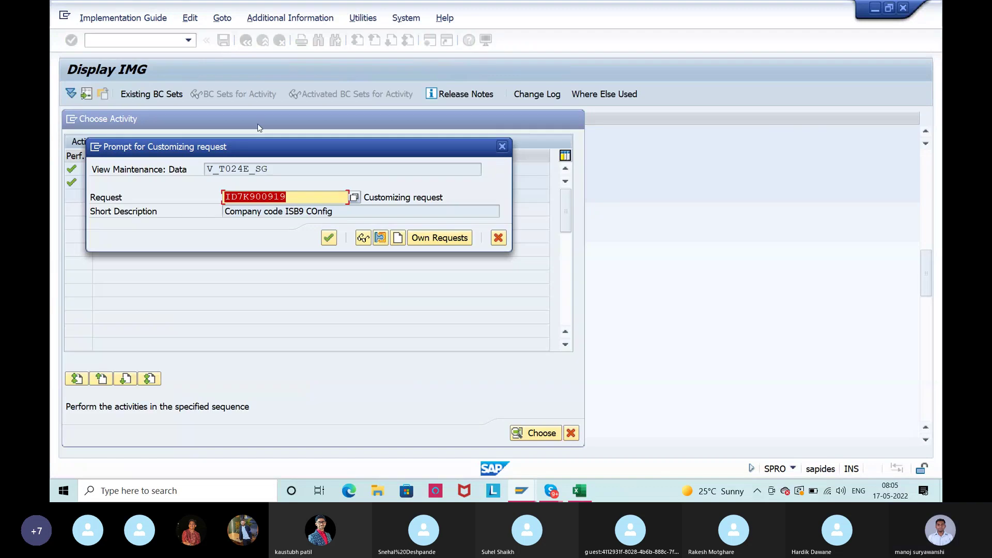
click(325, 235)
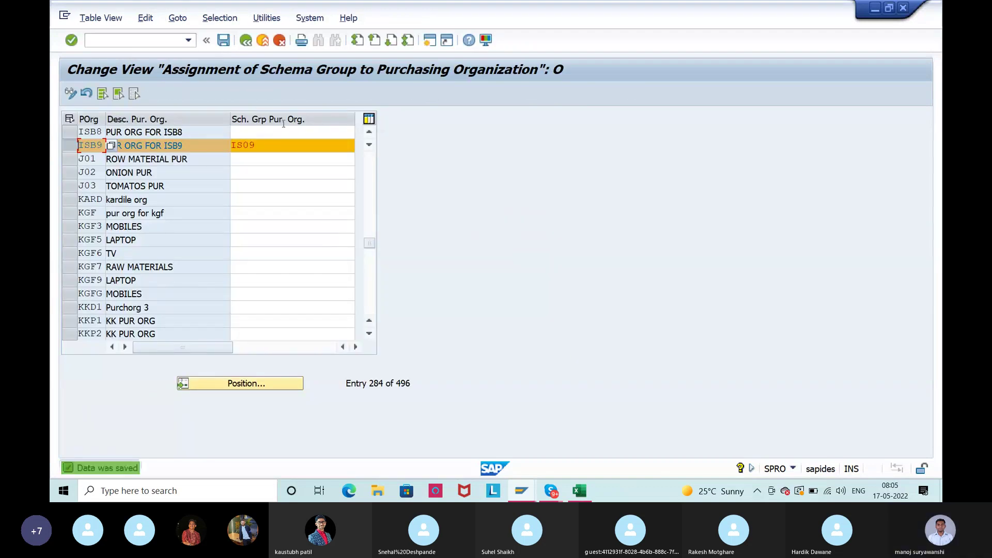
Leave the schema group activities and open the Determine Calculation Schema for Standard Purchase Orders activity
click(246, 42)
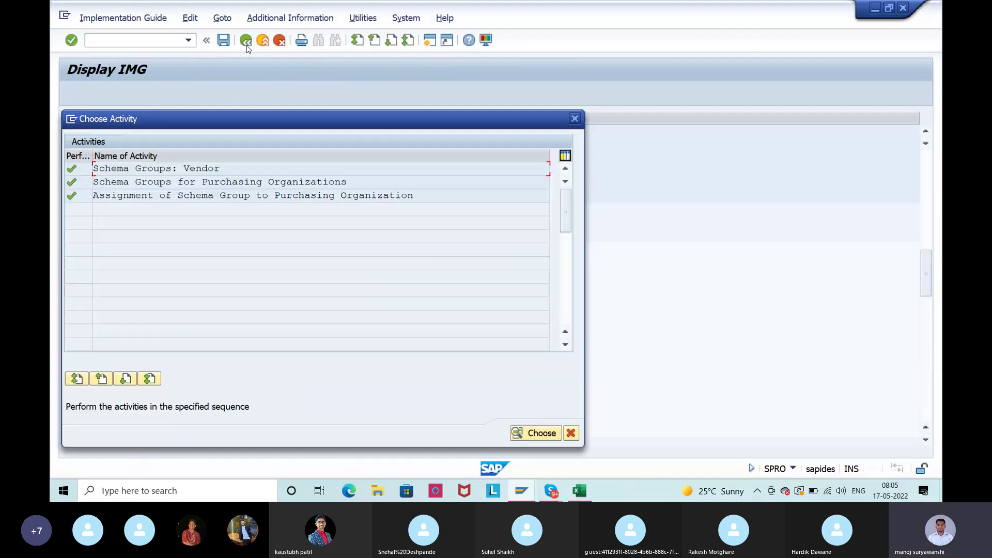
click(574, 119)
click(202, 328)
click(139, 327)
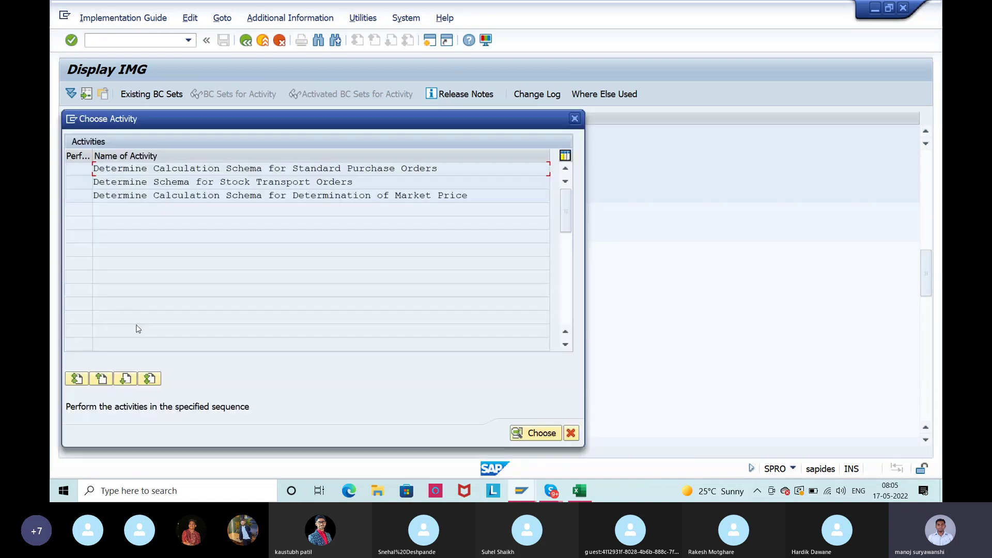
drag(162, 168, 471, 167)
double_click(470, 167)
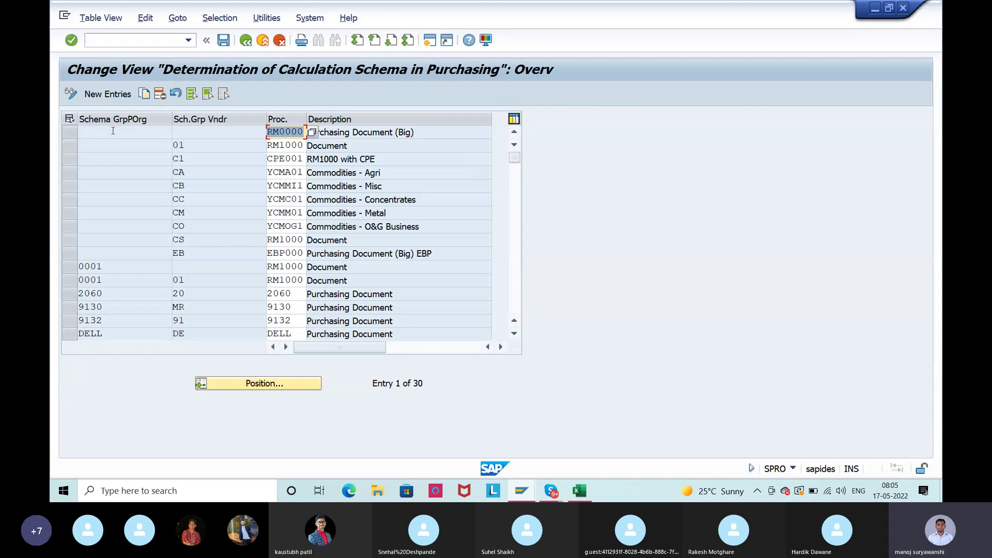
Add a schema determination entry with purchasing organization schema group IS09, vendor schema group IS and calculation schema SCIS09
click(238, 133)
click(147, 131)
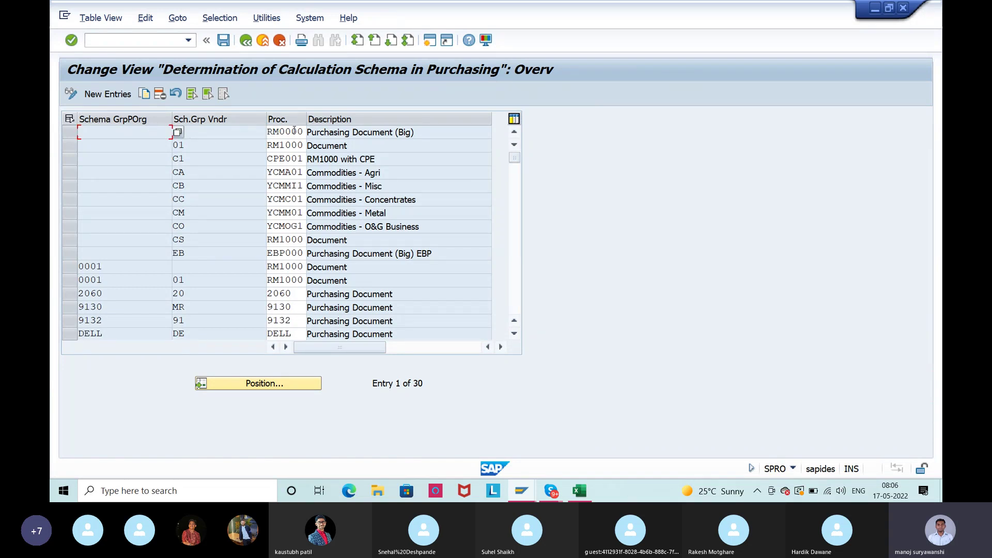
click(108, 94)
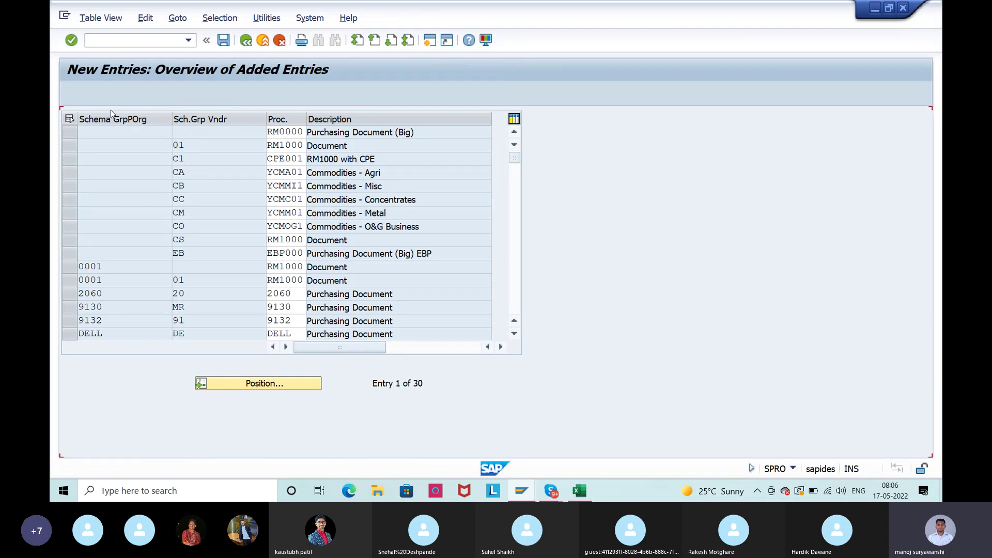
text(IS09)
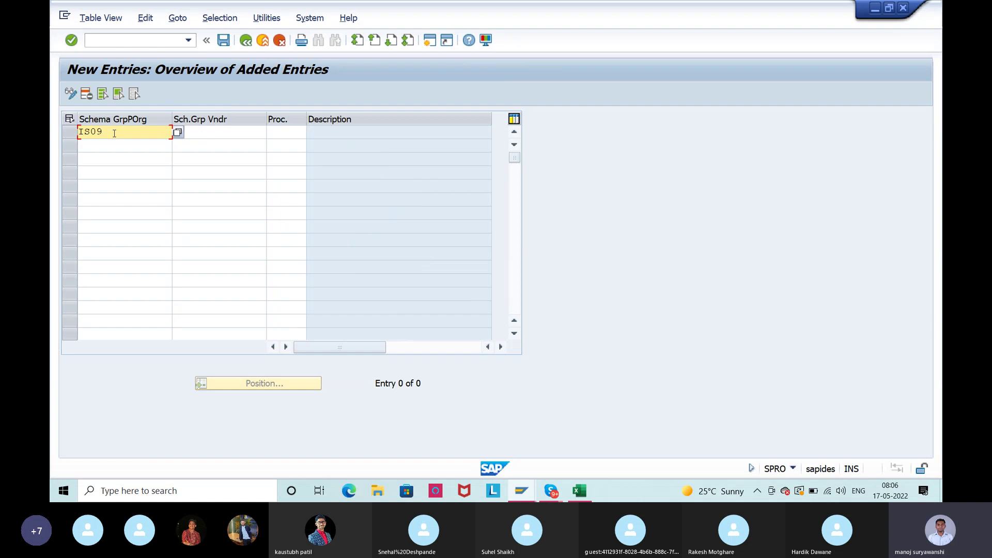
key(Tab)
text(IS)
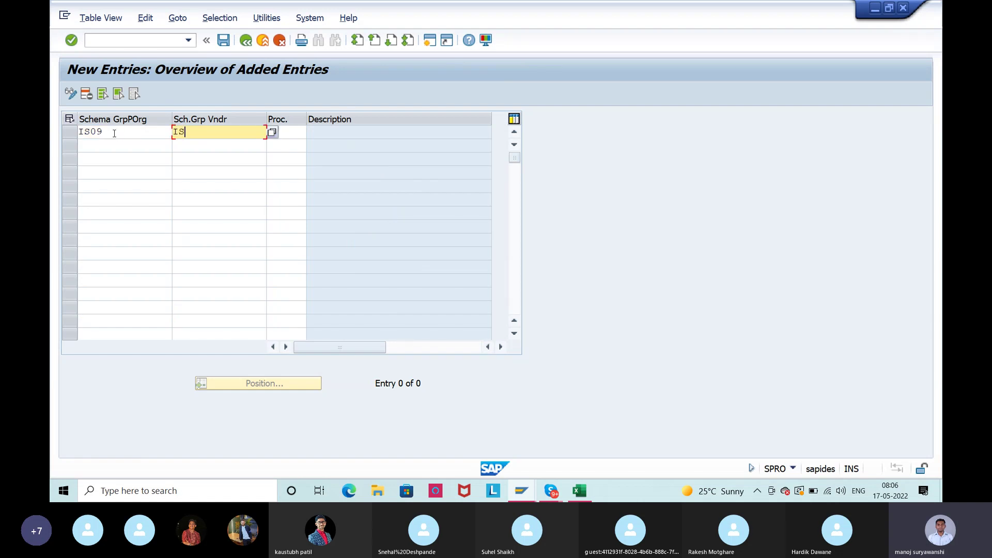
key(Tab)
text(S)
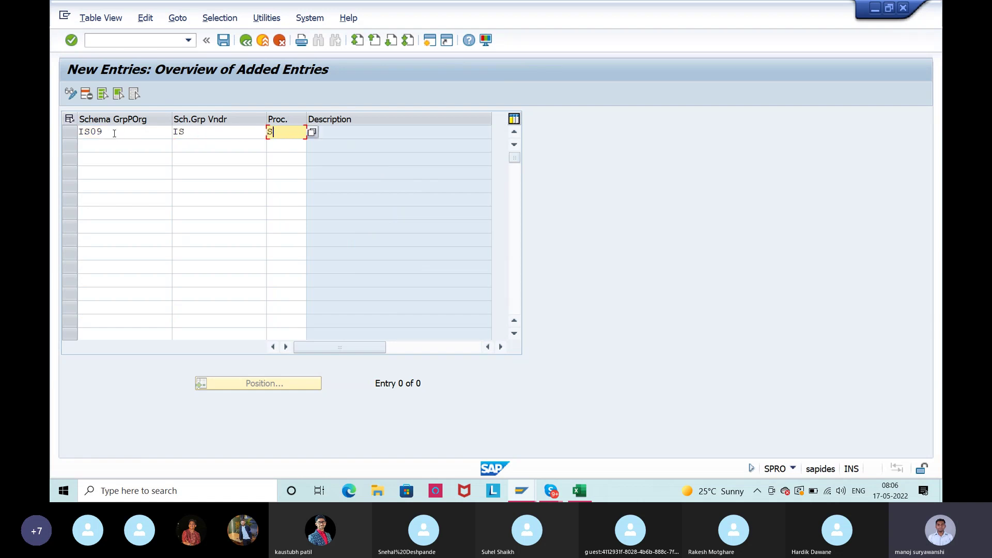
text(CIS09)
key(Return)
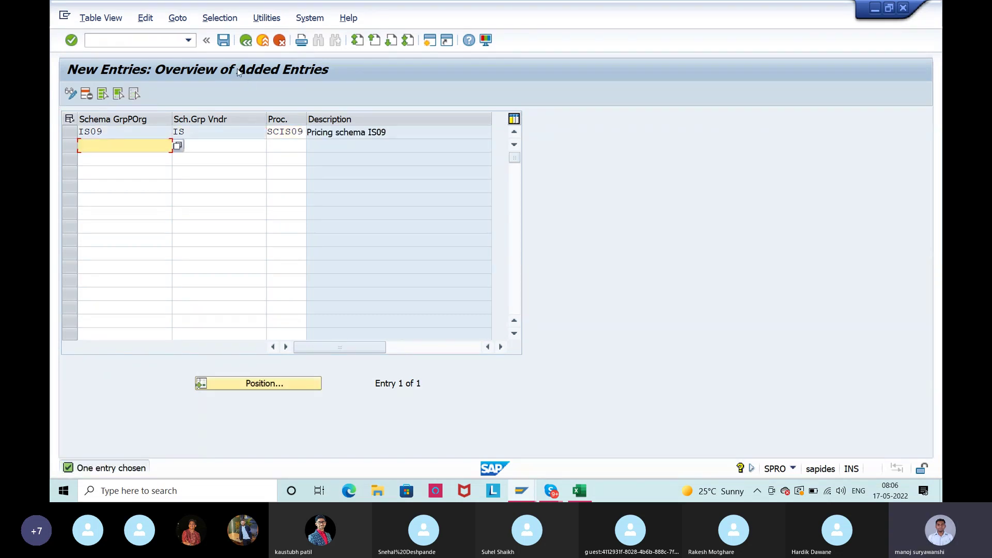
Save the new schema determination entry in the proposed customizing request and widen the procedure column
click(226, 41)
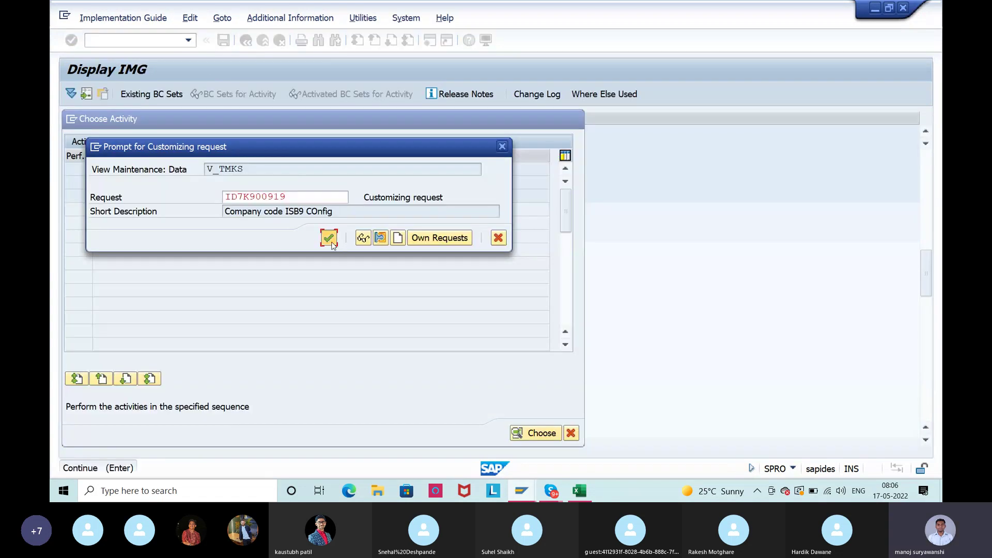
click(327, 235)
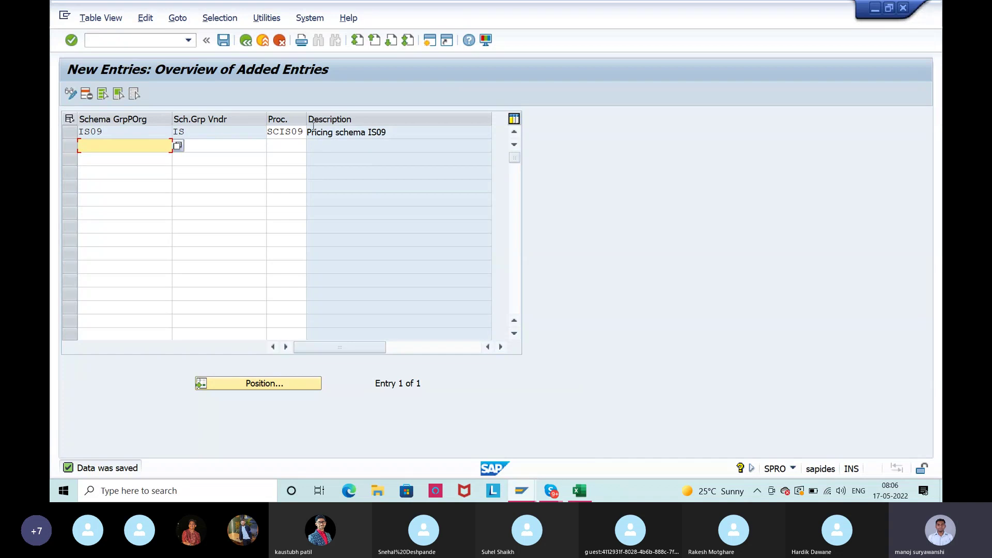
drag(306, 120, 342, 119)
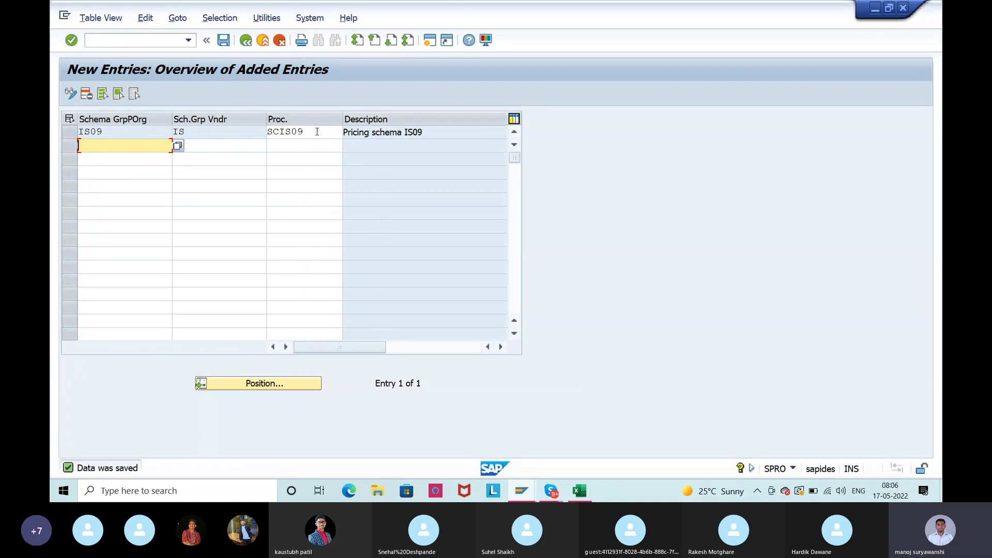
Examine the saved schema determination entry's purchasing organization schema group, vendor schema group and procedure, and save the table again
key(shift+Tab)
key(shift+Tab)
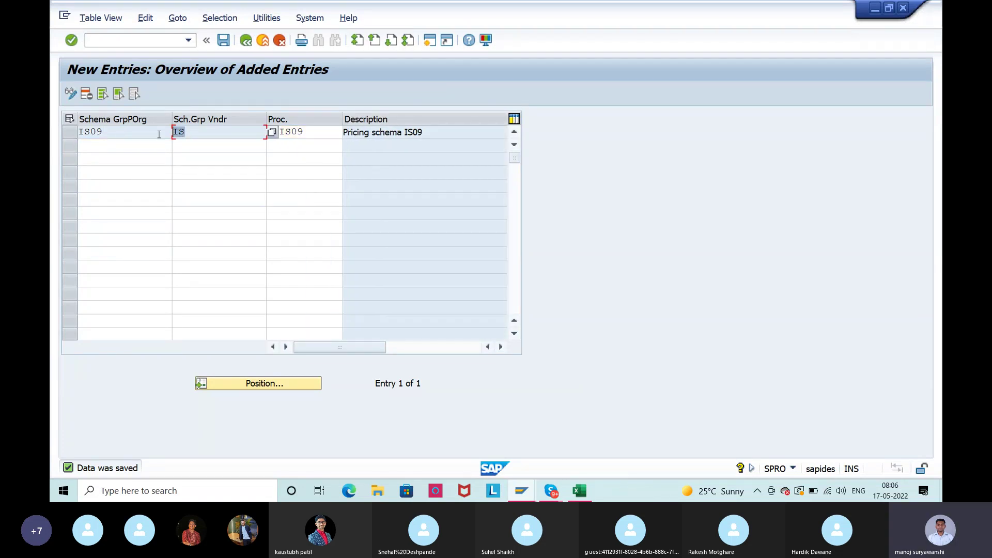
drag(152, 133, 71, 137)
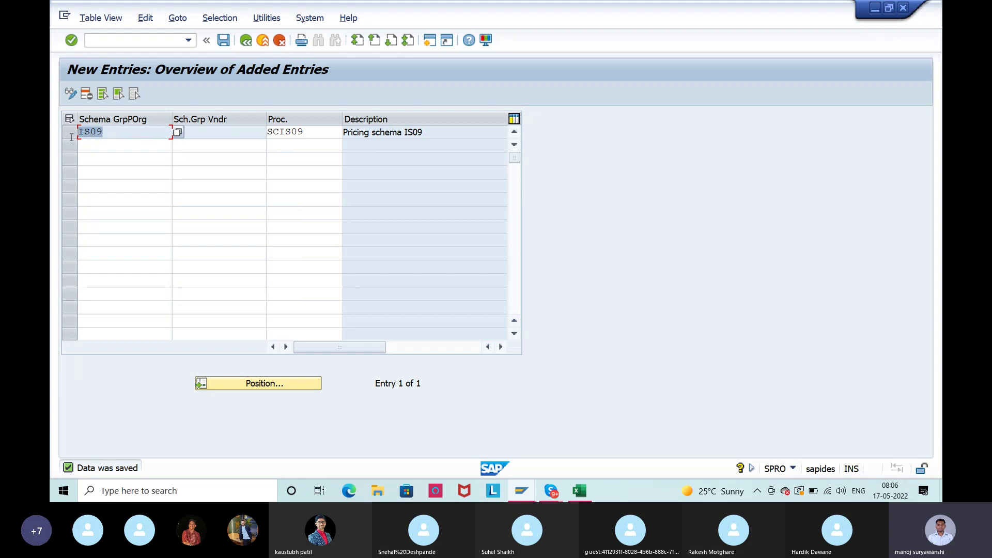
click(70, 138)
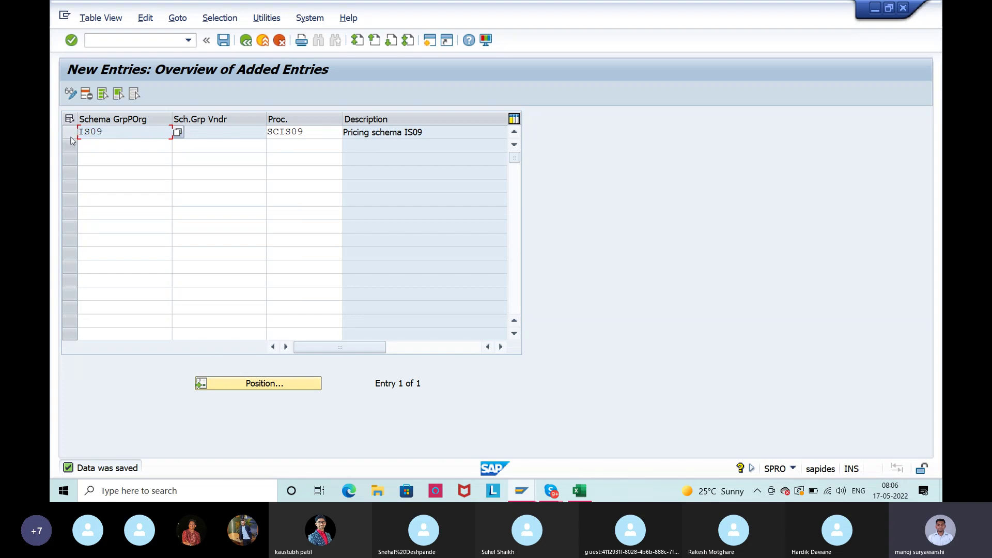
click(219, 137)
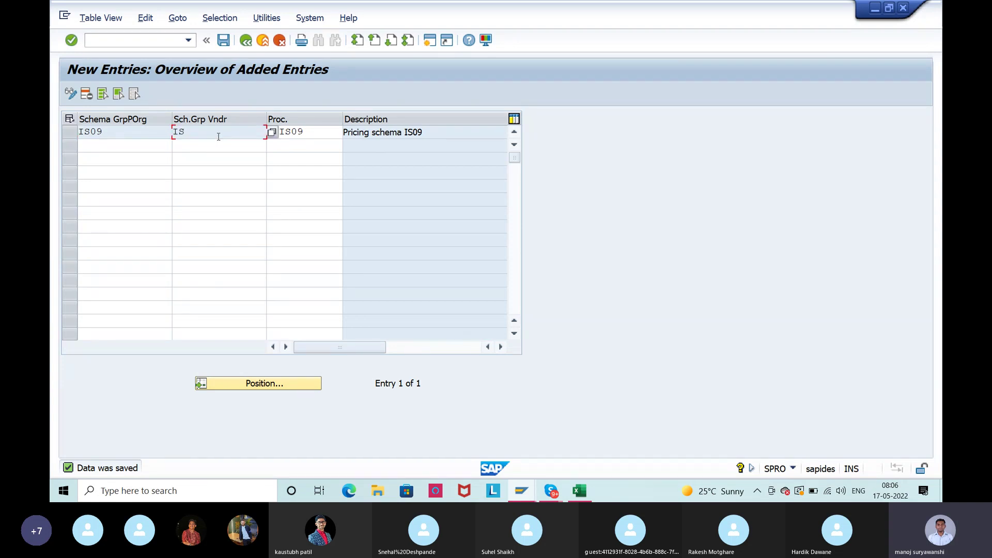
drag(210, 134, 169, 138)
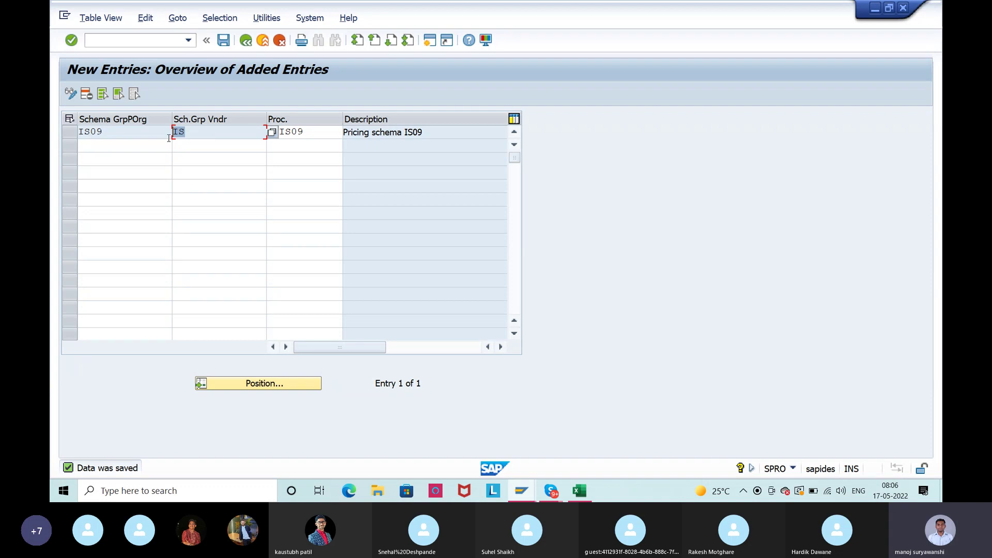
click(169, 138)
drag(126, 134, 80, 134)
click(79, 134)
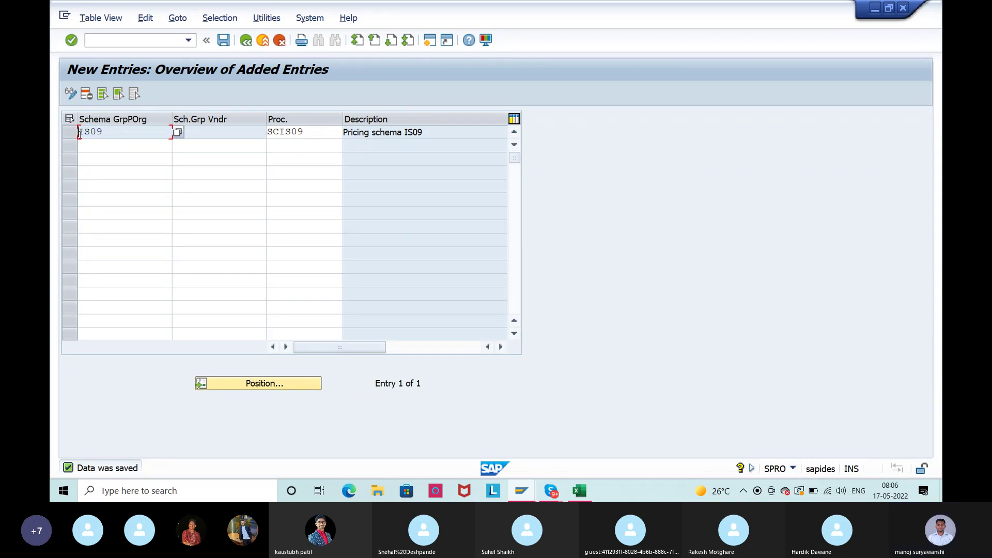
drag(318, 130, 259, 139)
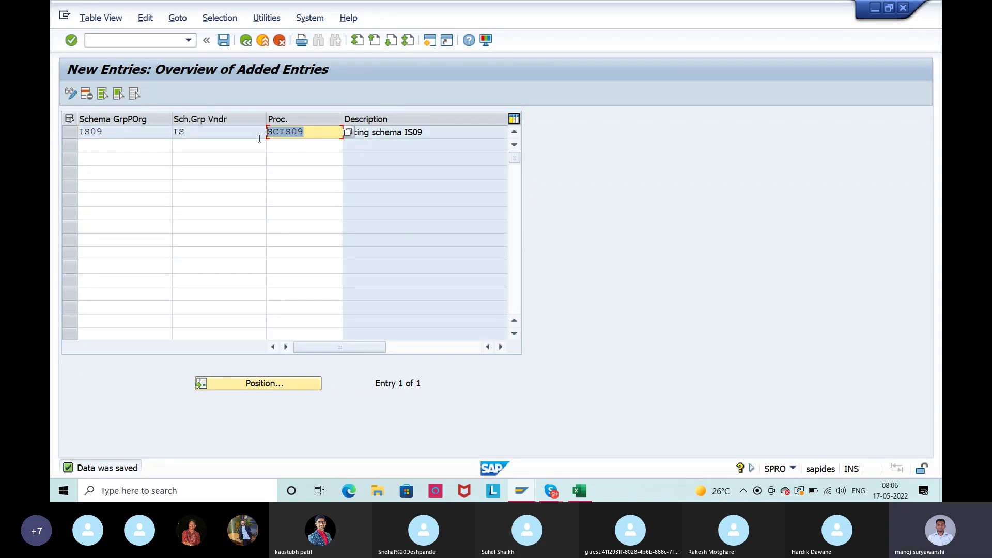
click(223, 41)
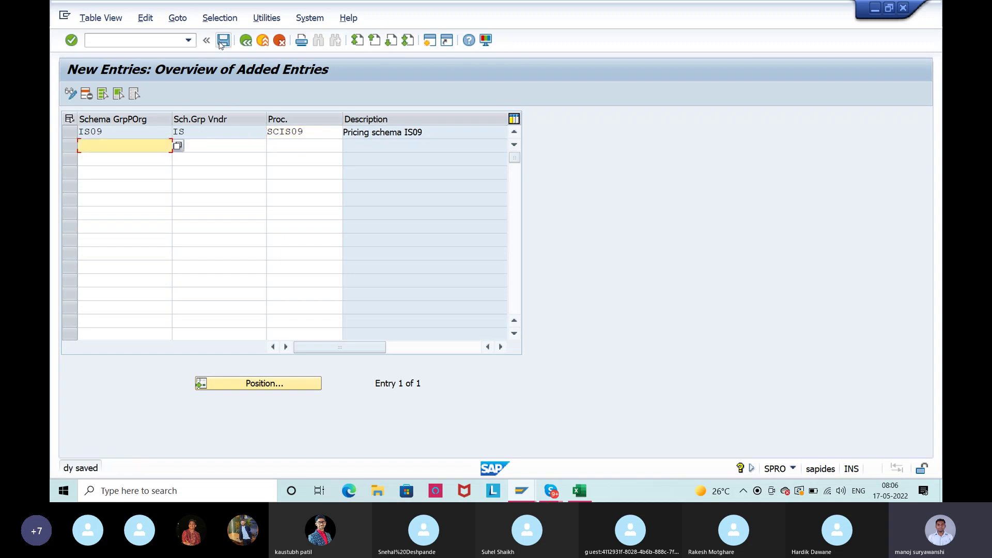
Switch to the condition type session, open transaction ME23N and copy the vendor number from the displayed purchase order
click(521, 490)
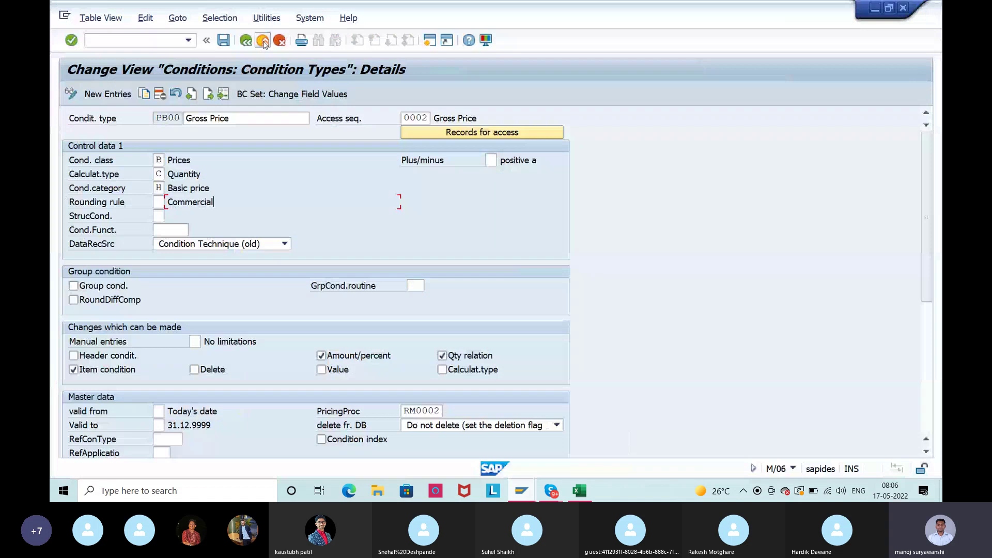
click(262, 40)
text(me23n)
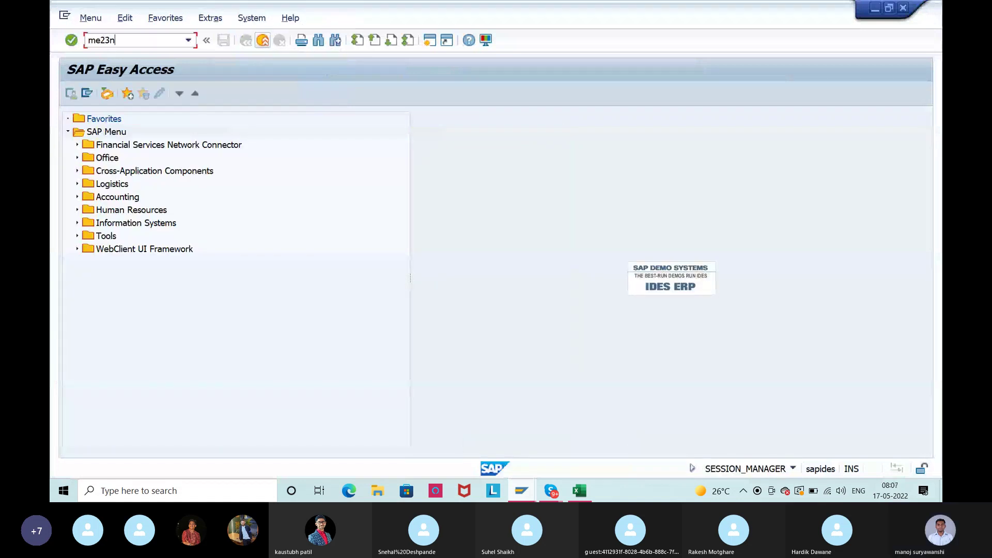
key(Return)
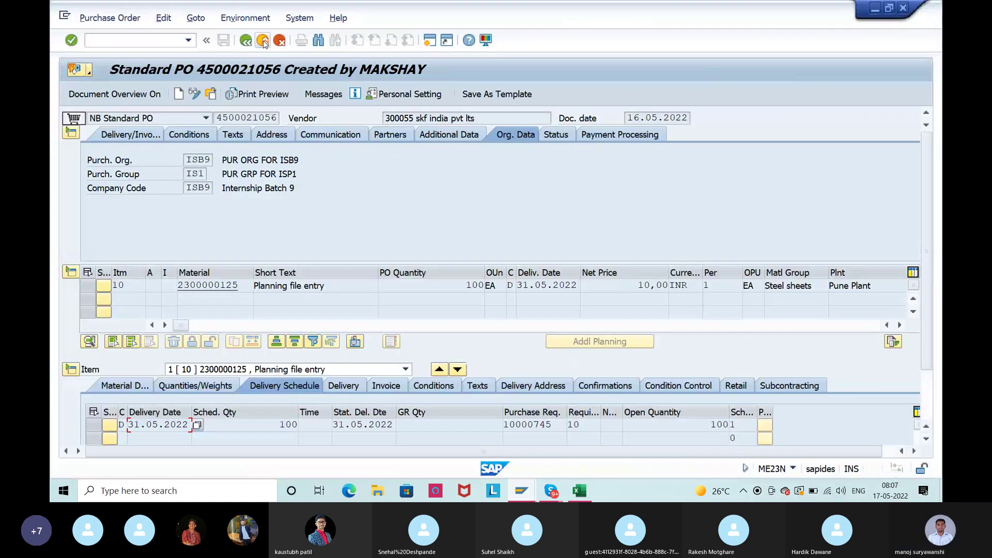
drag(414, 119, 385, 120)
key(ctrl+c)
Open transaction XK02 in a new session and display the purchasing data of the copied vendor for purchasing organization ISB9
click(429, 40)
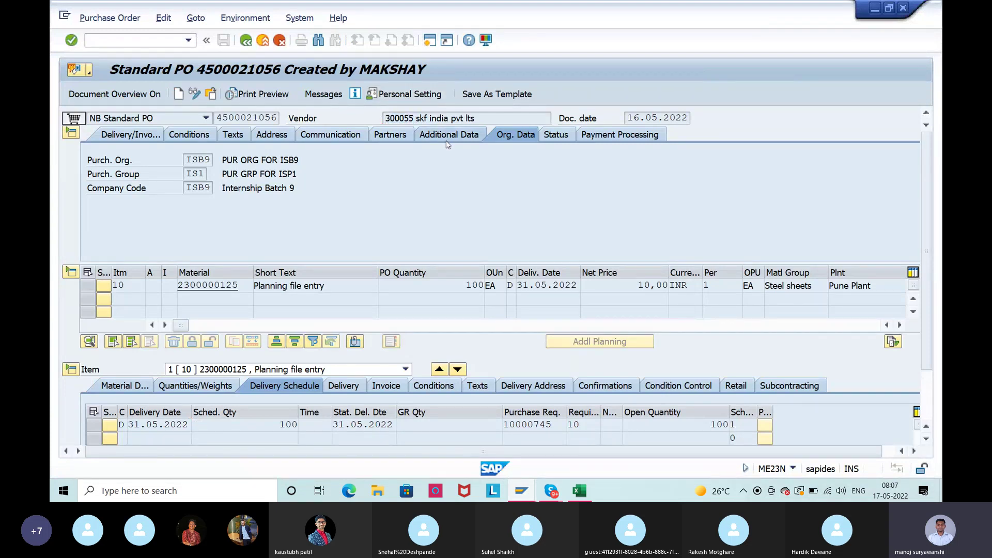
text(xk02)
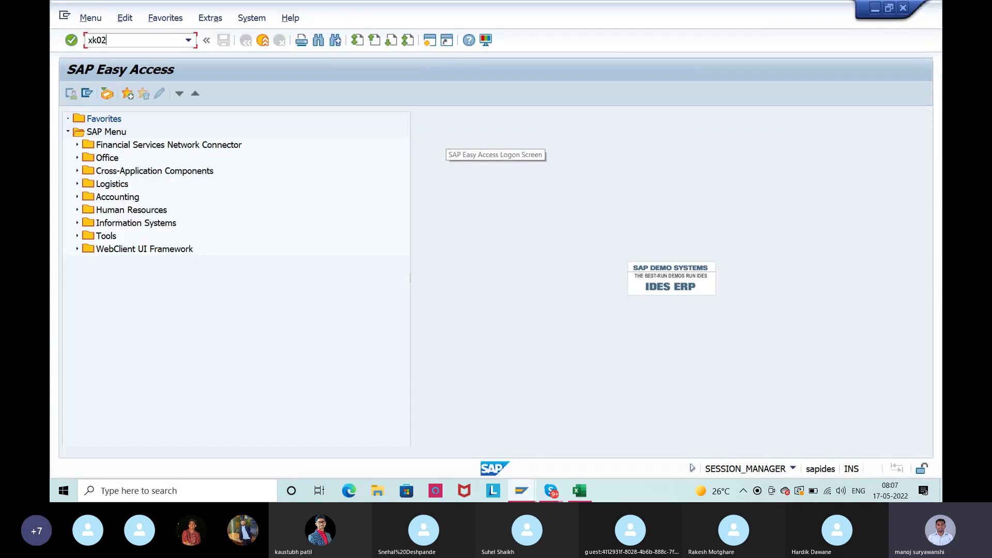
key(Return)
key(ctrl+v)
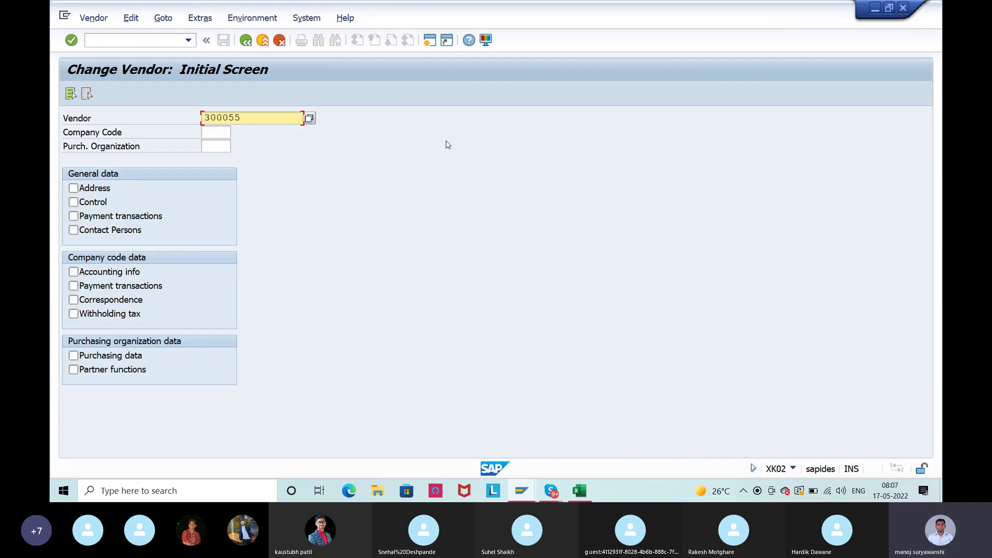
click(226, 148)
text(isb9)
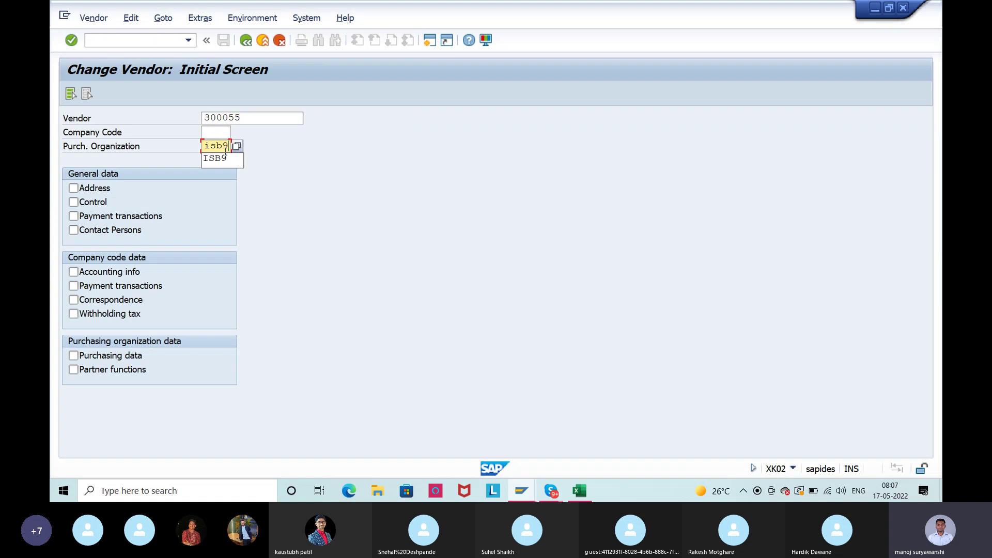
click(222, 158)
click(107, 357)
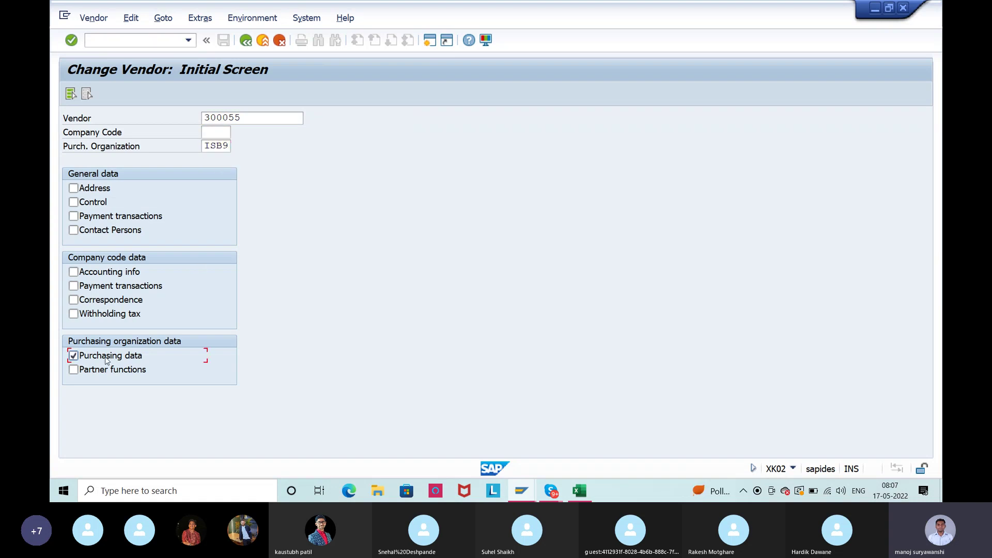
key(Return)
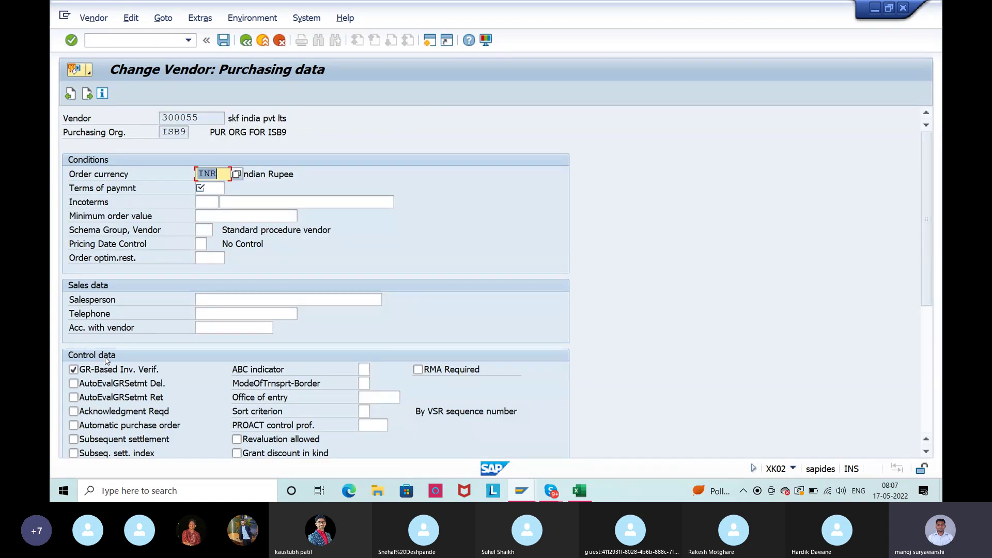
Assign vendor schema group IS to the vendor's purchasing data and save the vendor master
click(205, 200)
click(207, 190)
click(201, 228)
click(203, 230)
drag(81, 232, 172, 232)
click(170, 234)
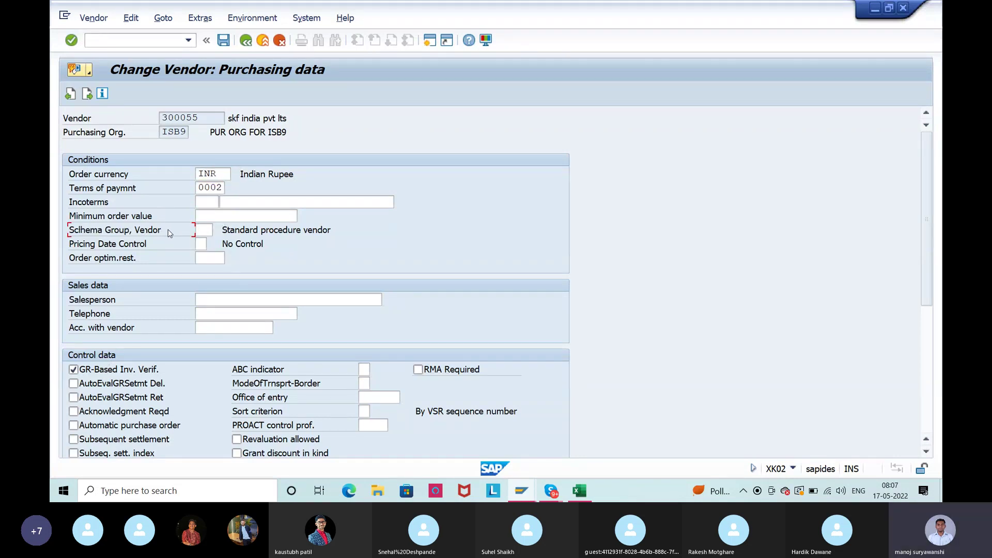
click(206, 233)
key(F4)
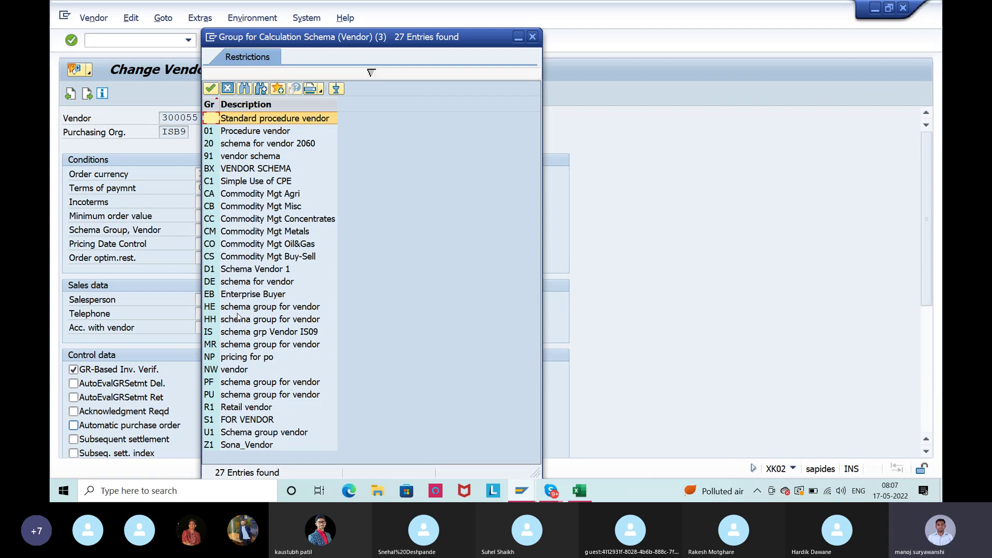
click(212, 333)
double_click(266, 332)
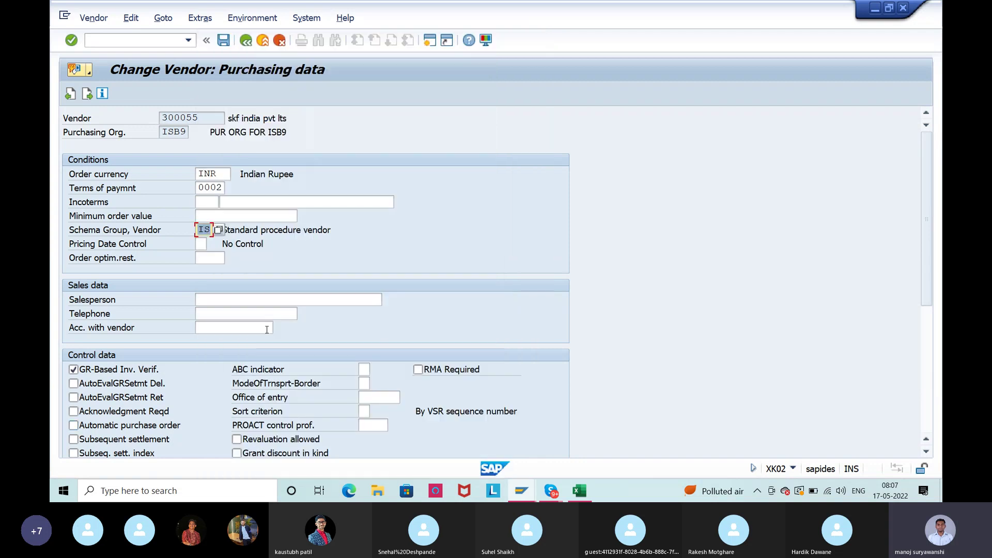
key(Return)
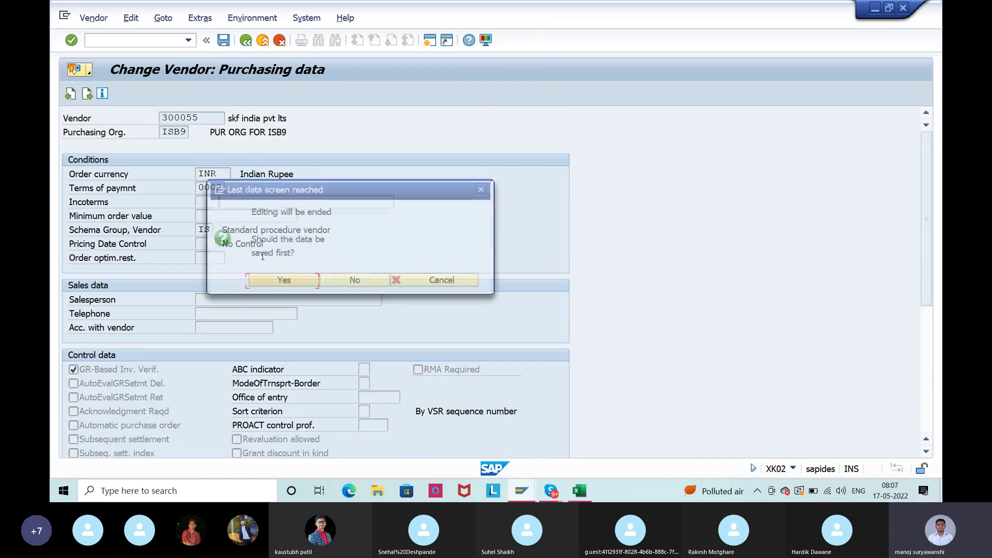
click(282, 284)
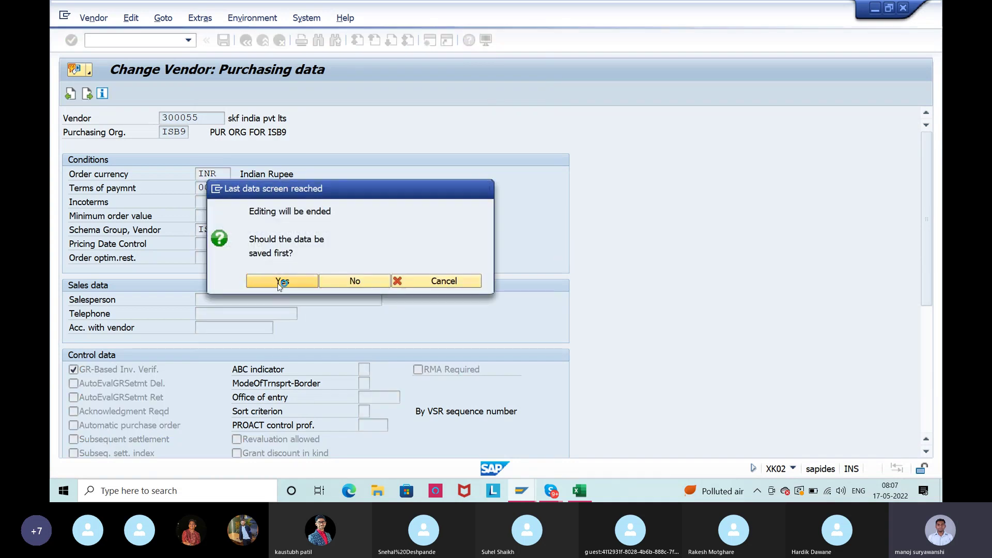
Display the vendor's purchasing data for ISB9 and check its vendor schema group assignment
click(93, 18)
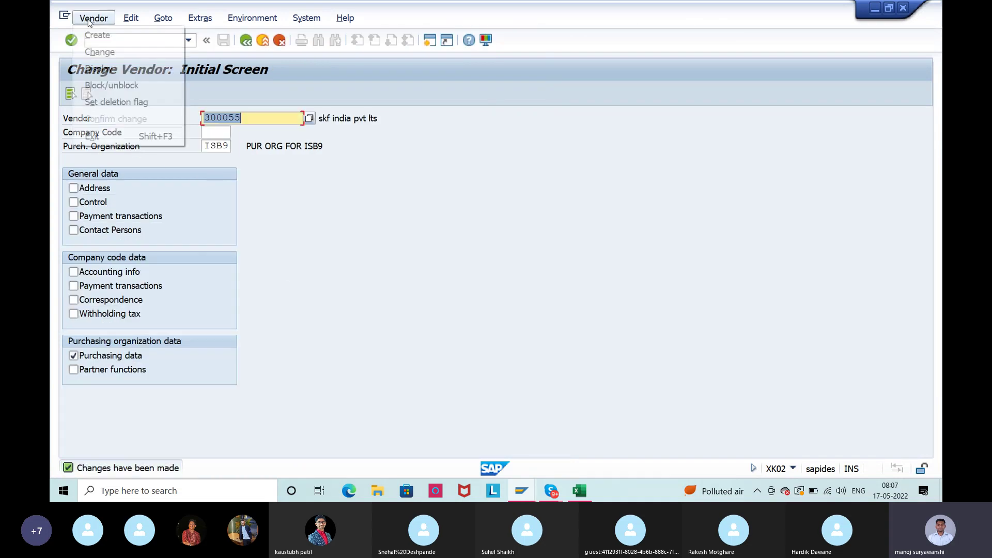
click(101, 74)
key(Return)
click(204, 229)
click(270, 240)
drag(323, 229, 249, 230)
click(248, 229)
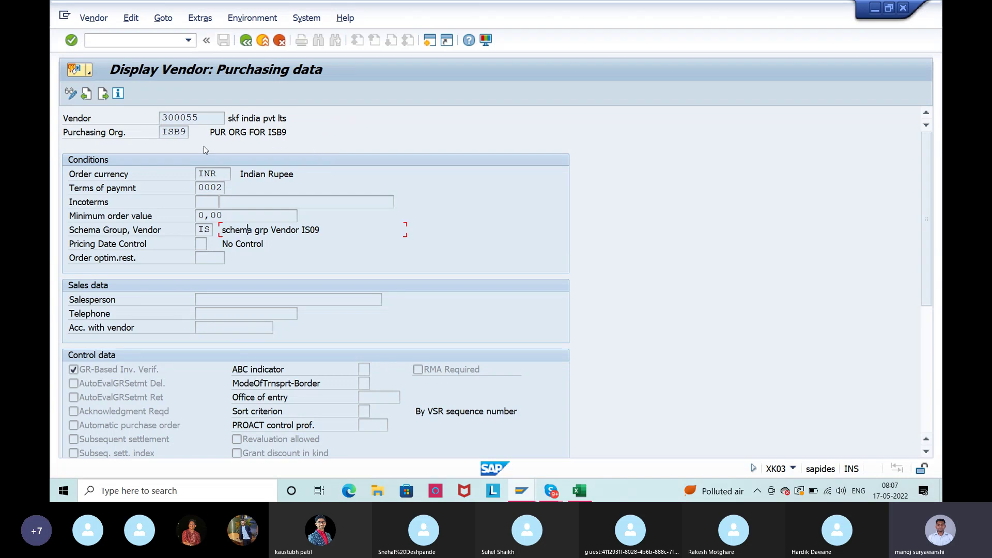
double_click(174, 132)
click(203, 229)
Return to the schema determination session and compare the vendor and purchasing organization schema groups with the assigned procedure
key(alt+Tab)
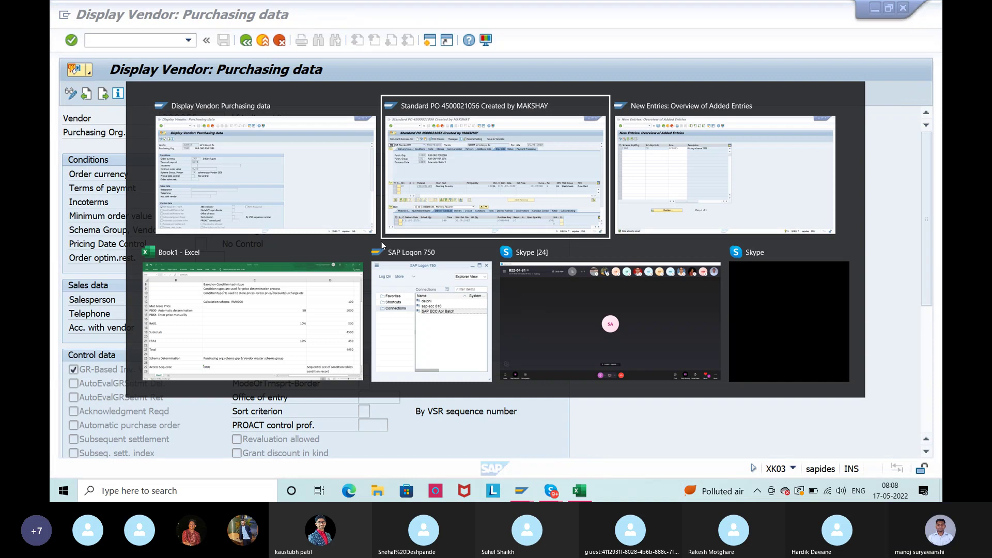
key(alt+Tab)
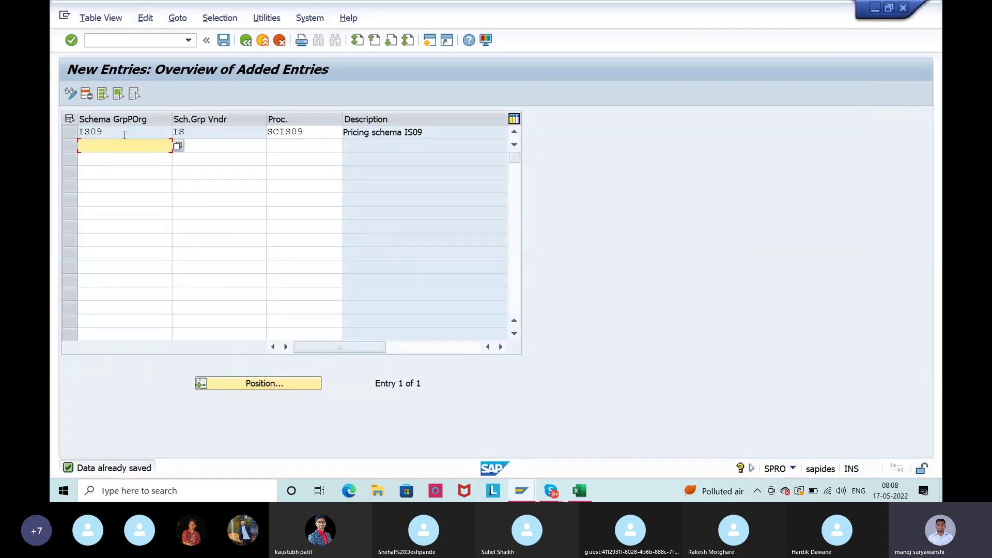
click(123, 134)
drag(112, 135, 79, 132)
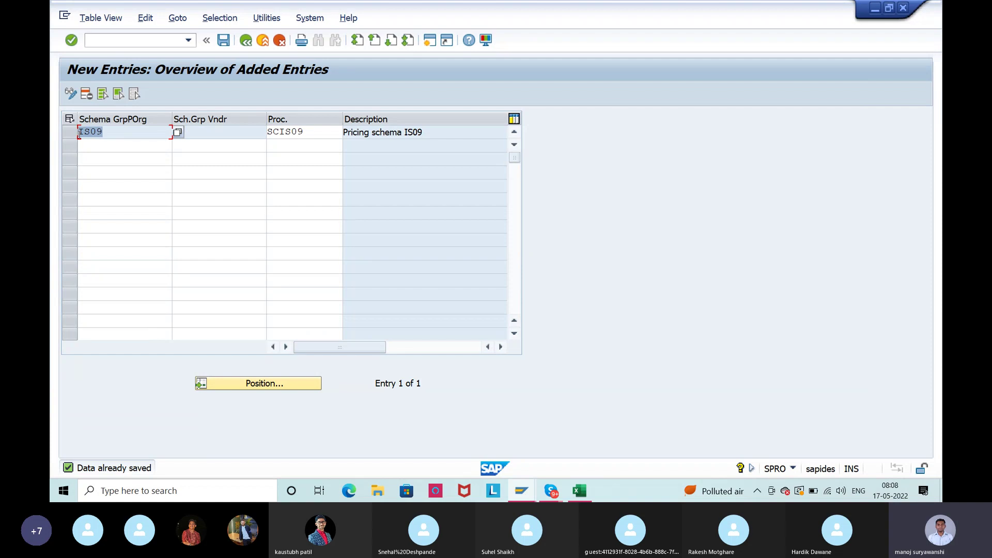
click(80, 133)
drag(214, 137, 166, 134)
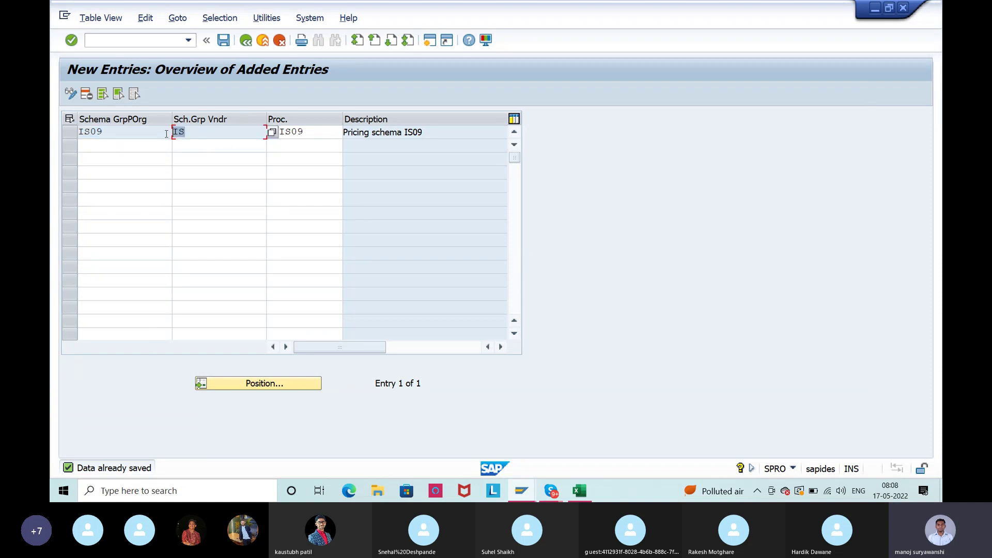
click(166, 134)
key(Tab)
text(SC)
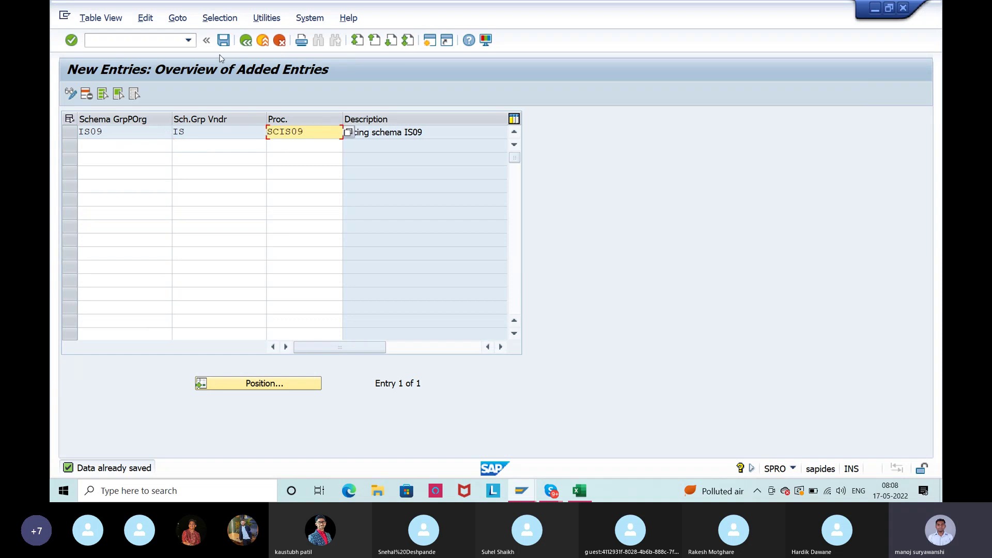
key(Return)
Switch to the purchase order session and start a new standard purchase order for vendor skf india pvt lts
key(alt+Tab)
key(alt+Tab)
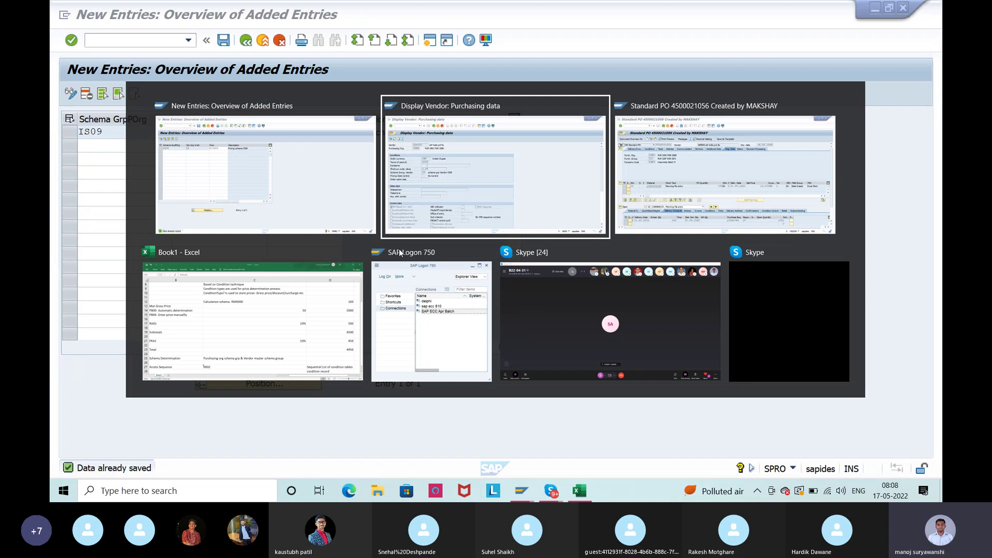
click(178, 95)
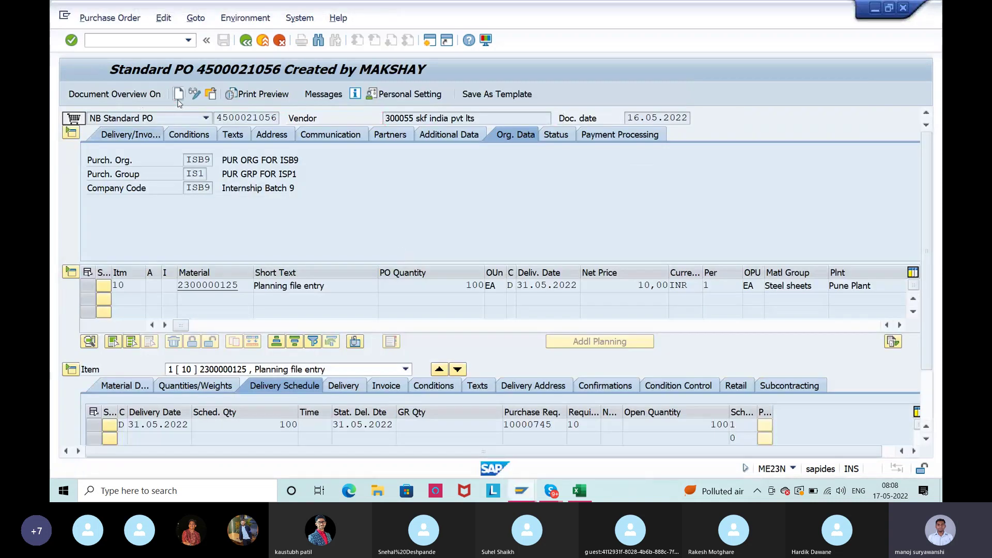
click(400, 118)
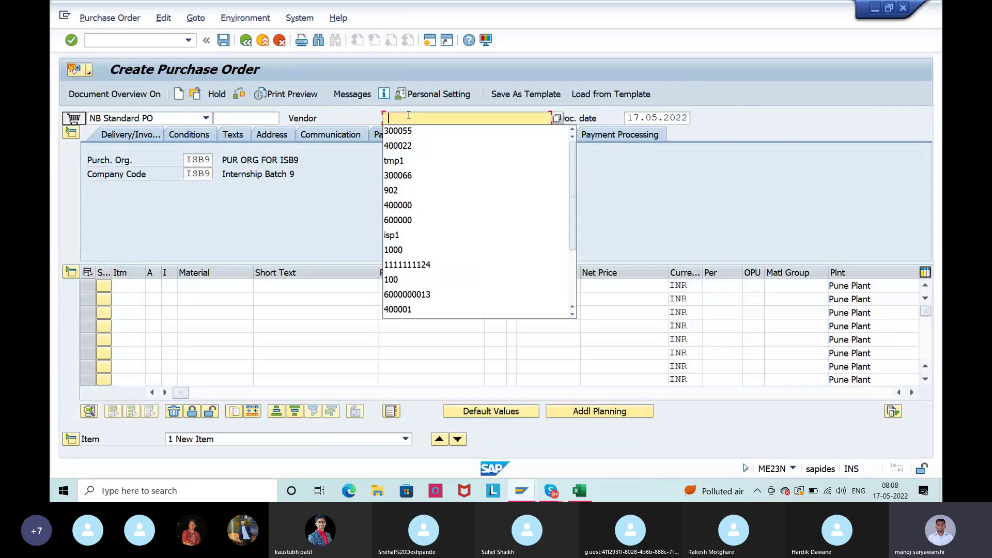
click(409, 136)
key(Return)
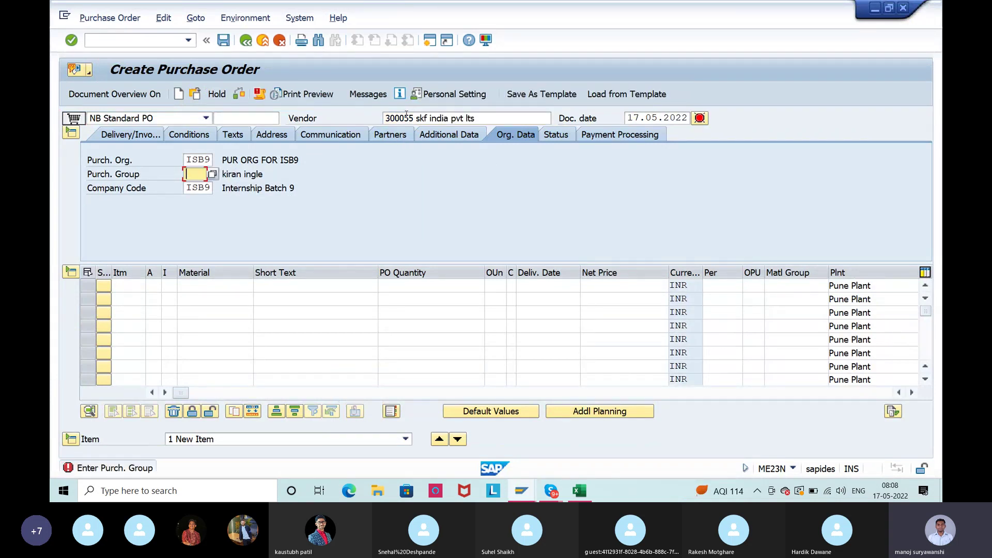
Set the new purchase order's purchasing group to 001
drag(187, 161, 219, 164)
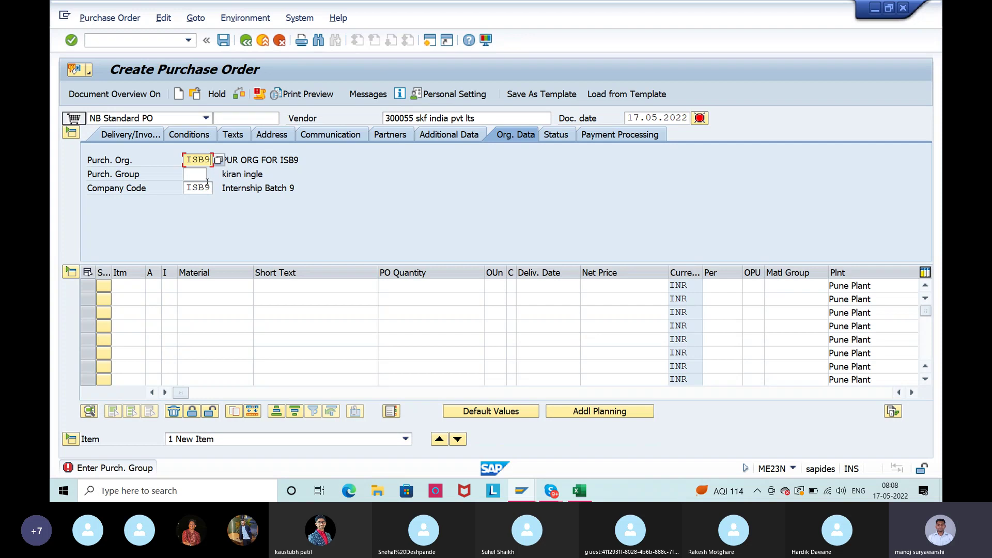
click(194, 172)
click(193, 175)
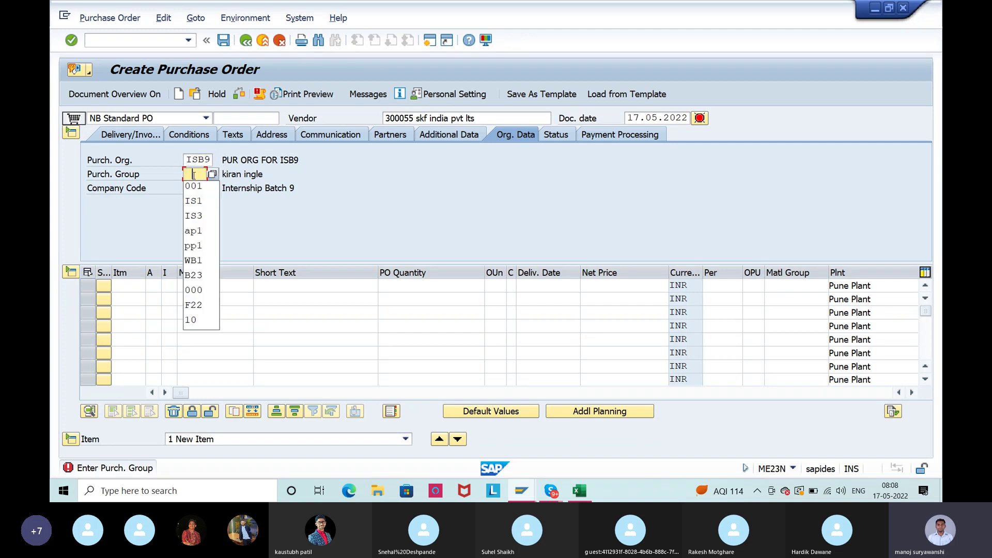
click(205, 187)
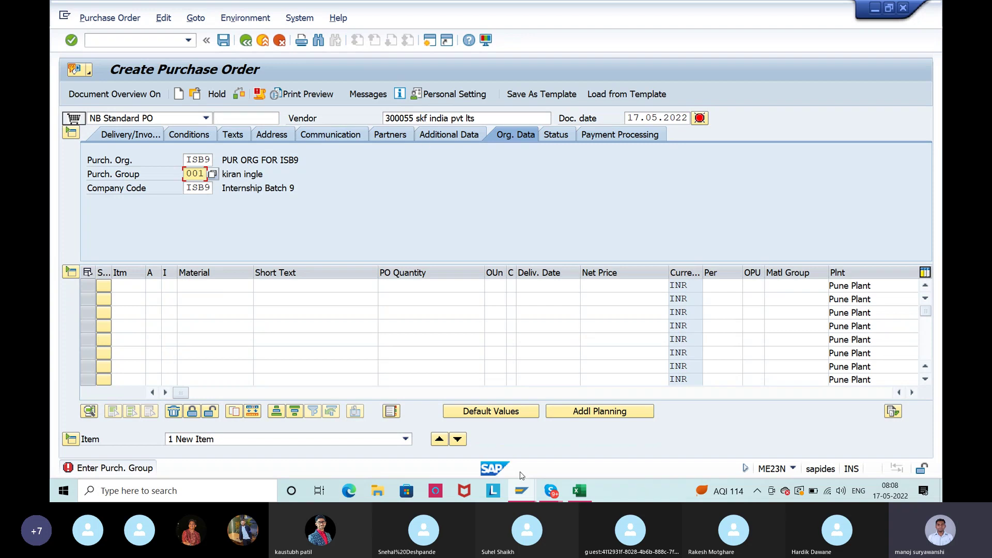
click(206, 285)
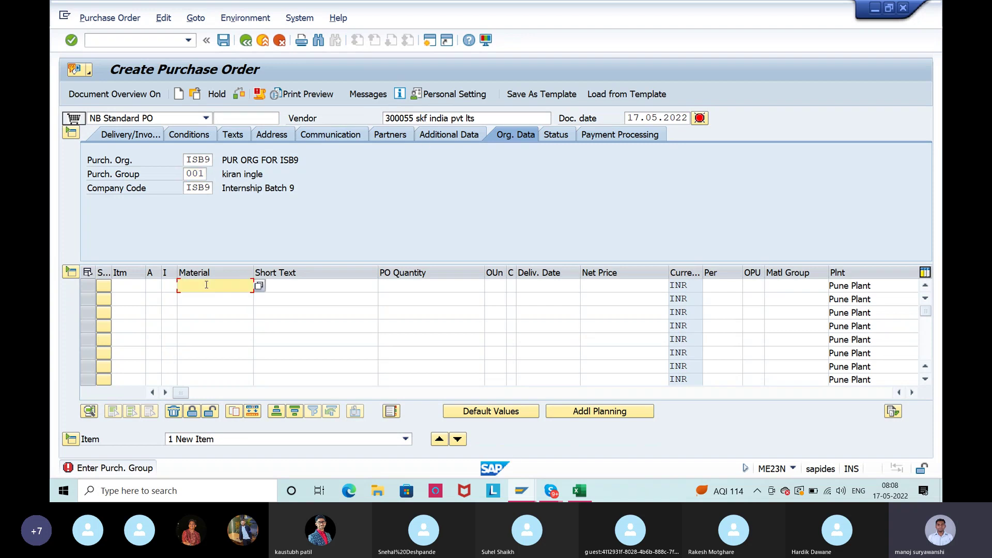
click(206, 285)
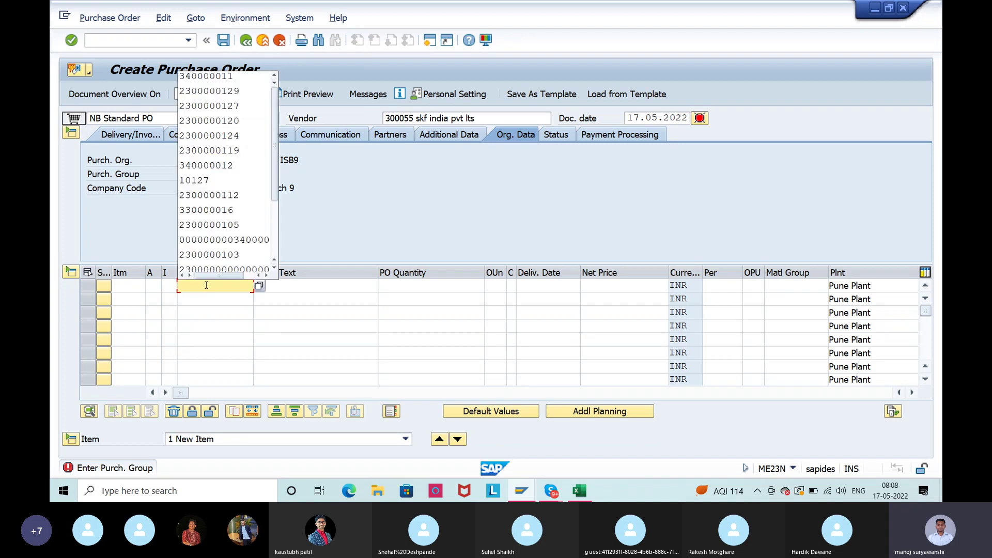
click(243, 92)
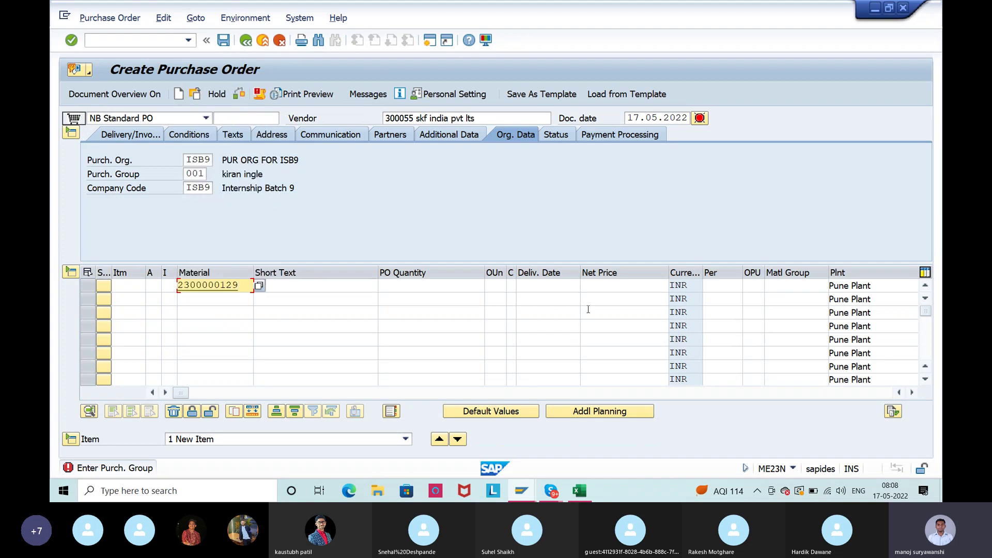
key(Return)
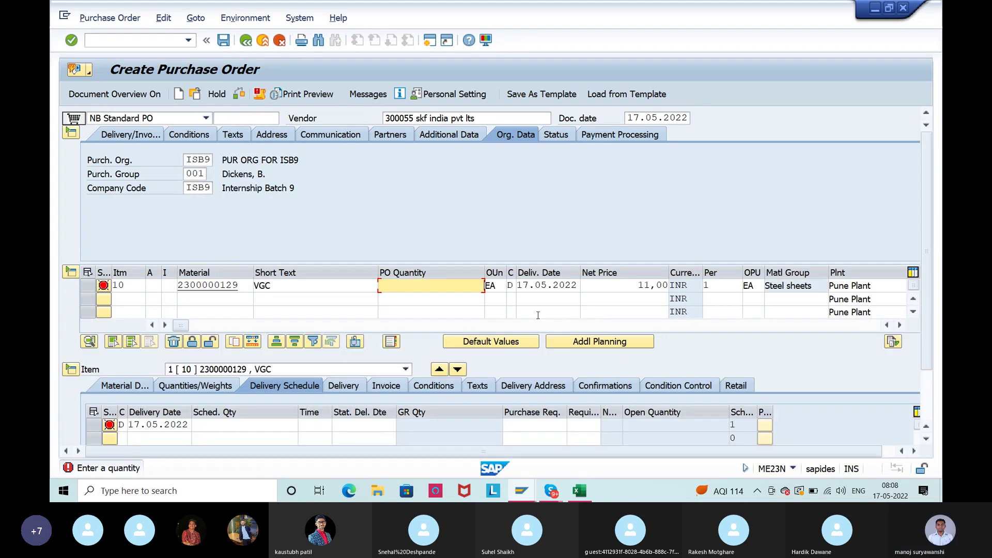
text(100)
key(Return)
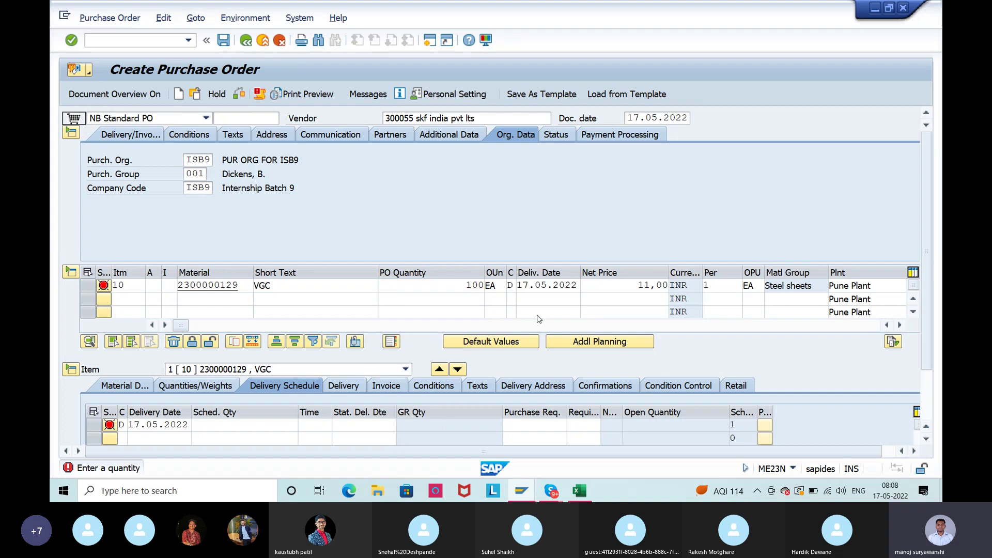
Open the item's pricing conditions and check in the pricing analysis which calculation procedure is used
click(447, 385)
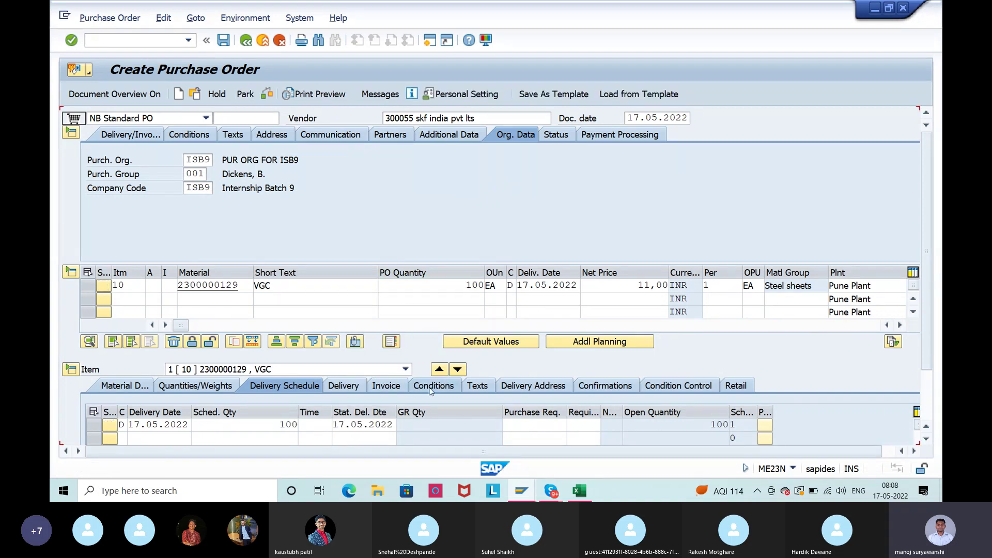
click(356, 341)
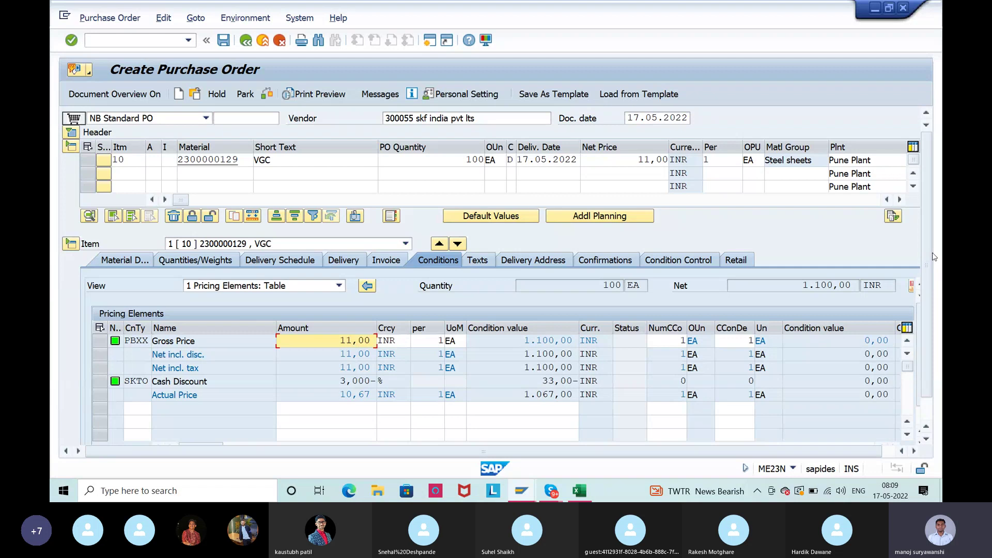
scroll(926, 304, down, 1)
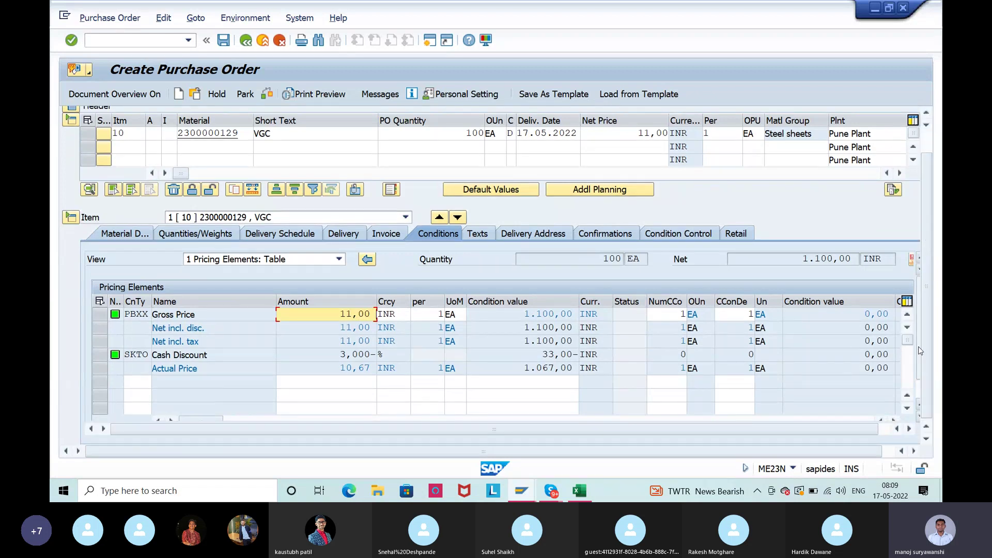
scroll(919, 346, down, 1)
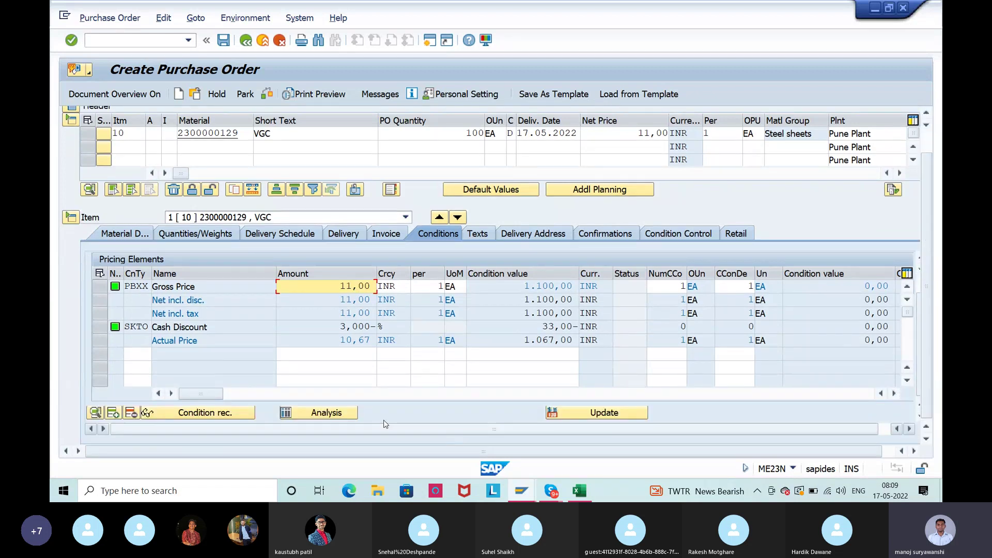
click(355, 413)
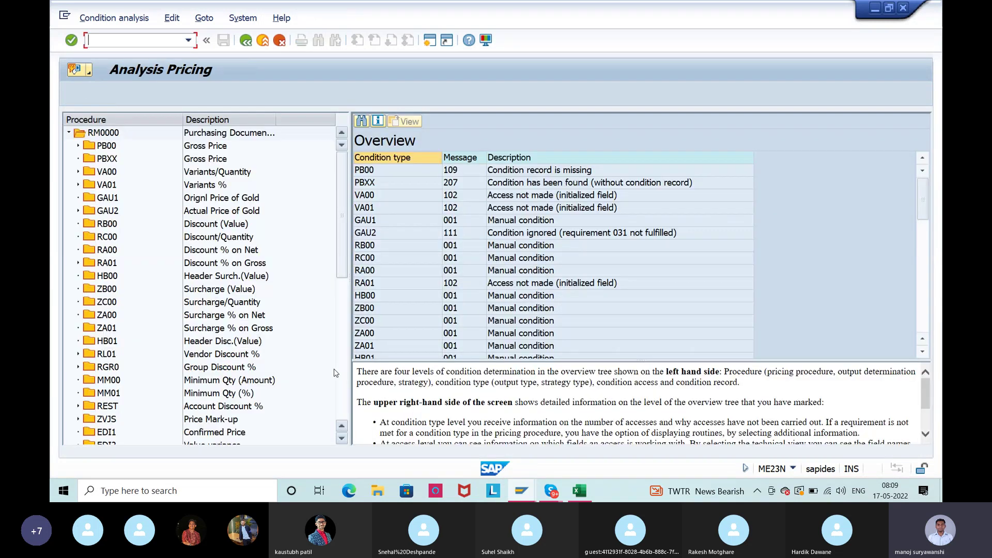
click(101, 136)
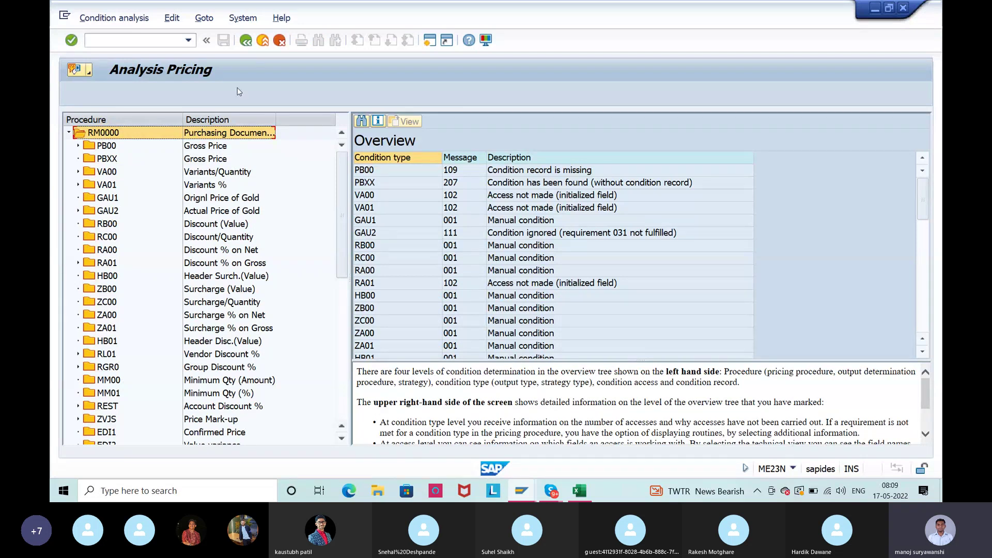
click(246, 41)
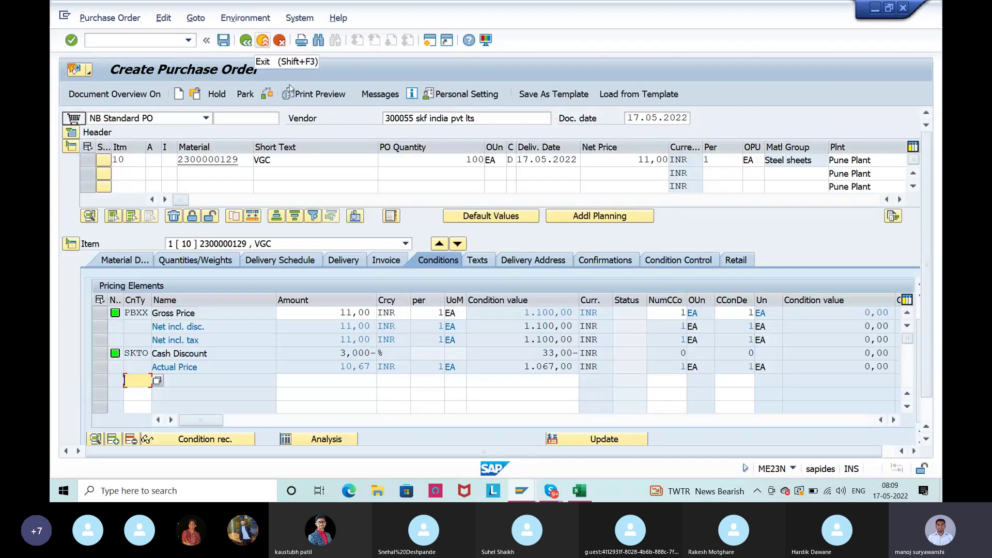
Display the vendor's purchasing data from the purchase order and check its purchasing organization and schema group
double_click(410, 118)
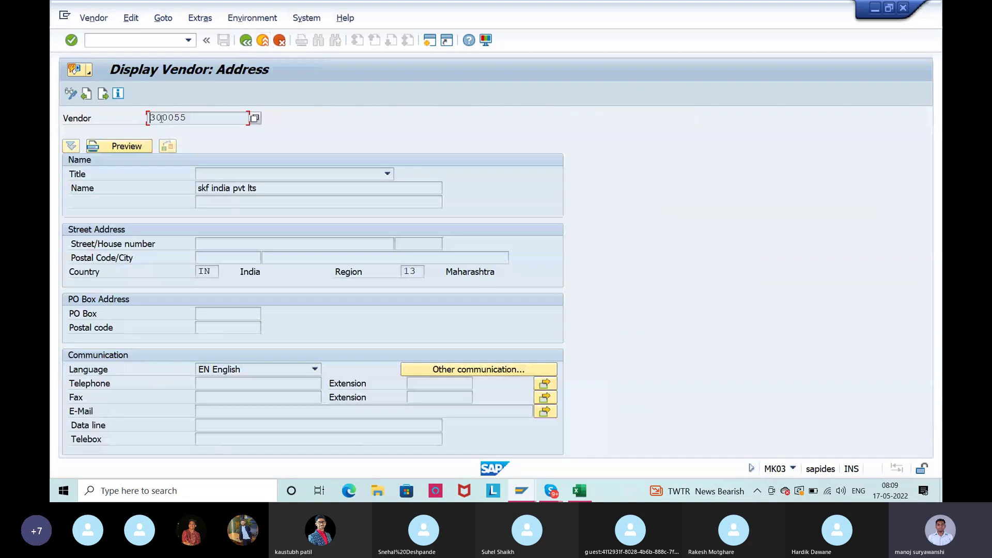
click(118, 94)
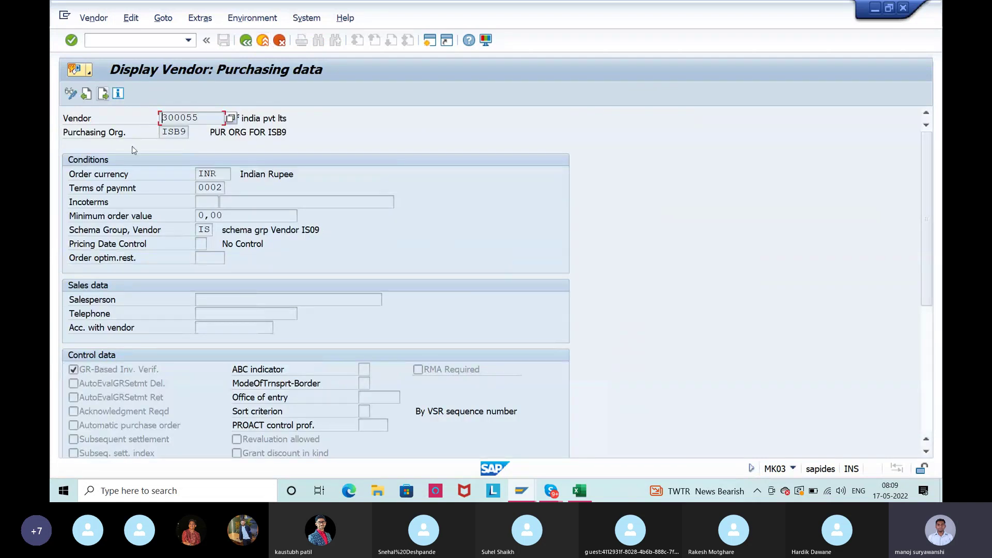
click(196, 229)
drag(163, 133, 187, 134)
click(222, 173)
click(245, 42)
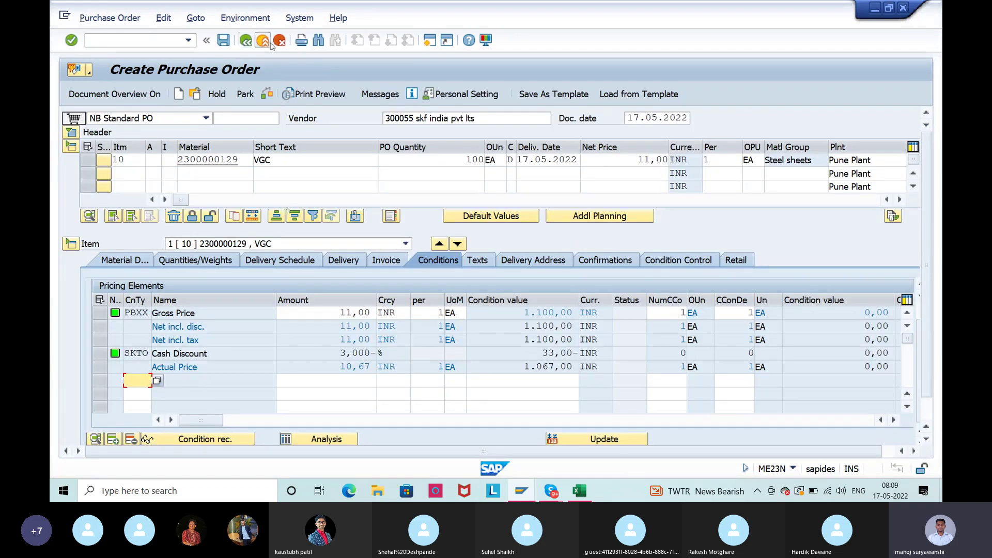
Leave the purchase order without saving and start an MM01 material with industry sector Mechanical Engineering and type ROH
click(264, 42)
click(355, 253)
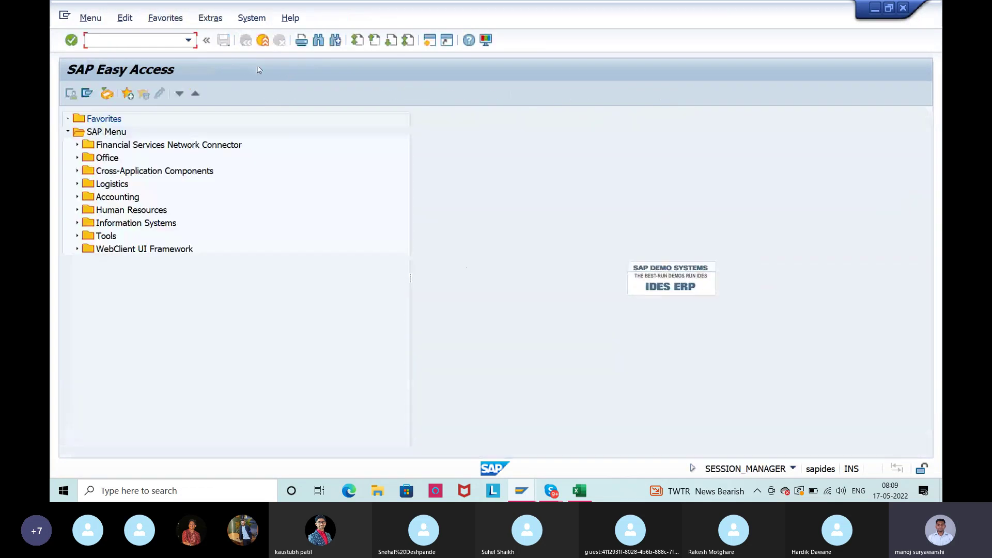
text(me21)
key(BackSpace)
key(BackSpace)
text(01)
key(Return)
key(Tab)
text(m)
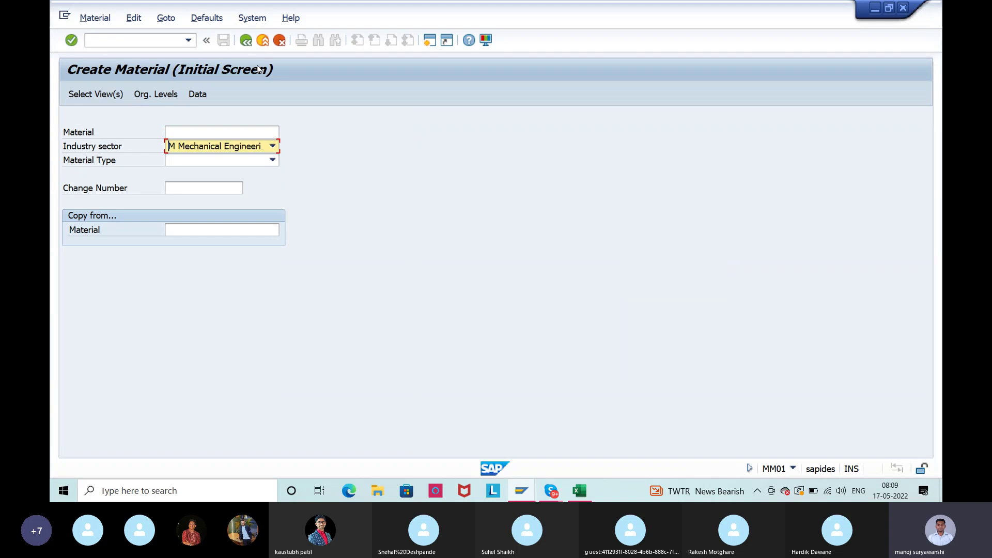
key(Tab)
text(r)
key(Return)
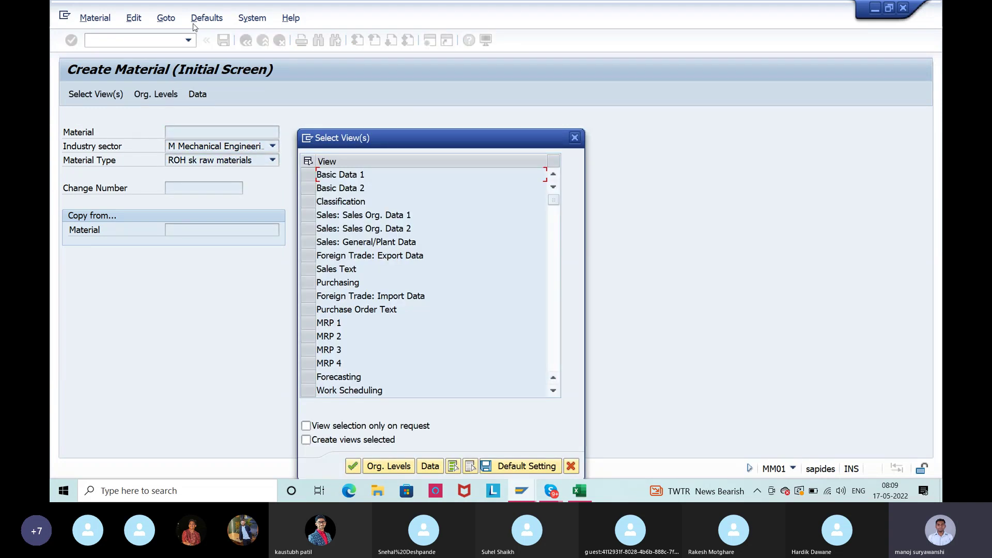
Select the Basic Data 1, Purchasing and Accounting 1 views and assign the material to plant ISP1
click(309, 174)
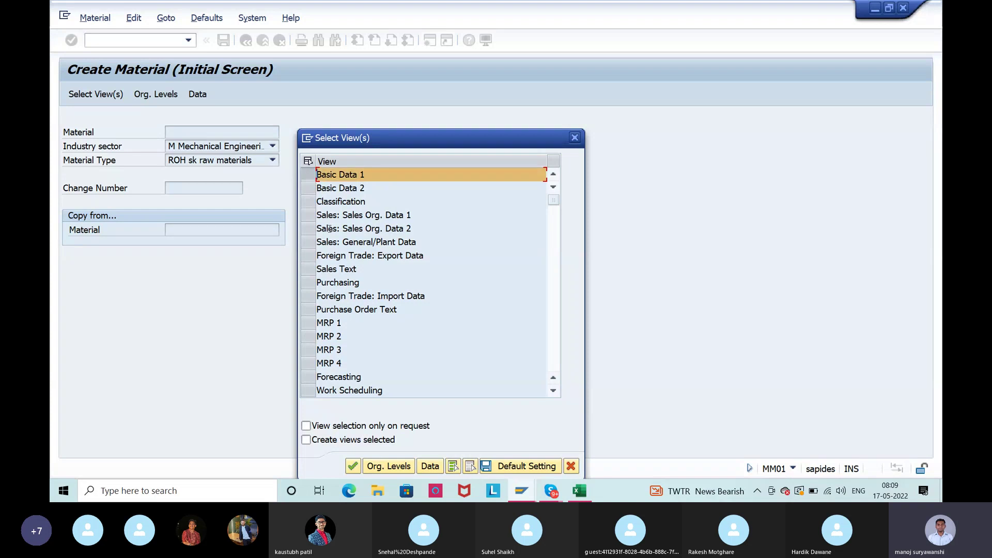
click(320, 283)
scroll(485, 309, down, 2)
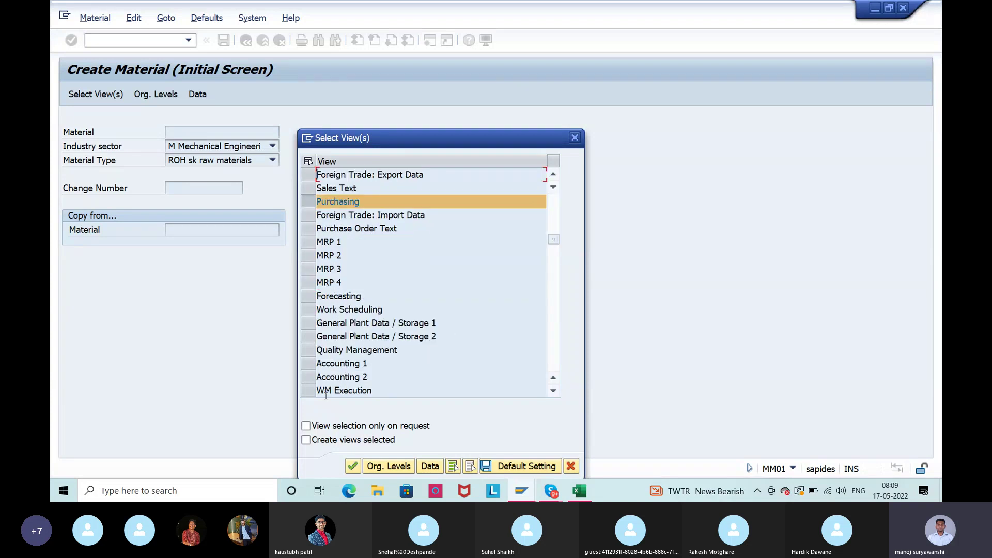
click(309, 364)
key(Return)
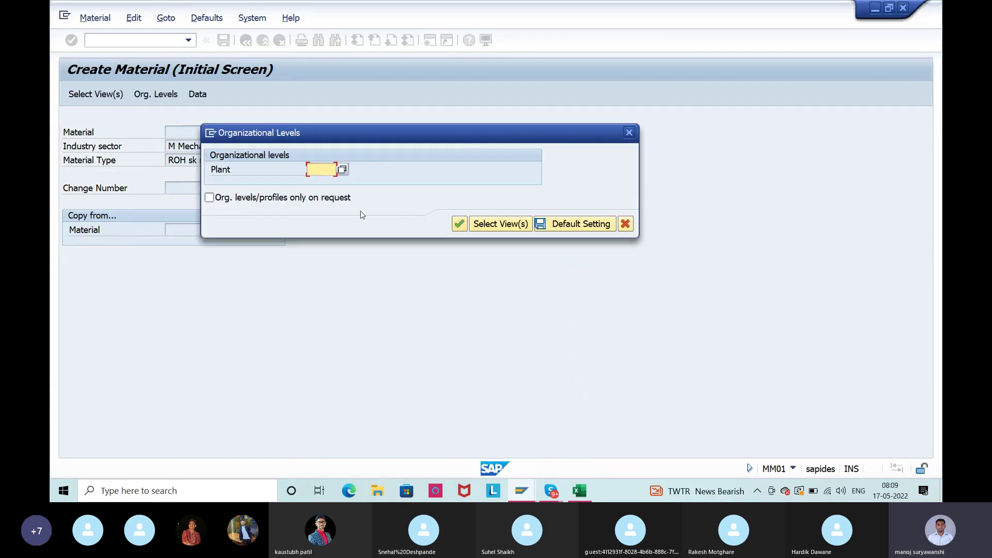
key(Down)
key(Down)
key(Return)
key(Return)
Enter the description "pricing proc test", base unit of measure EA and material group 00102 in the basic data
text(pr)
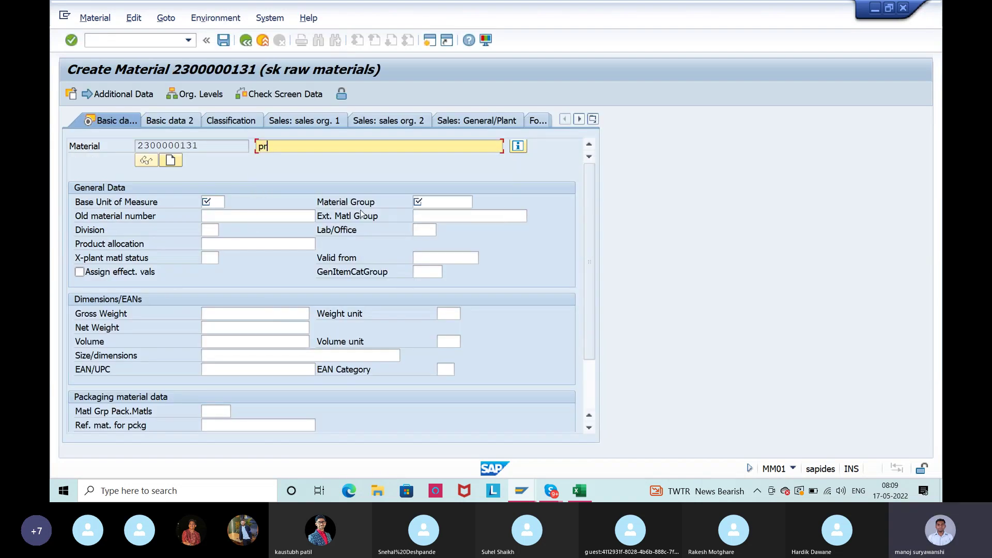
text(icing pr)
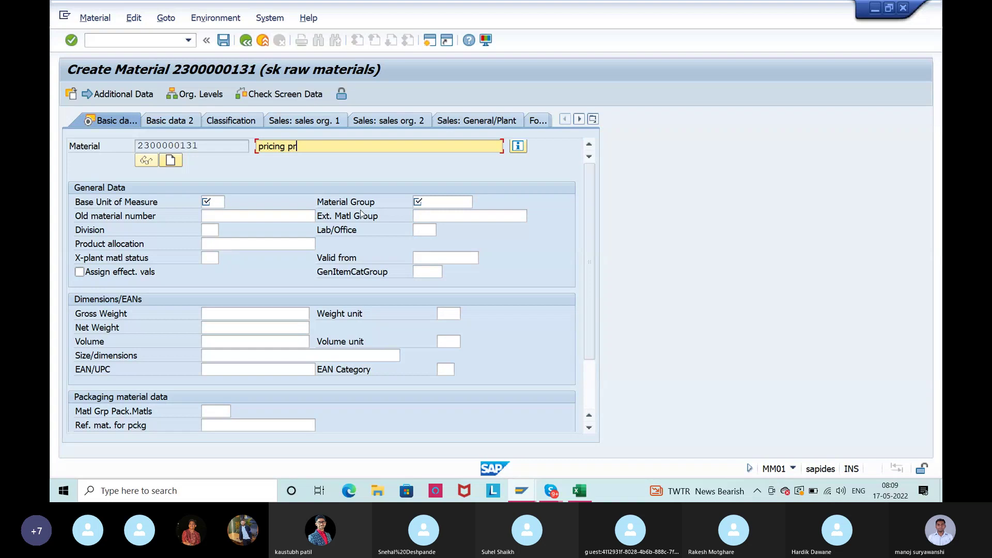
text(oc test)
key(Return)
text(ea)
key(Return)
key(space)
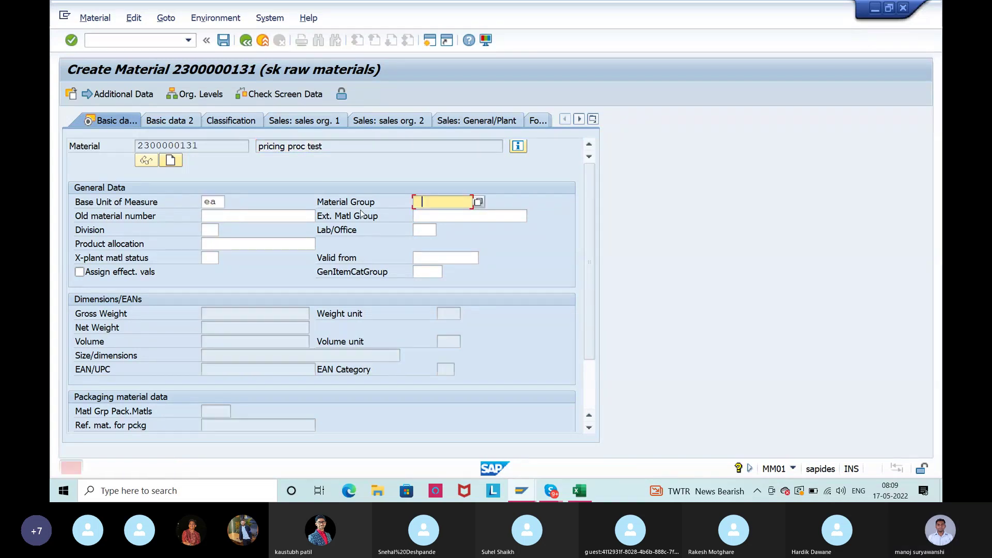
key(Down)
key(Return)
key(Return)
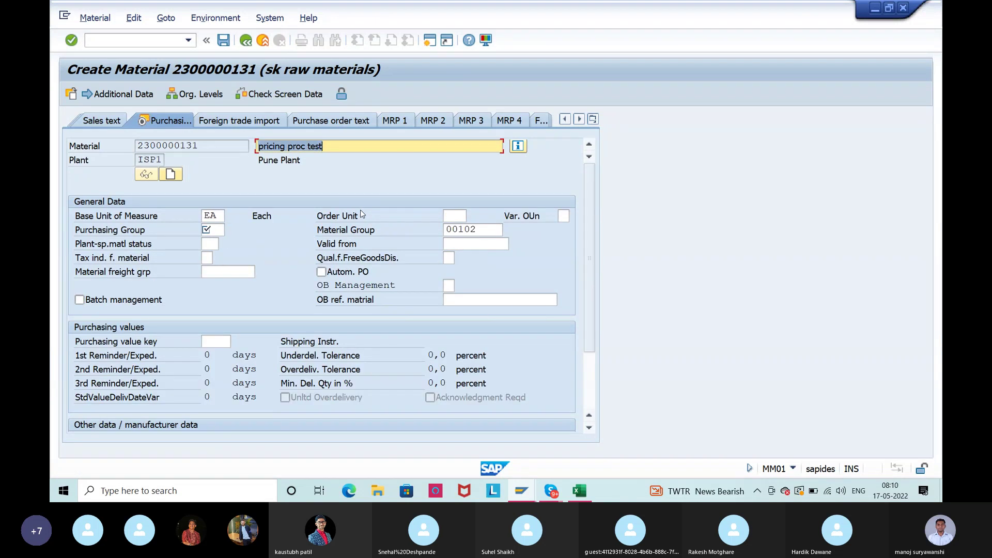
Set the material's purchasing group to 001 and continue to the accounting data
key(Return)
key(BackSpace)
key(Down)
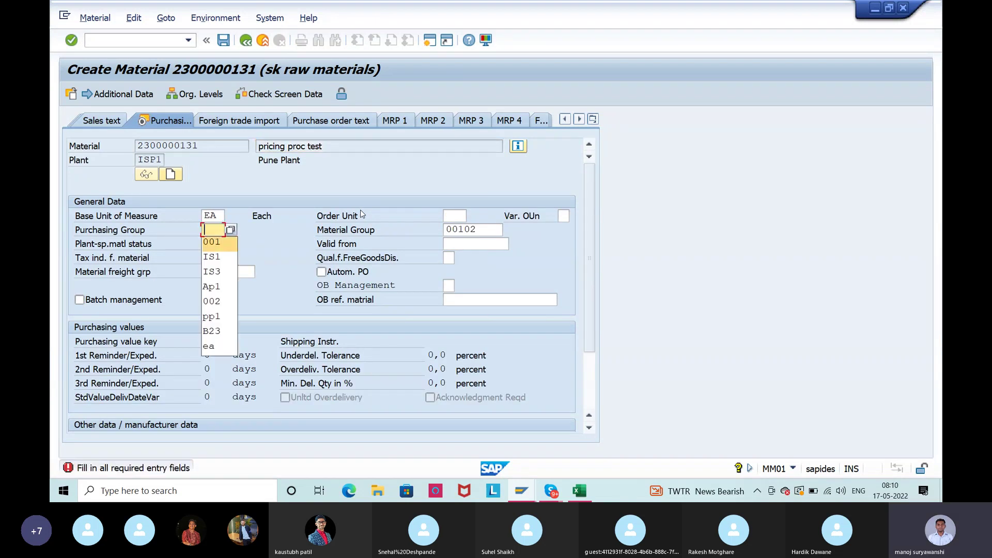
key(Return)
key(Return)
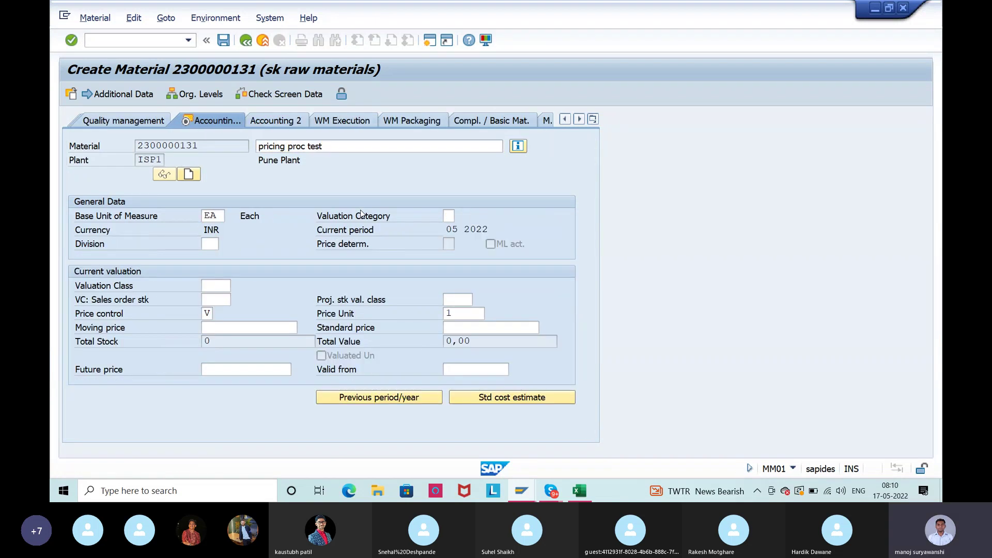
Enter valuation class 3000 and moving price 10, and save the new material
text(3000)
key(Tab)
key(Tab)
key(Tab)
key(Tab)
text(1)
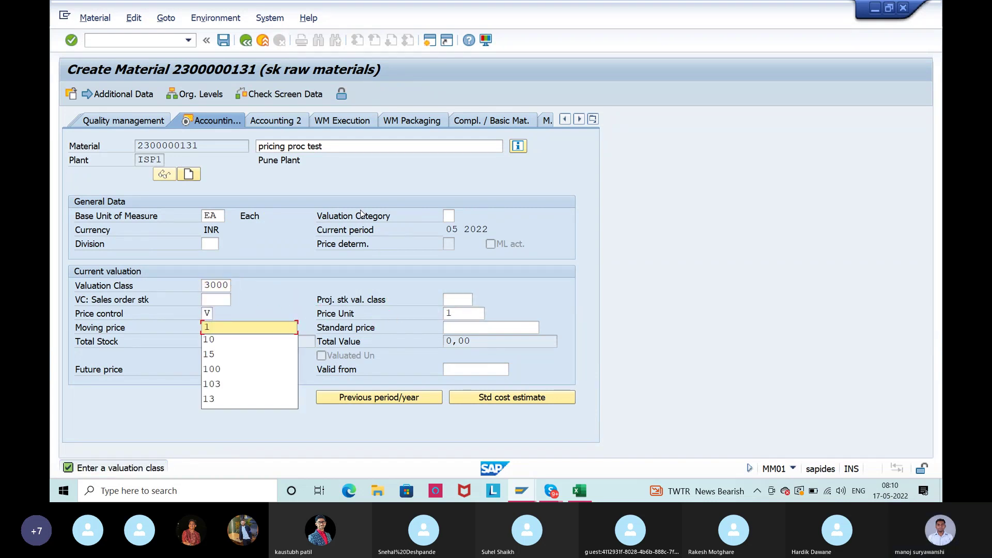
text(0)
key(Return)
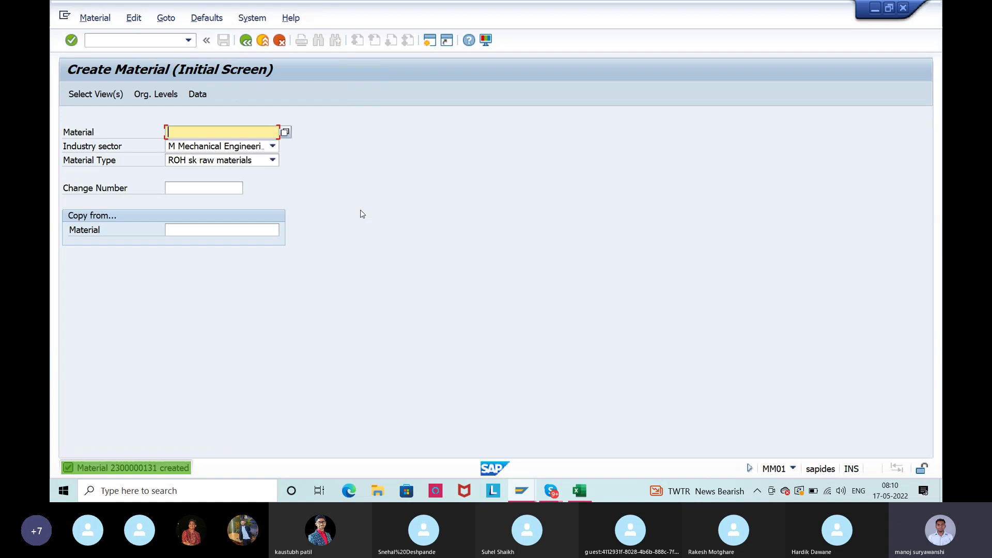
Copy the new material's number from the creation message and return to the SAP Easy Access screen
double_click(118, 470)
double_click(395, 136)
key(ctrl+c)
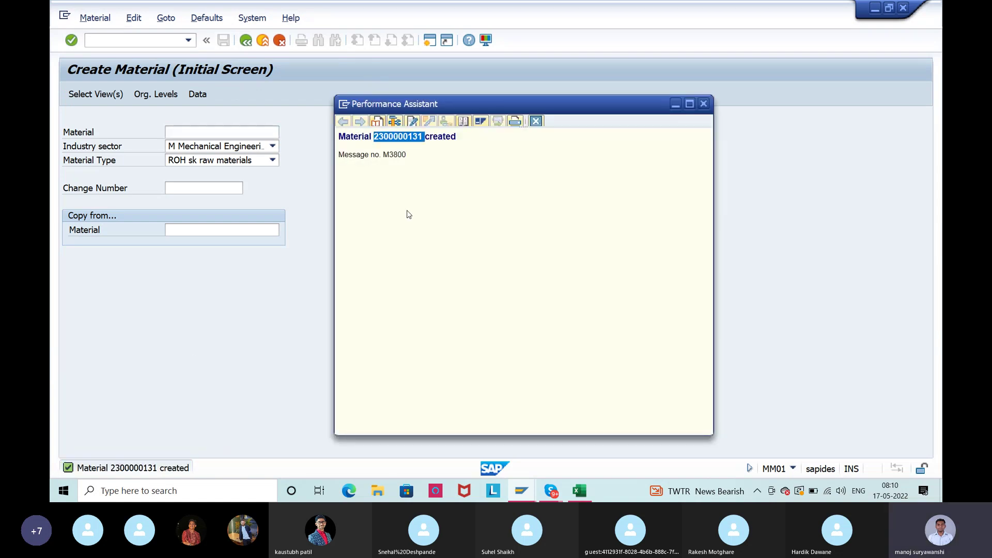
click(536, 121)
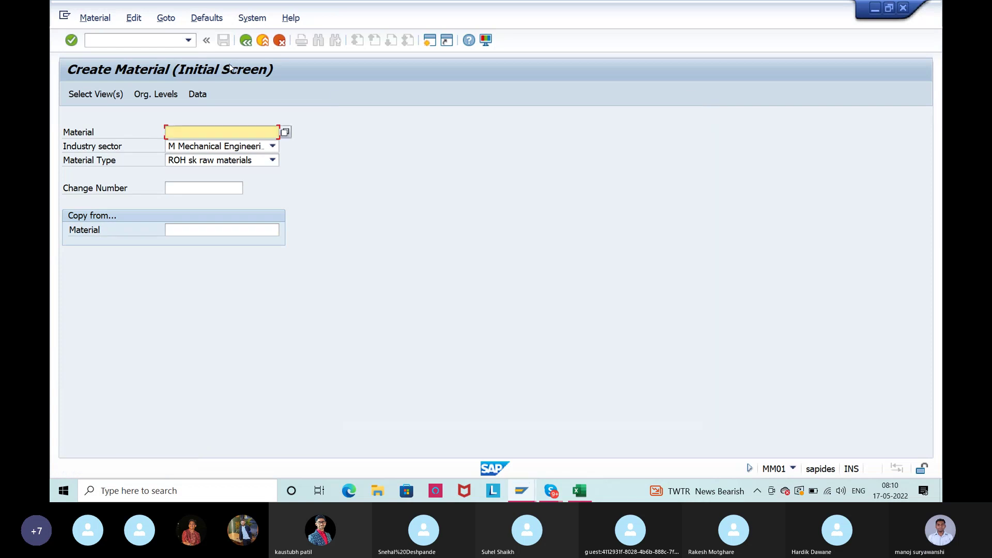
click(246, 40)
click(92, 19)
click(100, 86)
click(91, 19)
click(110, 92)
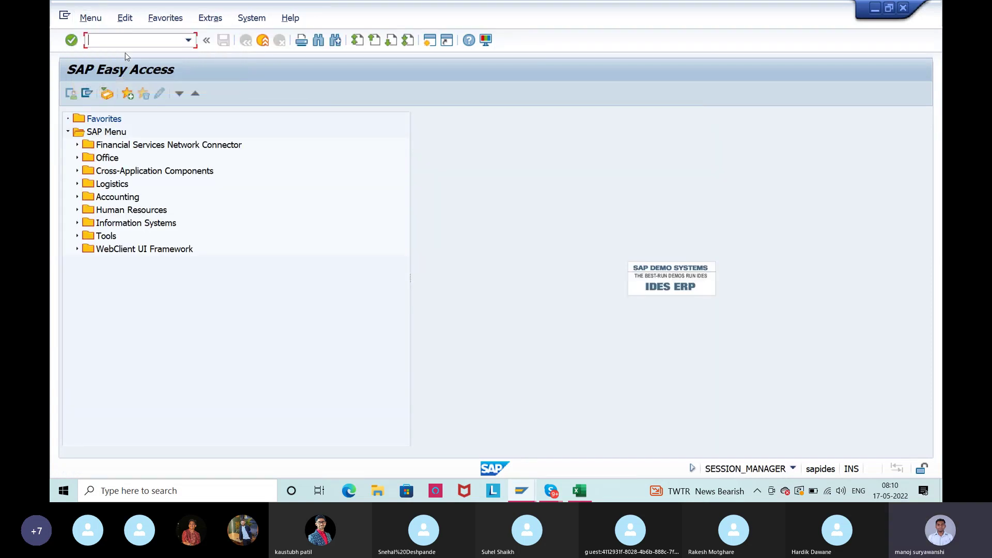
Start a purchase order with transaction ME21N for vendor skf india pvt lts and set the purchasing group to 001
text(me21n)
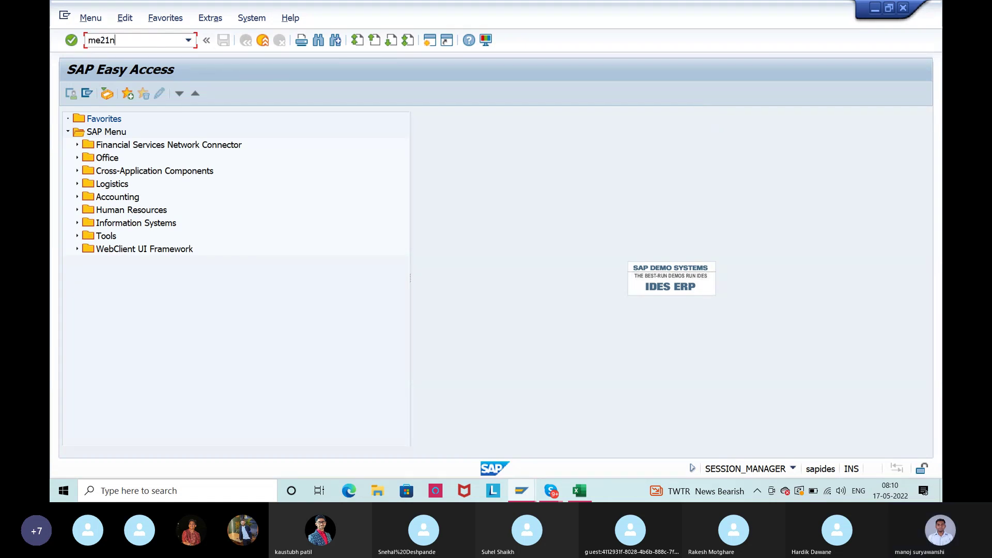
key(Return)
click(417, 118)
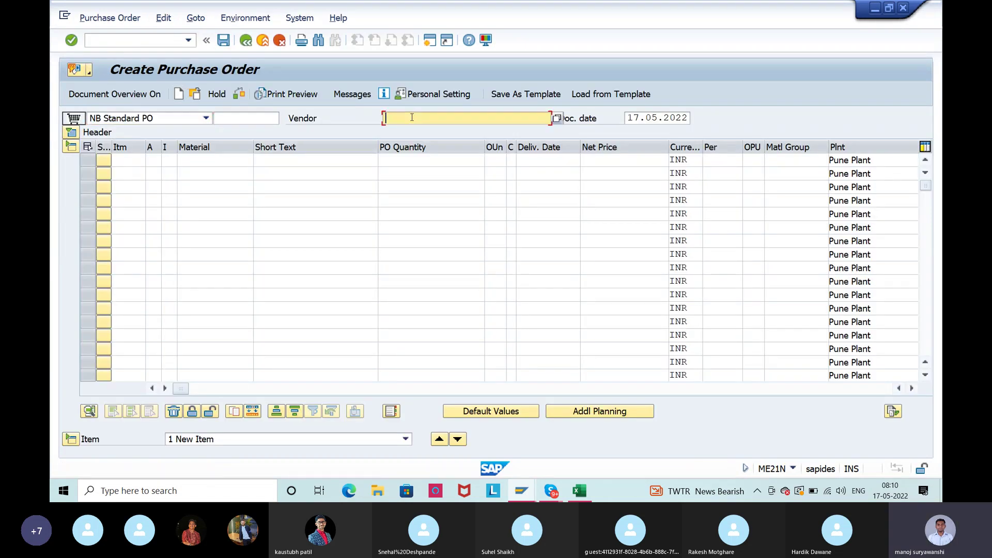
click(416, 130)
key(Return)
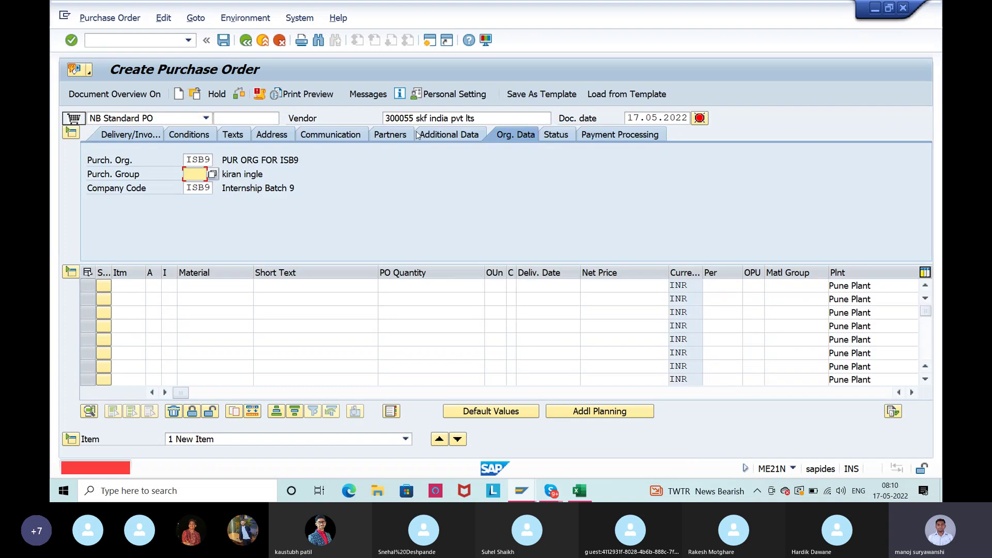
click(207, 174)
click(209, 186)
click(199, 286)
key(ctrl+v)
key(Tab)
key(Tab)
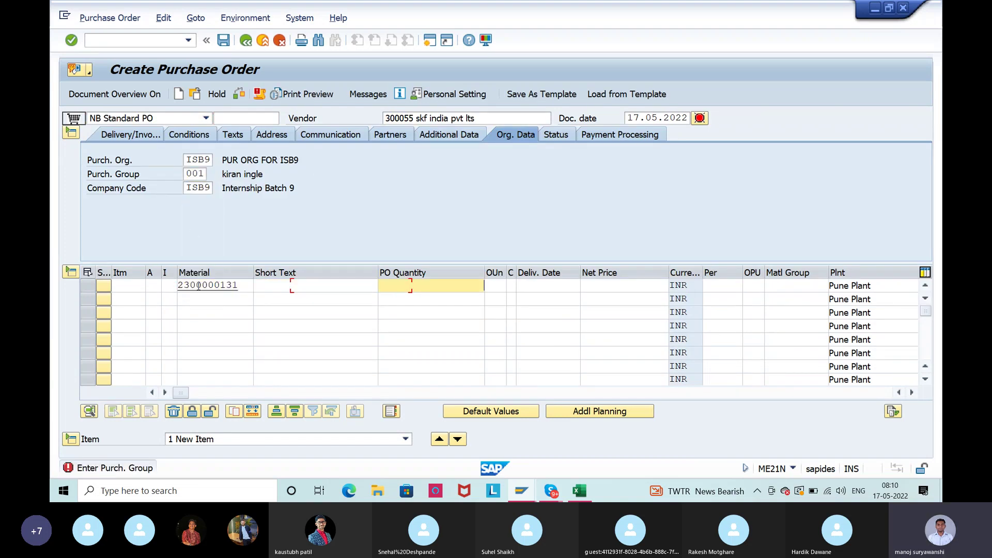
text(1000)
key(Return)
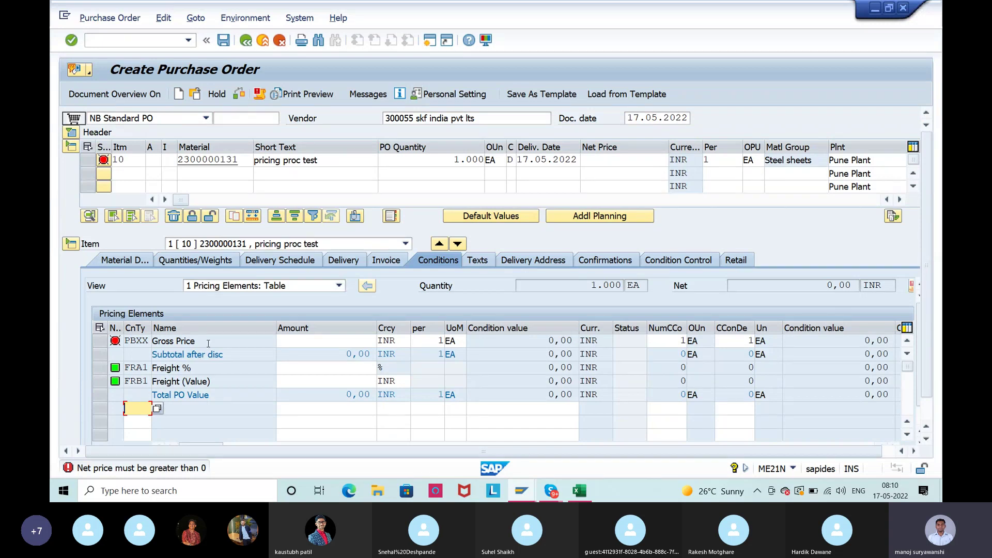
Examine the item's pricing elements, covering gross price, discount subtotal, both freight conditions and total PO value
click(151, 344)
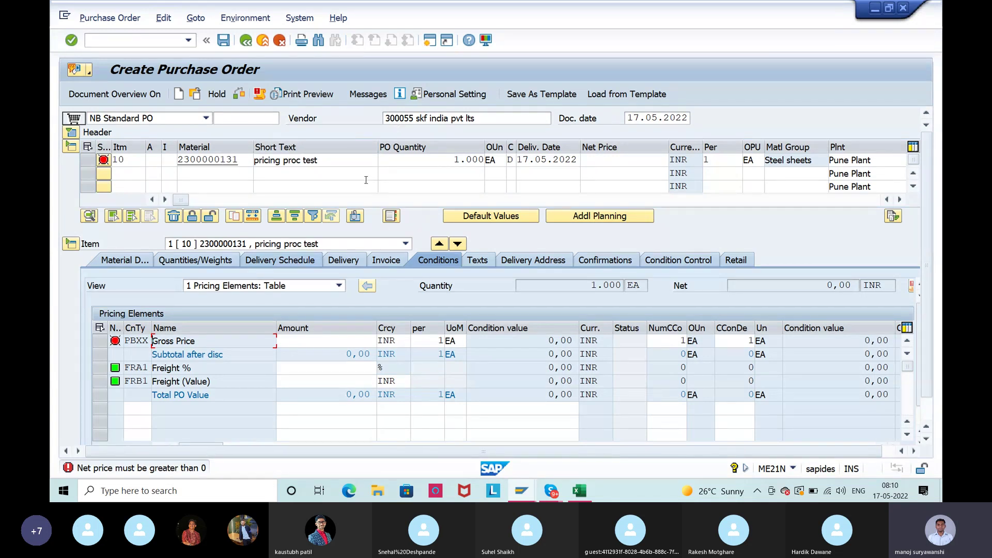
drag(198, 341, 153, 342)
click(152, 342)
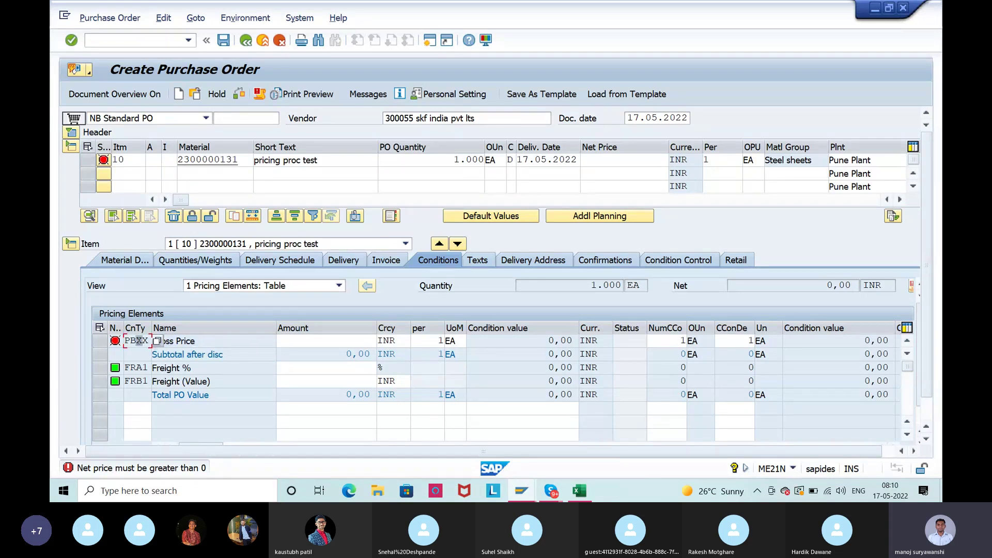
click(321, 340)
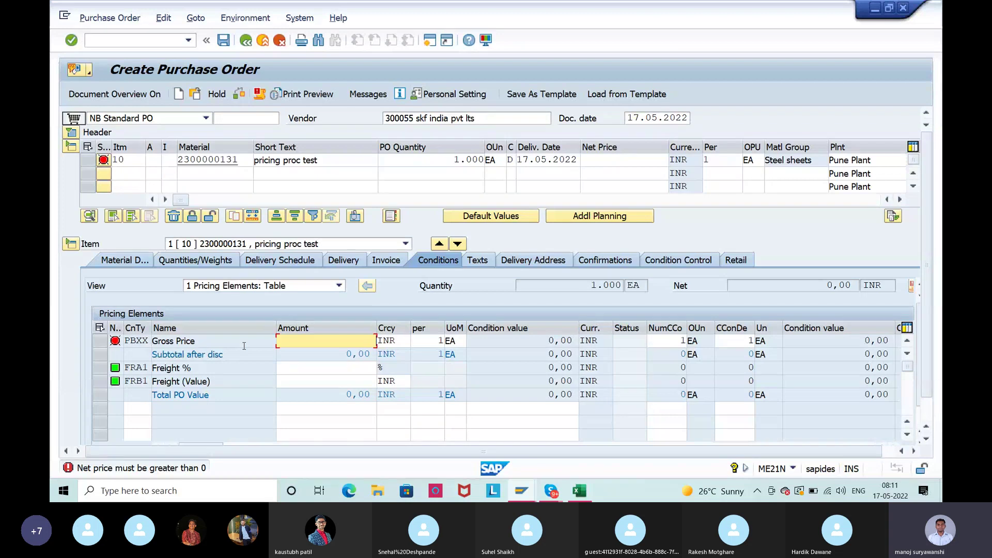
click(136, 368)
click(143, 381)
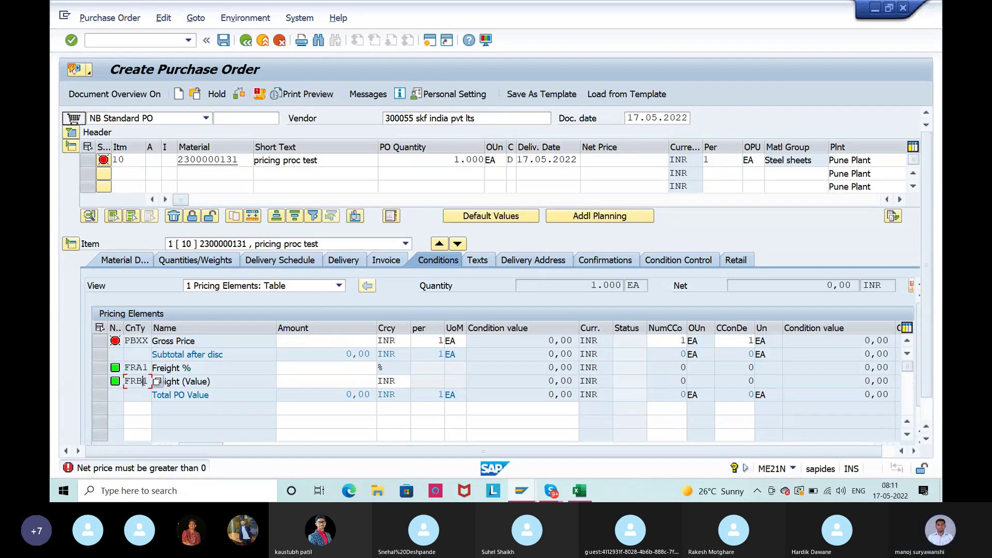
click(326, 365)
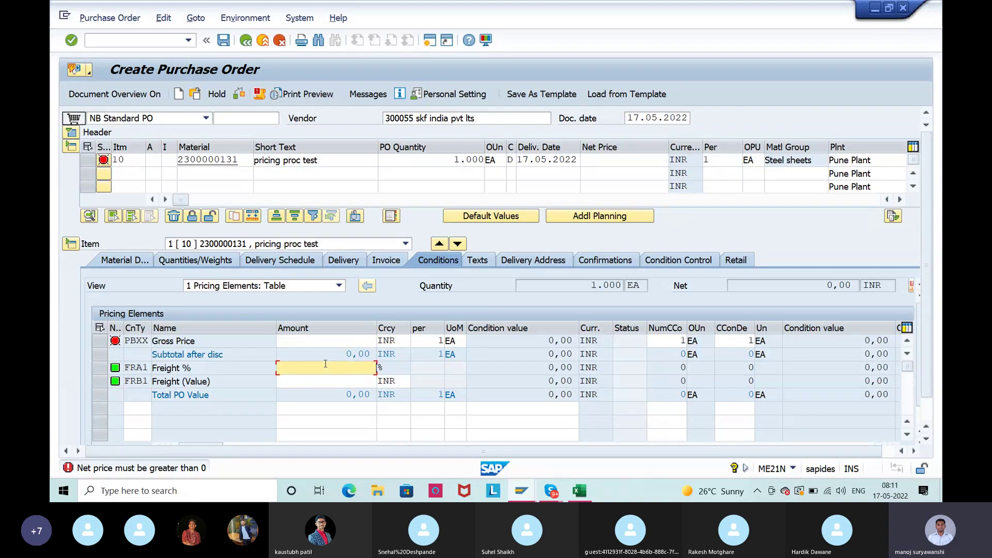
click(331, 381)
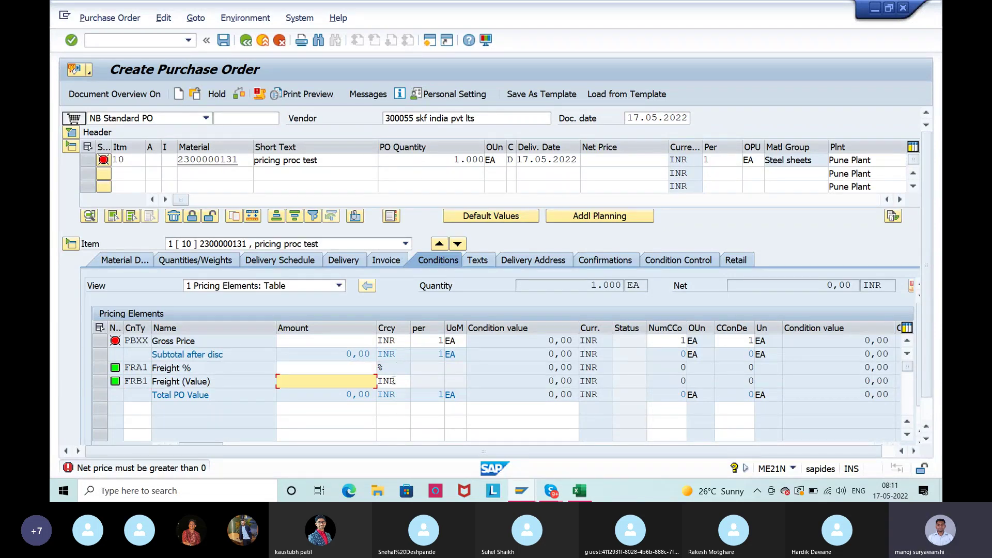
click(225, 354)
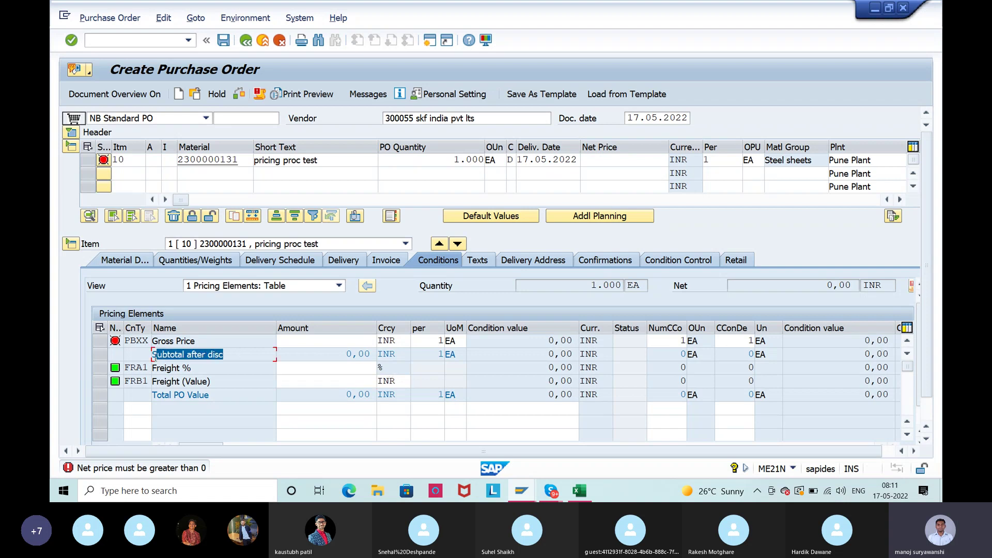
click(223, 394)
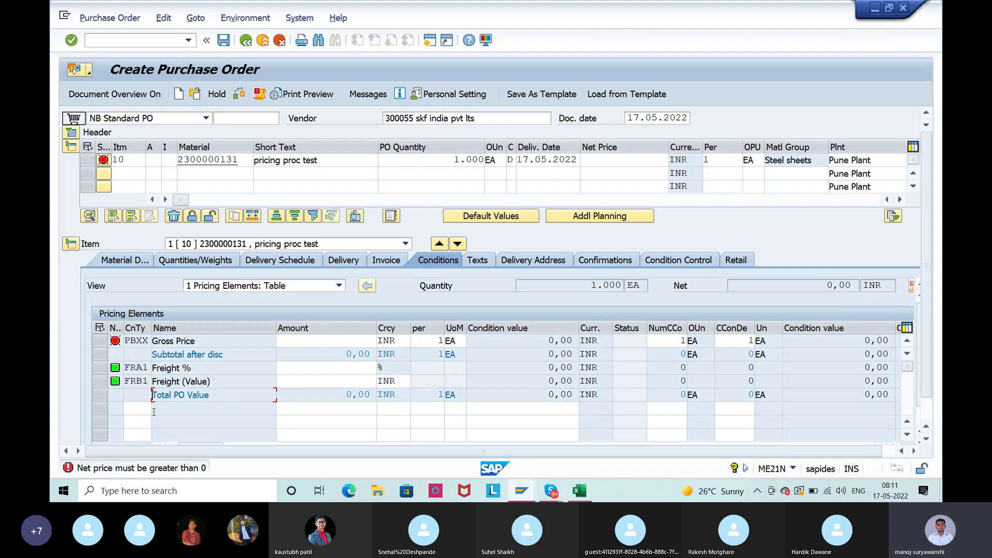
Copy the item's material number and leave the purchase order without saving it
double_click(180, 164)
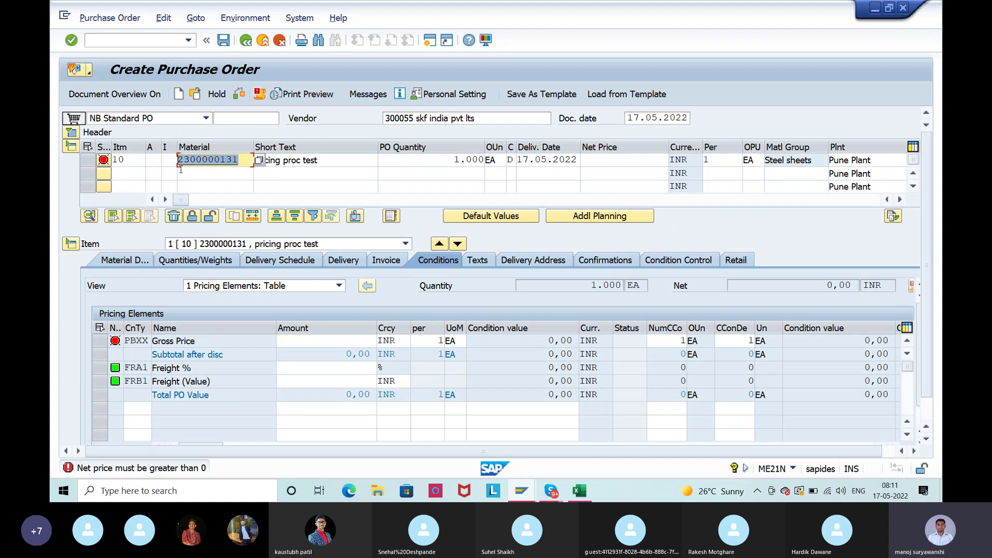
key(ctrl+c)
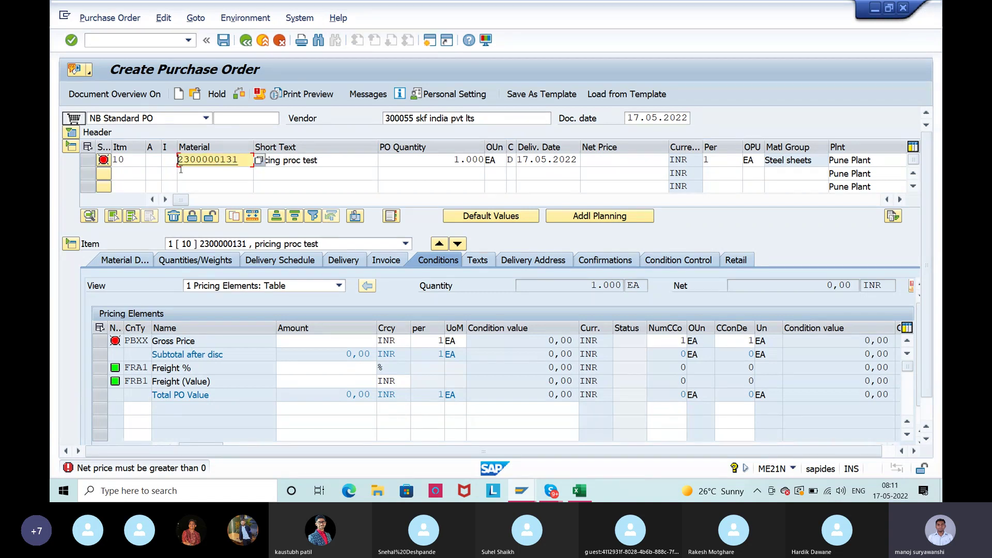
click(262, 40)
click(355, 255)
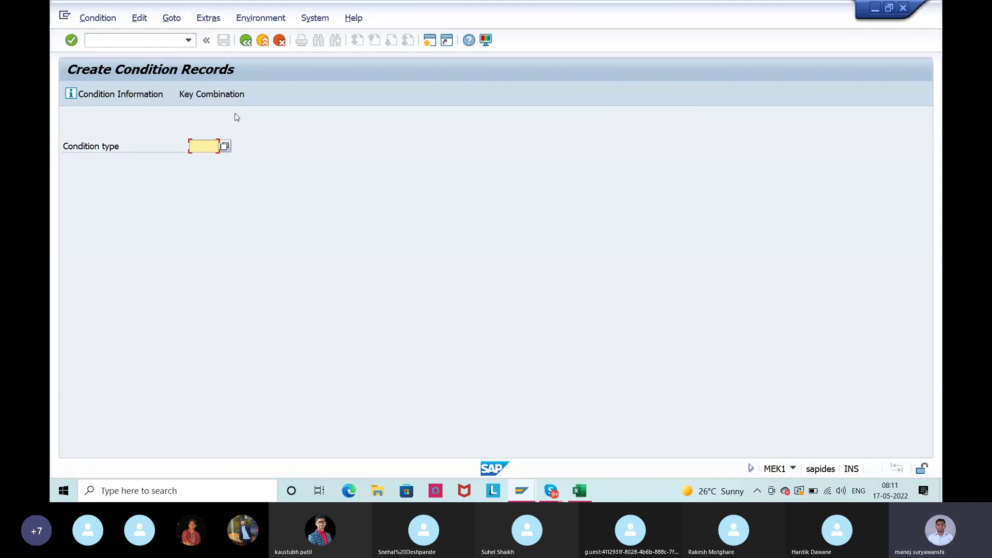
Create a condition record in MEK1 for type PB00 with the key combination Material Info Record (Plant-Specific)
text(pb00)
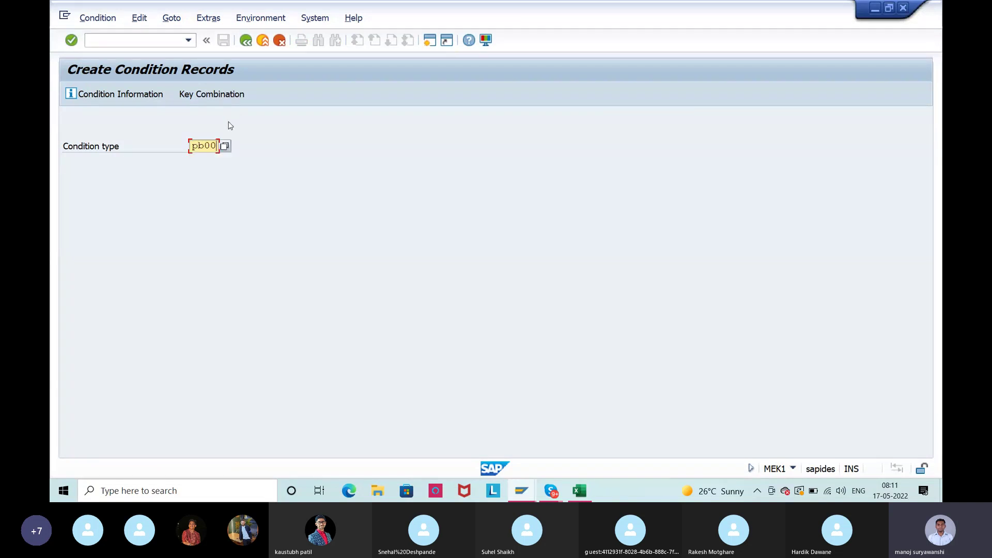
key(Return)
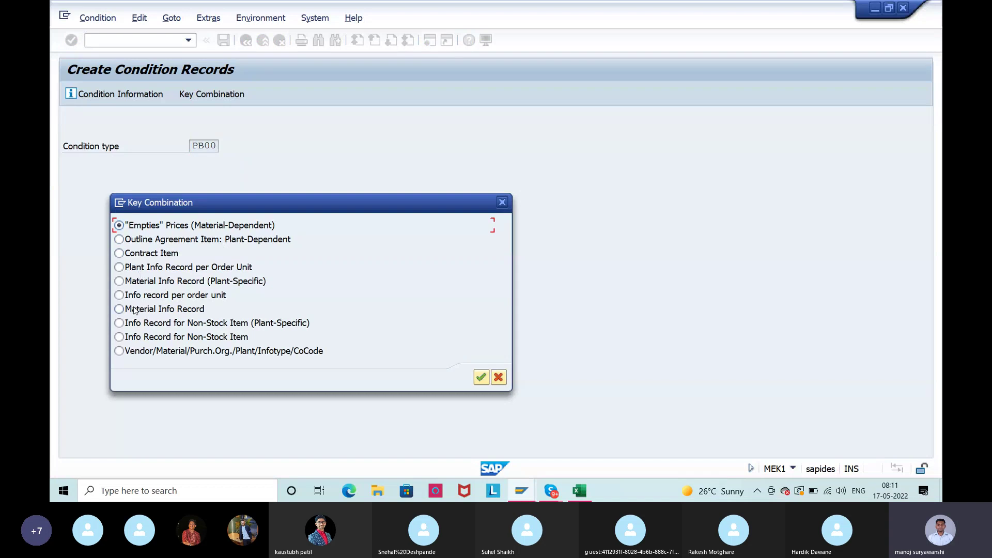
click(156, 285)
drag(252, 206, 362, 174)
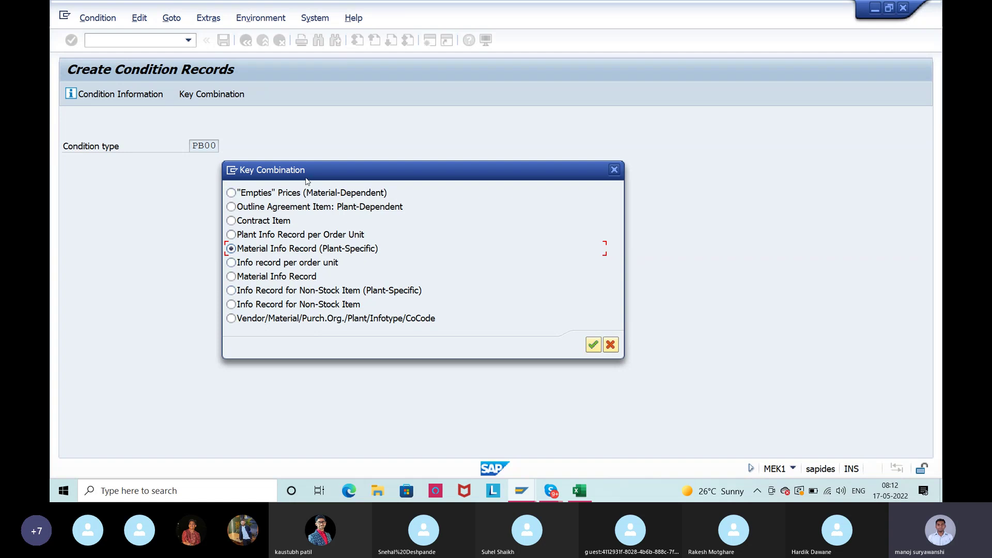
click(251, 319)
click(269, 279)
click(250, 268)
click(240, 250)
click(587, 351)
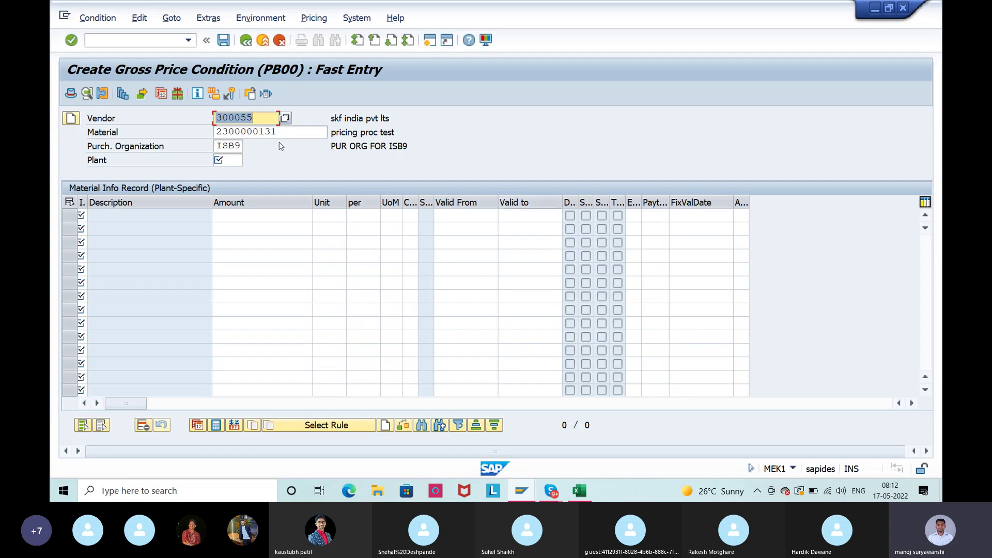
Check the vendor and material of the gross price condition and set its plant to ISP1
click(266, 120)
click(286, 132)
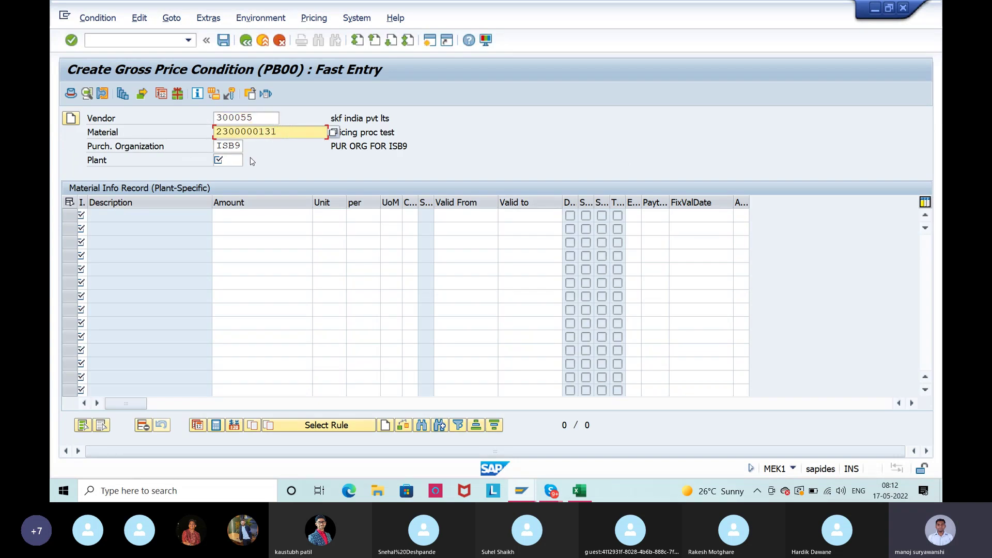
click(230, 162)
text(ispl)
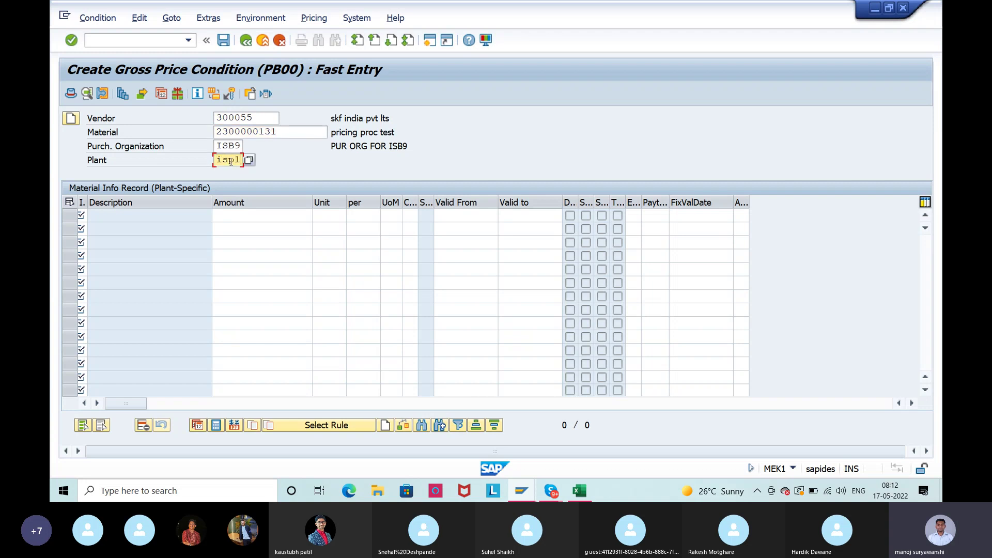
key(Return)
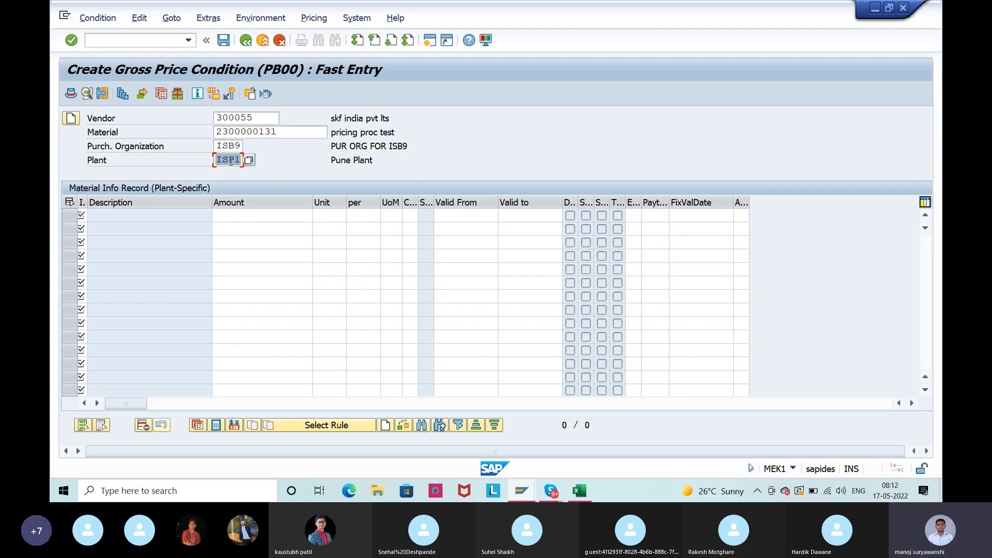
Enter a gross price amount of 50 for the material and save the PB00 condition record
click(81, 215)
click(94, 216)
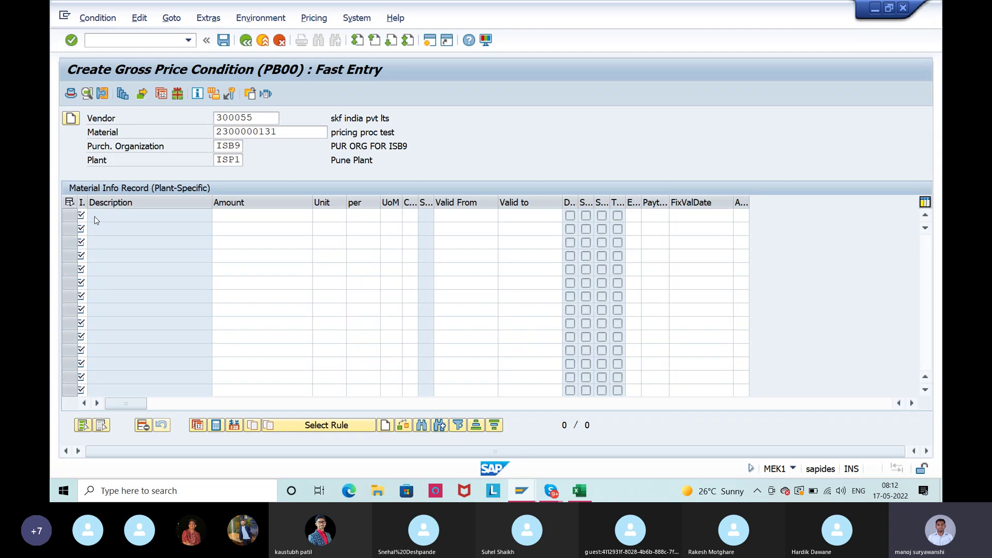
double_click(195, 161)
click(286, 216)
text(50)
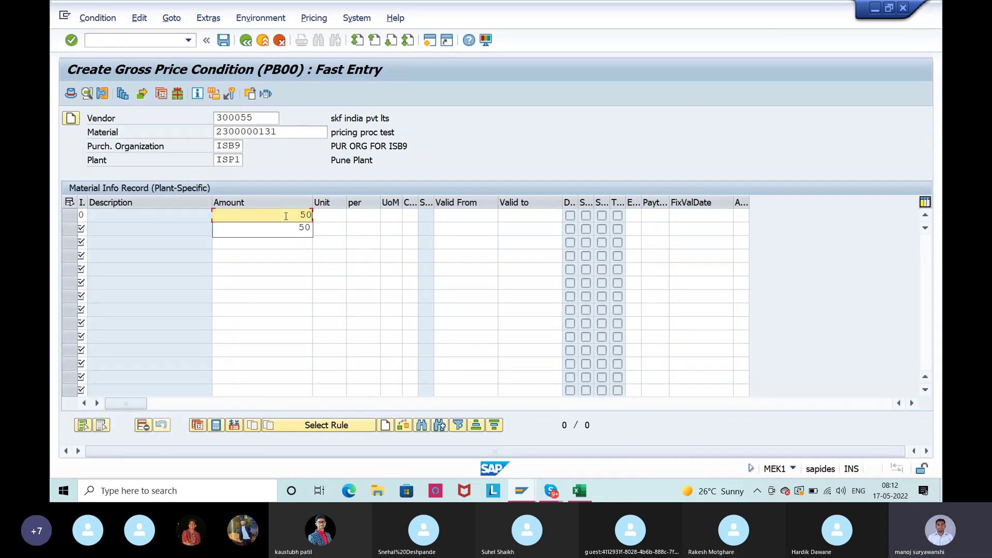
key(Return)
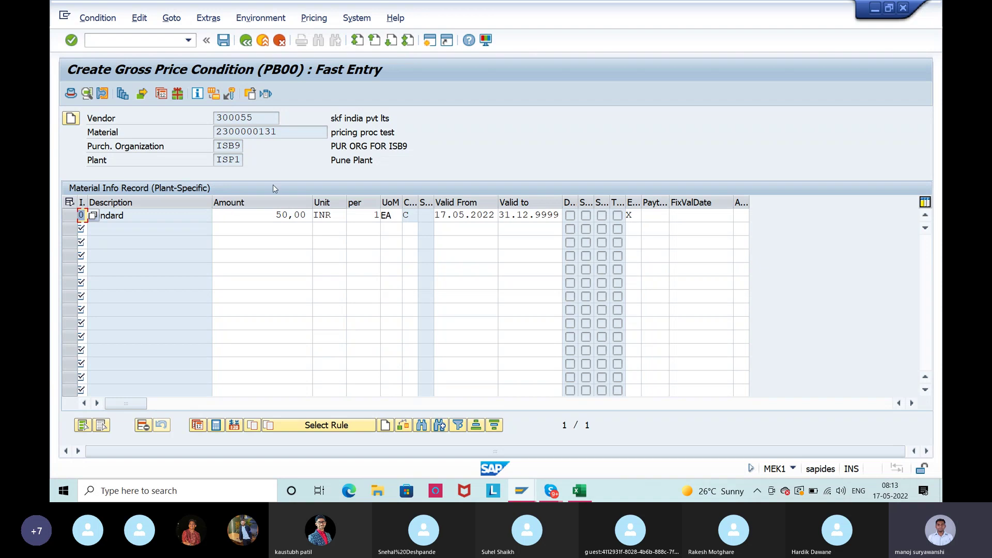
drag(274, 215, 321, 221)
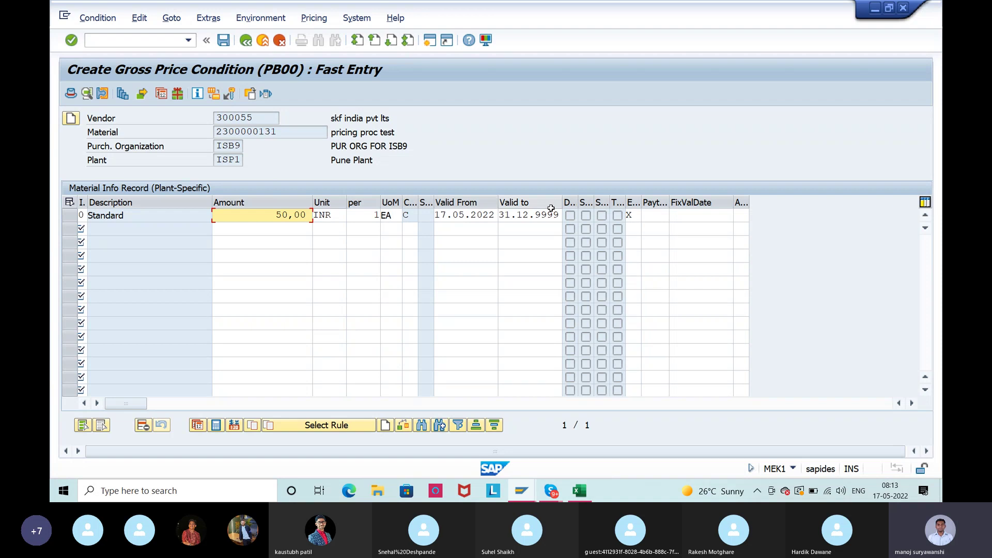
click(83, 216)
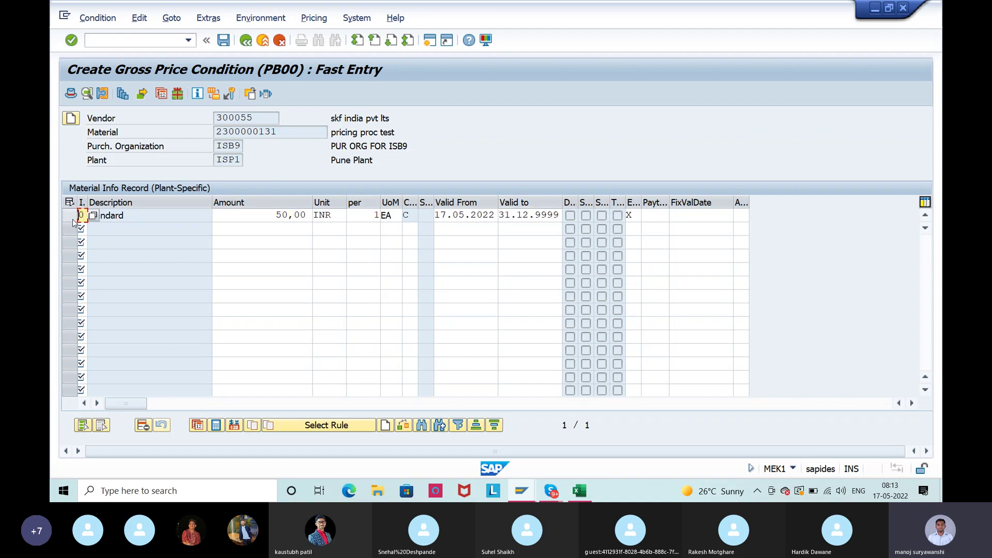
click(223, 40)
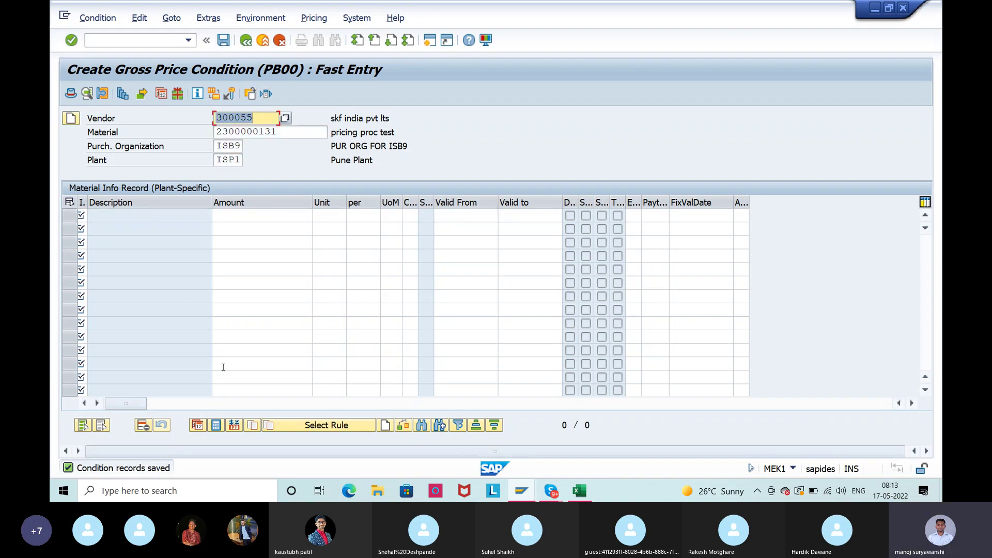
Return to the condition type selection and open record creation for discount condition RA01
click(251, 43)
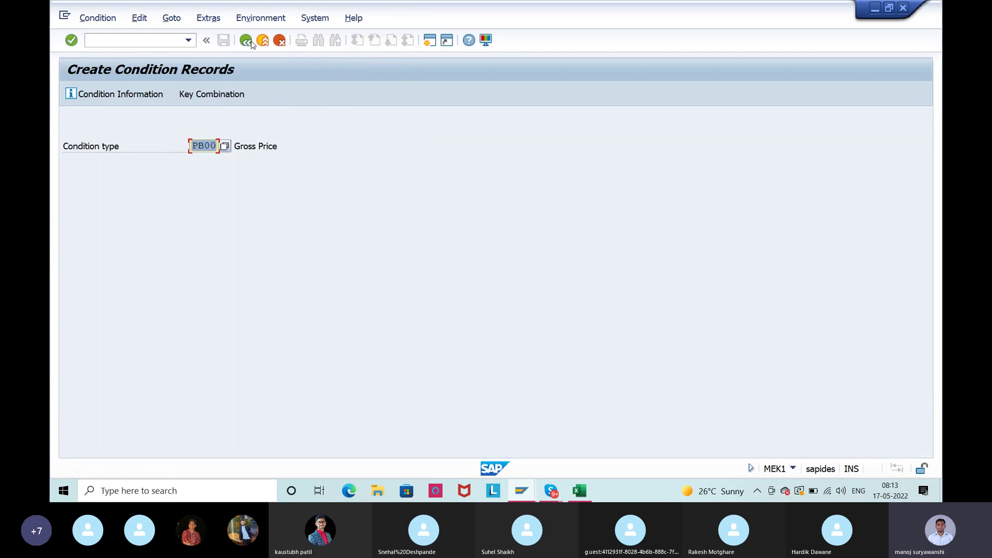
text(rs01)
key(BackSpace)
key(BackSpace)
key(BackSpace)
text(a01)
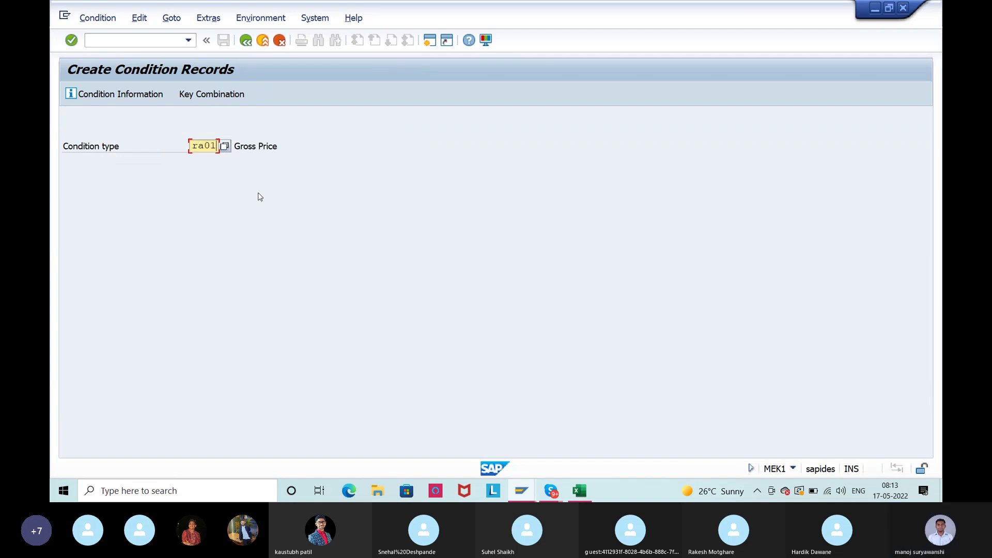
key(Return)
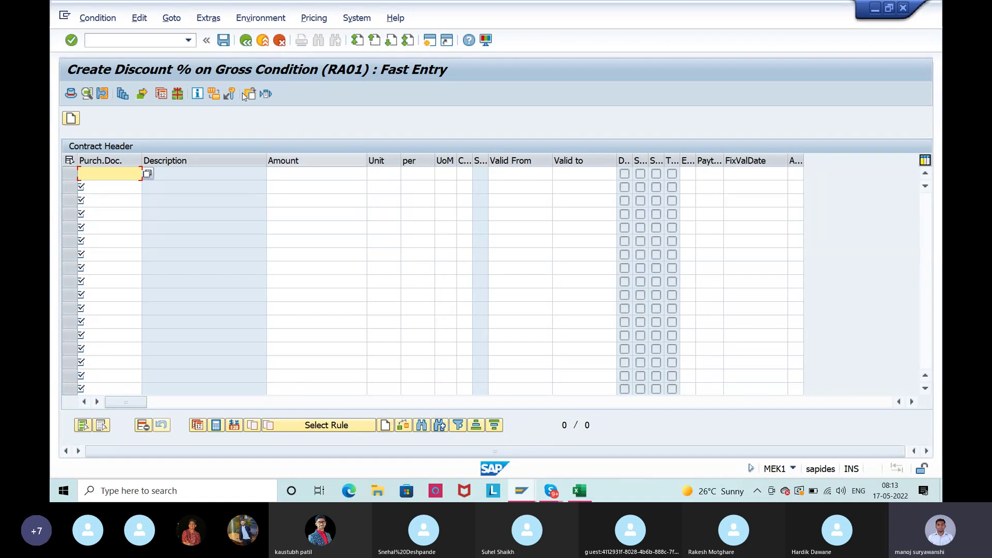
Look up the possible purchasing documents for the RA01 contract header and close the list without choosing one
click(147, 174)
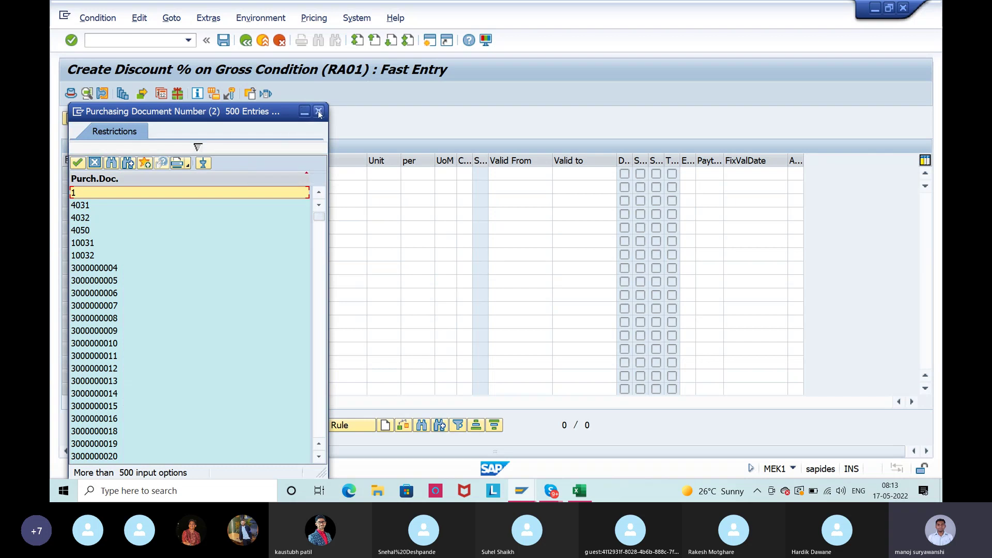
click(317, 111)
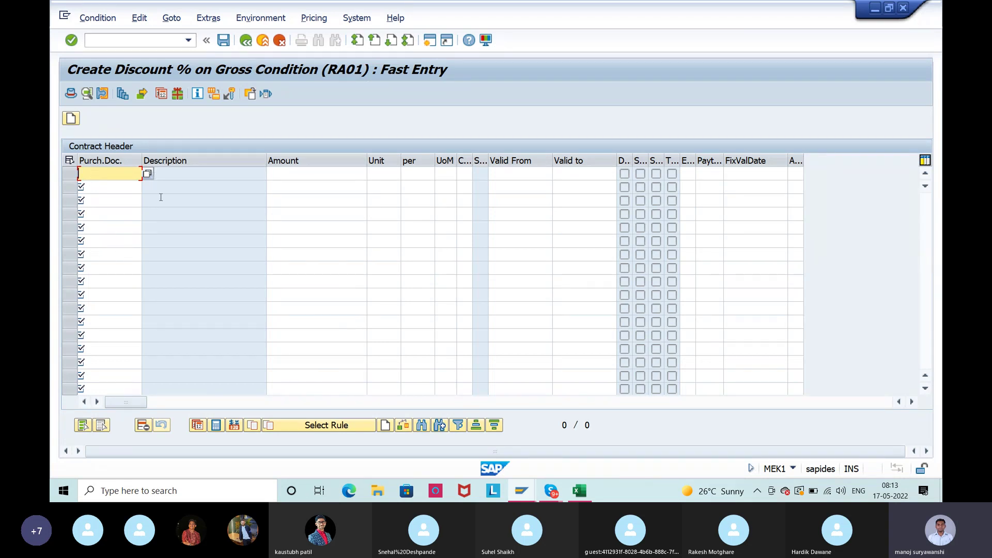
click(152, 180)
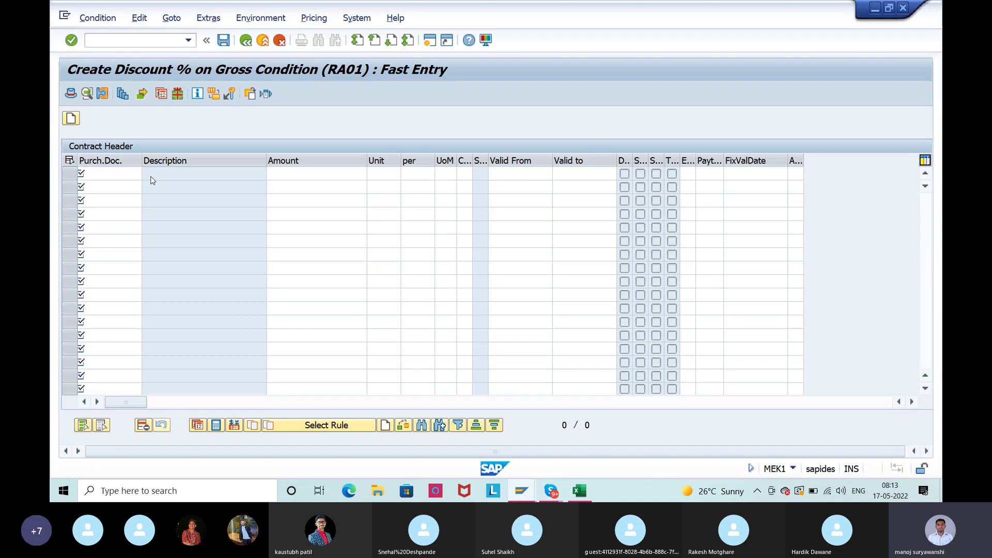
Browse the purchasing document numbers offered for the first contract header row and dismiss the list without a selection
key(F4)
scroll(147, 387, down, 20)
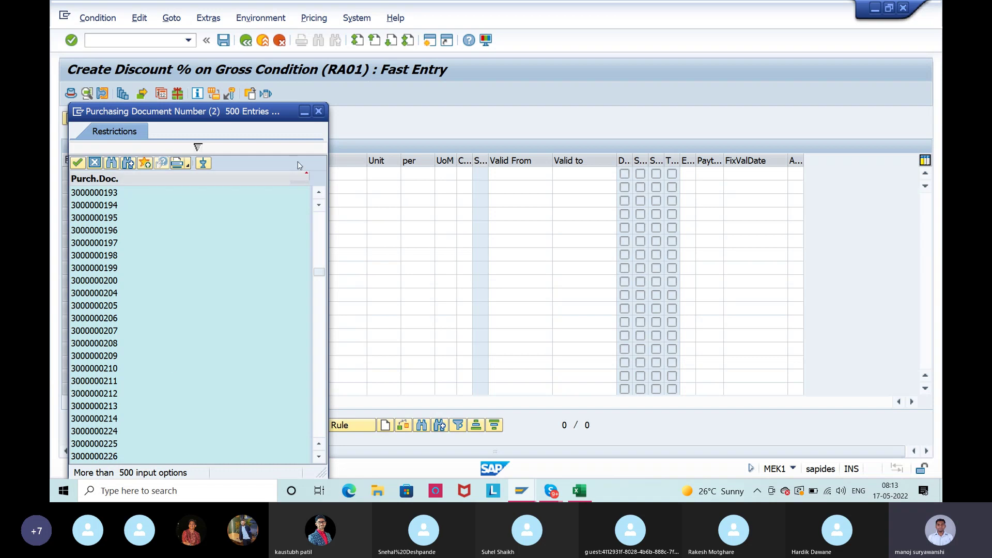
click(318, 111)
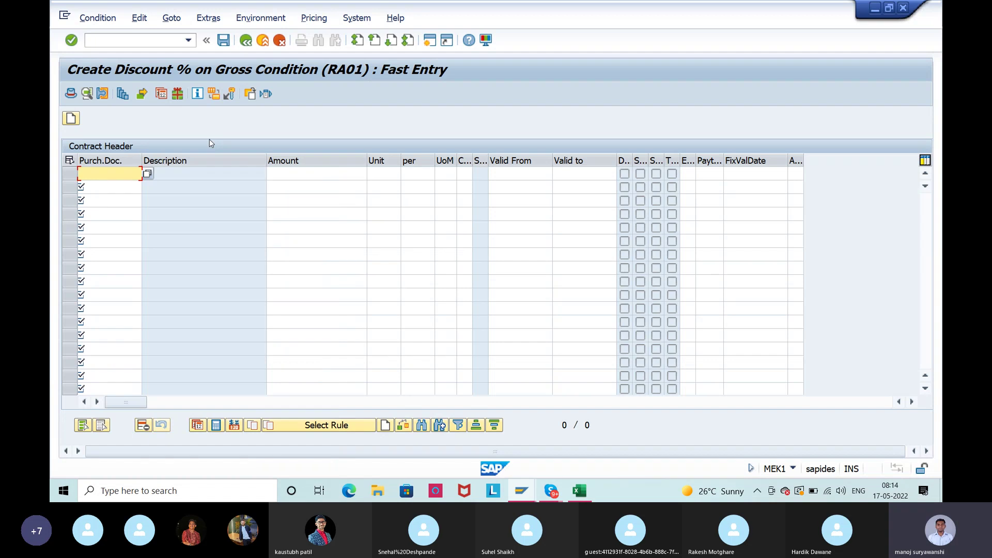
Leave the RA01 record entry and open the details of condition type RA01 in transaction M/06
click(265, 40)
text(m/)
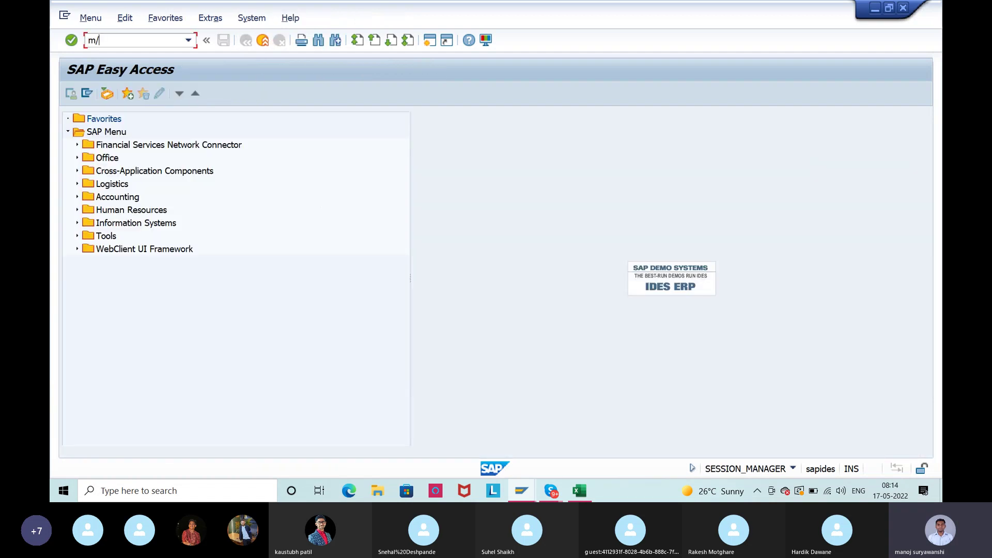
text(06)
key(Return)
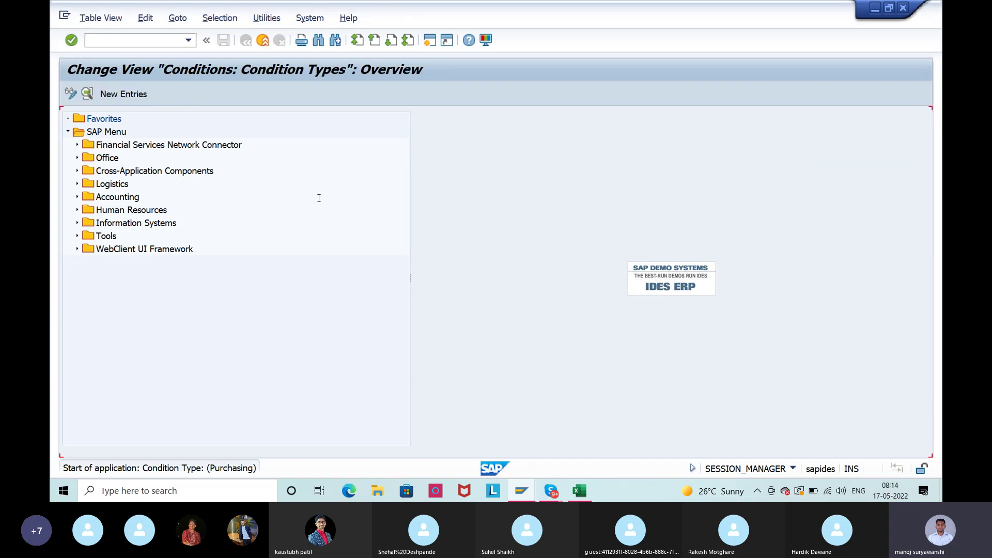
click(225, 441)
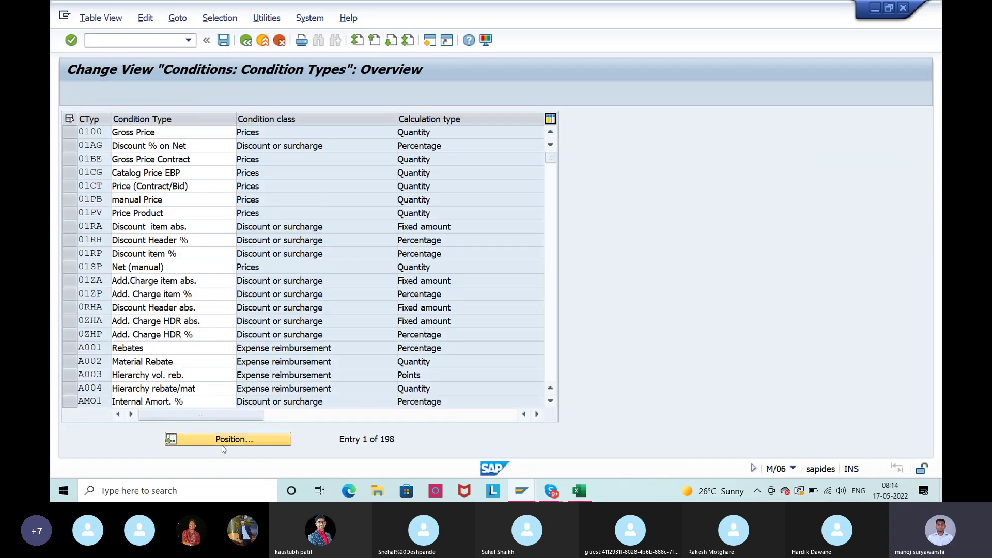
text(RA01)
key(Return)
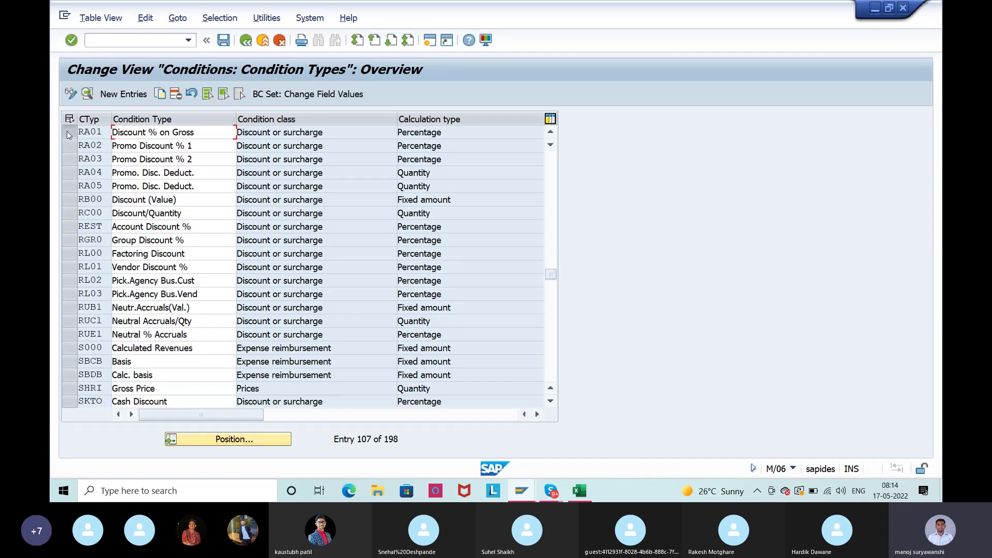
click(66, 134)
click(94, 95)
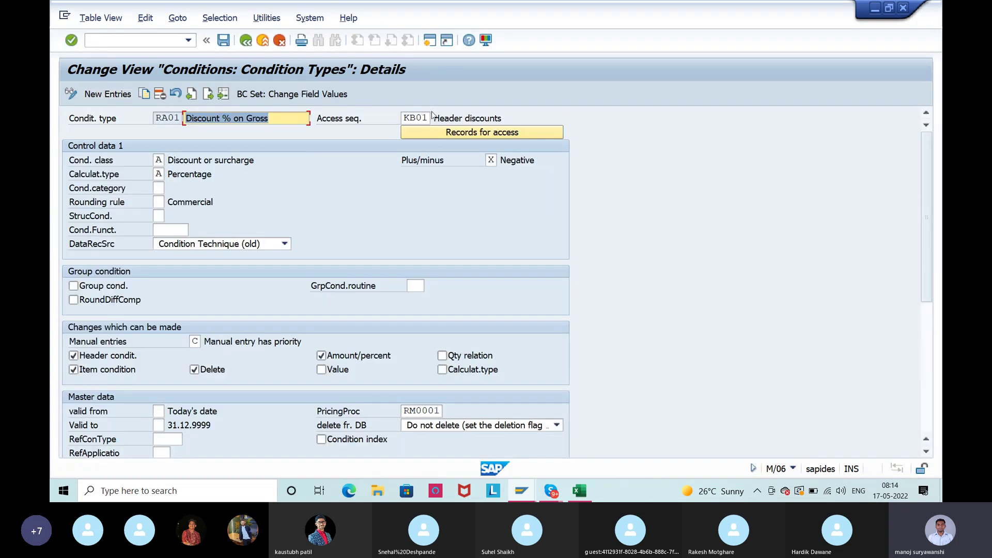
Assign access sequence 0006 (Vendor Discount) to condition type RA01 from the available access sequences and save the condition type
click(429, 118)
drag(471, 118, 512, 114)
click(512, 114)
click(416, 118)
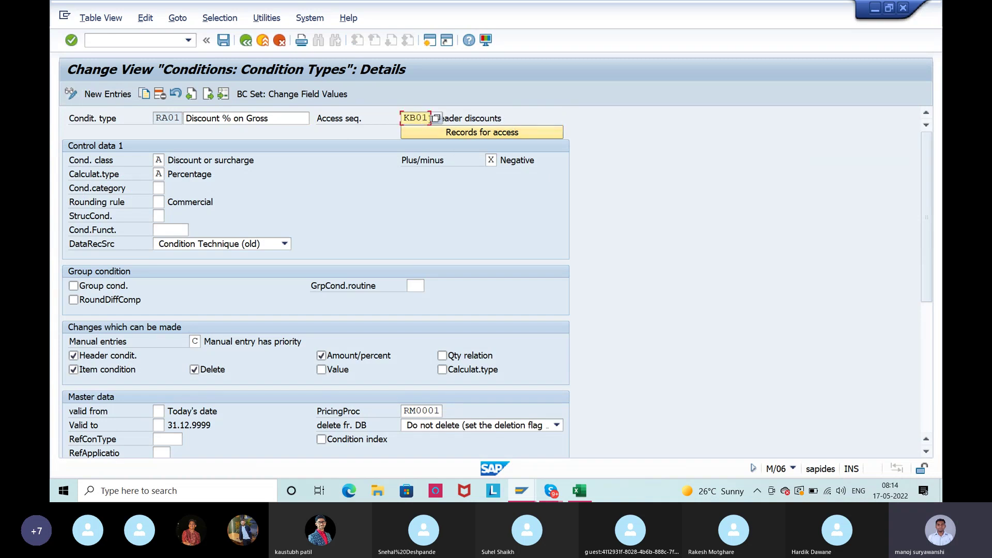
click(436, 118)
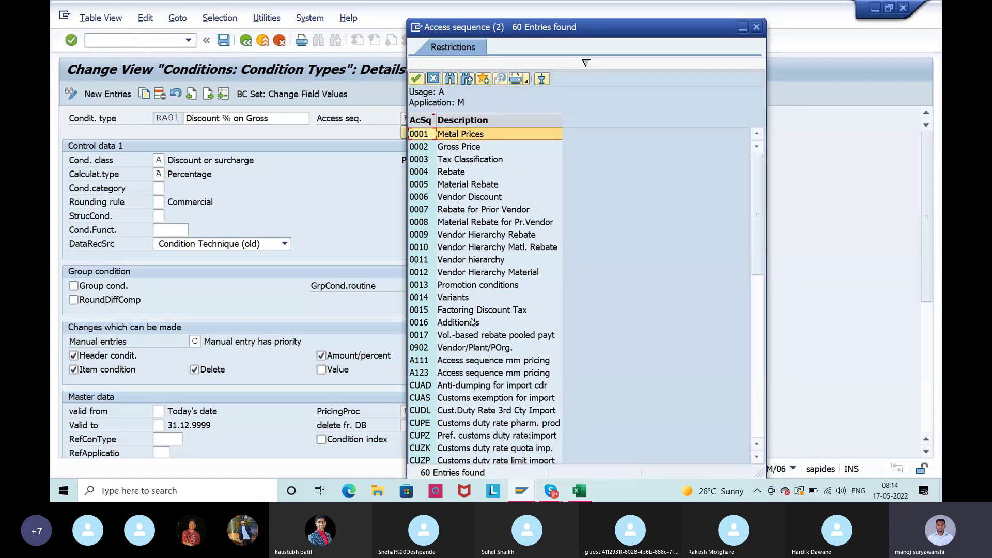
scroll(472, 323, down, 1)
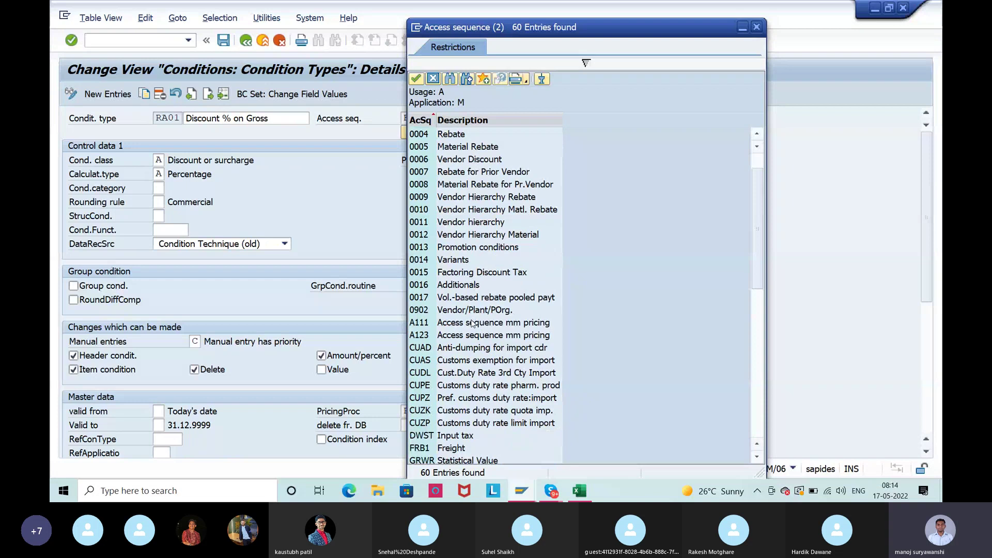
scroll(472, 323, down, 1)
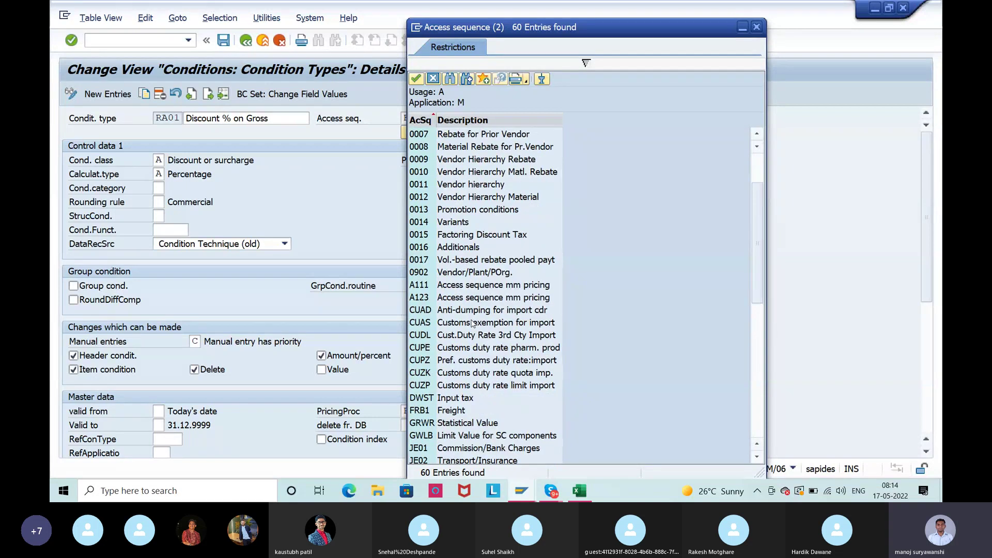
scroll(472, 323, down, 1)
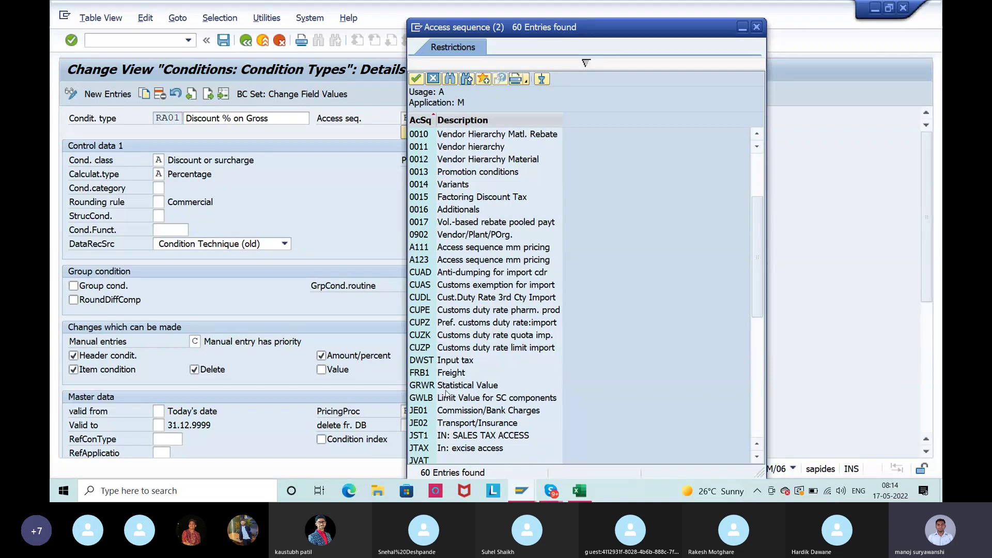
scroll(486, 417, down, 2)
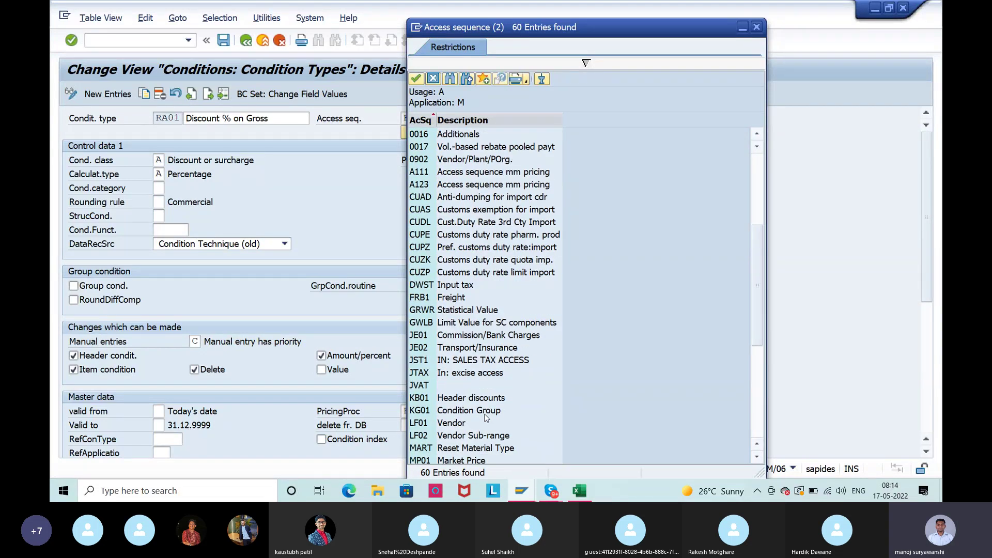
scroll(487, 417, down, 1)
scroll(486, 417, down, 1)
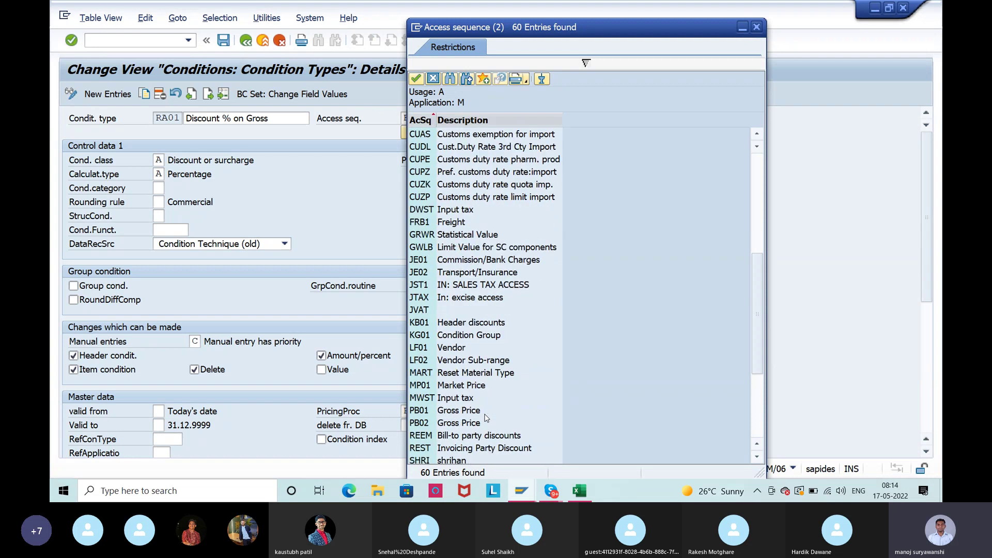
scroll(486, 418, down, 1)
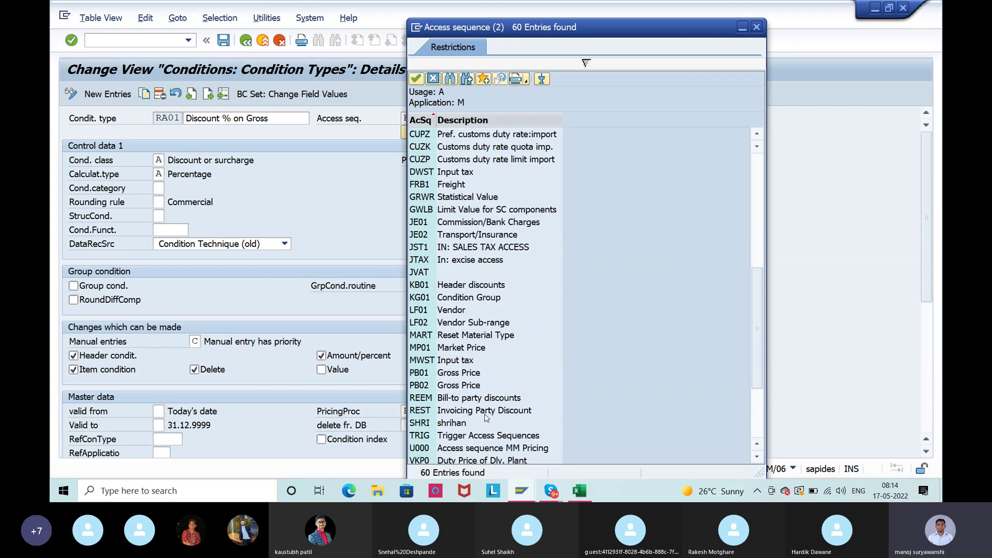
scroll(493, 408, down, 1)
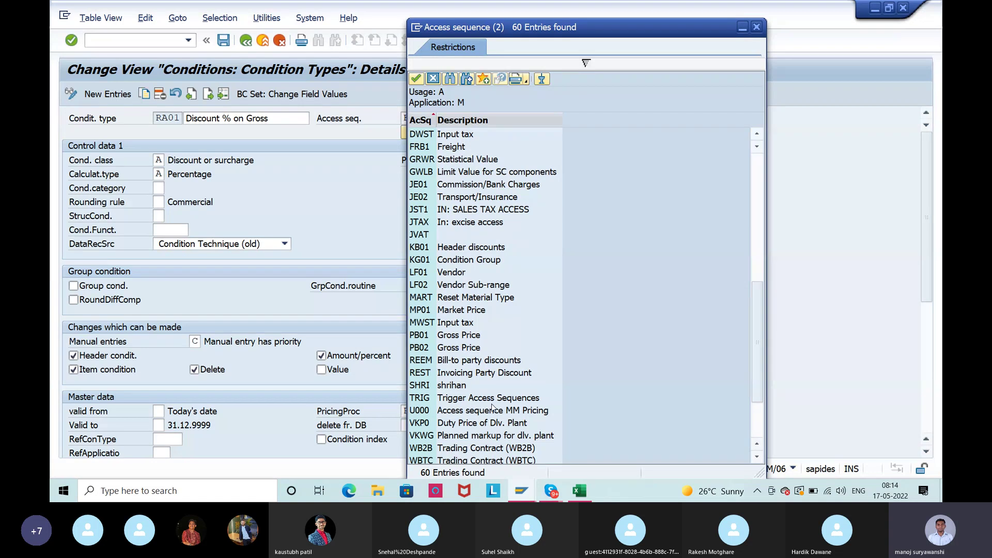
scroll(492, 409, down, 1)
scroll(492, 408, down, 1)
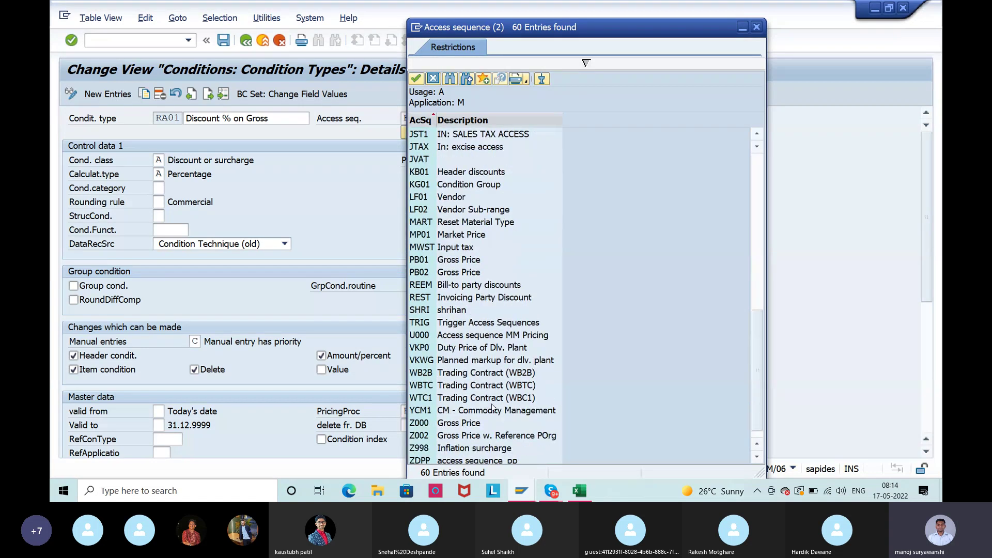
scroll(493, 408, down, 1)
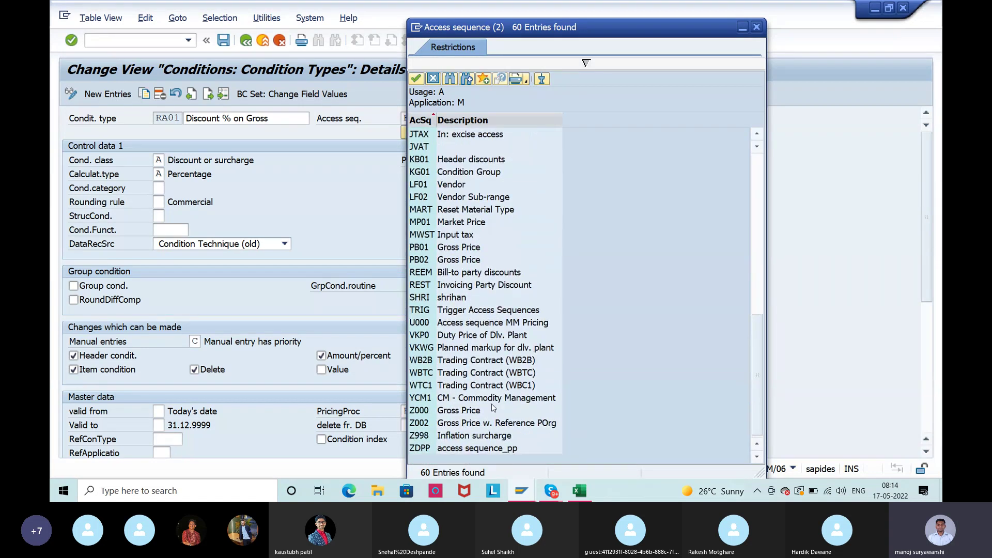
scroll(493, 408, up, 11)
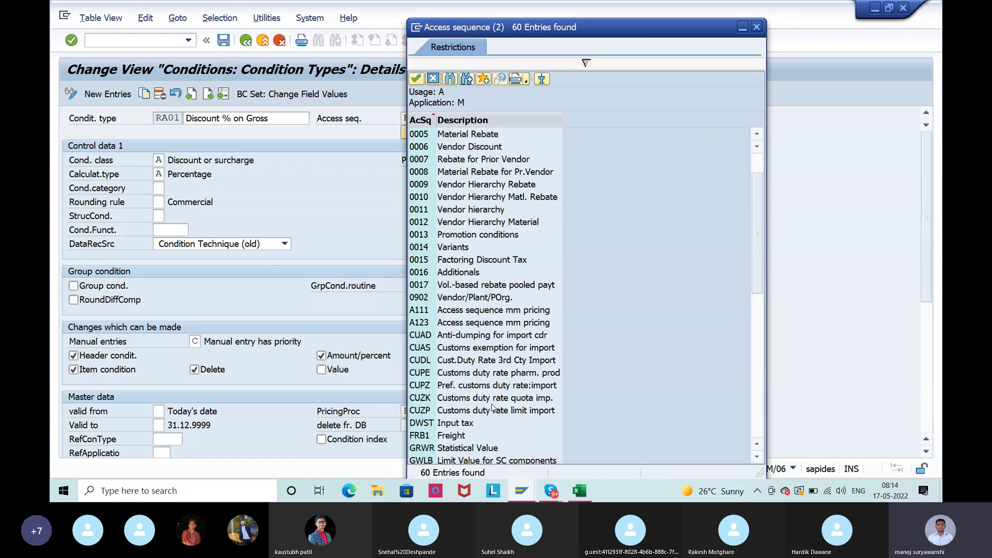
scroll(491, 408, up, 1)
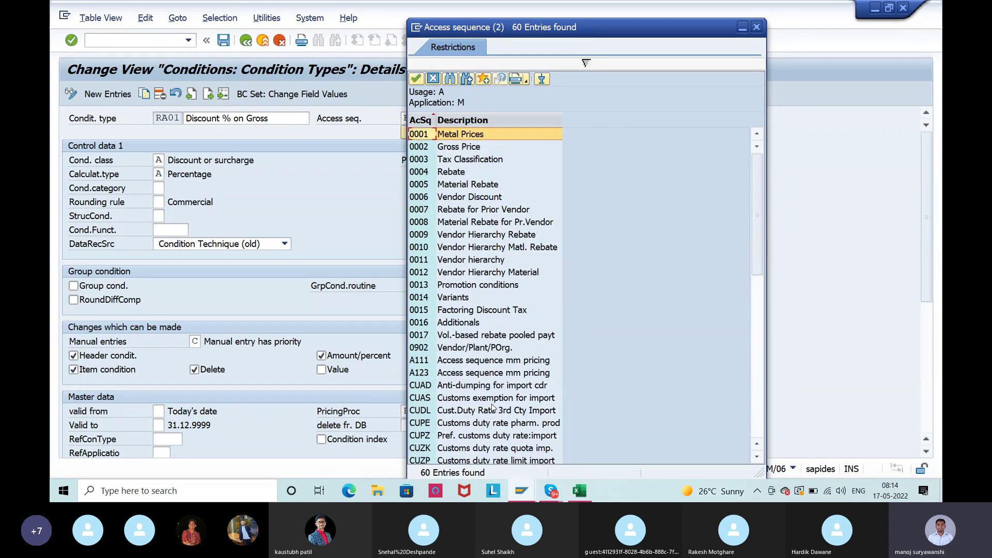
double_click(425, 198)
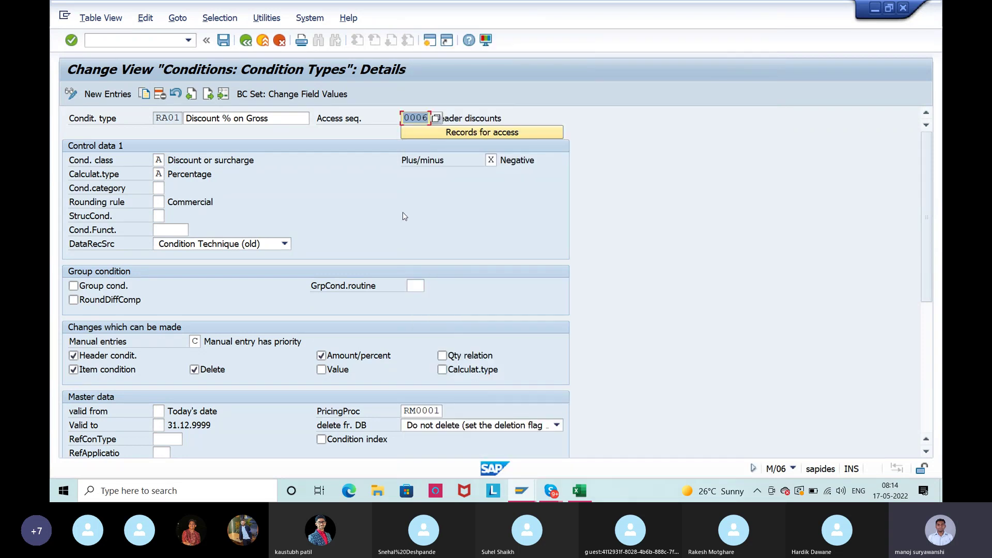
key(Return)
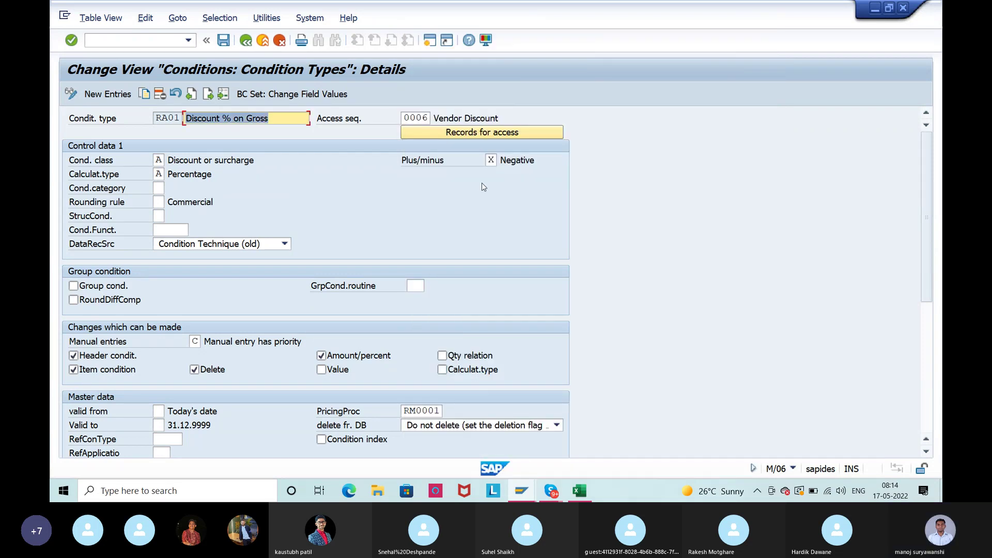
click(224, 44)
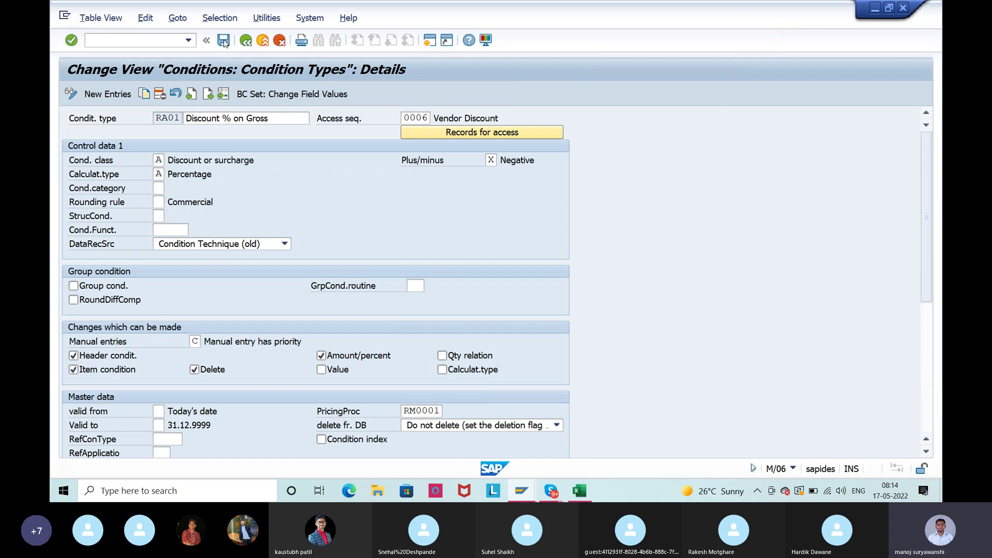
click(328, 238)
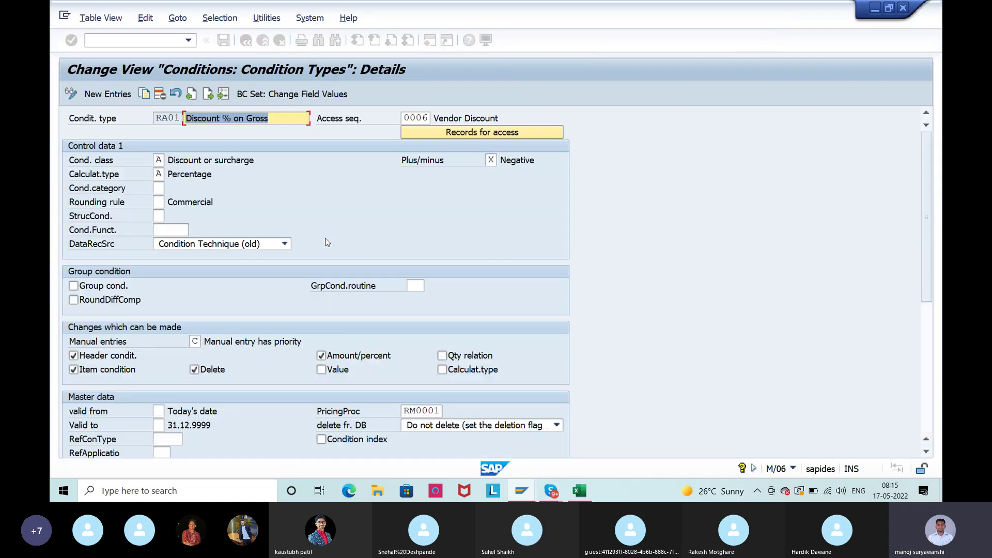
Switch to the vendor purchasing data session and start creating an RA01 condition record there with transaction MEK1
key(alt+Tab)
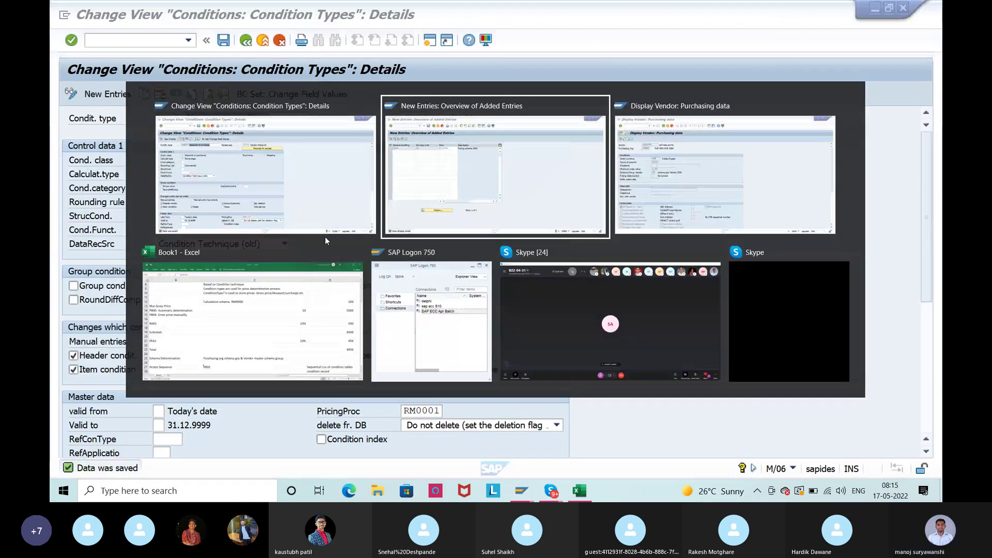
key(alt+Tab)
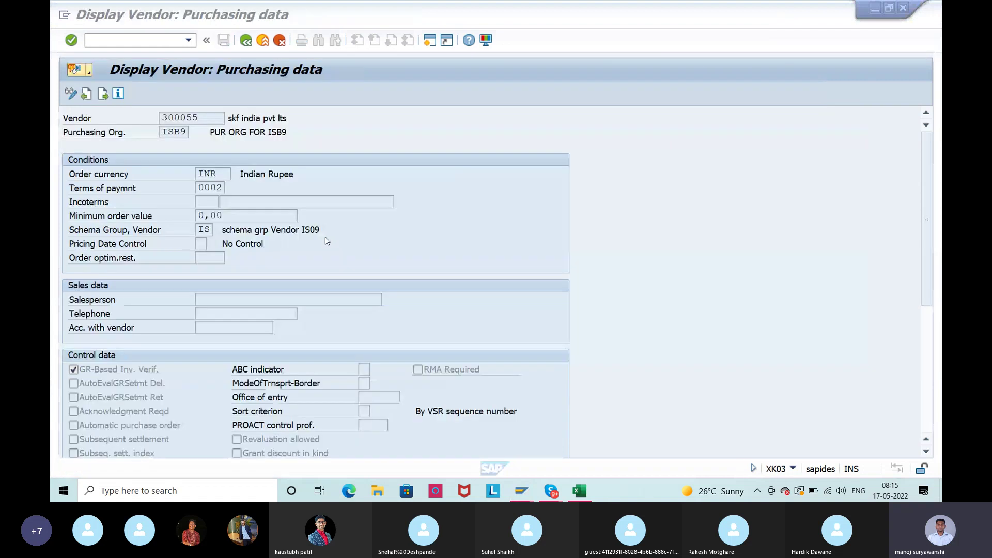
click(267, 46)
text(mek1)
key(Return)
key(Return)
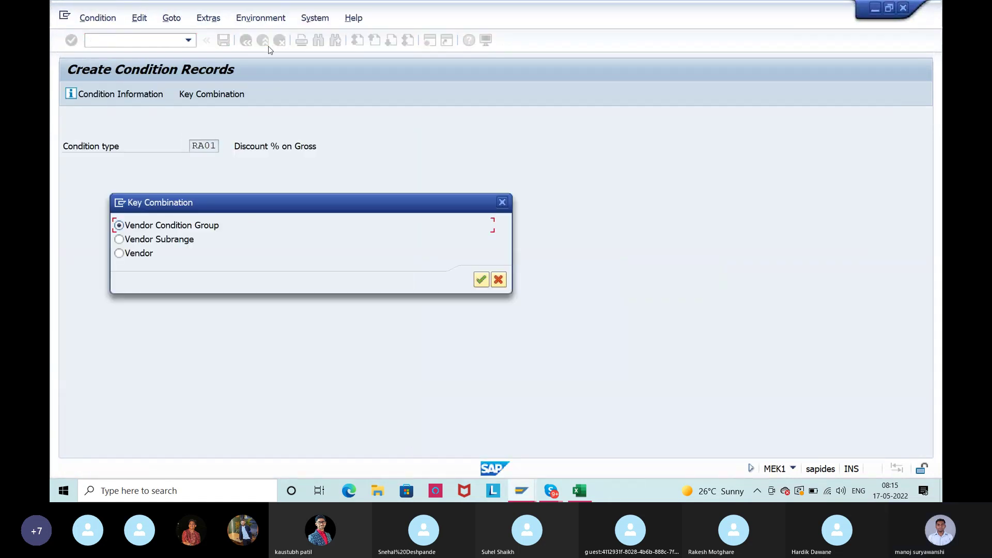
Choose Vendor as the key combination for the RA01 record and open its fast entry
drag(234, 205, 491, 144)
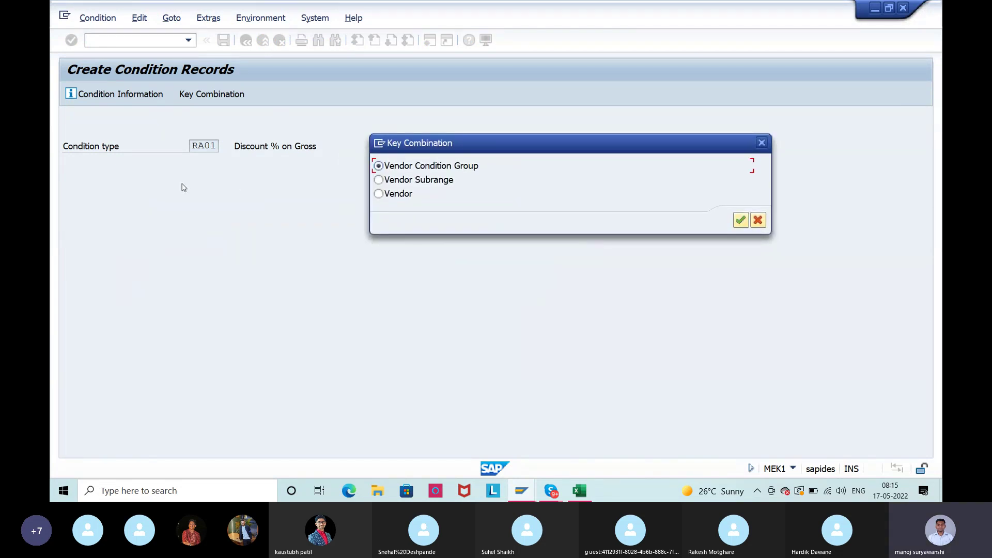
click(396, 200)
click(406, 185)
click(417, 170)
click(395, 197)
click(740, 220)
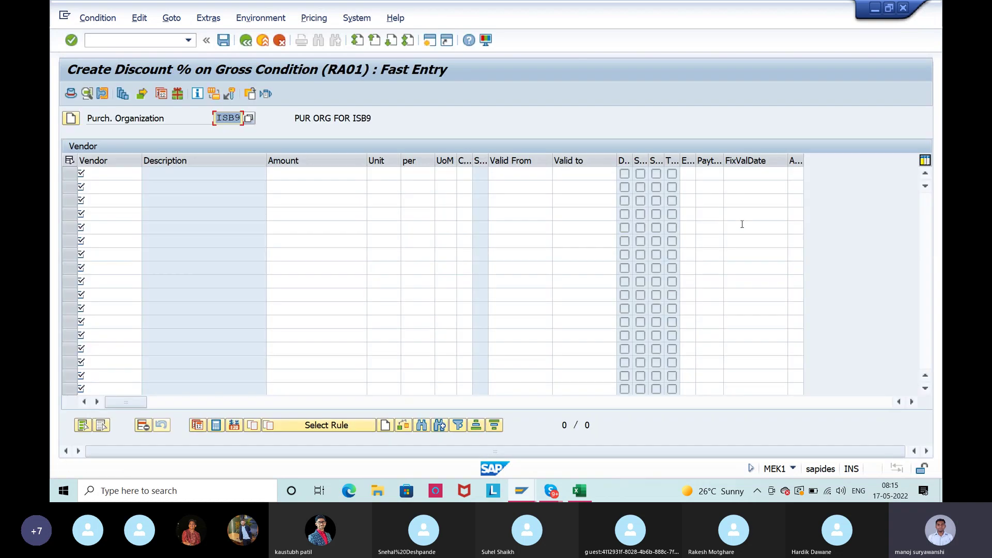
Check the purchasing organization of the discount entry, then display the purchase order with ME23N in a new session to read its vendor
drag(217, 118, 243, 118)
click(242, 118)
click(107, 173)
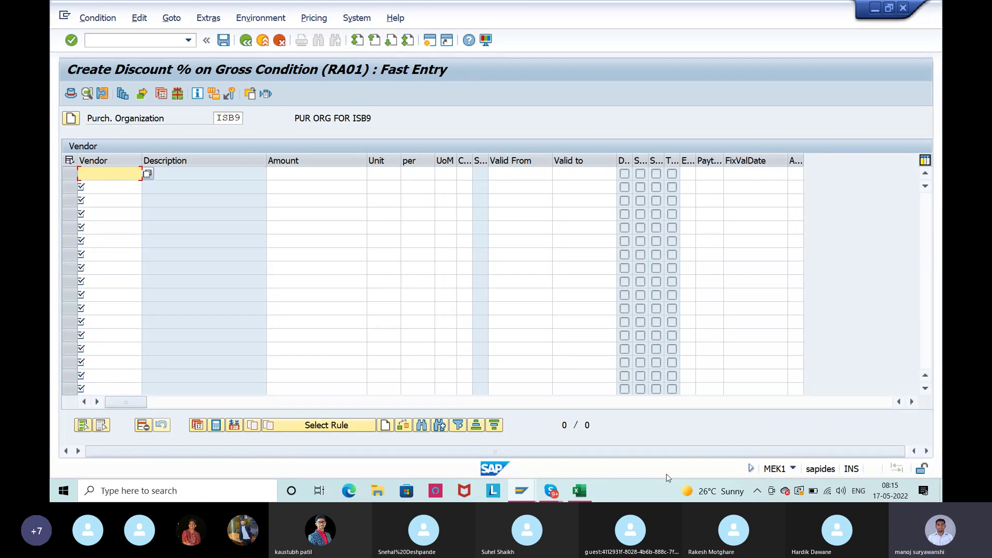
click(521, 491)
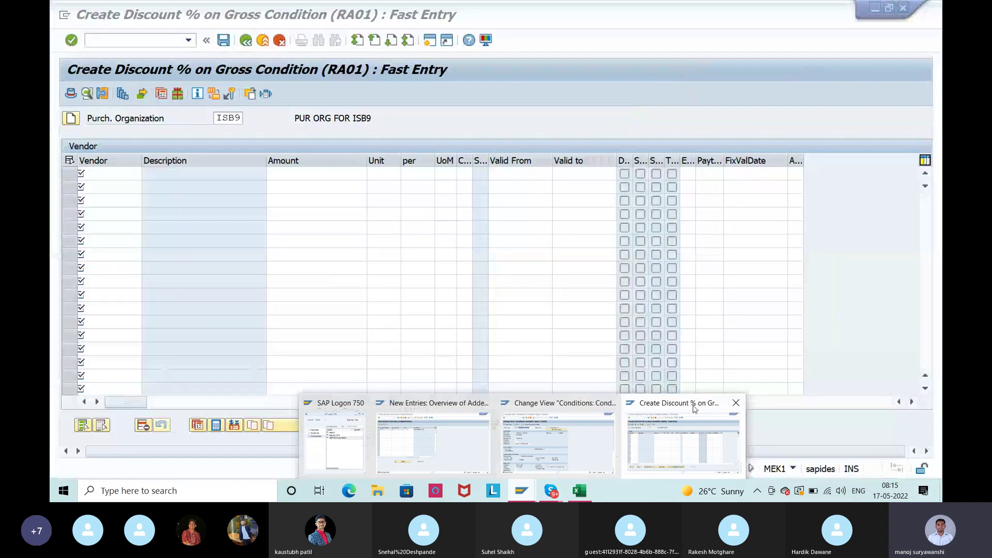
click(690, 405)
click(430, 39)
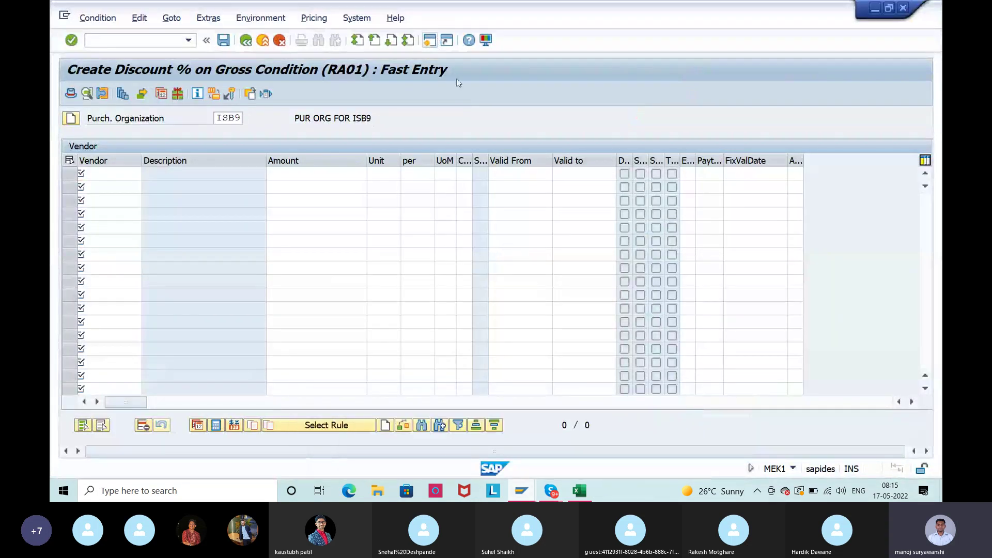
text(me23n)
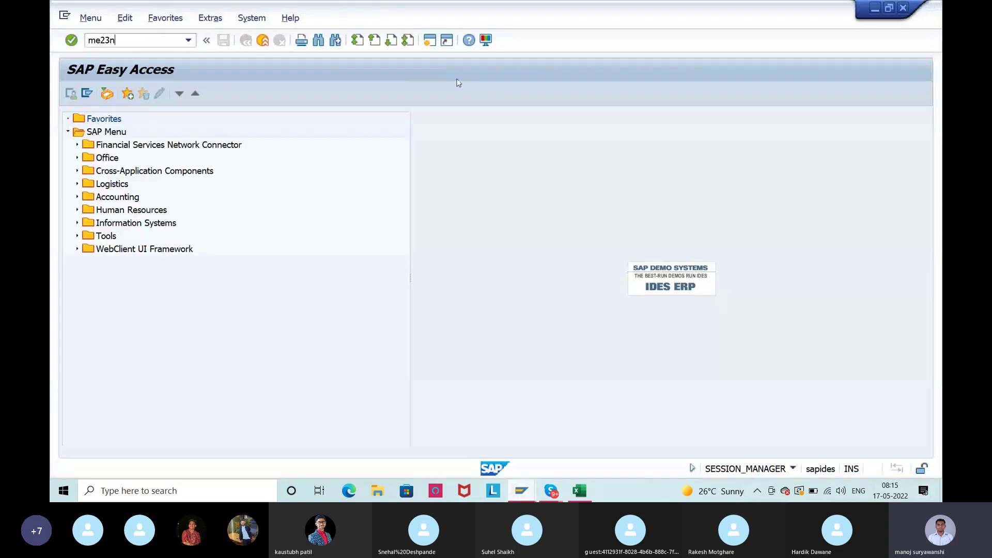
key(Return)
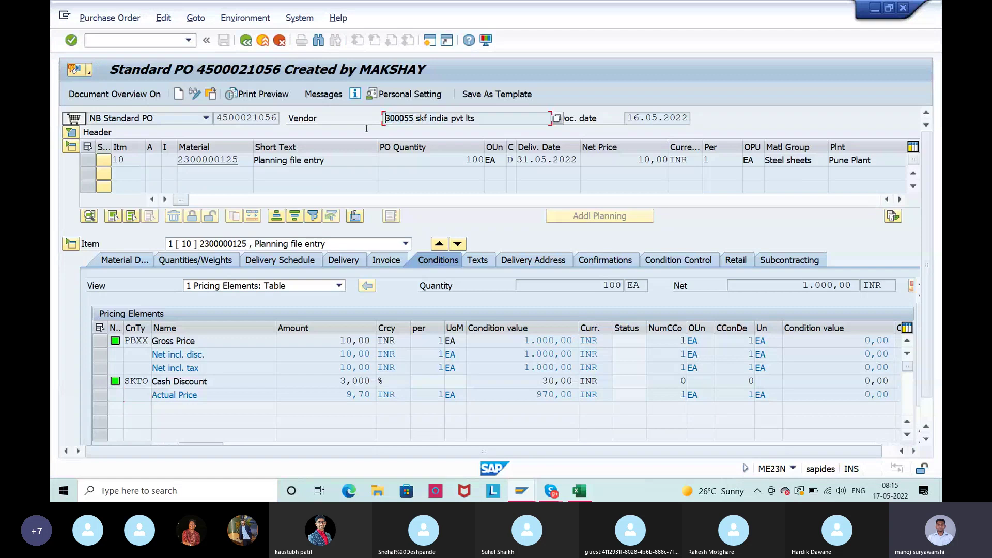
Return to the RA01 fast entry and enter the purchase order's vendor number in the first row
key(alt+Tab)
click(100, 174)
text(300055)
key(Tab)
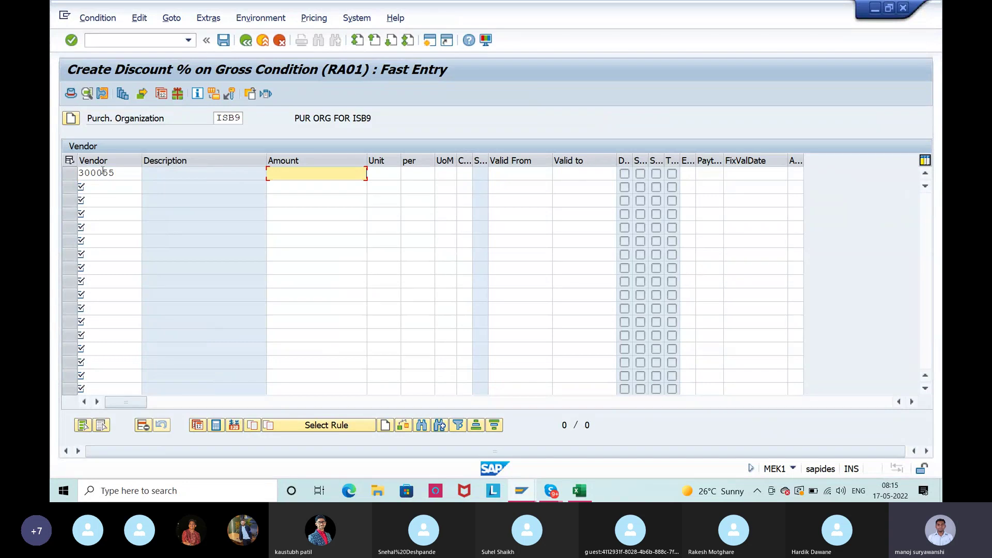
Enter a 5 % discount for the vendor, check the vendor and purchasing organization, and save the RA01 condition record
text(5)
key(Return)
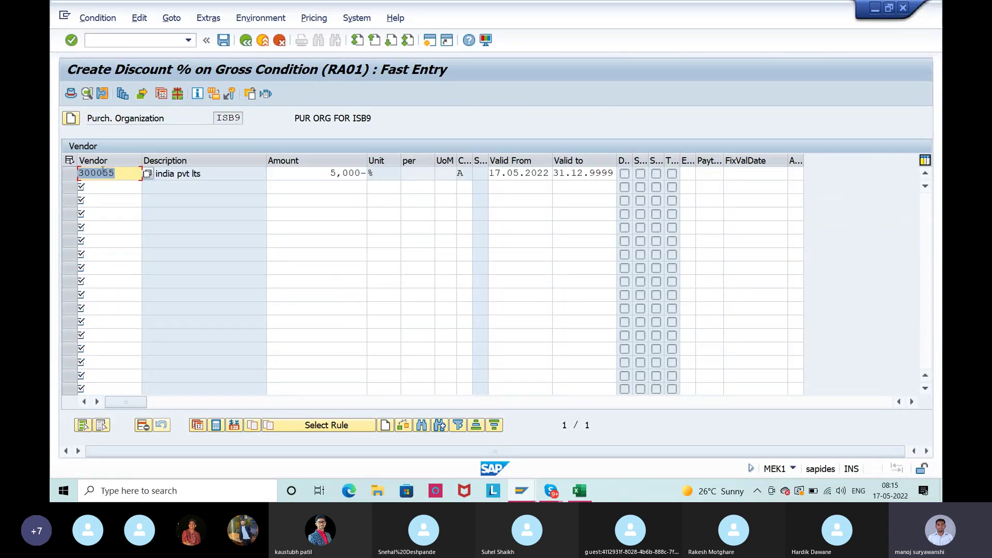
click(363, 174)
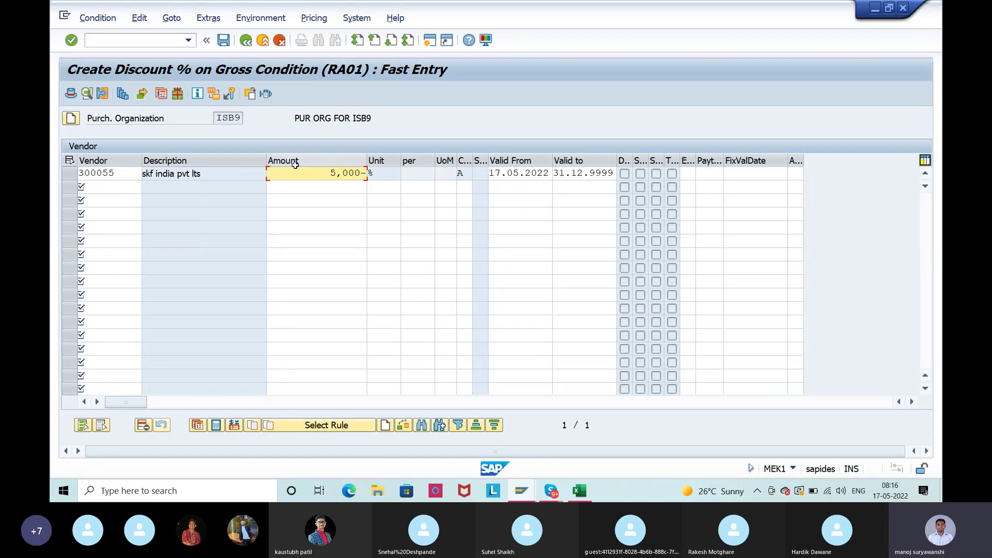
drag(115, 174, 71, 178)
key(Return)
drag(219, 119, 248, 120)
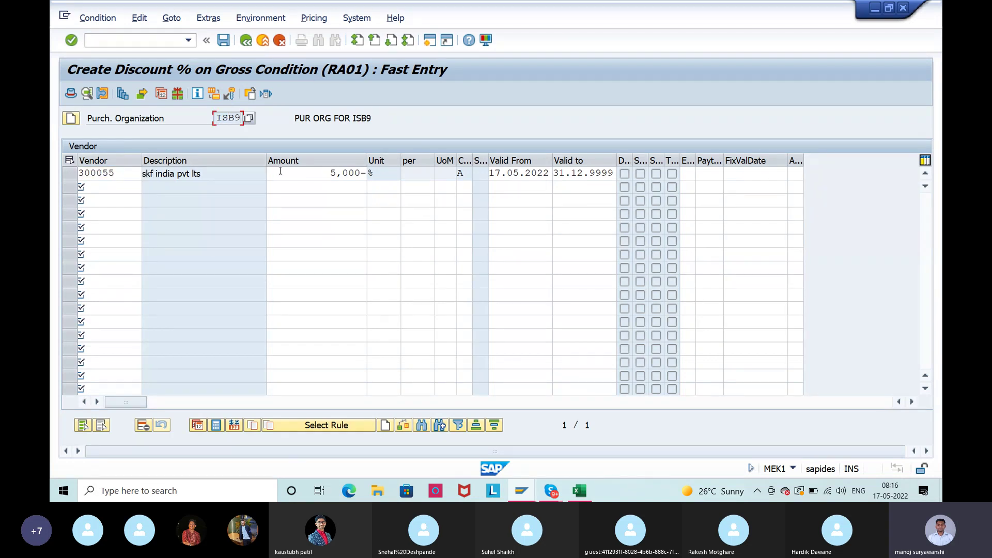
click(224, 40)
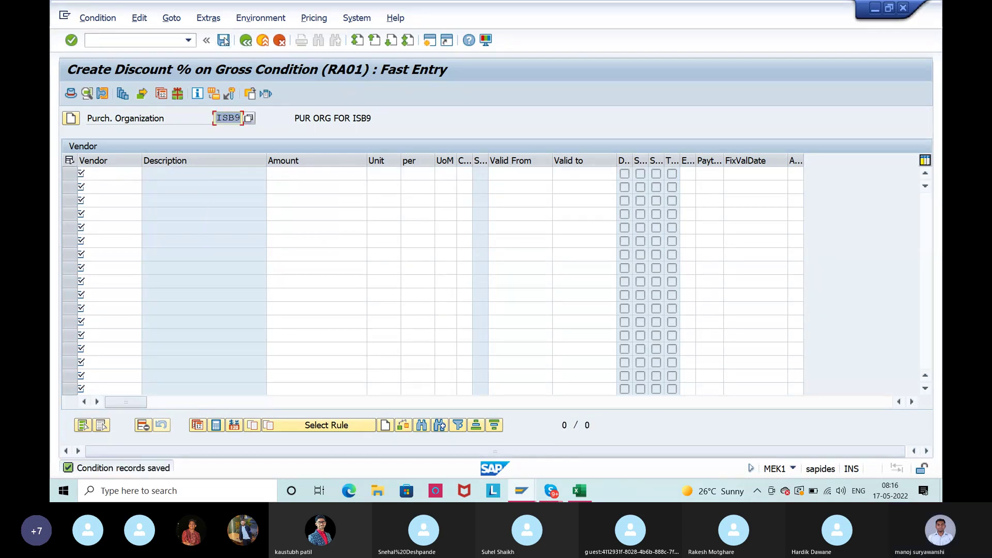
Return to the condition type selection and try to create a condition record for freight type FRA1
click(250, 44)
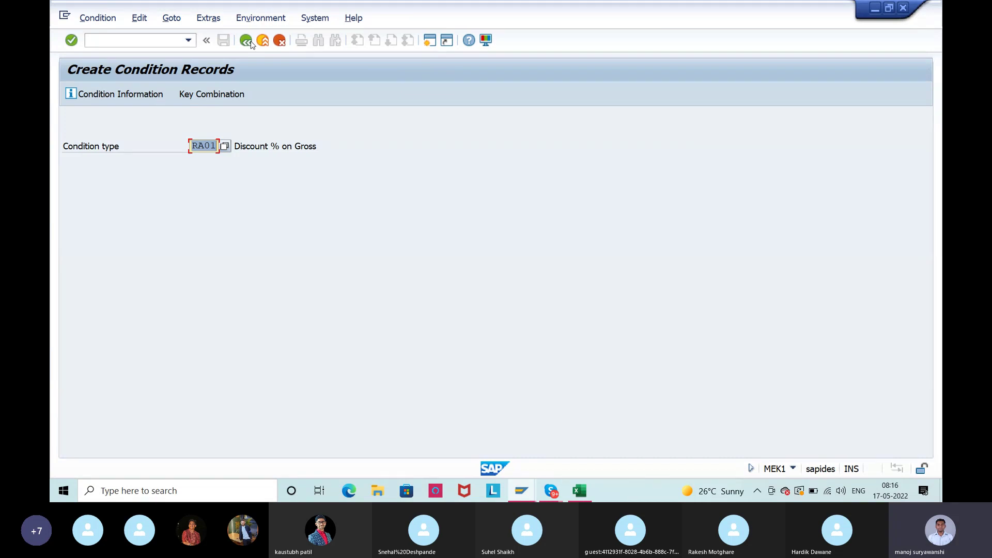
text(fra1)
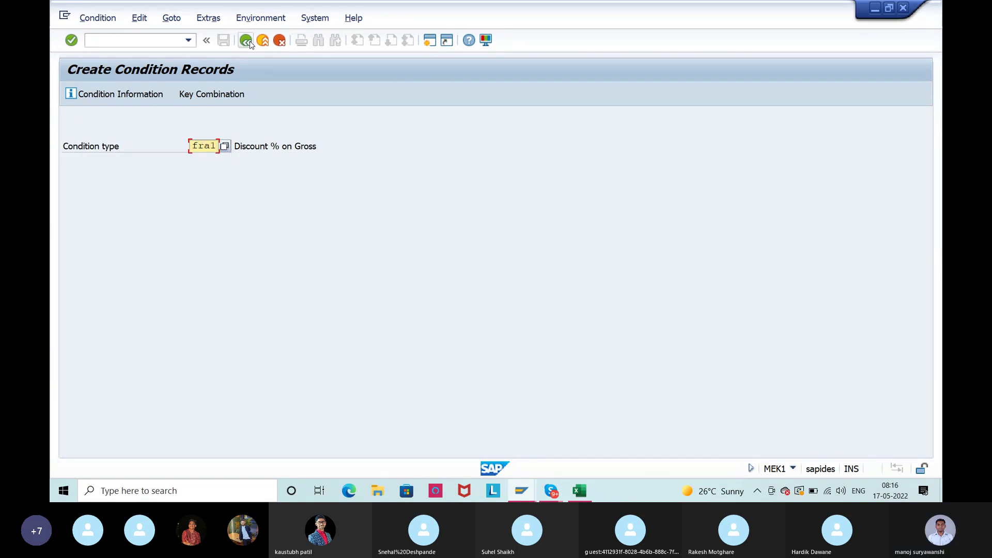
key(Return)
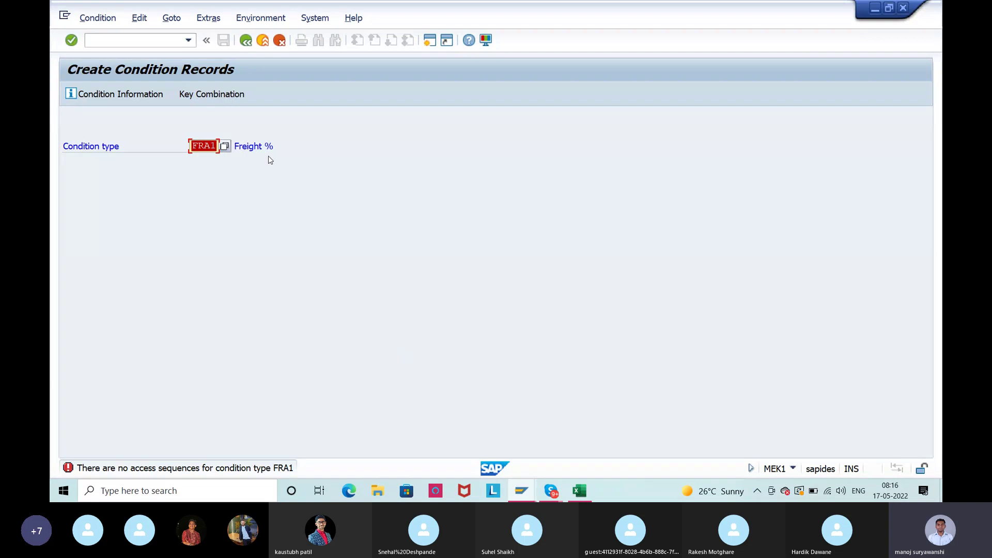
click(263, 46)
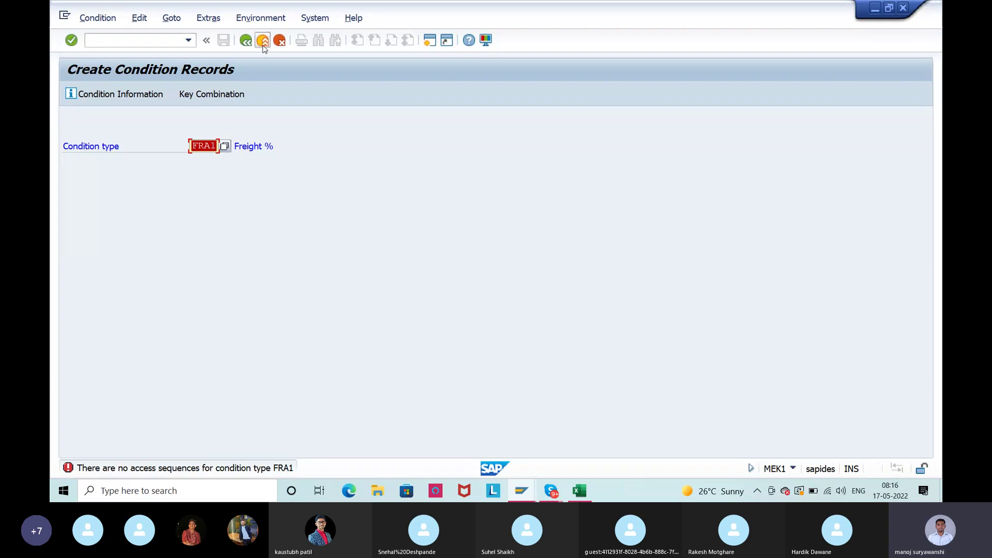
Switch to the free session, start a purchase order with ME21N and choose skf india pvt lts as the vendor
click(533, 497)
click(581, 444)
text(me21n)
key(Return)
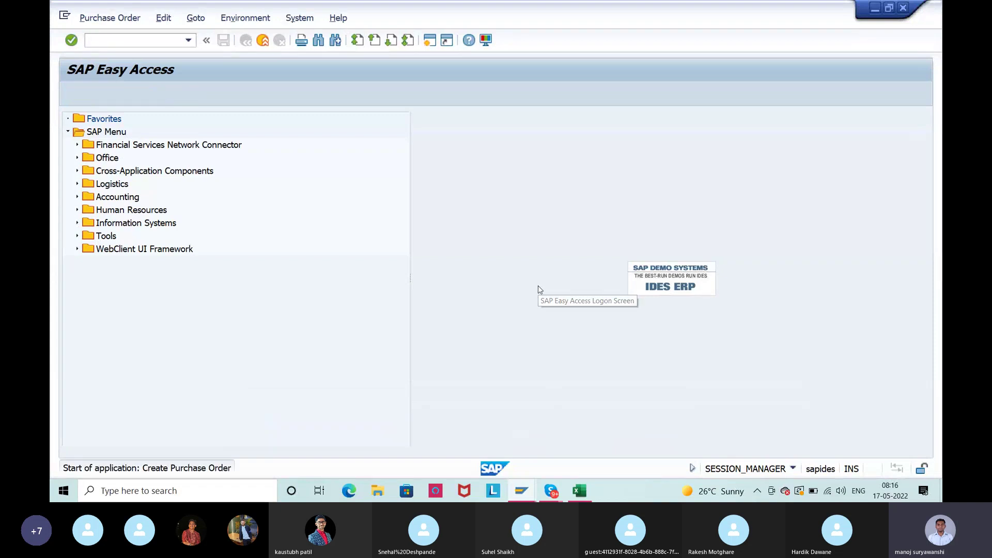
click(409, 125)
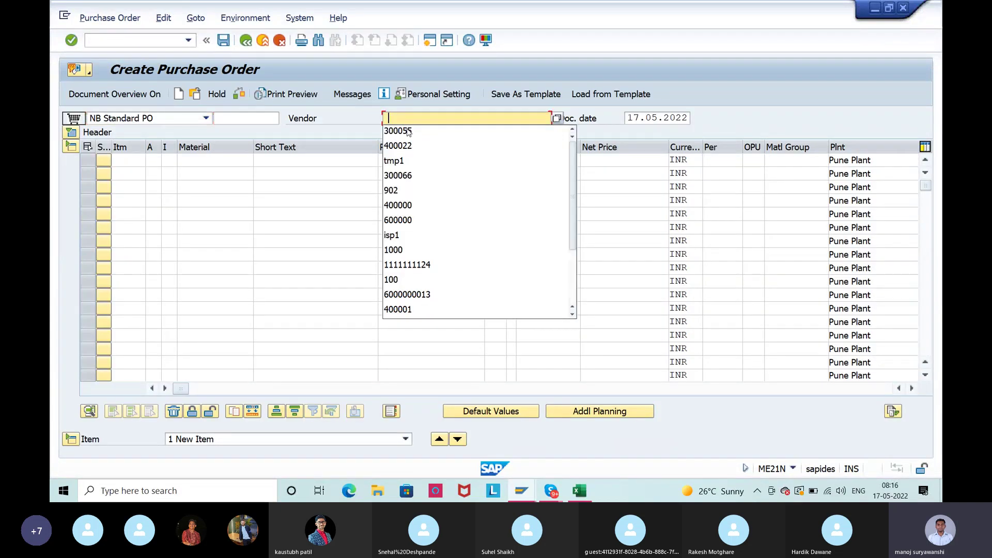
click(407, 129)
key(Return)
click(195, 174)
click(197, 187)
click(197, 283)
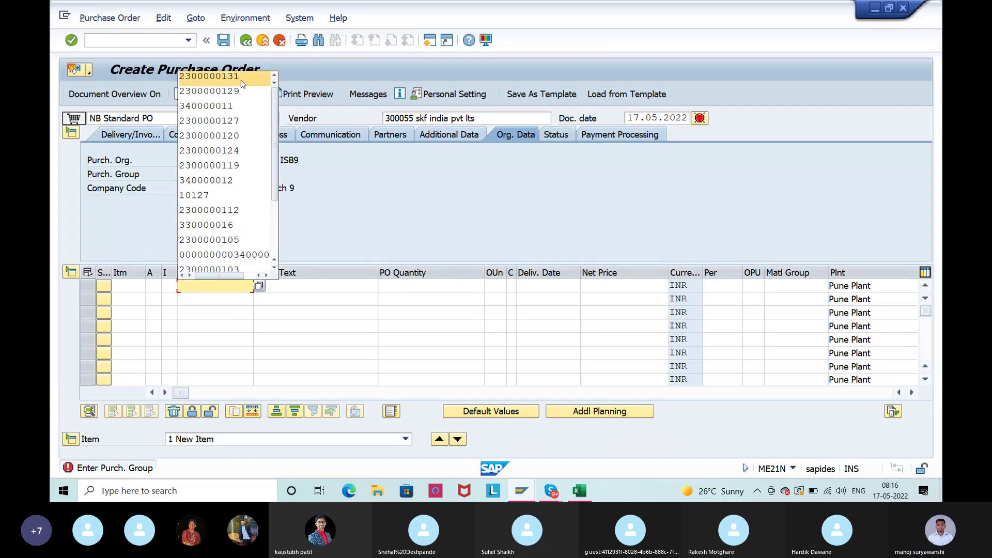
click(212, 80)
click(433, 286)
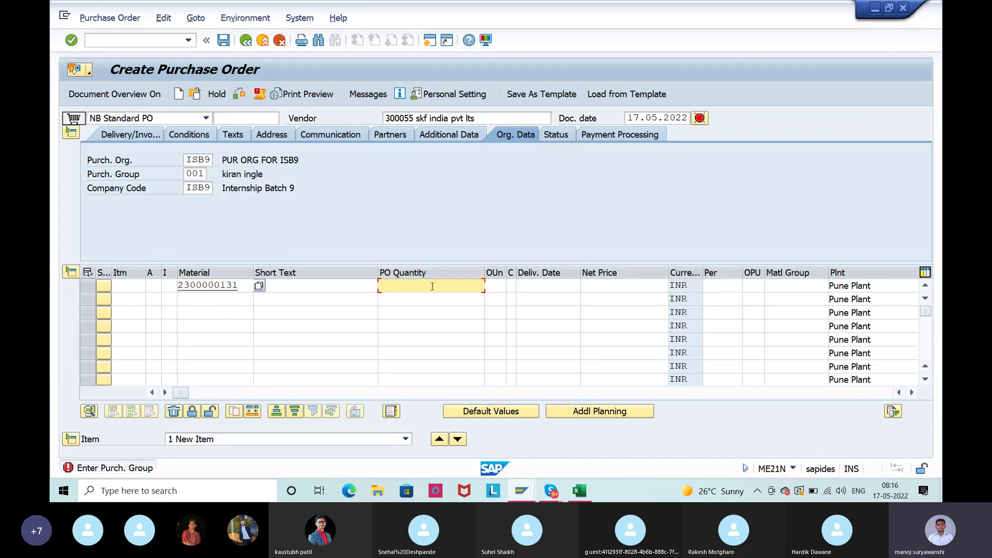
text(100)
key(Return)
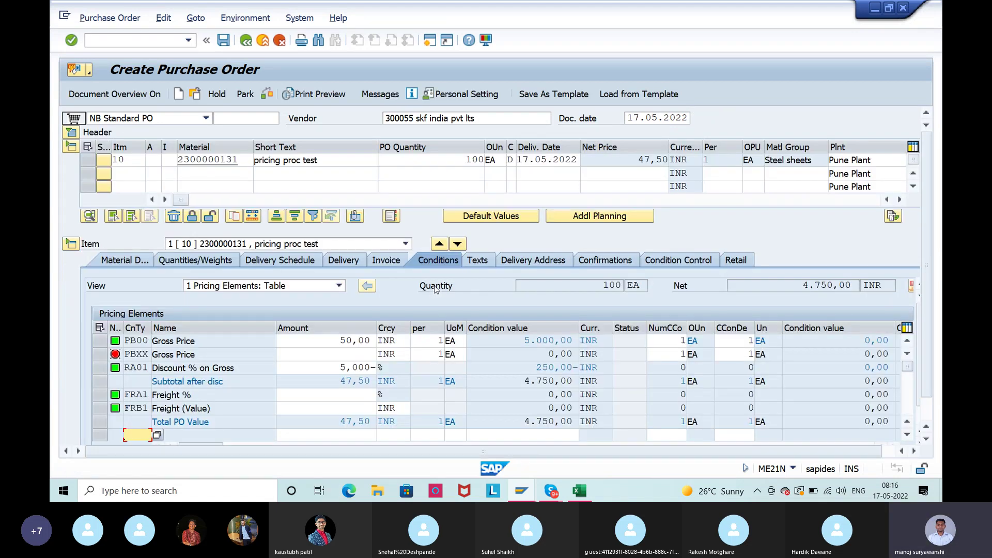
Select the PB00 gross price among the item's conditions and open the pricing analysis
click(95, 343)
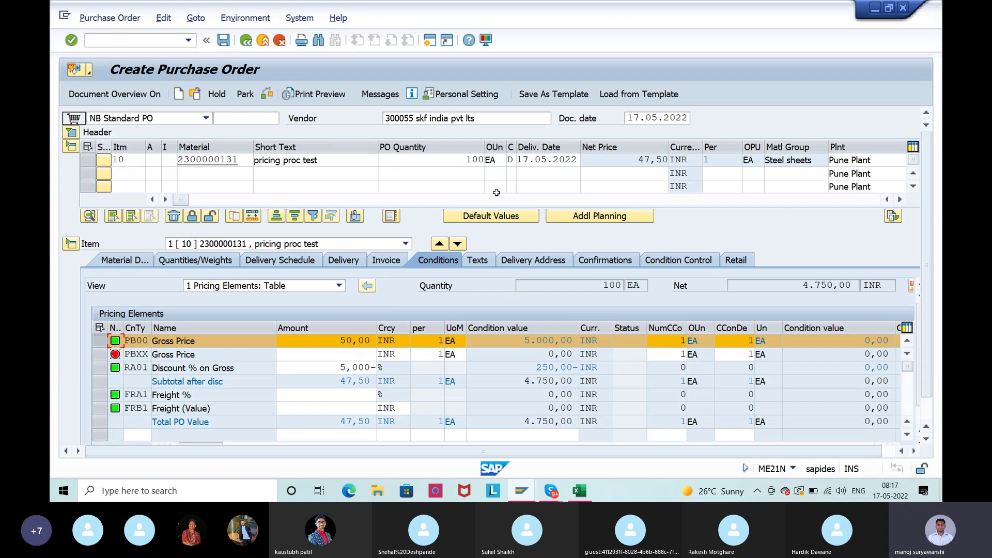
drag(922, 169, 935, 249)
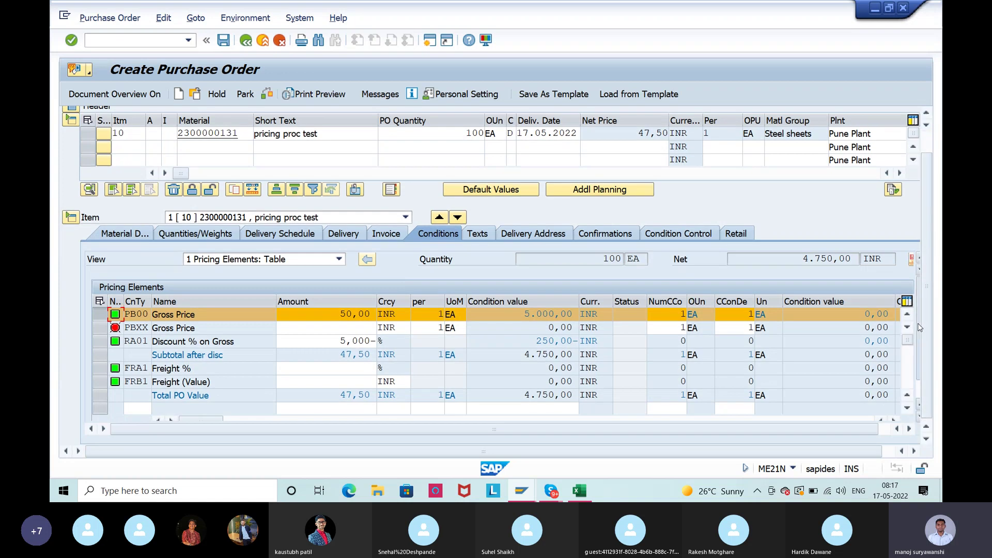
scroll(919, 327, down, 2)
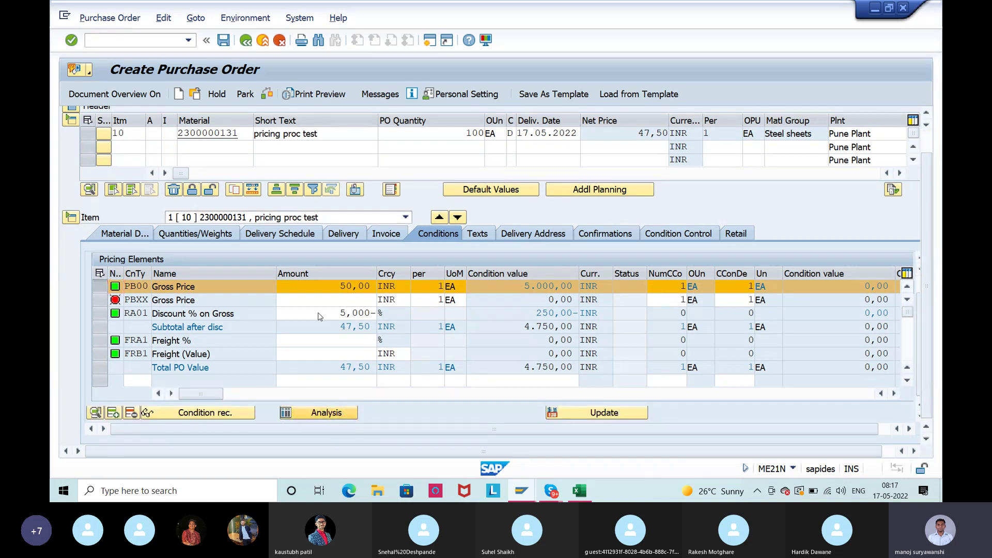
click(318, 412)
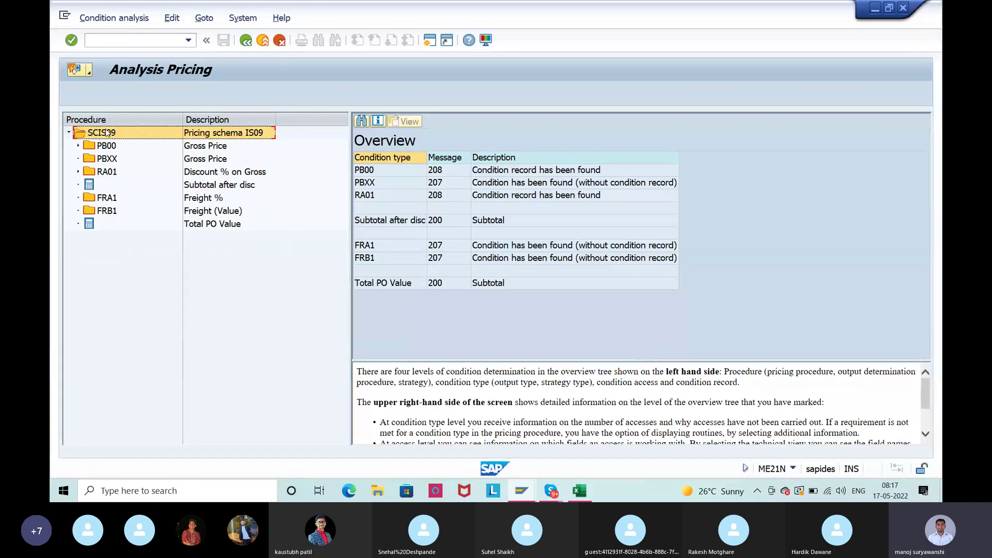
Expand PB00 in the pricing analysis and examine its accesses from 005 through 025
click(79, 148)
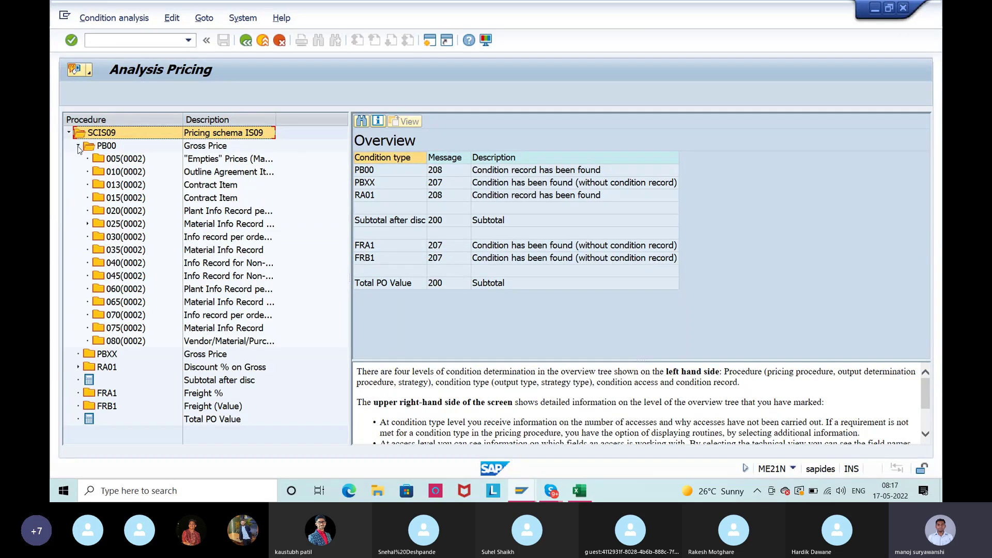
click(106, 150)
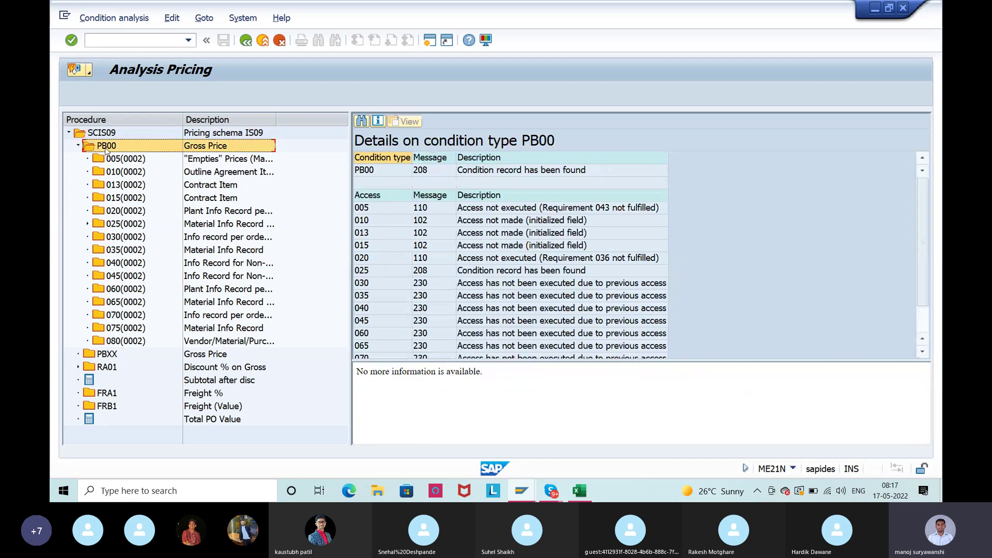
click(126, 161)
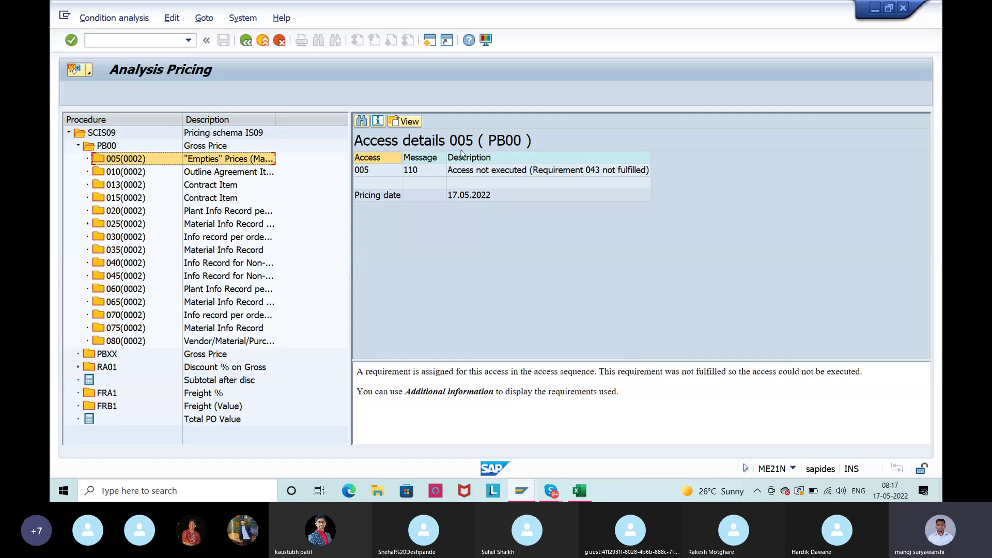
click(123, 174)
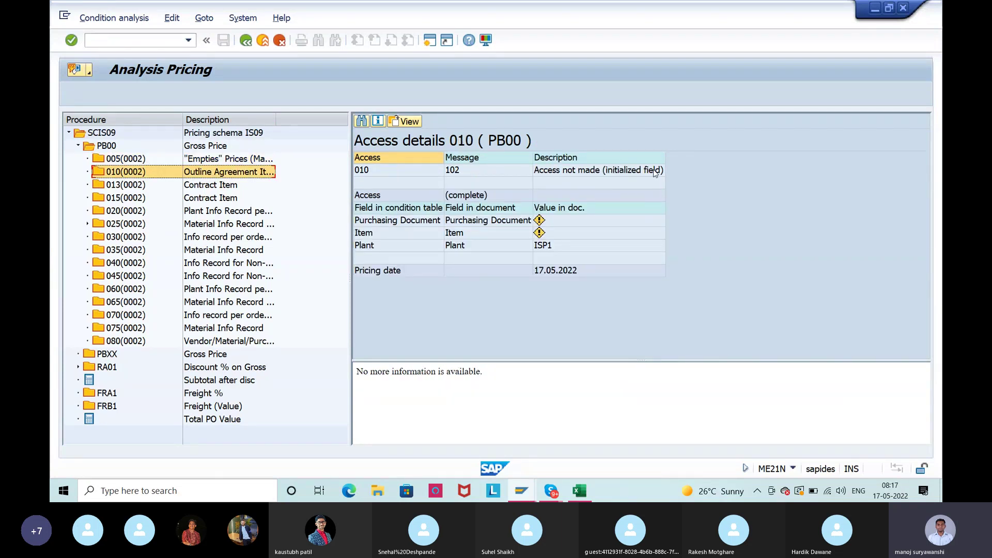
click(142, 188)
click(143, 199)
click(144, 212)
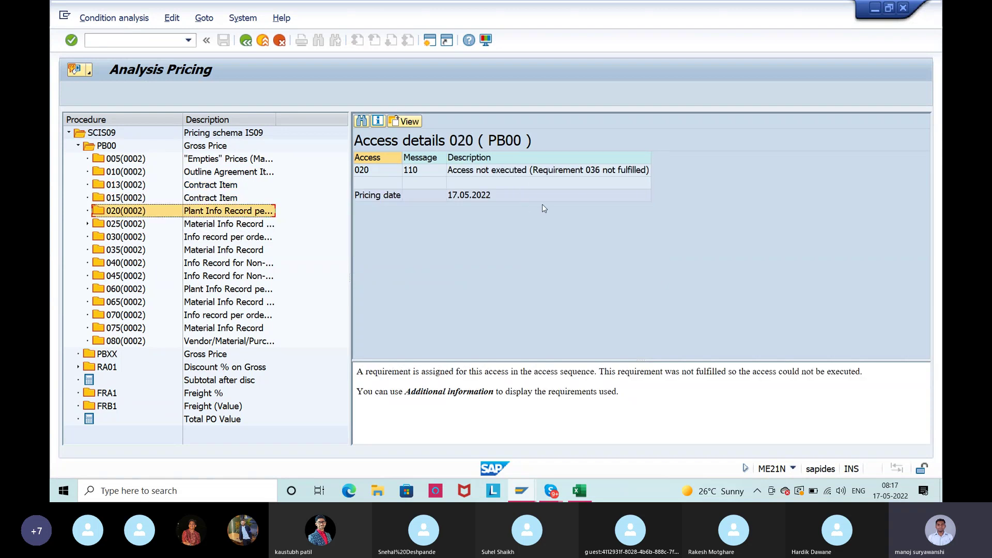
click(158, 223)
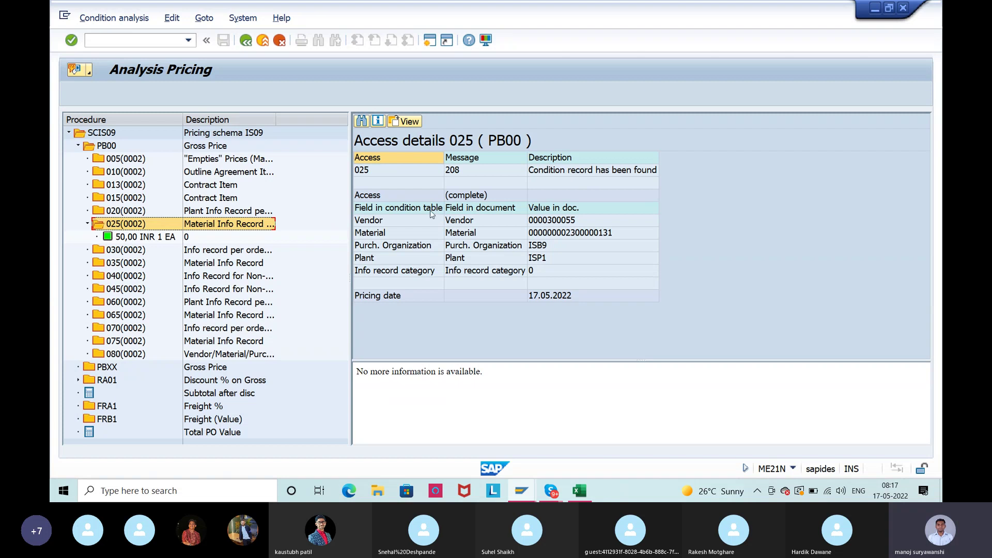
Display the PB00 condition record under access 025, then return to the pricing analysis
click(123, 237)
double_click(123, 237)
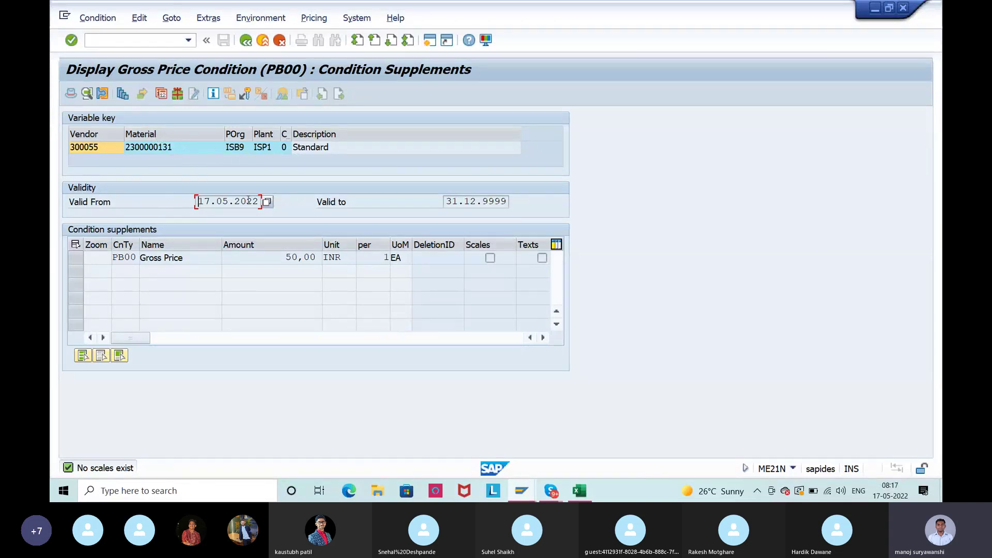
click(246, 41)
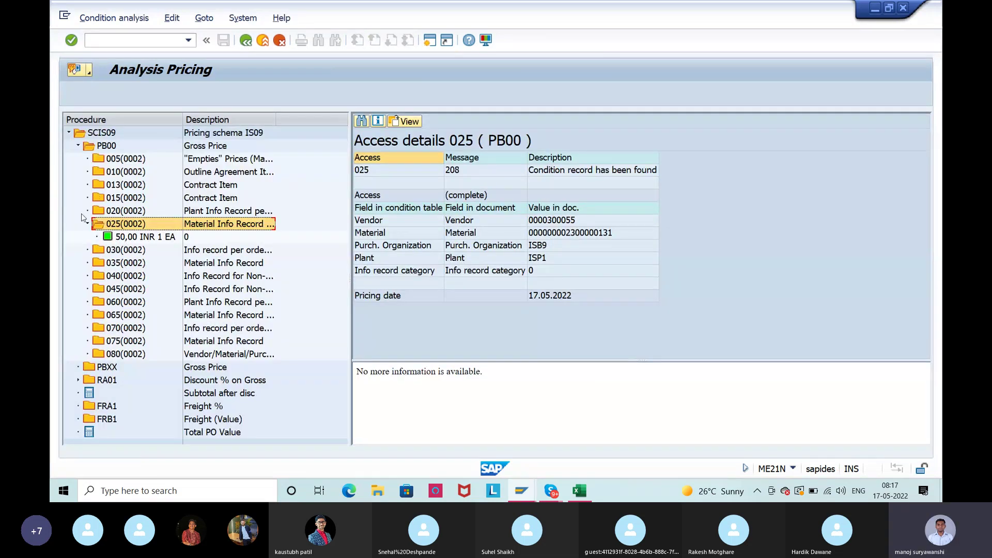
Collapse PB00, examine RA01's accesses 010, 020 and 030, and go back to the SCIS09 schema overview
double_click(80, 147)
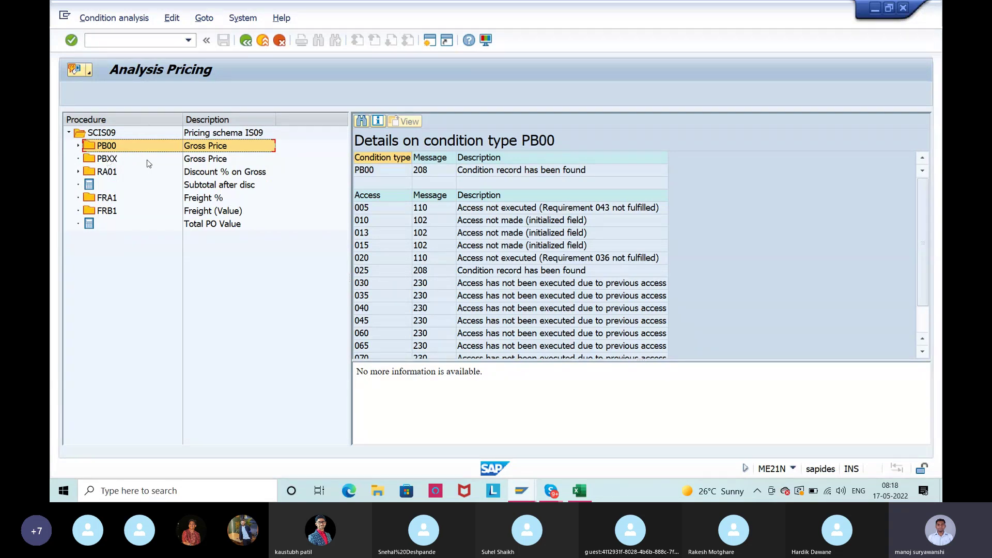
click(79, 173)
click(99, 175)
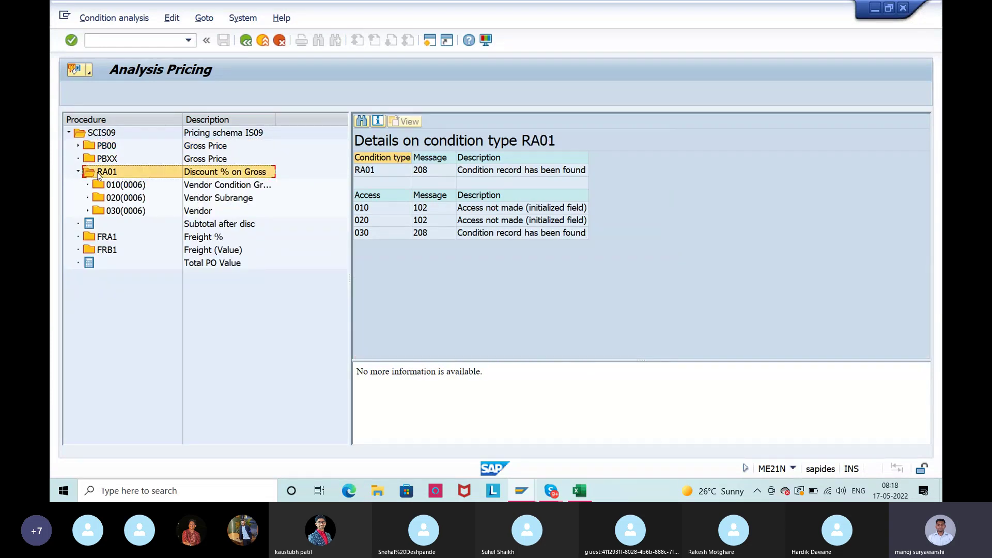
click(139, 186)
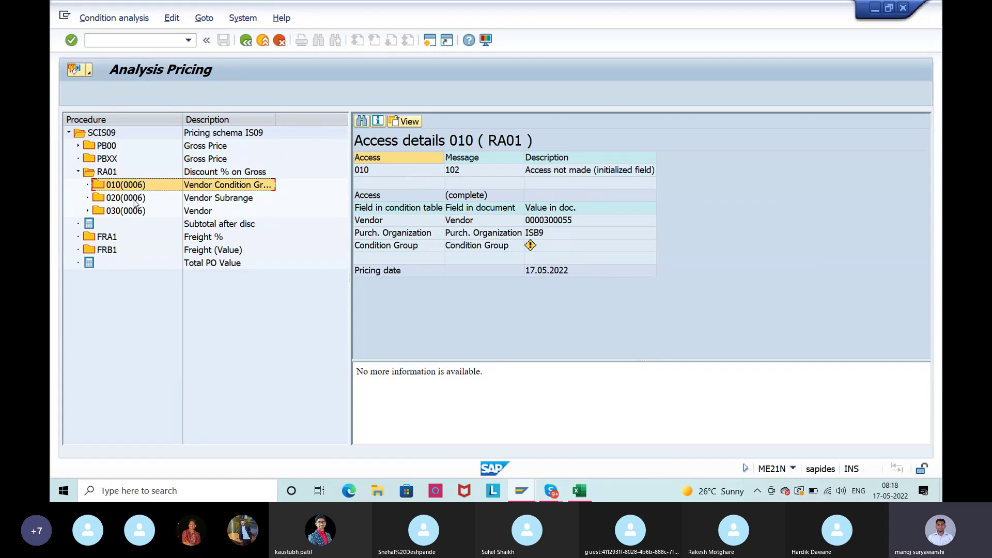
click(131, 199)
double_click(126, 209)
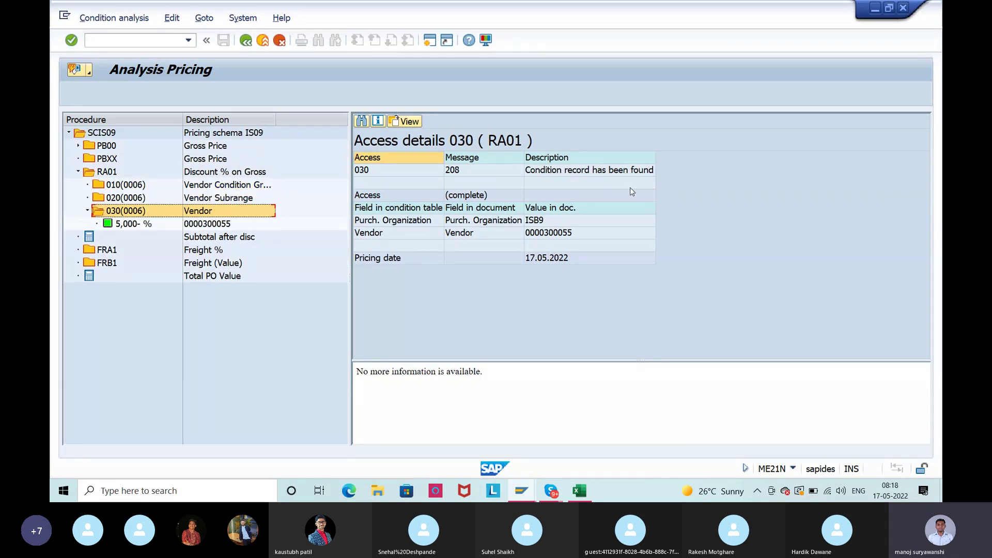
click(89, 211)
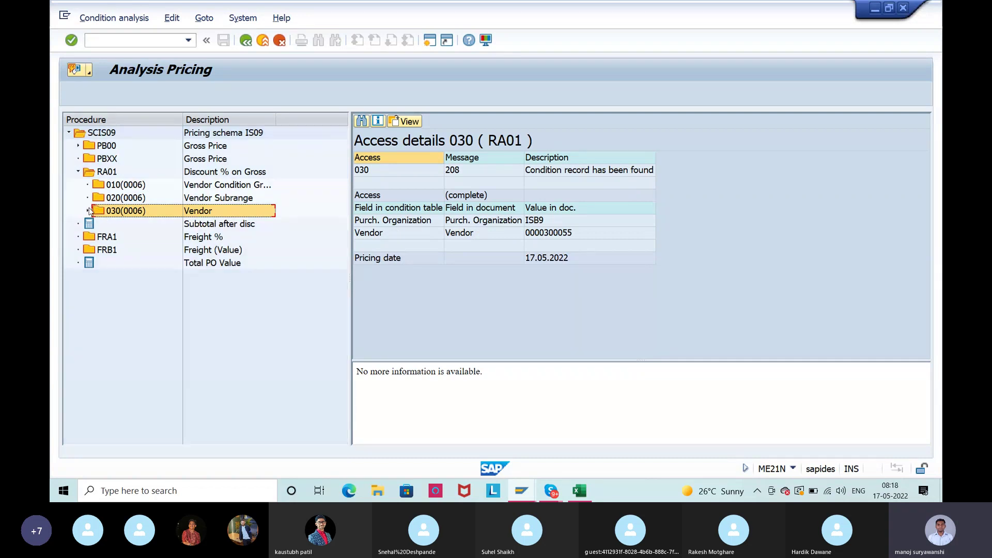
click(69, 134)
click(69, 134)
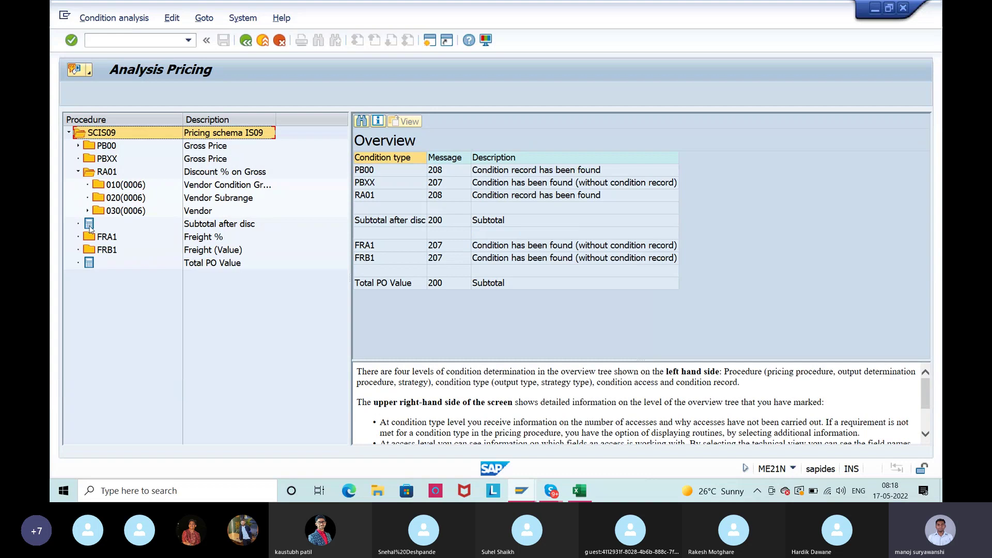
click(69, 135)
Return to the purchase order and set the item's FRA1 freight condition to 5 %
click(245, 40)
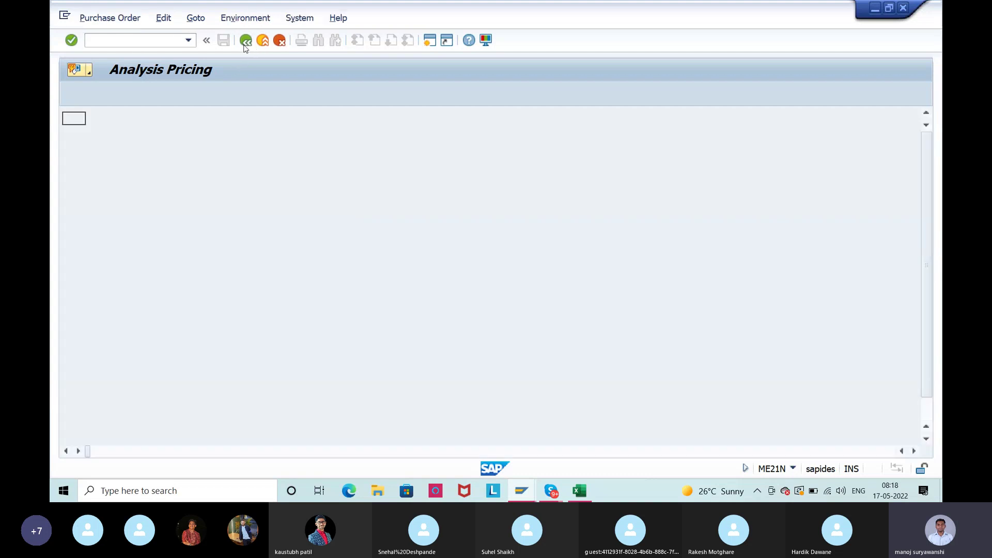
click(284, 366)
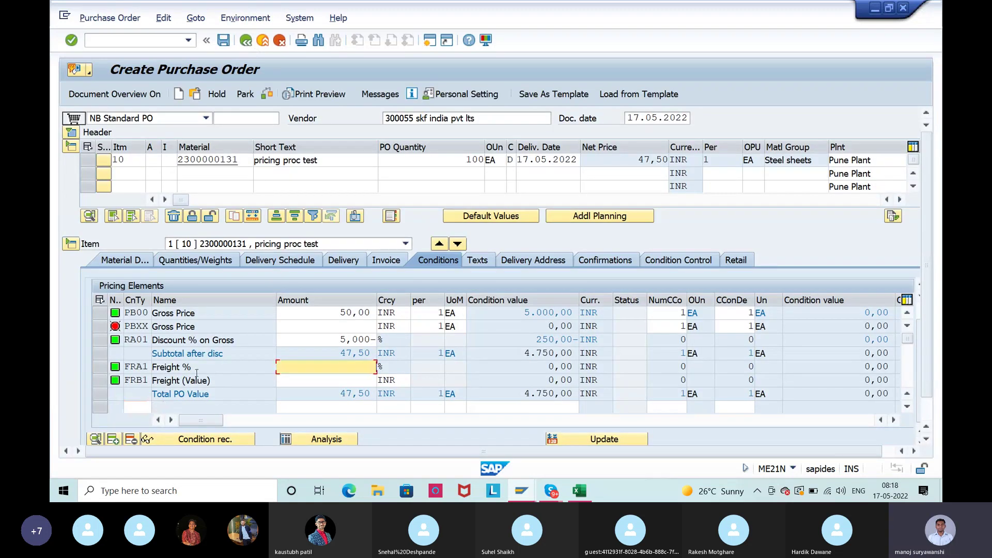
text(5)
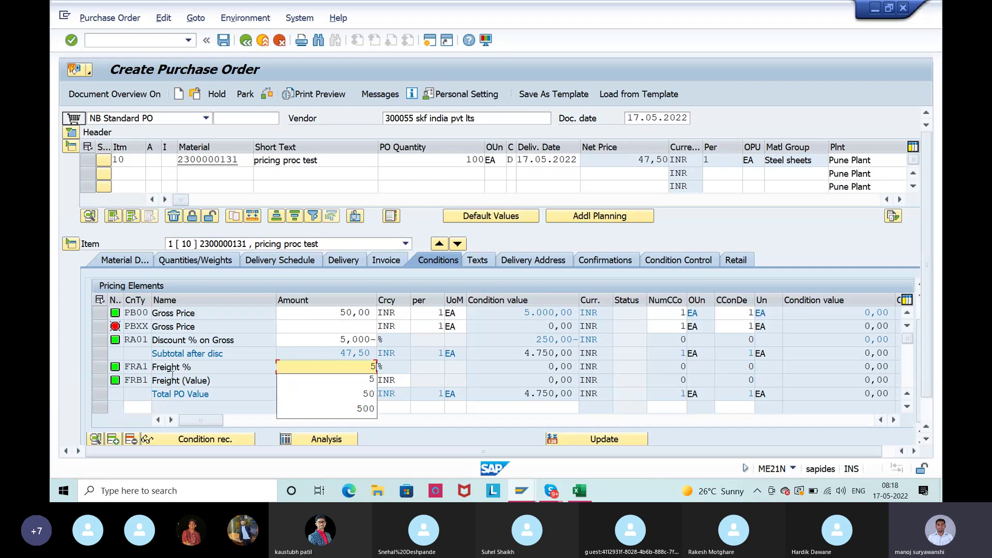
key(Return)
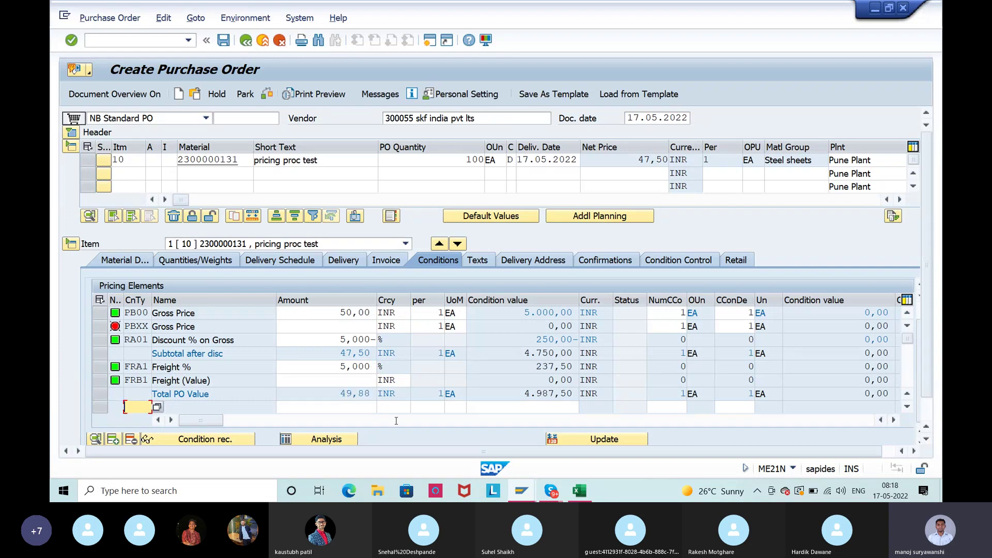
Examine the item's PB00 gross price, RA01 discount and subtotal after discount, comparing amounts with condition values
drag(531, 367, 577, 369)
click(576, 368)
double_click(347, 313)
drag(366, 315, 379, 319)
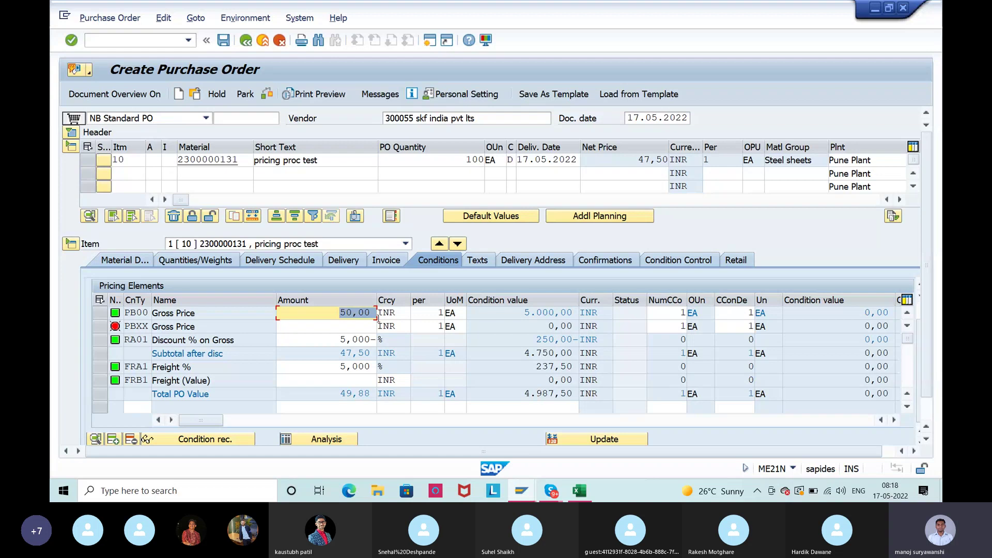
click(458, 313)
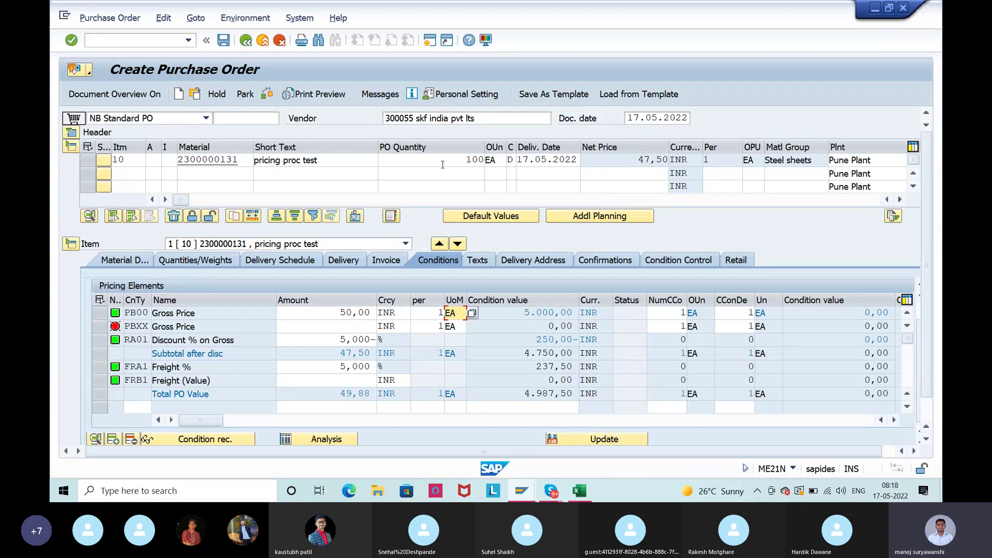
drag(521, 314, 590, 315)
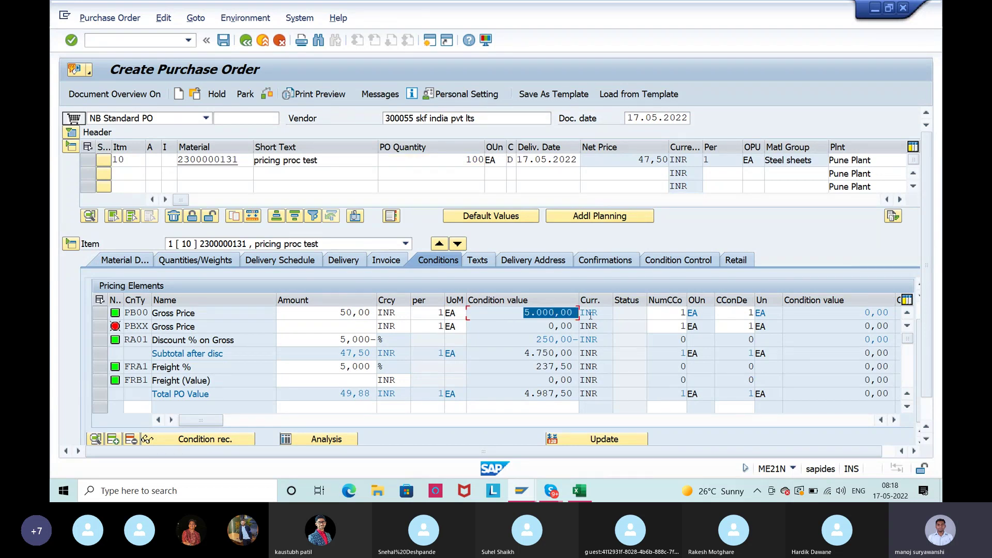
click(590, 315)
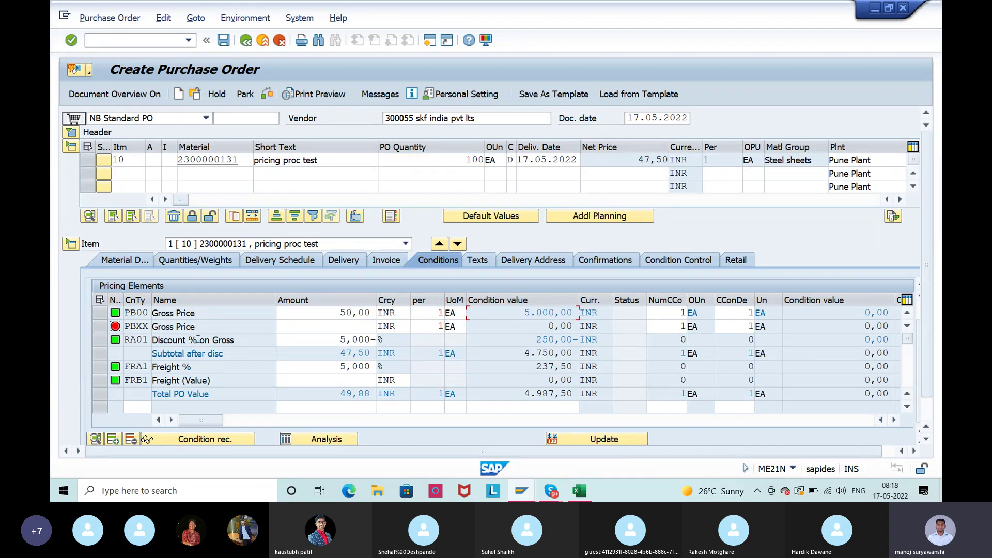
click(335, 315)
click(333, 341)
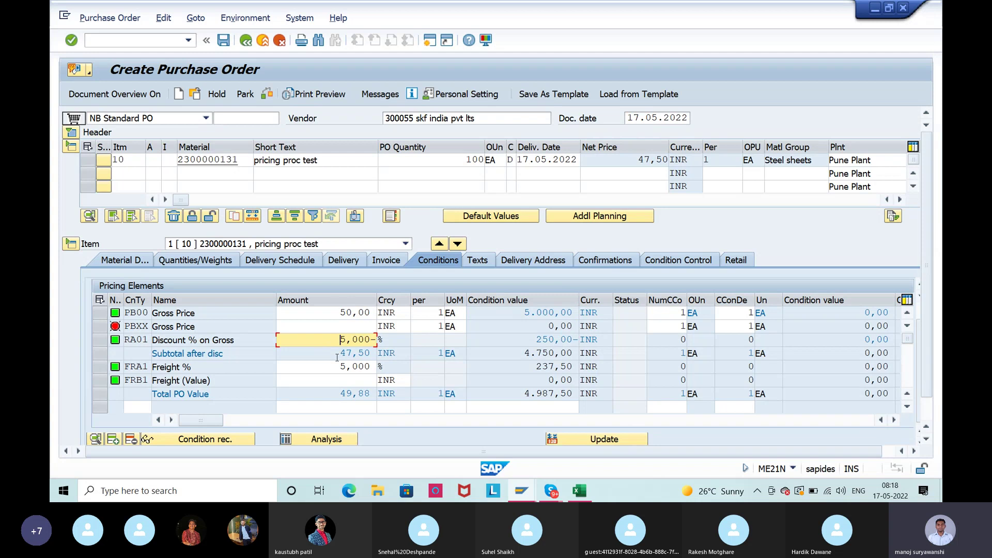
double_click(332, 354)
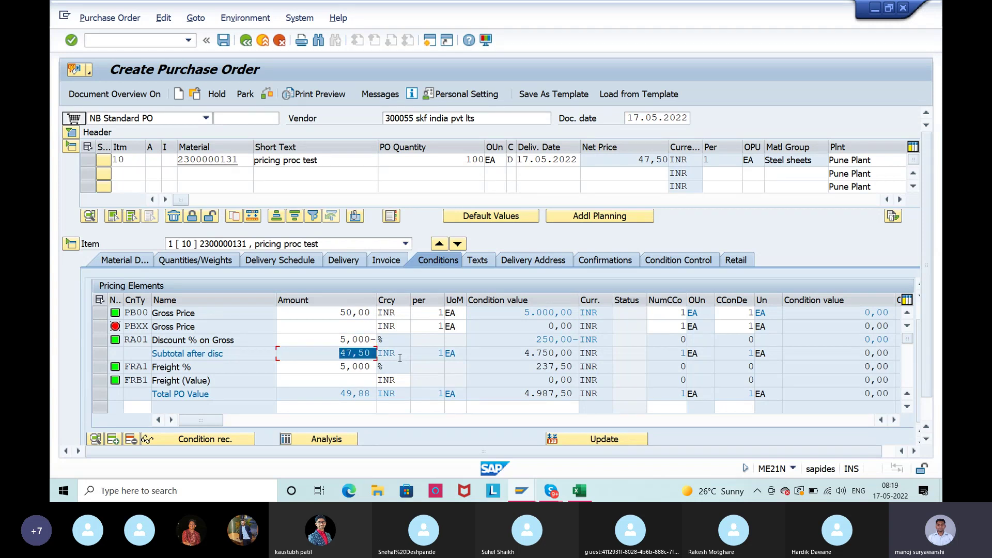
drag(519, 353, 576, 352)
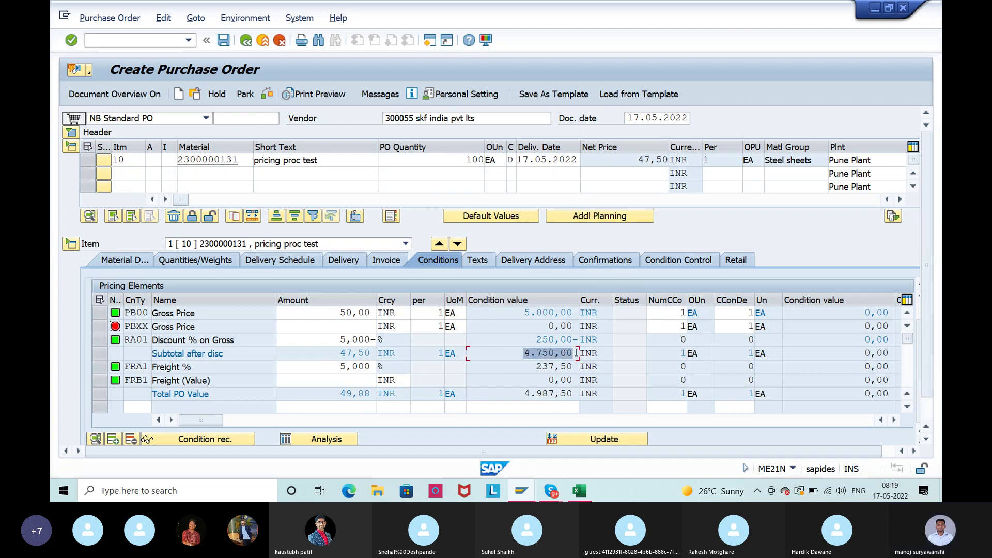
click(576, 352)
Examine the FRA1 freight percentage, its condition value and the total PO value against the subtotal after discount
drag(337, 366, 372, 366)
click(372, 366)
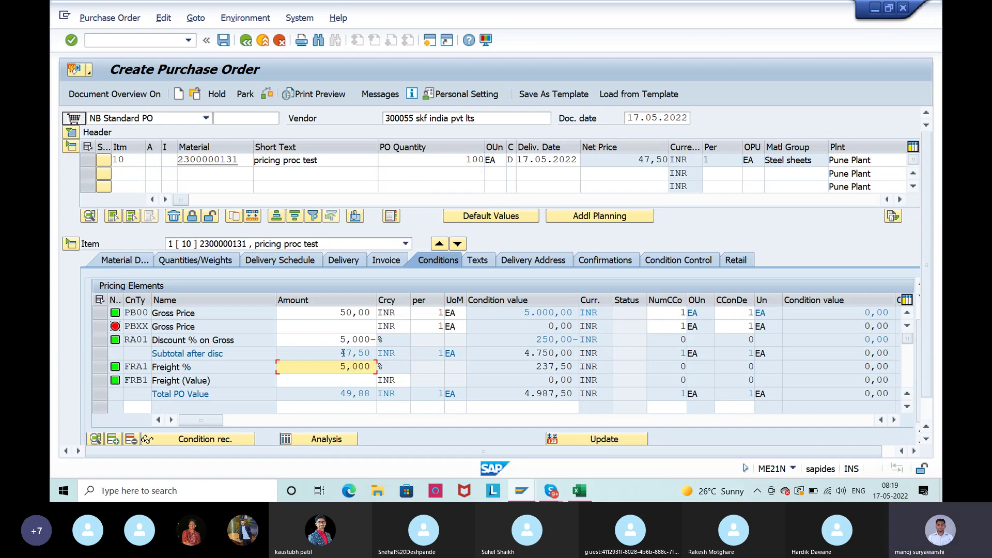
drag(524, 353, 579, 366)
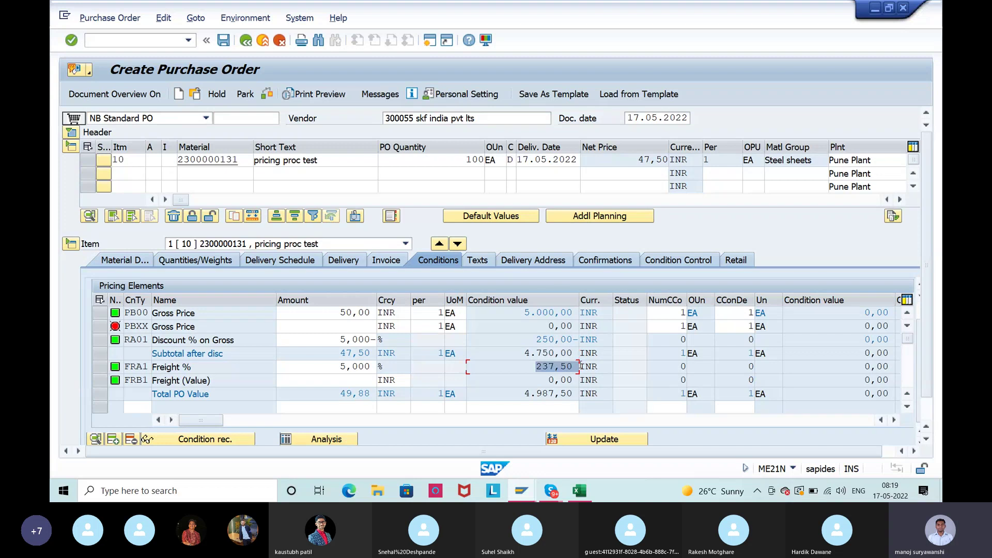
click(579, 366)
drag(250, 398, 138, 402)
click(166, 397)
drag(524, 355, 578, 368)
drag(516, 396, 576, 398)
click(577, 397)
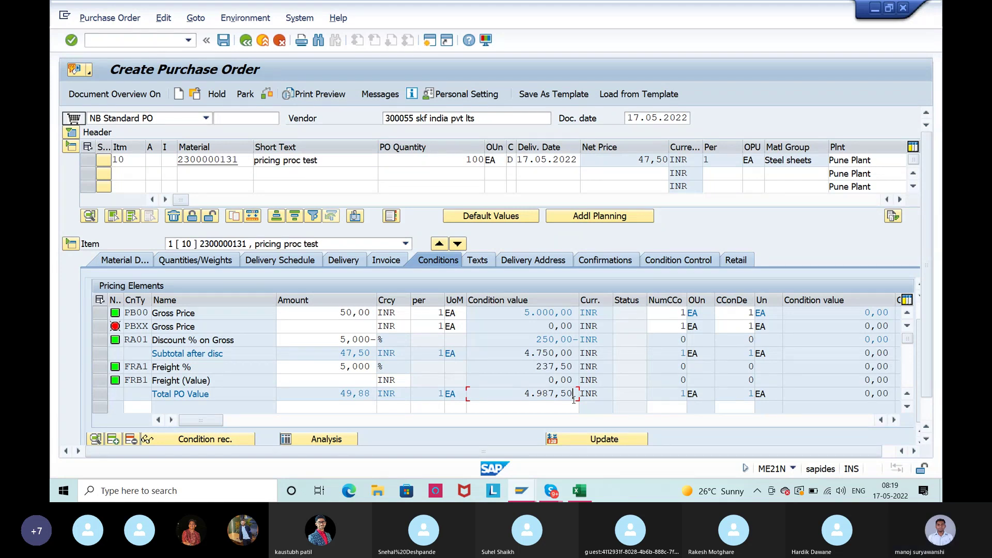
Check and save the purchase order, then reopen the saved document for display
click(262, 98)
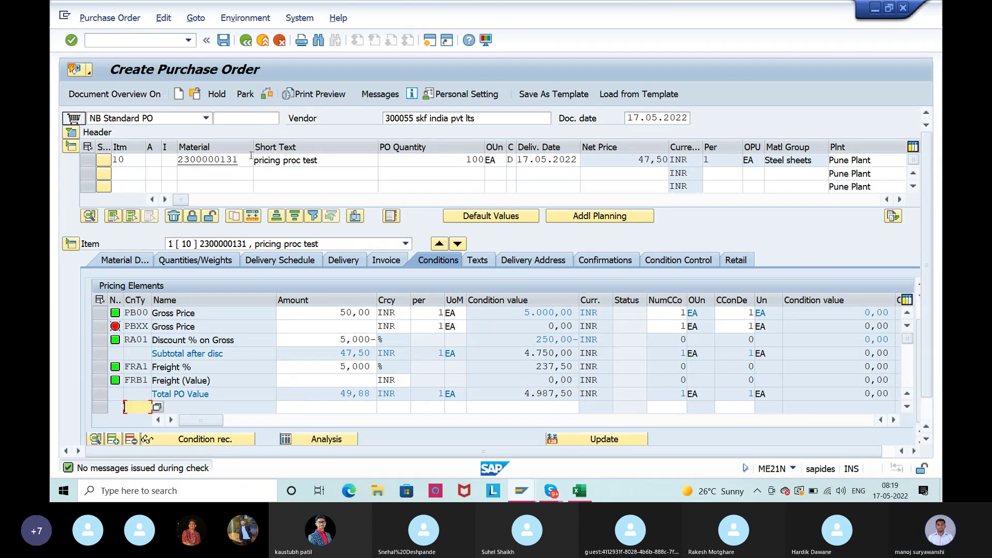
click(224, 41)
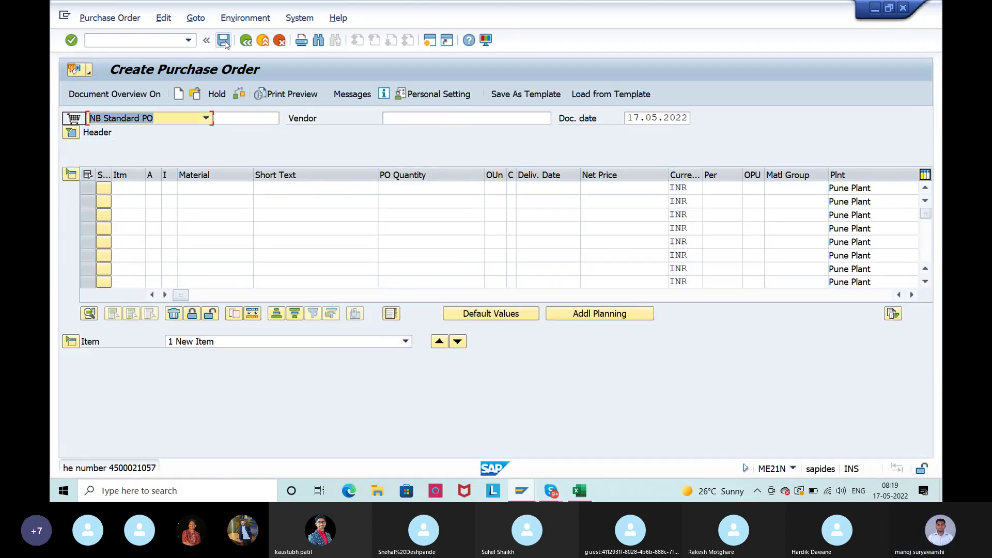
click(194, 91)
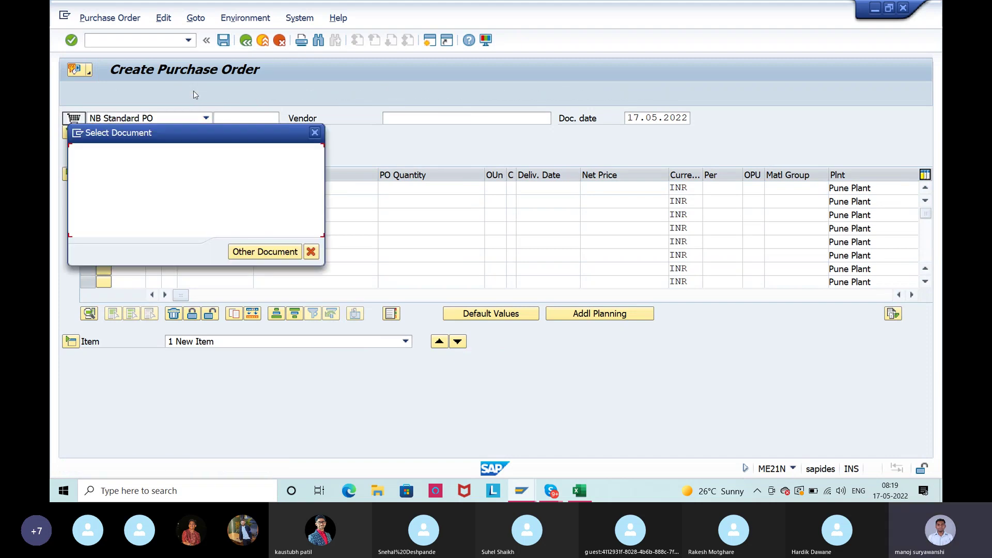
key(Return)
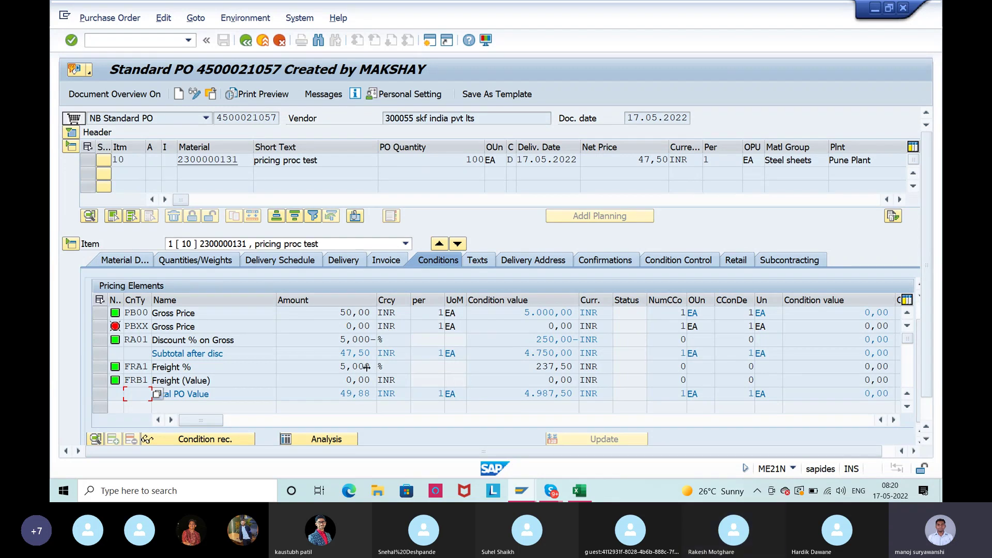
Examine the FRA1 and FRB1 freight conditions in the saved purchase order's pricing elements
click(327, 368)
drag(313, 369, 379, 362)
click(378, 362)
click(342, 383)
click(99, 385)
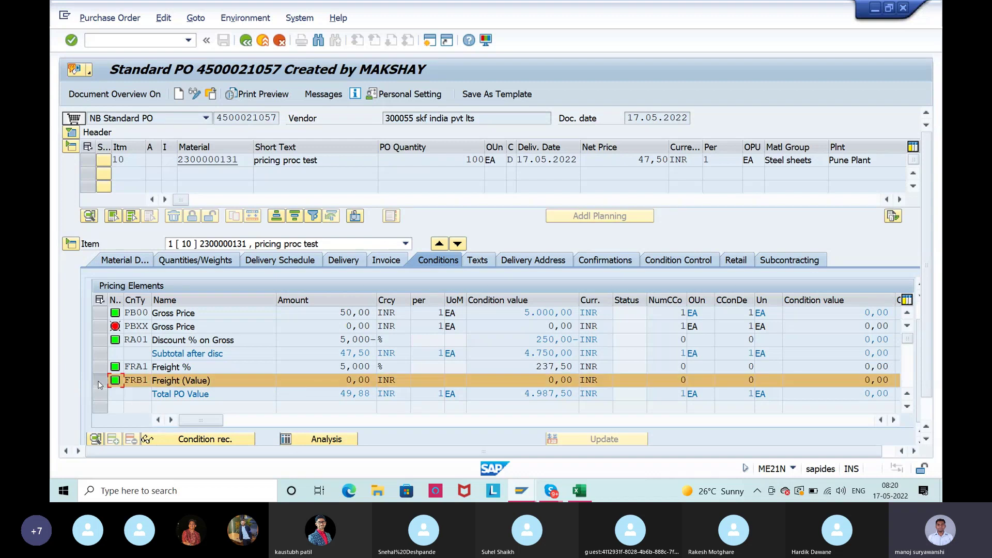
click(100, 382)
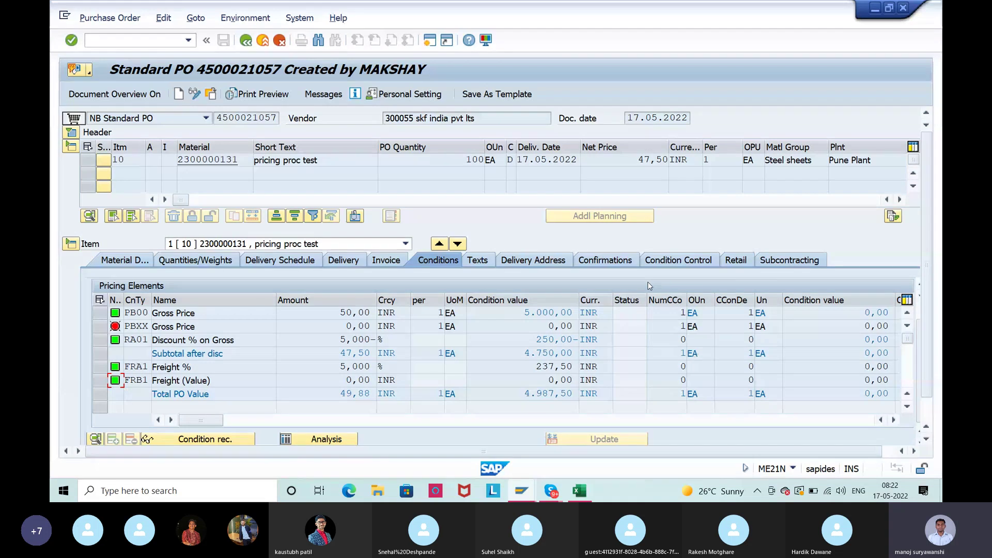
Display the saved order's output messages and examine the NEU output type and purchase order reference
click(318, 98)
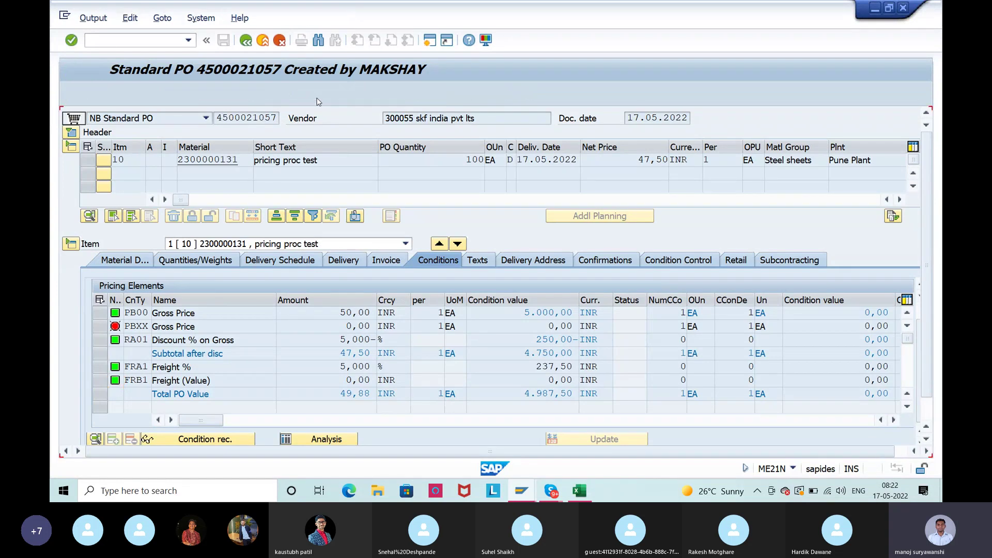
drag(125, 160, 106, 160)
click(106, 162)
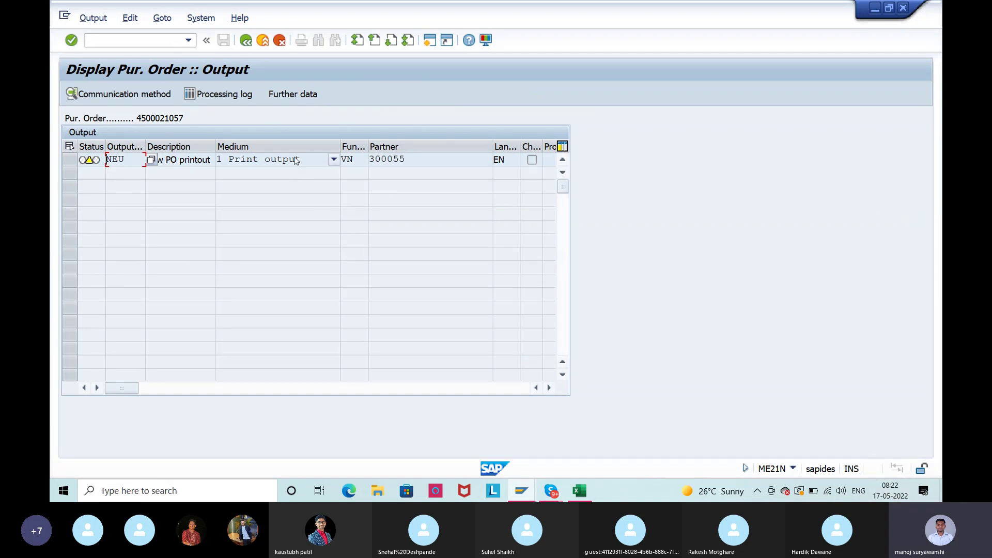
drag(136, 119, 185, 119)
click(188, 121)
click(138, 160)
Switch to the Excel notes and enter "Output determination / Message determination" in cell B40
click(580, 491)
scroll(485, 332, down, 10)
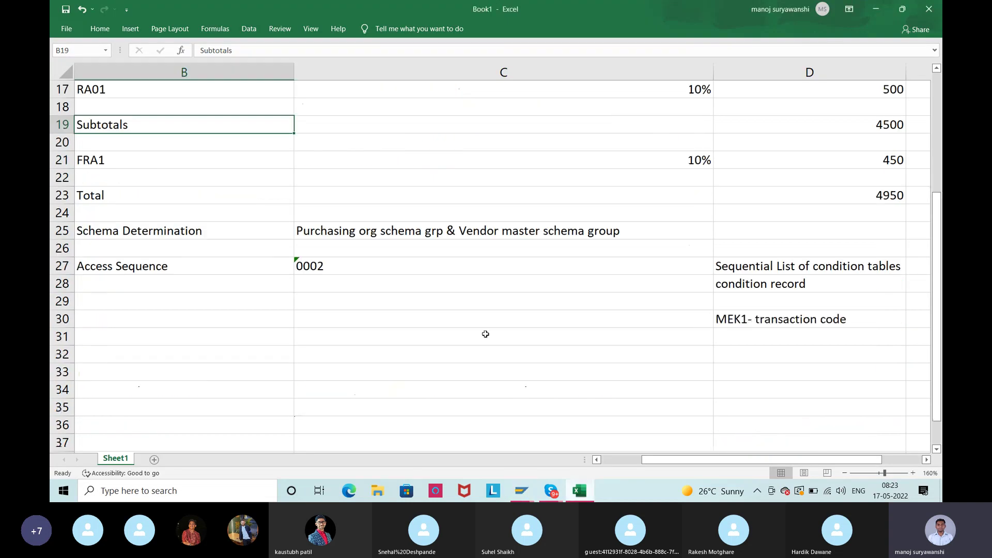
click(136, 121)
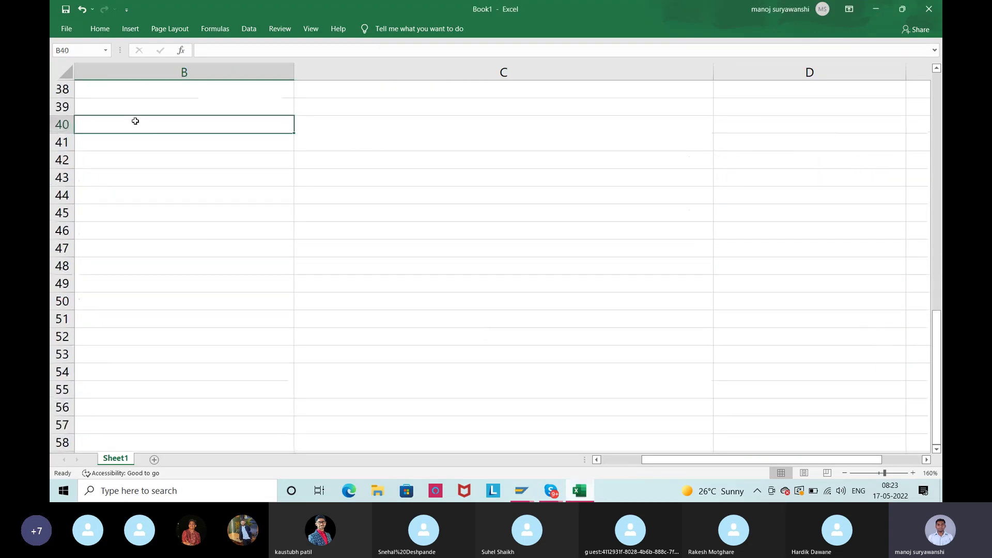
text(Outp)
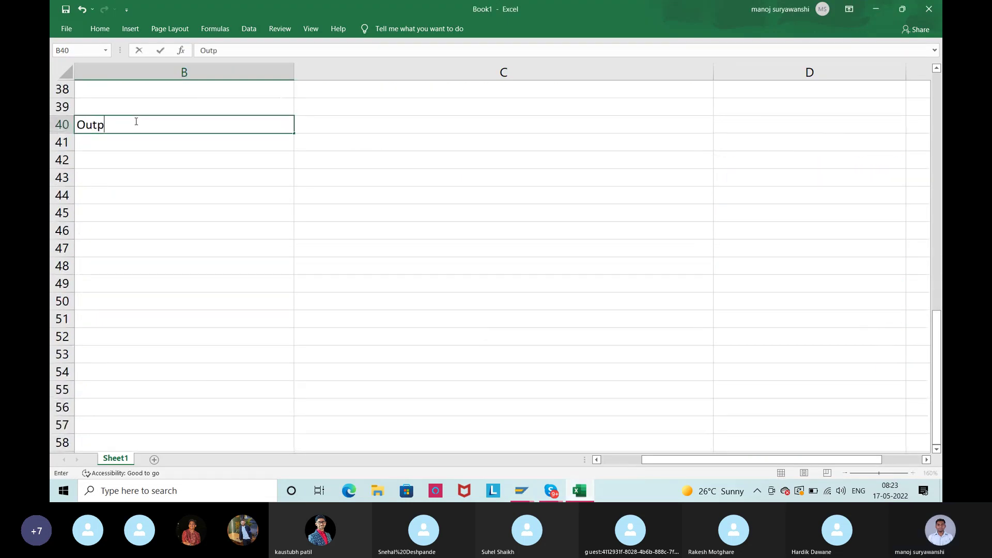
text(ut det)
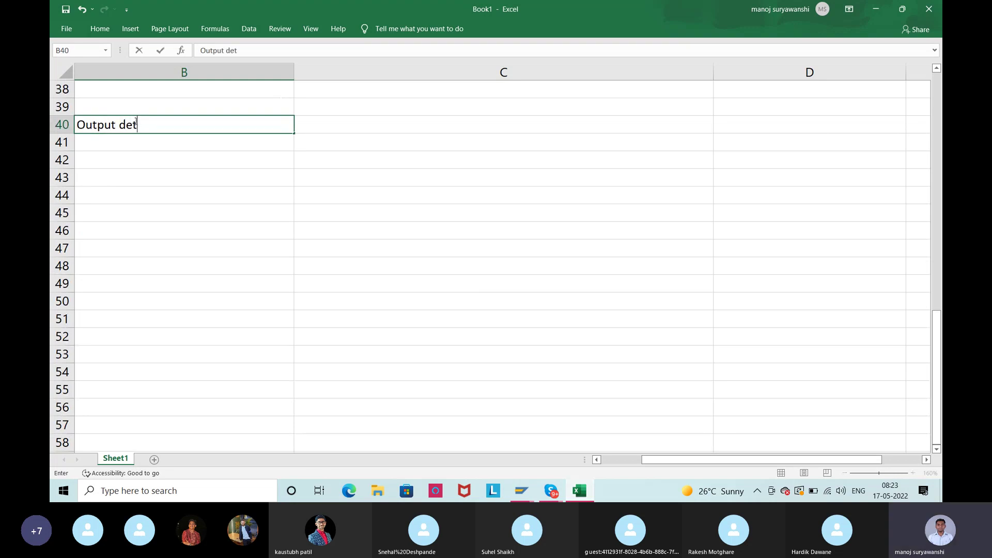
text(ermination / Message deter)
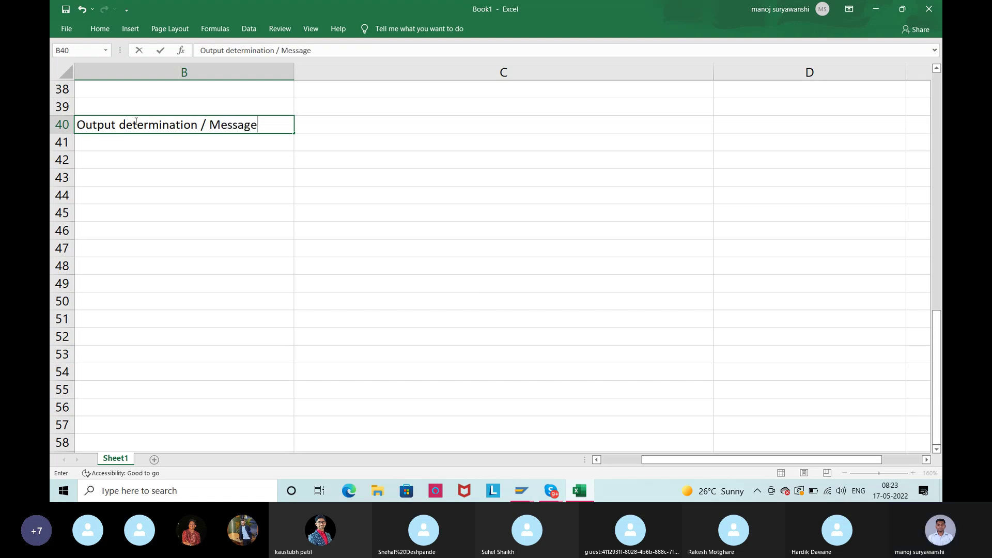
text(mination)
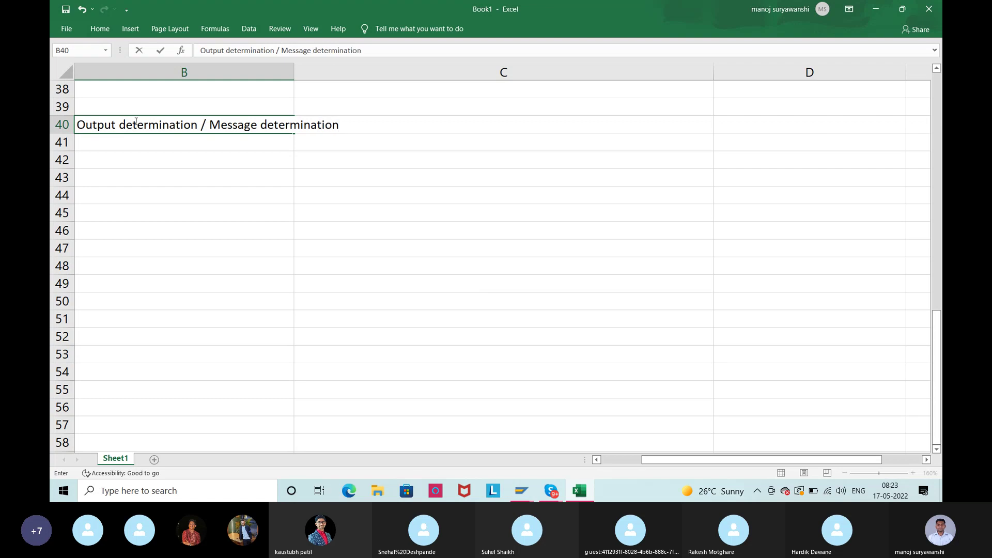
key(Return)
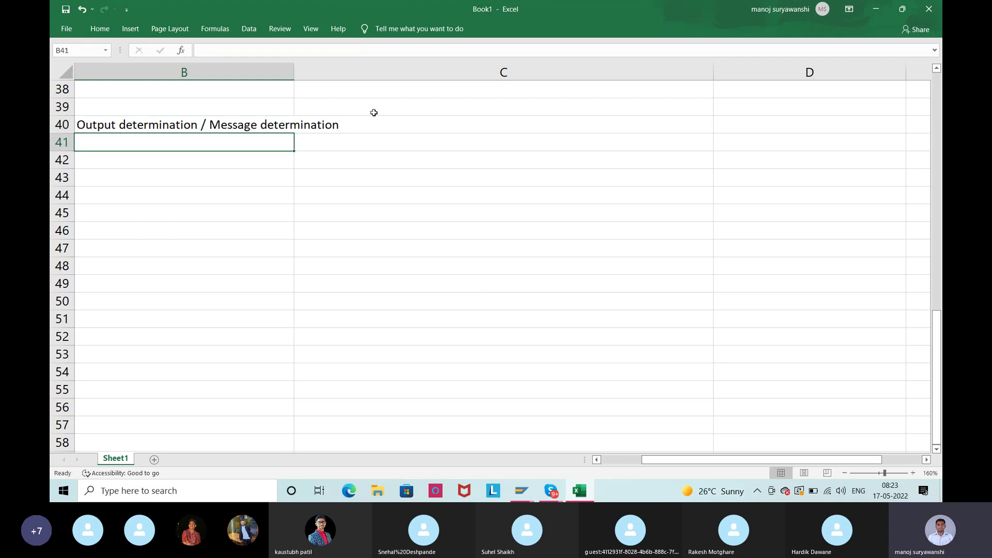
Return to the SAP output display and widen the Status, Output Type and Description columns to show their full text
key(alt+Tab)
drag(125, 159, 97, 163)
click(101, 162)
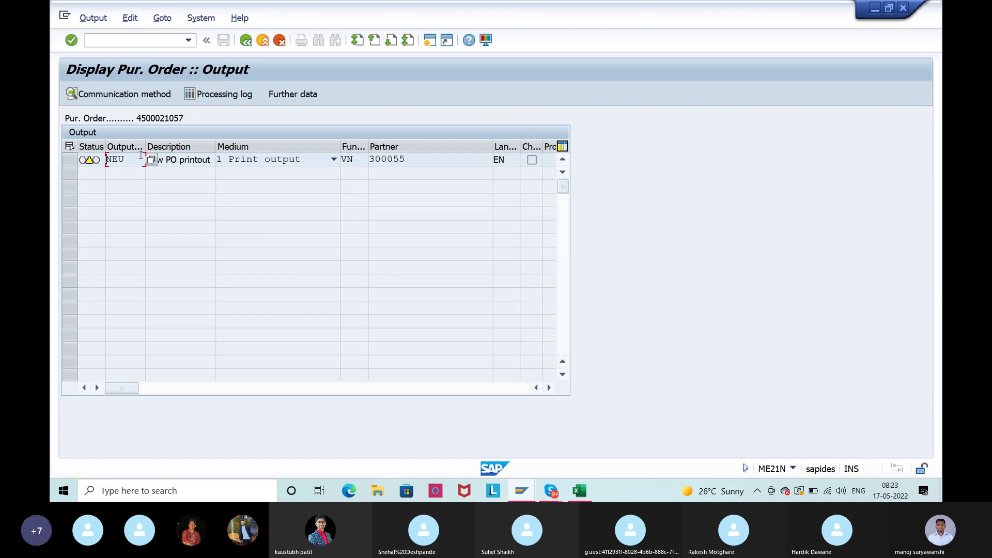
drag(145, 146, 152, 146)
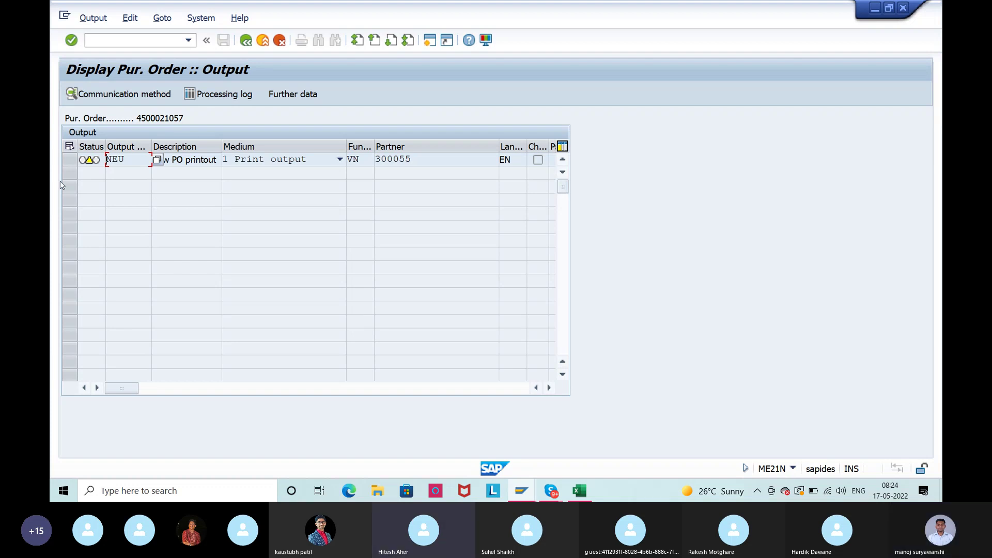
drag(151, 143, 163, 144)
drag(104, 147, 120, 159)
click(132, 160)
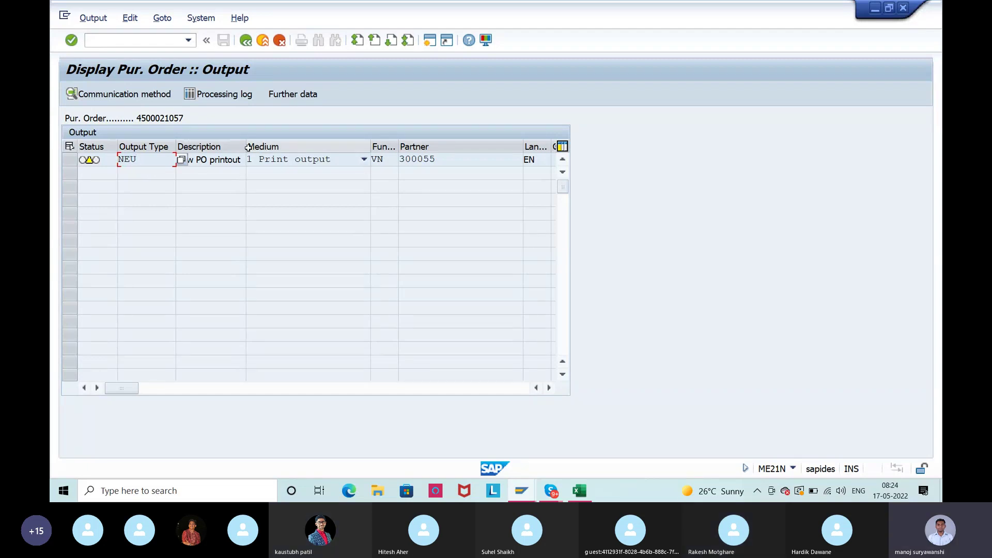
drag(247, 146, 264, 148)
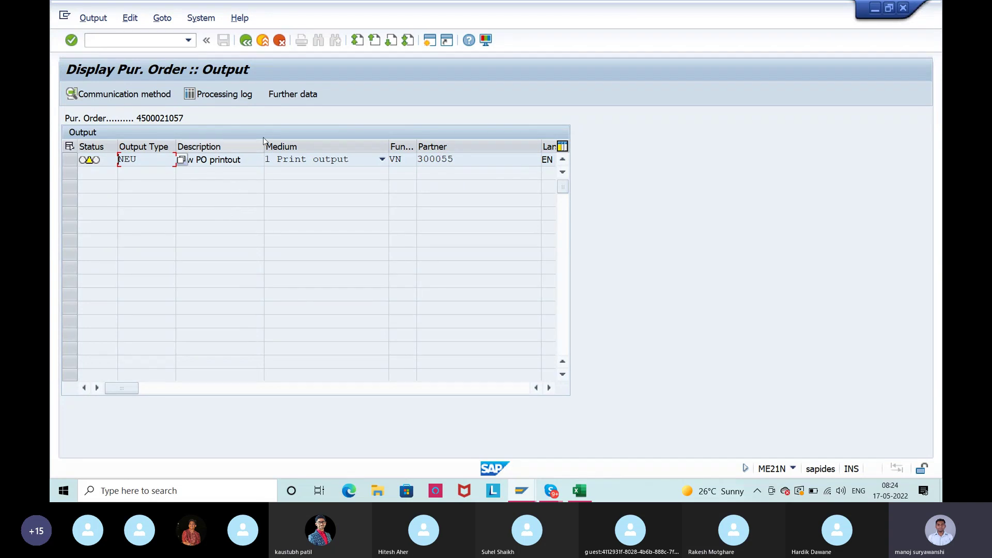
click(306, 122)
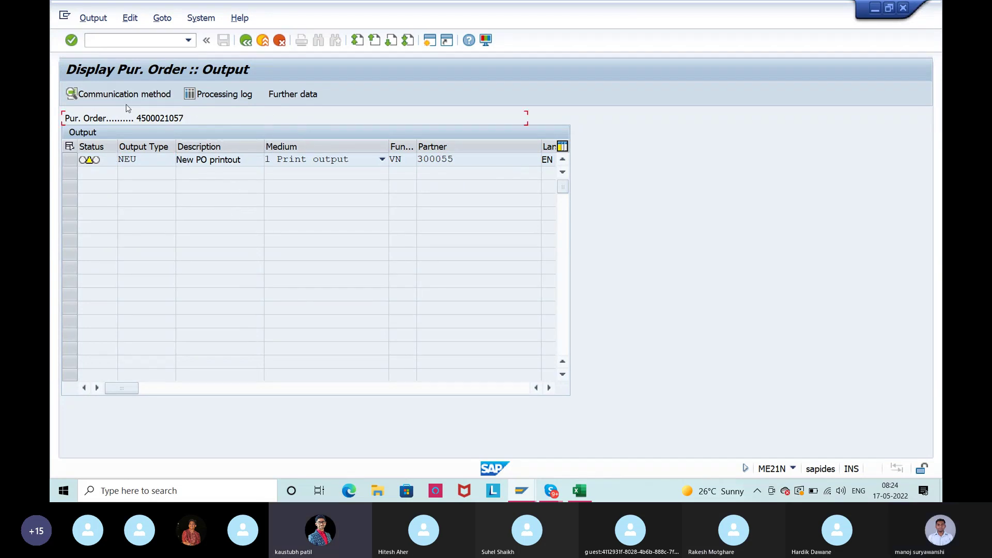
Examine the purchase order number shown above the output message list
drag(137, 117, 185, 118)
click(191, 122)
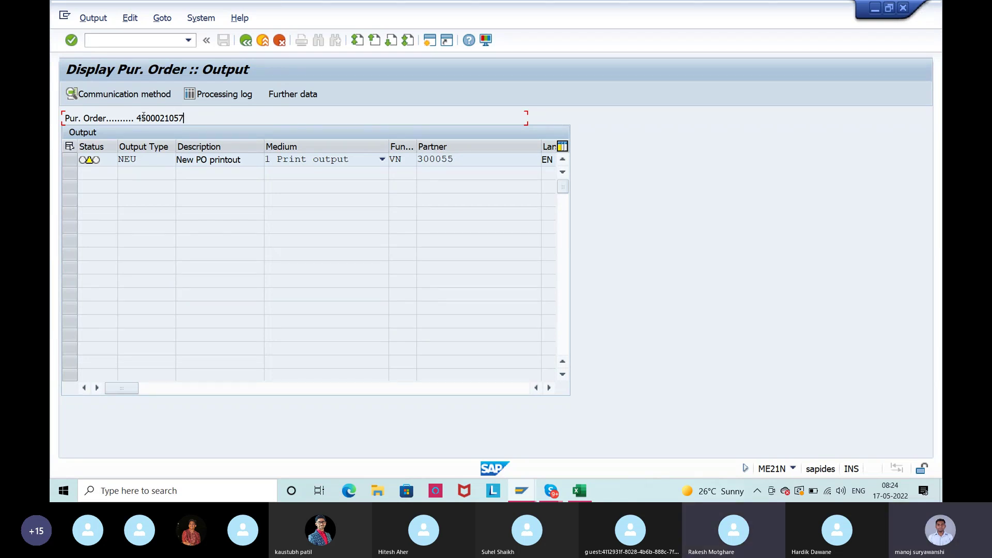
drag(135, 118, 194, 120)
click(195, 121)
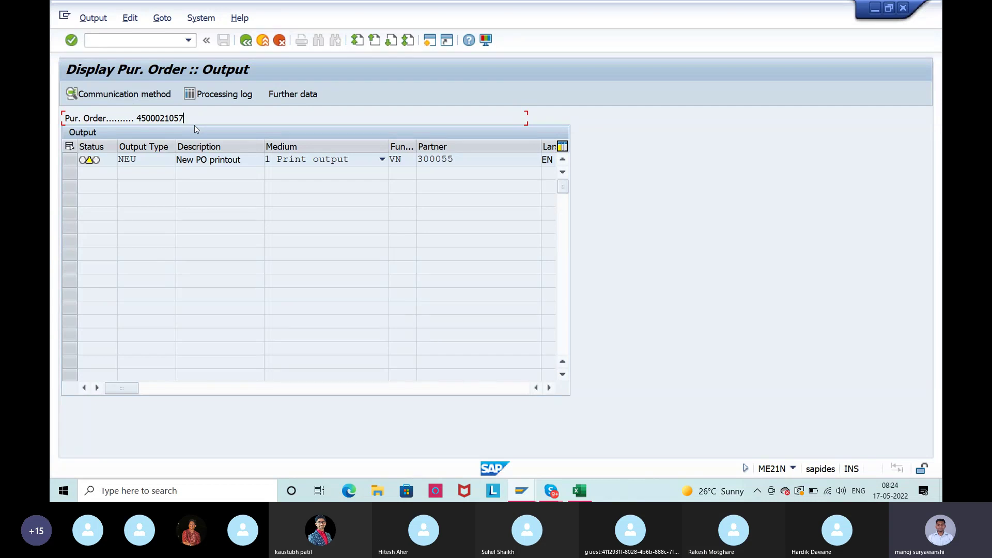
drag(140, 118, 171, 118)
click(171, 117)
drag(137, 118, 175, 119)
click(175, 119)
drag(137, 118, 185, 118)
click(186, 118)
click(189, 117)
View the transmission medium options for the NEU output without changing it, and switch back to the Excel notes
click(485, 156)
click(310, 159)
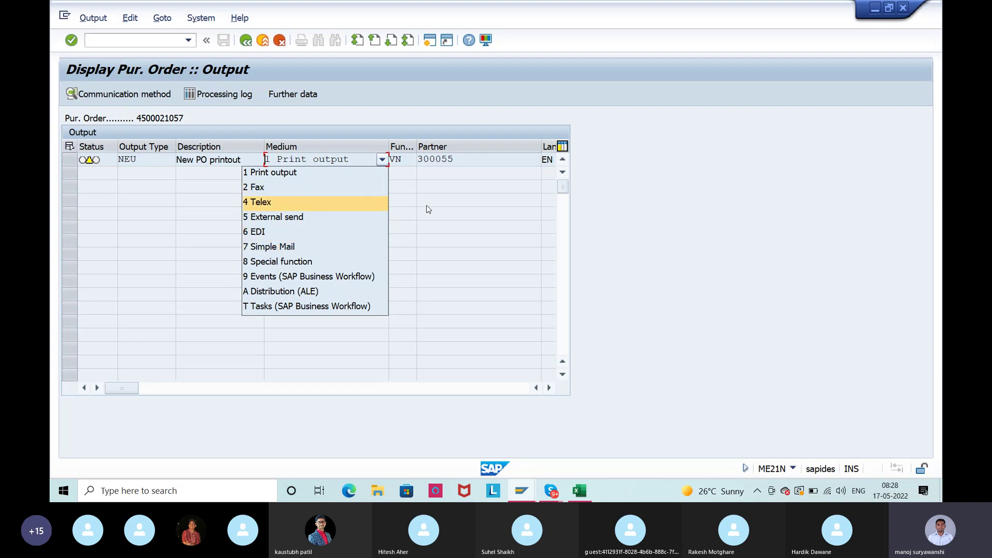
click(450, 213)
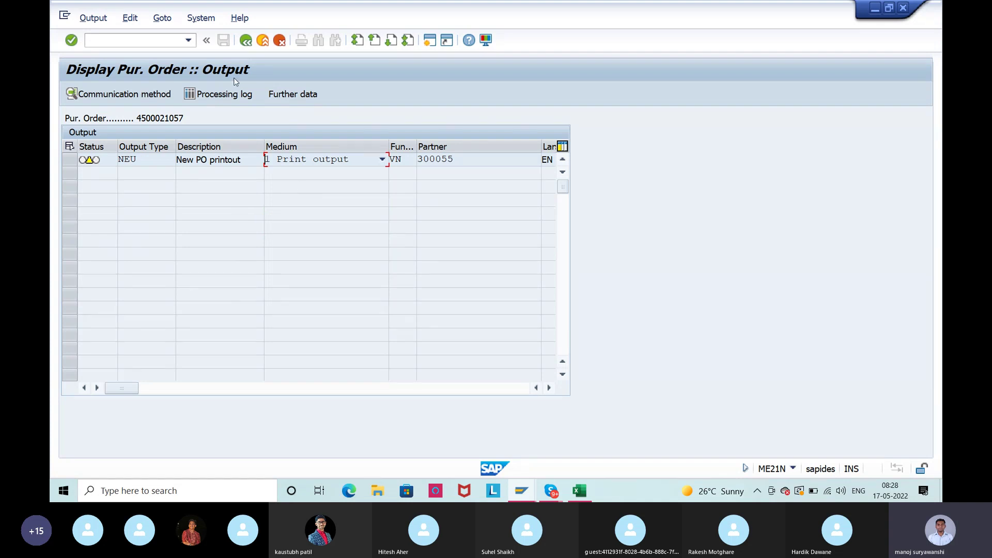
click(574, 489)
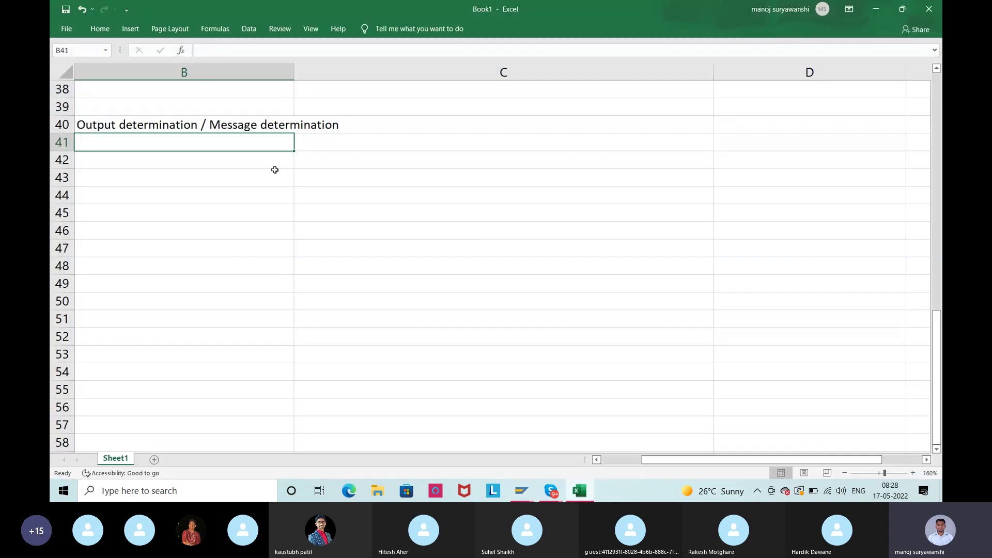
Enter "Condition technique" in cell B42 of the notes
click(224, 165)
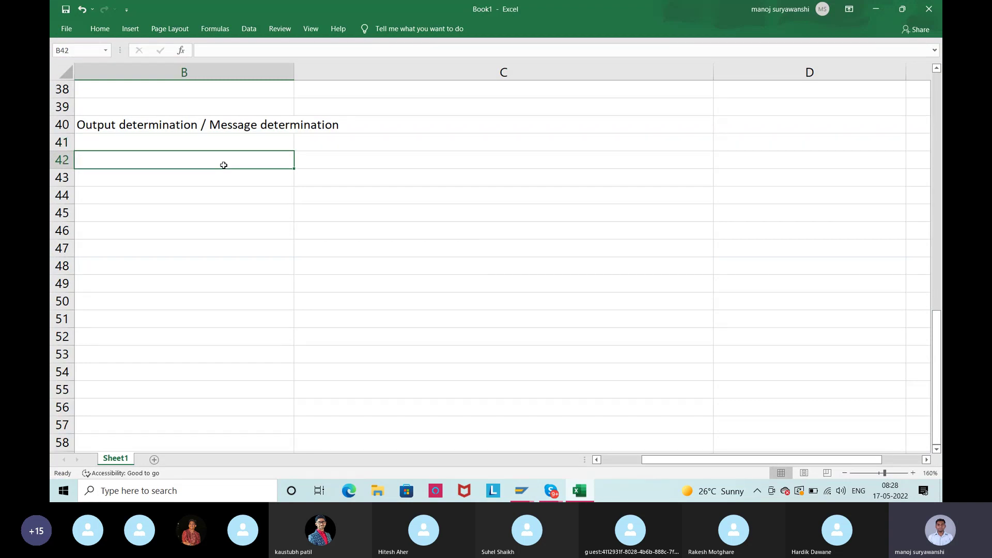
text(Condition technique)
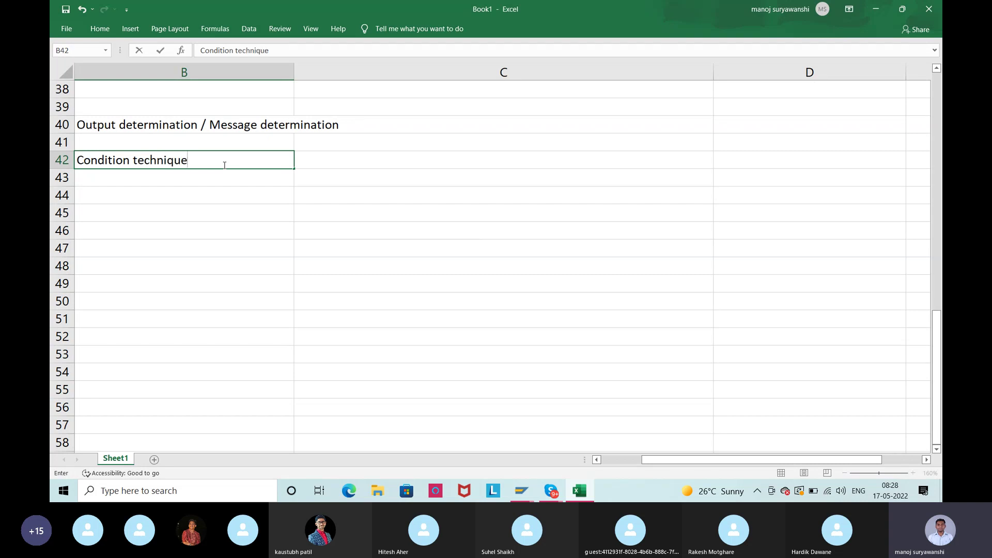
key(Return)
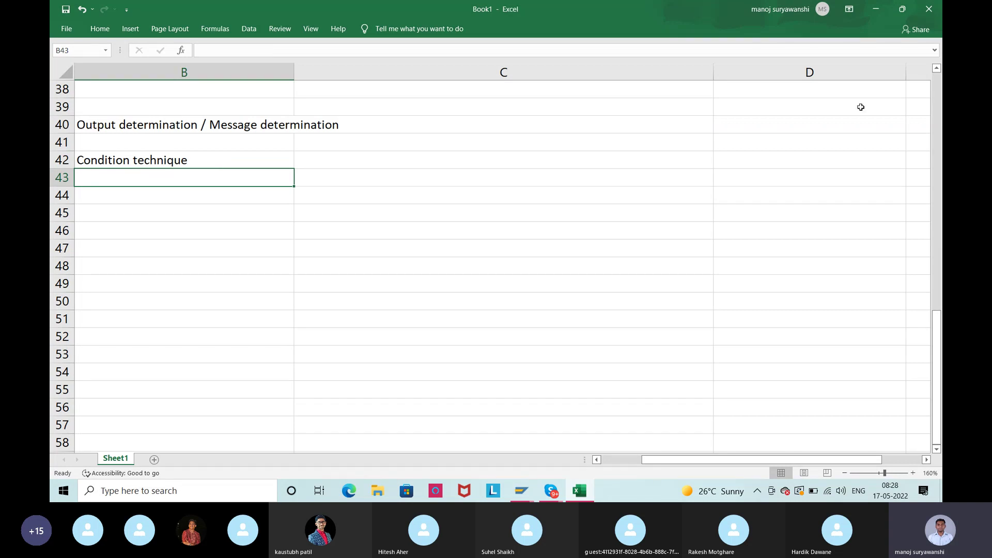
Switch to the SAP output display to check the purchase order's output type code, and return to the Excel notes
click(876, 11)
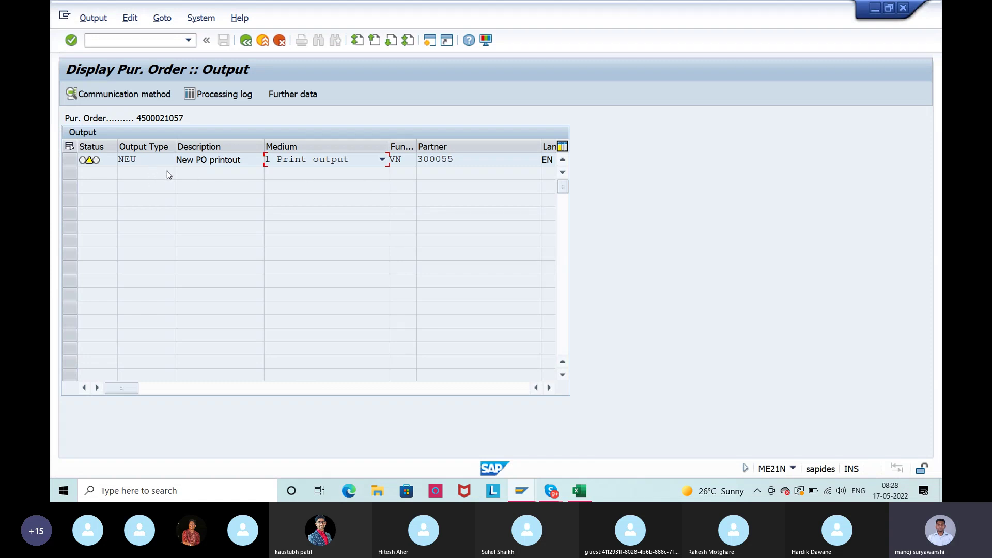
drag(152, 159, 115, 162)
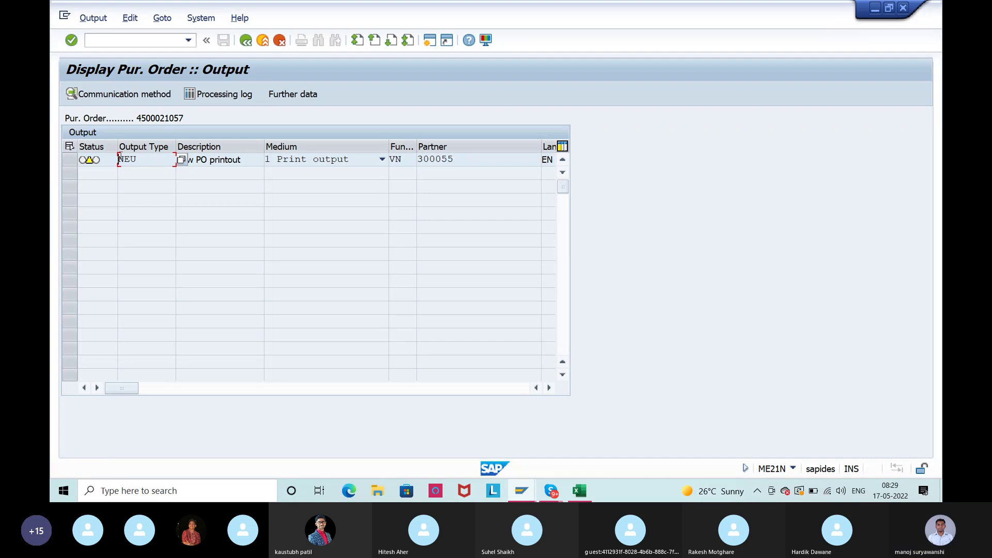
click(579, 491)
Enter "Condition types" in B44 with "Output type" beside it in C44, and "NEU" in C45
click(154, 196)
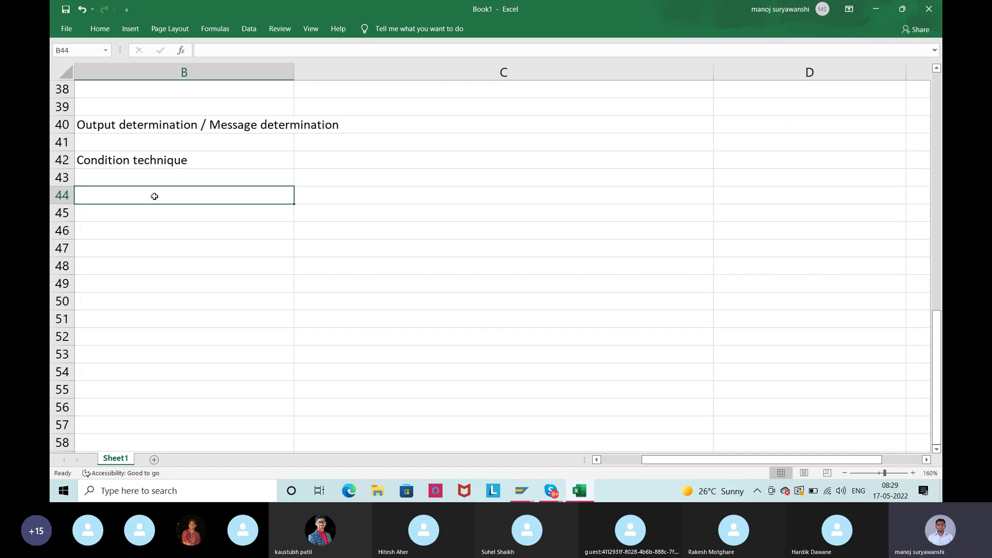
text(Con)
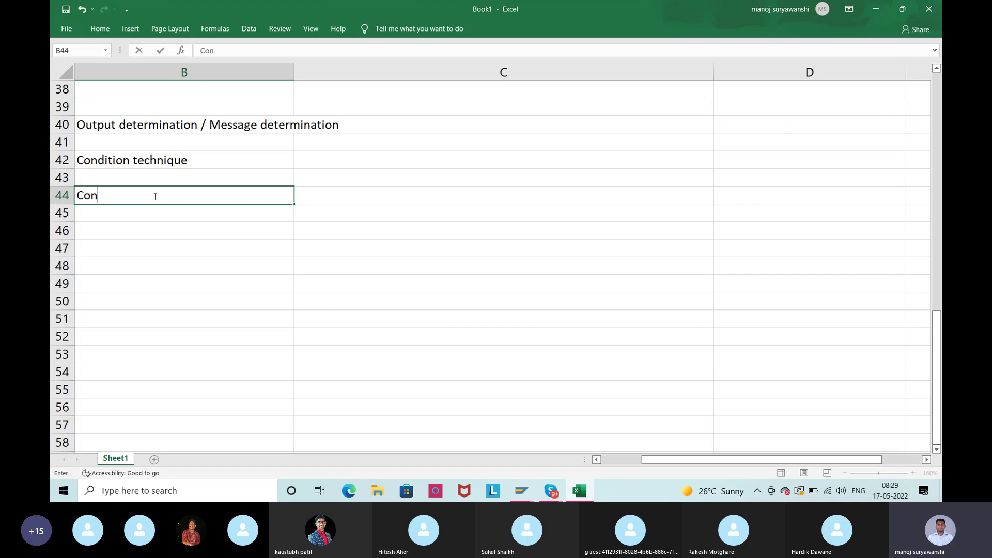
text(dition )
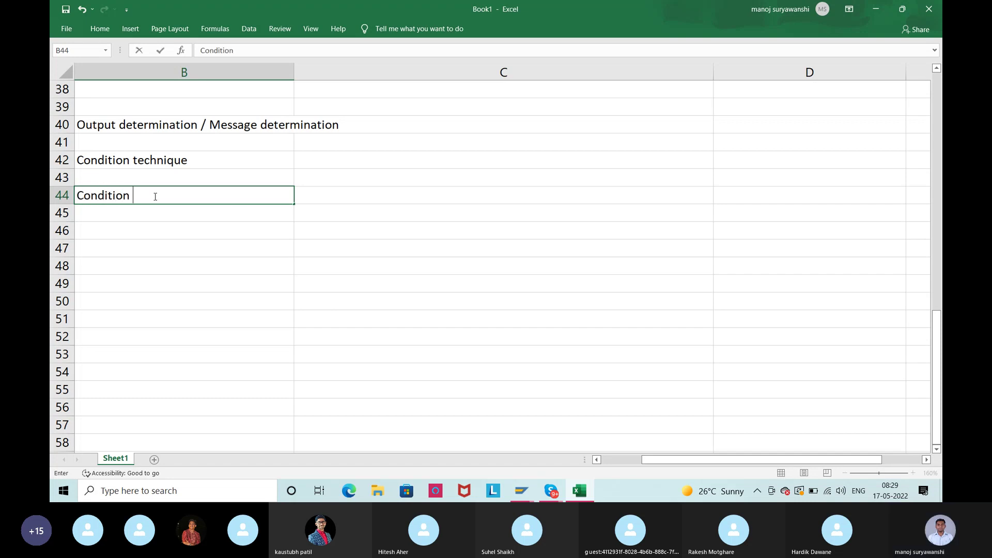
text(types)
key(Tab)
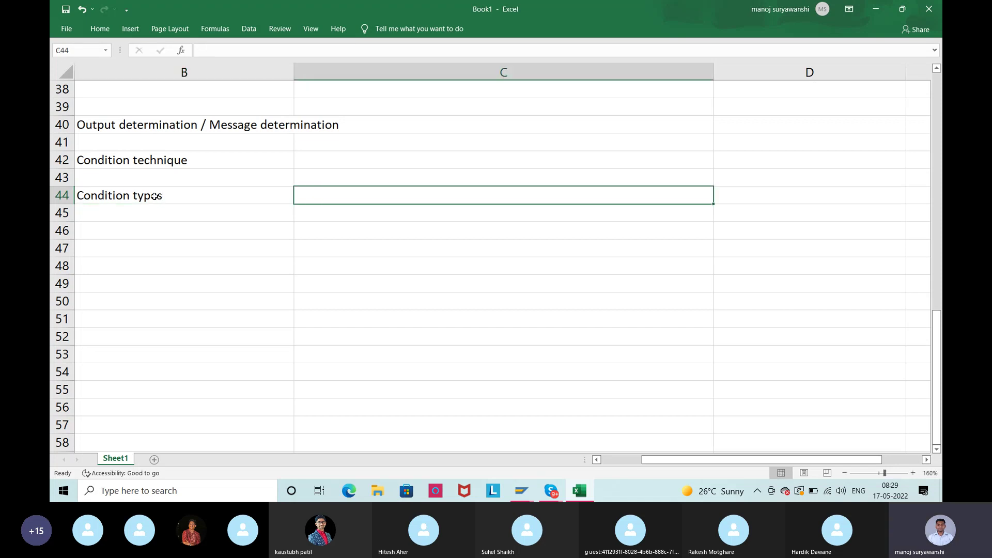
text(Out)
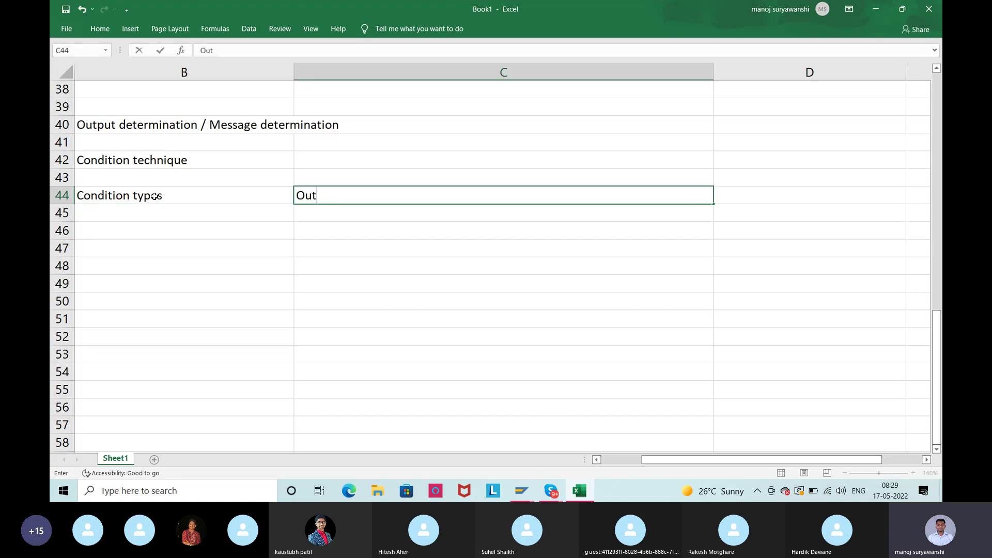
text(put type)
key(Return)
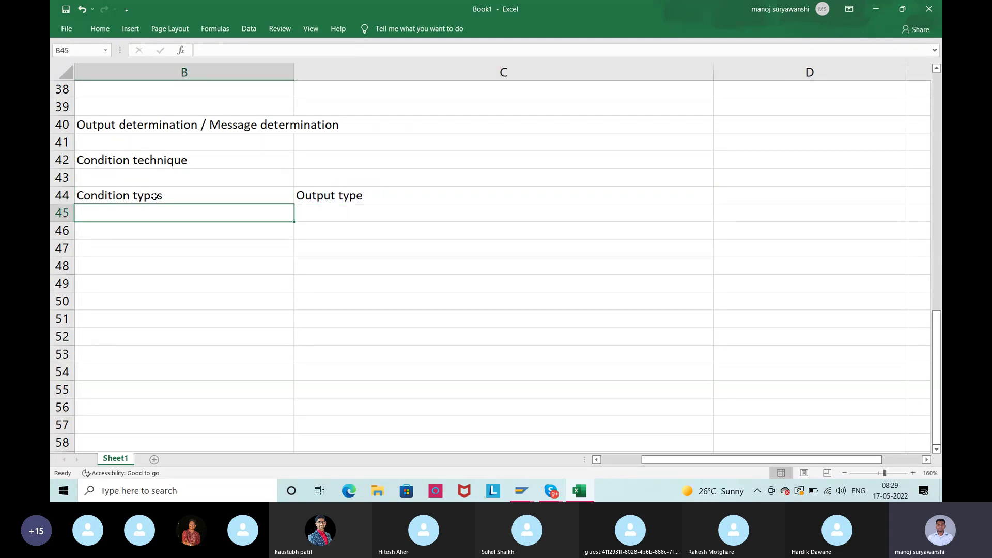
key(Tab)
text(NEU)
key(Return)
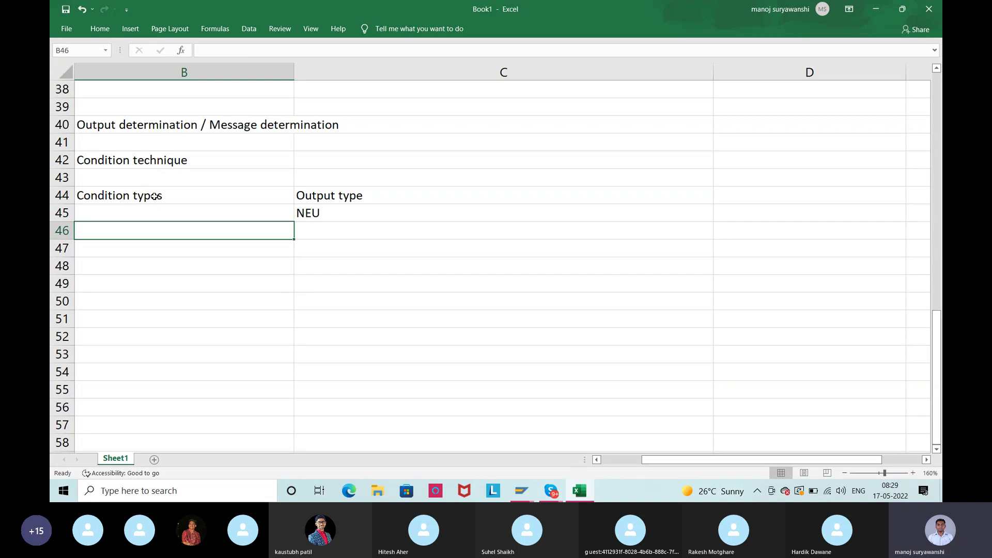
Copy the whole list of allowed output types from the SAP Output Type value help and paste it into Excel from cell C46
key(alt+Tab)
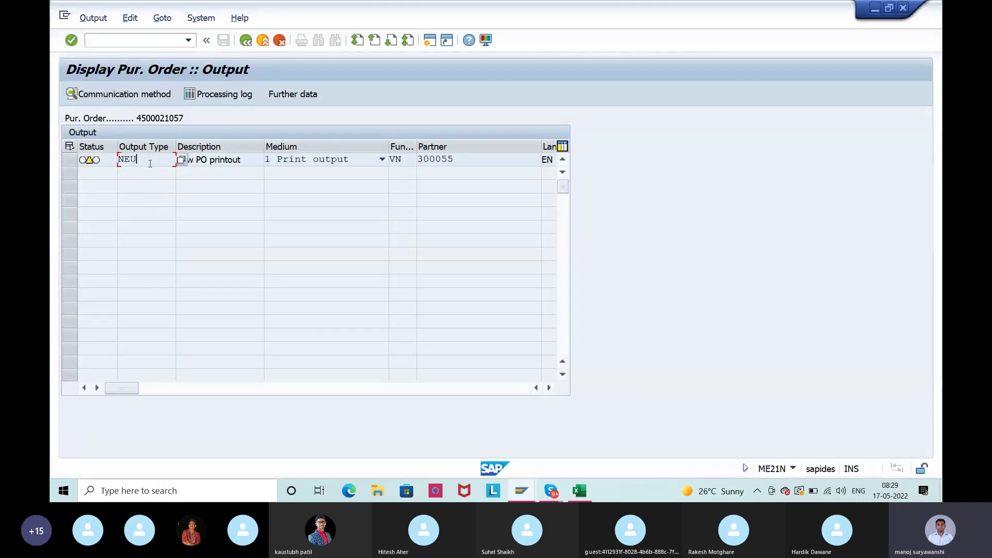
click(180, 159)
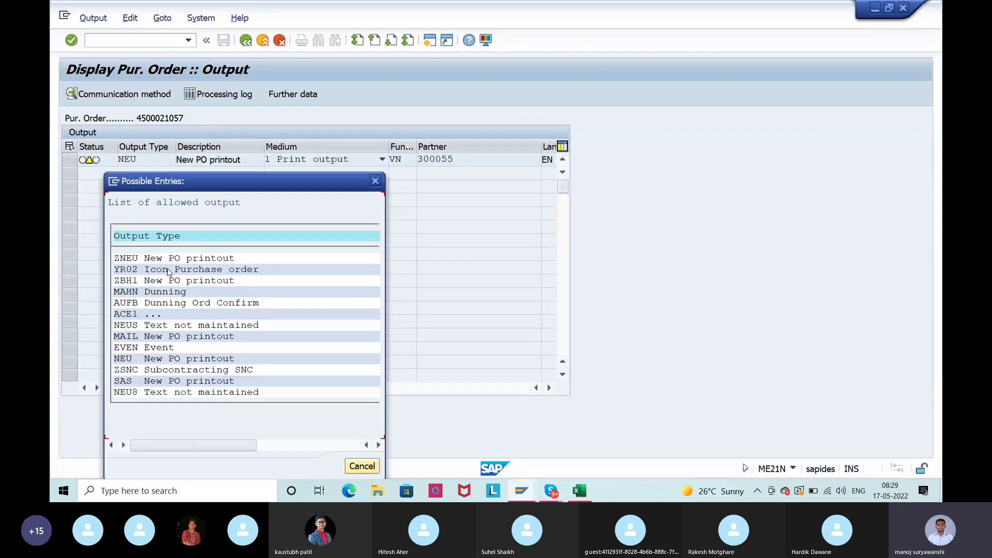
click(120, 270)
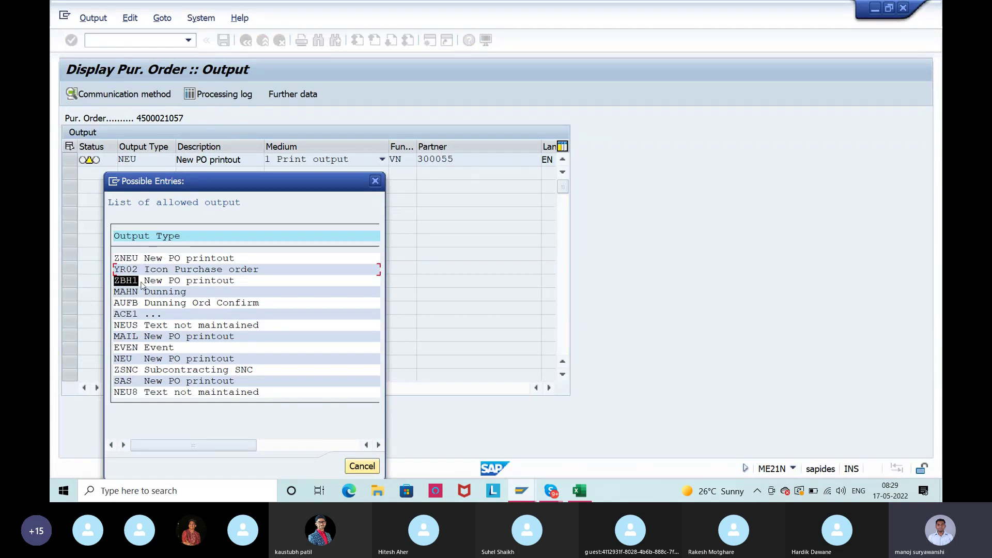
drag(115, 258, 264, 402)
key(ctrl+c)
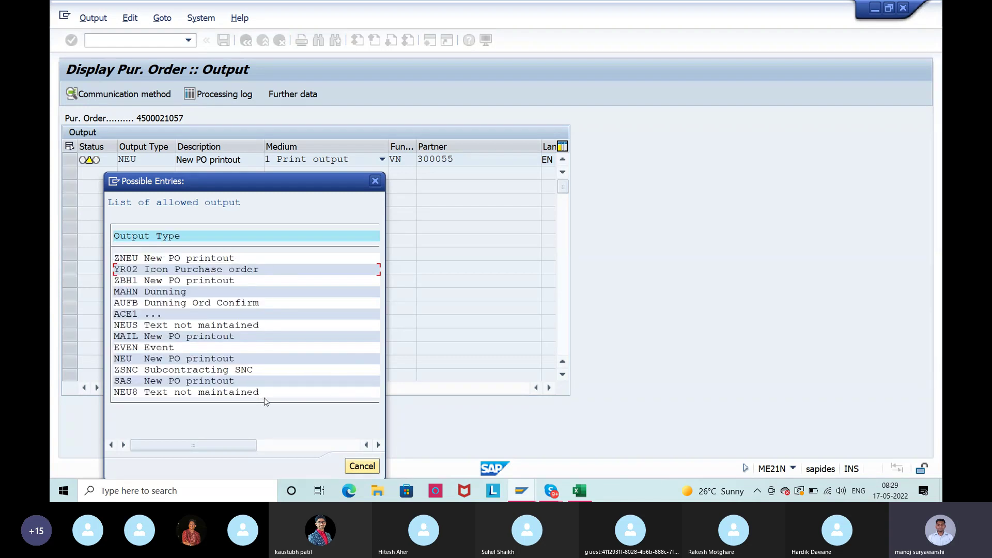
key(alt+Tab)
click(325, 235)
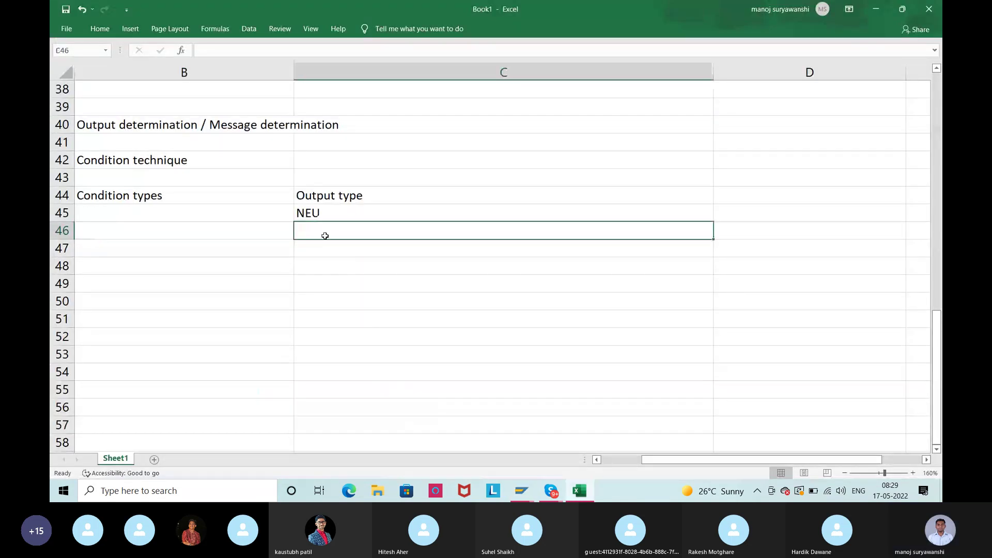
key(ctrl+v)
click(525, 317)
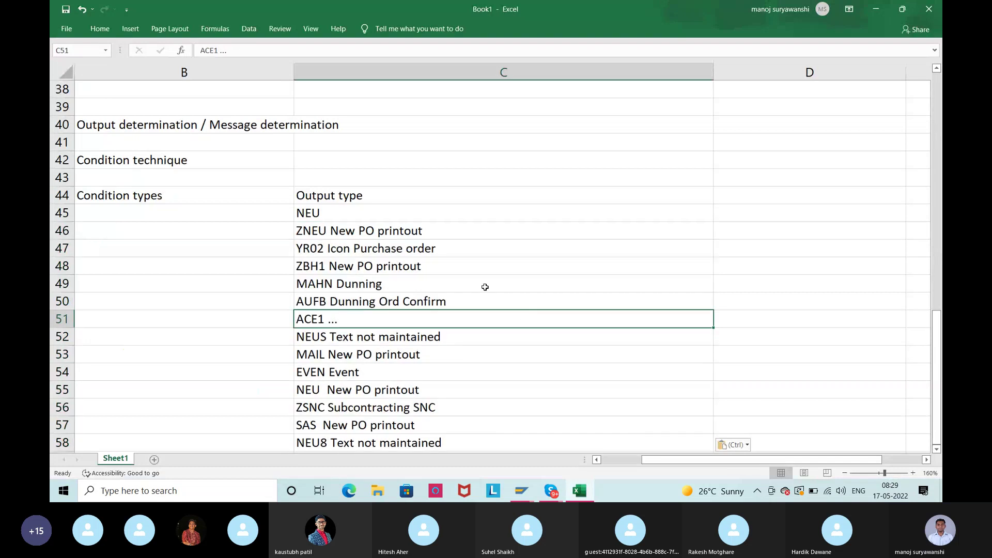
Split the pasted output list in C46:C58 into code and description columns using fixed-width Text to Columns with General format
drag(337, 228, 378, 449)
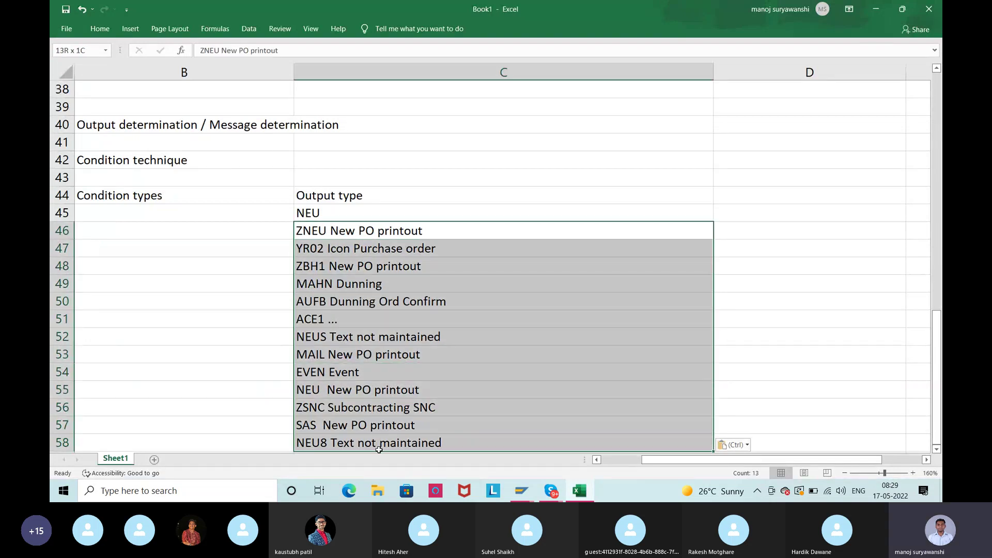
click(106, 32)
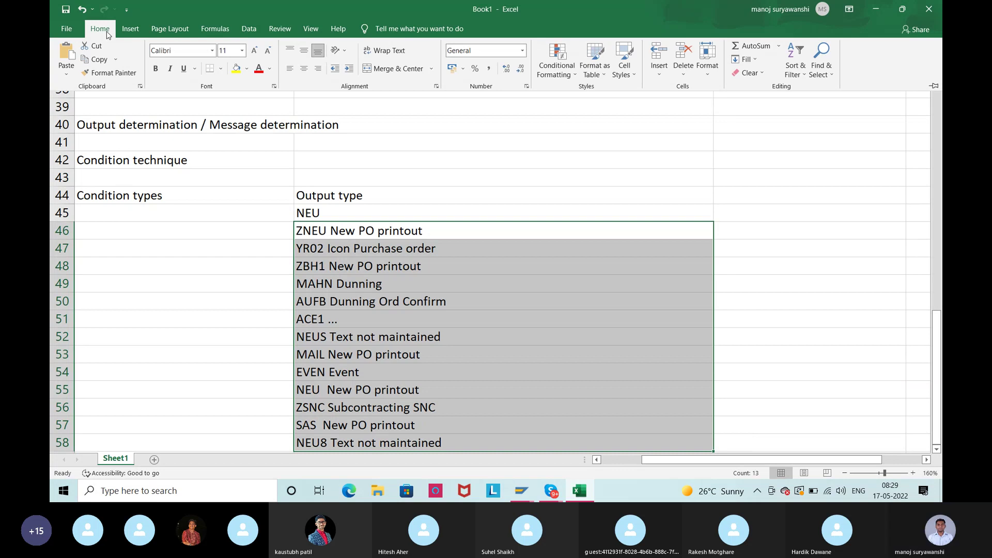
click(248, 36)
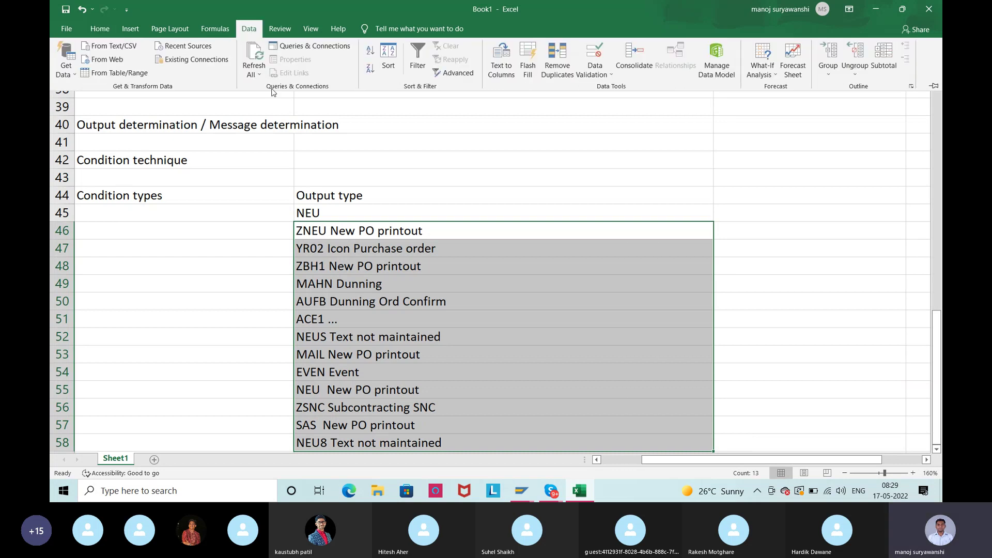
click(499, 66)
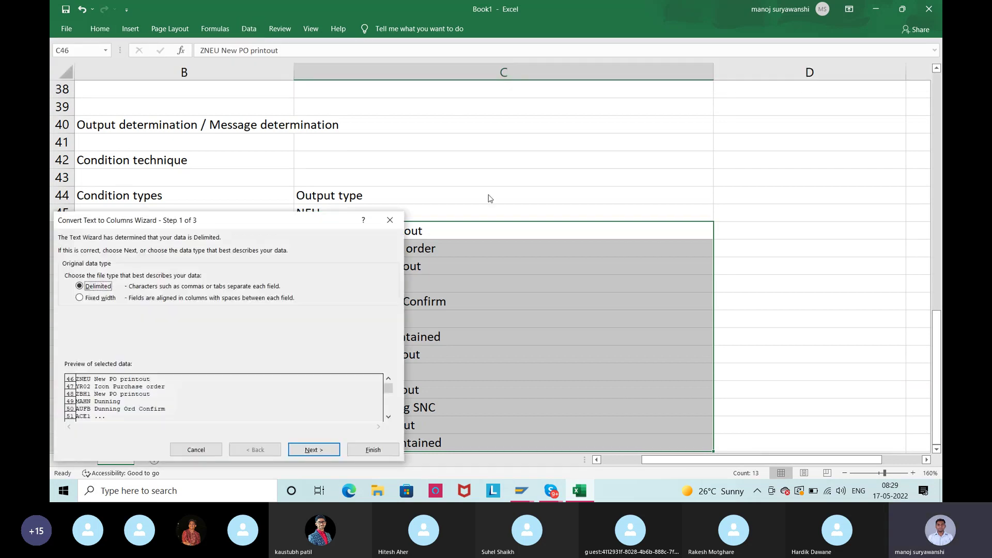
click(88, 299)
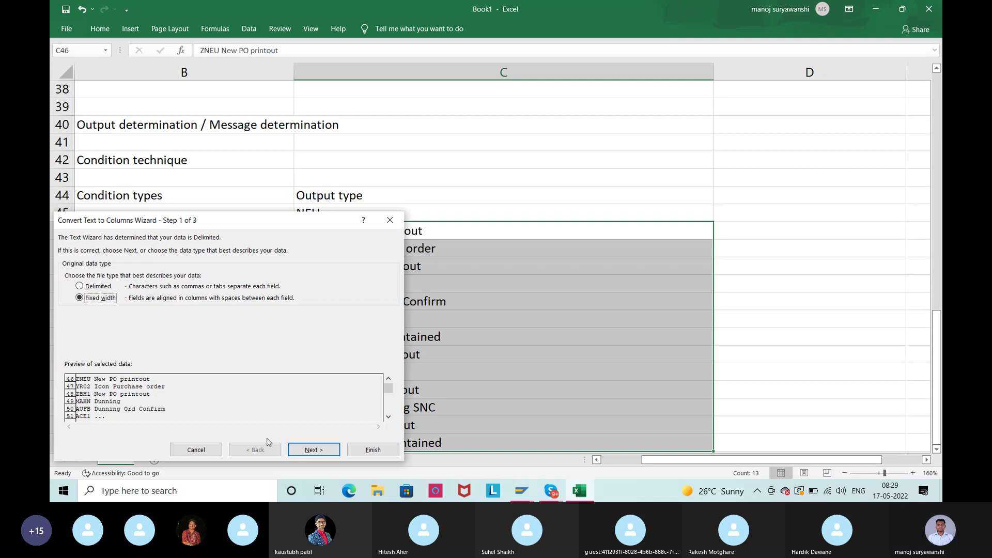
click(314, 450)
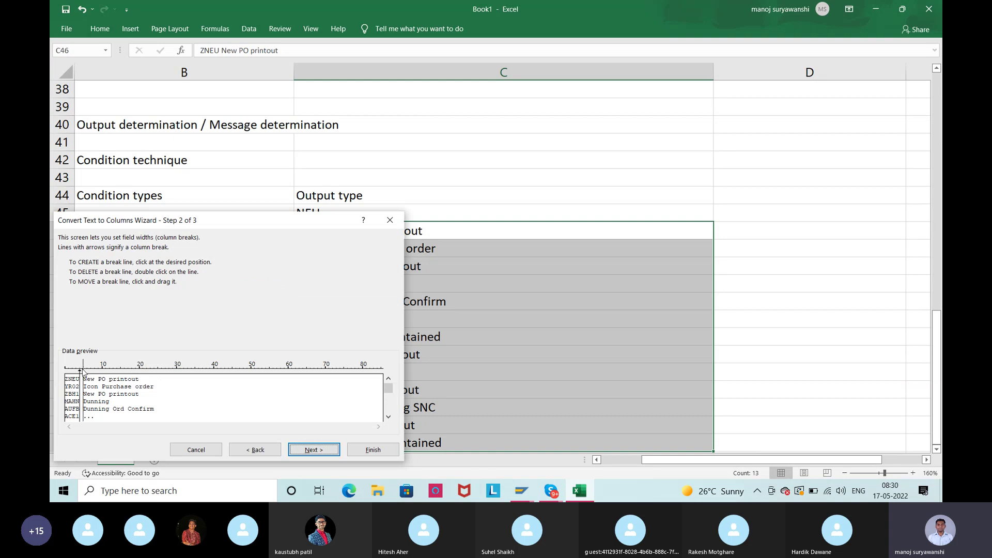
click(314, 450)
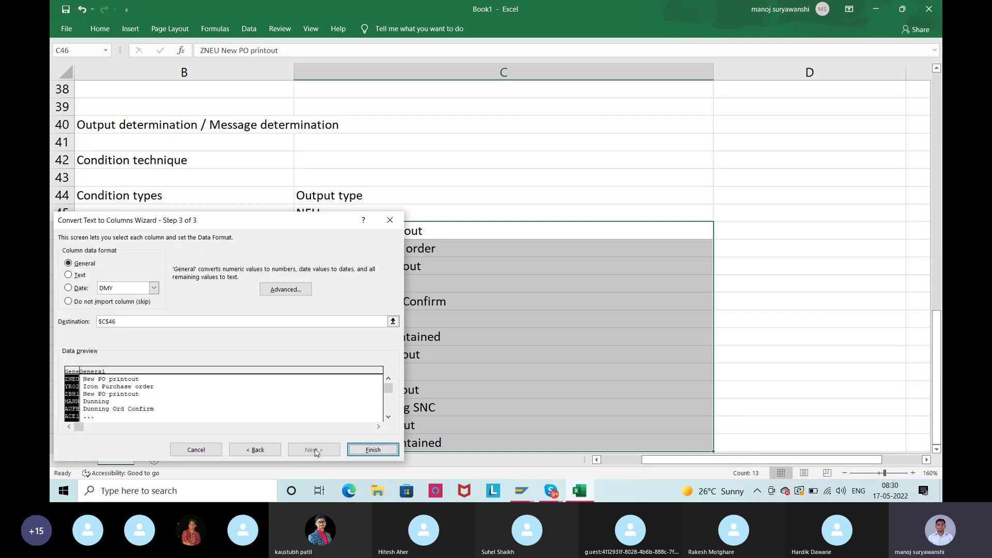
click(393, 451)
click(475, 333)
Examine the output type codes in column C against their descriptions in column D, including the ZNEU and MAHN rows
drag(373, 230, 433, 410)
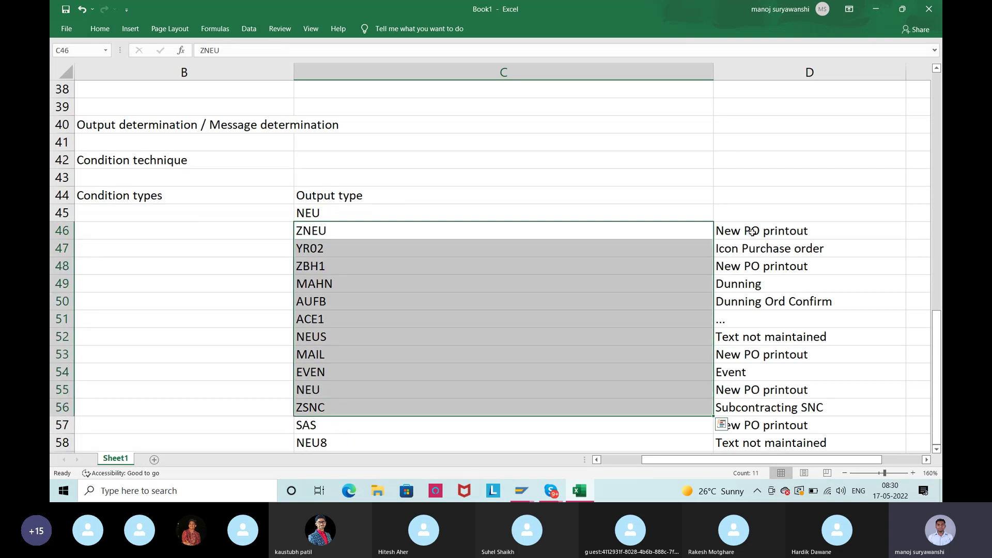
drag(753, 233, 733, 355)
click(346, 232)
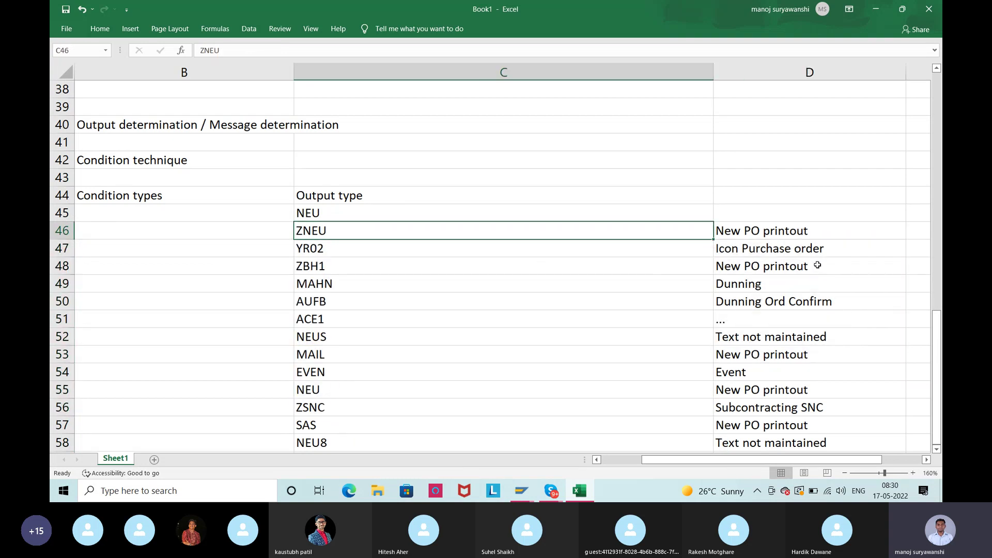
click(782, 231)
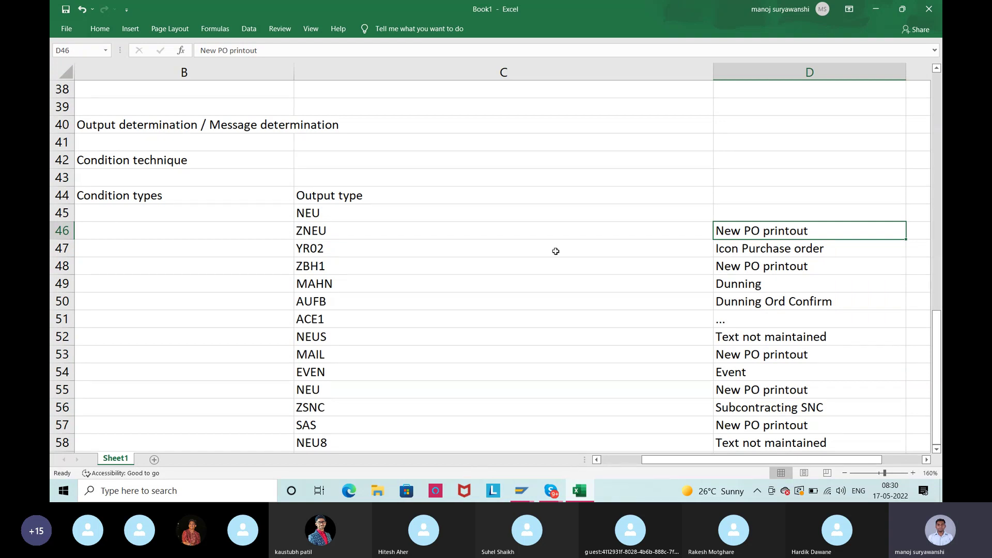
click(351, 238)
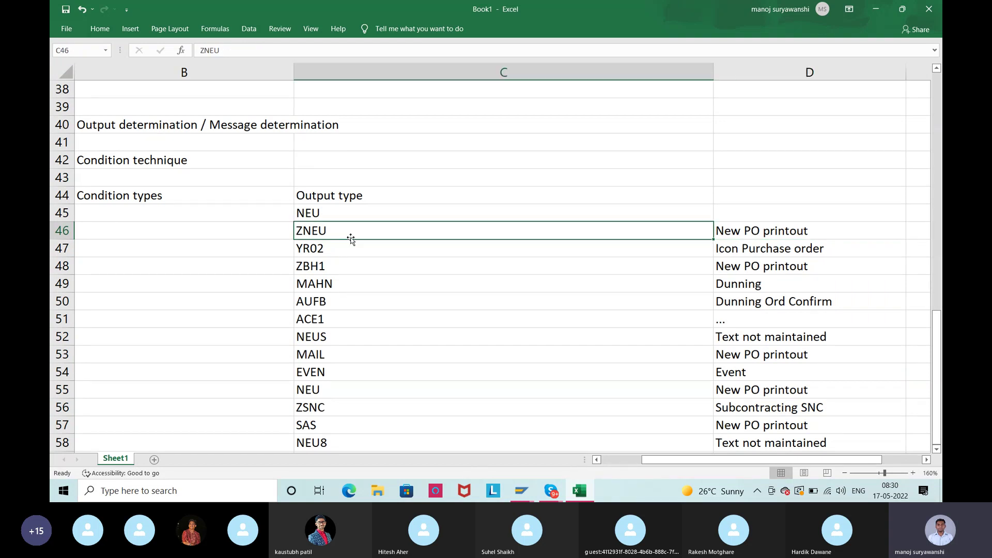
click(355, 270)
click(638, 288)
drag(304, 286, 427, 293)
click(455, 285)
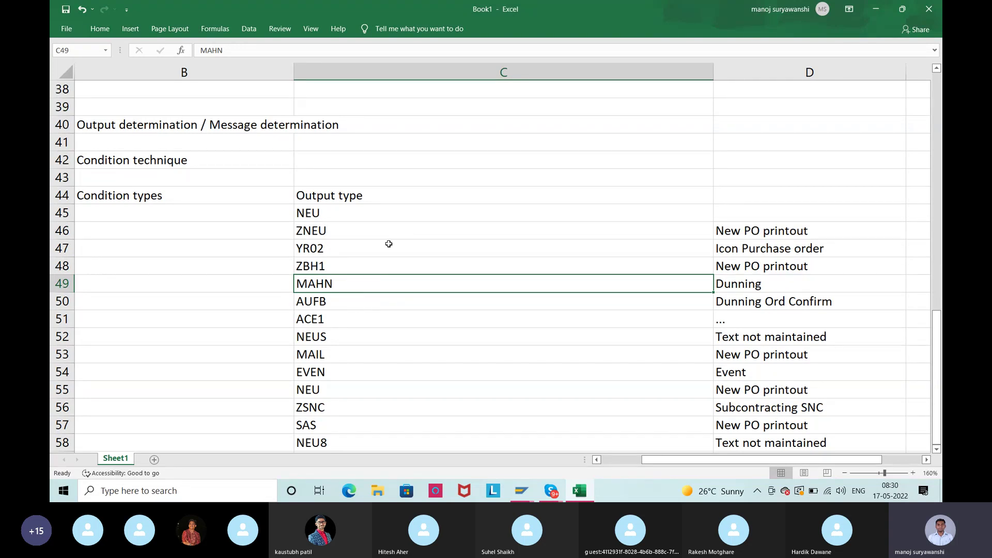
drag(399, 212, 438, 442)
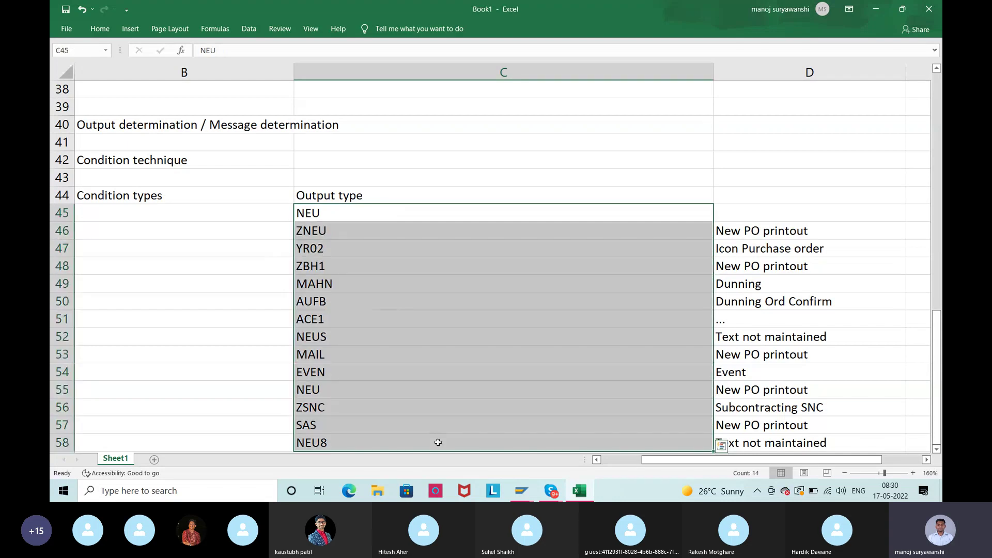
Look through the output types listed under the Output type heading in column C, from NEU down to NEU8
click(479, 290)
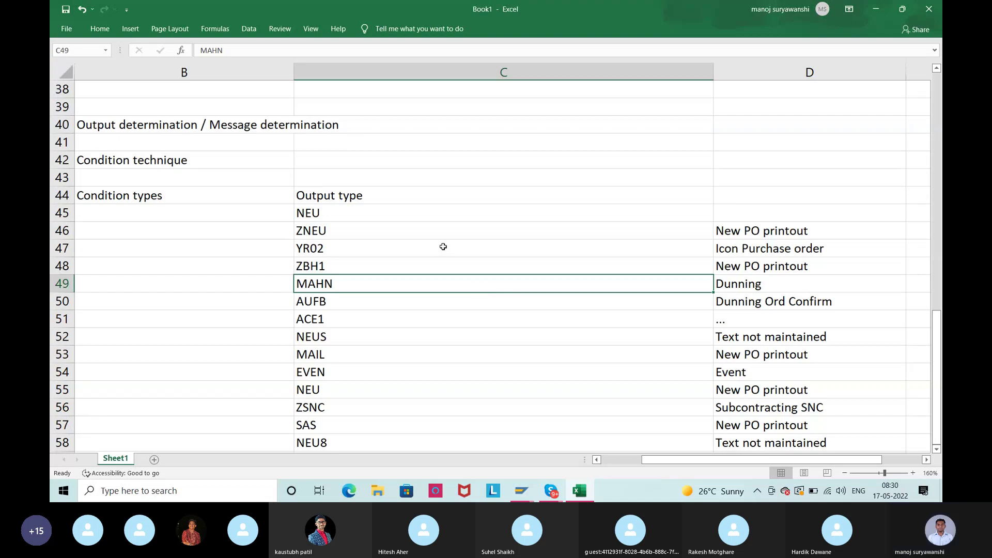
click(345, 213)
drag(349, 223, 398, 373)
click(395, 424)
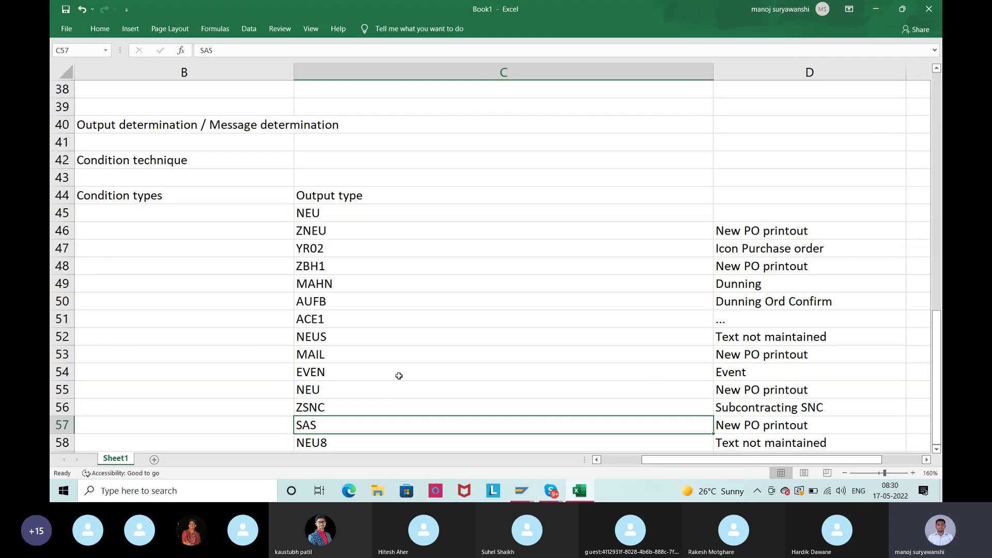
drag(380, 268, 401, 392)
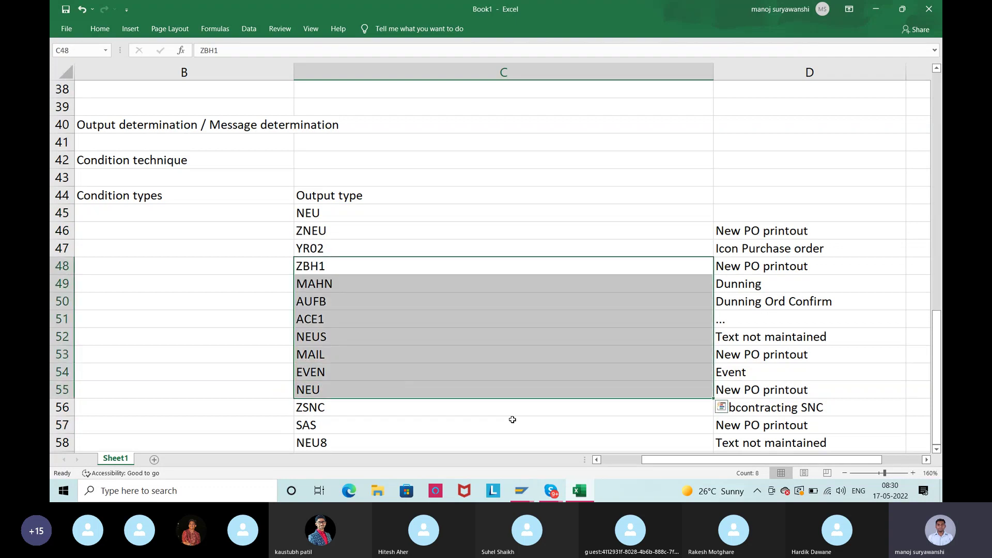
click(511, 419)
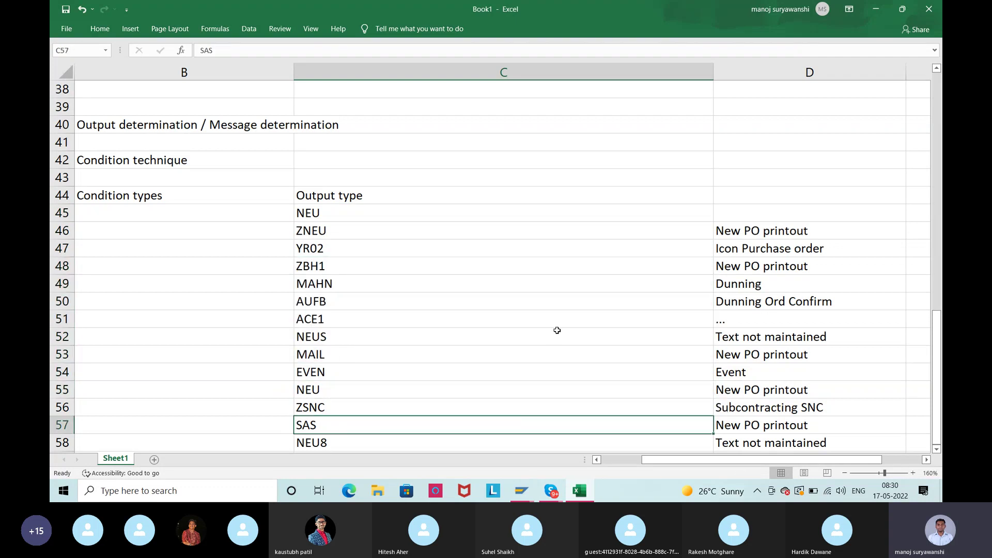
scroll(556, 329, down, 1)
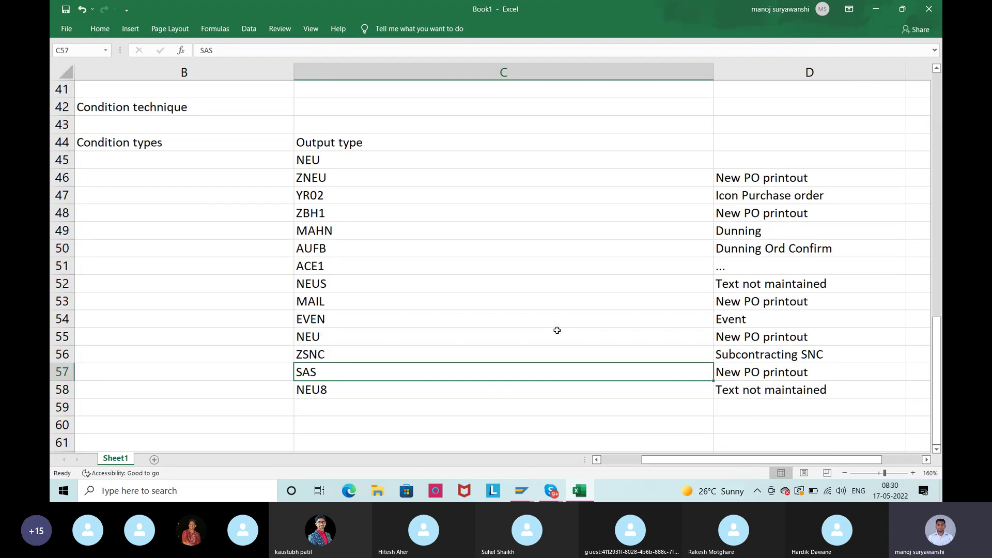
Copy the output type NEU from C45 into C46, beside the New PO printout description
click(763, 182)
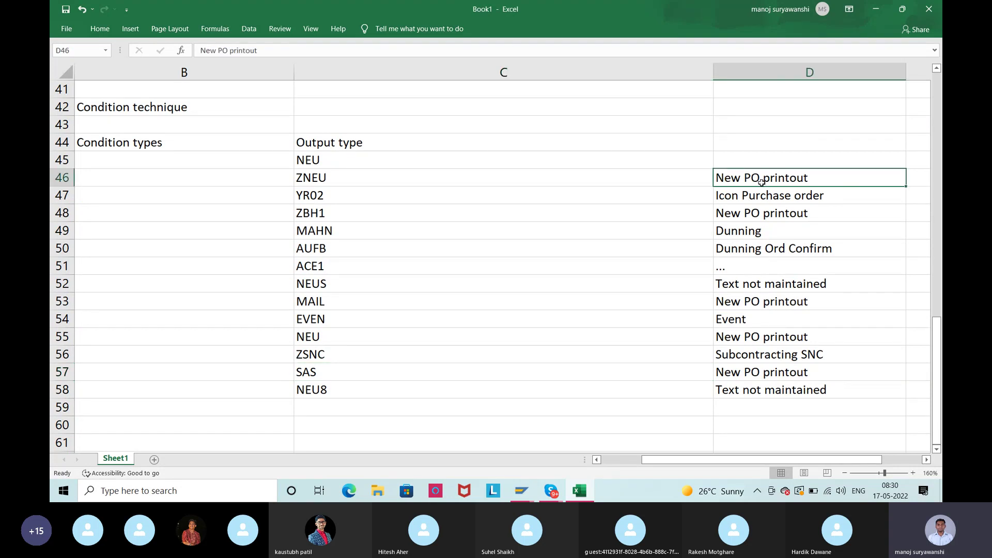
click(326, 190)
click(331, 179)
click(308, 157)
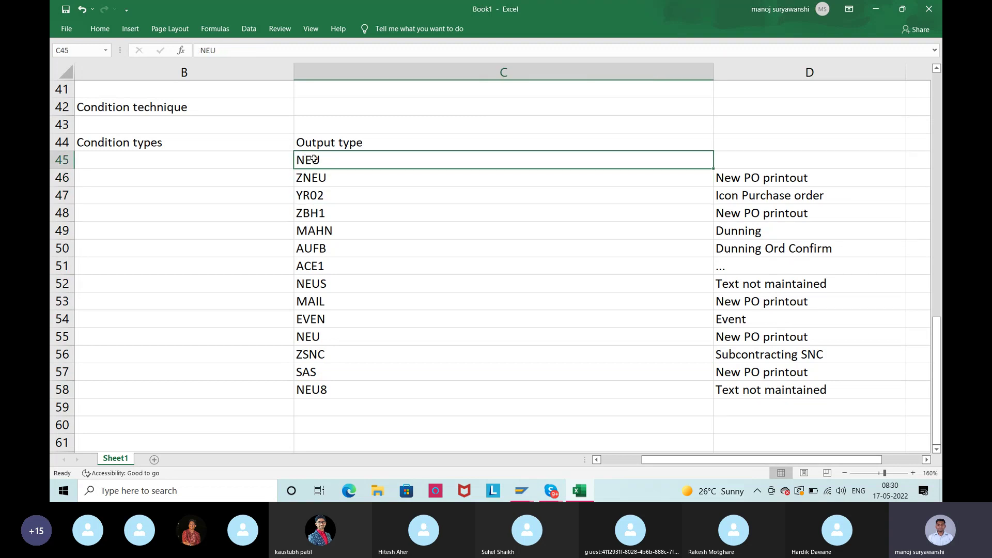
key(ctrl+c)
click(338, 172)
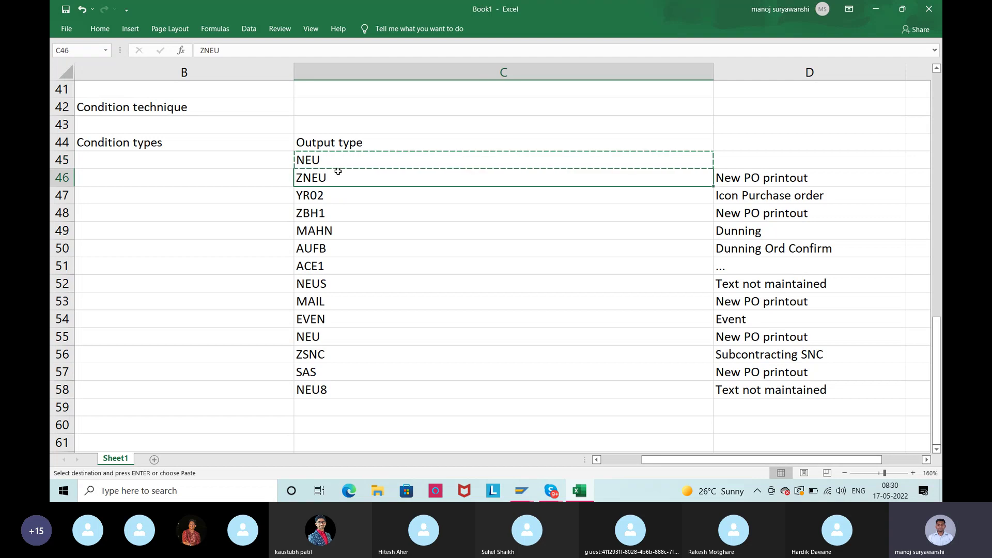
key(ctrl+v)
click(607, 327)
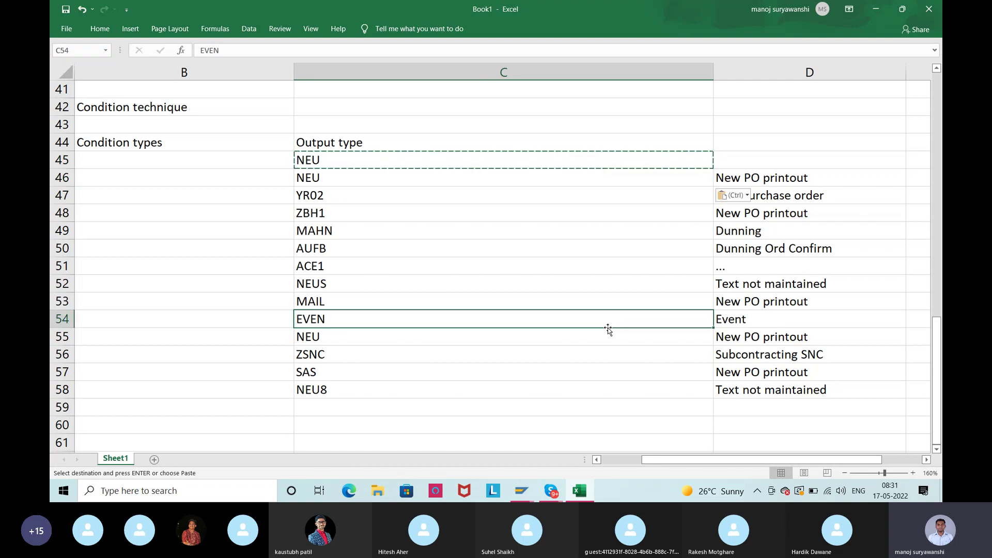
Examine the MAHN and AUFB output types with their dunning descriptions, and the NEU entry in C45
click(776, 232)
click(323, 233)
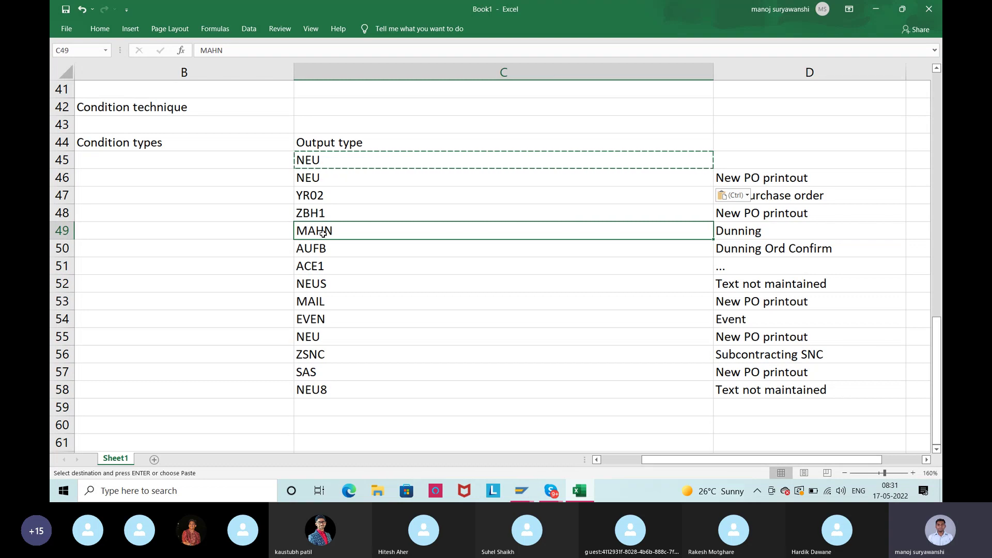
click(770, 253)
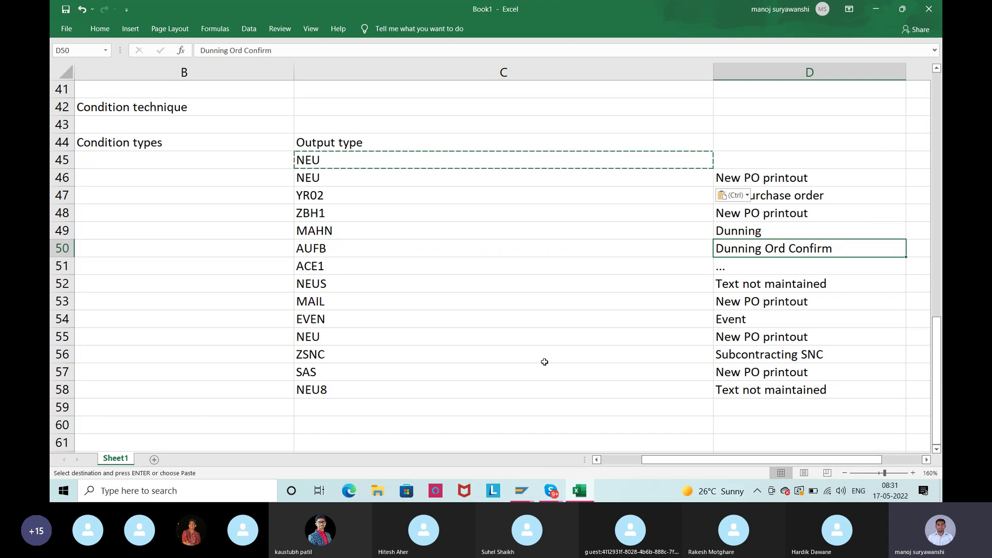
click(345, 251)
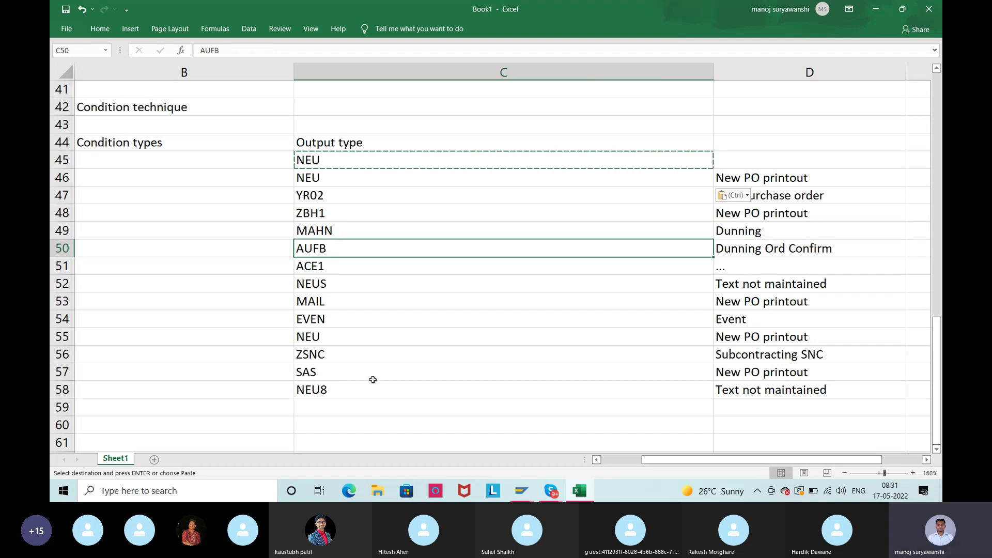
drag(358, 164, 414, 409)
click(384, 131)
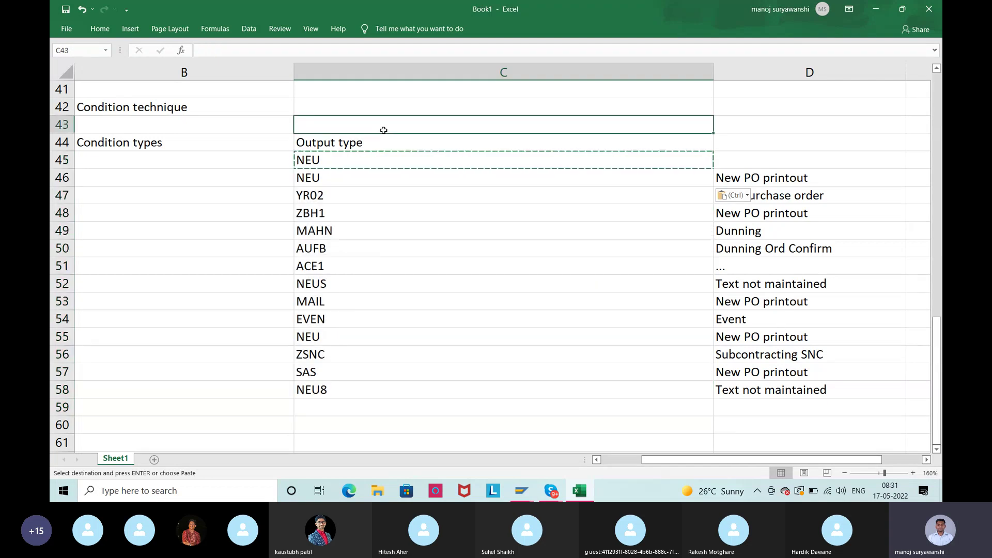
click(347, 161)
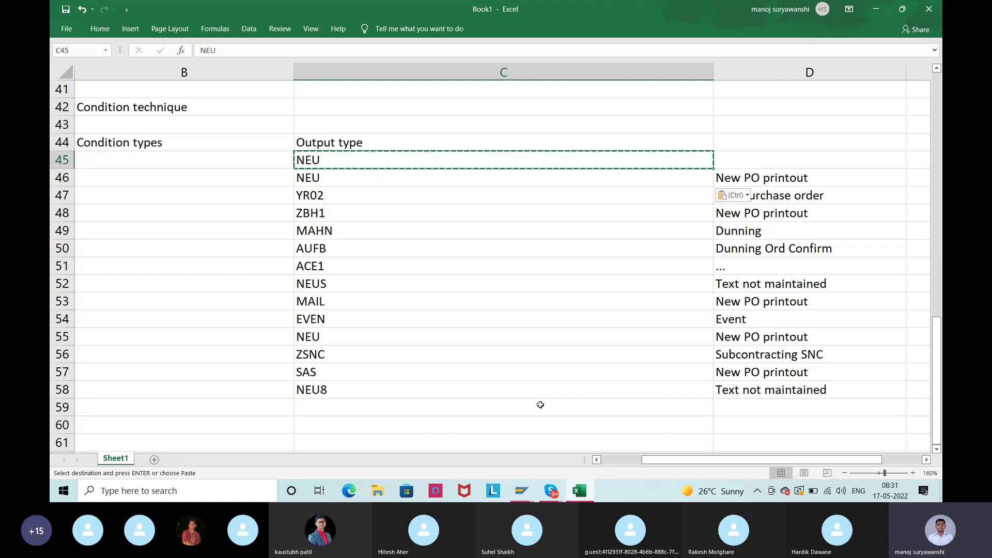
Enter the transaction code MN04 in cell D43, above the output type descriptions
scroll(540, 404, up, 2)
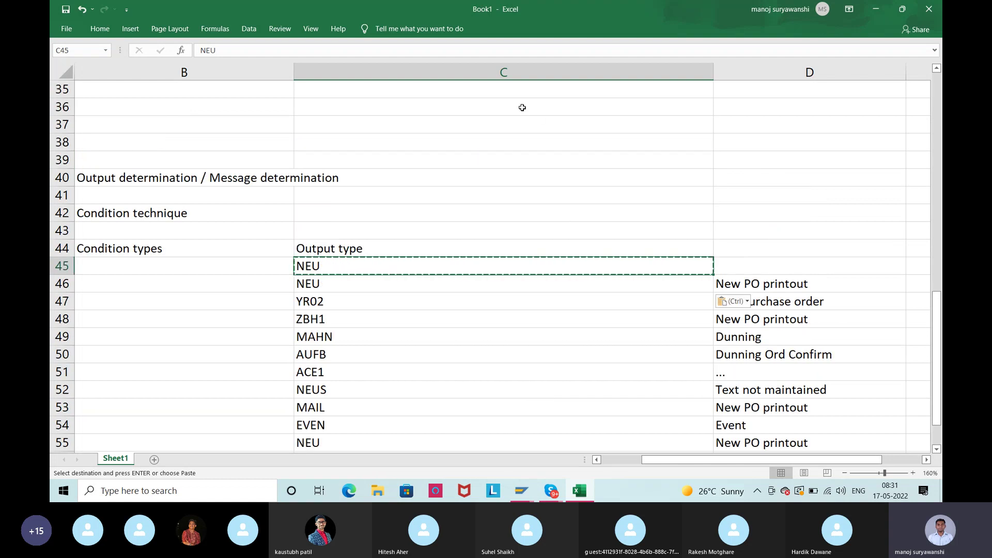
click(749, 234)
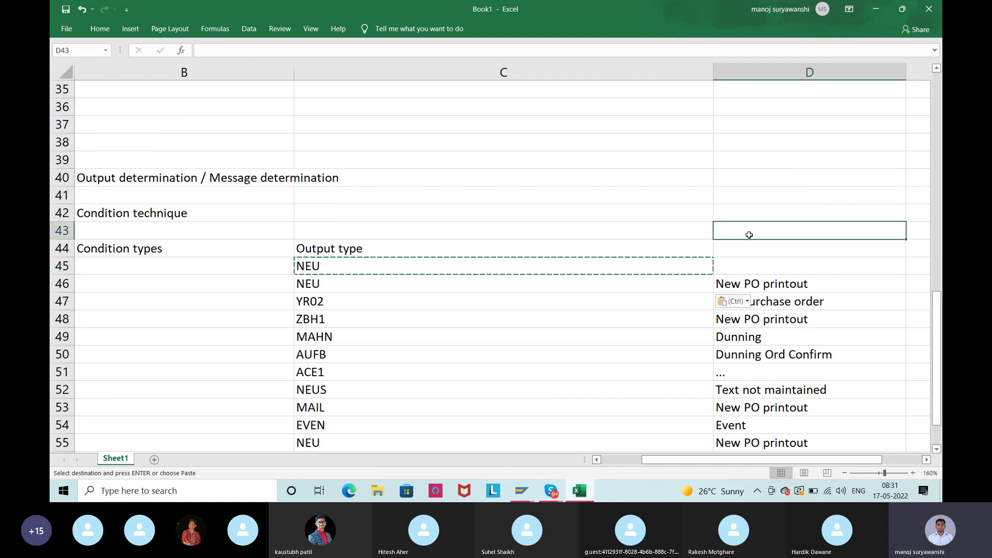
text(MN)4)
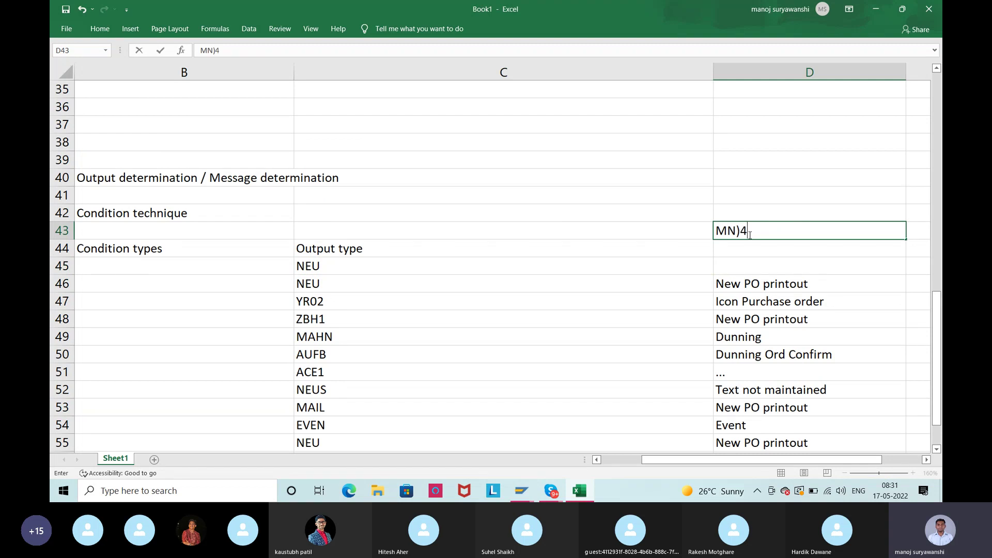
key(BackSpace)
key(BackSpace)
text(04)
key(Return)
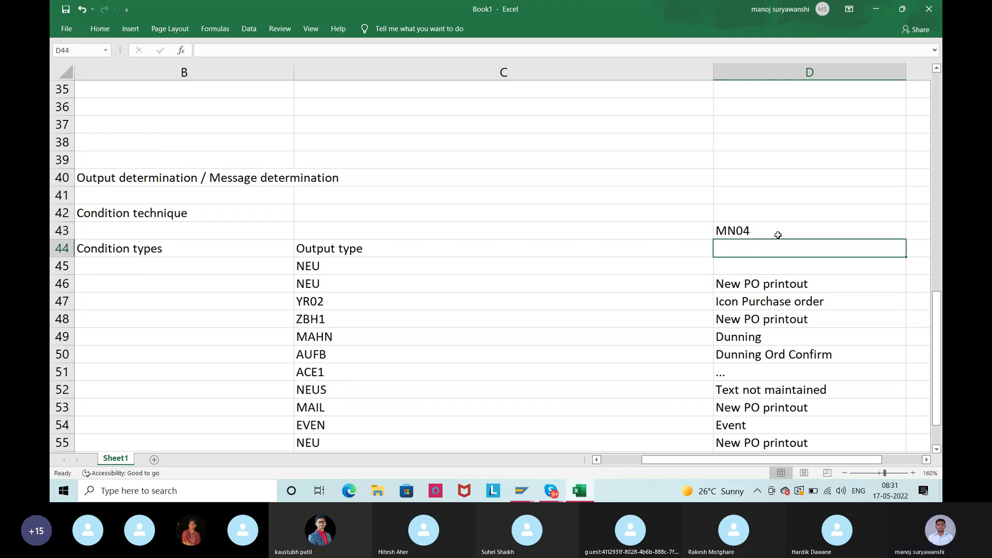
Extend the note in D43 to read "MN04- to maintain condition record"
click(795, 229)
double_click(796, 229)
text(- to maint)
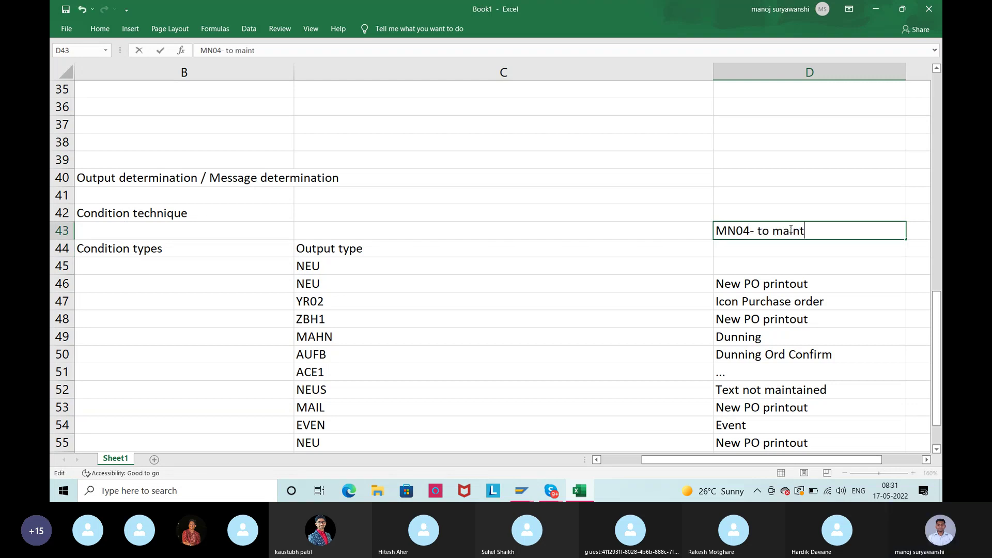
text(ain condition record)
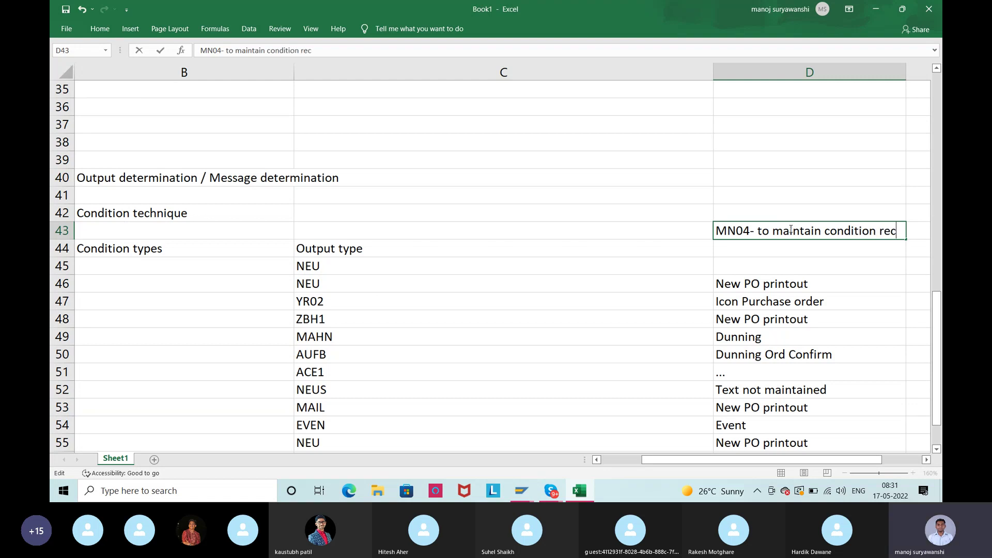
key(Return)
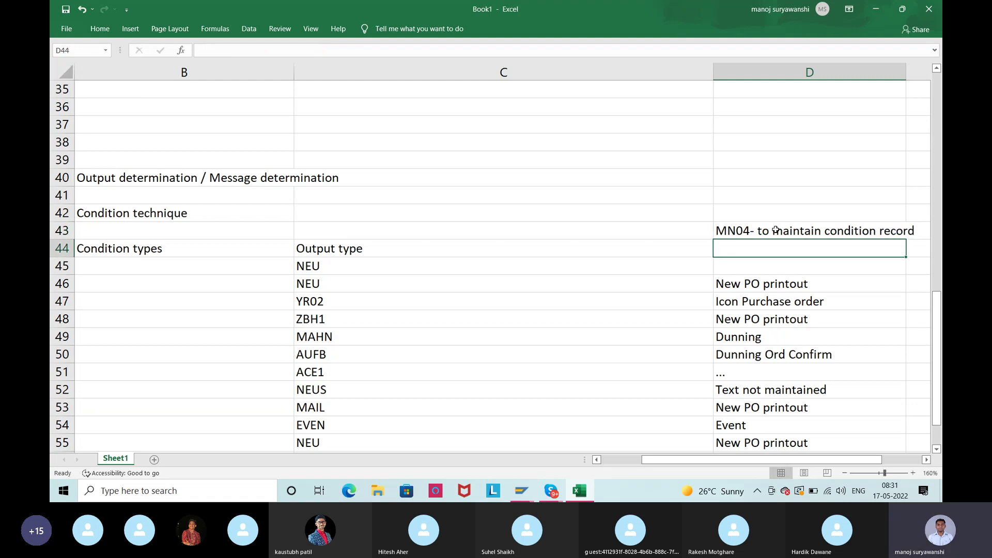
click(774, 230)
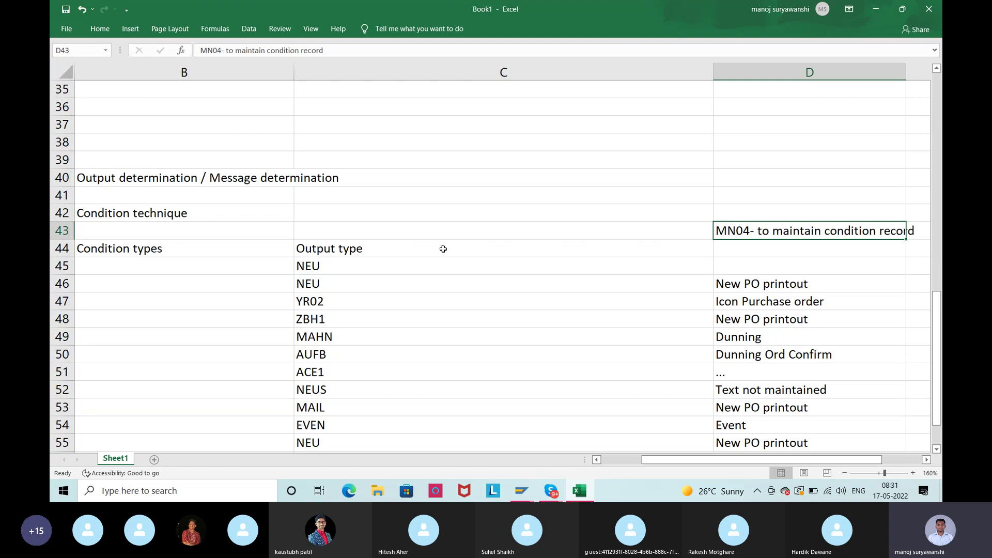
Review the output type list in column C again, focusing on the NEU entry in C45
click(388, 265)
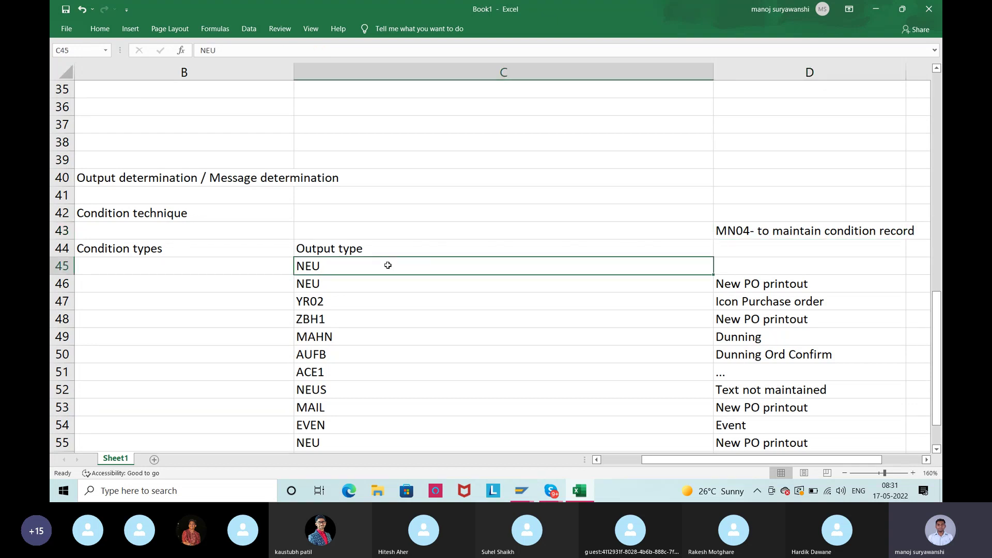
click(485, 164)
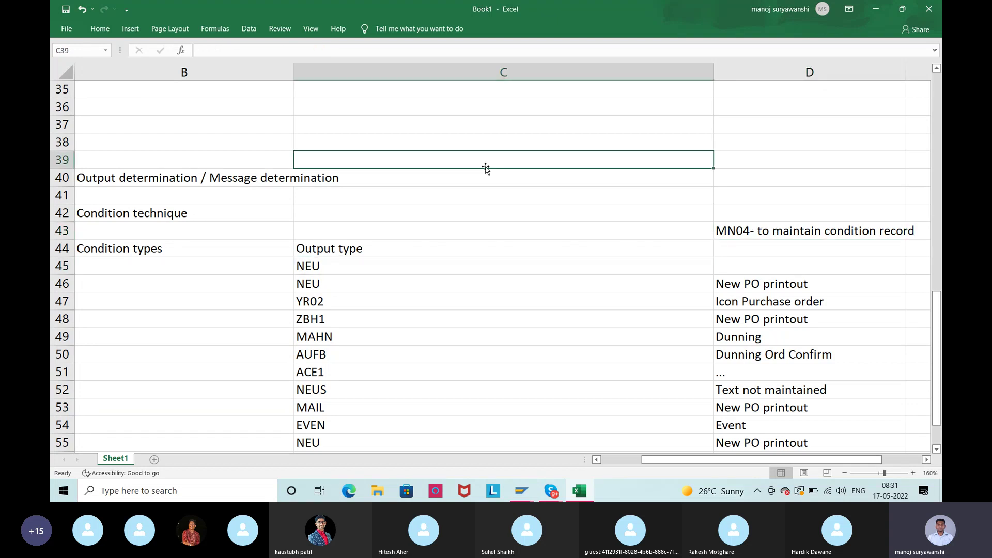
click(488, 178)
click(491, 197)
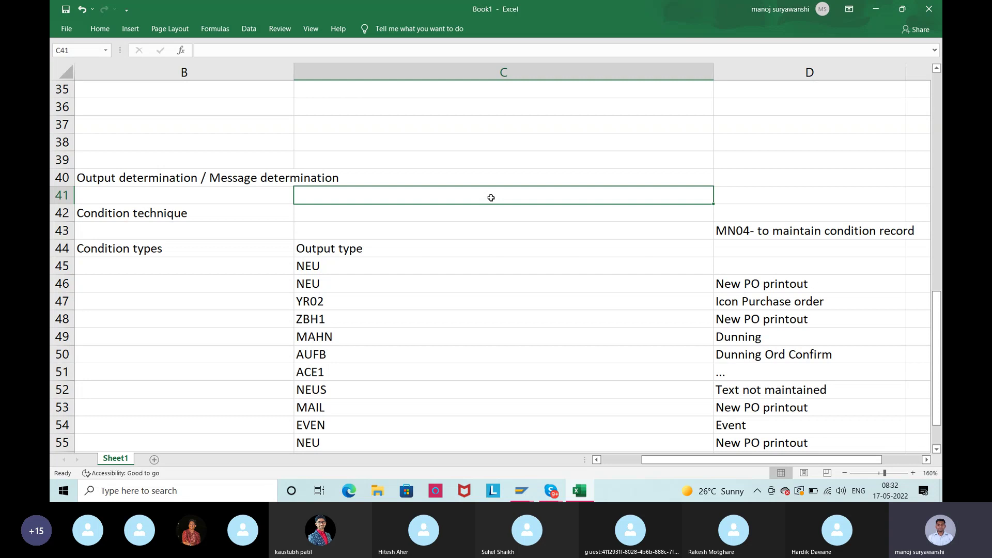
drag(339, 273, 360, 453)
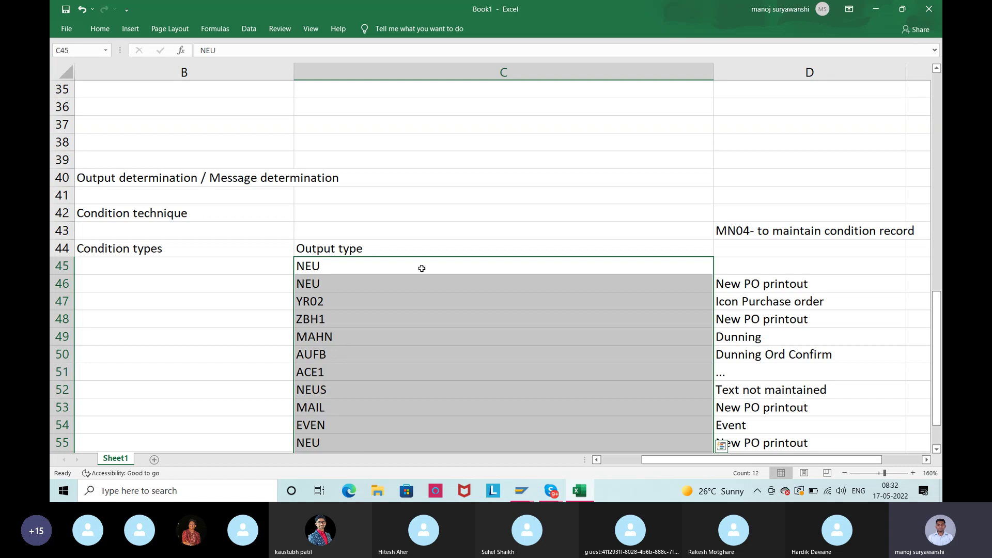
drag(395, 271, 398, 294)
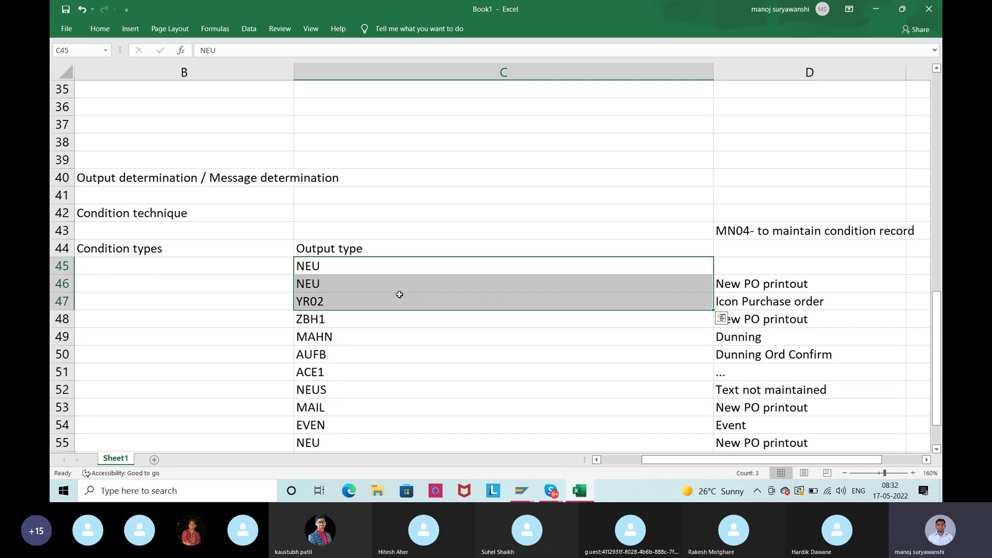
click(374, 267)
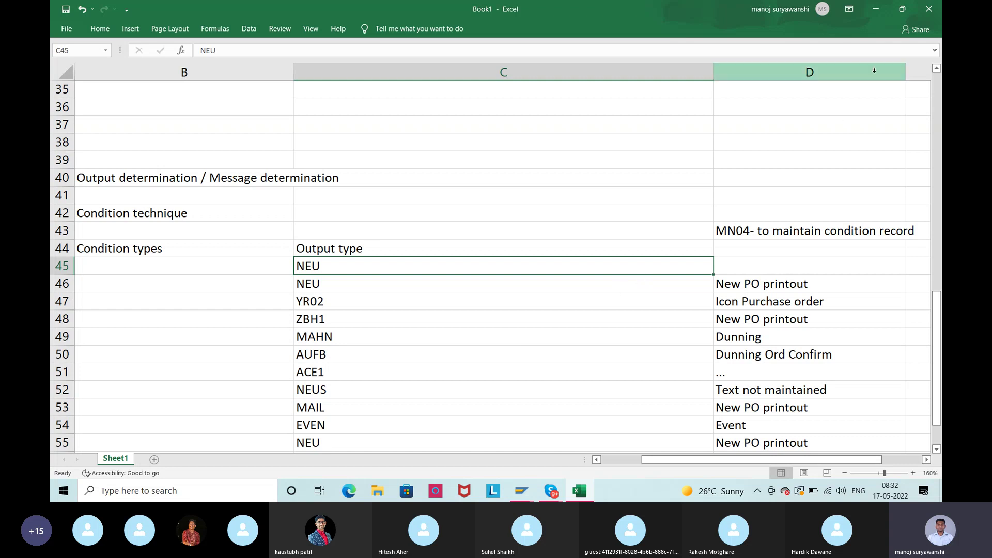
Switch to the SAP purchase order output screen, examine the allowed output types for the NEU line, and close the list
click(885, 16)
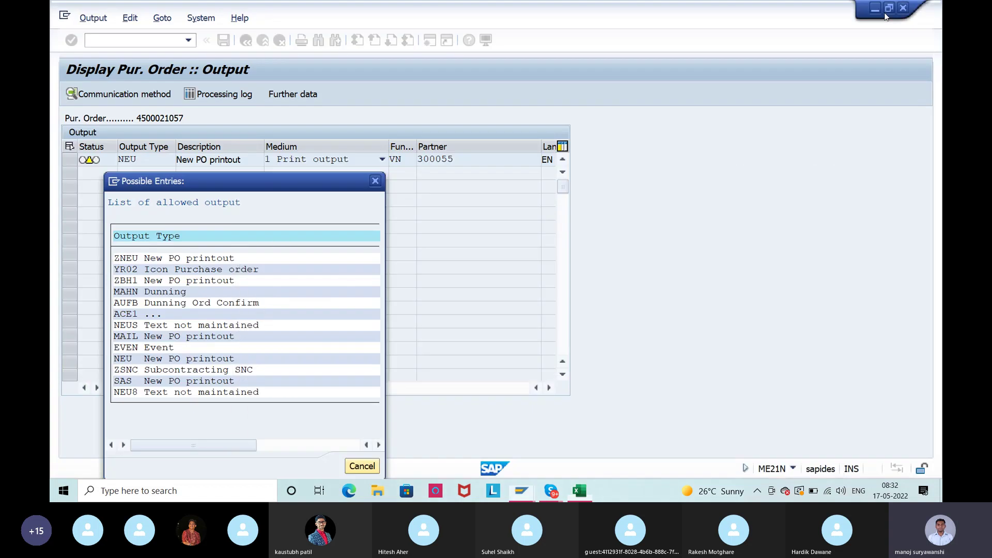
click(375, 181)
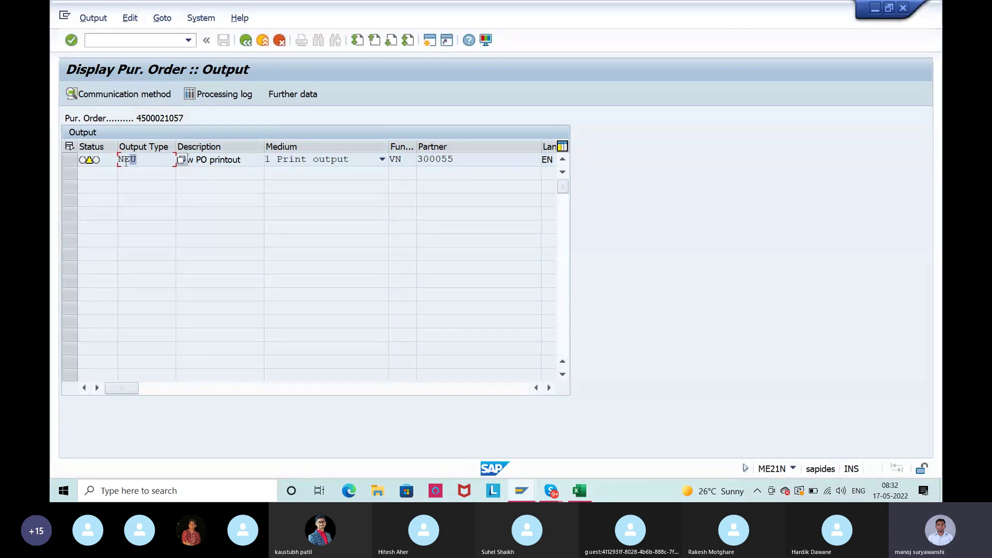
mouse_move(113, 166)
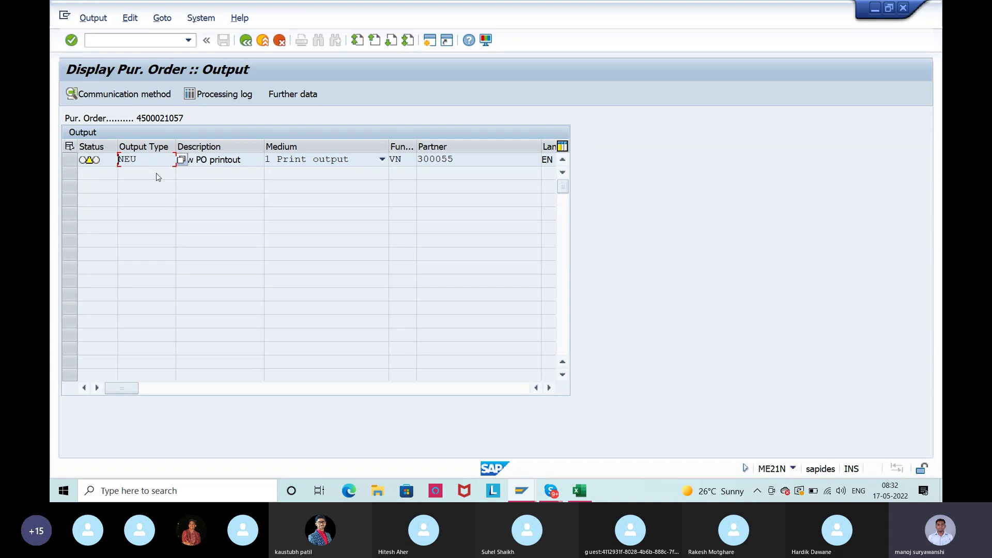
click(181, 160)
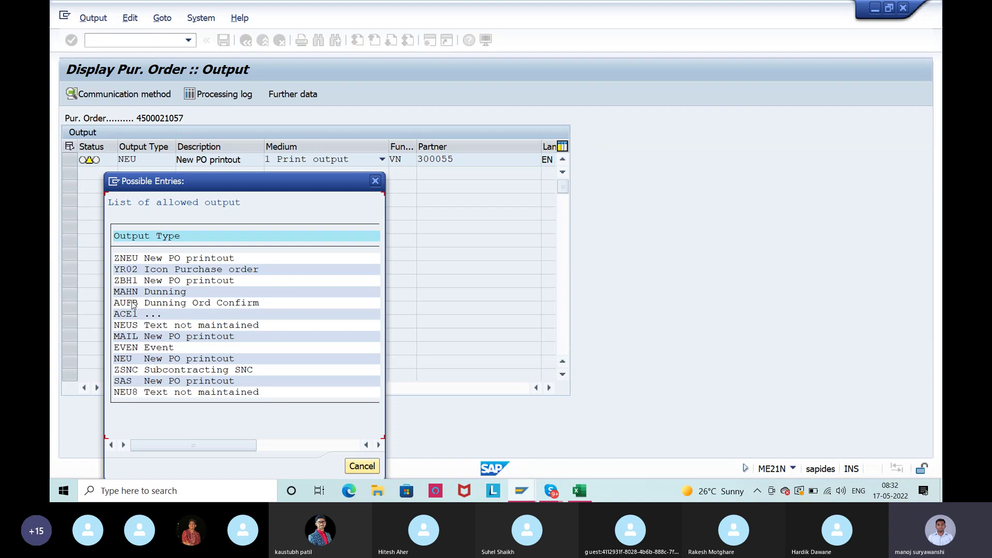
click(119, 259)
drag(133, 253, 142, 271)
click(141, 270)
click(375, 181)
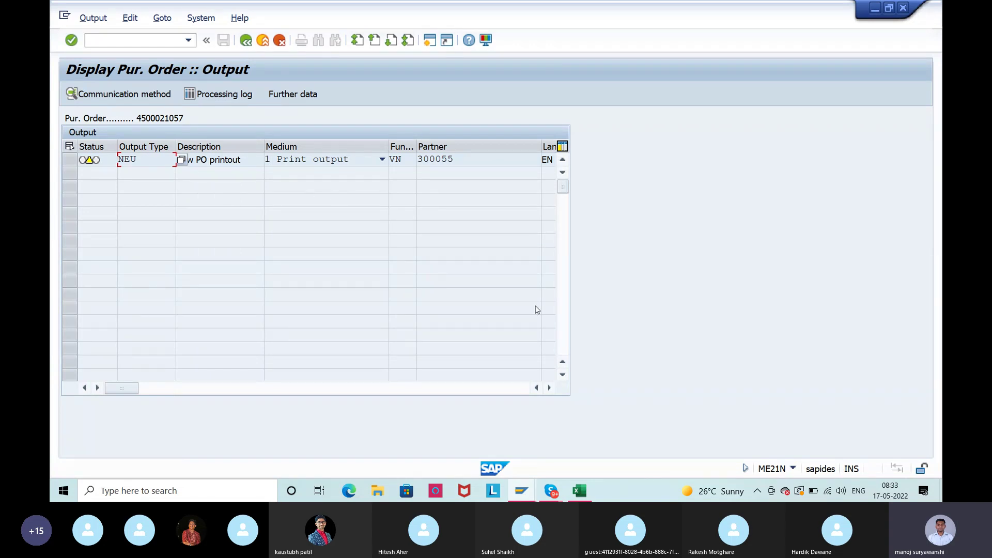
Close the SAP session showing the new pricing schema entries and switch to the Condition Types details session
click(521, 491)
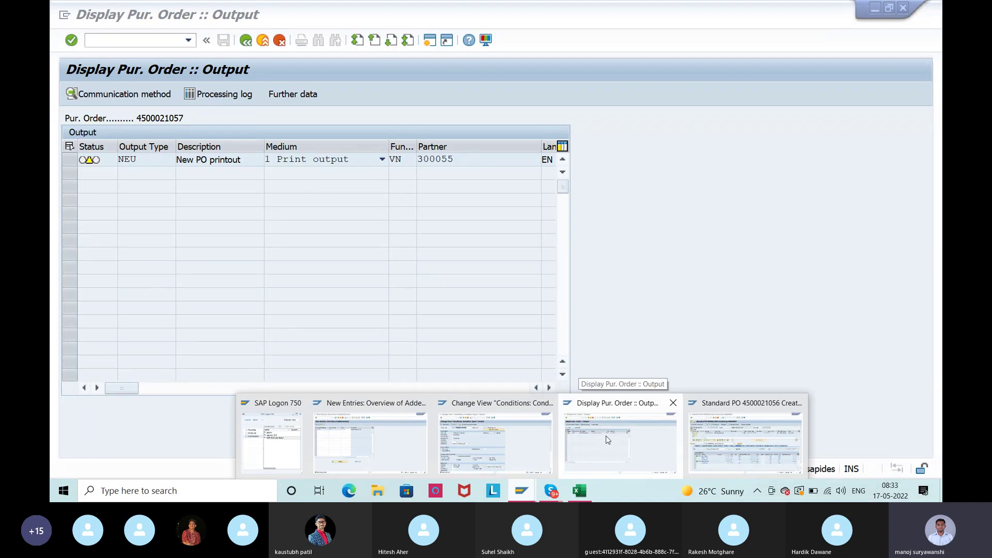
mouse_move(417, 413)
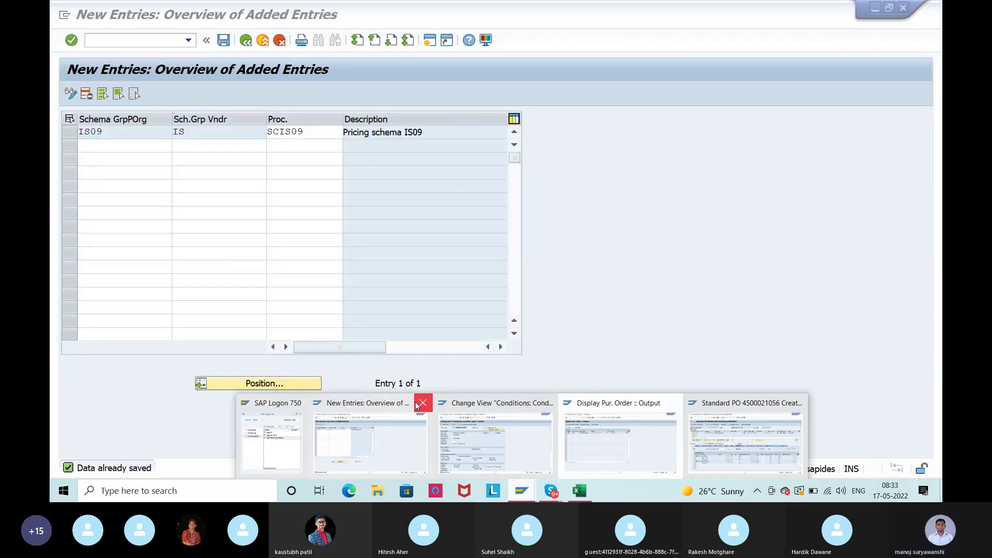
click(421, 402)
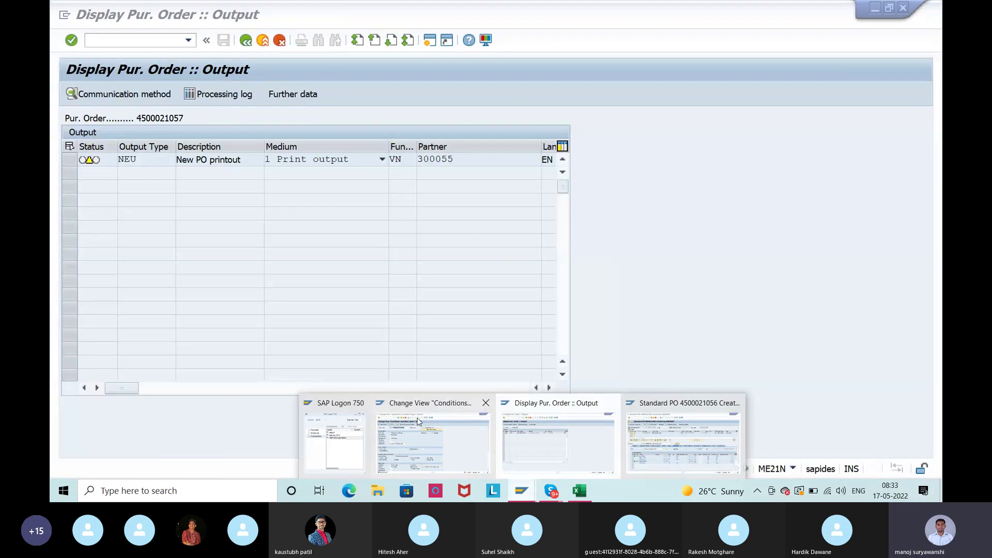
click(446, 407)
Return to the SAP Easy Access screen and open the SAP Reference IMG through transaction SPRO
click(246, 42)
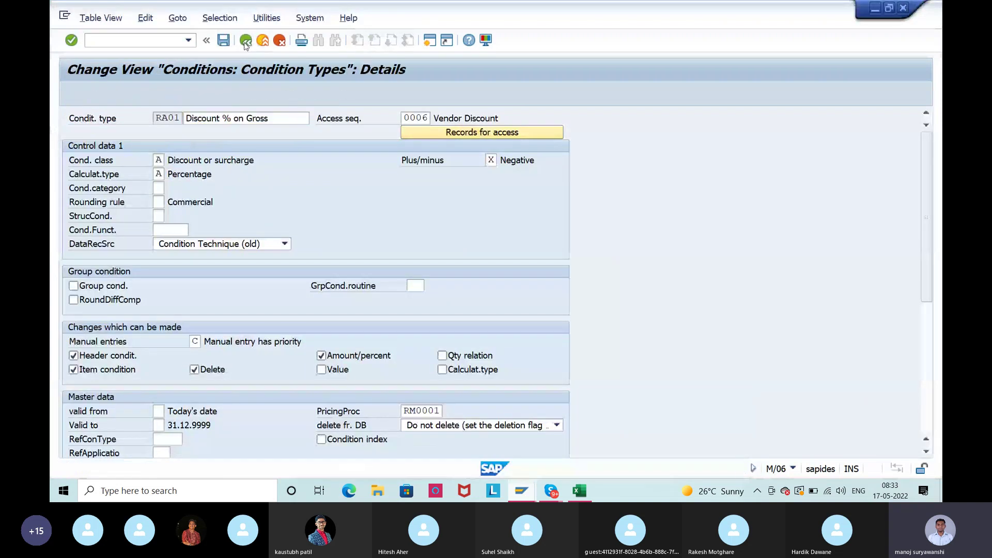
click(246, 42)
text(sp)
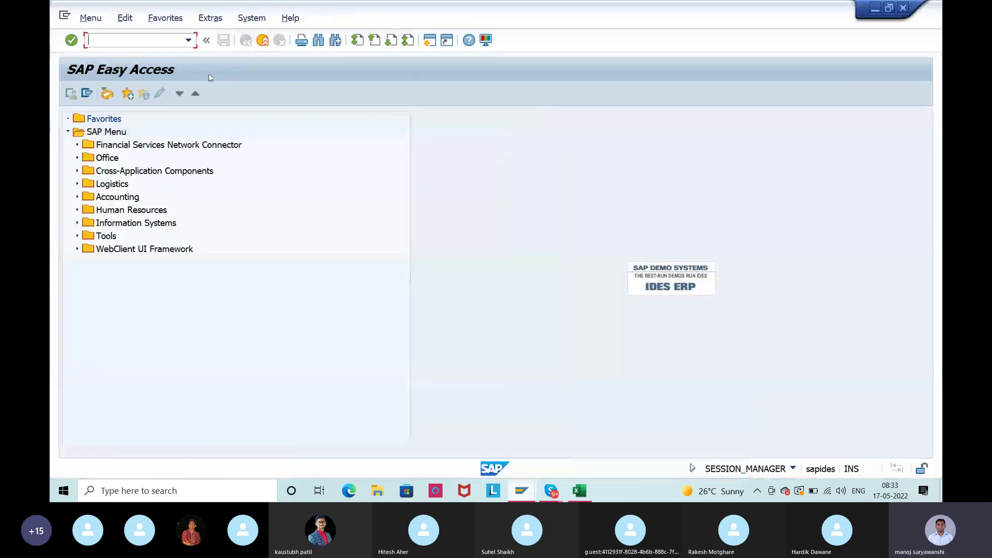
text(ro)
key(Return)
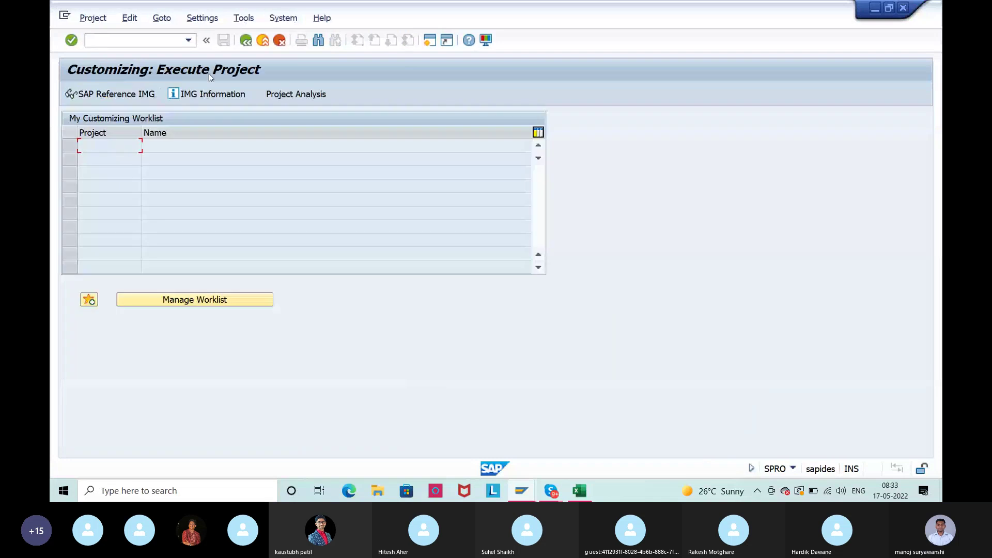
click(116, 99)
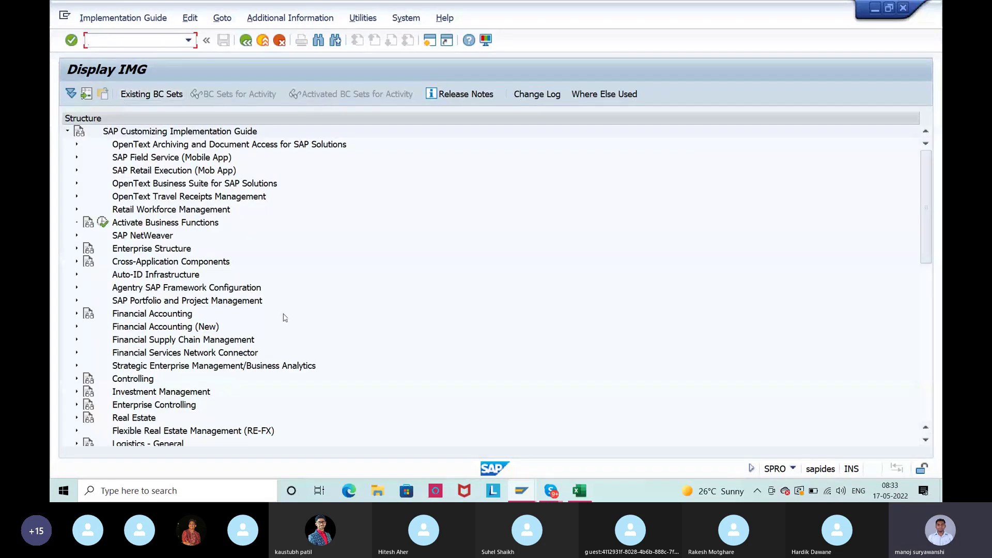
scroll(285, 318, down, 4)
scroll(285, 317, down, 4)
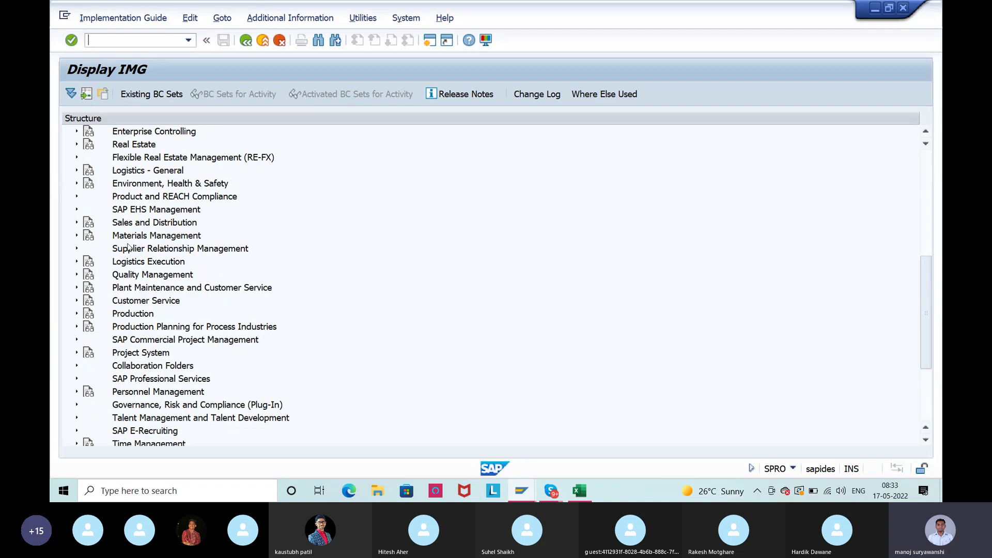
click(77, 170)
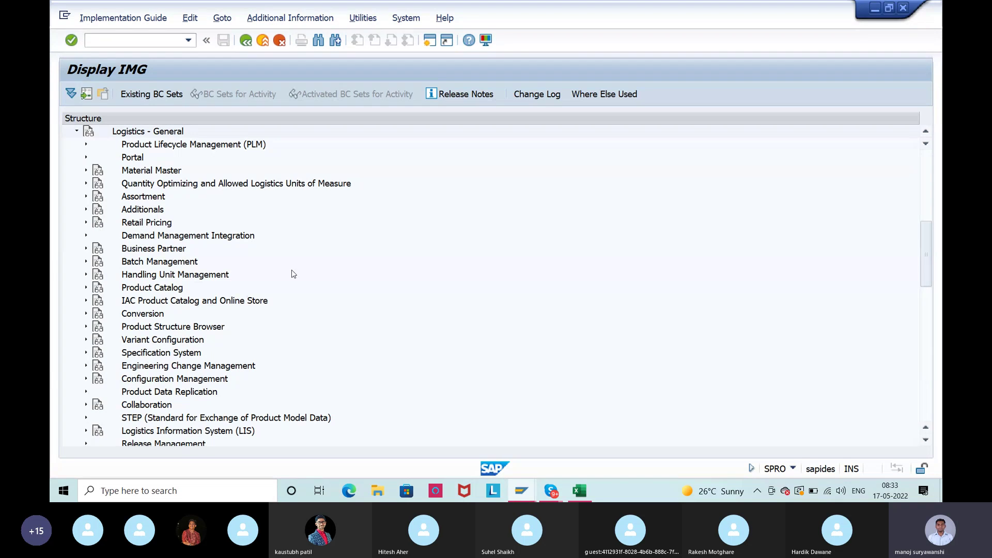
scroll(292, 273, up, 1)
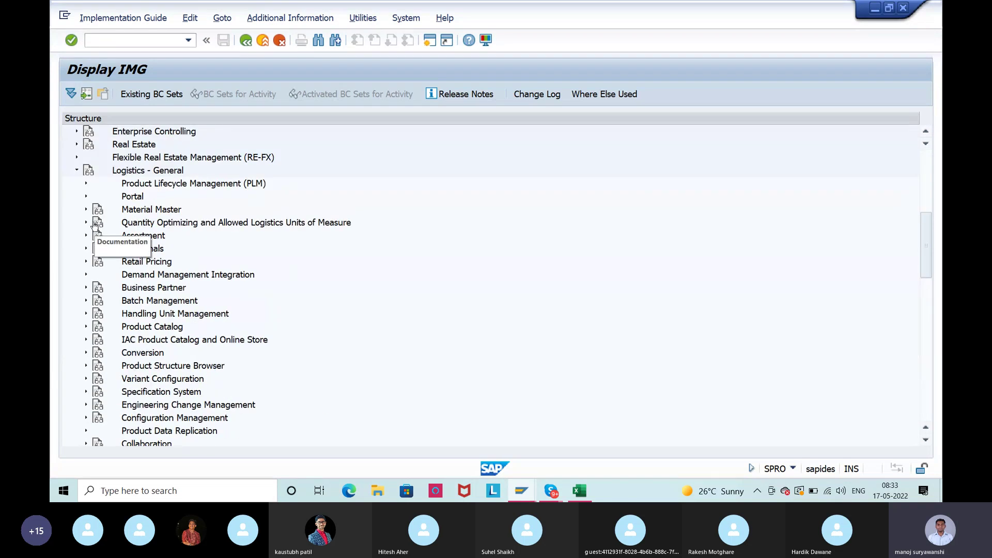
click(74, 172)
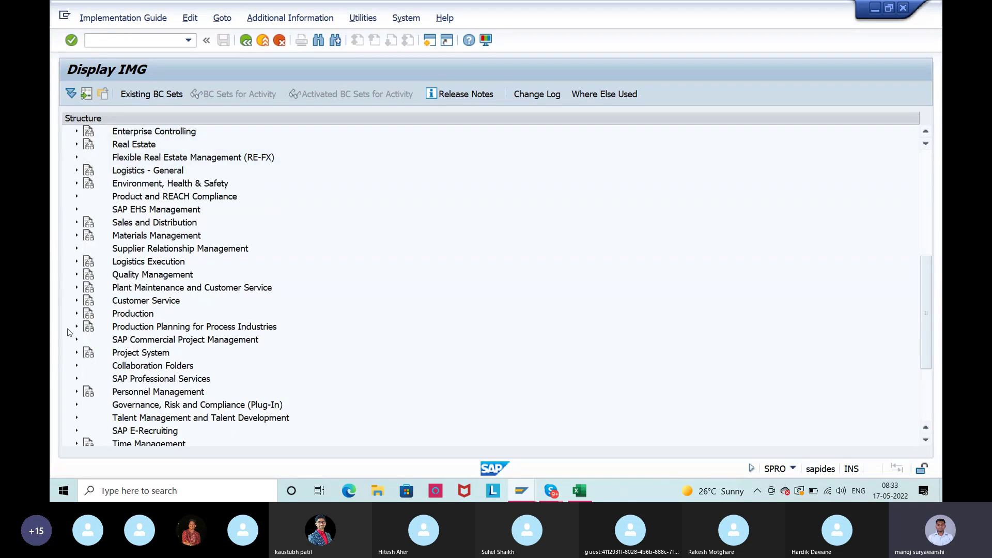
Expand the IMG structure through Materials Management, Purchasing and Messages down to the contents of Output Control
click(77, 235)
click(85, 274)
scroll(330, 299, down, 8)
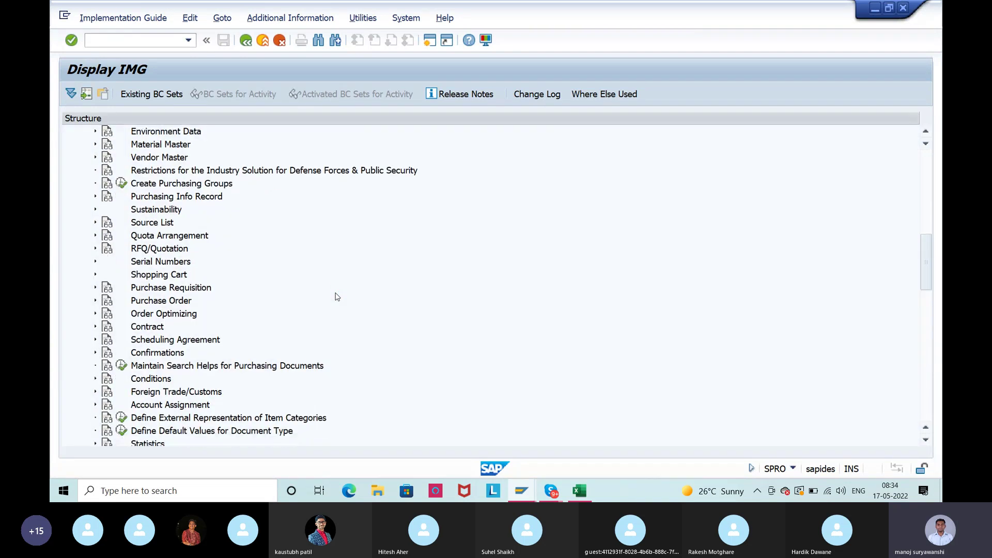
scroll(337, 297, down, 1)
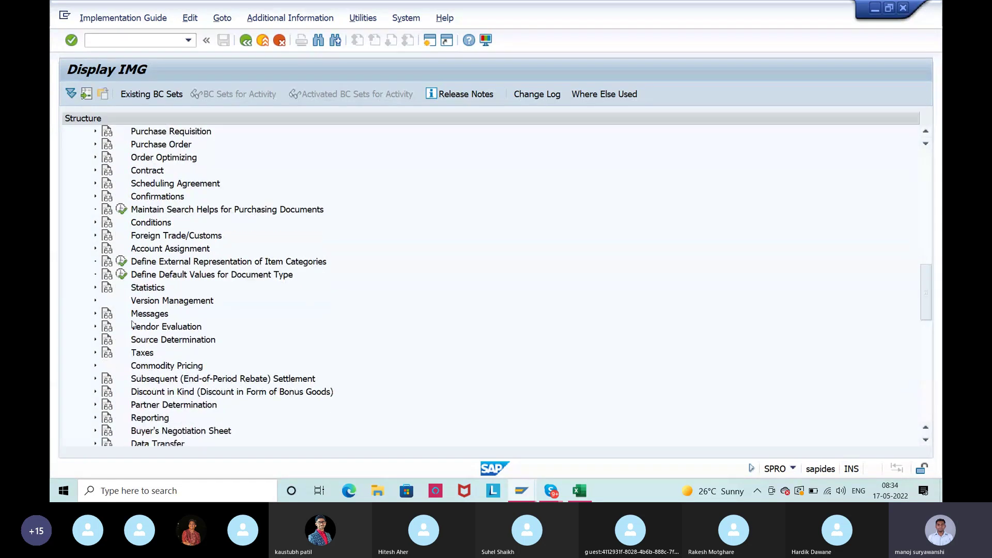
click(95, 314)
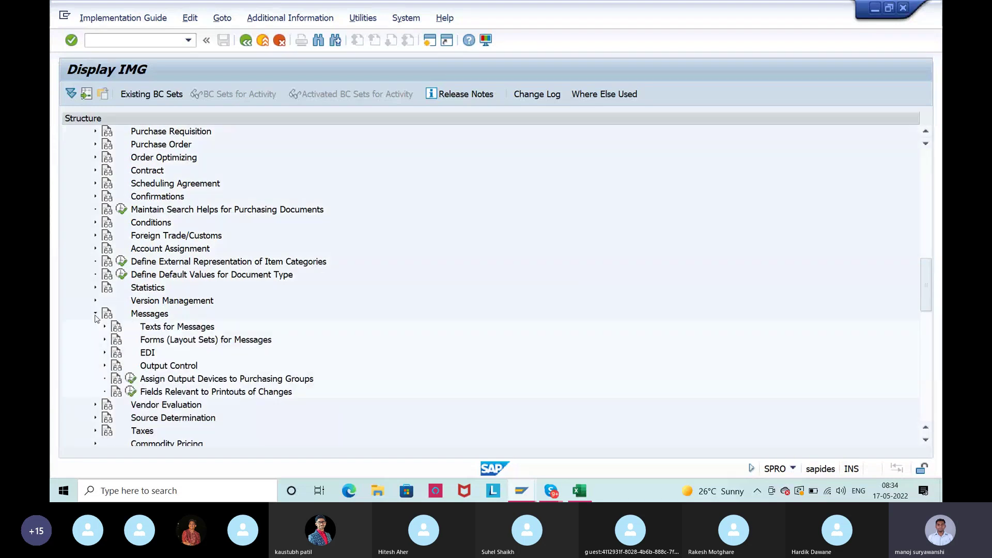
scroll(467, 329, down, 2)
scroll(466, 329, down, 1)
click(167, 251)
click(104, 249)
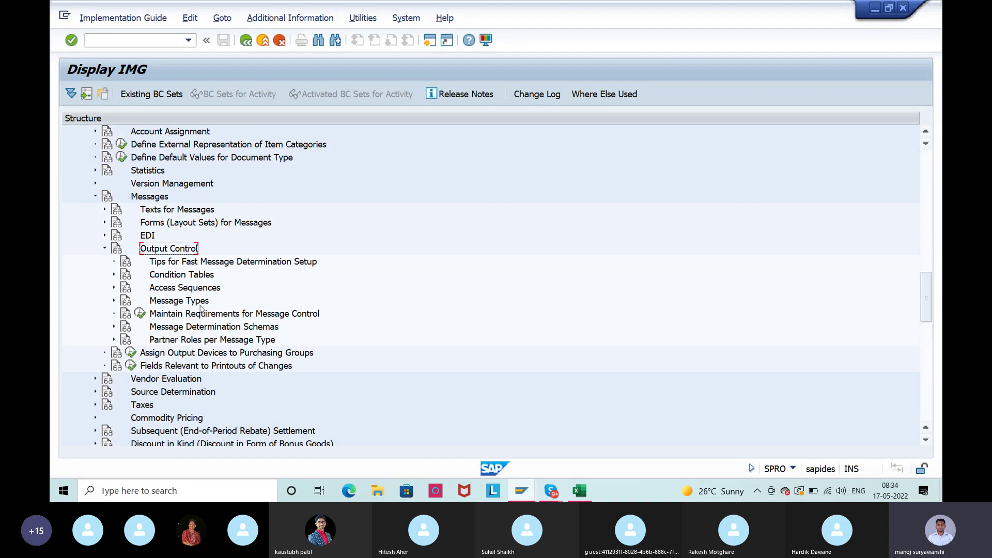
Point out Condition Tables and Access Sequences under Output Control, and expand Message Types
click(167, 277)
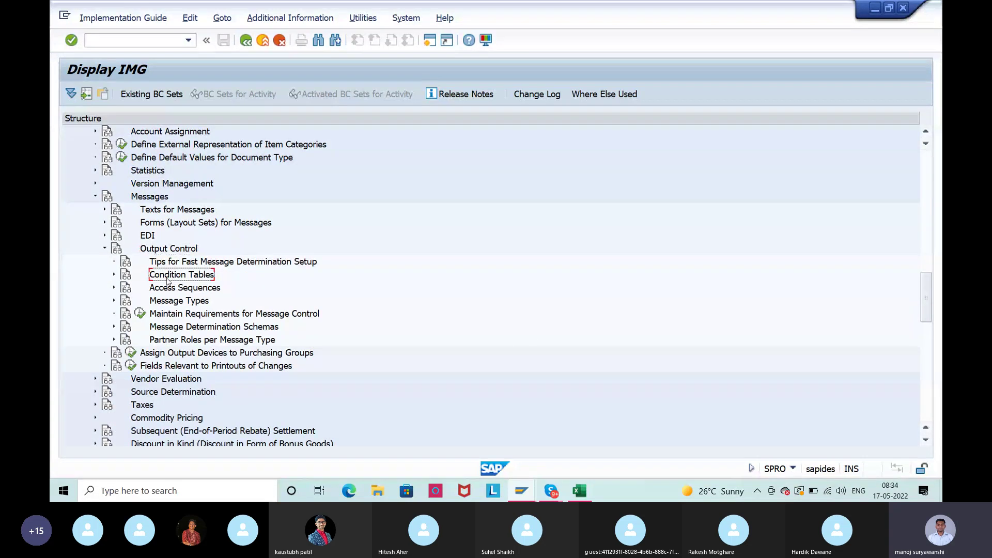
click(179, 287)
click(174, 302)
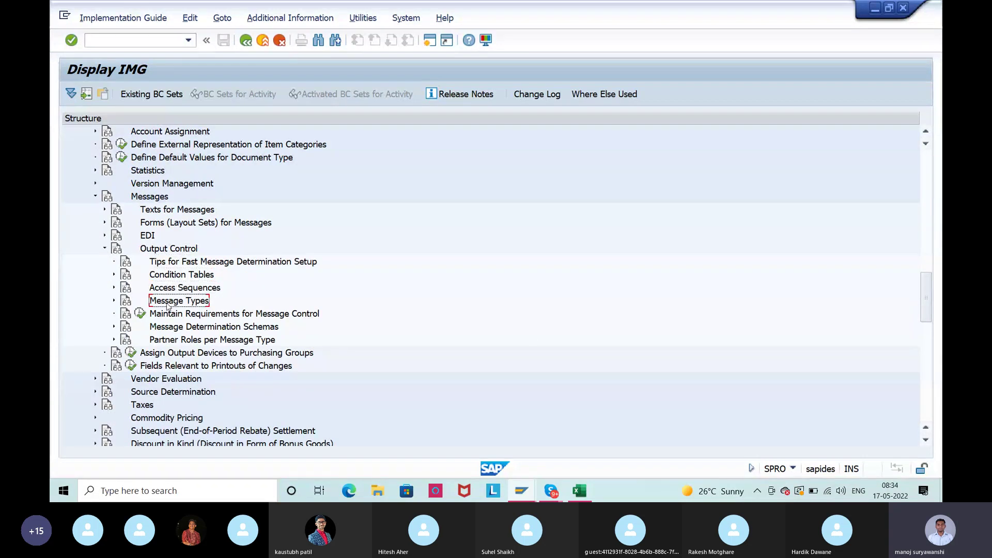
click(114, 301)
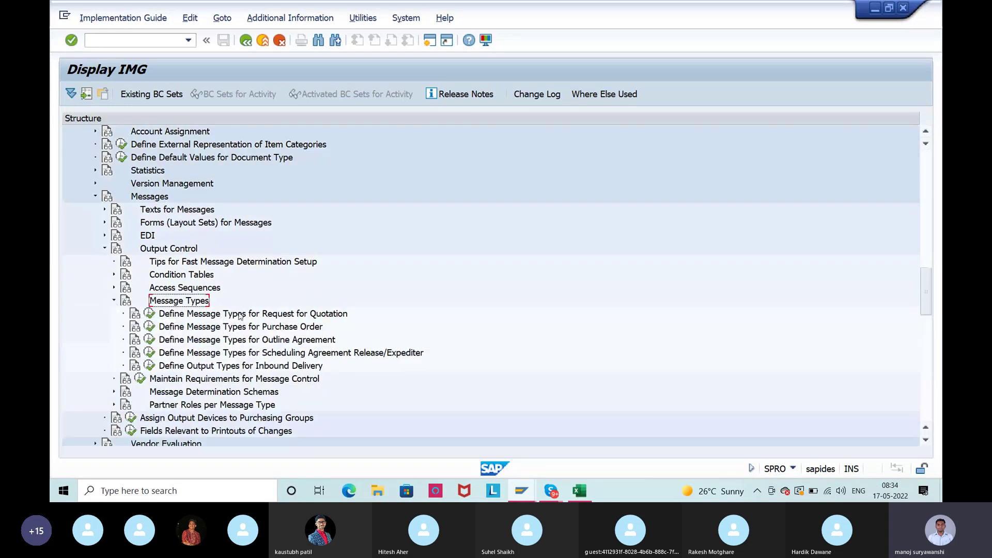
Open the Maintain Message Types for PO activity from Define Message Types for Purchase Order
click(207, 325)
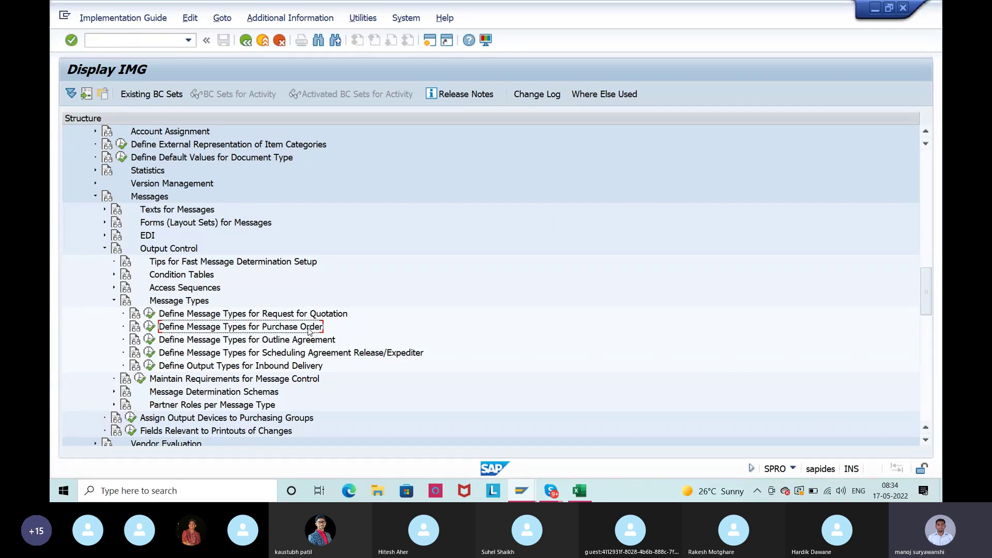
click(298, 341)
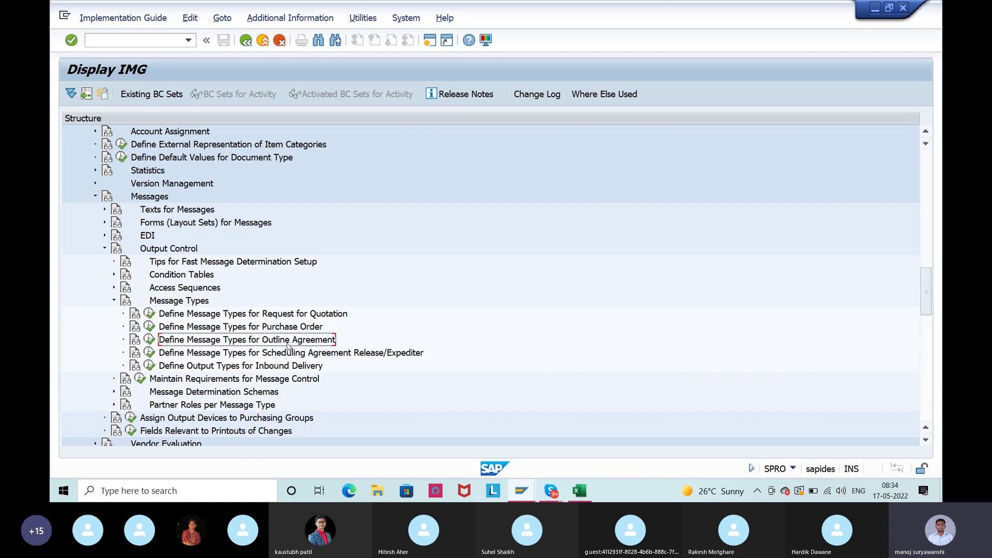
click(282, 353)
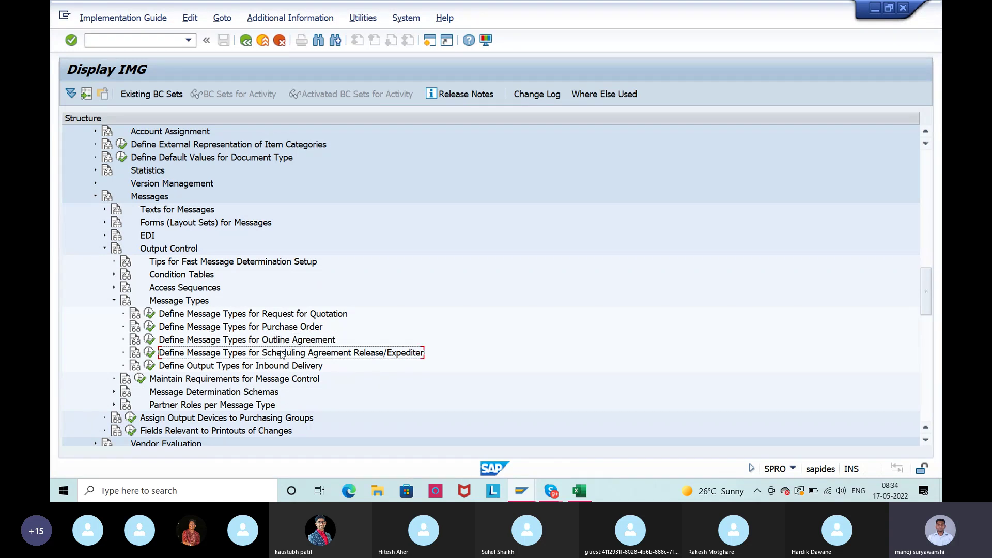
click(215, 329)
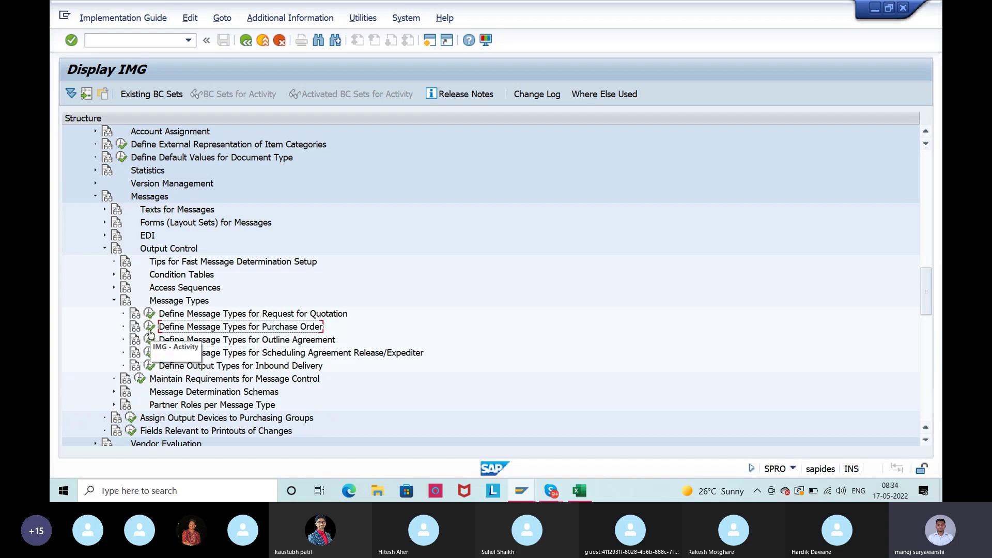
click(150, 331)
drag(159, 168, 284, 168)
click(286, 168)
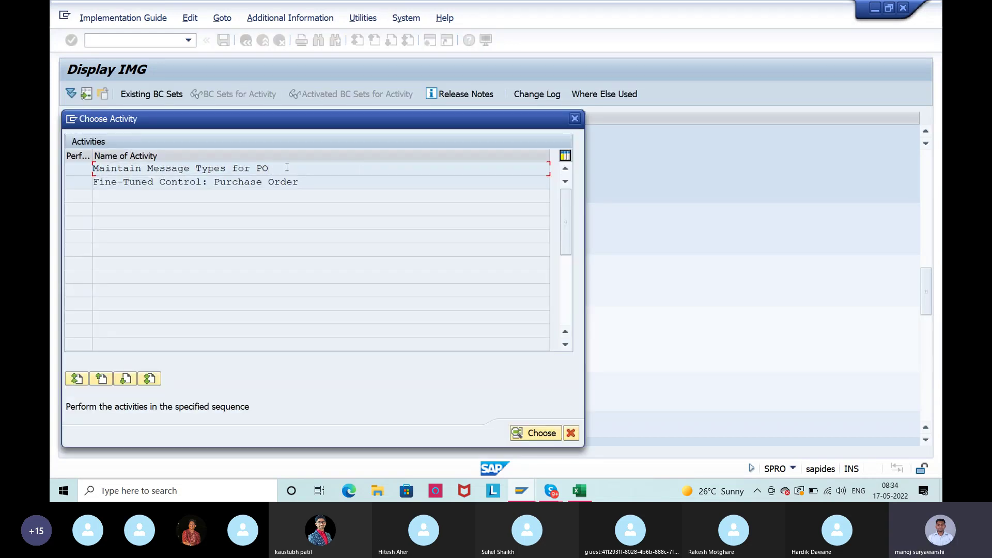
double_click(287, 168)
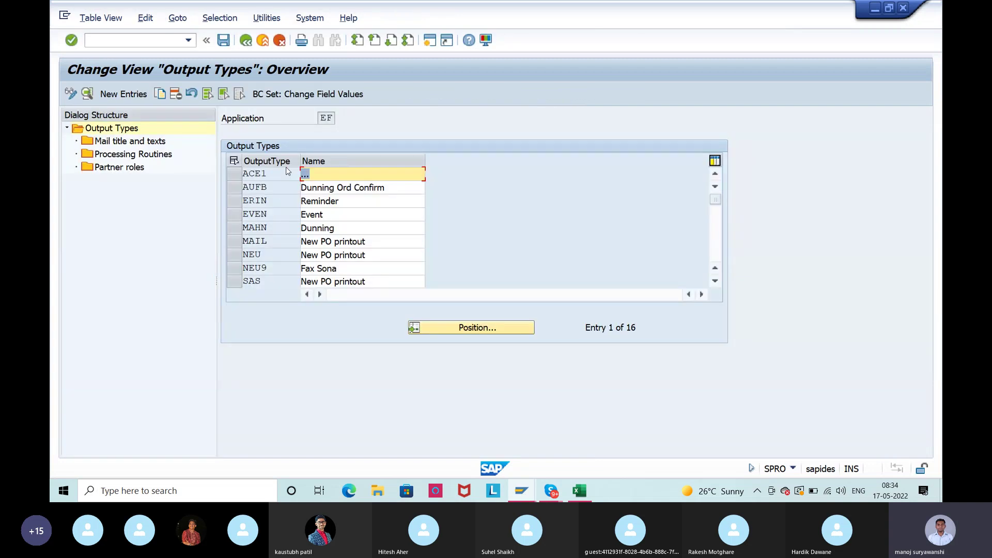
Examine the full list of purchase order output types and their names in the overview
click(261, 174)
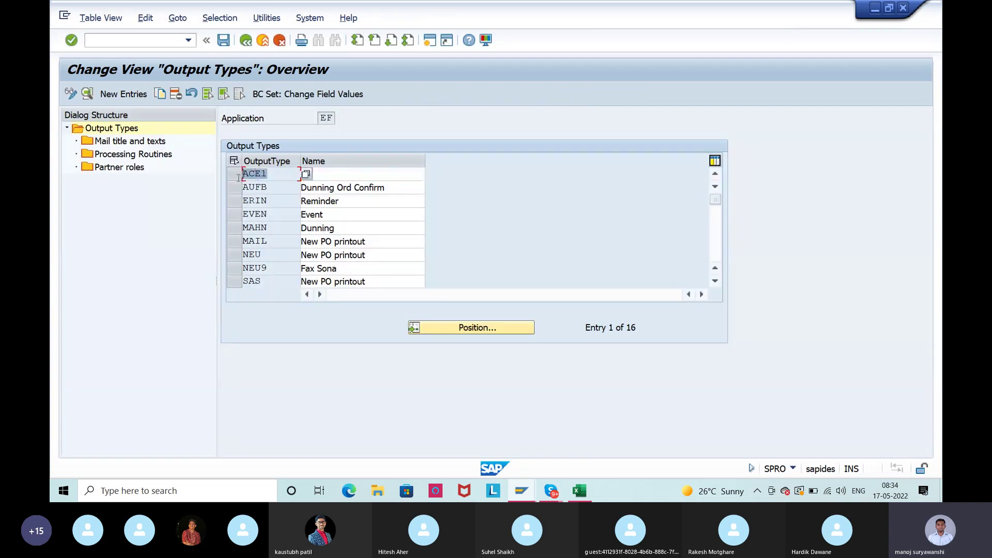
click(252, 200)
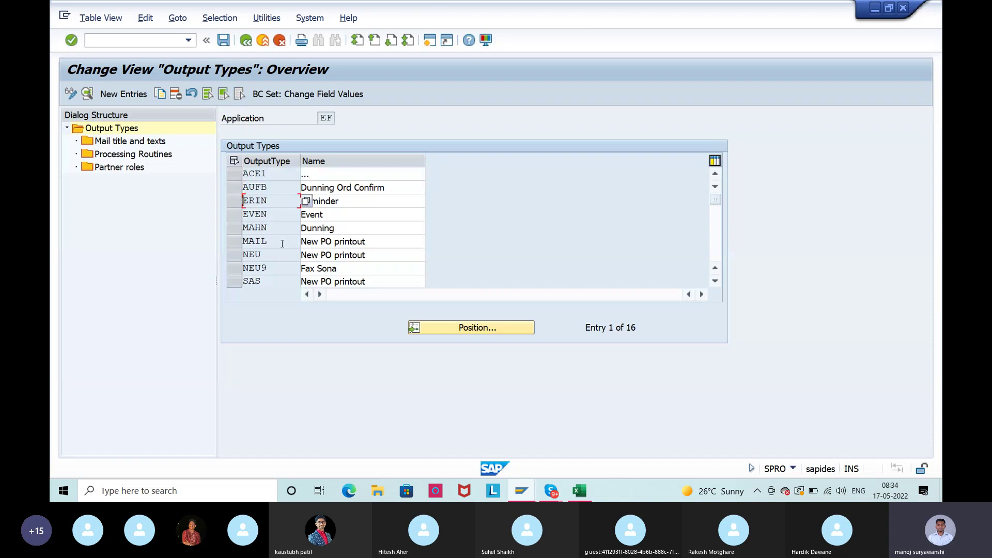
scroll(282, 244, down, 1)
scroll(283, 244, down, 1)
scroll(284, 245, down, 1)
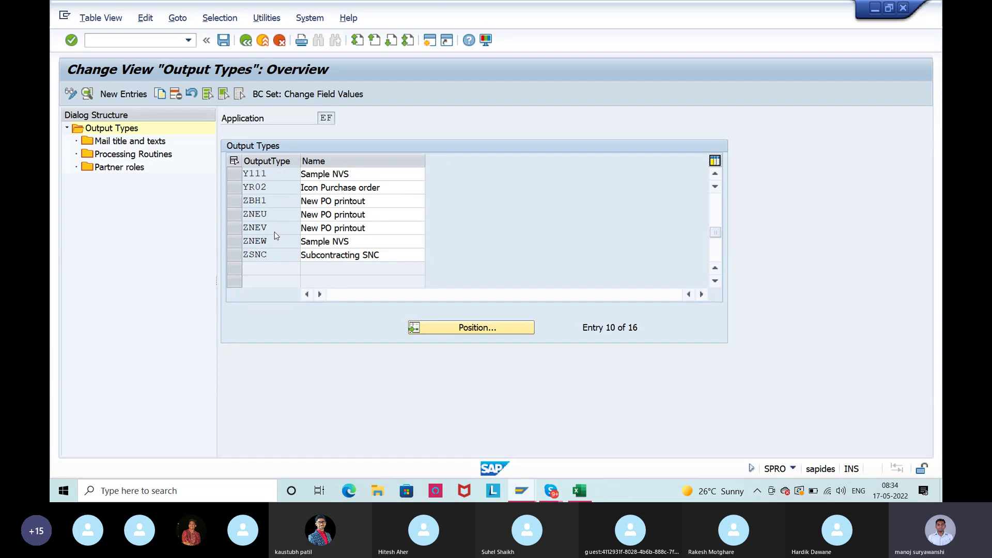
scroll(275, 232, up, 1)
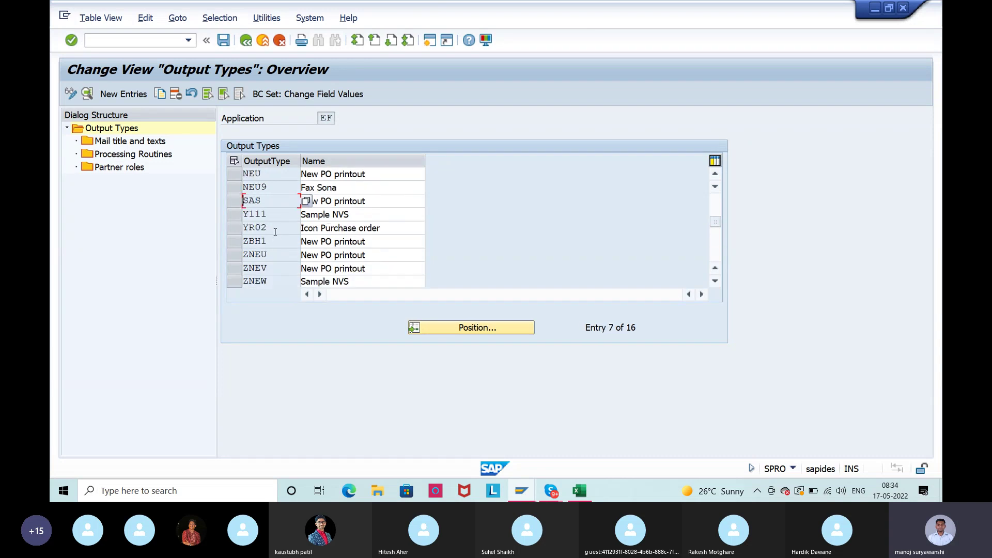
scroll(275, 232, up, 2)
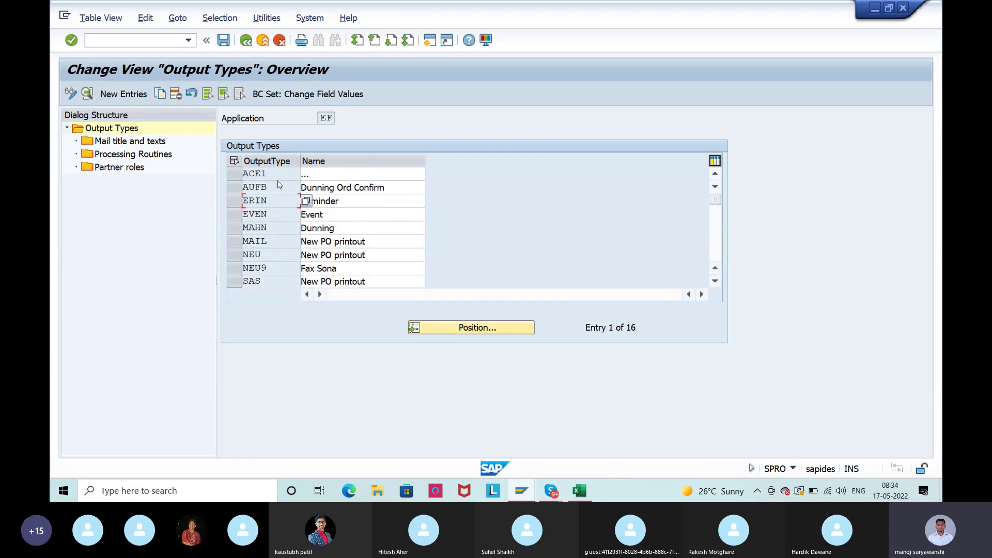
scroll(277, 182, down, 1)
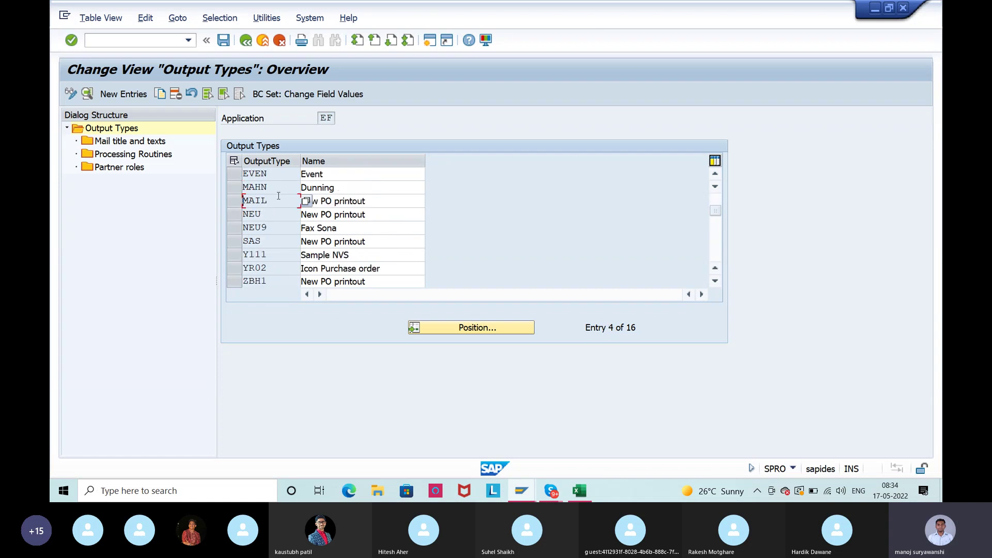
Start a copy of the NEU output type and set the copy's output type to YNEU
click(381, 213)
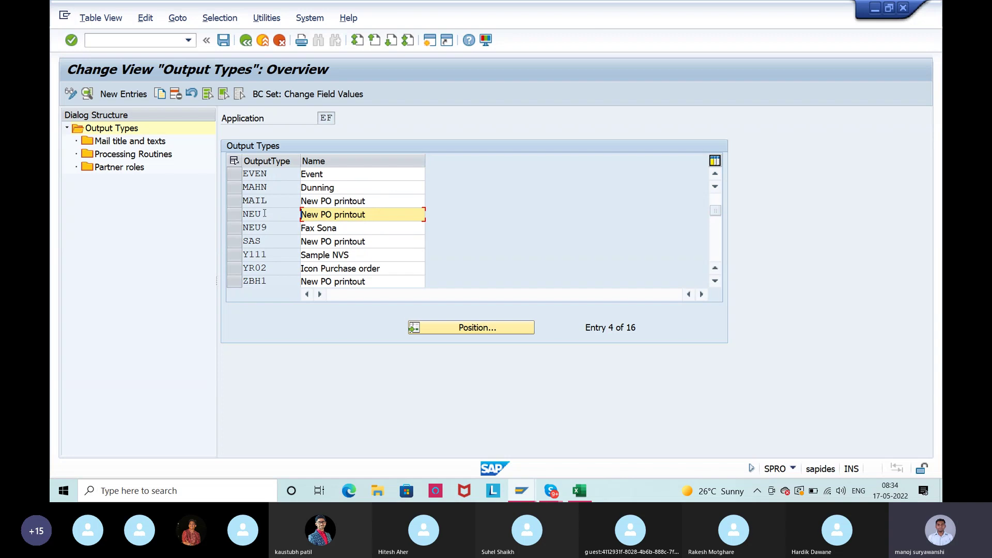
click(234, 219)
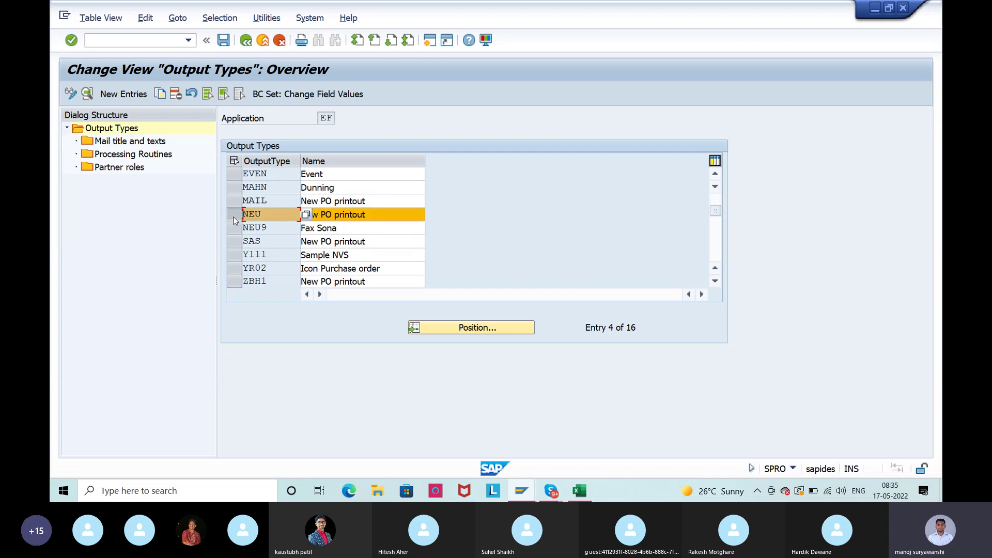
click(161, 95)
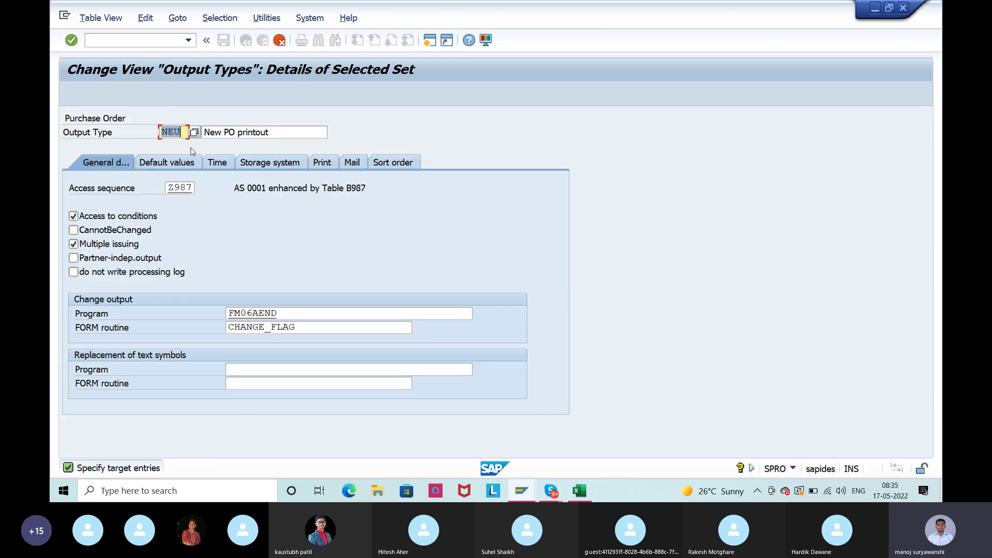
text(Y)
key(Down)
key(Down)
key(Down)
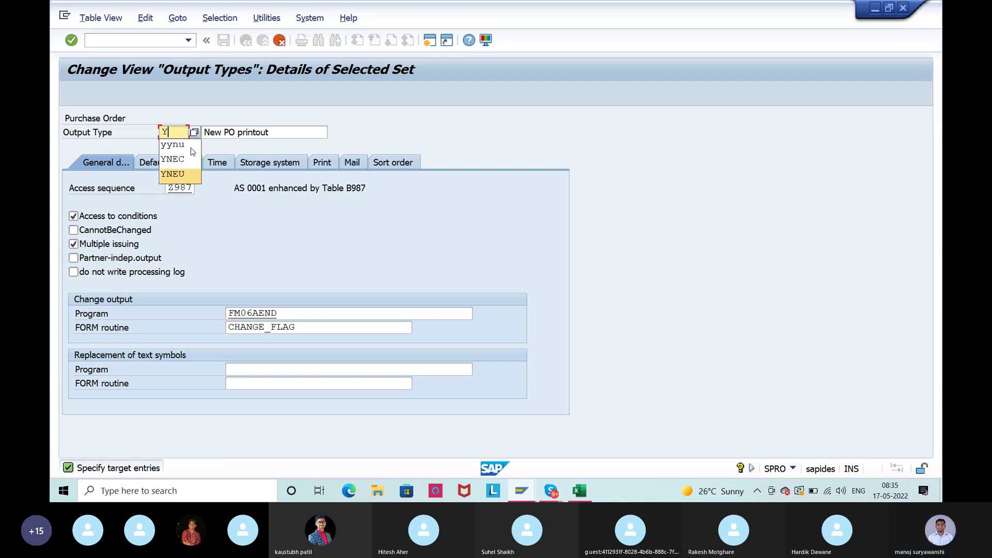
key(Return)
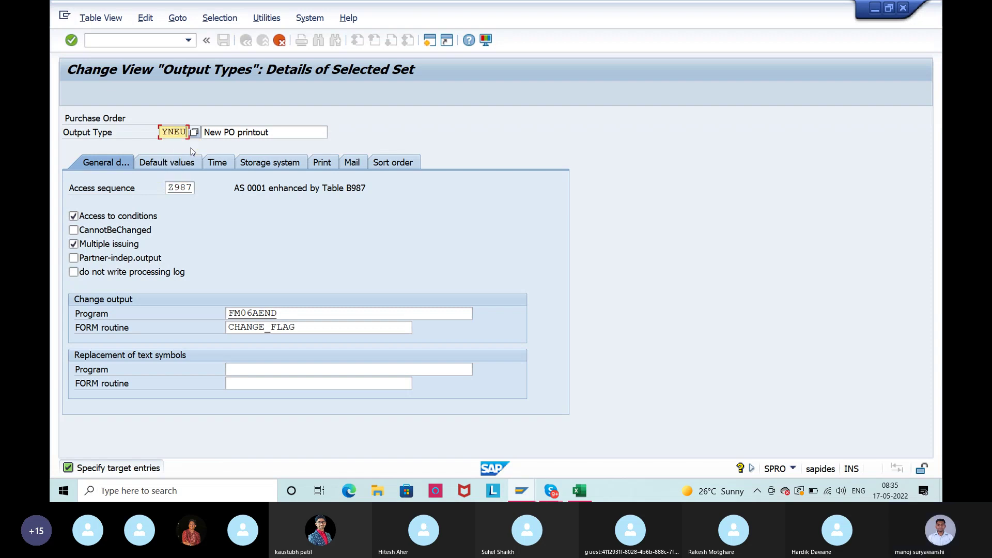
Name the YNEU copy "New PO printout IS09" and copy it together with all dependent entries
click(280, 131)
text(IS)
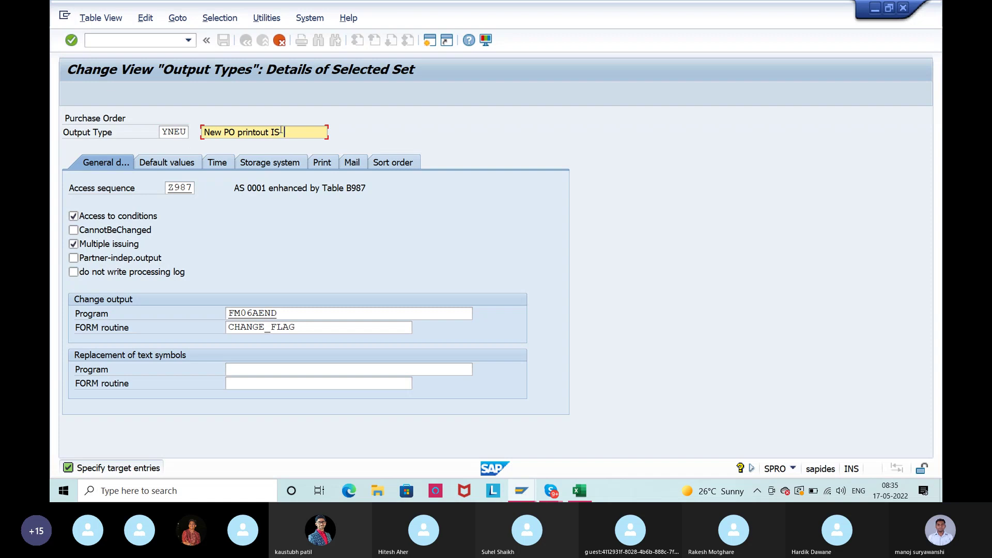
text(09)
key(Return)
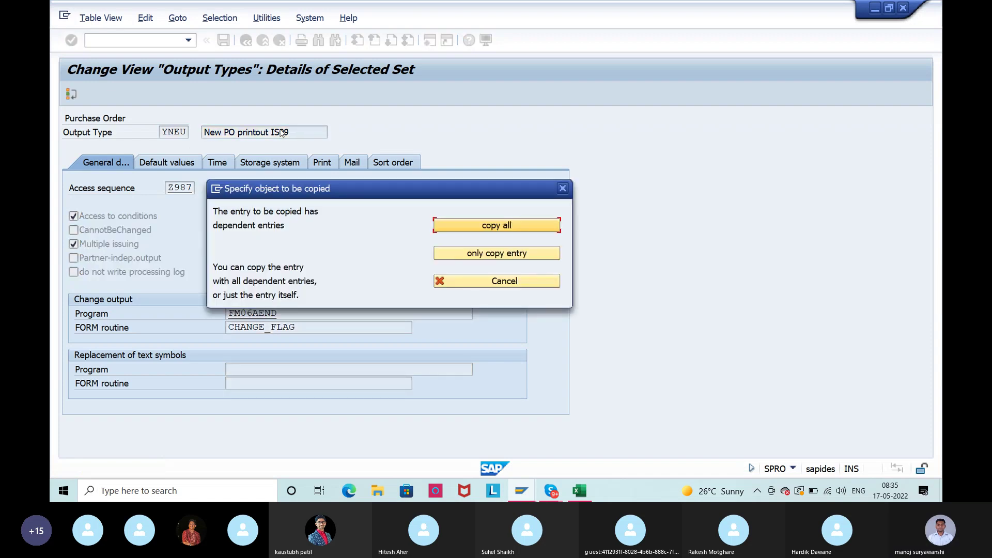
click(509, 226)
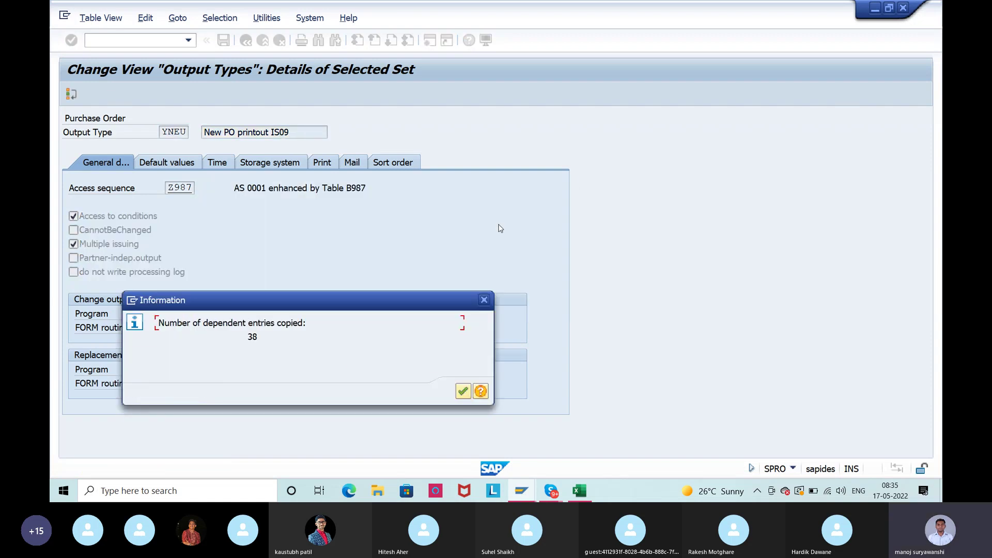
click(462, 391)
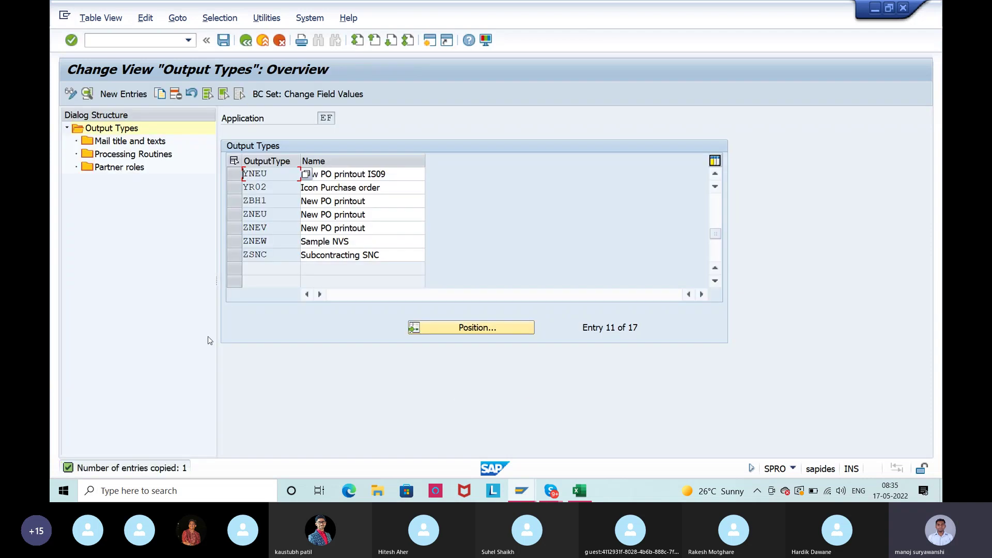
Save the new output type and assign all prompted objects to the customizing request "Company code ISB9 COnfig"
click(223, 40)
click(329, 238)
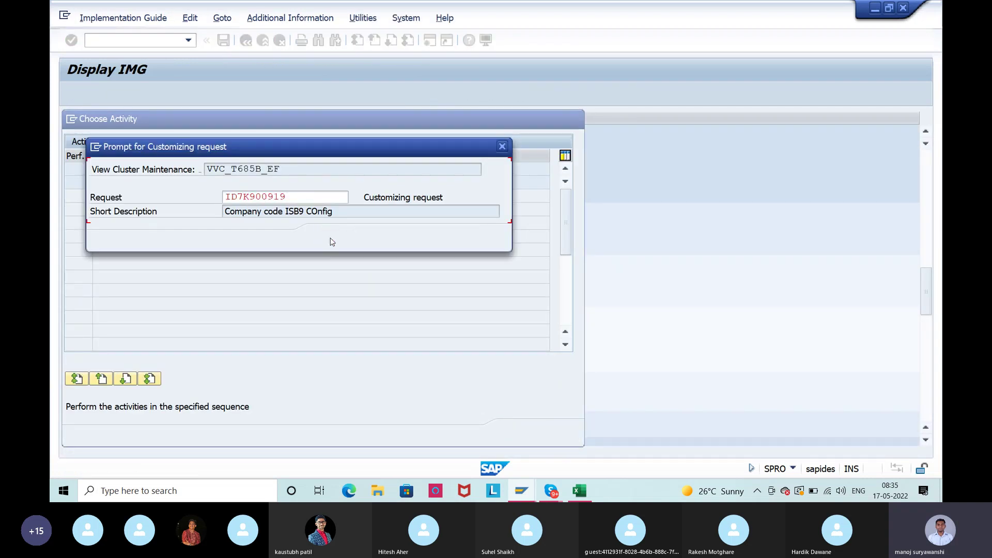
click(330, 241)
click(329, 239)
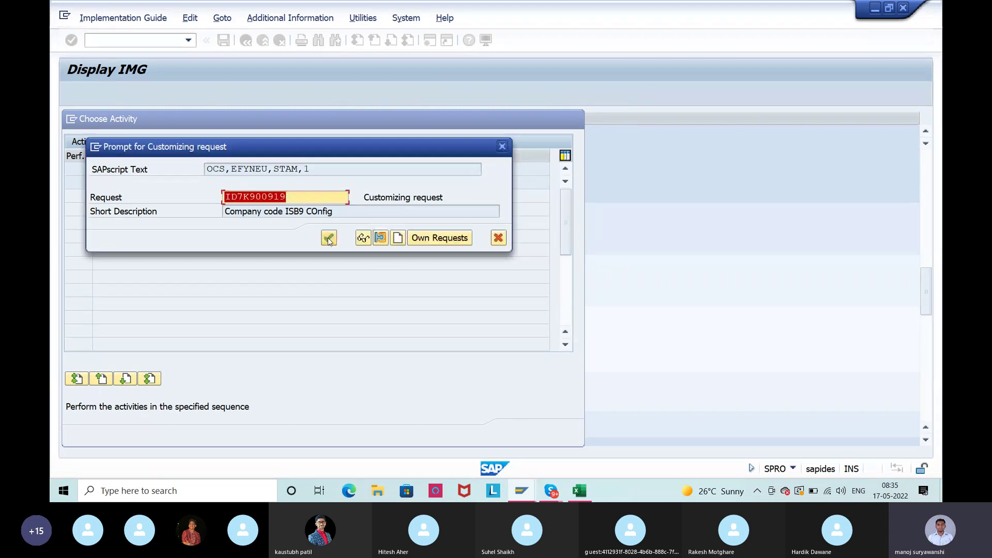
click(329, 239)
click(329, 239)
click(329, 239)
click(329, 239)
click(329, 239)
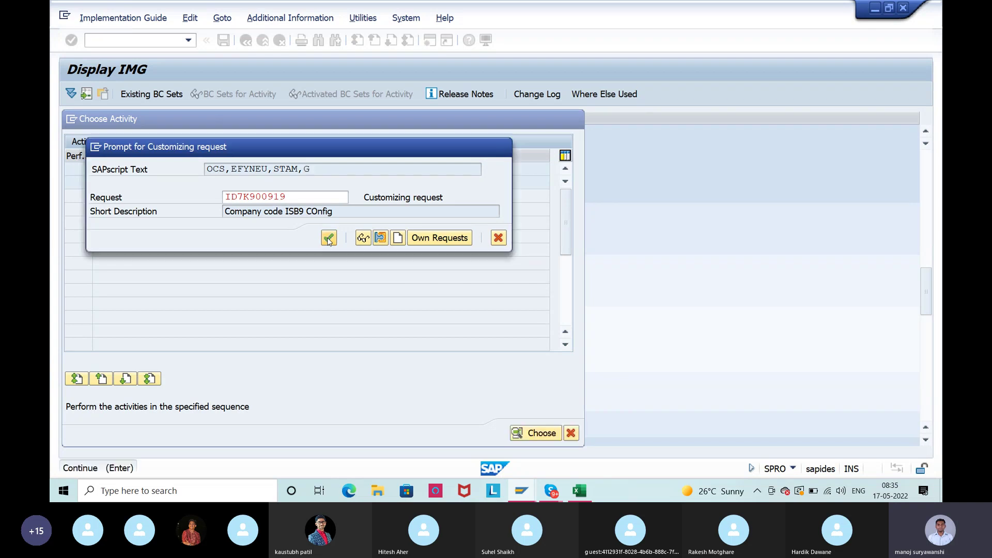
click(329, 239)
click(329, 239)
click(330, 239)
click(329, 239)
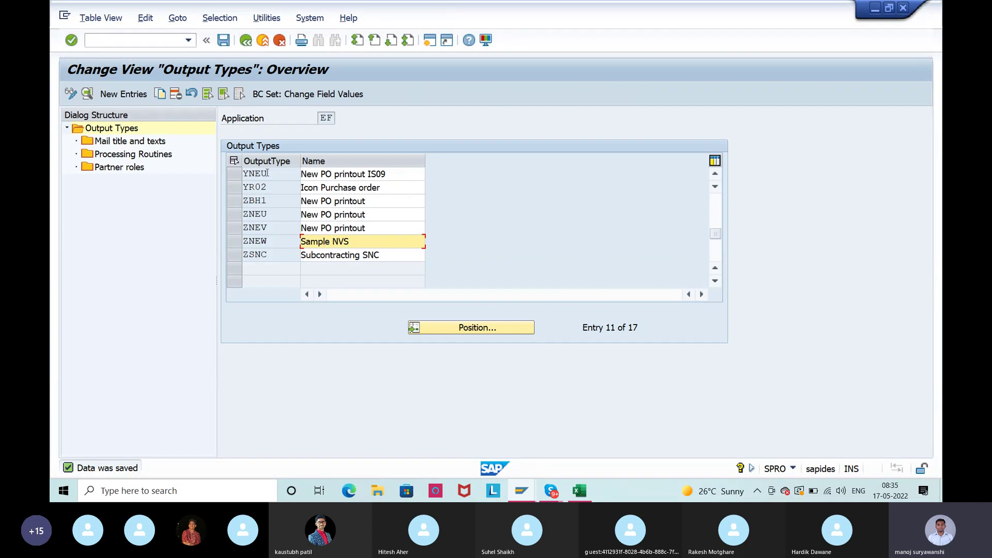
Open the mail titles and texts of output type YNEU and review the document titles for all languages
click(231, 174)
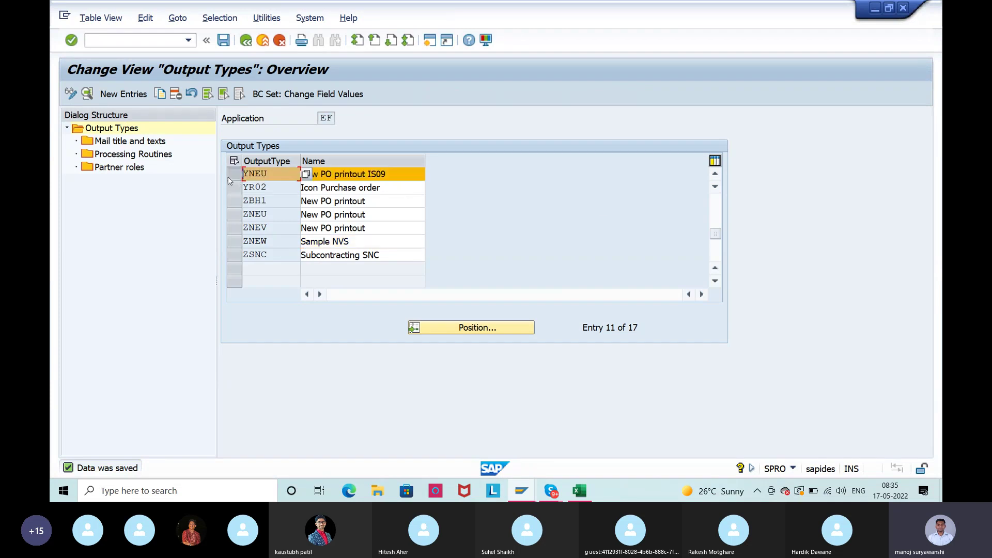
double_click(120, 143)
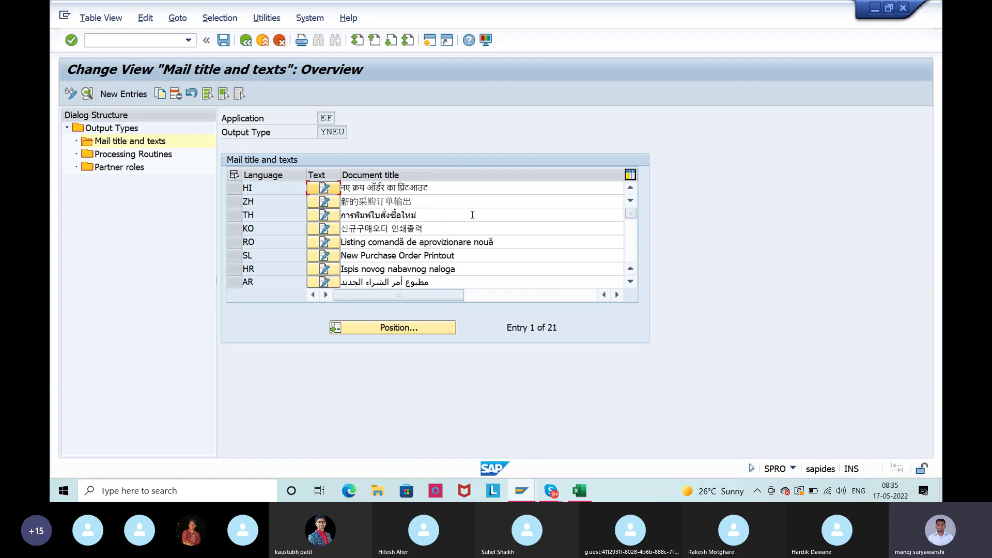
click(276, 191)
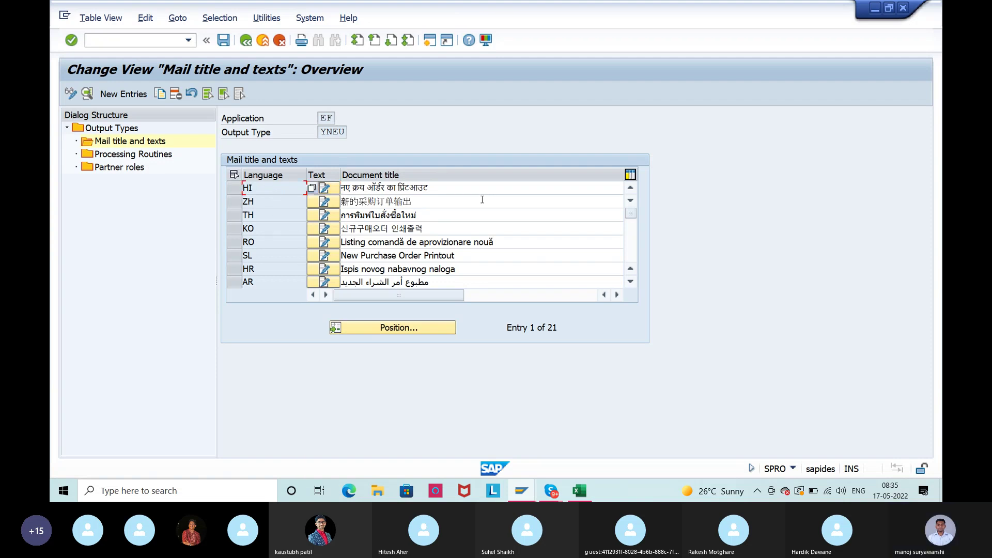
scroll(508, 256, down, 4)
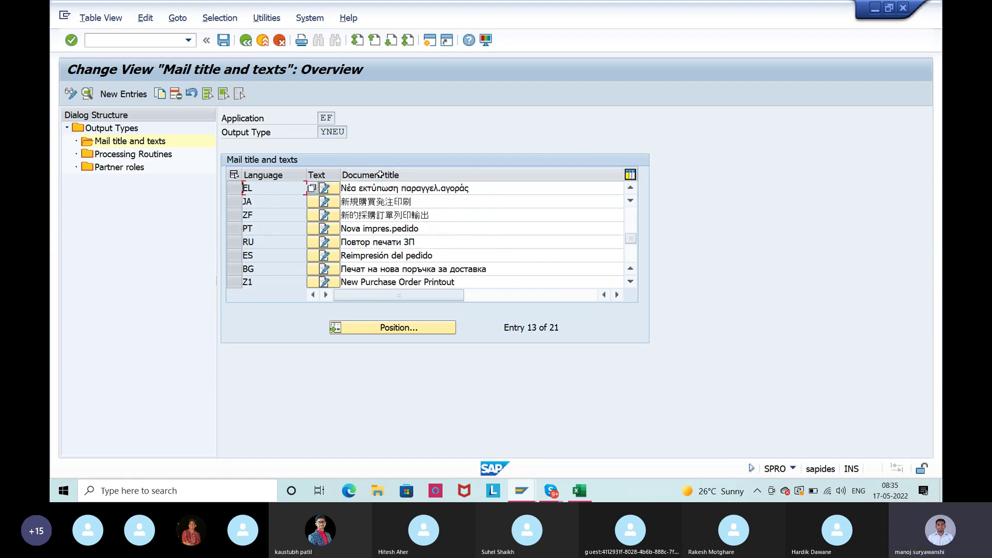
scroll(538, 254, down, 3)
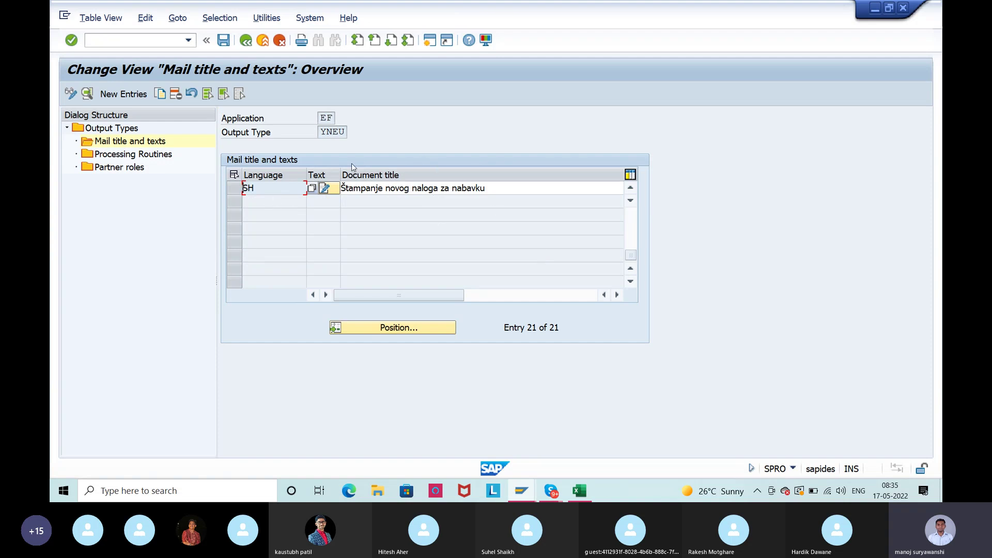
Open YNEU's processing routines, widen the Medium column slightly, and point out the FORM routine and form of the print output entry
double_click(138, 156)
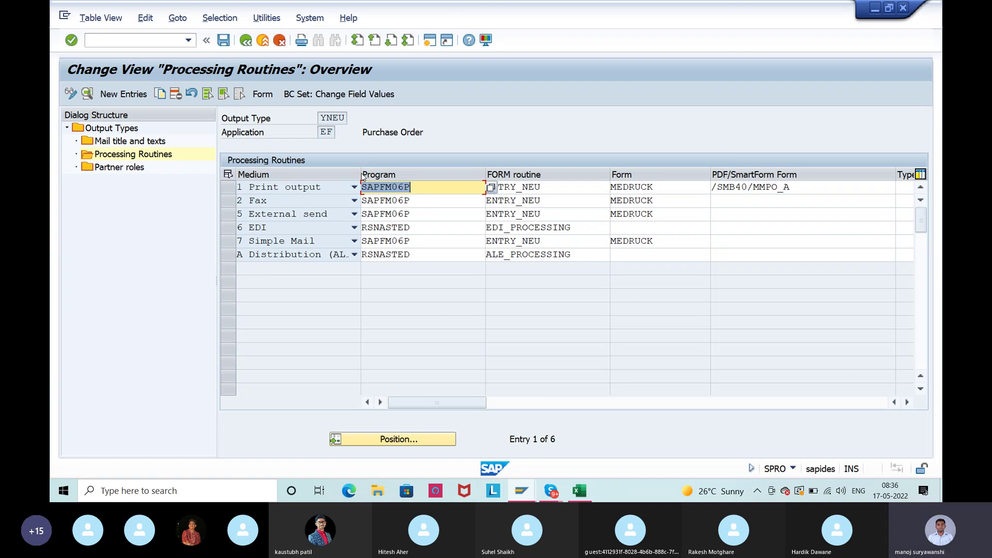
drag(360, 176, 366, 176)
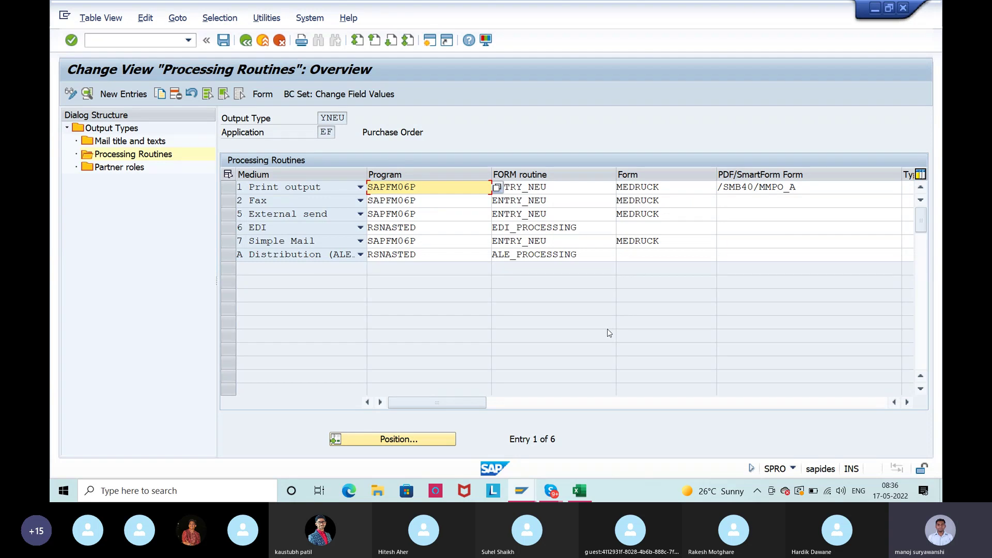
drag(572, 187, 492, 188)
click(493, 187)
drag(673, 191, 590, 195)
click(618, 190)
drag(814, 187, 614, 200)
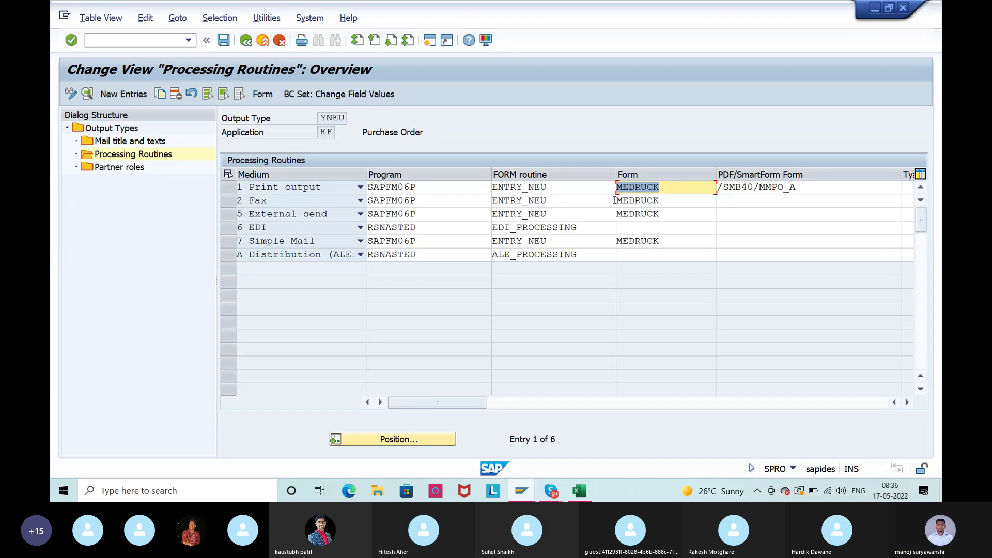
Switch to the purchase order output session, show the print preview, and examine its header, terms of payment and item pricing
click(521, 490)
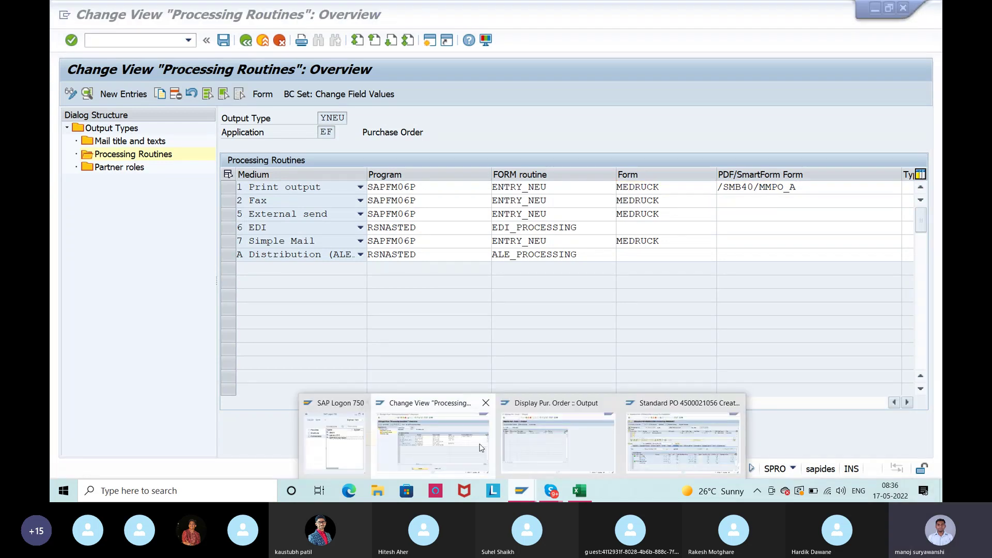
click(557, 439)
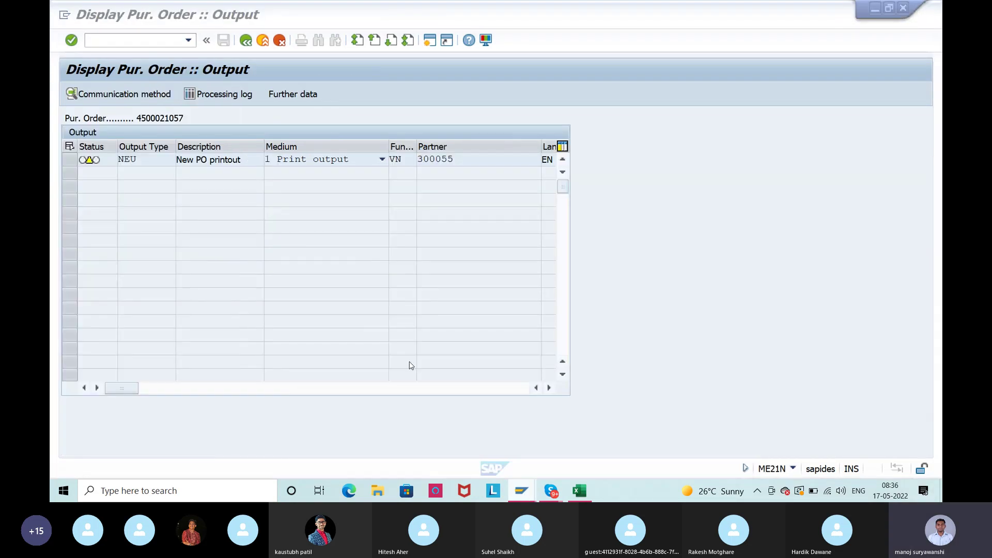
click(246, 40)
click(250, 91)
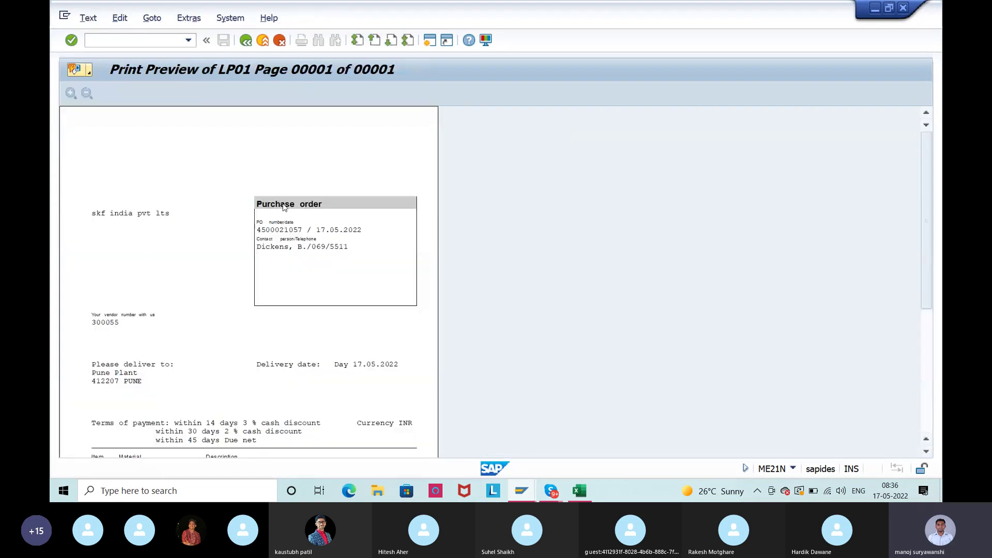
scroll(274, 258, down, 5)
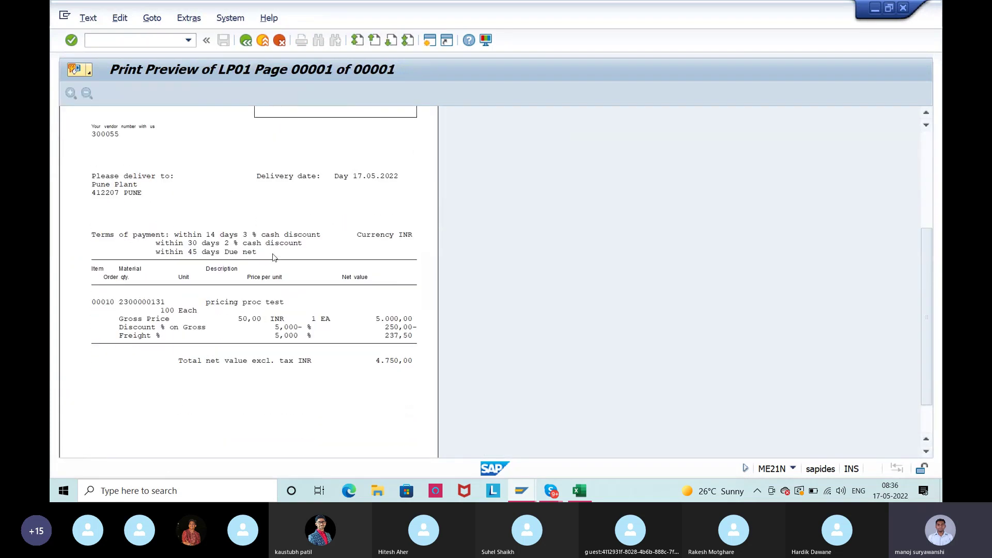
scroll(274, 257, up, 3)
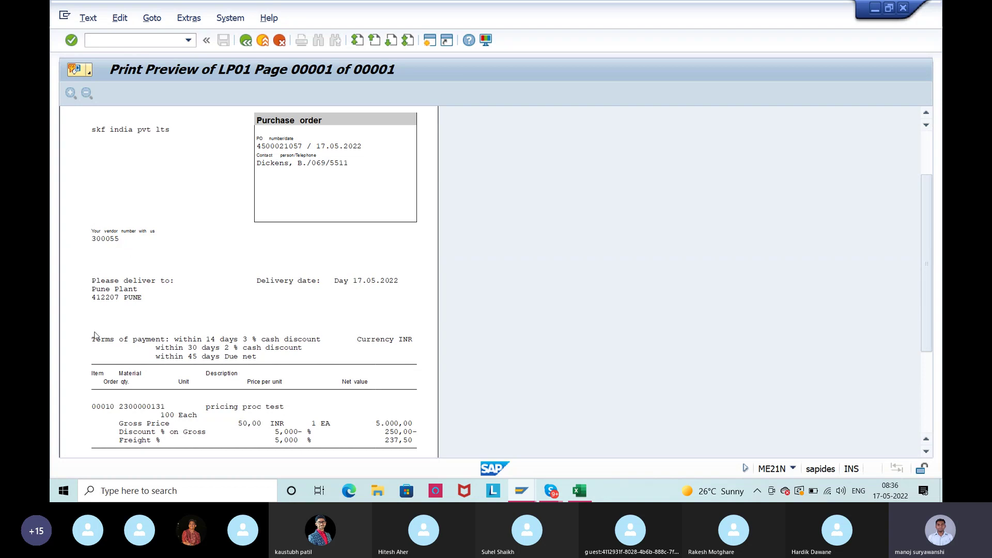
scroll(170, 321, down, 2)
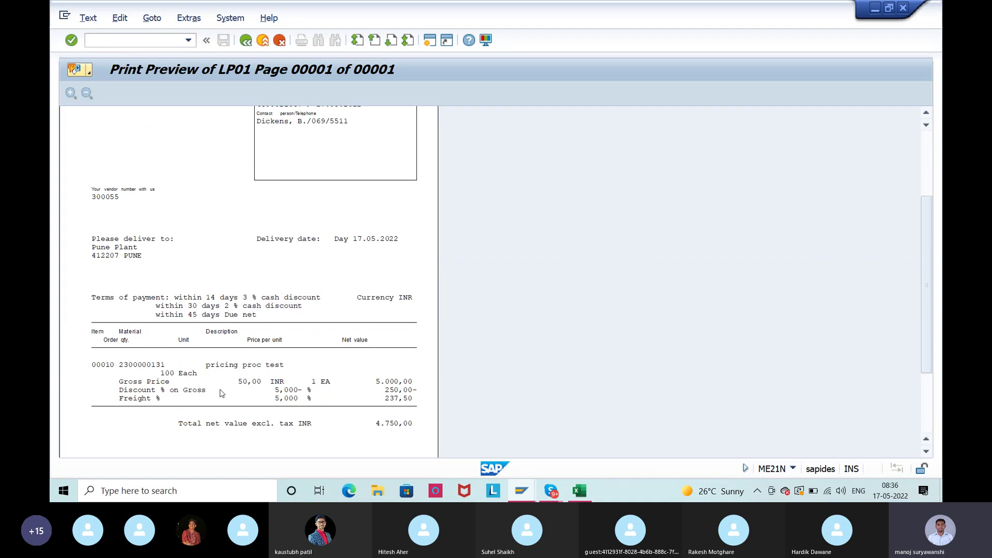
scroll(229, 337, up, 2)
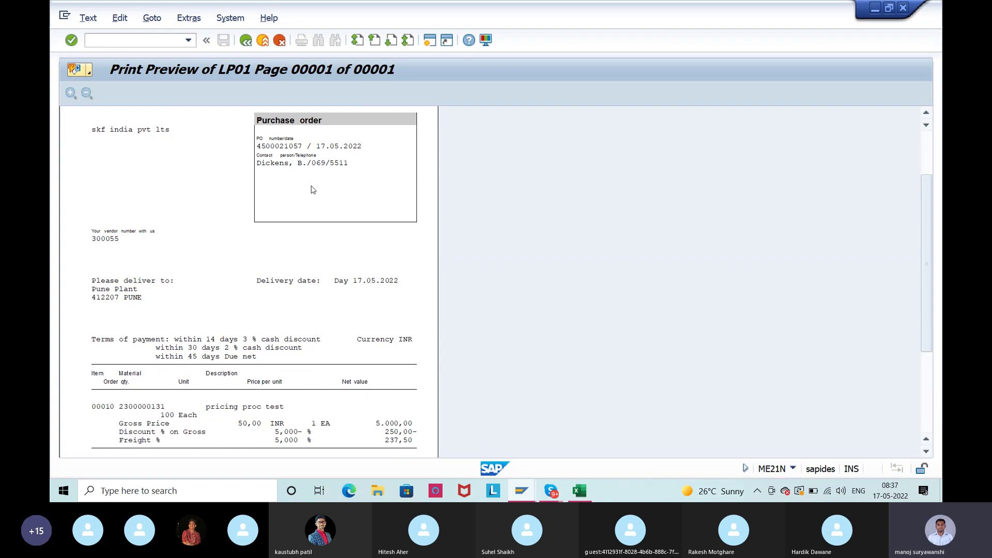
Return to YNEU's processing routines and point out the print output program SAPFM06P and form MEDRUCK
key(alt+Tab)
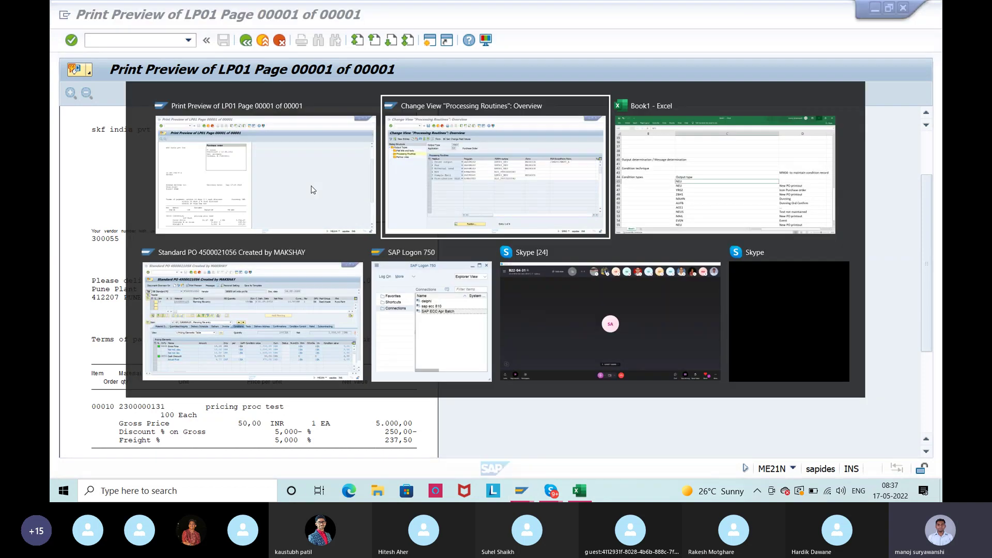
click(591, 188)
click(471, 189)
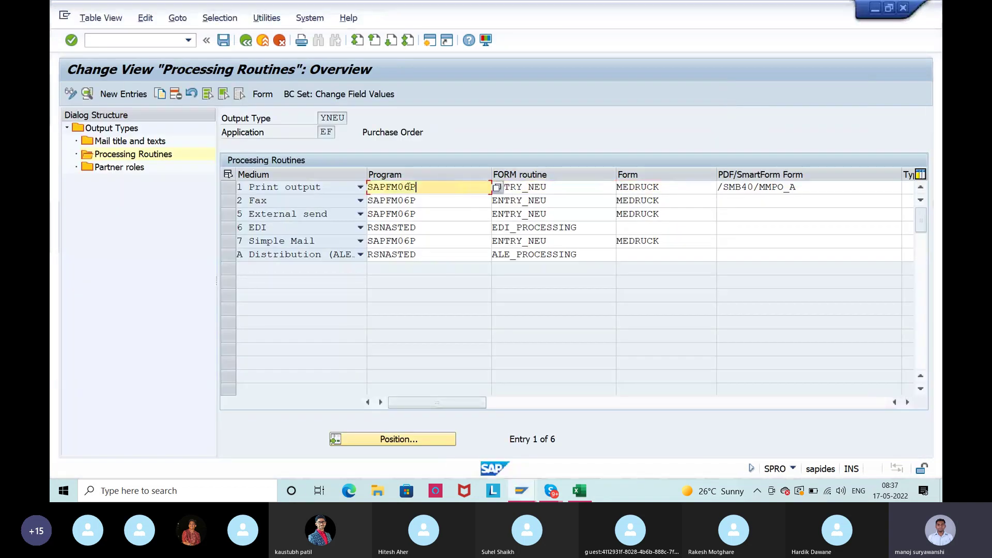
drag(415, 189, 368, 188)
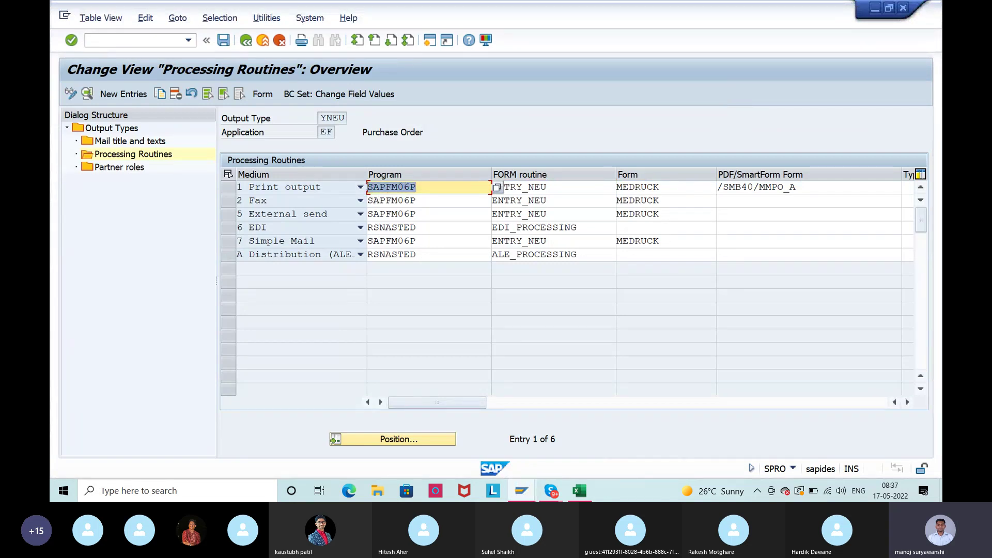
click(367, 188)
drag(660, 189, 603, 188)
key(ctrl+c)
Show the purchase order print preview briefly, and relate its layout to the MEDRUCK form in the print output routine
key(alt+Tab)
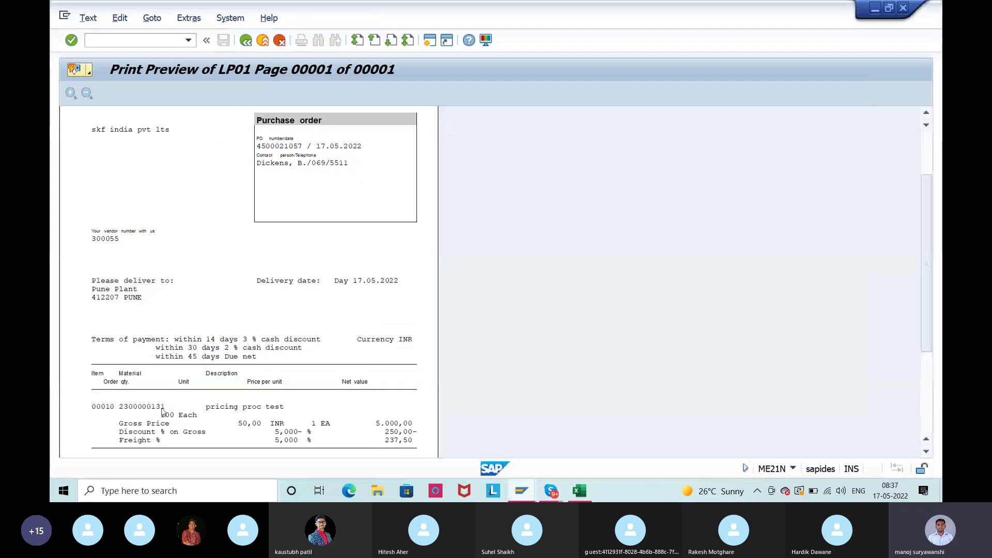
key(alt+Tab)
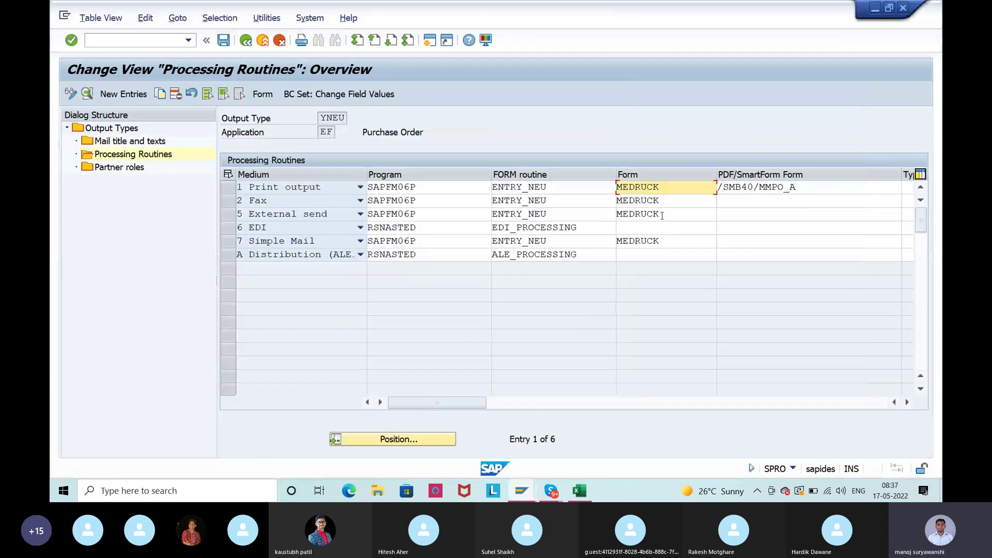
drag(665, 189, 617, 188)
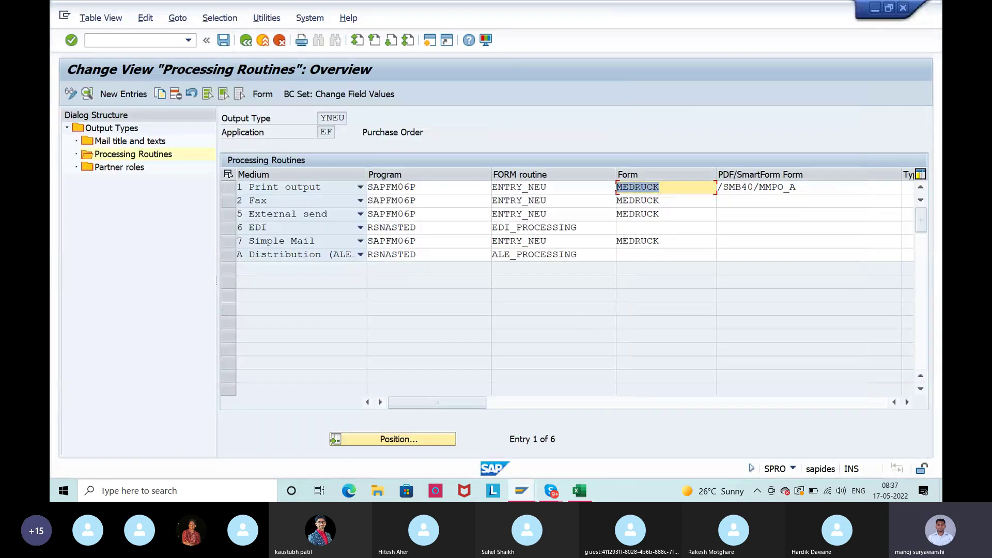
click(617, 189)
drag(655, 190, 617, 188)
click(615, 187)
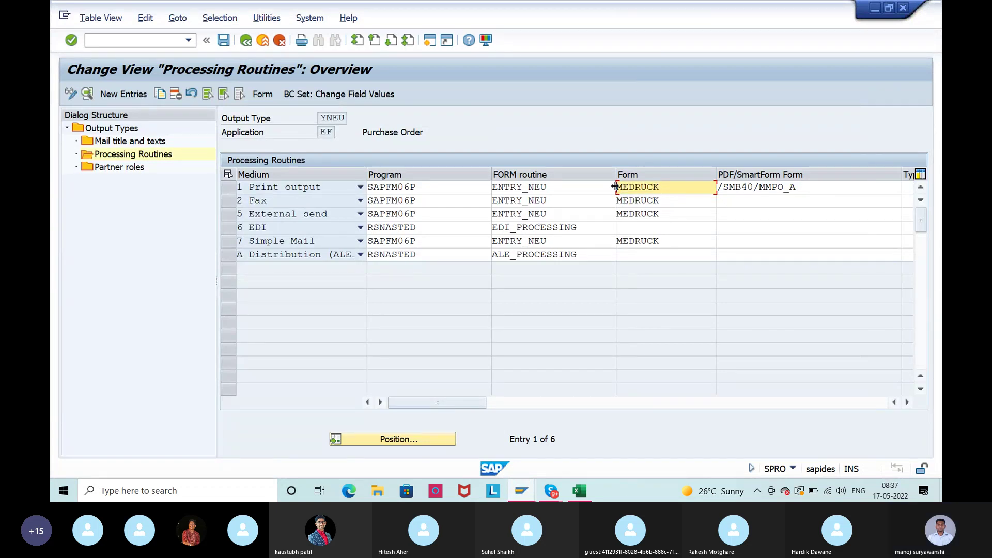
Point out the print output's FORM routine ENTRY_NEU, PDF/SmartForm form and Type columns, and return to the print preview
click(541, 186)
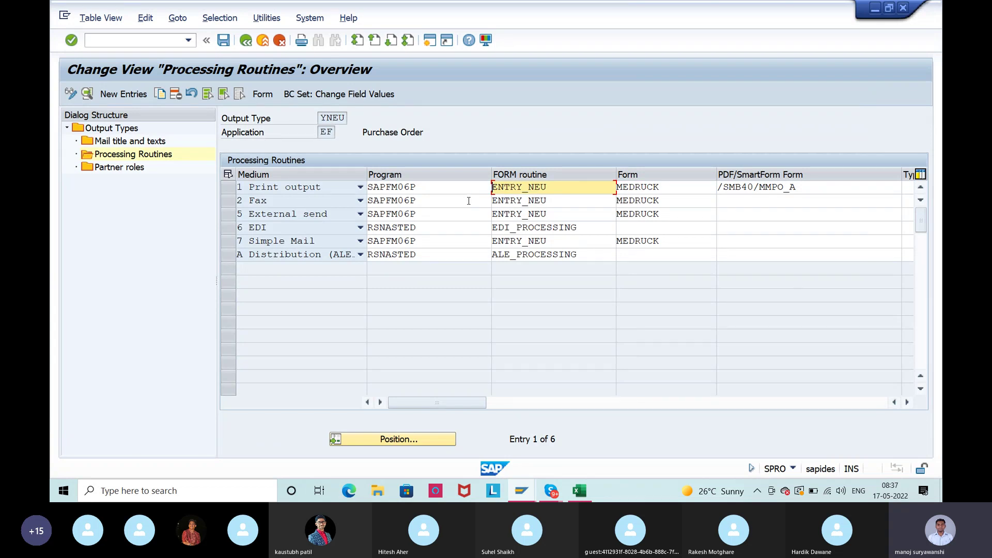
drag(546, 187, 493, 187)
click(493, 187)
drag(811, 188, 707, 197)
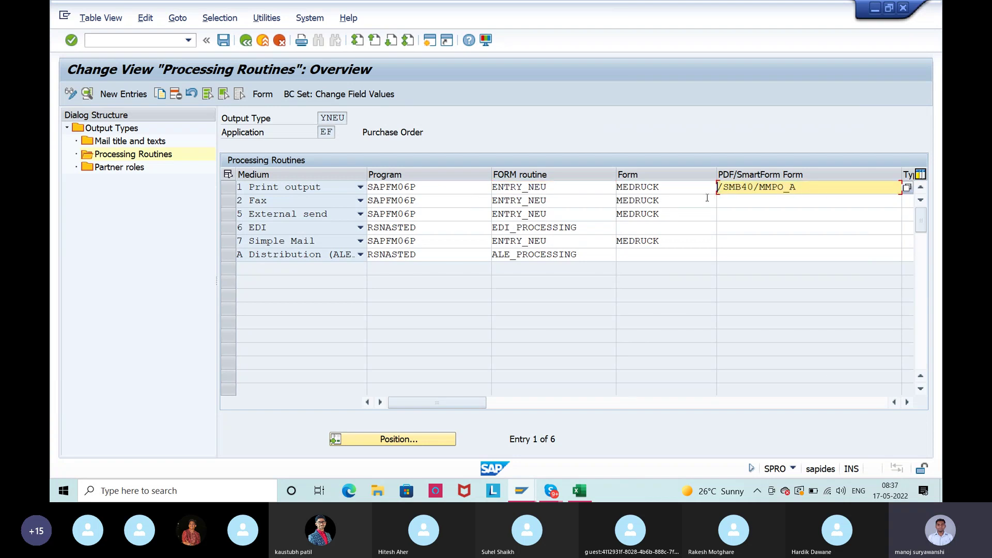
click(908, 402)
click(907, 402)
key(Tab)
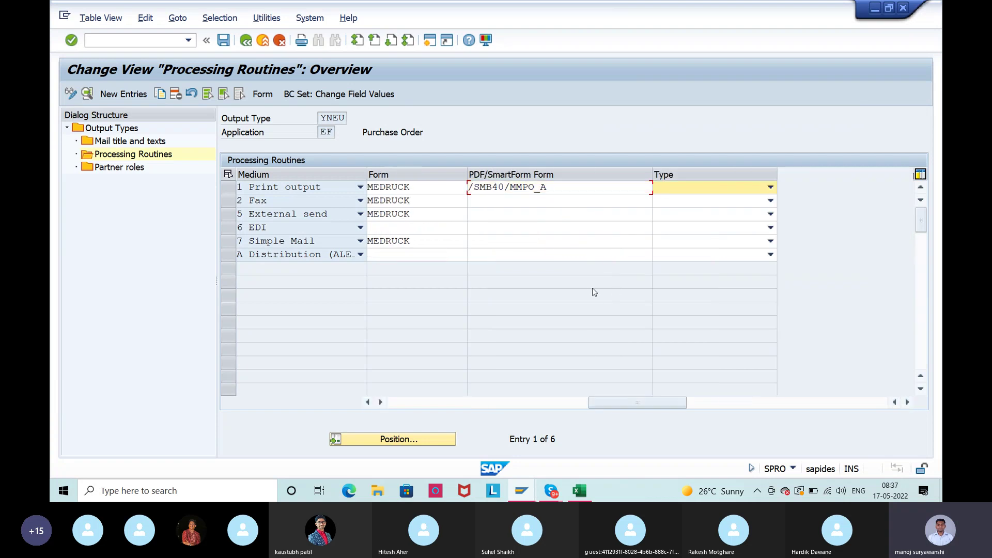
key(alt+Tab)
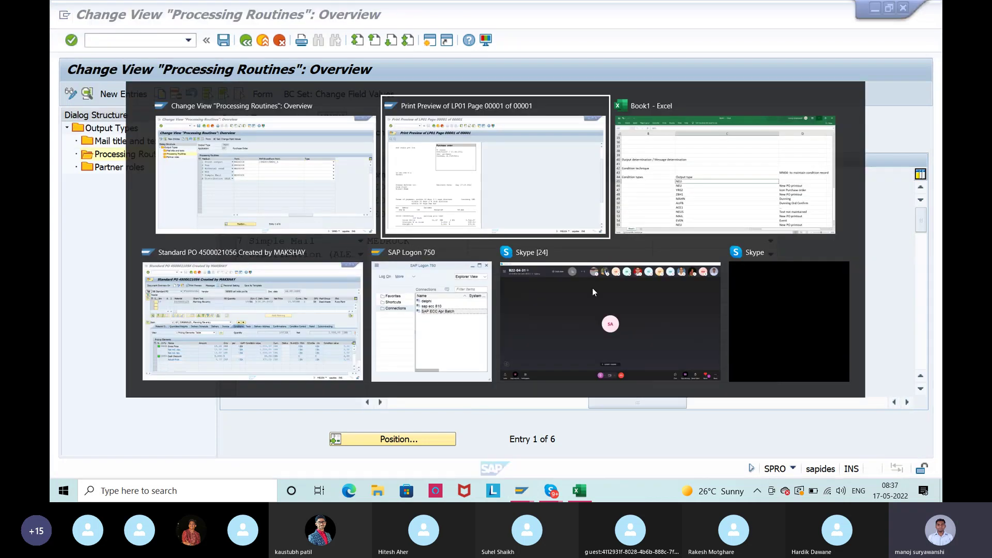
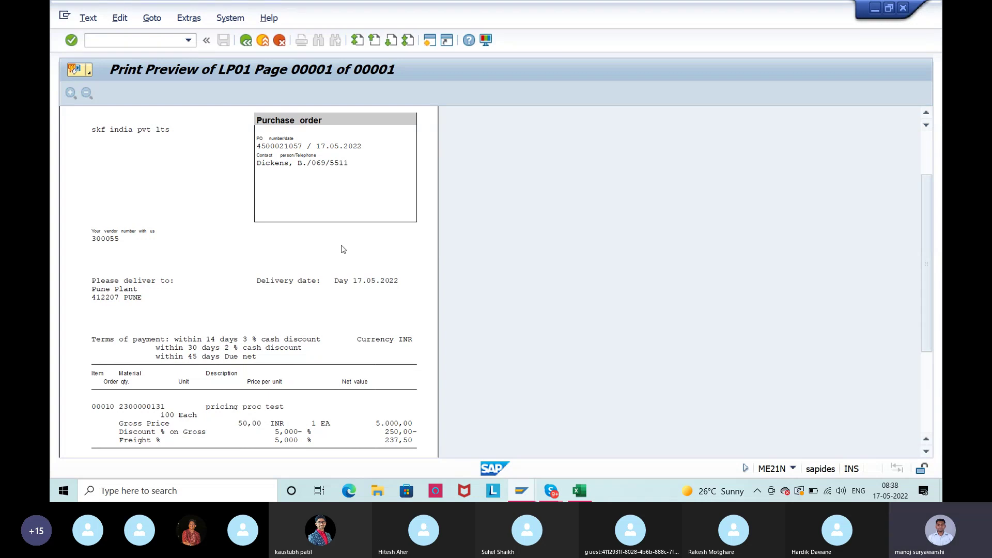
Leave the print preview, return to YNEU's processing routines, and point out the print output's form MEDRUCK and FORM routine ENTRY_NEU
click(245, 40)
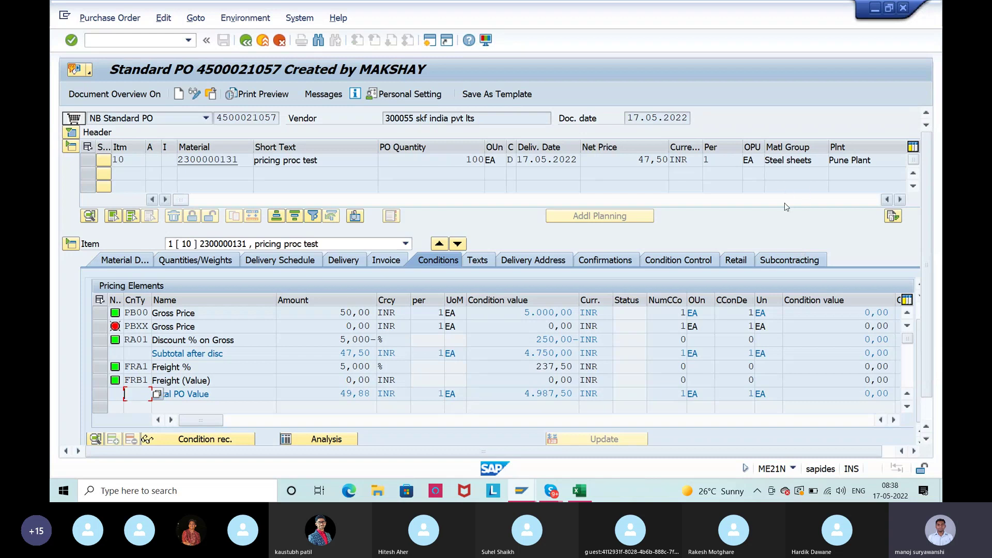
key(alt+Tab)
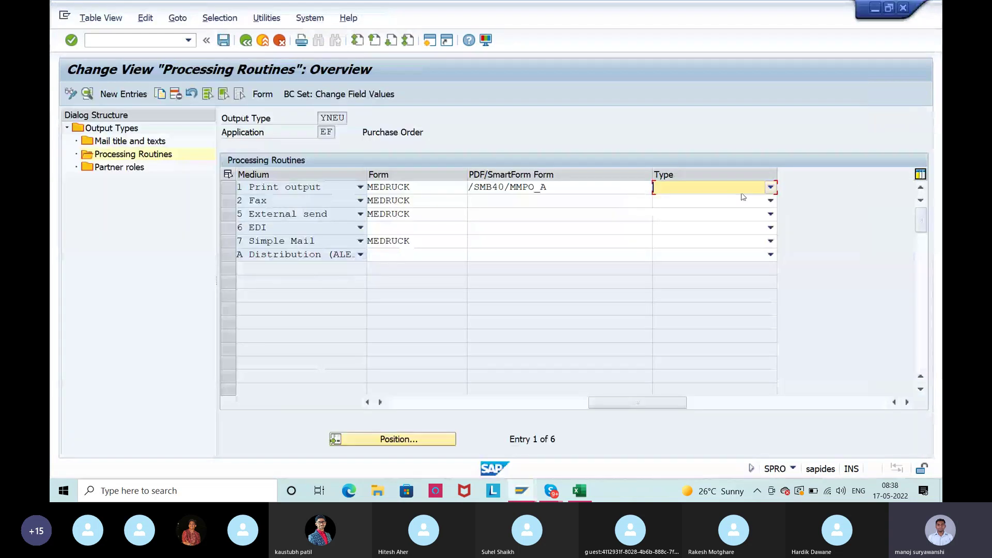
drag(636, 402, 506, 393)
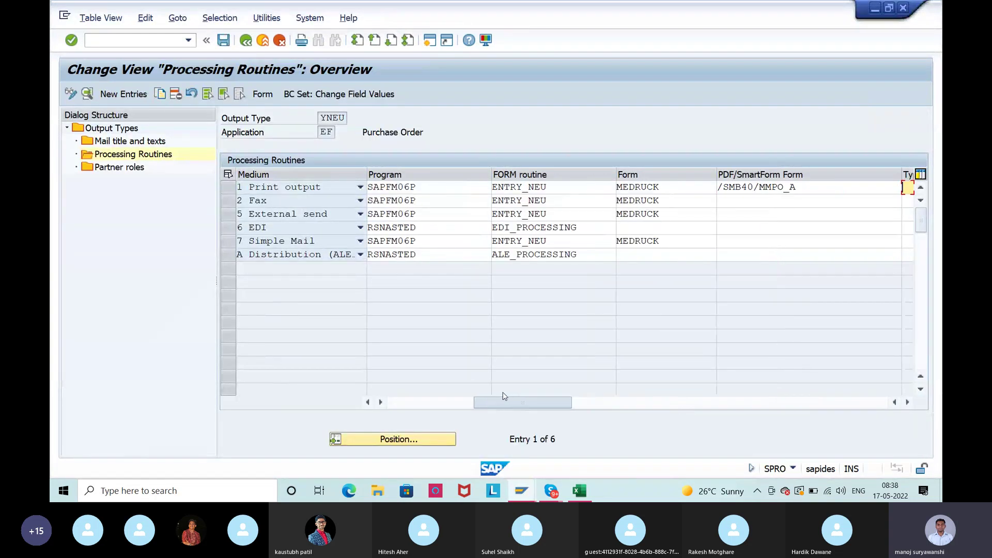
drag(803, 194, 708, 194)
click(670, 189)
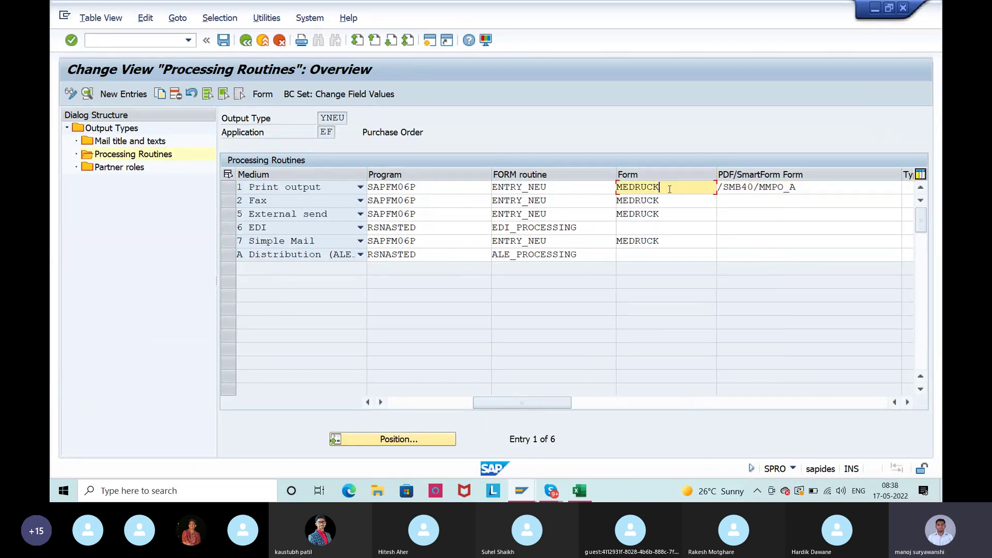
click(560, 188)
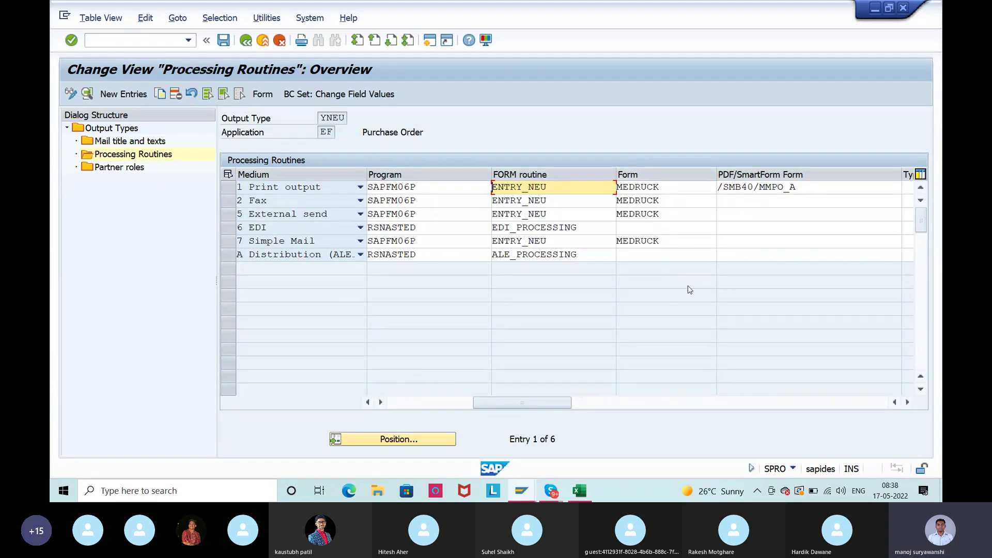
click(761, 232)
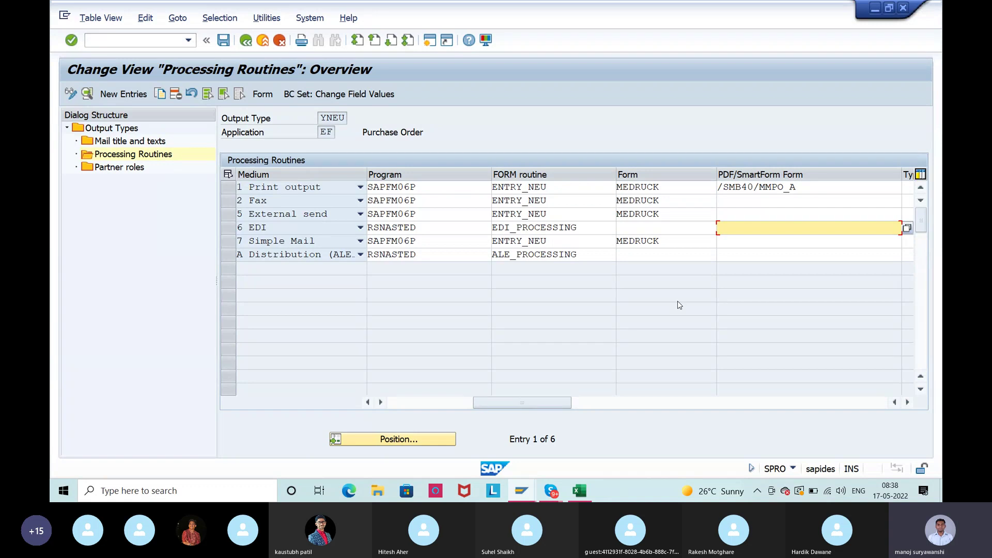
Open YNEU's partner roles and point out the Ordering Address, Vendor and Delivering plant functions for print output
click(113, 168)
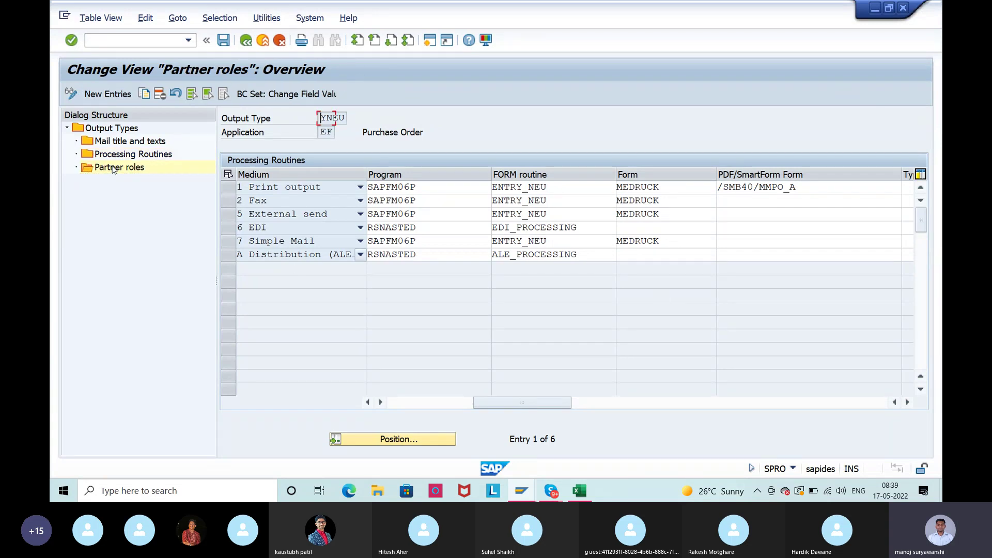
click(413, 201)
click(407, 190)
click(319, 135)
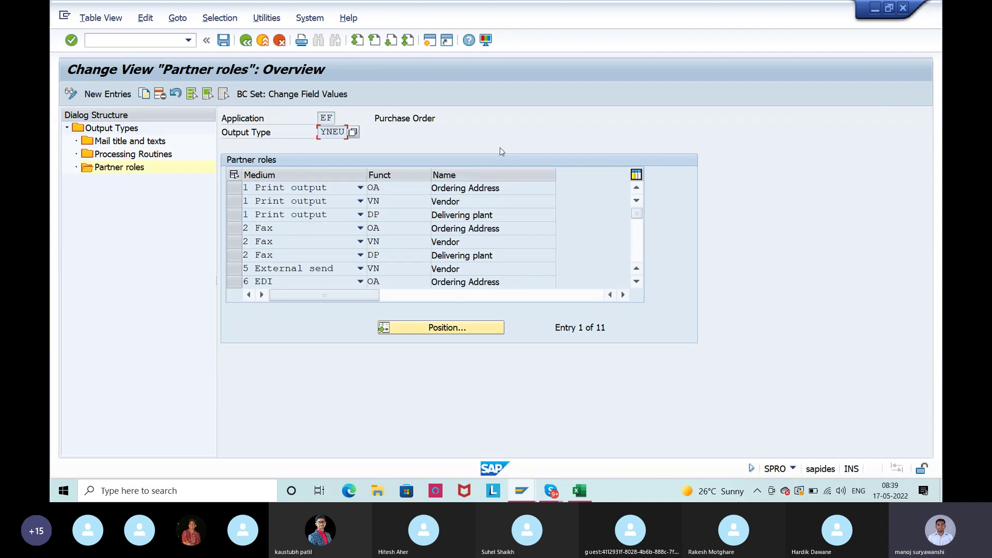
click(494, 189)
drag(456, 202, 394, 200)
click(507, 213)
click(374, 133)
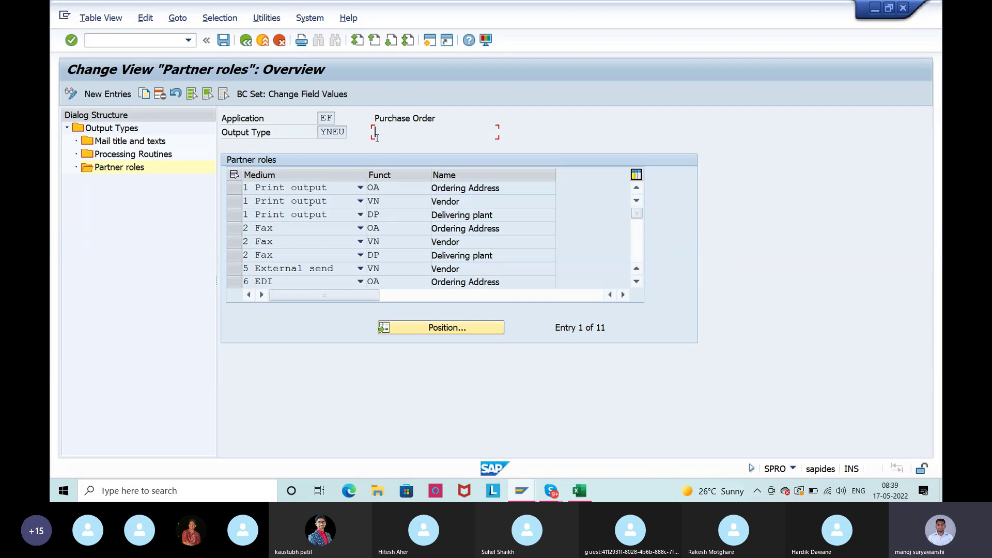
Return to the output types overview and open the details of output type YNEU
click(245, 40)
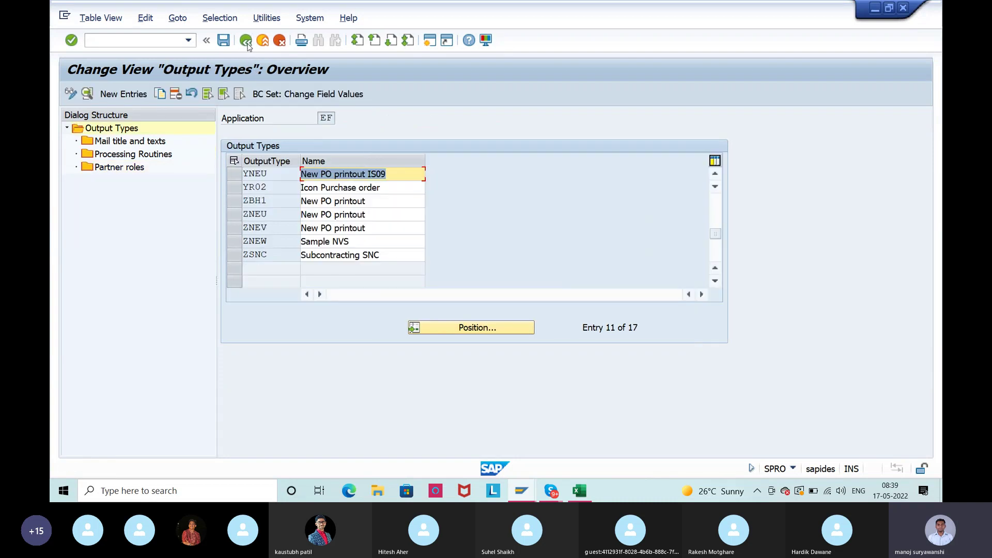
click(250, 174)
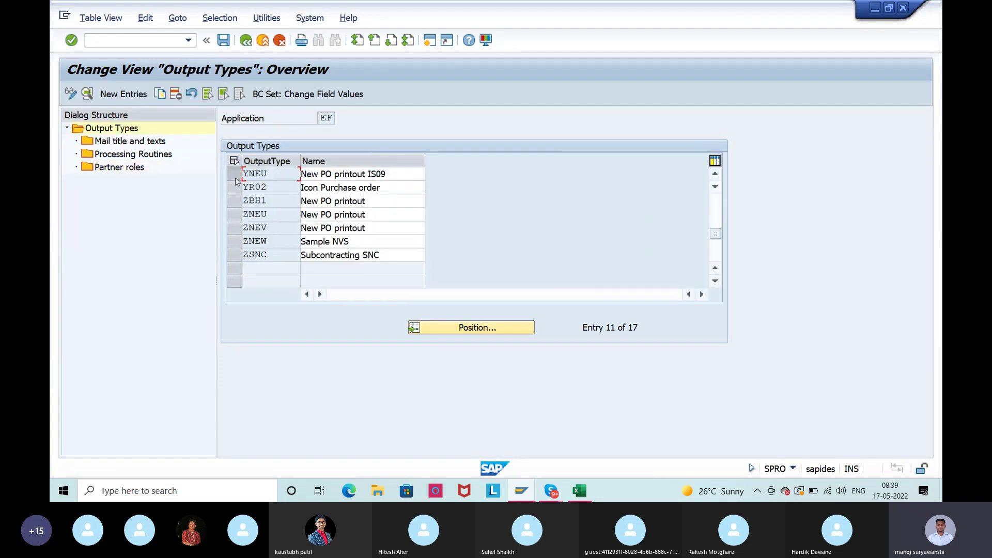
click(235, 175)
click(87, 93)
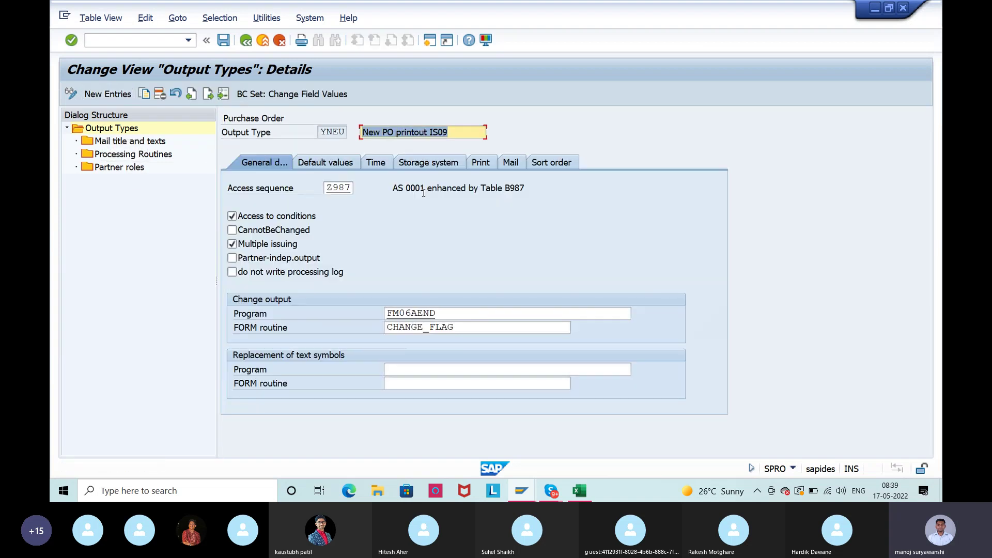
Set YNEU's access sequence to 0001 (DocType/PurchOrg/Vendor) and save the output type
click(328, 189)
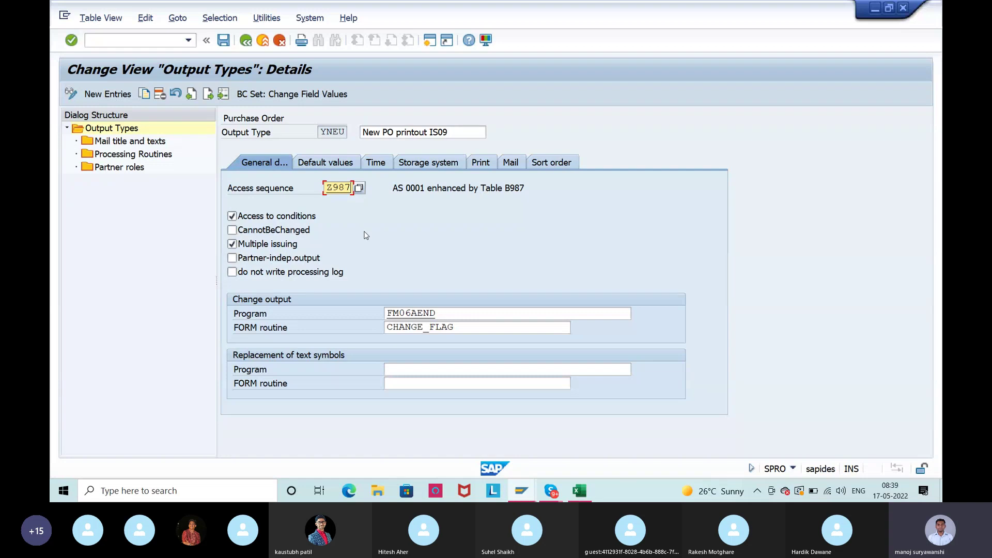
click(359, 188)
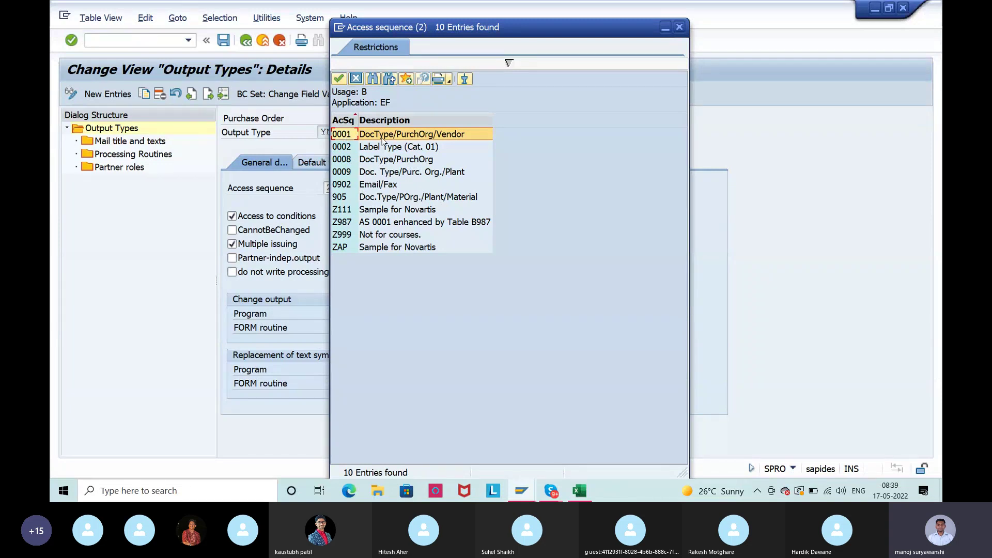
click(472, 136)
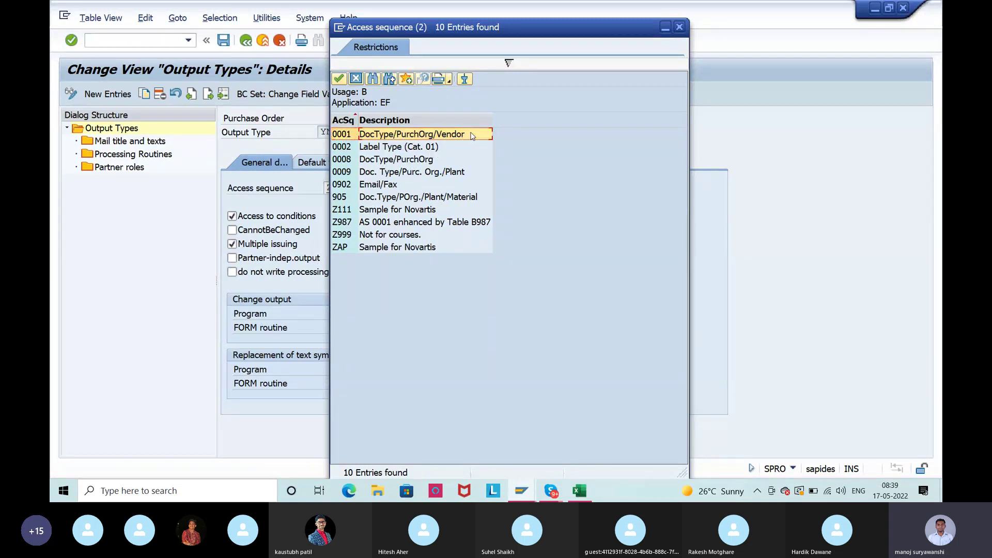
double_click(472, 136)
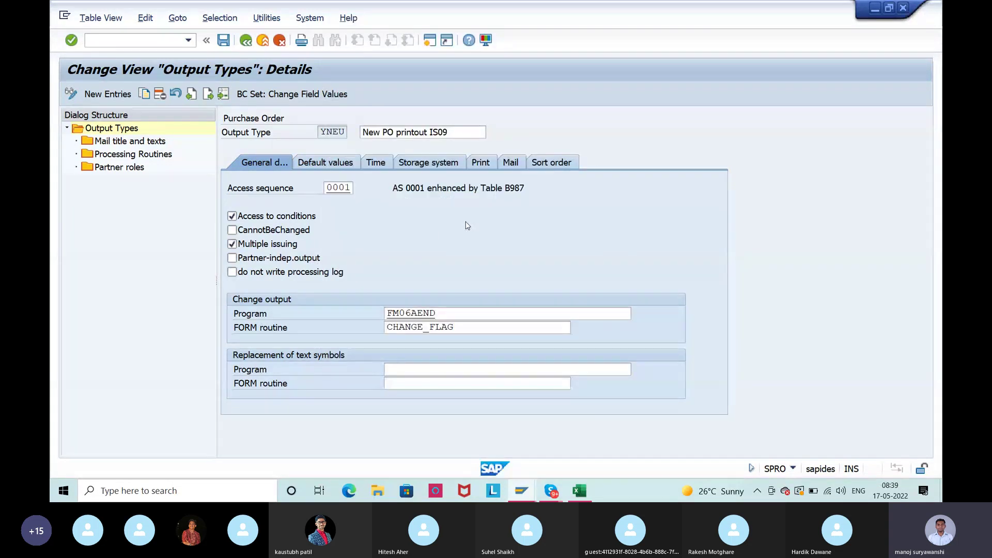
key(Return)
drag(392, 189, 495, 190)
click(495, 190)
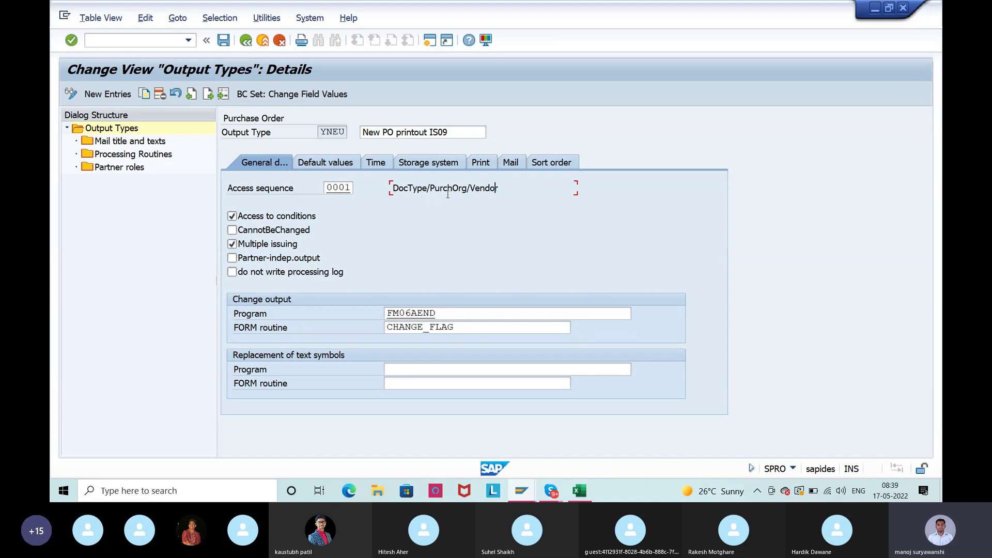
drag(327, 188, 355, 190)
click(380, 274)
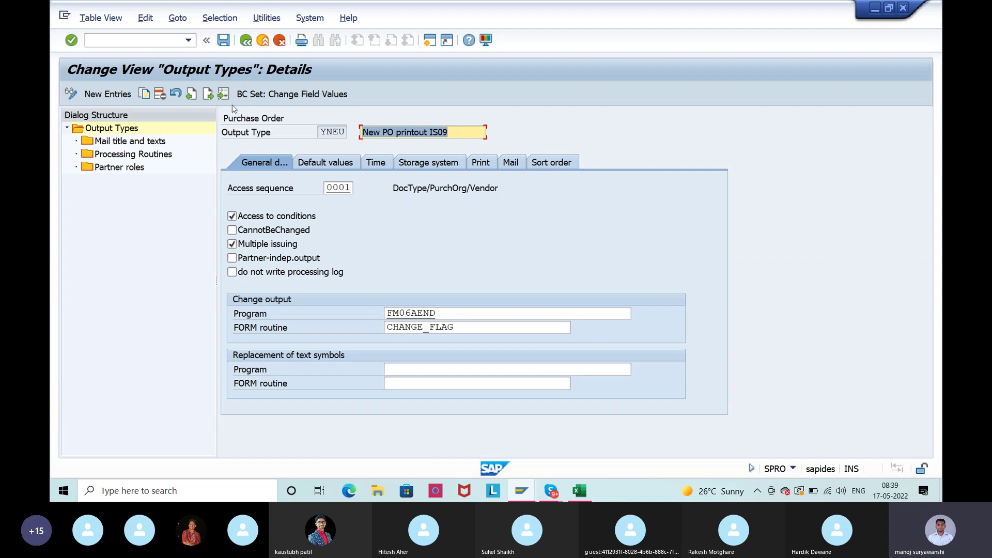
click(223, 40)
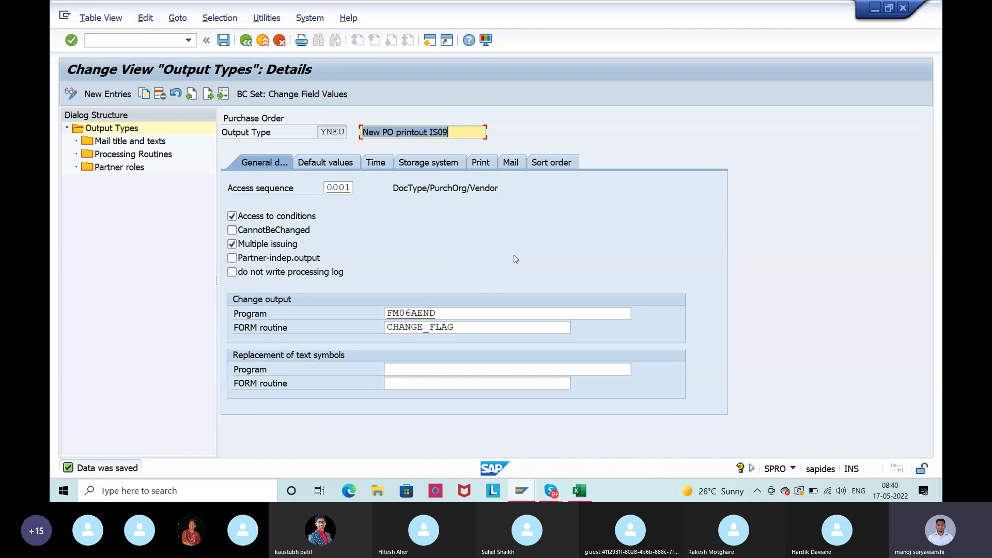
Review YNEU's time, storage system and default value settings, and display the available dispatch time options
click(375, 163)
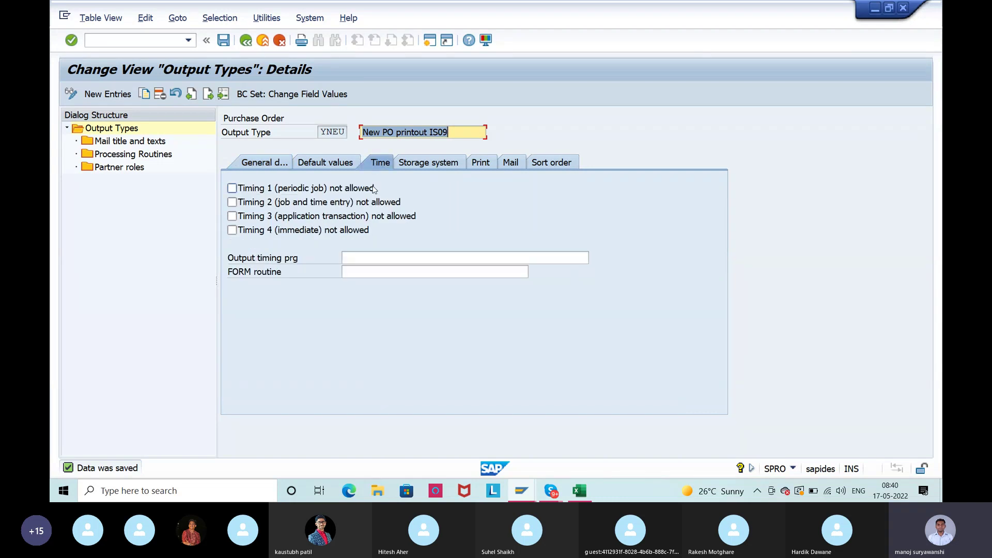
click(438, 166)
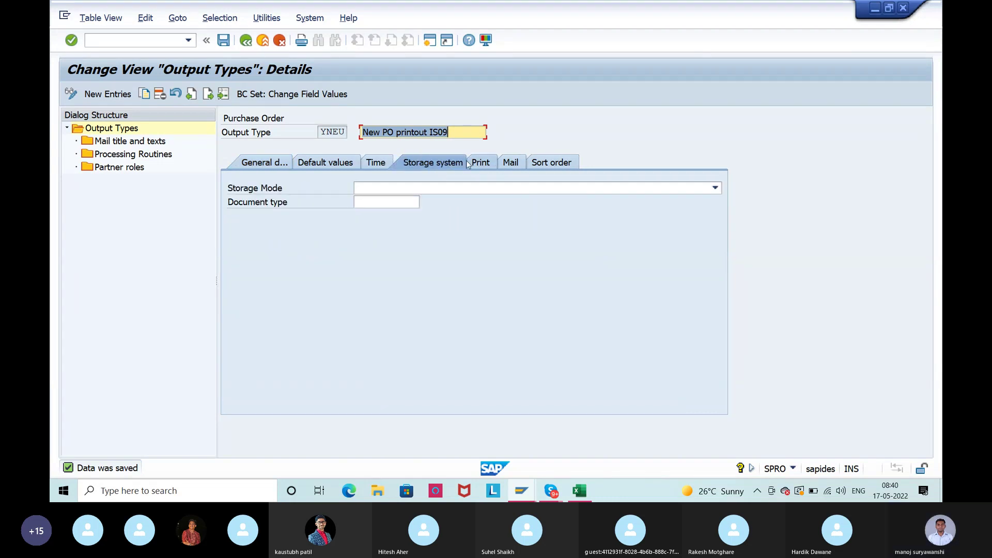
click(337, 162)
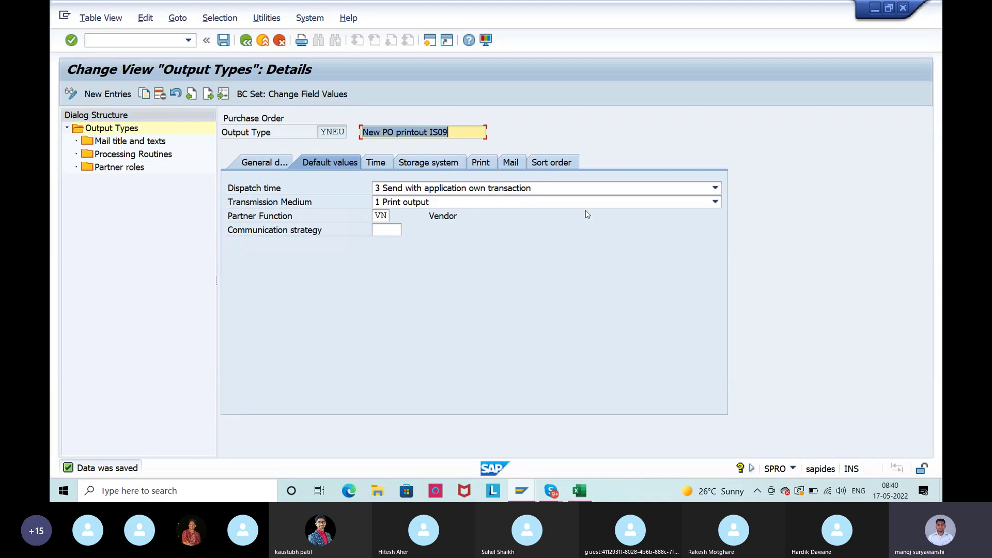
click(224, 41)
click(467, 188)
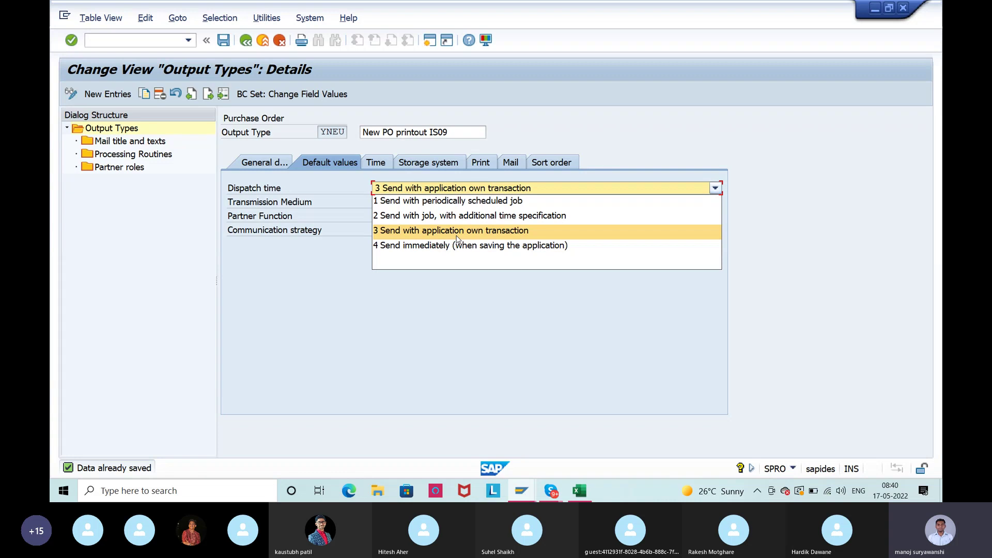
Switch to the Excel notes and enter "ME9F- send the ouput" in D41 and "PO output" in E41
click(579, 490)
click(444, 193)
click(722, 198)
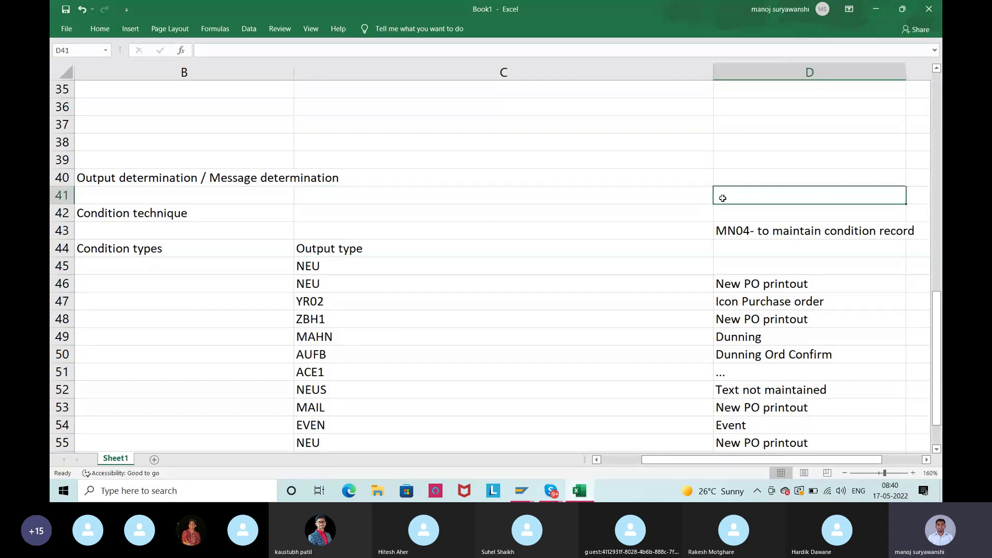
text(ME9)
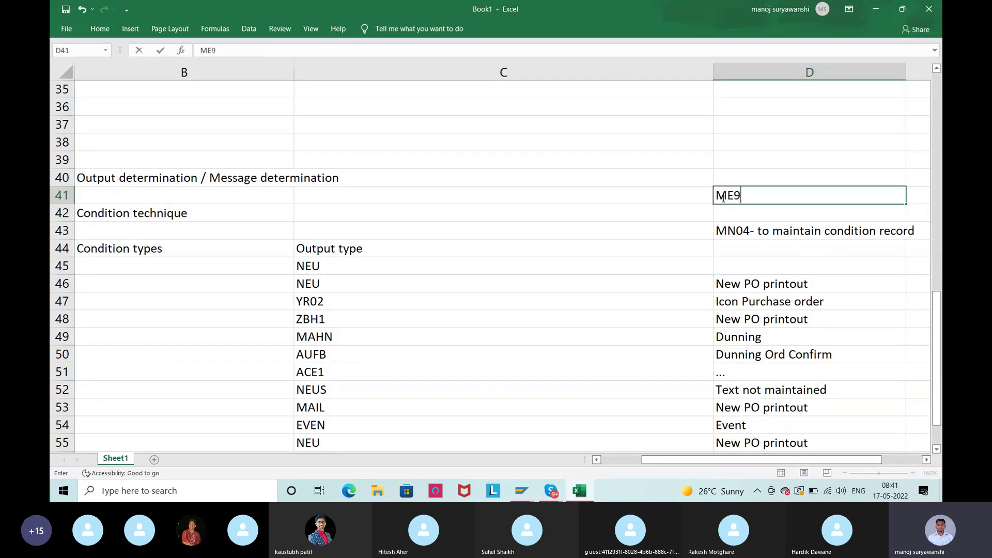
text(F- sen)
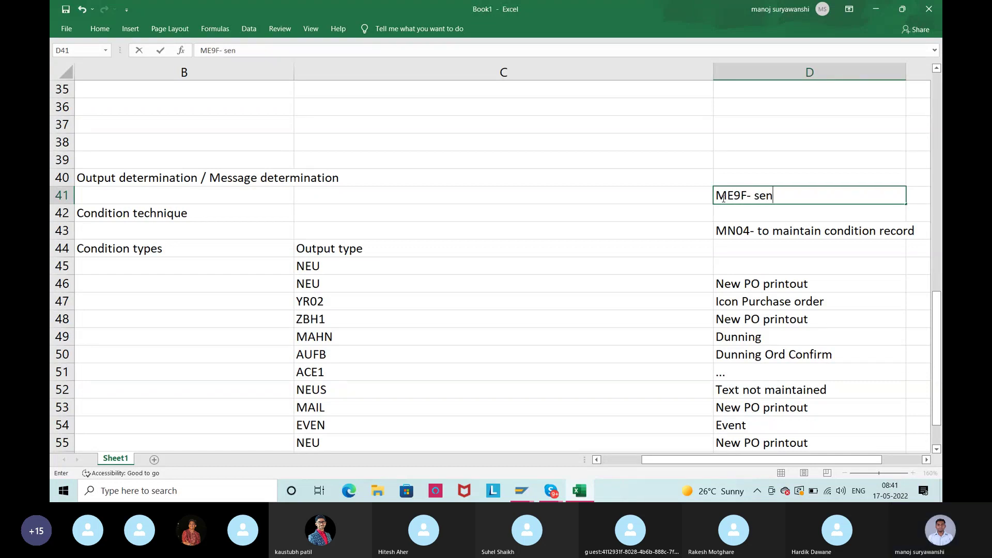
text(d the ou)
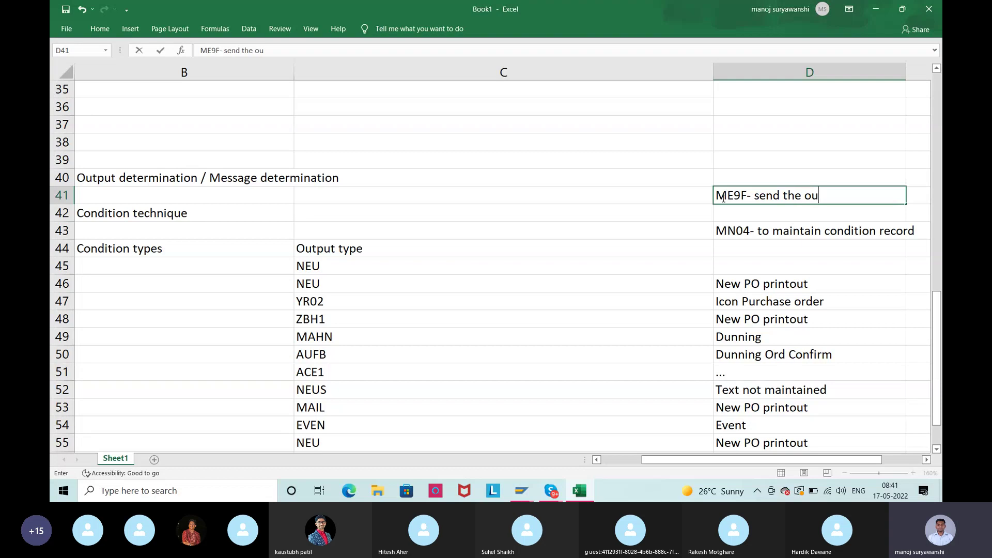
text(put)
key(Tab)
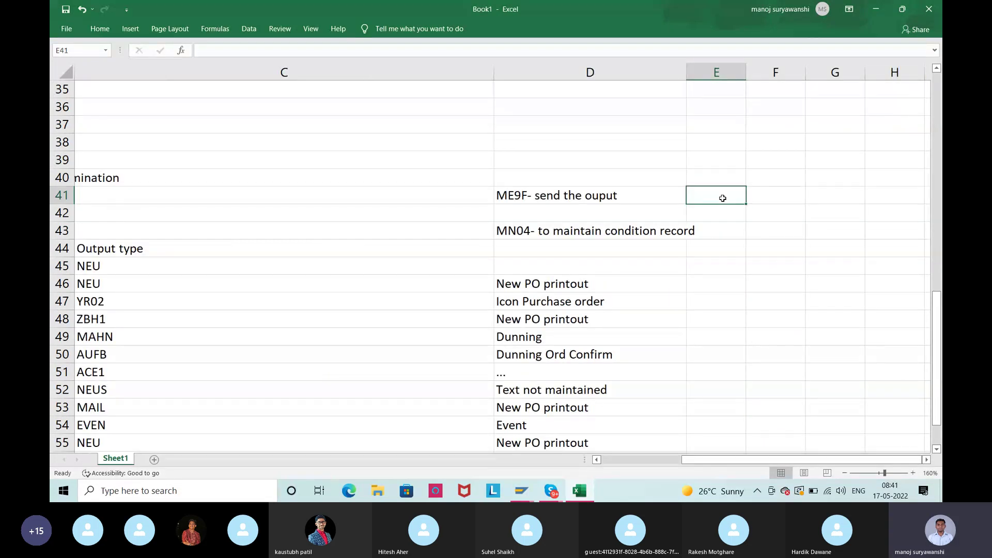
text(PO output)
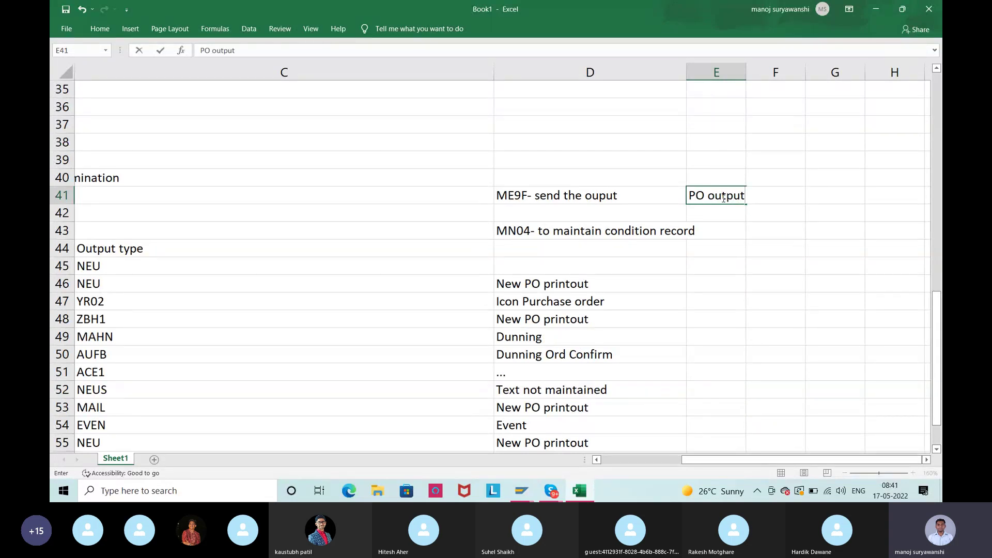
key(Return)
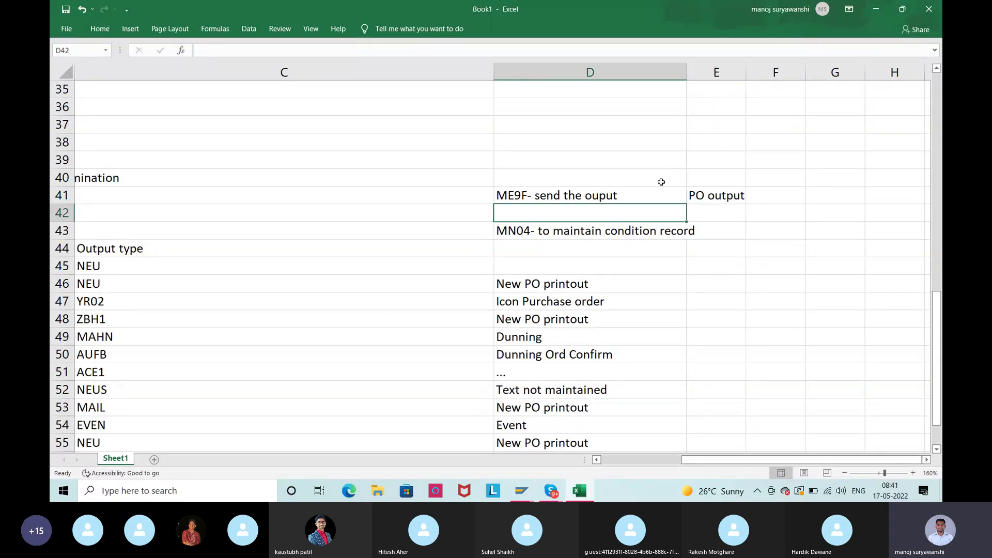
click(519, 189)
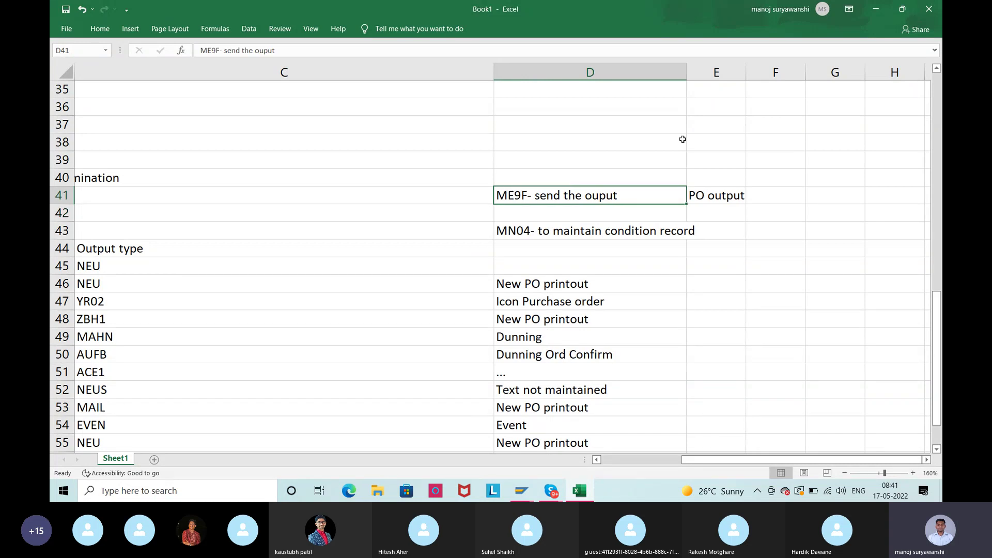
Return to YNEU's default values in SAP, review the dispatch time options, keep option 3, and save the output type
click(882, 19)
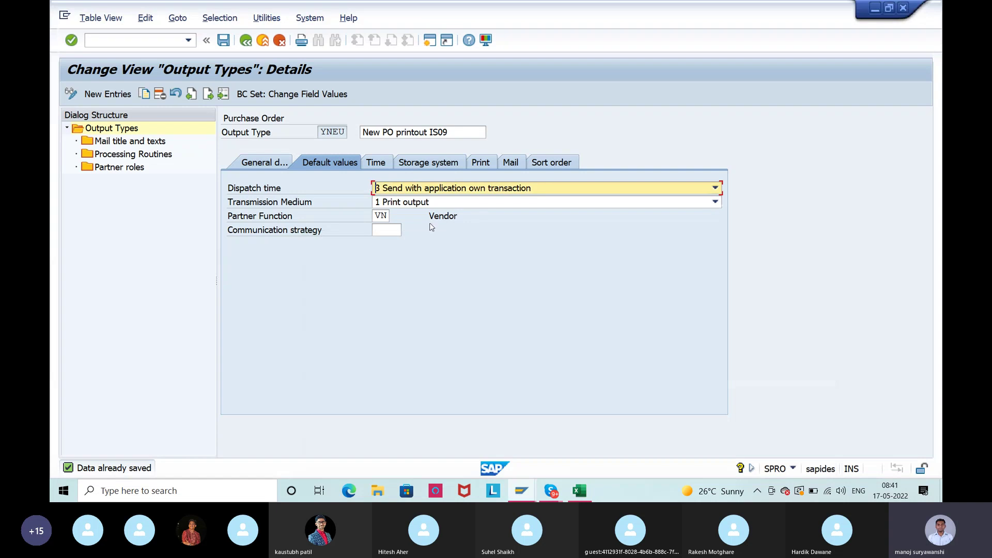
click(433, 190)
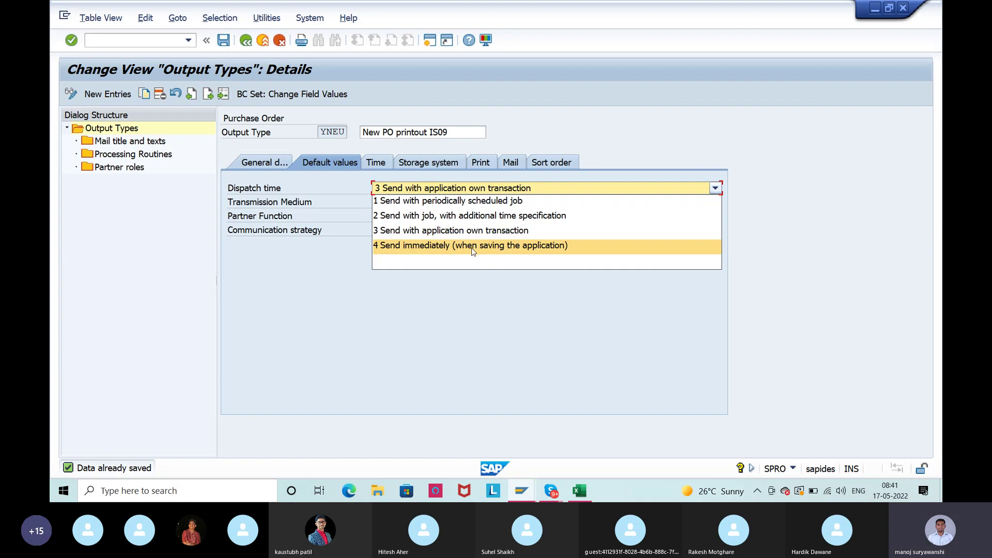
click(412, 323)
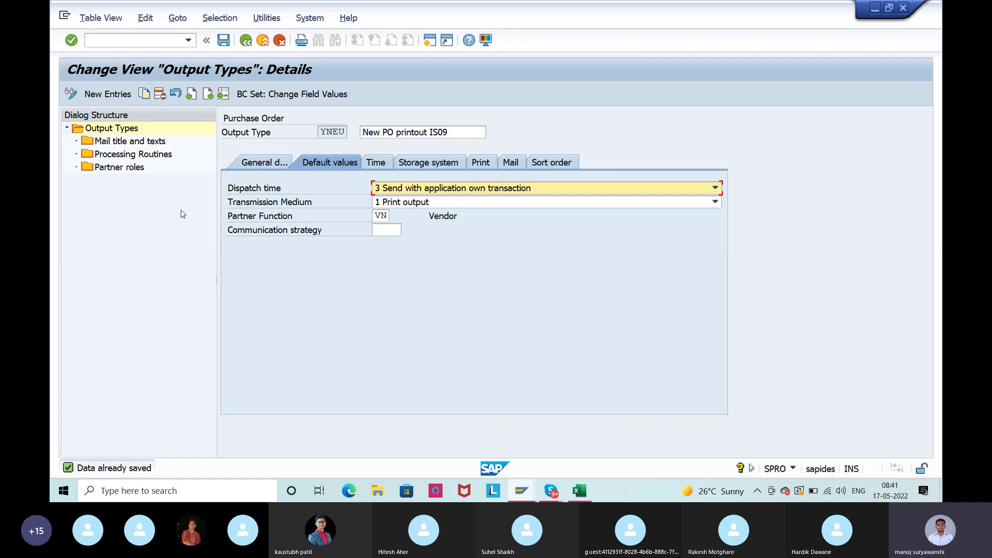
click(223, 41)
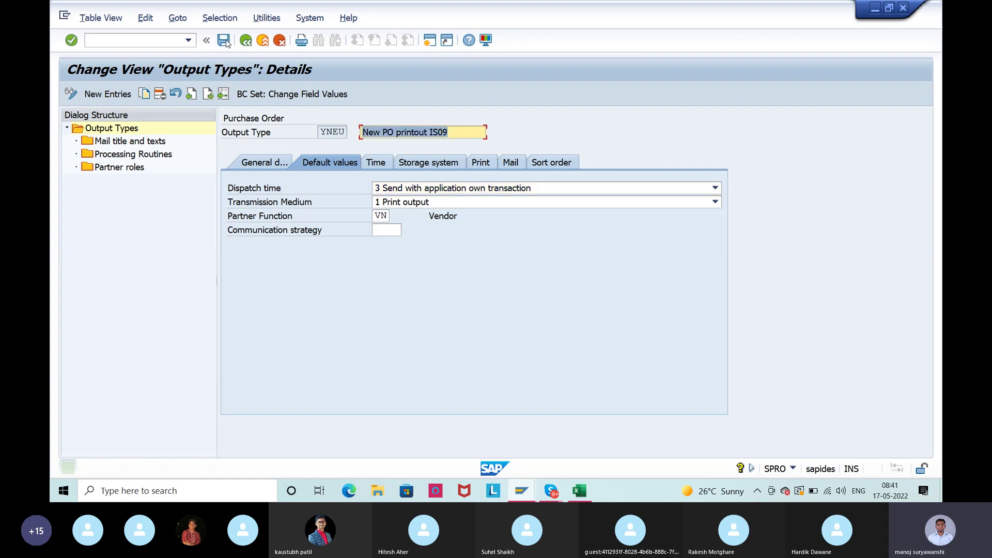
Leave the YNEU output type details and open the Fine-Tuned Control: Purchase Order activity
drag(322, 135, 351, 136)
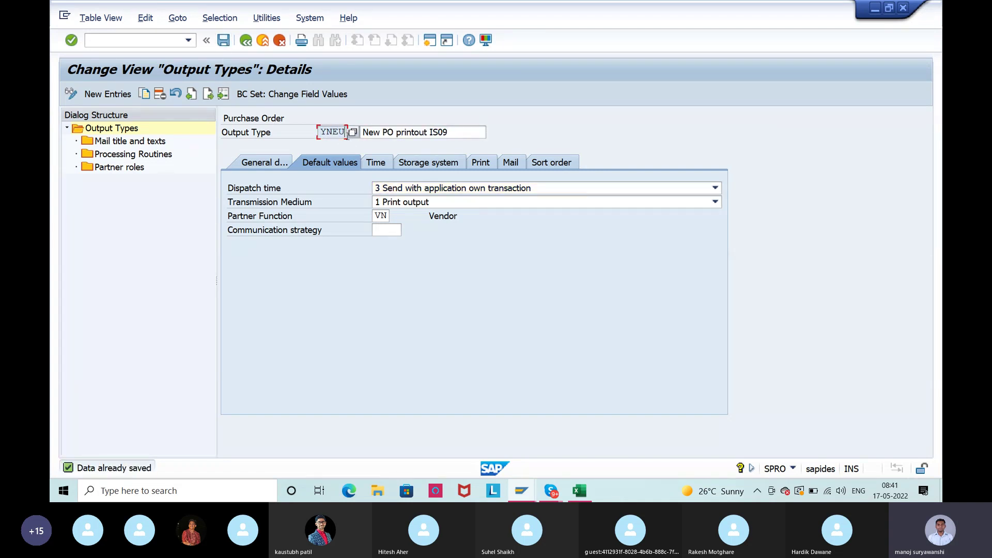
click(246, 42)
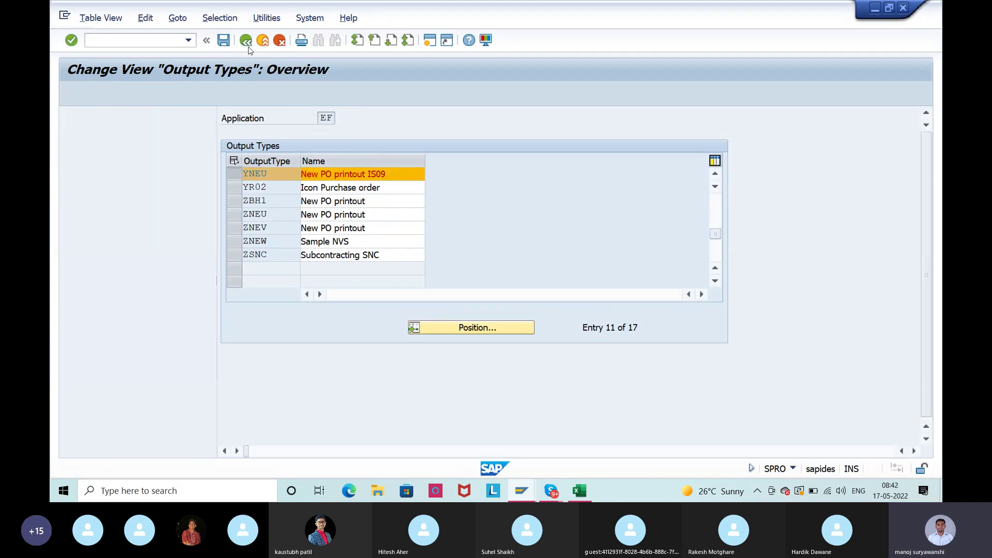
click(246, 42)
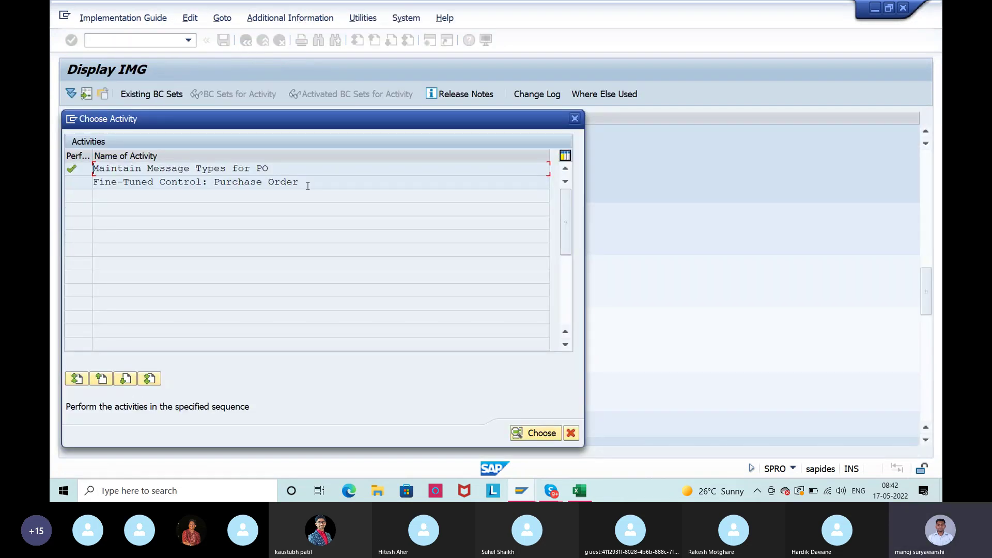
drag(123, 184, 214, 185)
click(214, 185)
double_click(324, 185)
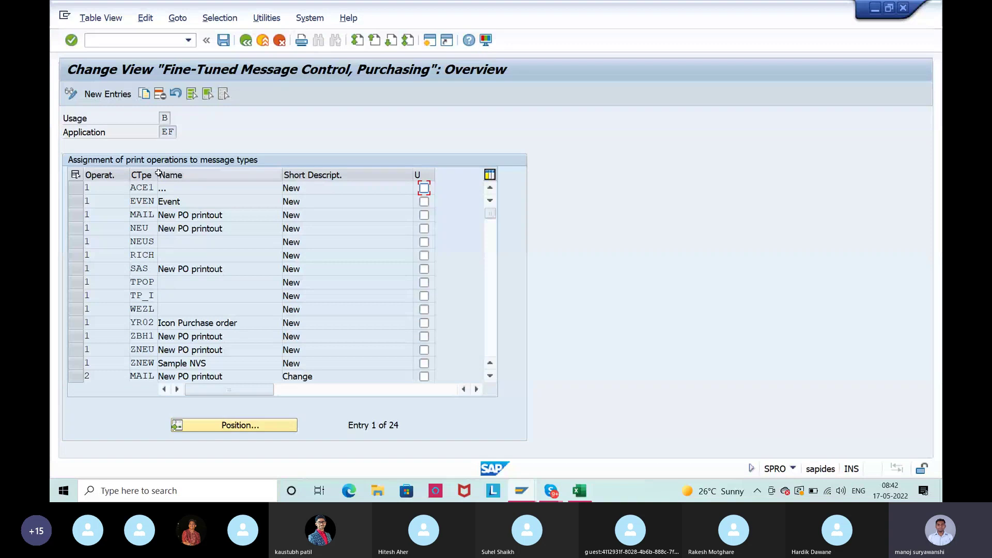
drag(159, 175, 165, 175)
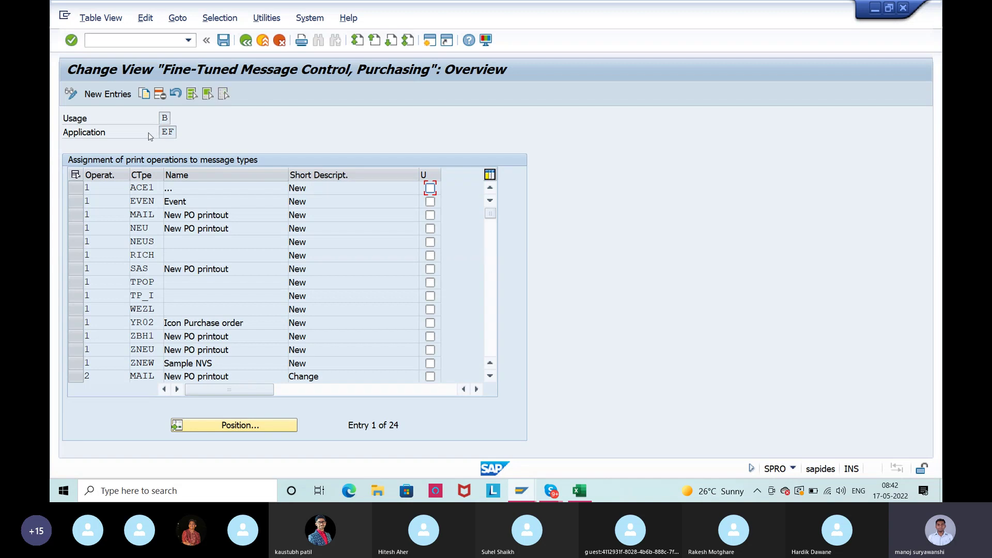
Review the available print operations, from 1 New to 4 Rejection of RFQ, and close the list without choosing
click(102, 193)
click(135, 187)
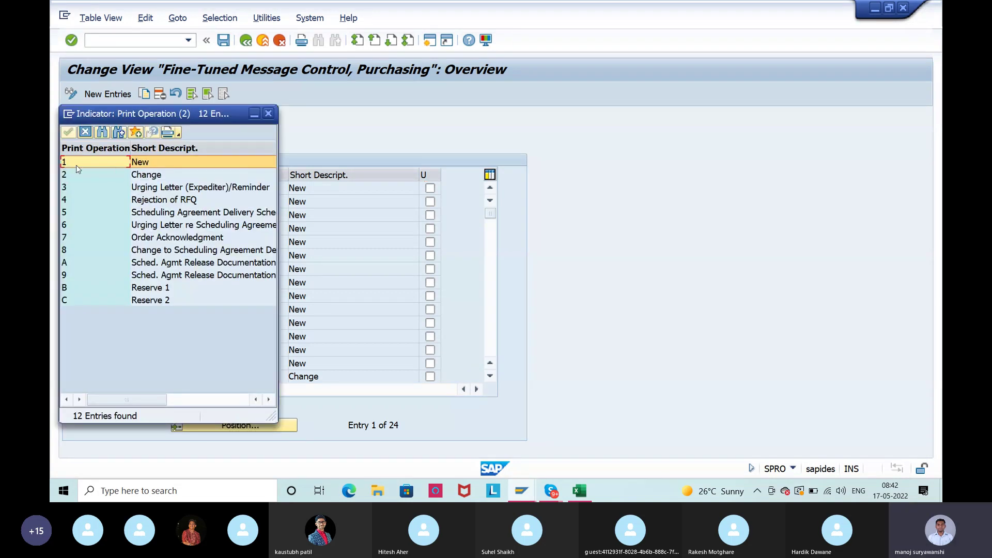
click(142, 164)
click(85, 178)
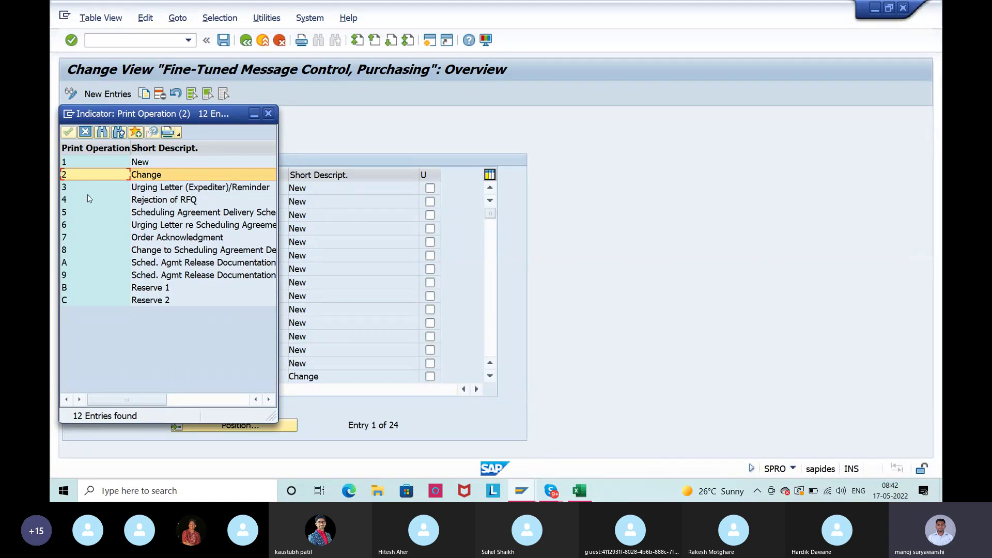
click(72, 190)
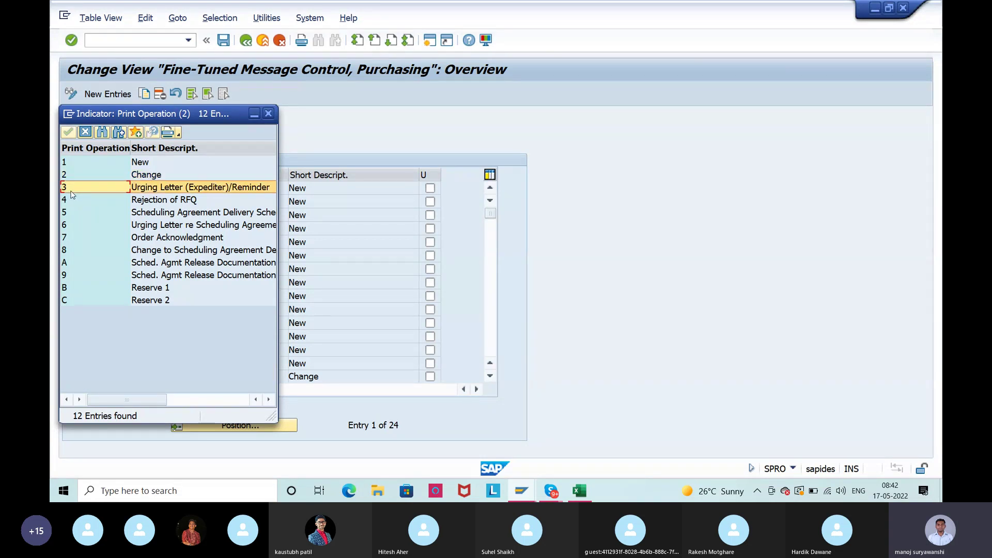
click(68, 201)
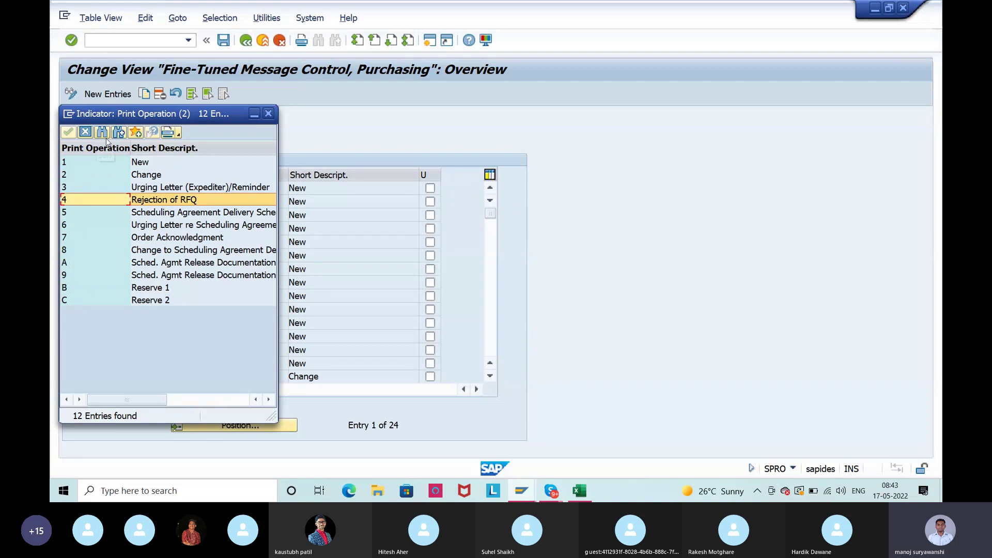
click(85, 132)
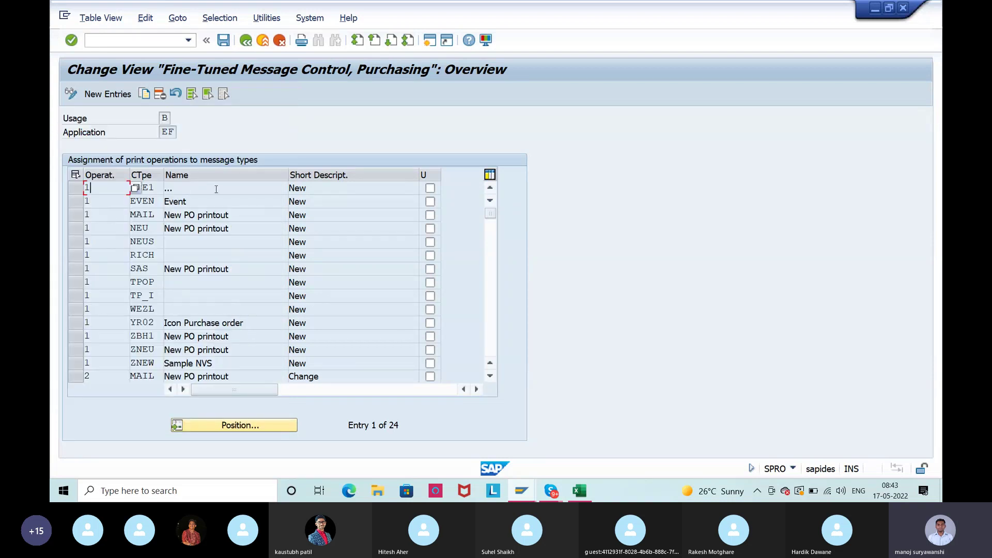
Add a new fine-tuned control entry assigning print operation 1 (New) to YNEU, and save it in the proposed customizing request
click(106, 93)
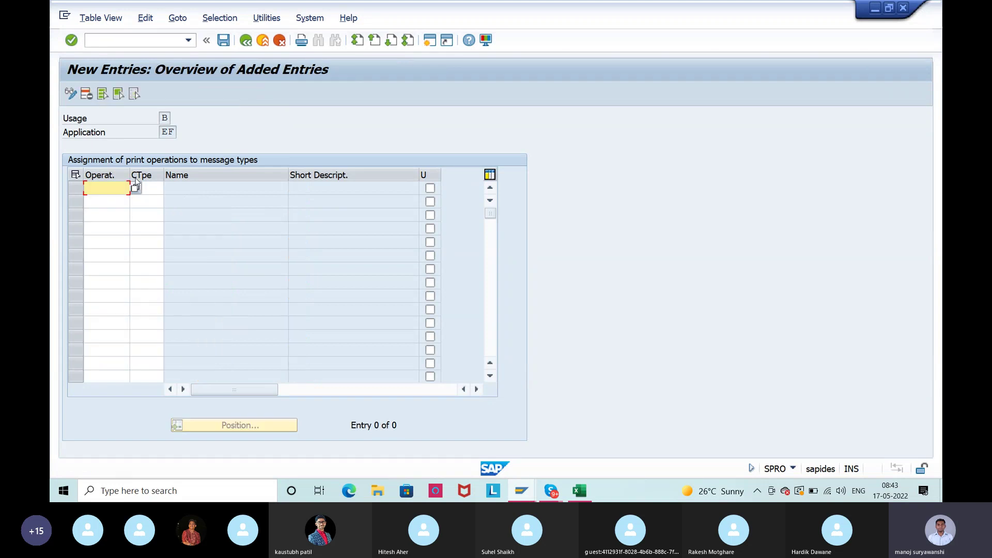
click(136, 189)
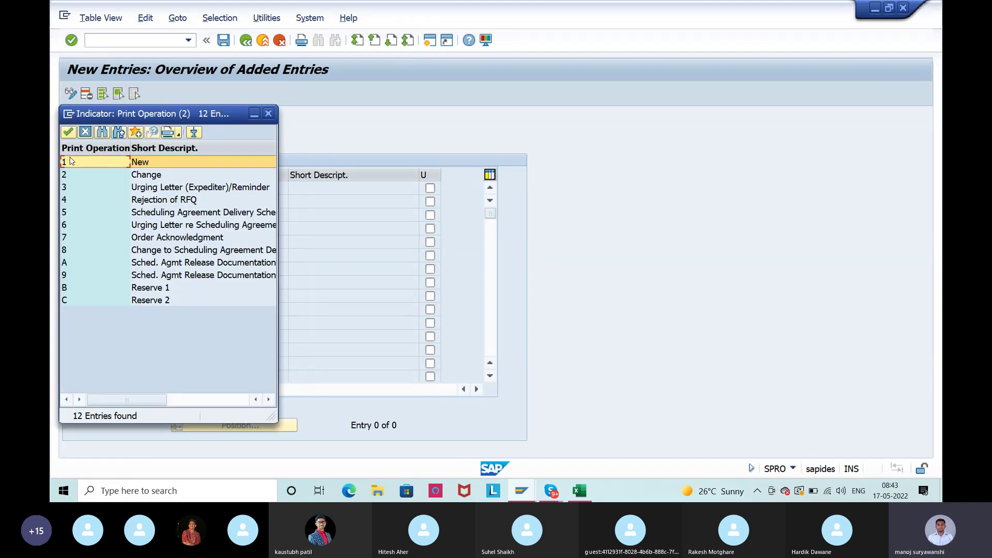
double_click(71, 162)
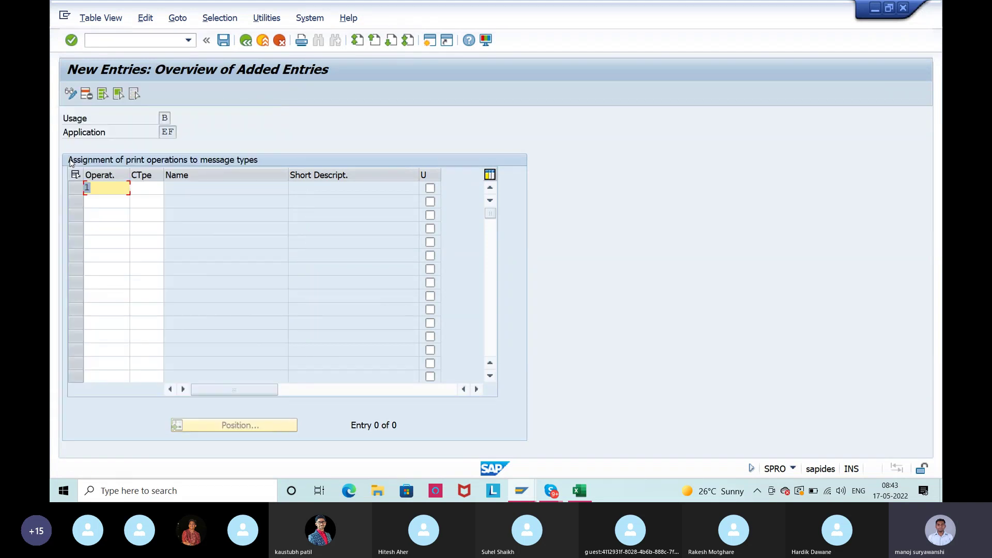
click(153, 188)
text(yn)
click(144, 215)
key(Return)
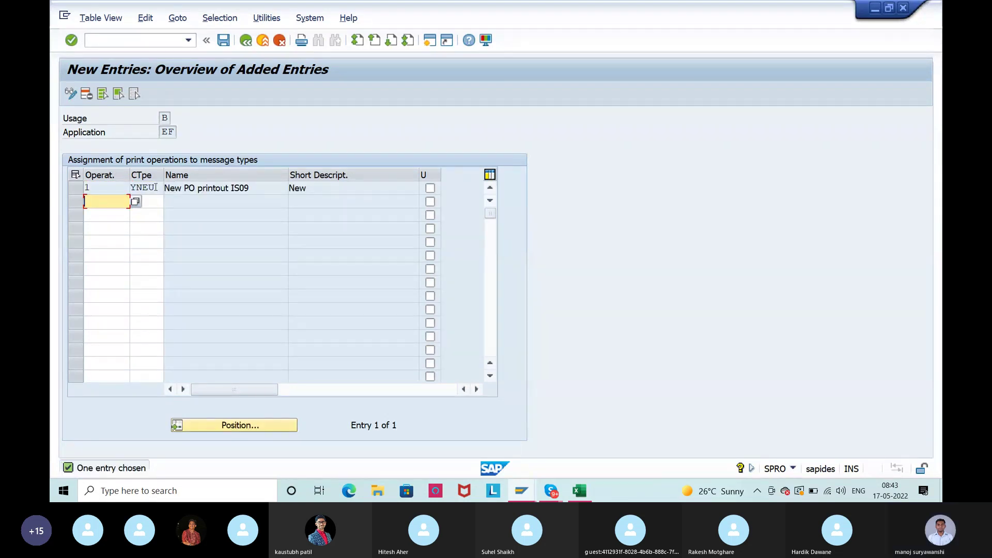
click(224, 40)
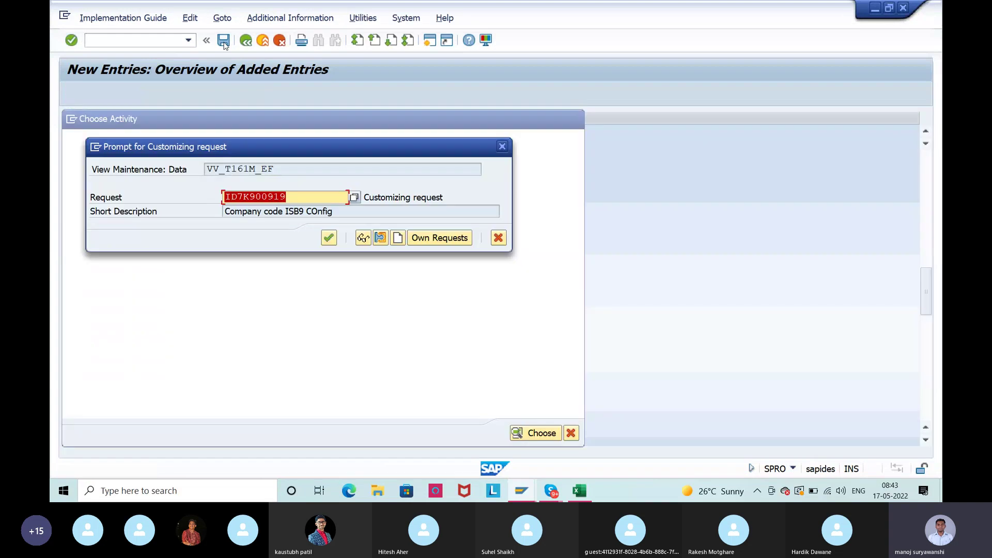
key(Return)
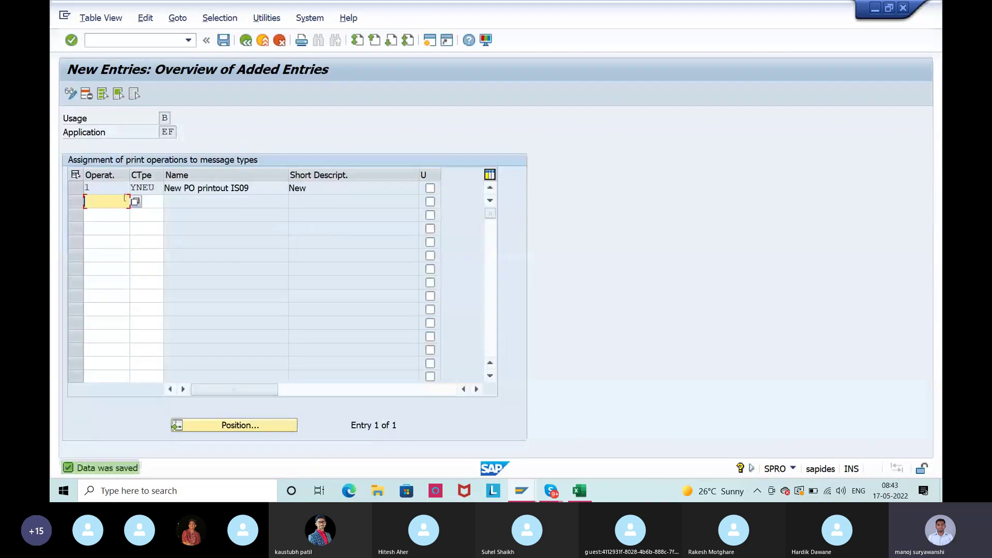
Return to the IMG structure and, under Define Message Schema for Purchase Order, open Maintain Message Determination Schema: Purchase Order
click(247, 41)
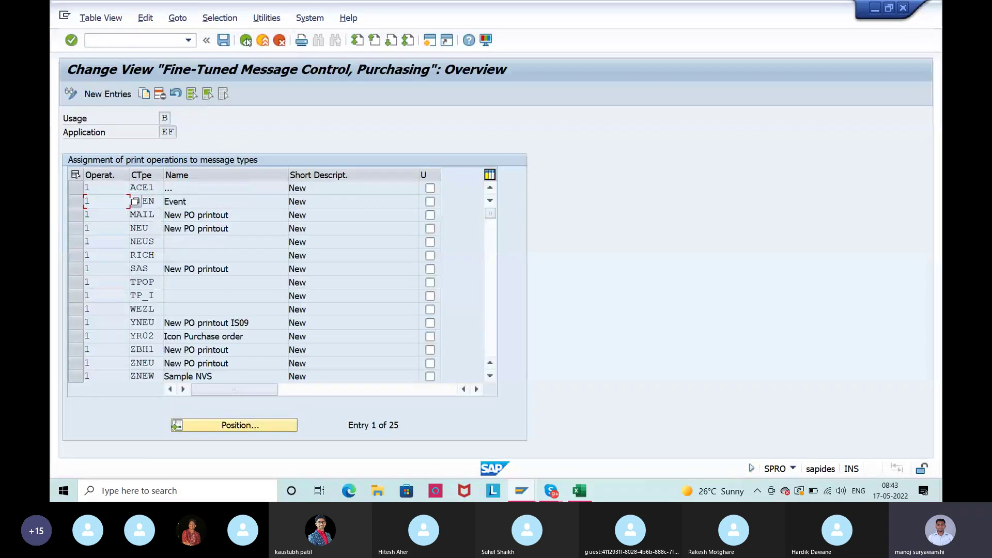
click(247, 42)
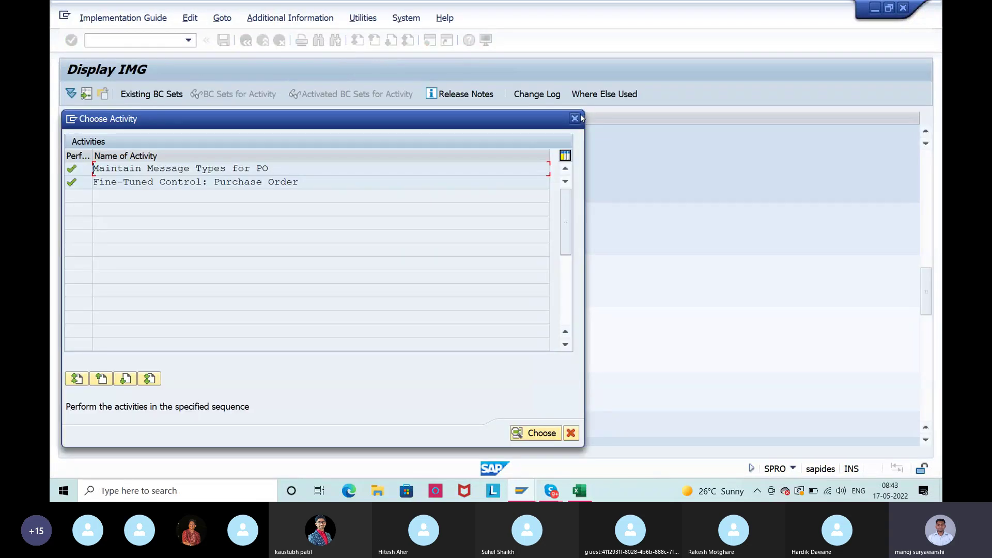
click(578, 119)
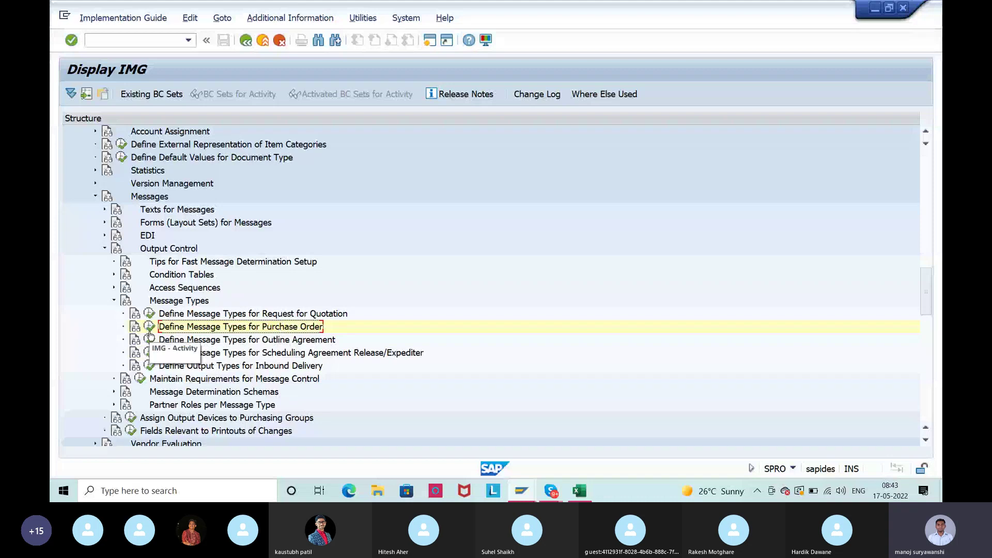
click(165, 395)
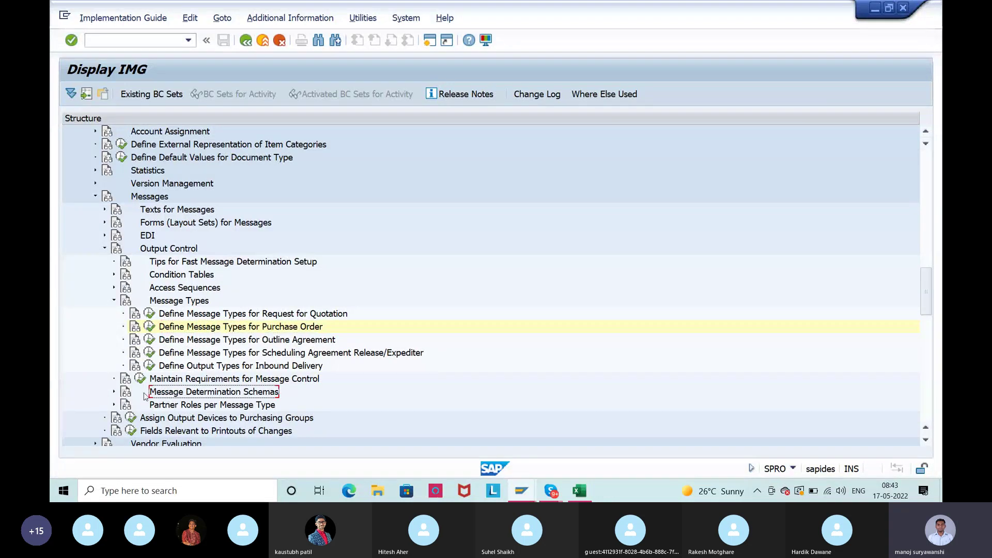
click(113, 392)
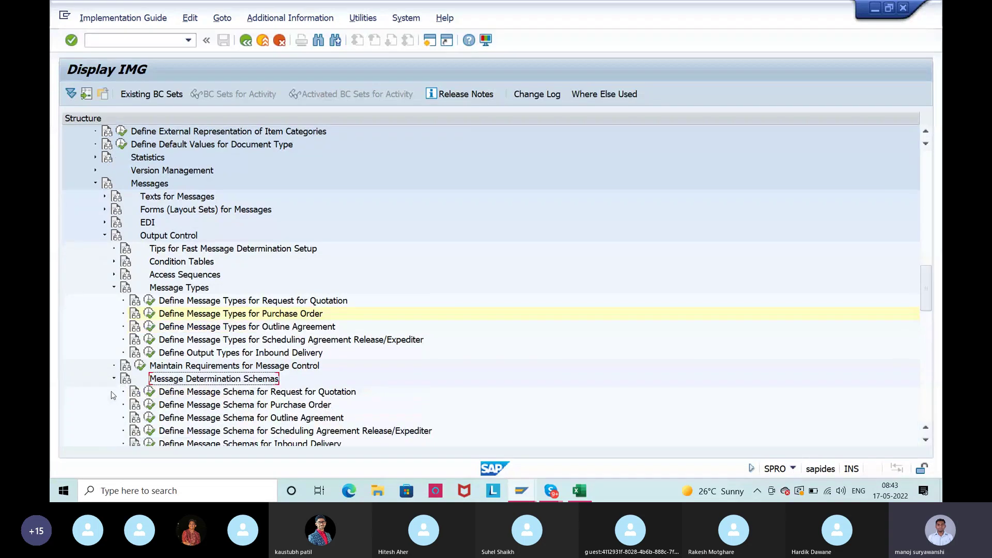
click(150, 407)
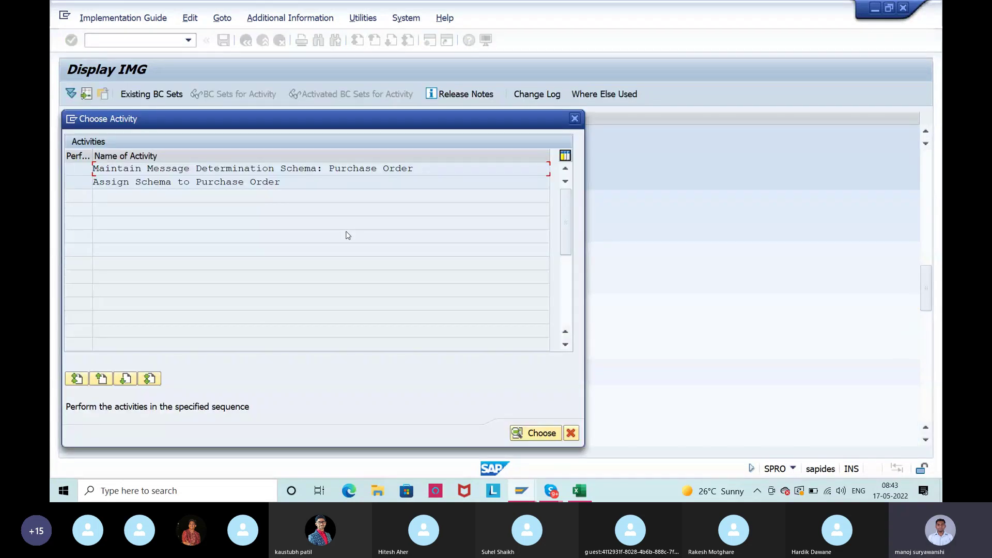
double_click(436, 168)
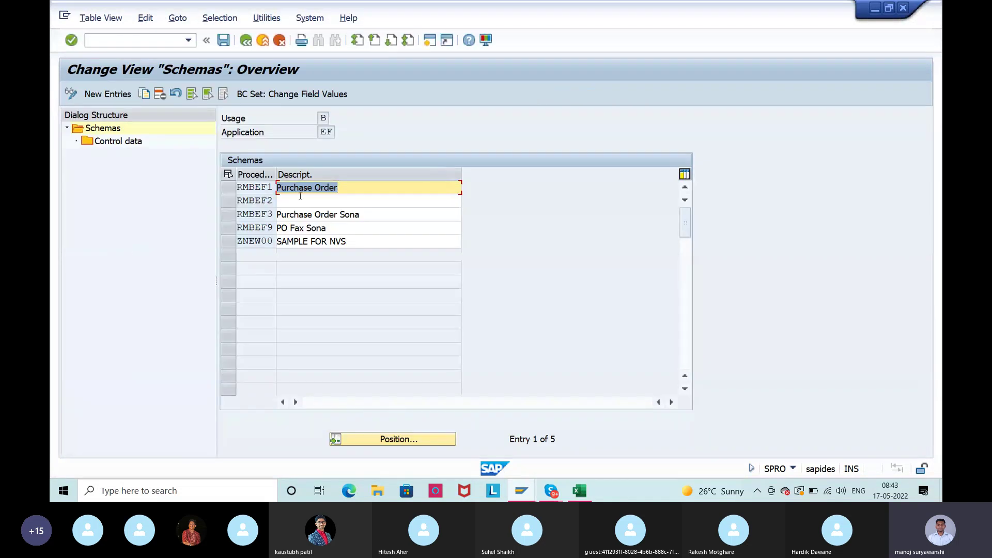
Widen the schemas' Procedure column, select schema RMBEF1 (Purchase Order), and open its control data
drag(277, 174, 231, 197)
click(232, 193)
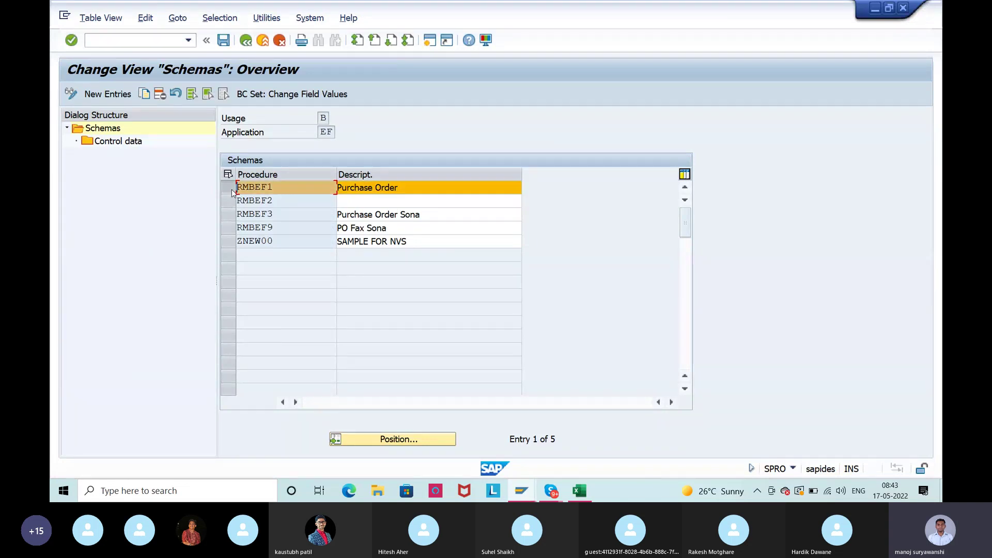
click(422, 191)
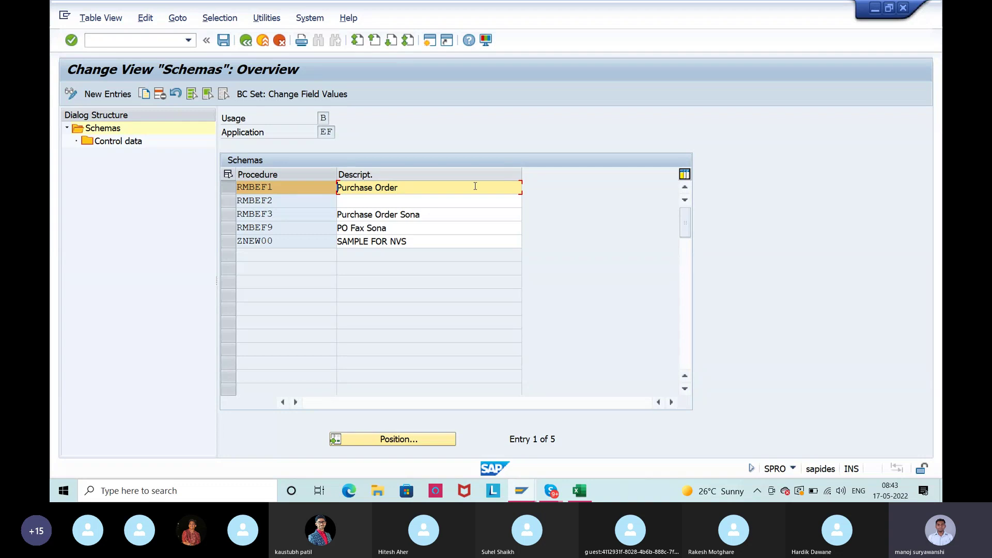
click(305, 188)
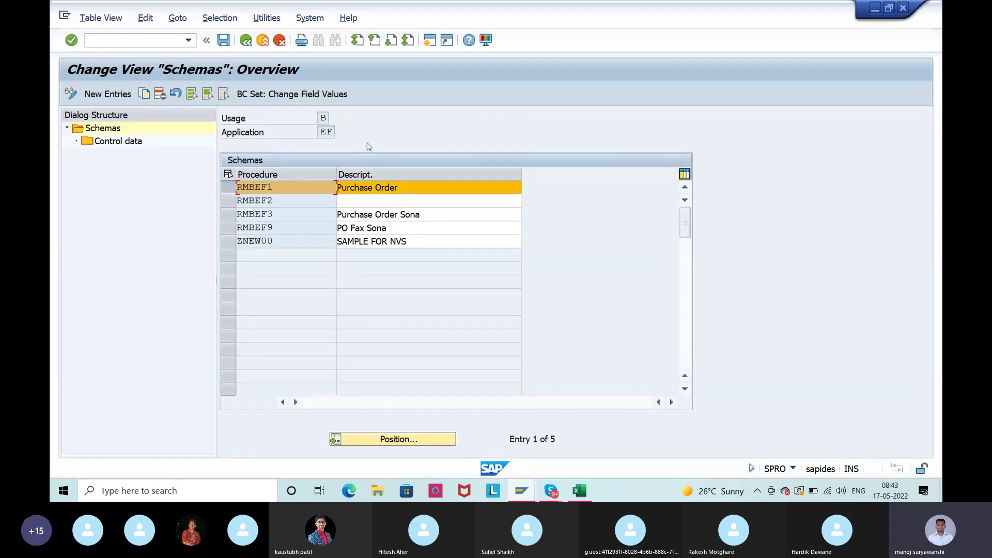
drag(274, 188, 238, 196)
double_click(117, 146)
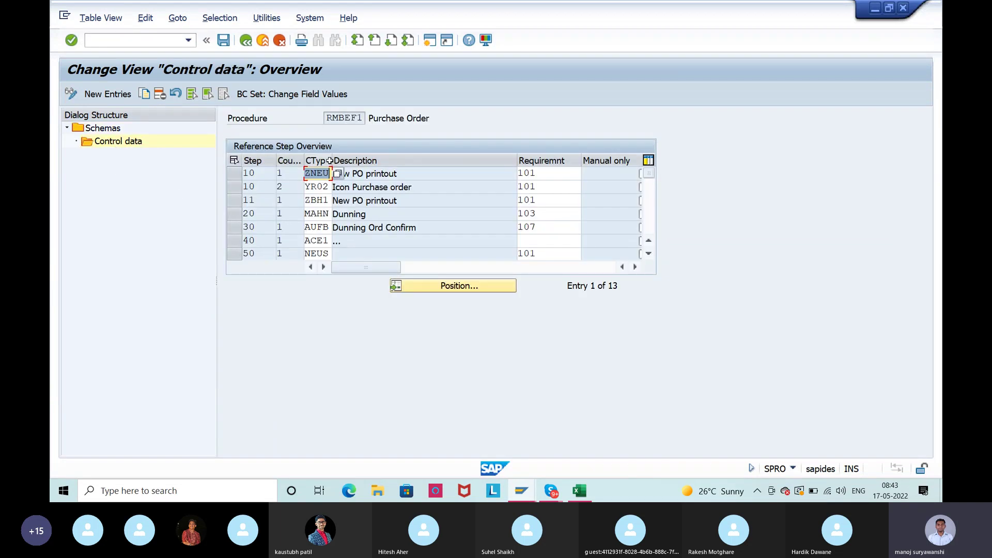
Widen the CTyp column and review the steps, condition types and requirements in RMBEF1's control data
drag(332, 160, 398, 161)
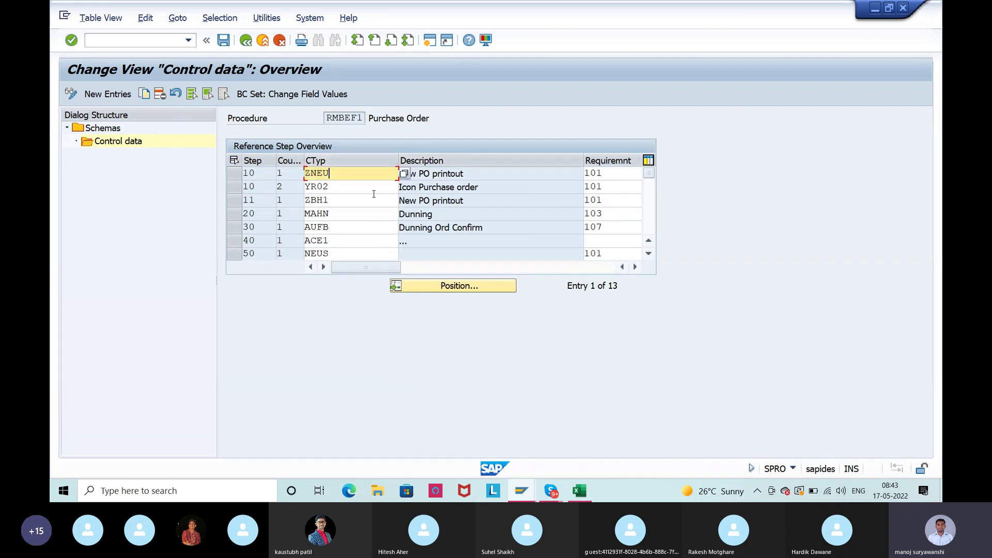
click(246, 174)
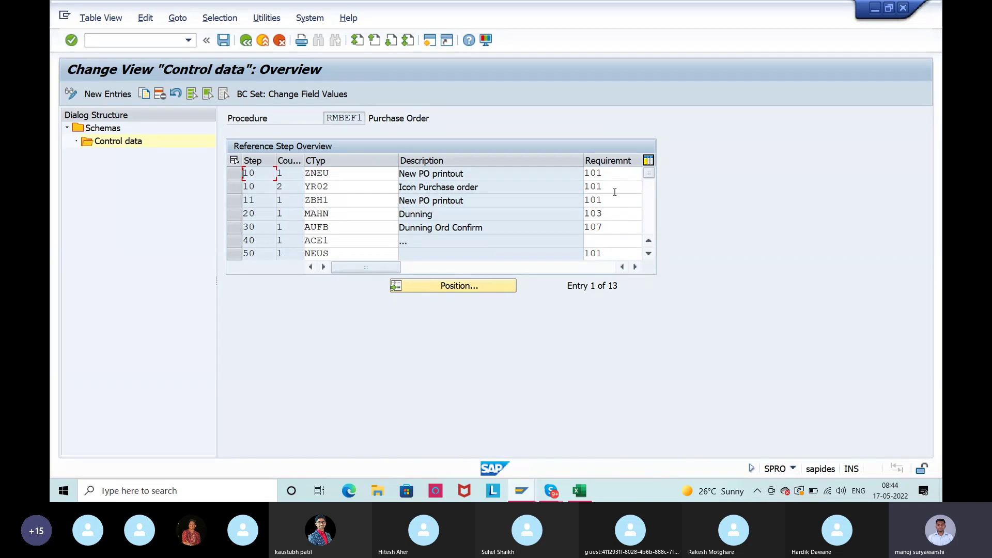
scroll(447, 226, down, 3)
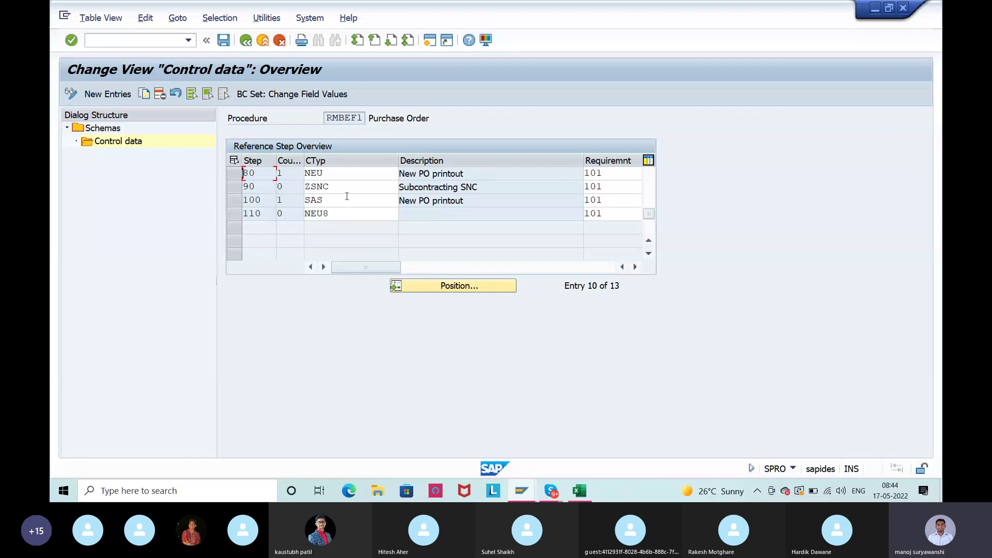
scroll(347, 196, up, 3)
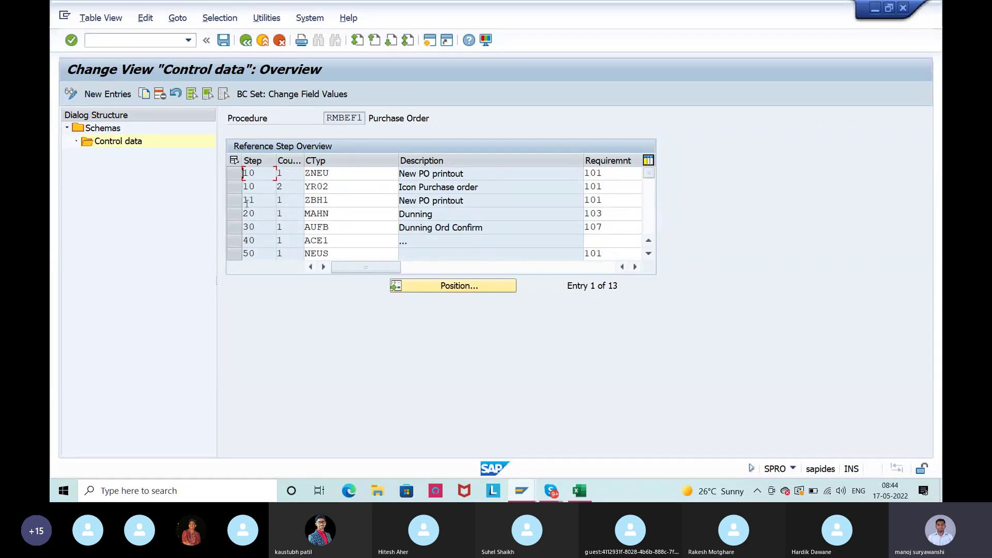
Add a new control data entry to RMBEF1 with step 15 and condition type YNEU, and save
click(258, 212)
click(112, 99)
text(15)
key(Tab)
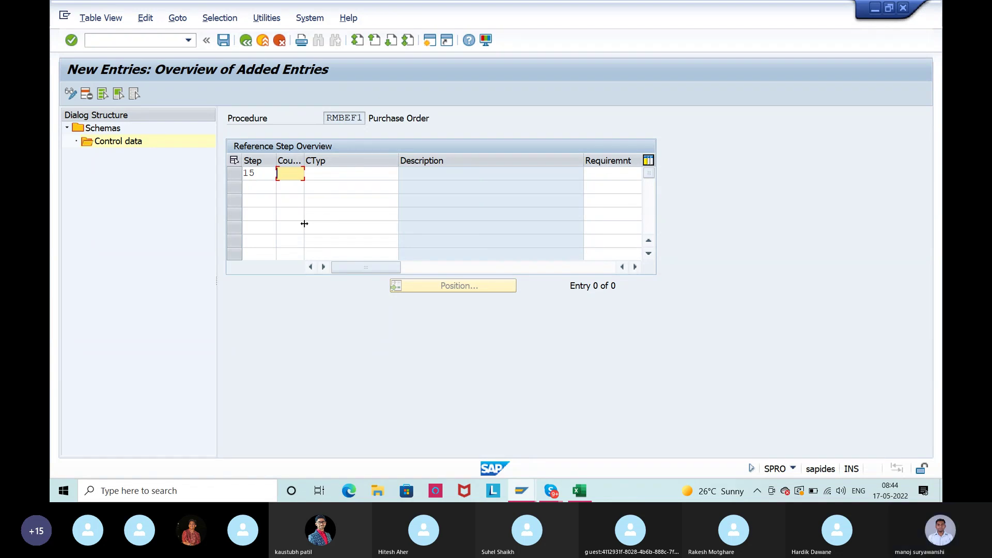
key(Tab)
text(yneu)
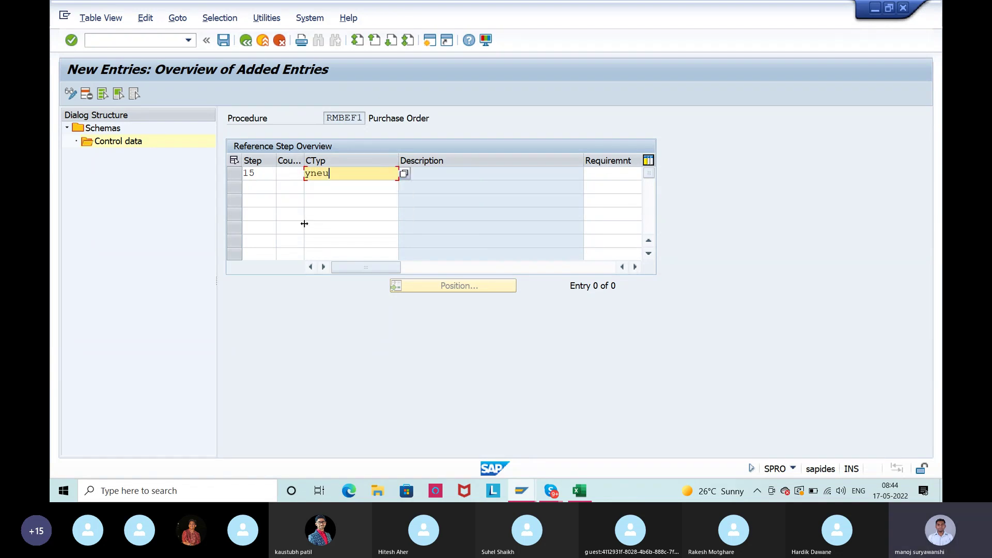
key(Return)
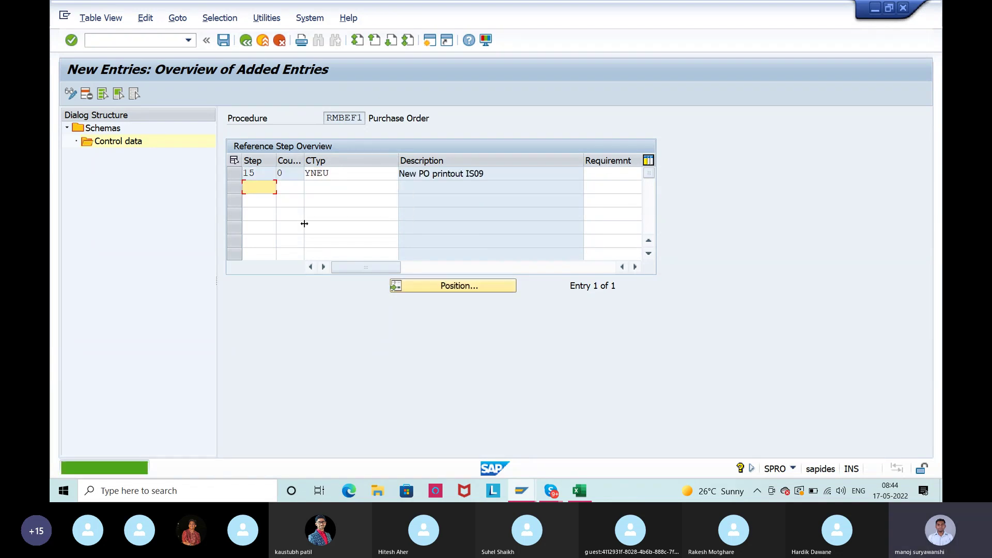
click(223, 40)
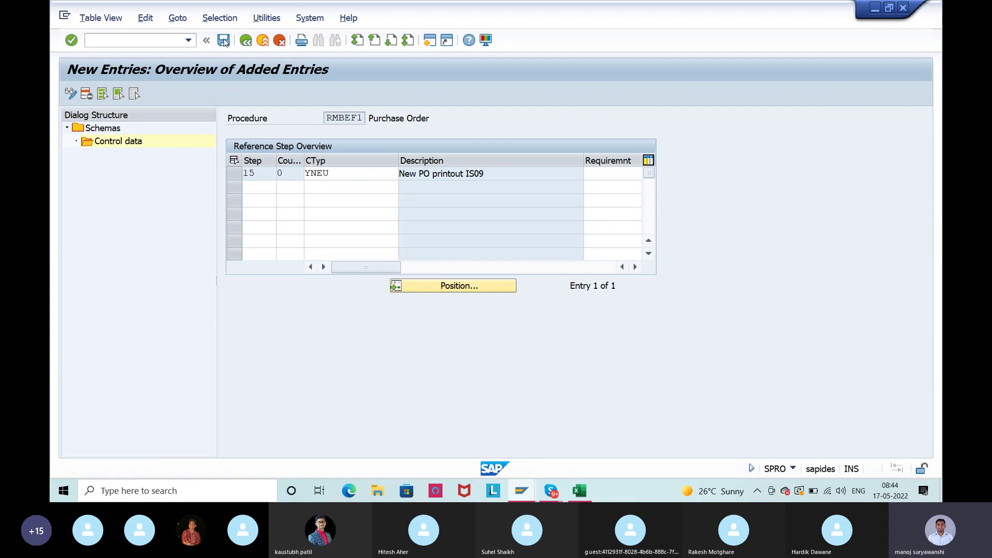
Return to the control data overview of schema RMBEF1
click(329, 238)
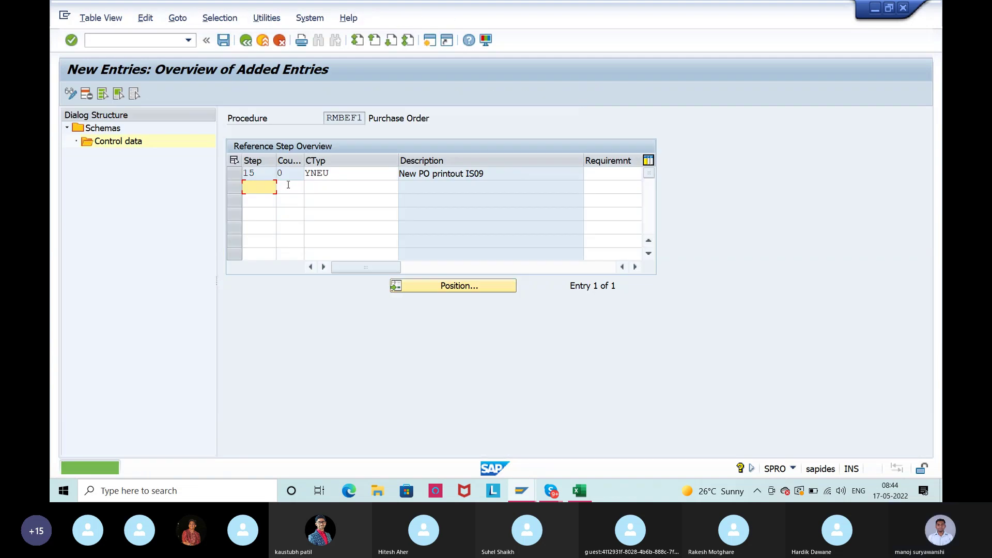
click(245, 41)
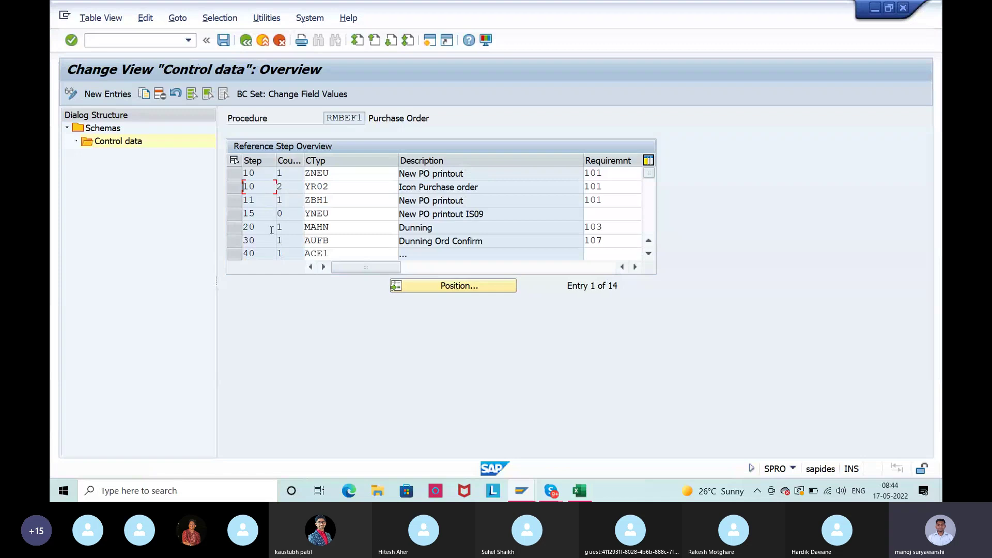
Set requirement 101 for step 15, condition type YNEU, and view the available requirement routines
click(240, 218)
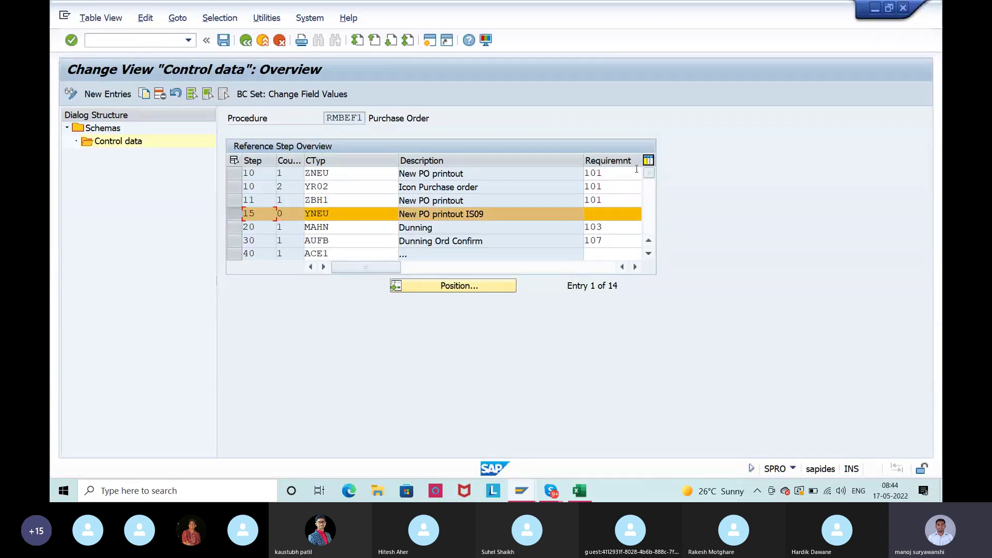
click(620, 215)
text(101)
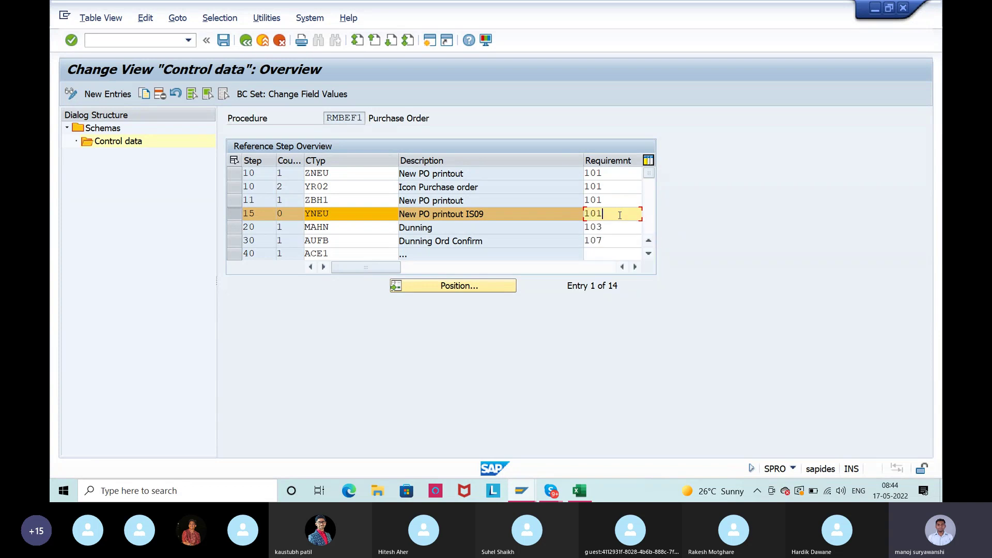
key(Return)
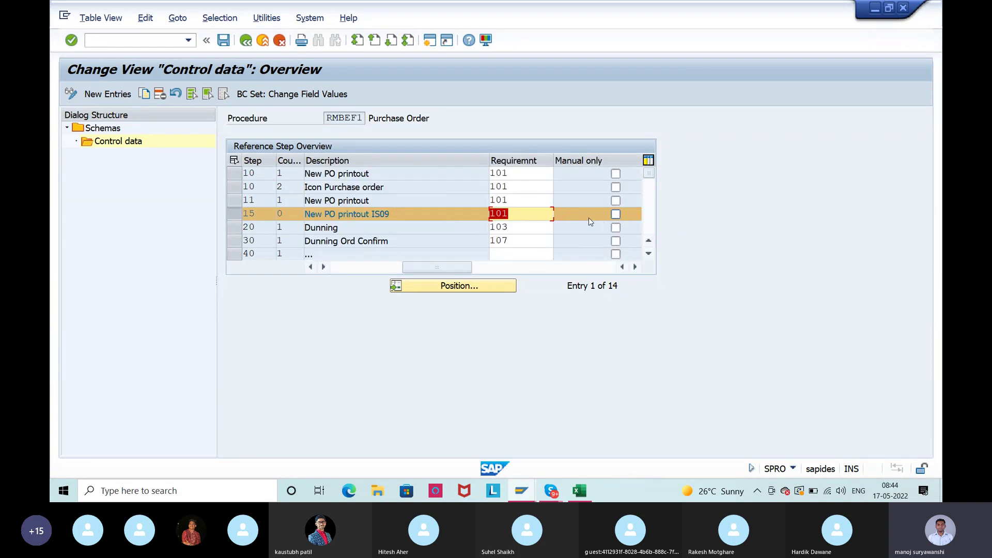
click(558, 214)
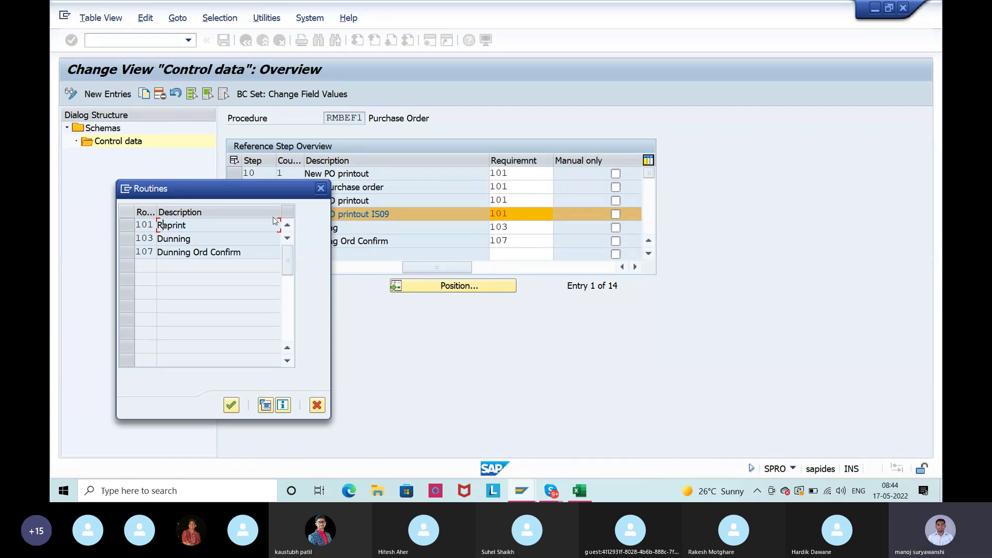
click(320, 188)
Clear the requirement of step 15, condition type YNEU, and save the control data
double_click(517, 212)
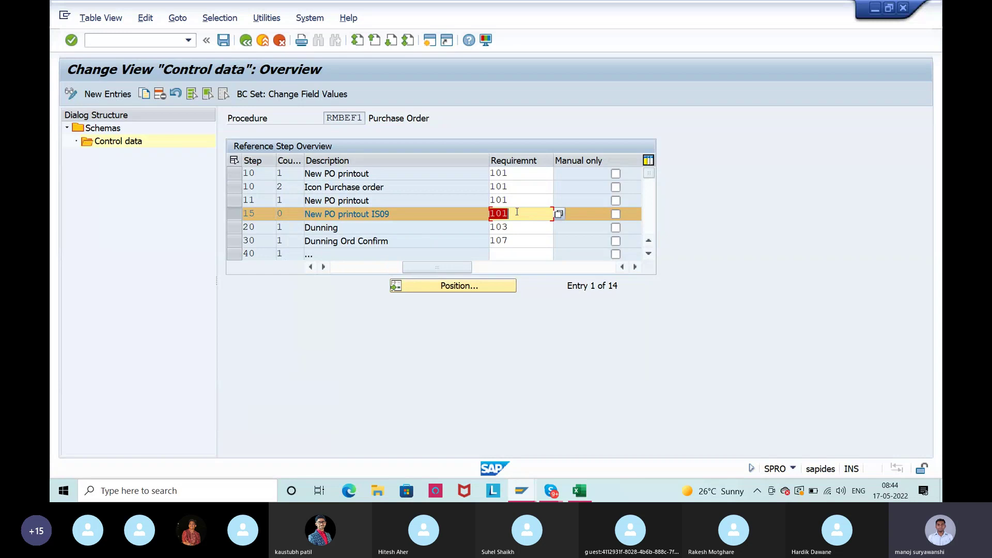
key(BackSpace)
key(Return)
click(237, 213)
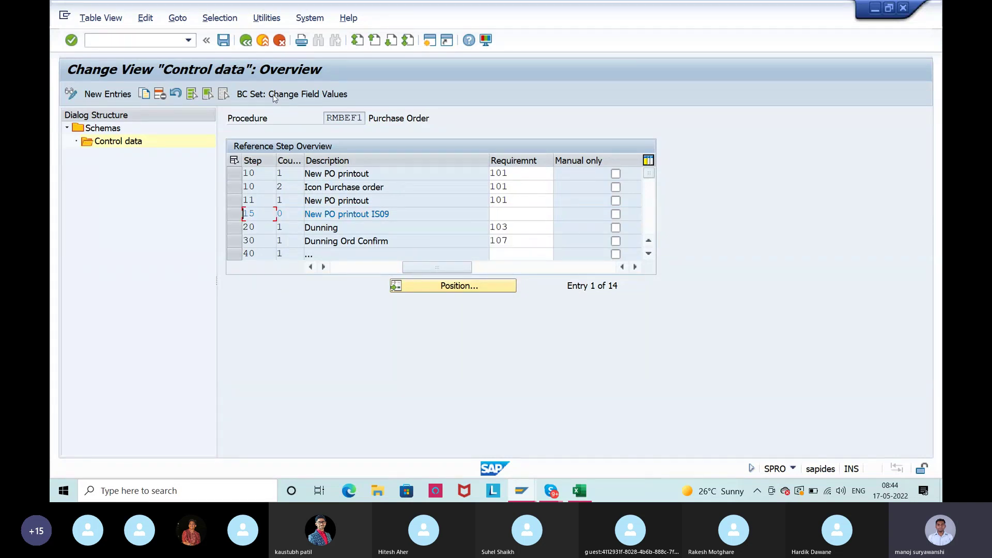
click(223, 40)
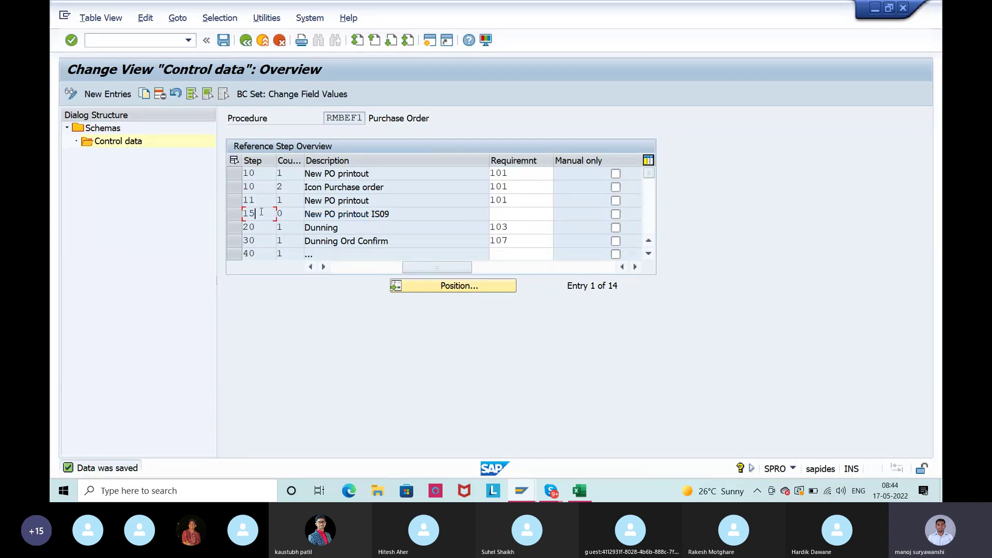
Return to the activity selection and open Assign Schema to Purchase Order
click(332, 118)
click(244, 42)
click(245, 43)
drag(134, 183, 282, 184)
click(284, 185)
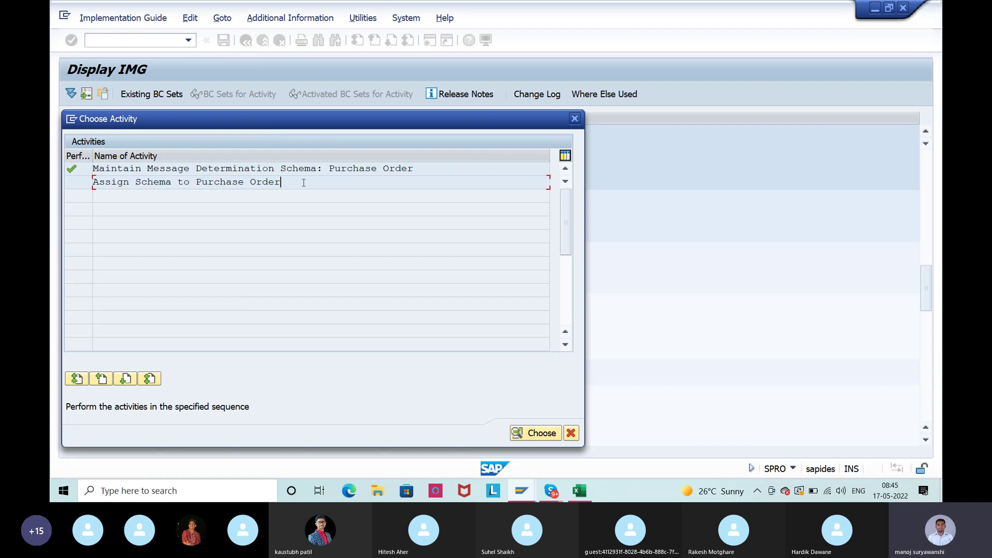
click(465, 166)
double_click(291, 188)
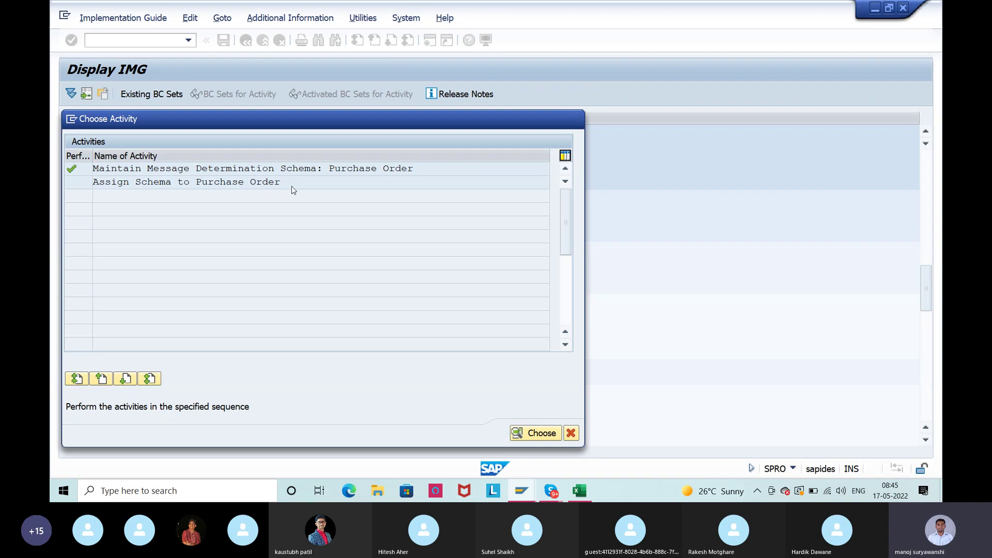
View the applications available for the schema assignment and widen the application column
drag(103, 132, 90, 131)
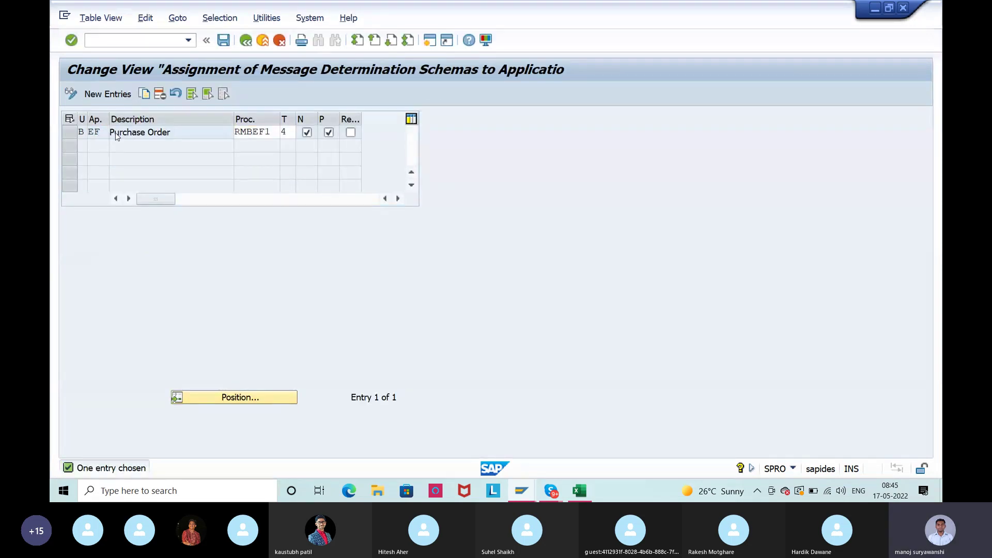
click(114, 132)
click(97, 282)
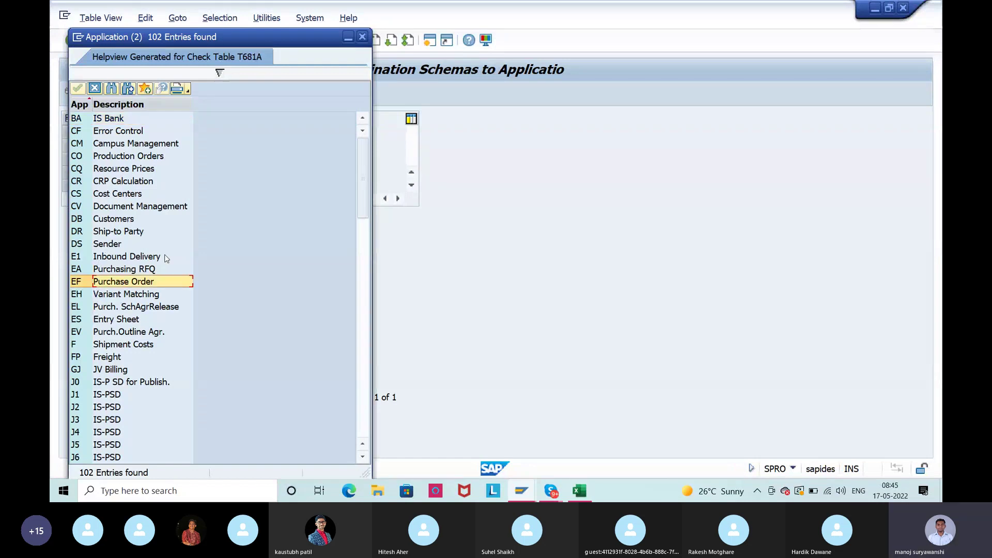
click(363, 37)
drag(109, 119, 118, 119)
drag(194, 133, 117, 133)
click(136, 152)
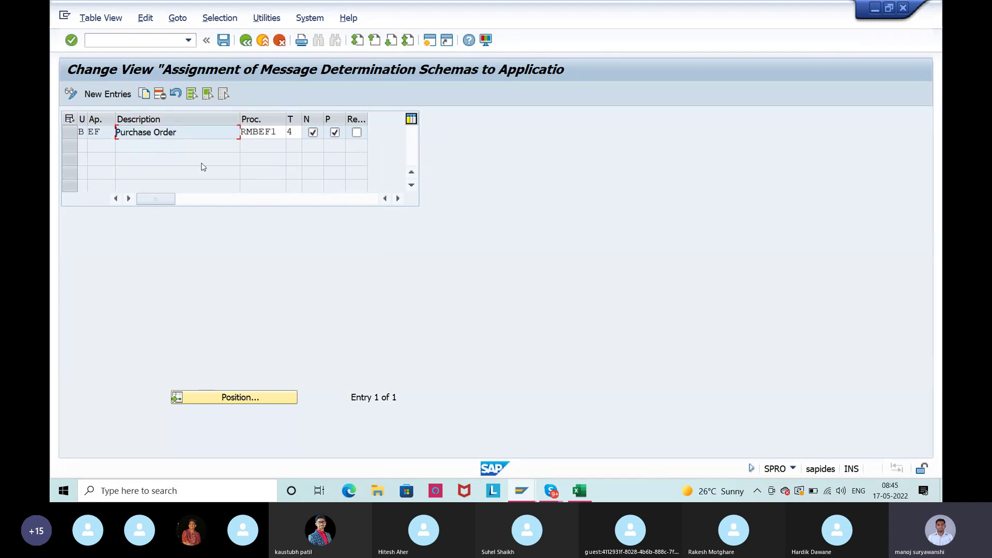
Check the procedure RMBEF1 assigned to application EF, save, and return to the IMG structure
click(276, 130)
drag(276, 131, 227, 135)
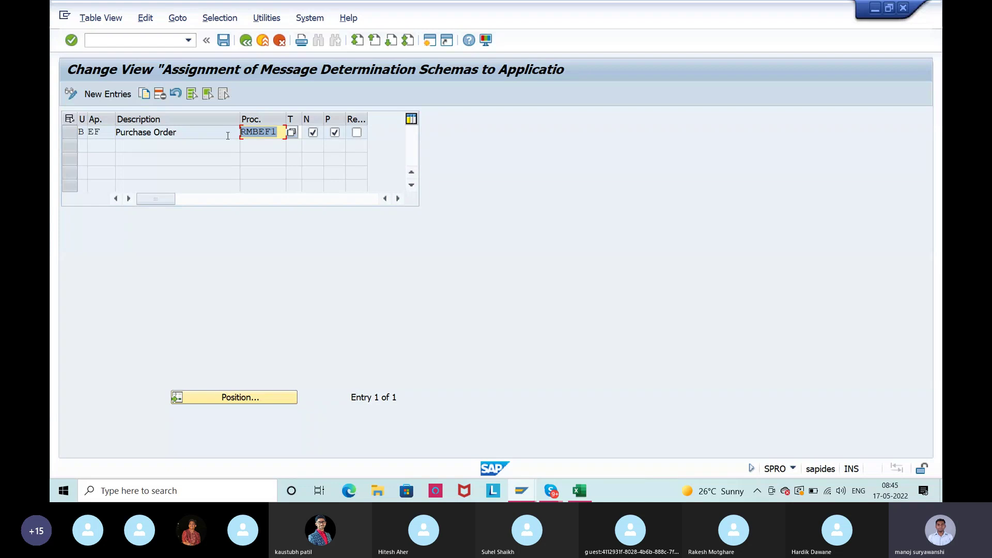
click(241, 134)
drag(273, 133, 240, 136)
drag(275, 135, 231, 137)
click(231, 136)
click(223, 41)
click(246, 41)
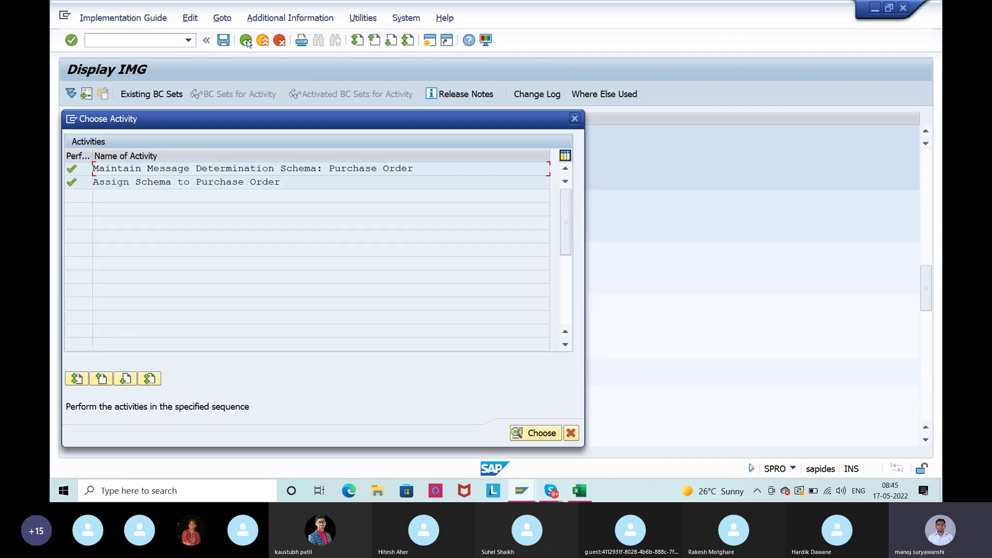
click(578, 119)
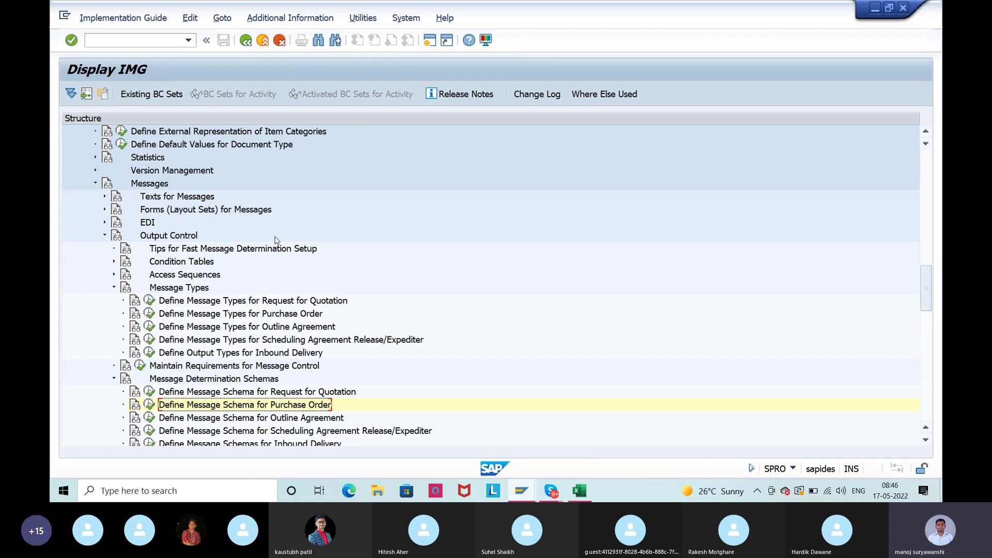
Leave Customizing for SAP Easy Access and start transaction MN04 for purchase order output condition records
click(522, 491)
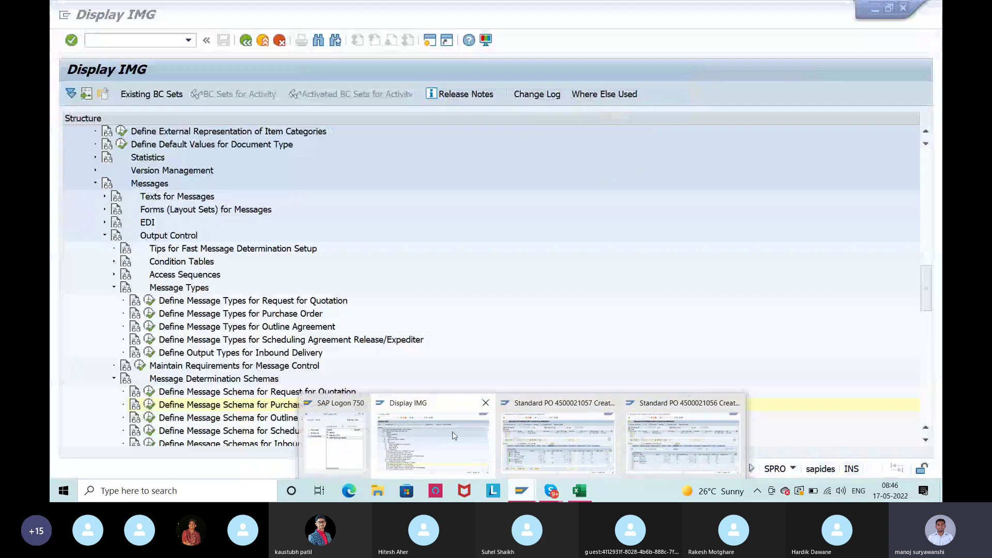
click(431, 439)
click(263, 41)
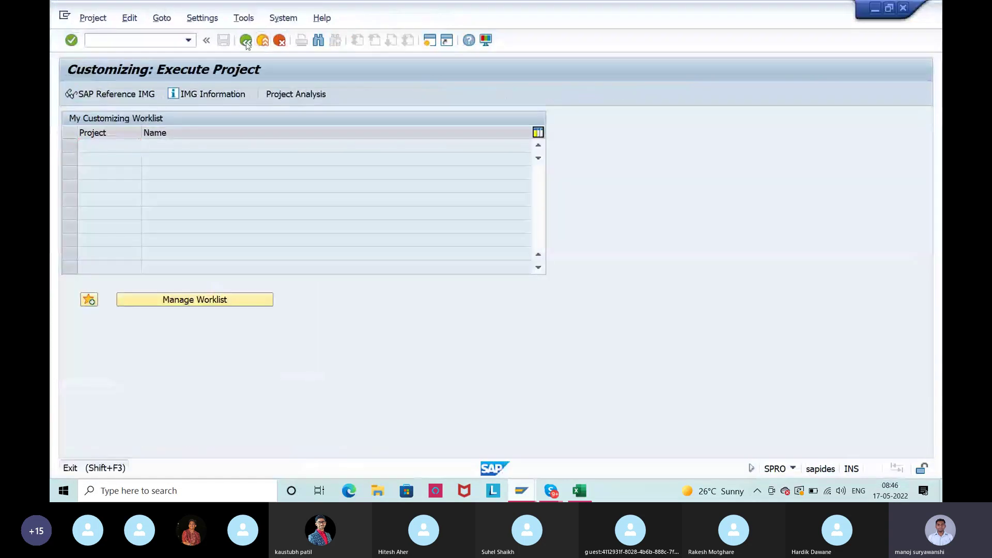
click(262, 40)
text(mn04)
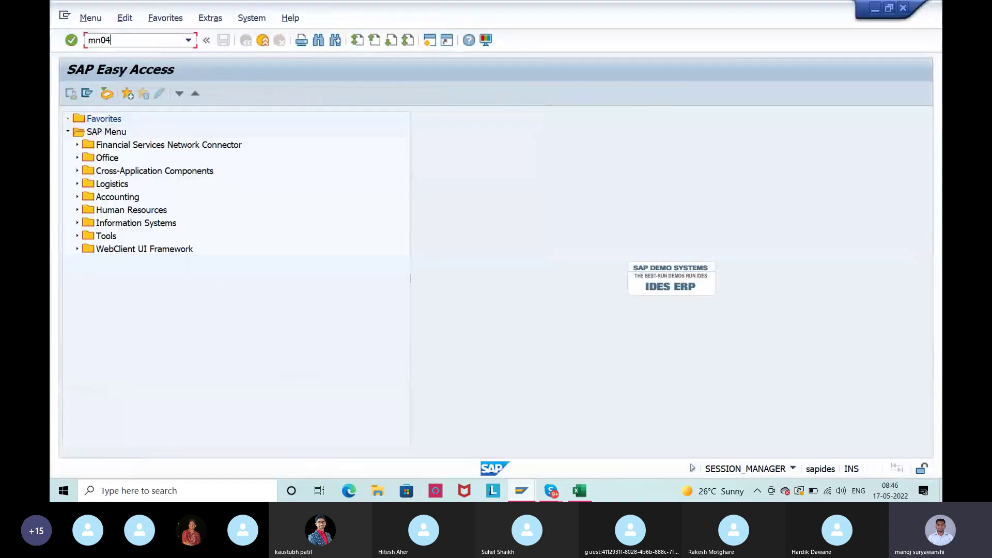
key(Return)
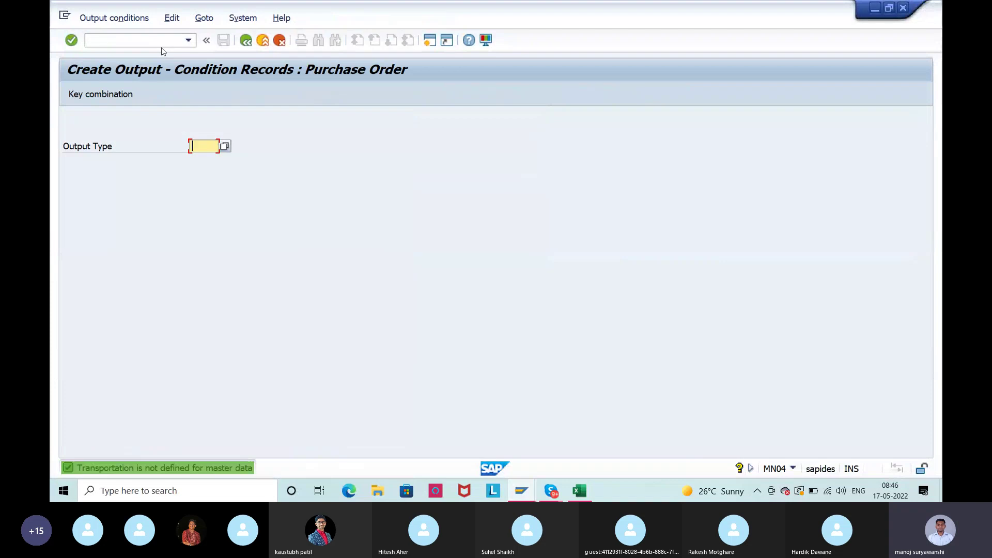
Switch to the session with the standard purchase order, copy its vendor number and return to MN04
key(alt+Tab)
key(alt+Tab)
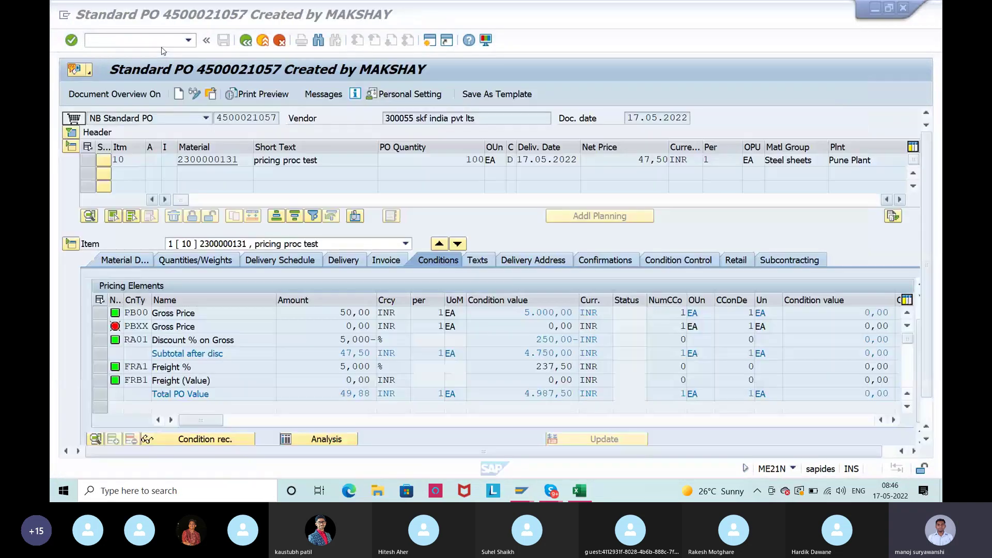
drag(413, 117, 384, 117)
key(ctrl+c)
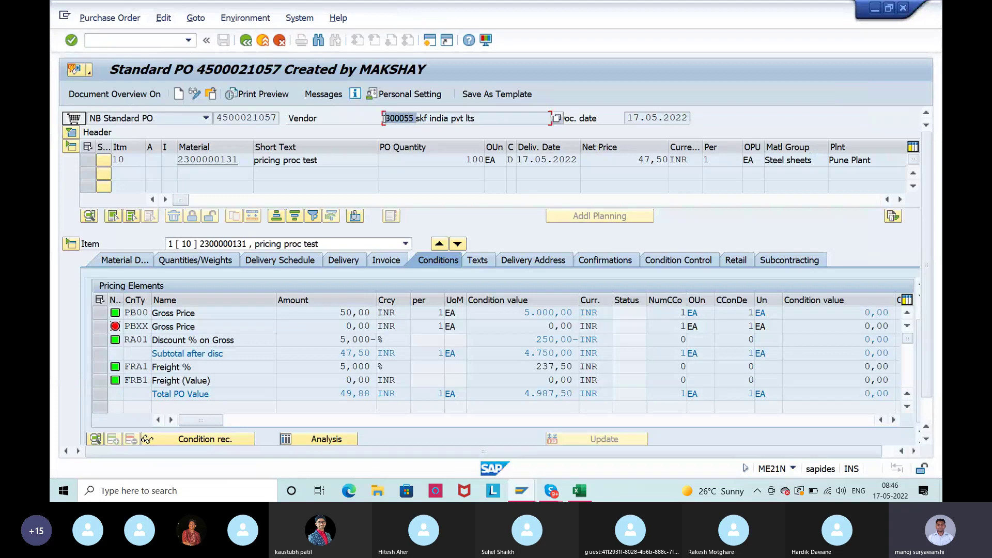
key(alt+Tab)
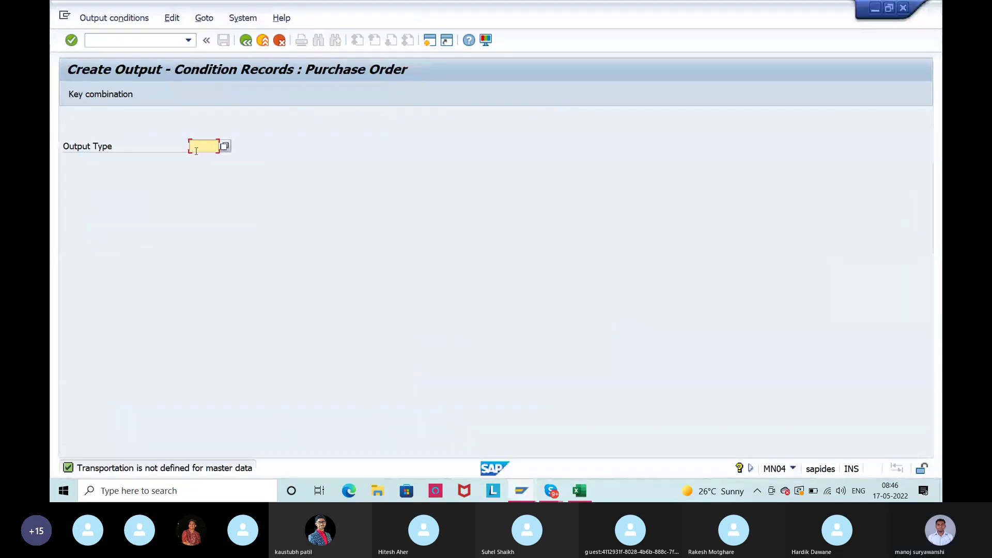
Enter output type YNEU and choose the key combination Purchasing Output Determination: Doc.Type/Purch.Org/Vendor
text(yneu)
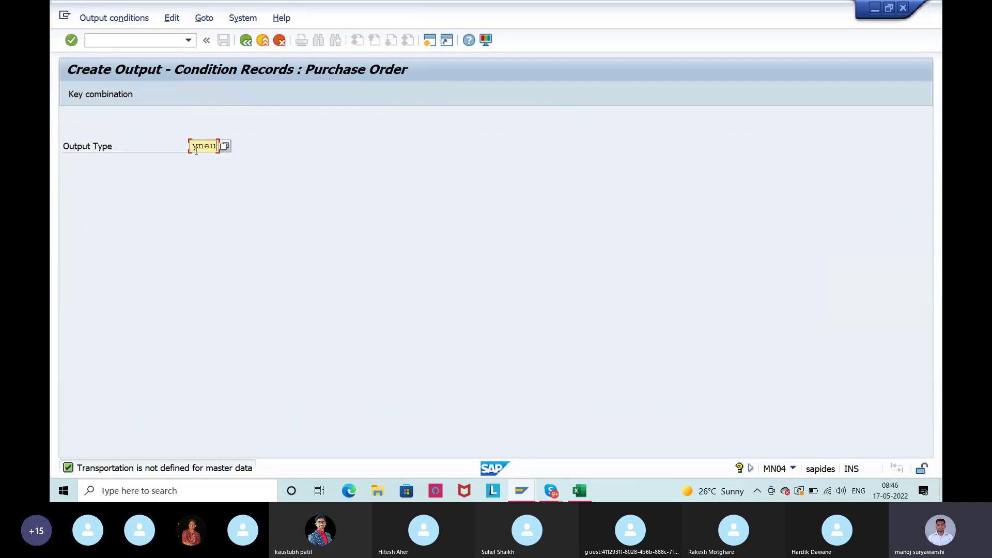
key(Return)
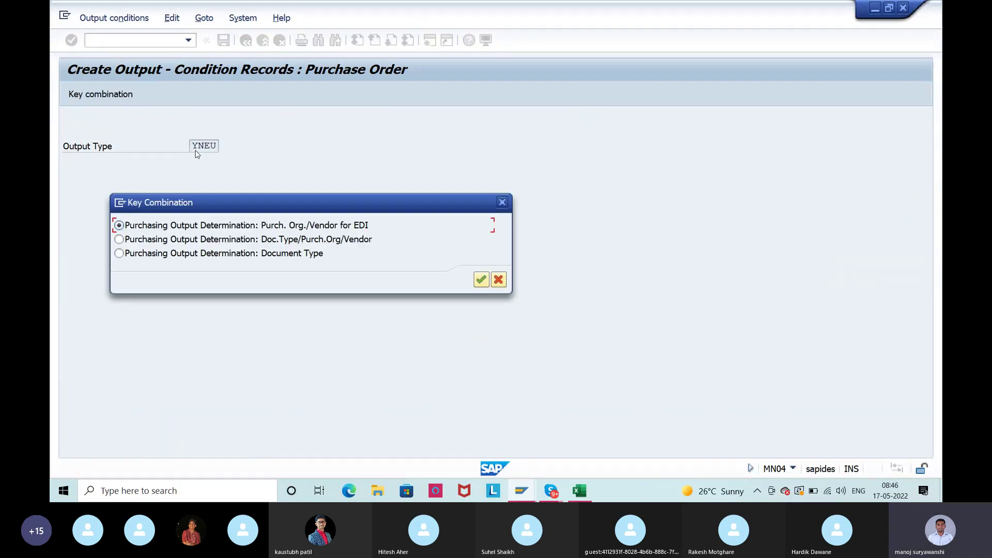
drag(253, 209, 351, 184)
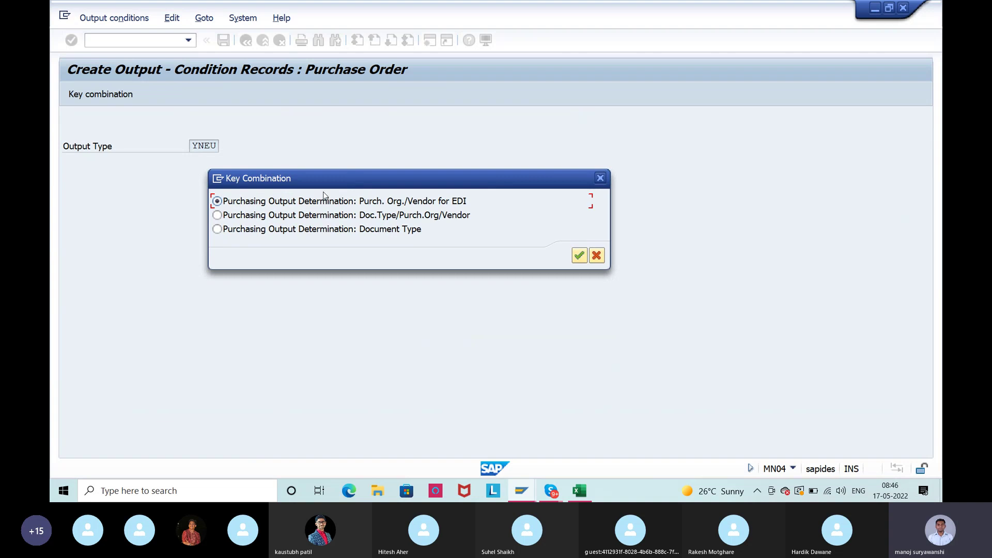
click(282, 230)
click(241, 219)
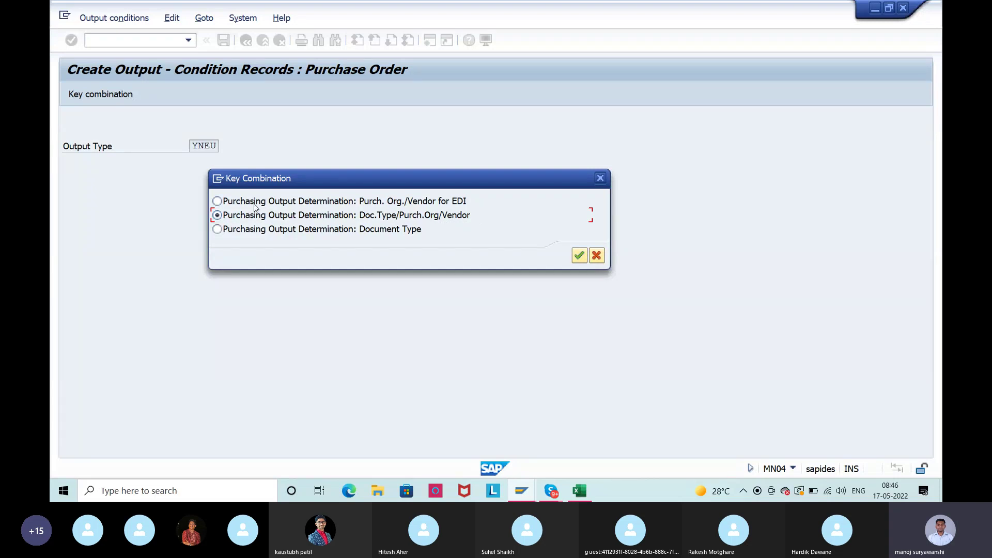
click(440, 205)
click(321, 216)
click(579, 256)
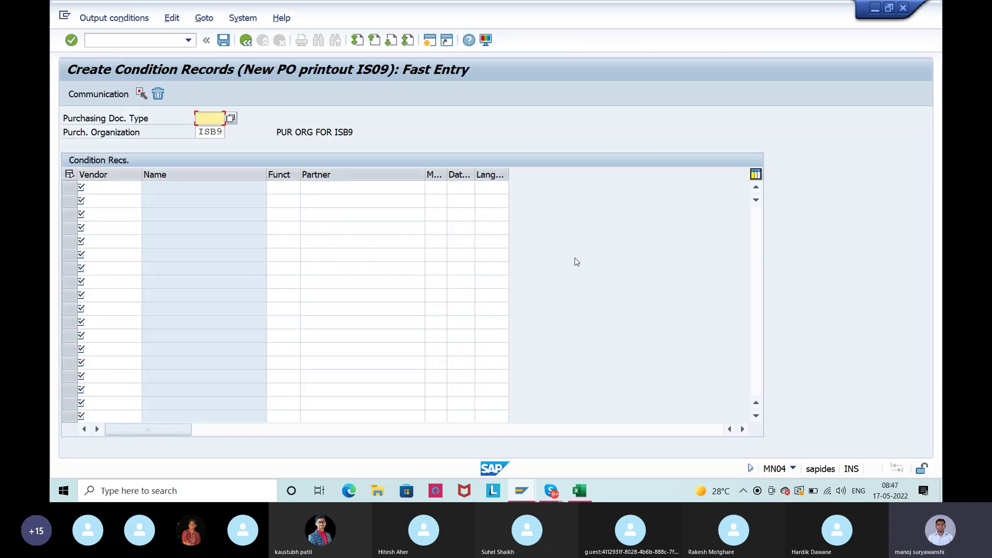
Enter purchasing document type NB and the copied vendor number in a condition record for purchasing organization ISB9
text(NB)
key(Tab)
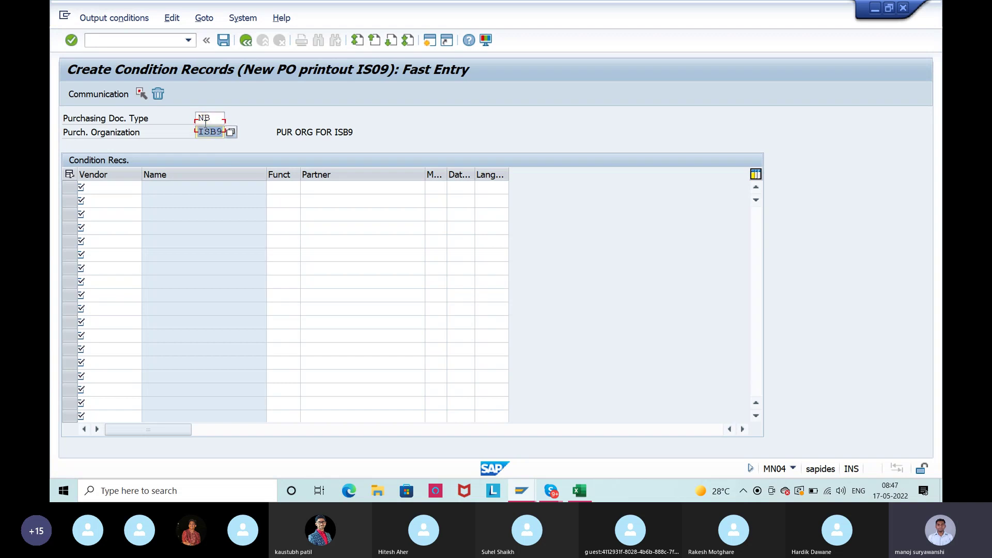
key(Tab)
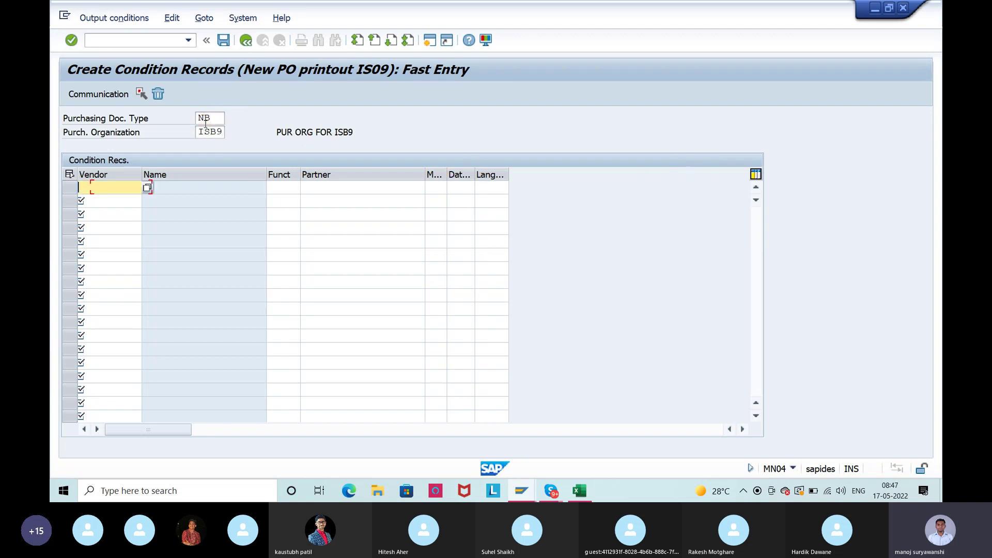
key(ctrl+v)
key(Return)
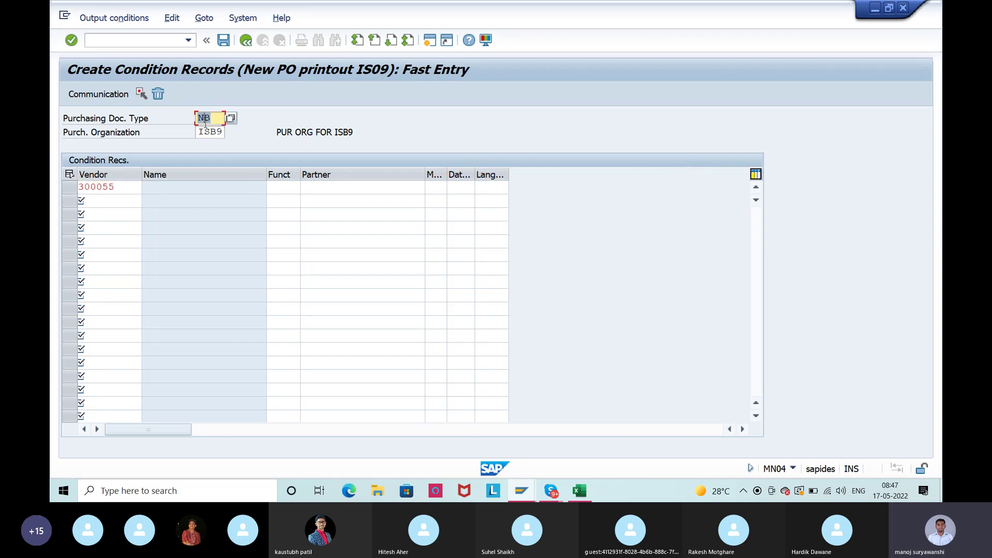
key(Return)
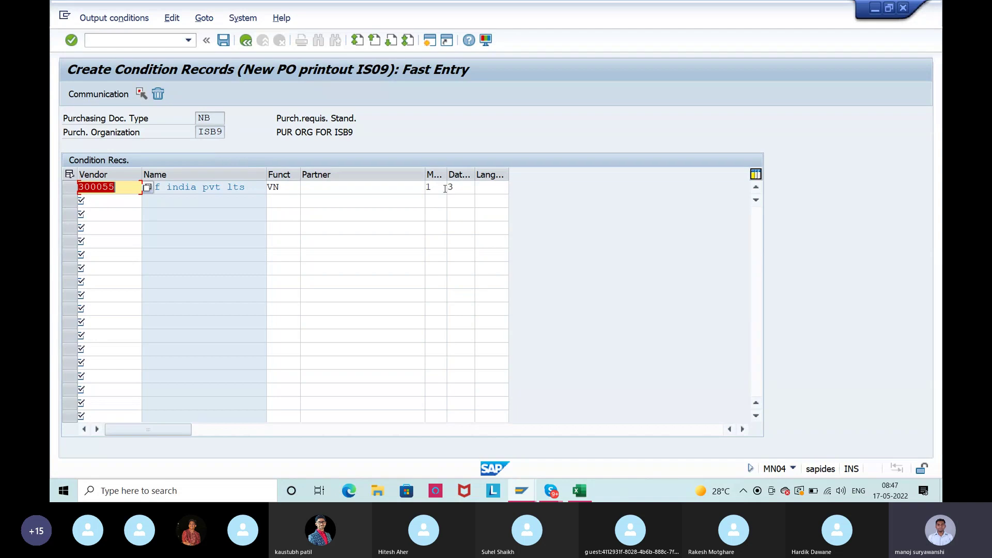
Check the dispatch time options for the vendor's condition record and set its language to EN
click(427, 188)
click(468, 193)
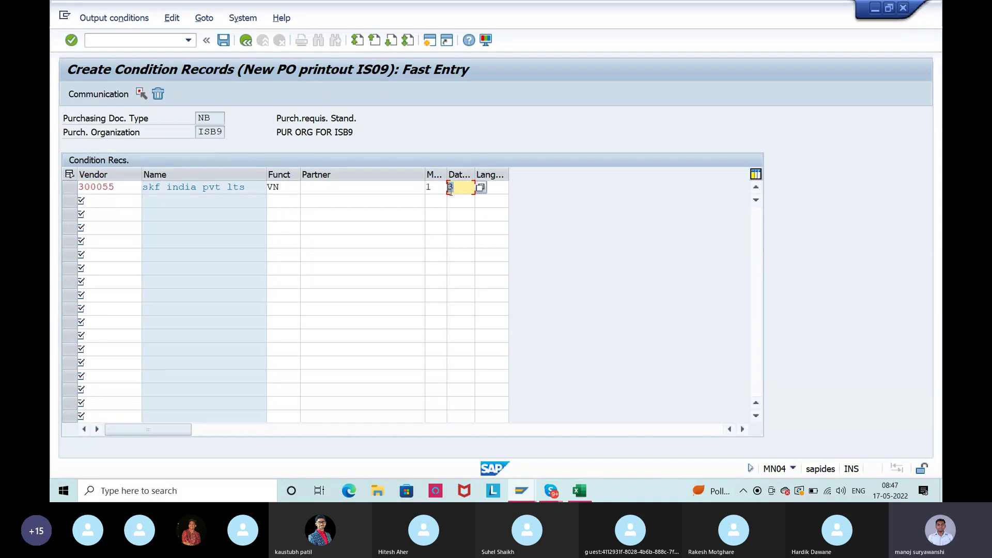
click(481, 190)
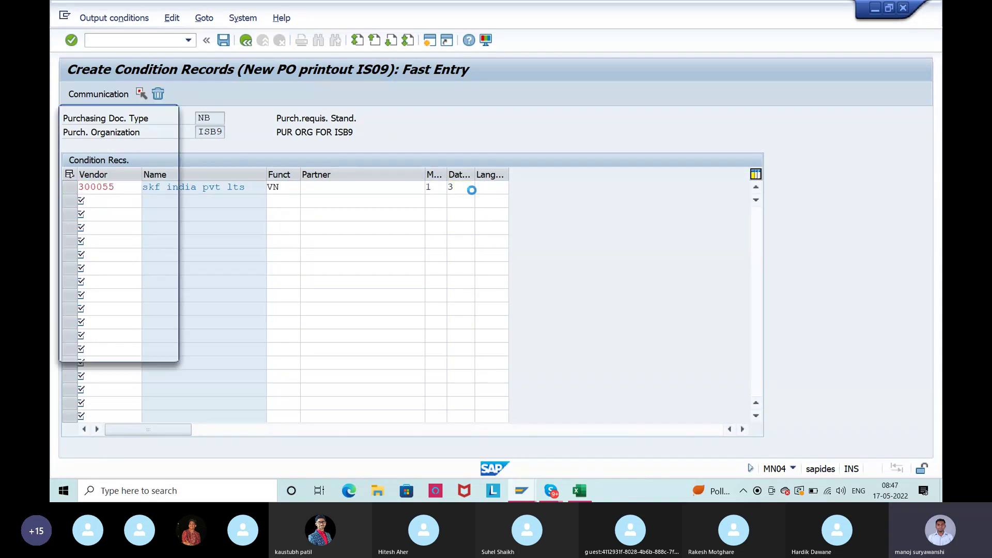
click(178, 192)
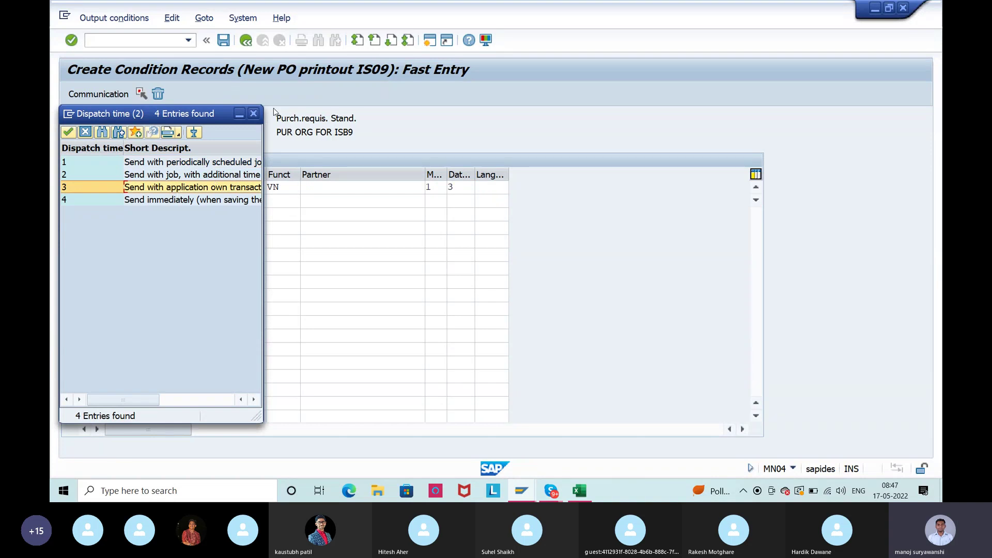
click(254, 114)
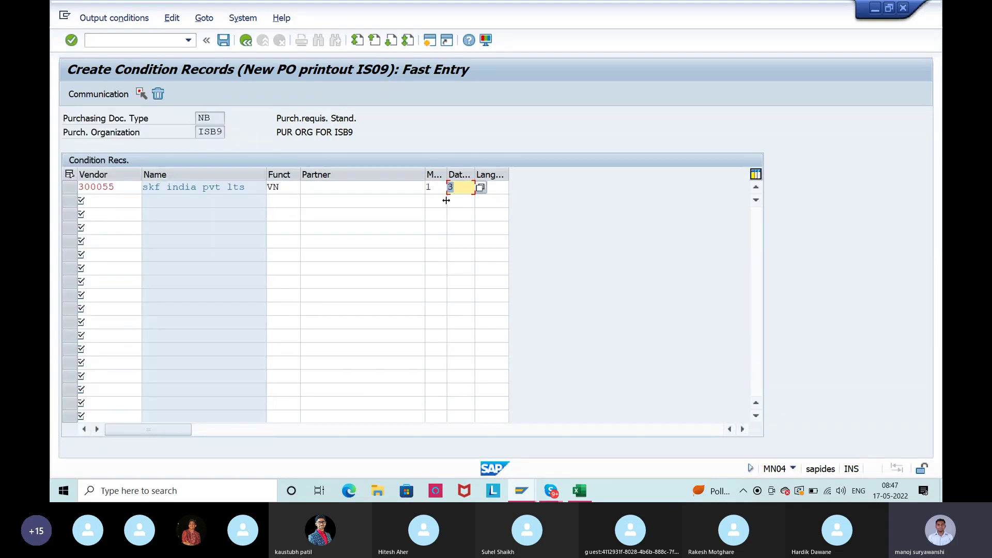
click(505, 191)
text(en)
key(Return)
Set the output device to LOCL in the vendor record's communication data and save the condition record
click(69, 188)
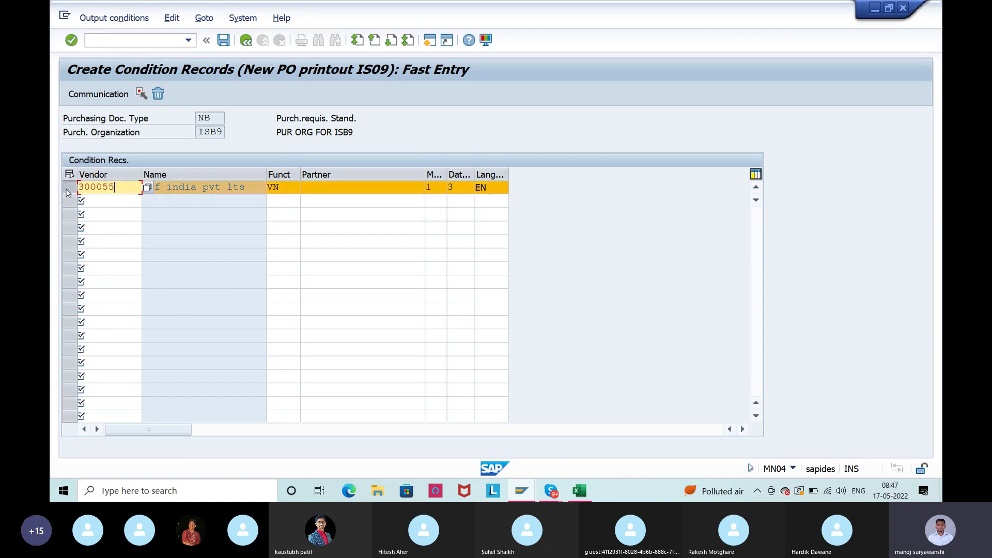
click(96, 94)
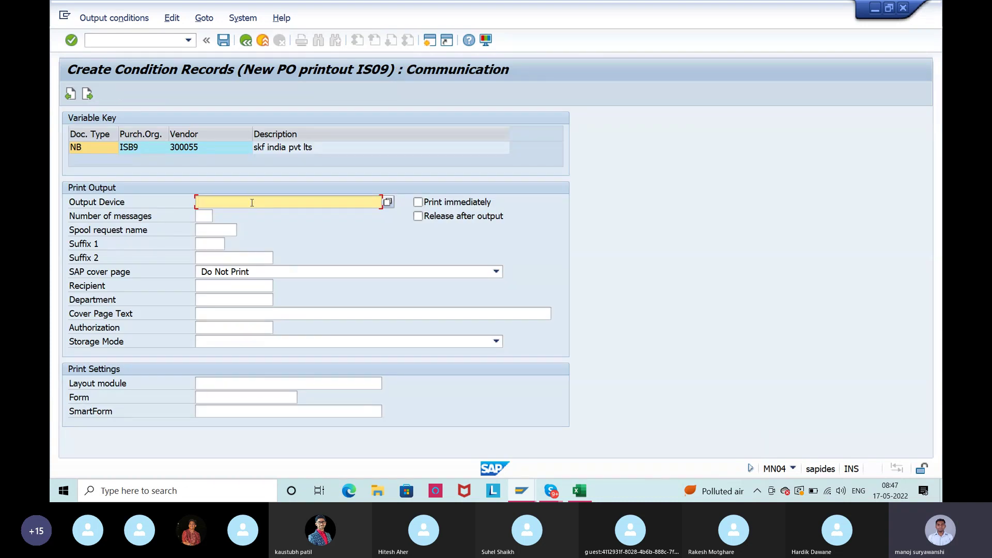
text(locl)
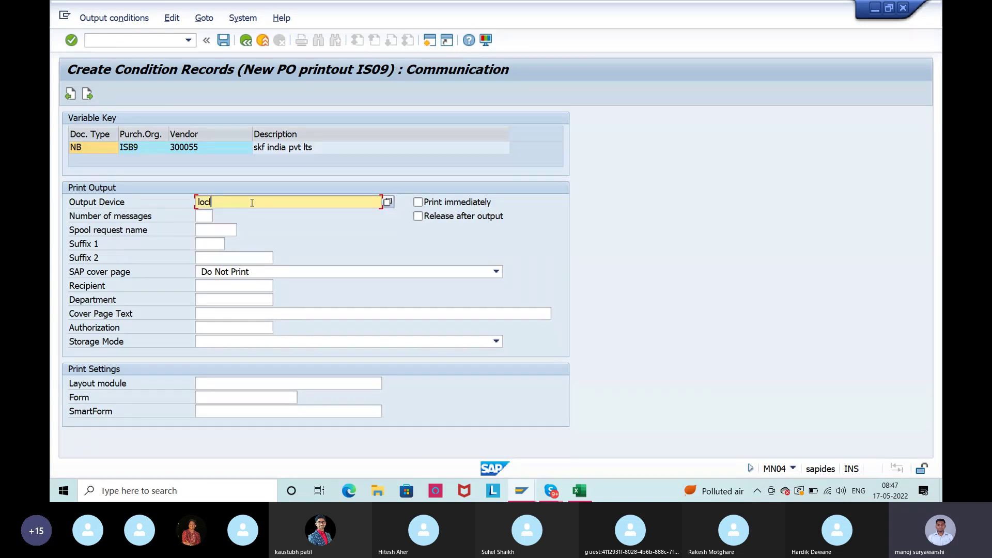
key(Return)
click(225, 40)
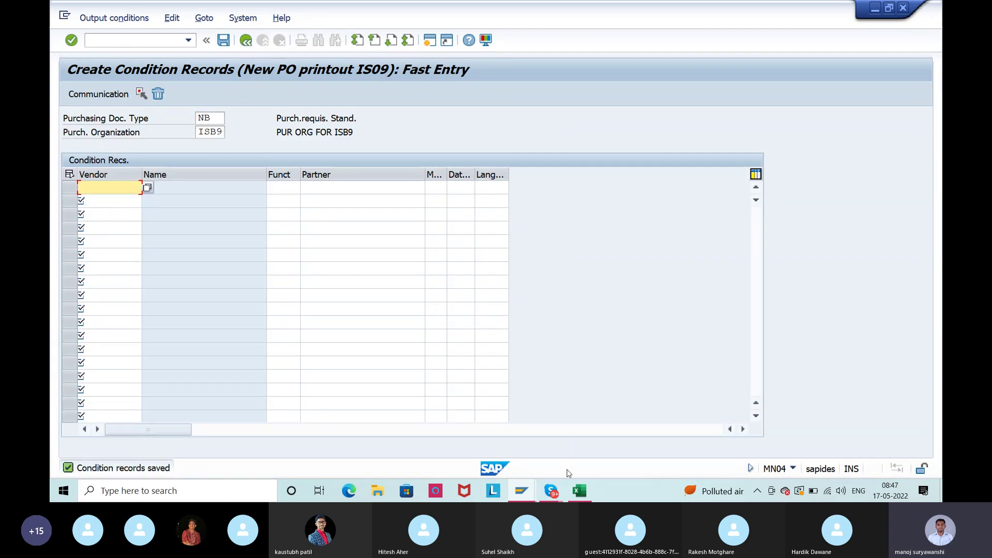
Switch to the purchase order session and start a new standard PO for vendor skf india pvt lts with purchasing group 001
click(522, 491)
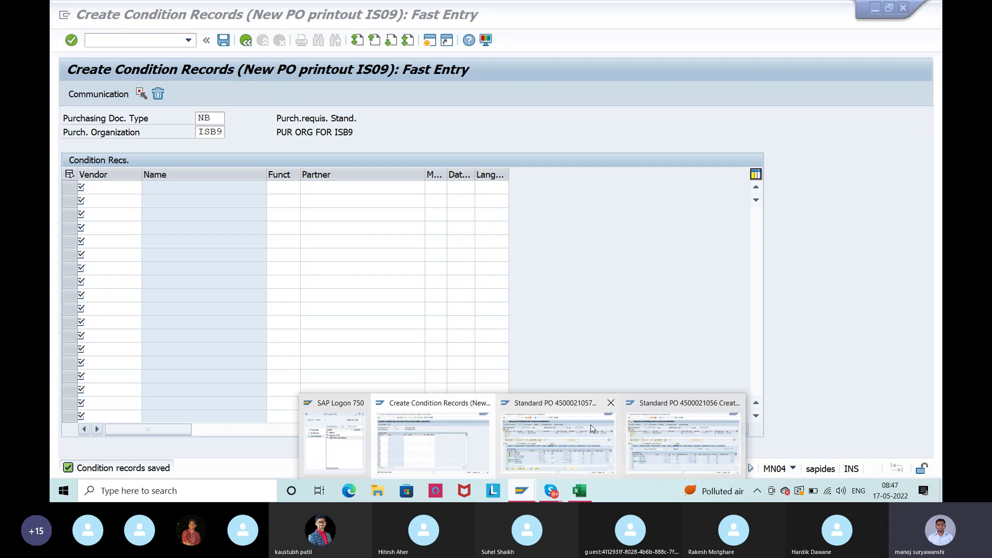
click(593, 429)
click(178, 94)
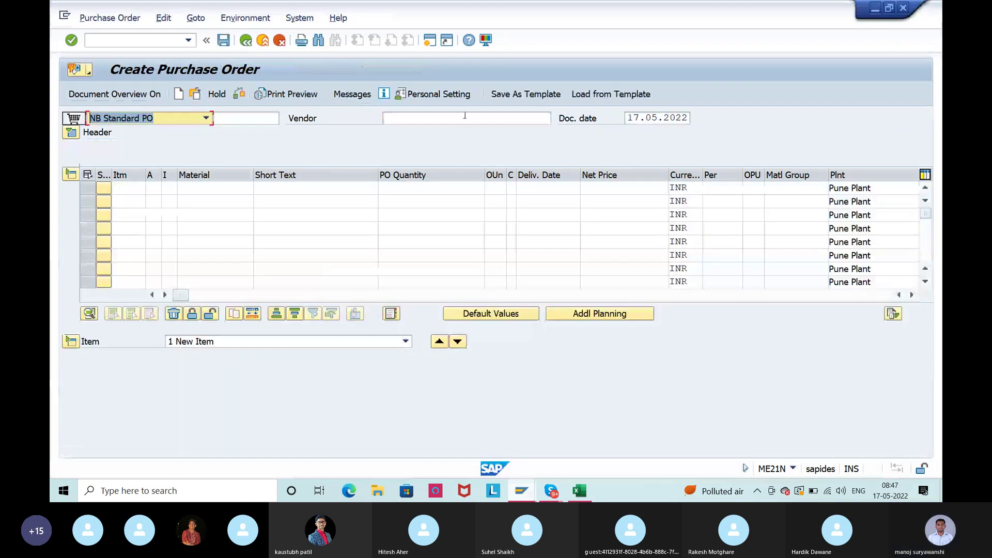
click(465, 116)
click(447, 135)
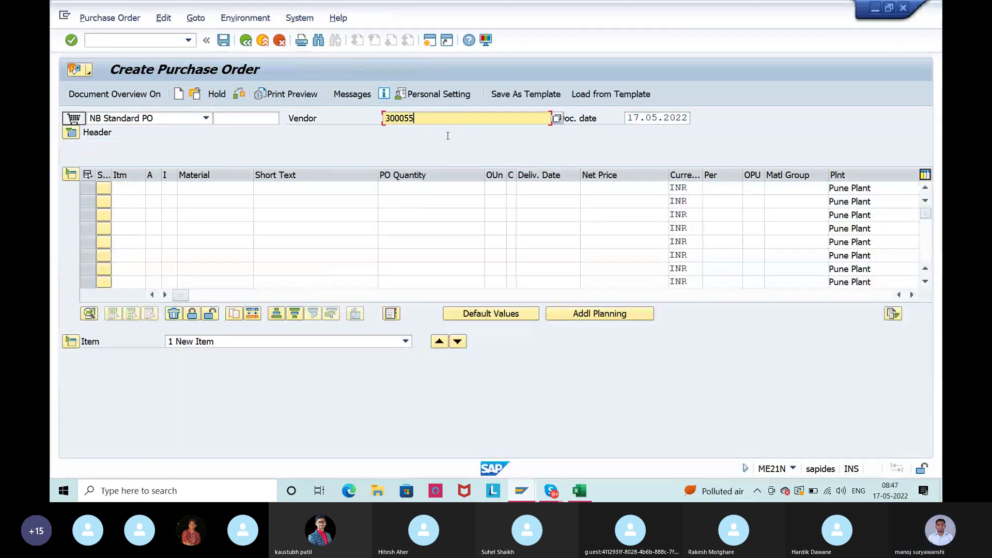
key(Return)
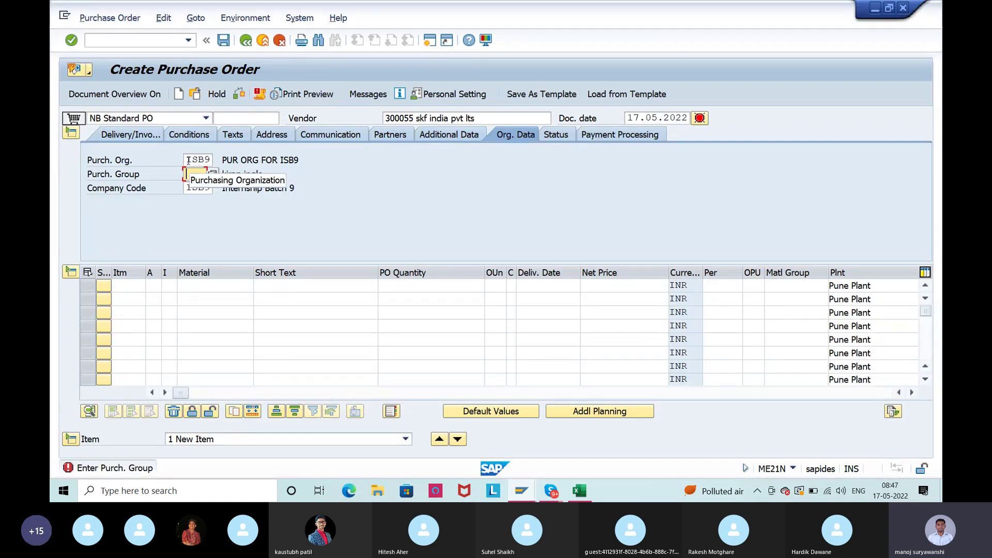
click(202, 170)
click(213, 185)
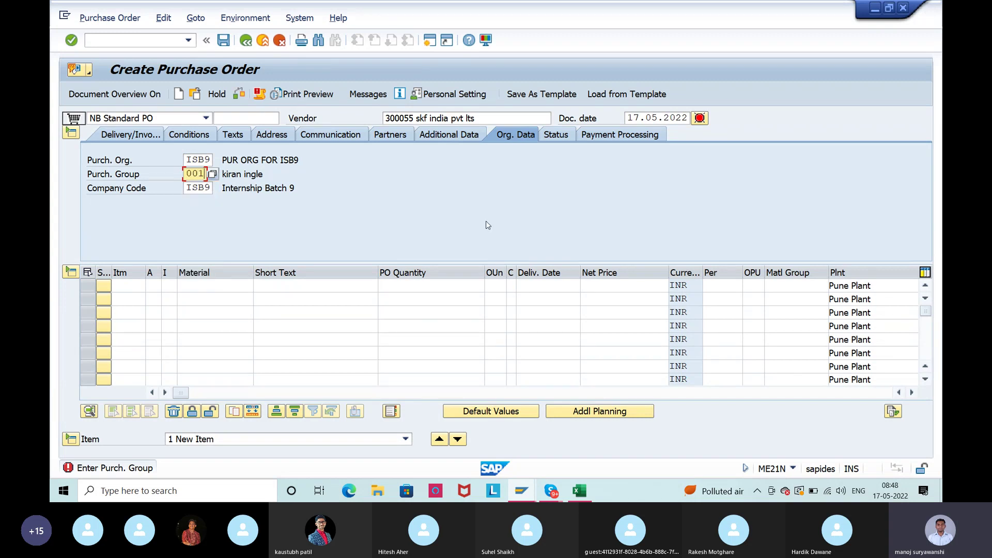
click(243, 285)
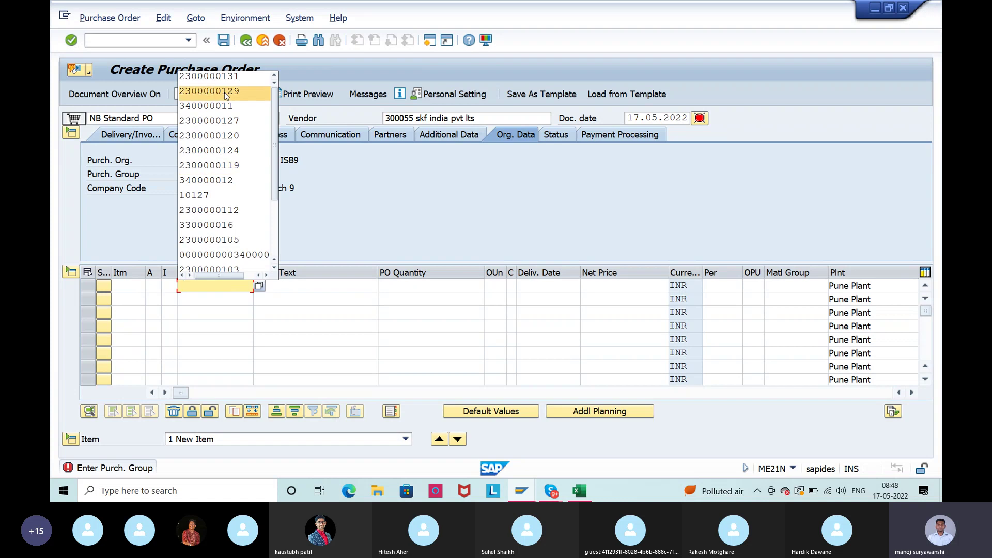
click(224, 82)
key(Return)
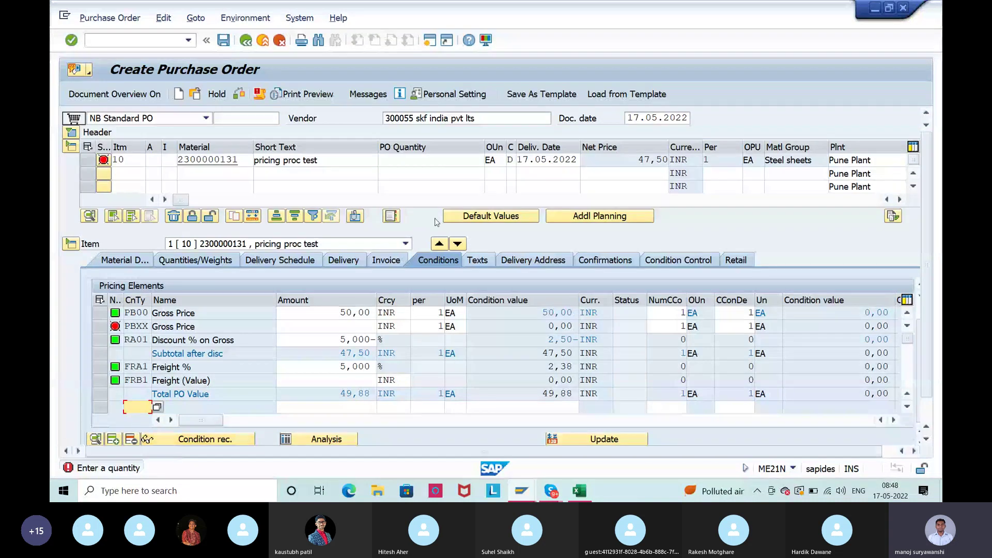
click(451, 164)
text(100)
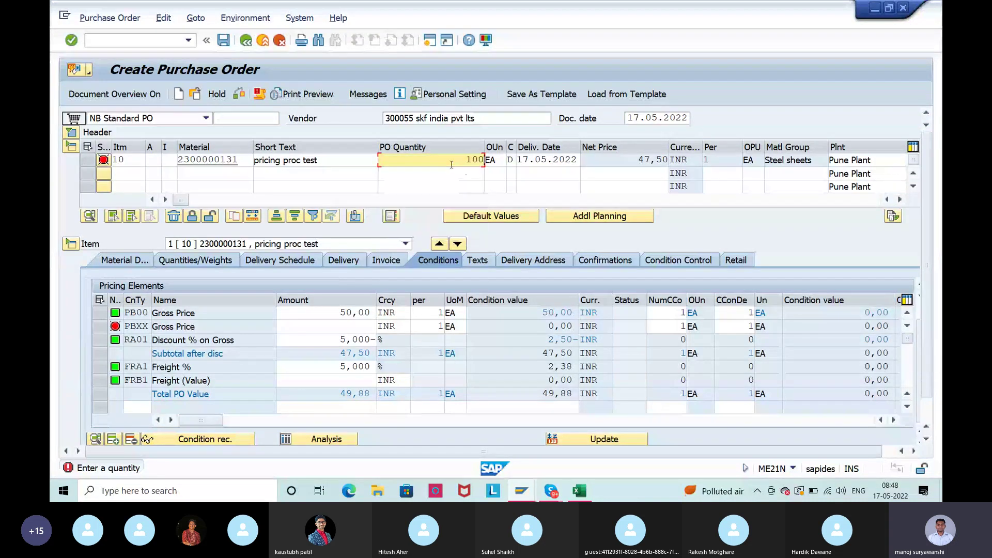
key(Return)
Open the purchase order's output messages and add output type YNEU below NEU
click(380, 93)
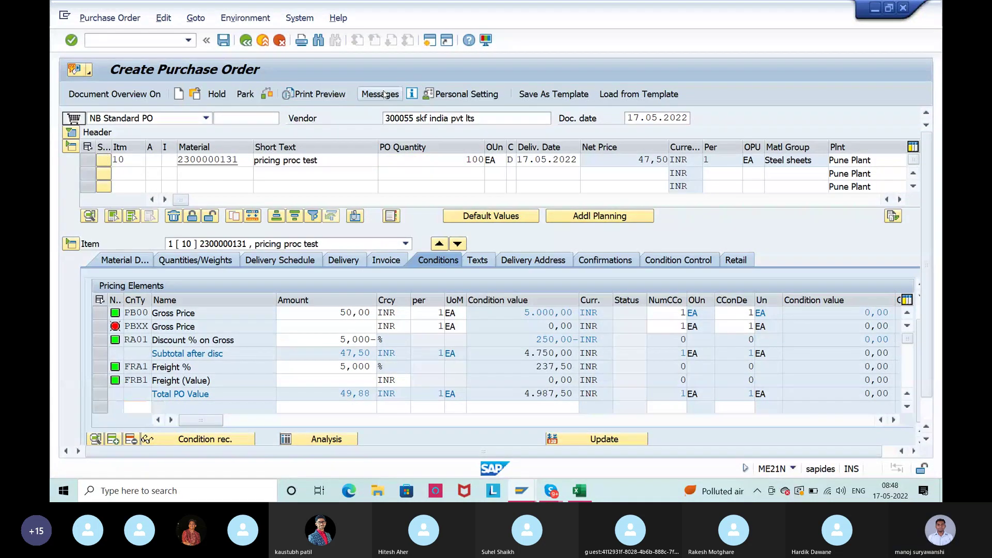
click(112, 163)
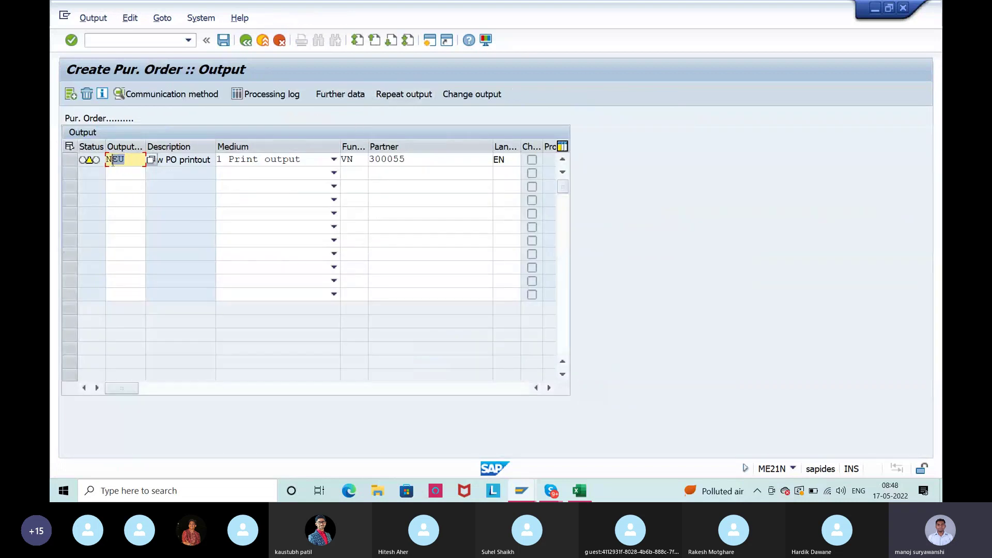
click(129, 171)
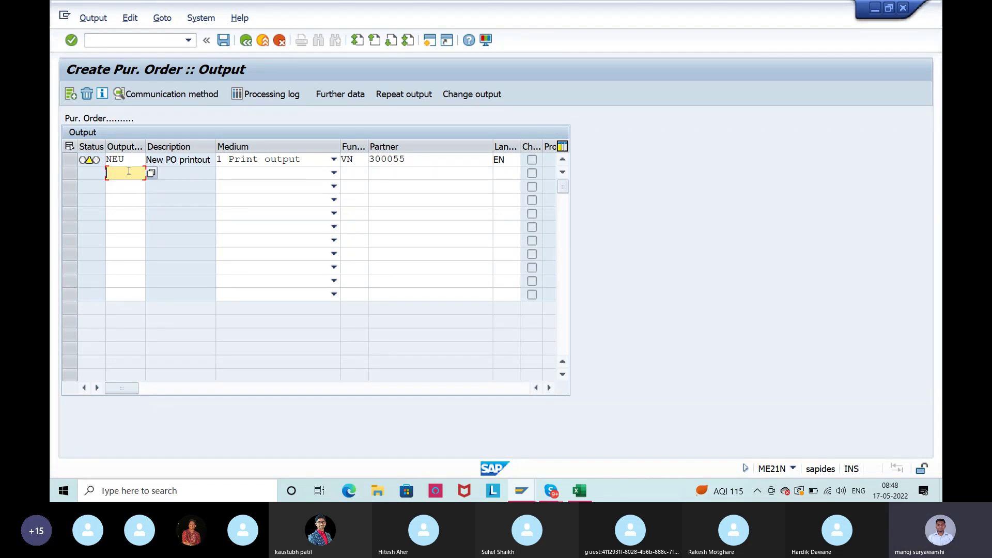
text(YNEU)
key(Return)
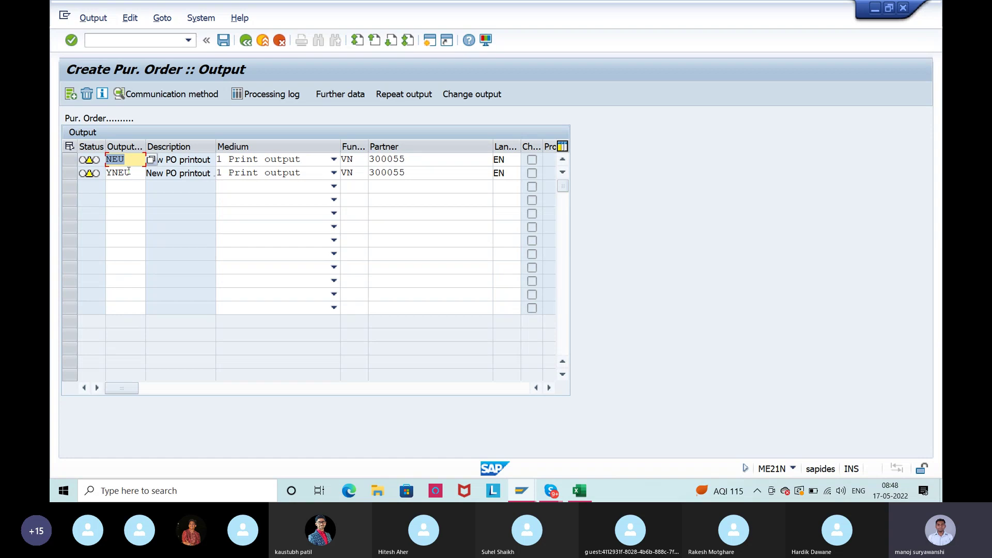
Switch back to the MN04 session, leave it for SAP Easy Access and start transaction NACE
key(alt+Tab)
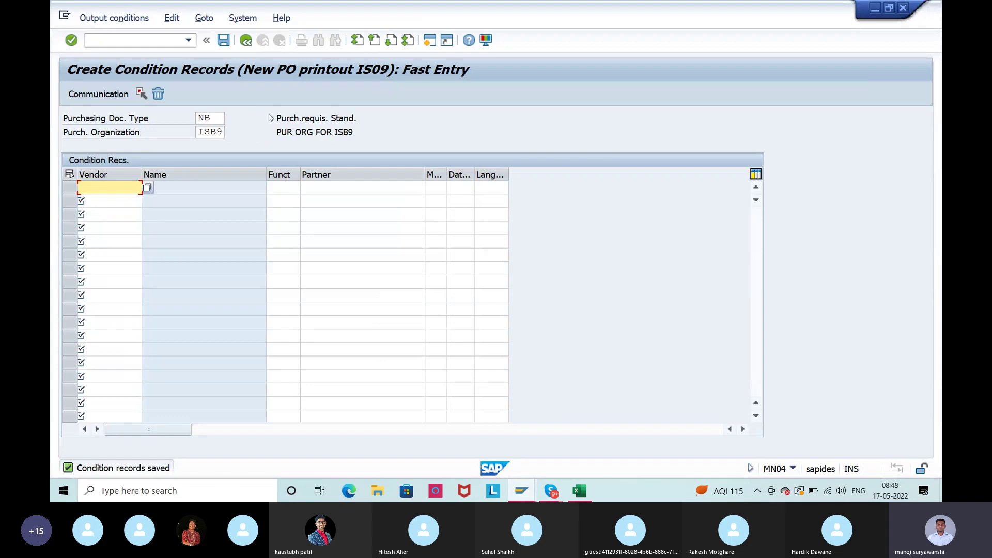
click(249, 45)
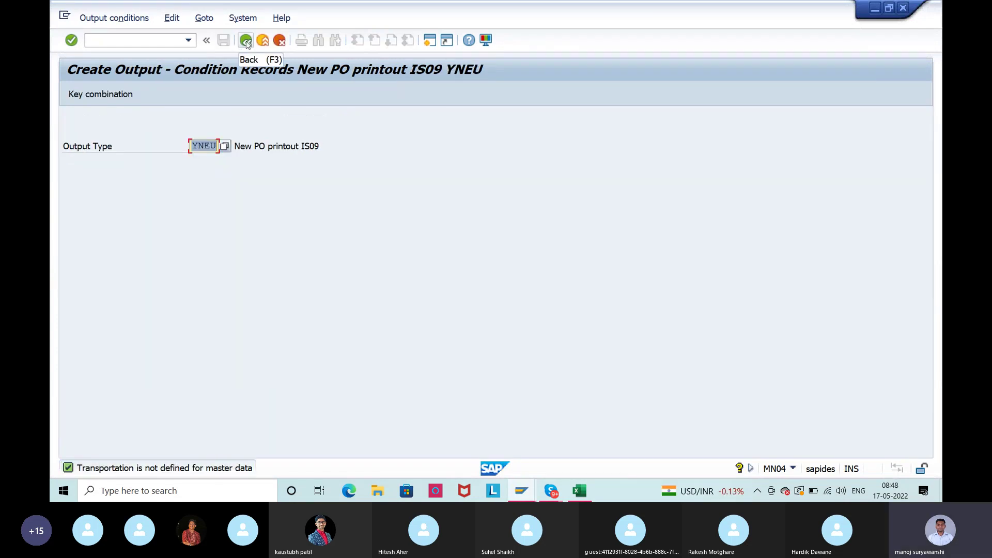
click(251, 39)
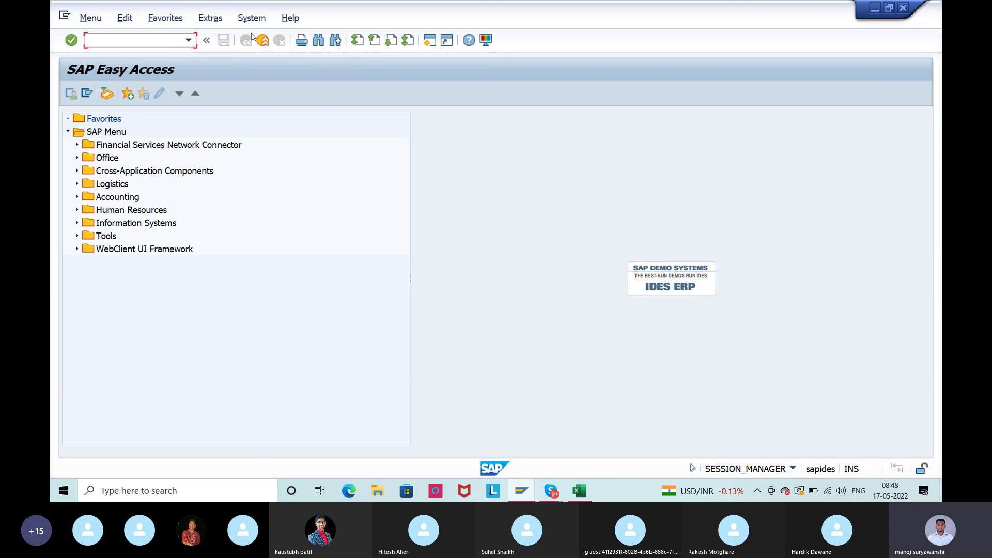
text(nace)
key(Return)
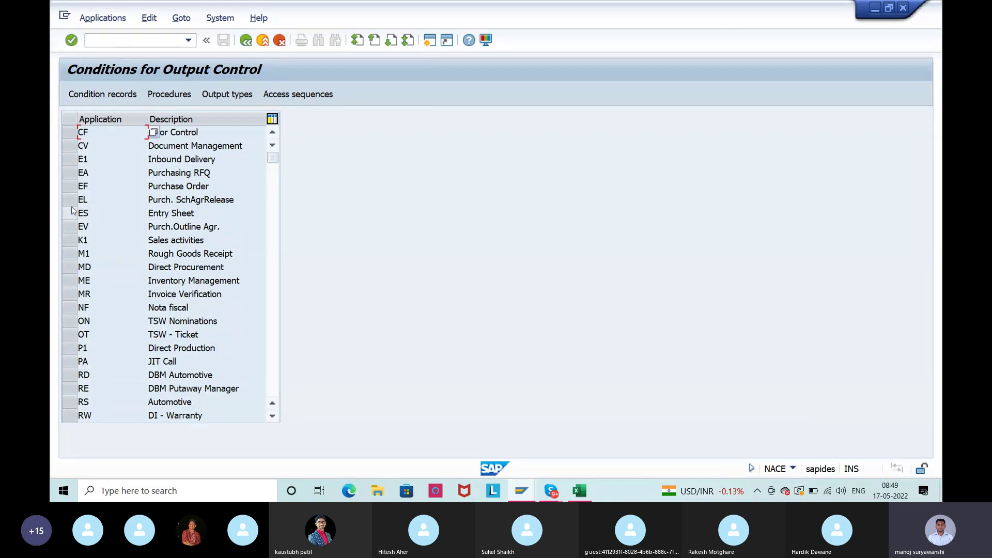
Open the control steps of procedure RMBEF1 for application EF (Purchase Order) and look through its output type entries
click(75, 189)
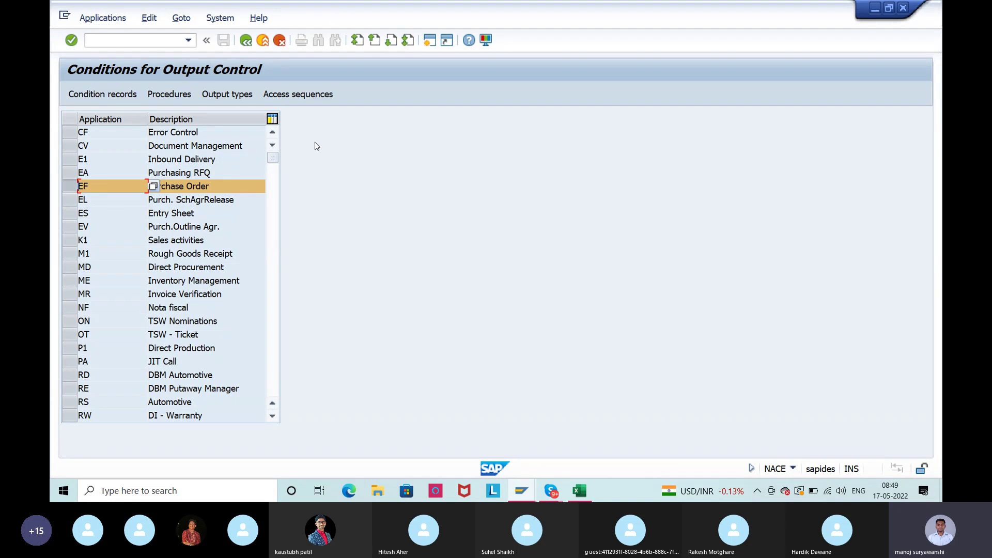
click(166, 97)
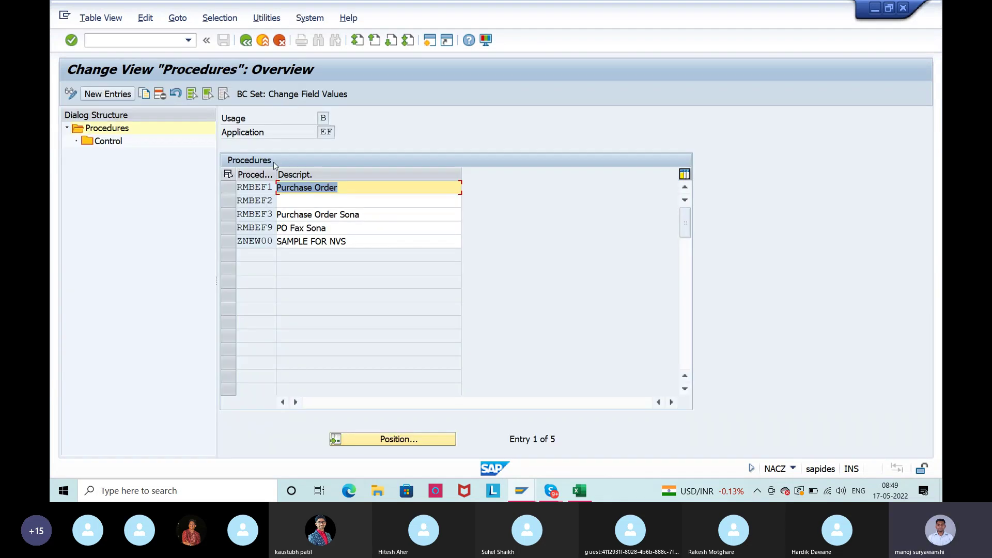
double_click(109, 144)
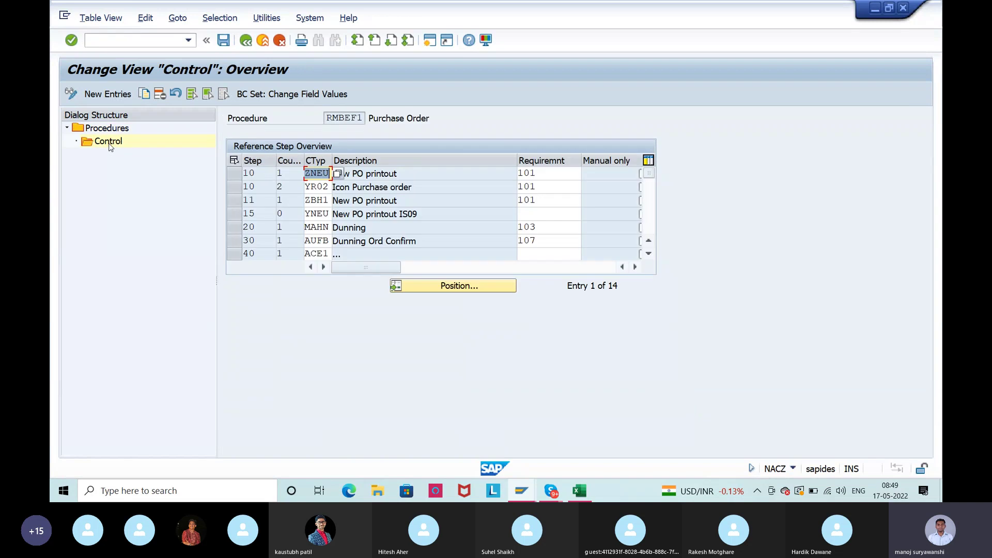
click(232, 214)
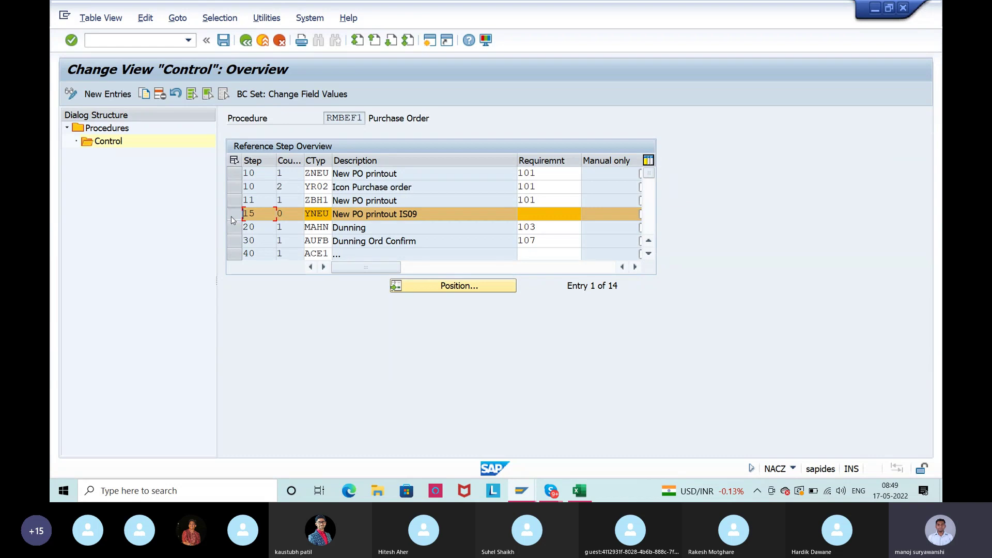
scroll(394, 233, down, 2)
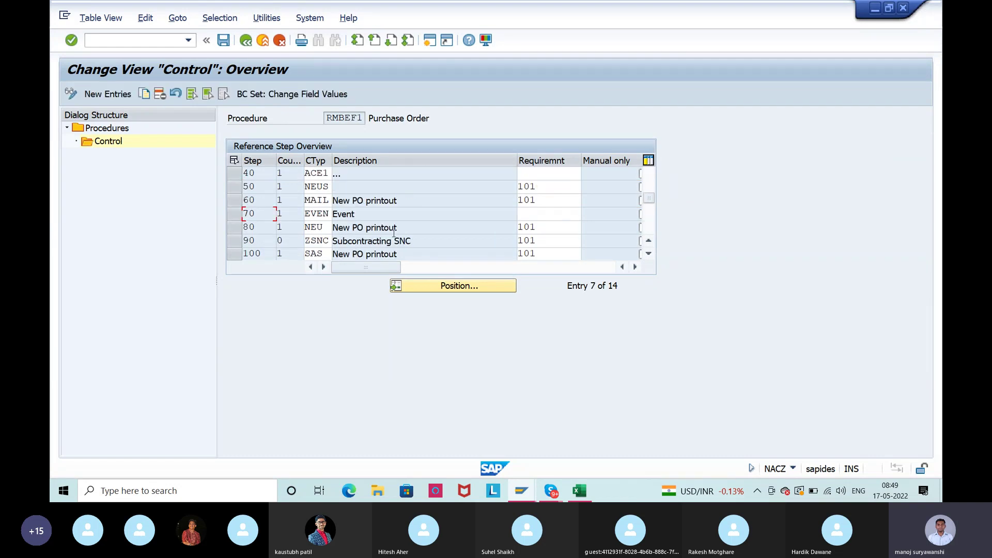
scroll(394, 233, down, 1)
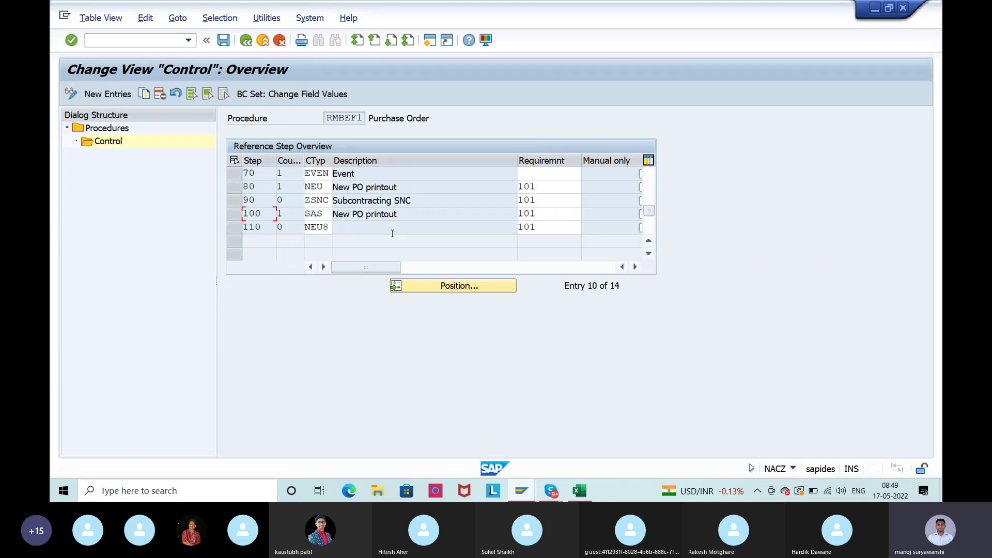
Compare the schema with the purchase order's outputs and set requirement 101 for YNEU at step 15
key(alt+Tab)
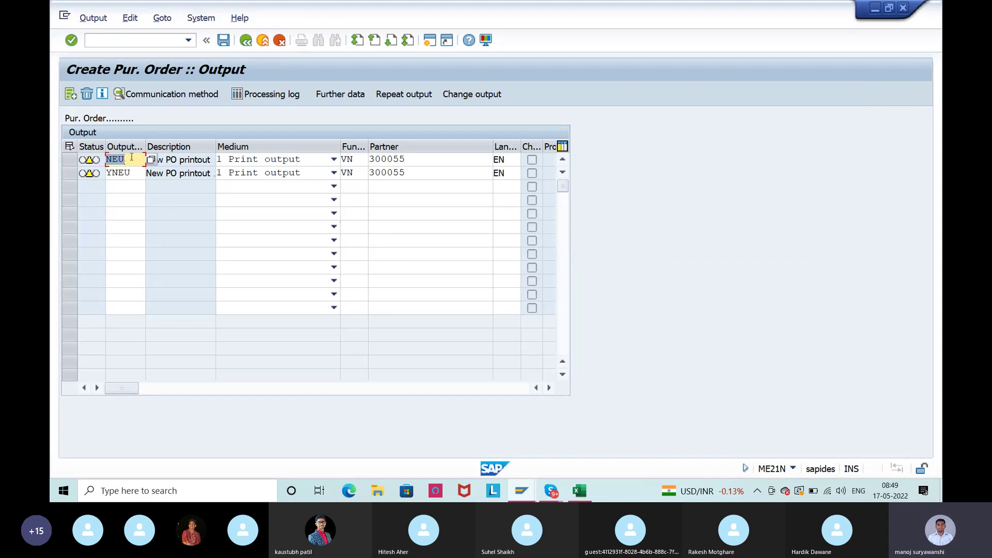
key(alt+Tab)
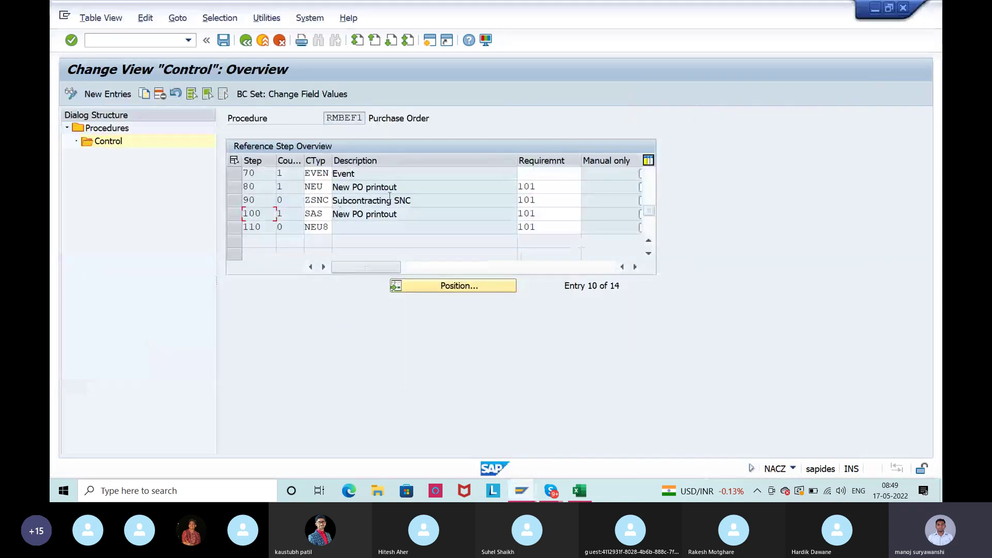
click(537, 187)
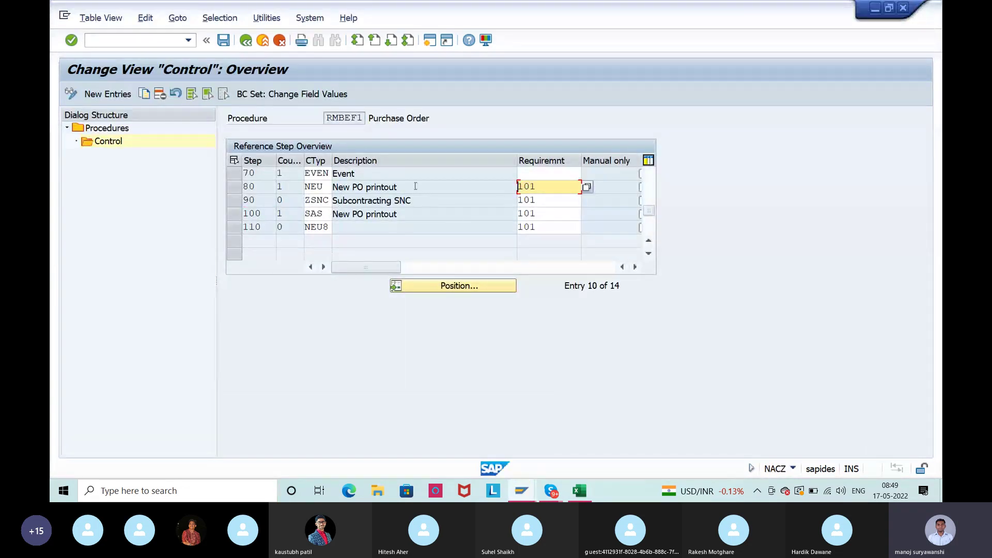
scroll(421, 196, up, 1)
scroll(414, 184, up, 2)
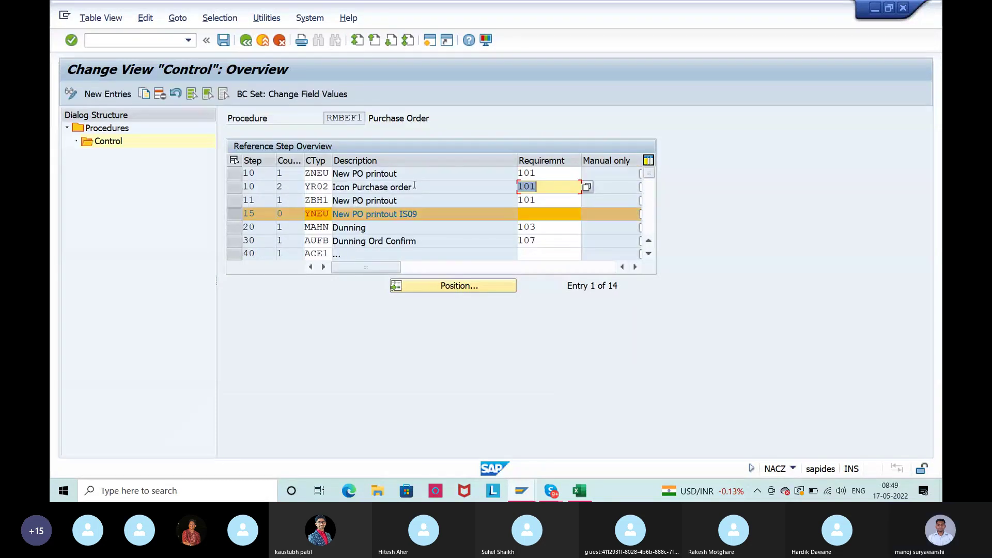
click(567, 212)
text(101)
key(Return)
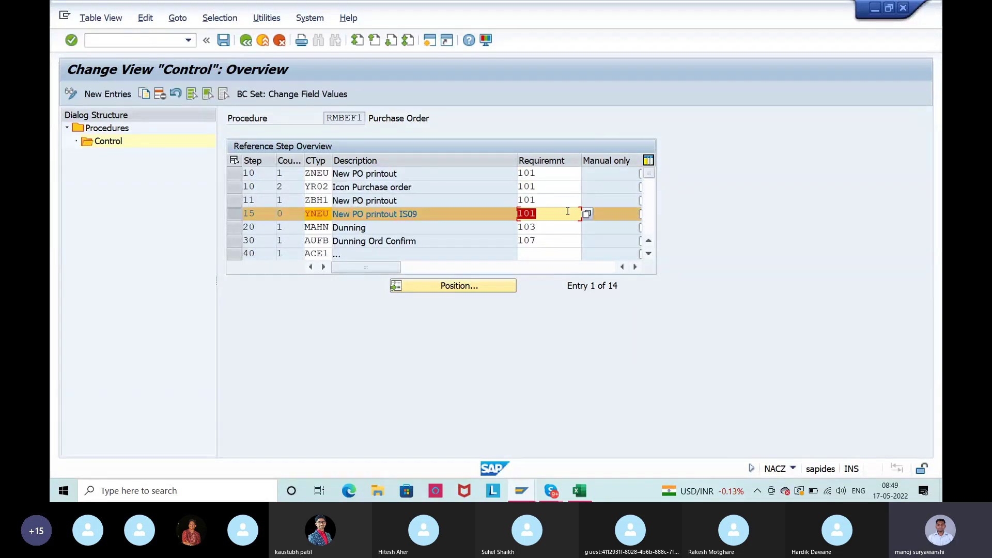
Save the control changes of procedure RMBEF1 and switch back to the purchase order session
click(224, 41)
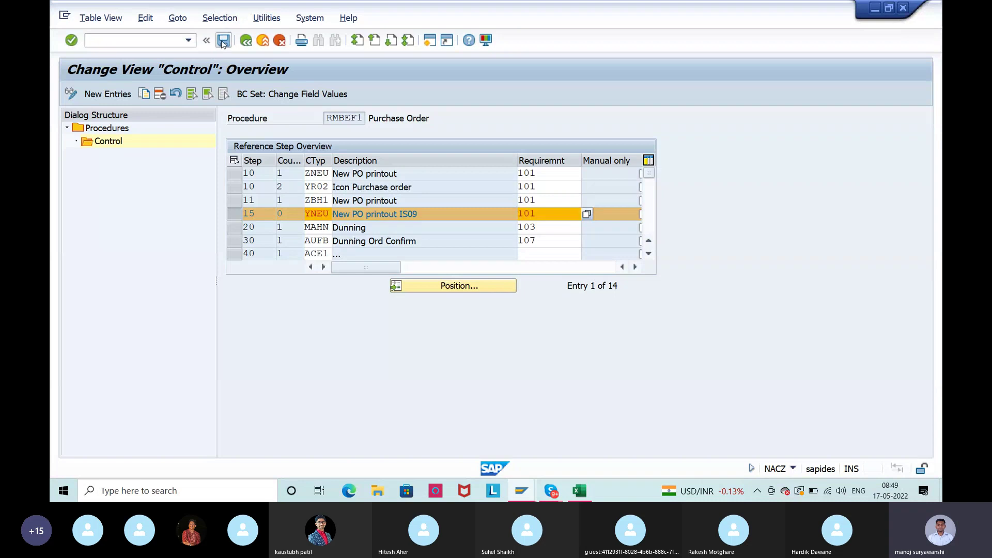
click(328, 237)
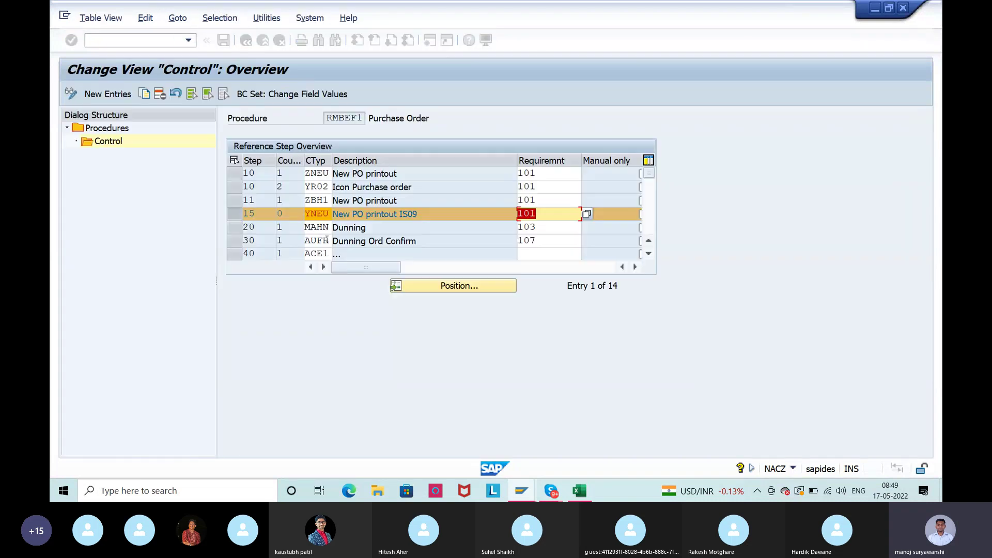
key(alt+Tab)
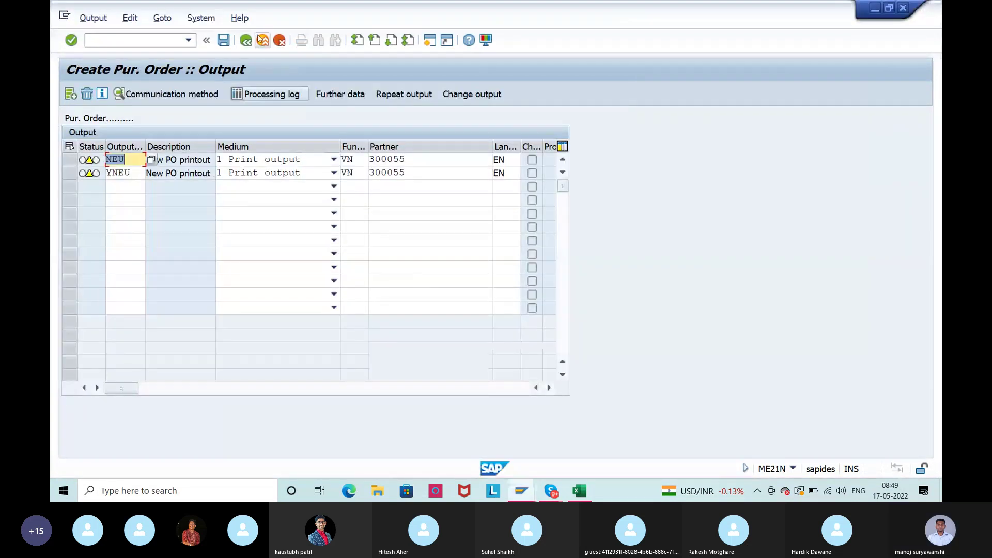
Leave the unsaved purchase order without keeping it and restart transaction ME21N
click(262, 41)
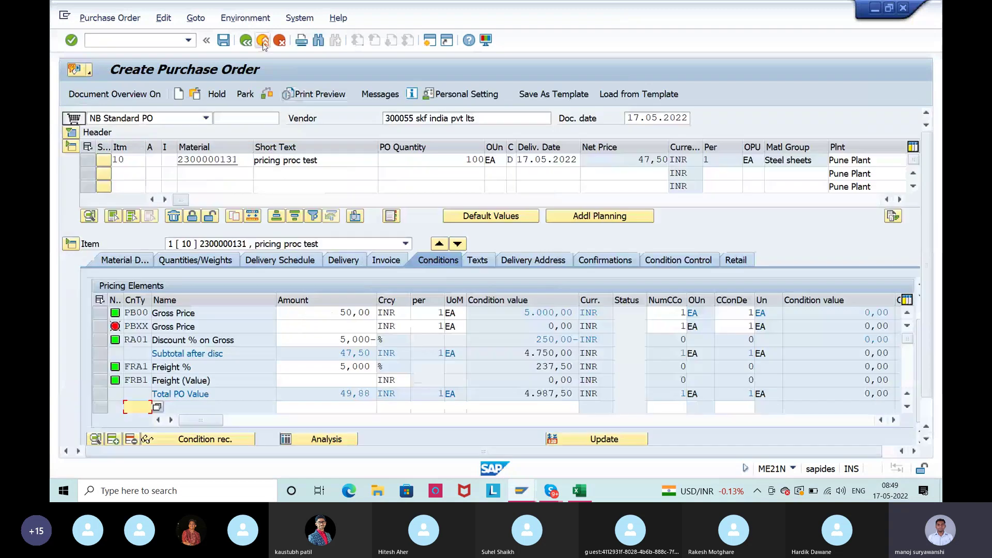
click(263, 40)
click(354, 252)
click(188, 41)
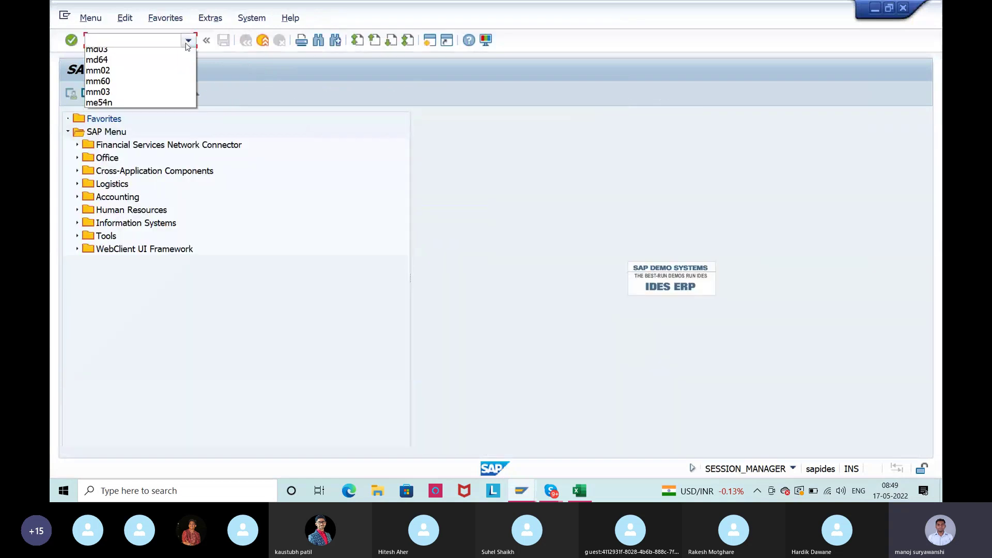
click(153, 86)
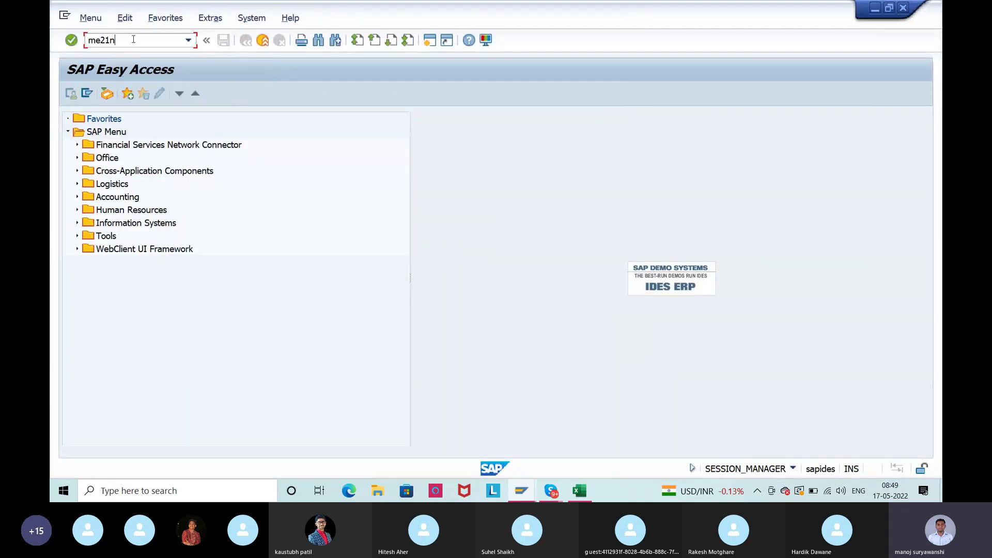
key(Return)
Enter vendor 300055 and purchasing group 001 in the new standard purchase order
click(387, 118)
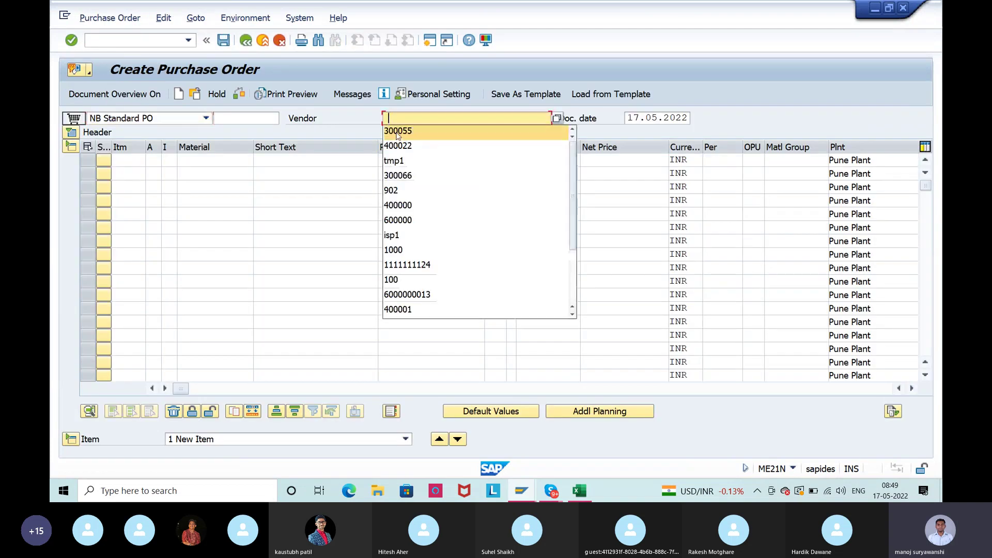
click(397, 131)
key(Return)
click(195, 173)
click(190, 298)
click(190, 285)
click(212, 77)
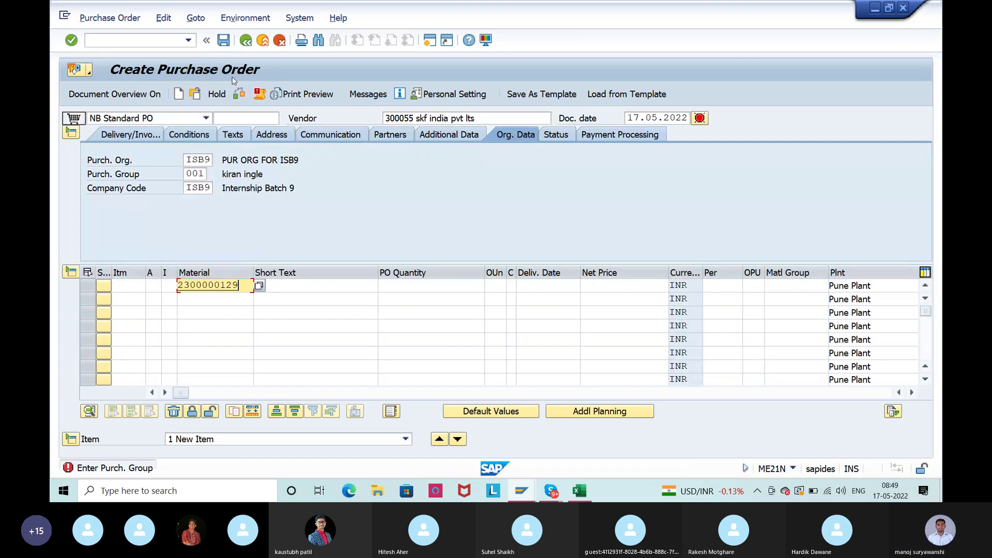
key(BackSpace)
key(BackSpace)
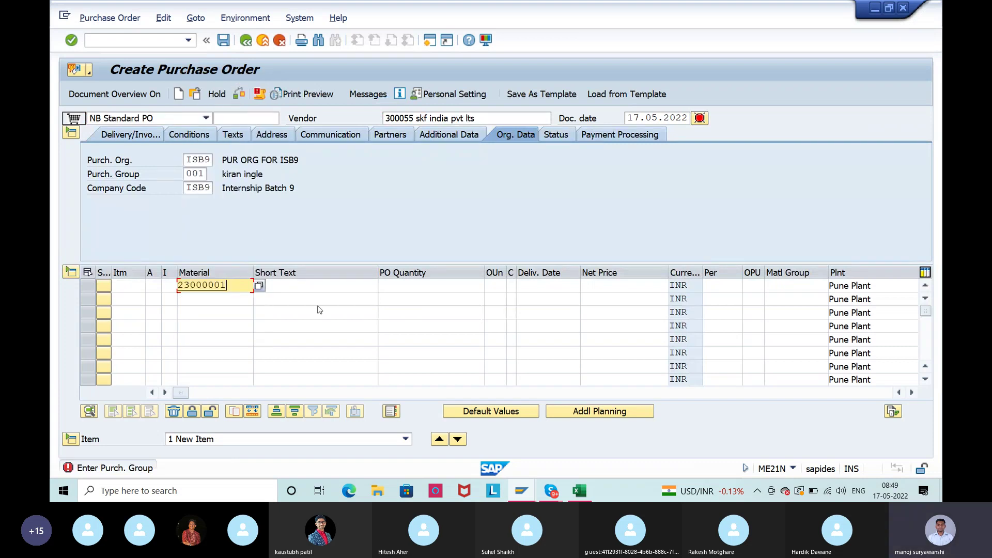
click(209, 298)
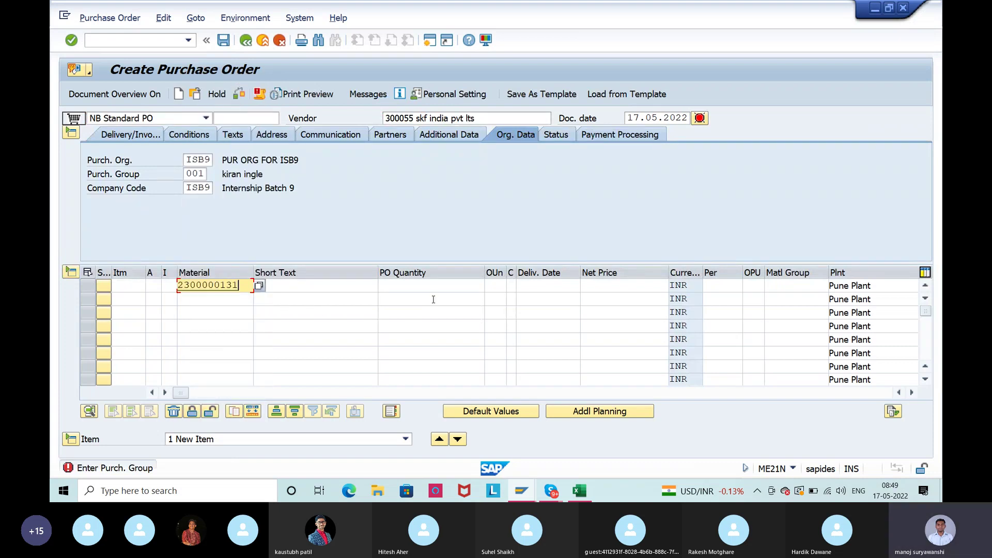
click(461, 284)
click(457, 76)
key(Return)
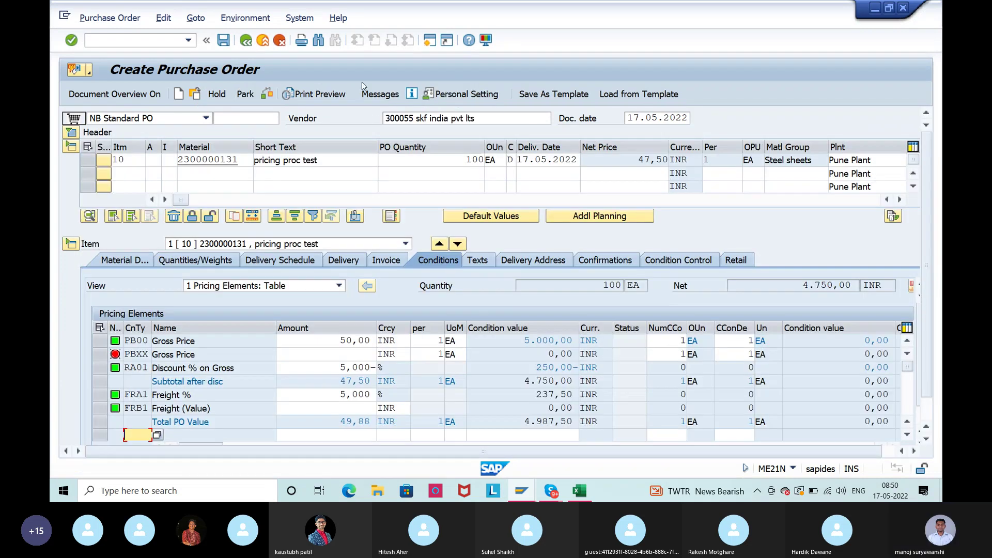
Open the purchase order's output messages and delete the NEU output, keeping only YNEU
click(380, 94)
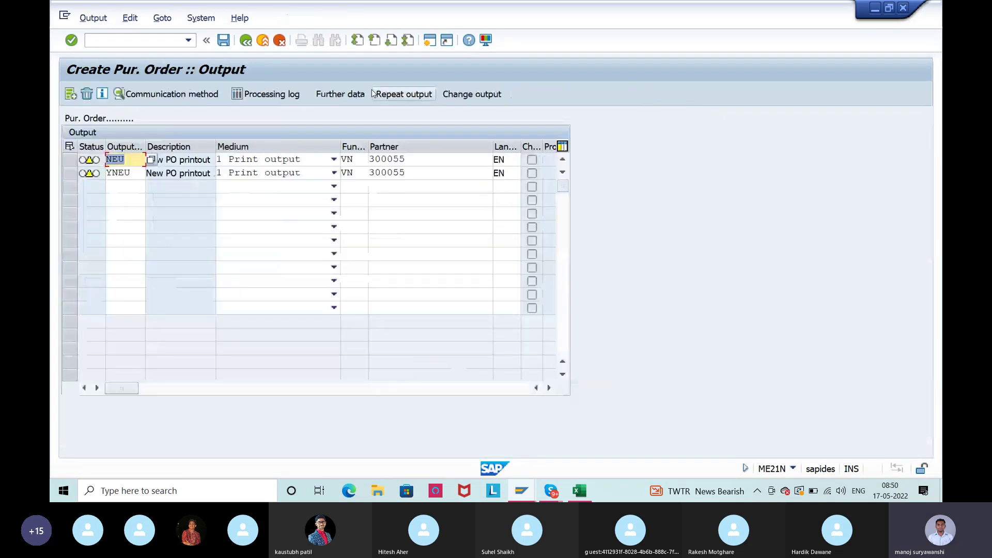
click(135, 174)
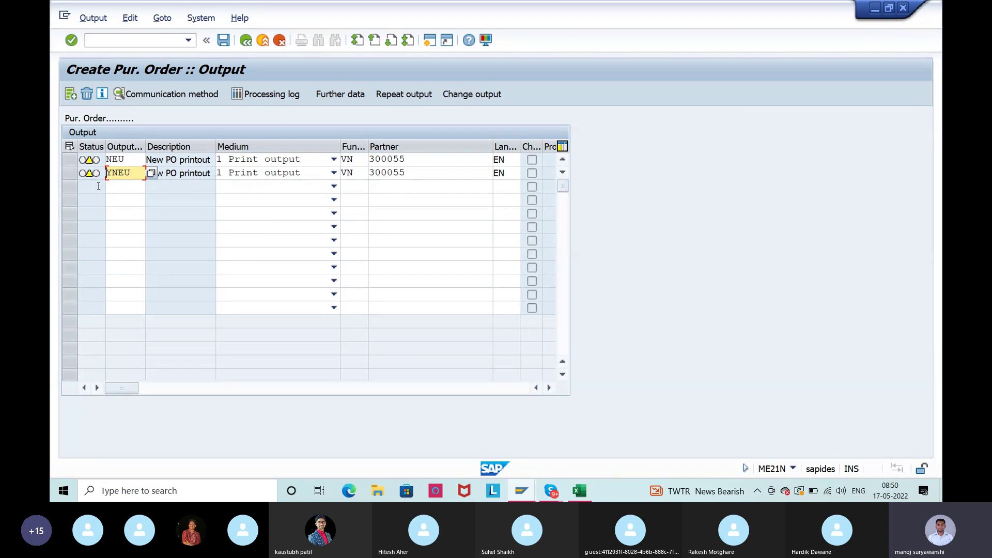
drag(133, 176, 107, 181)
click(105, 181)
click(70, 159)
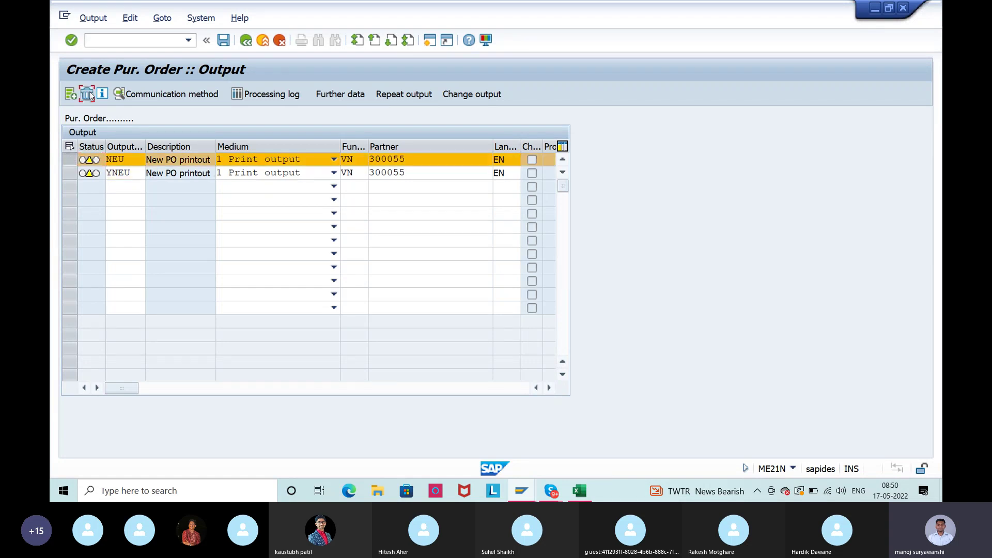
click(90, 95)
click(462, 393)
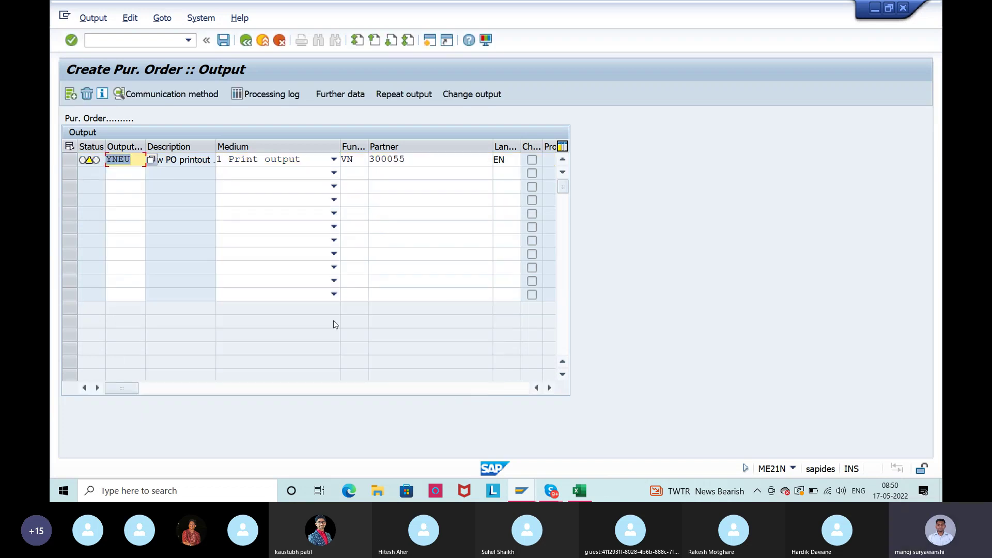
Save the purchase order, display the saved document and open its output messages to check the YNEU status
click(223, 41)
click(201, 95)
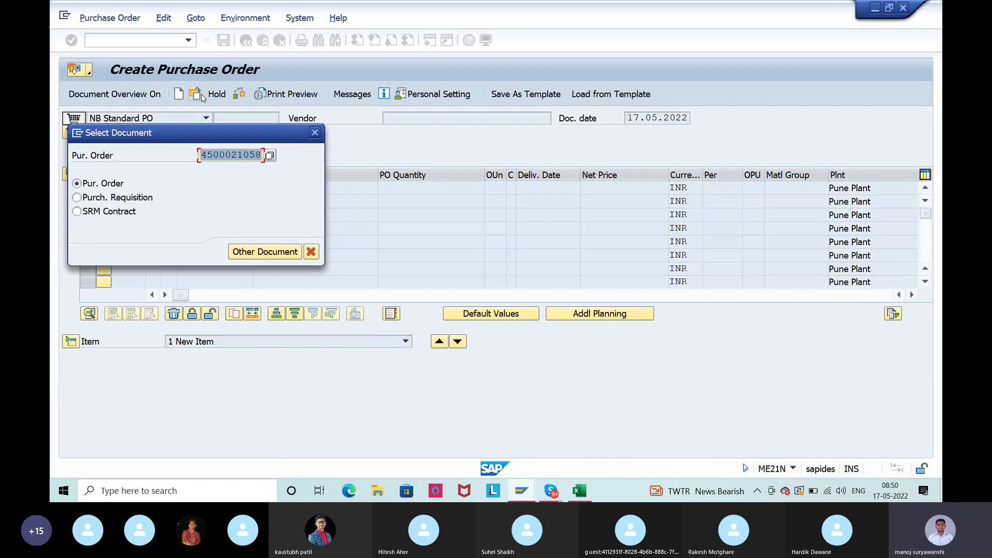
key(Return)
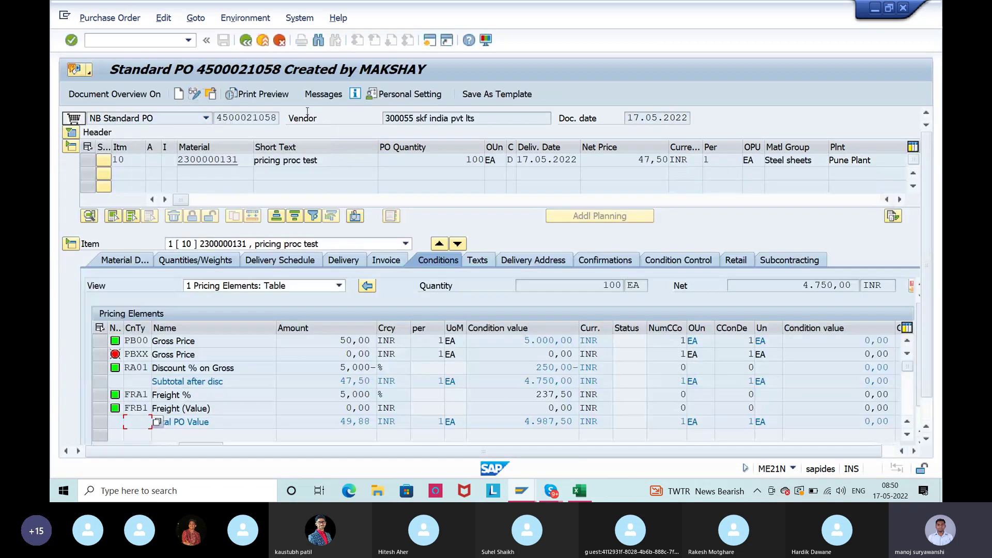
click(323, 93)
drag(139, 159, 104, 161)
click(104, 161)
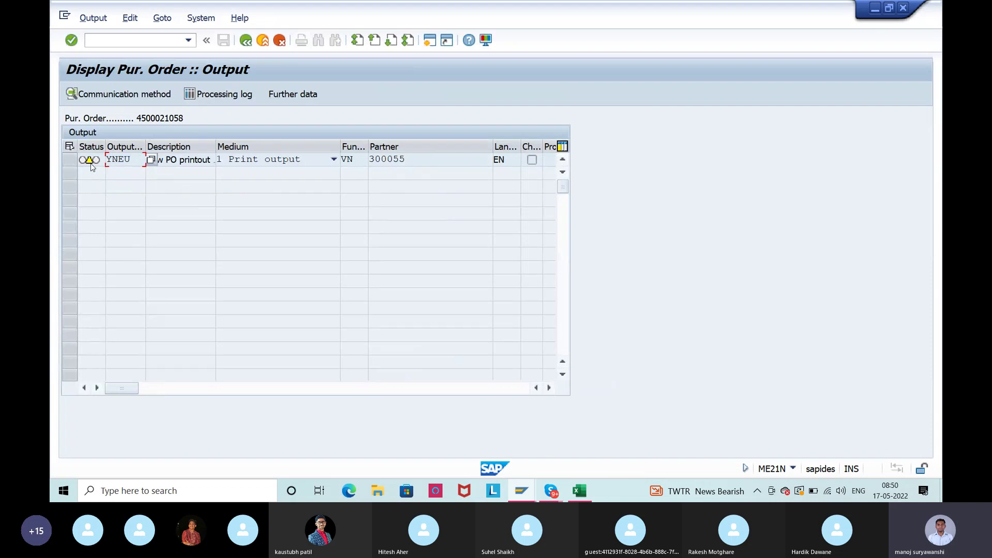
mouse_move(91, 166)
Take over the saved purchase order's number and start transaction ME9F in a new session
drag(136, 118, 185, 118)
click(196, 118)
click(428, 43)
text(me9f)
key(Return)
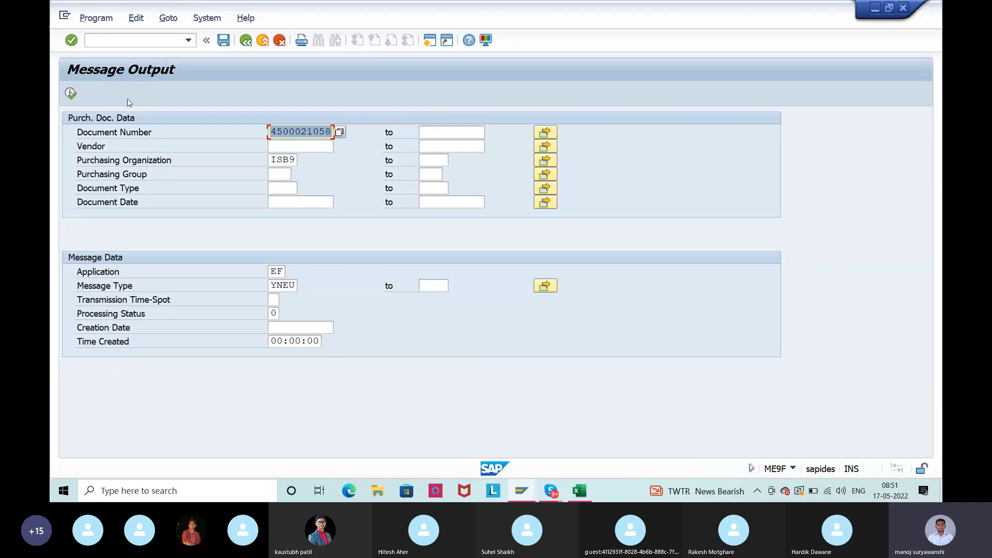
Run the message output selection for message type YNEU with processing status 0 (Not processed)
click(288, 285)
click(273, 313)
click(285, 314)
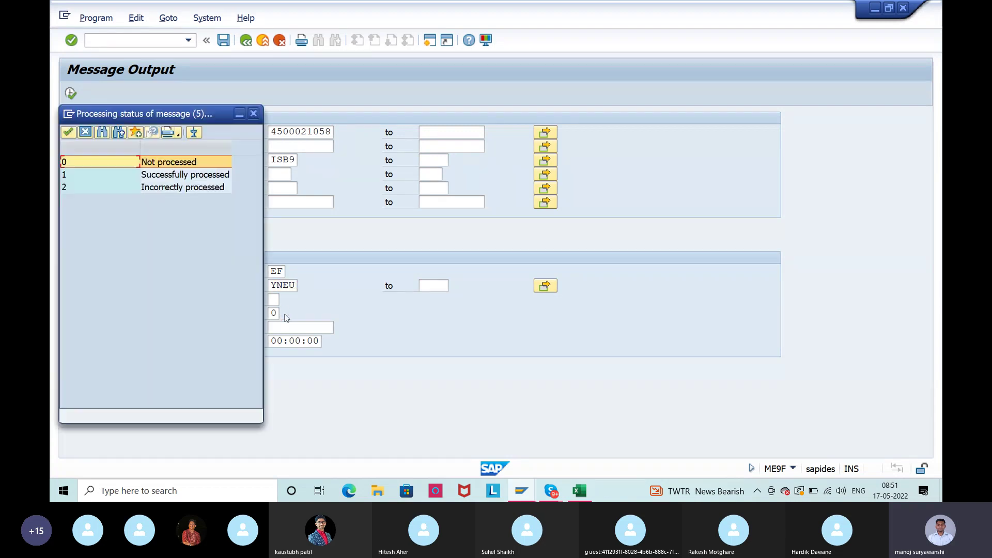
double_click(160, 164)
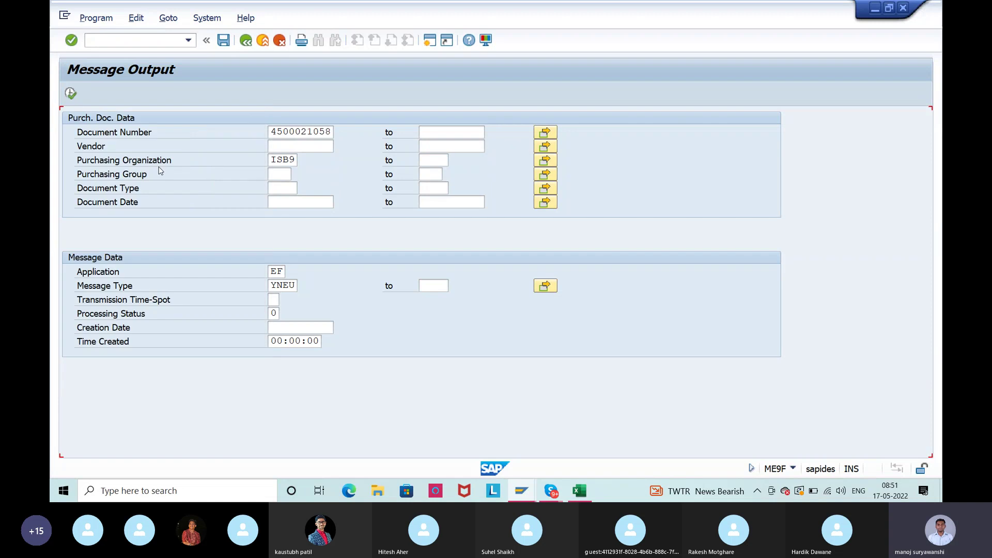
click(71, 94)
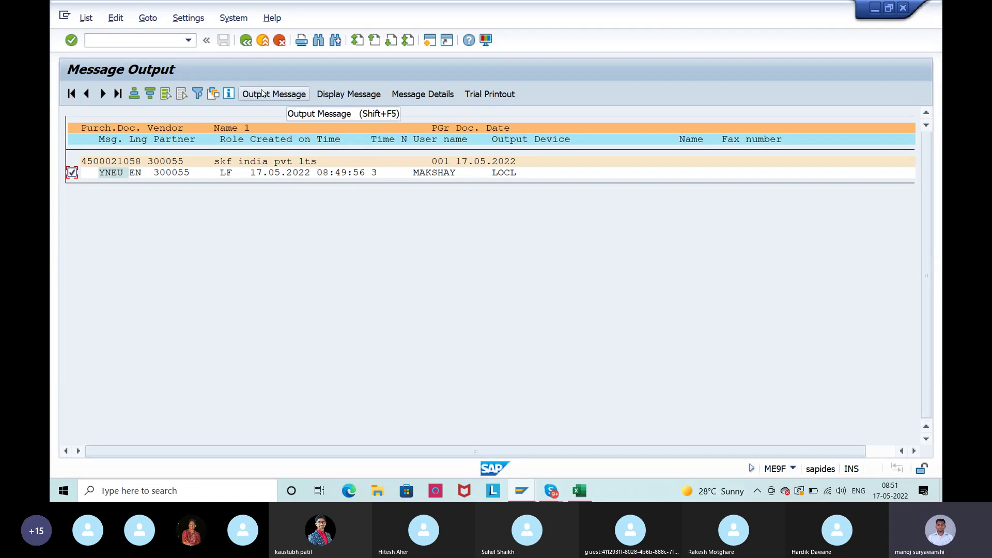
Output the selected YNEU message and return to the Processing Status field of the selection screen
click(263, 93)
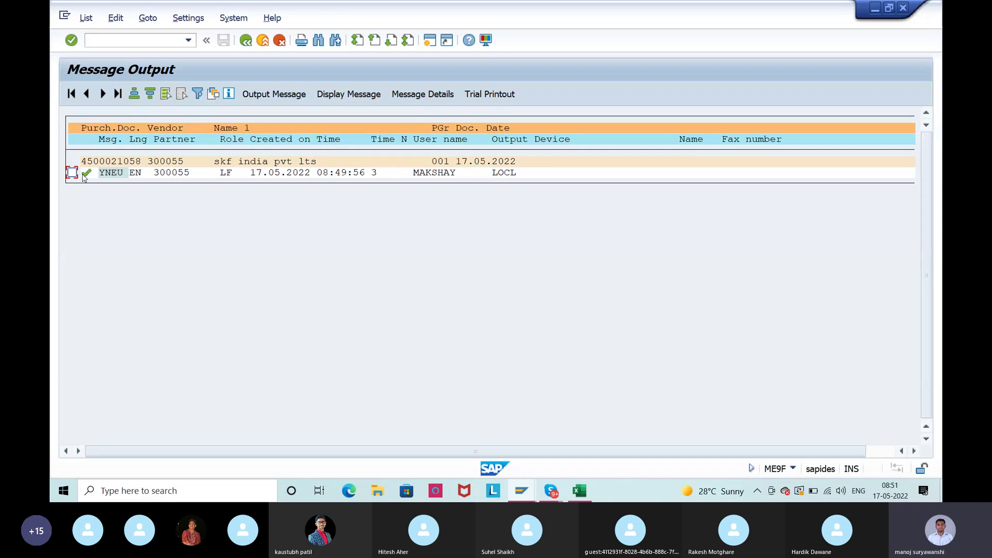
click(247, 45)
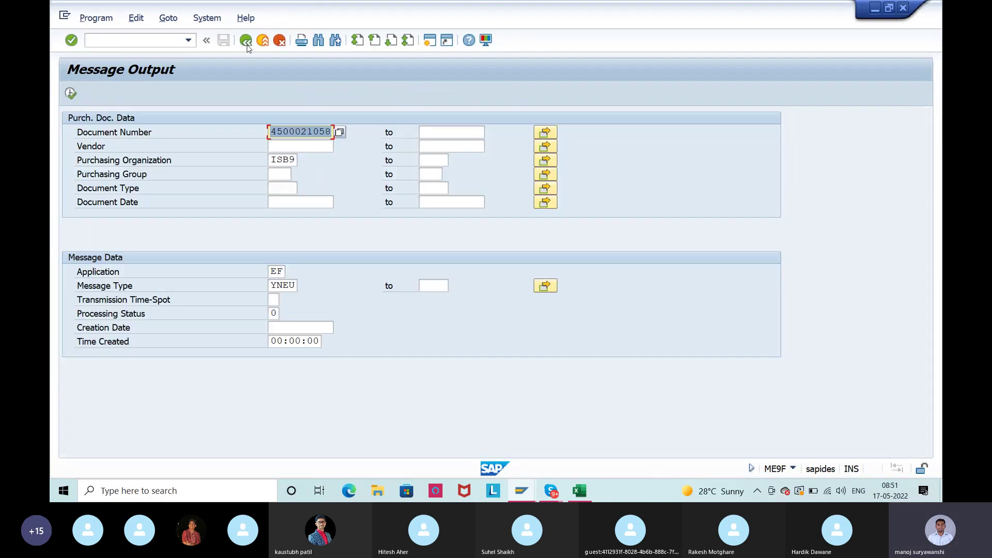
click(282, 317)
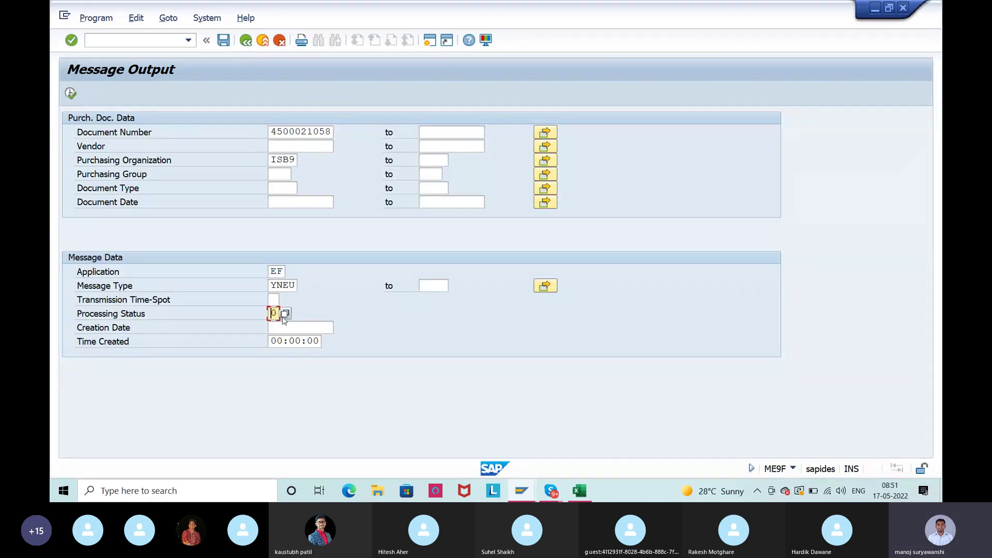
Switch to the ME23N session, reload the previously displayed purchase order and check its output messages
click(522, 491)
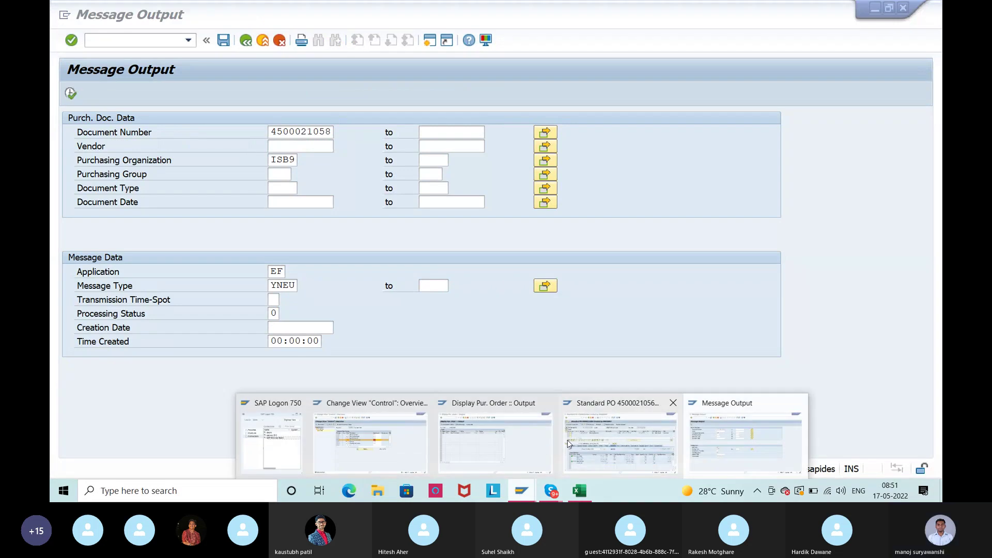
click(569, 443)
click(211, 94)
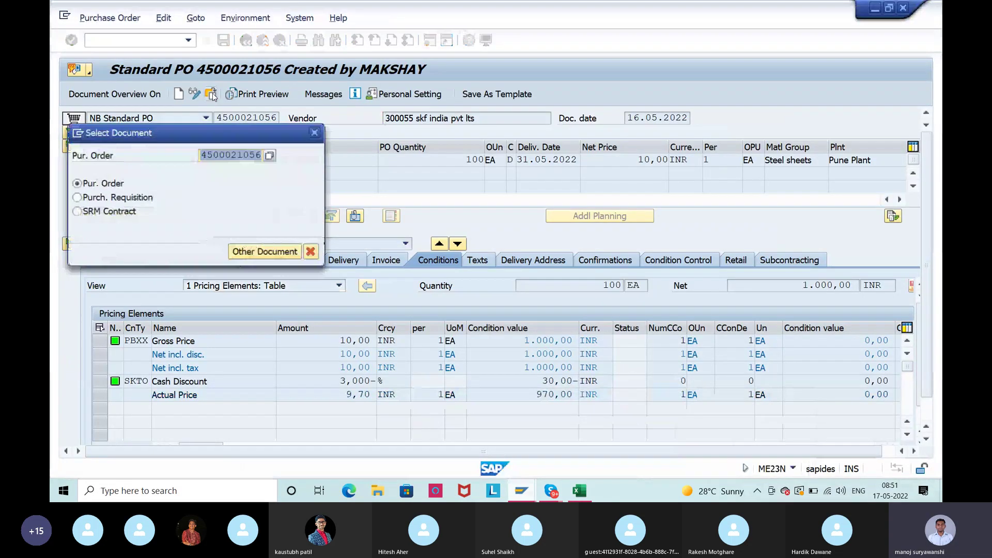
key(Return)
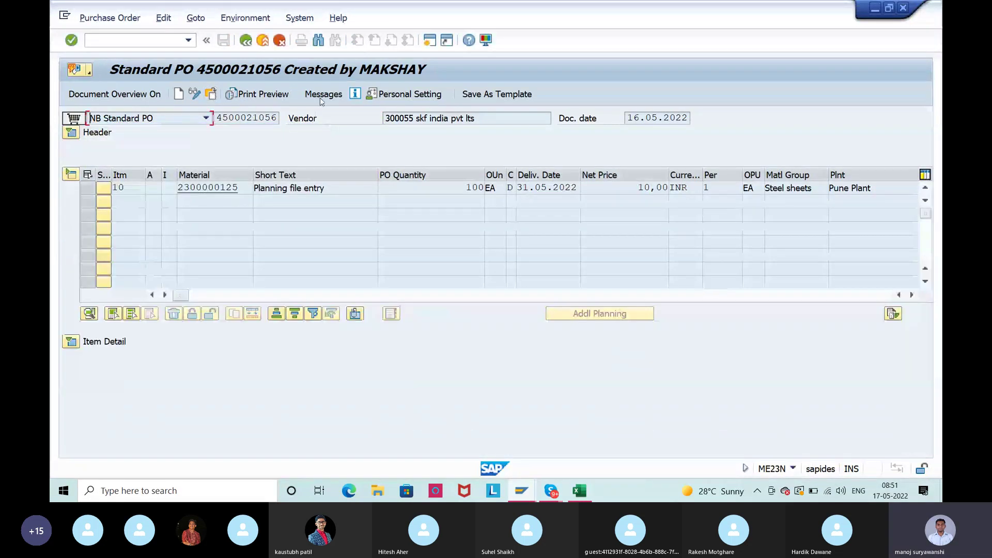
click(323, 94)
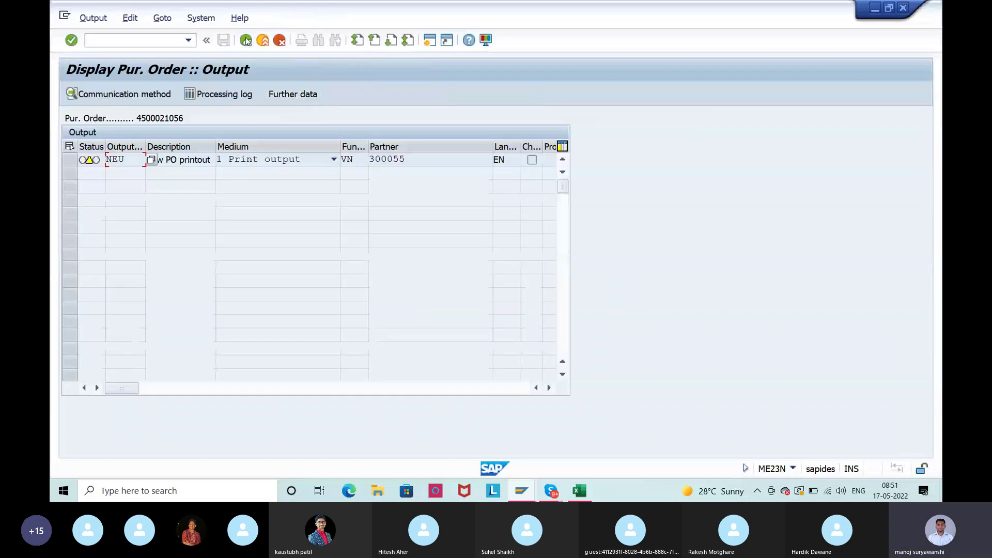
click(245, 41)
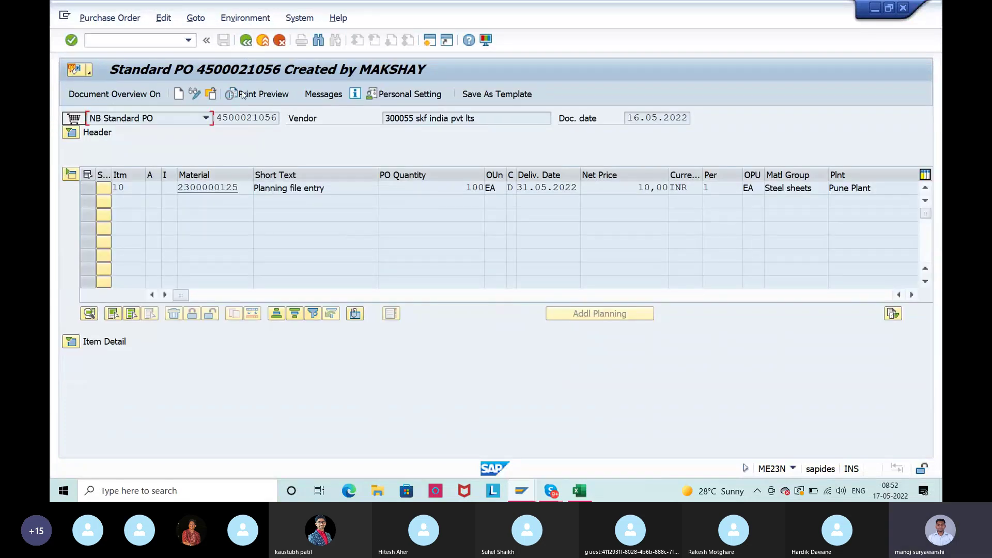
Copy the document number from the Message Output session and open that purchase order in ME23N
click(210, 93)
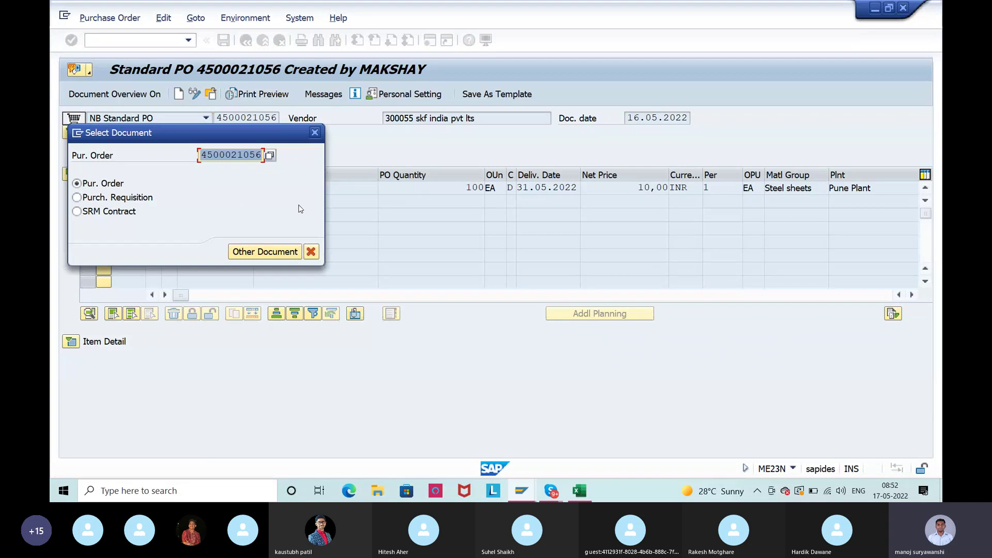
key(alt+Tab)
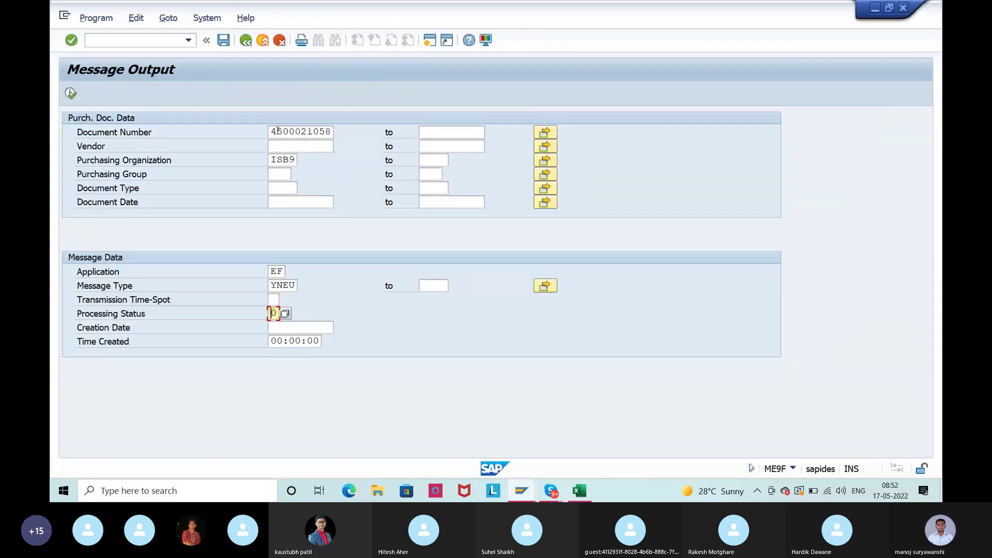
drag(271, 131, 331, 134)
key(ctrl+c)
key(alt+Tab)
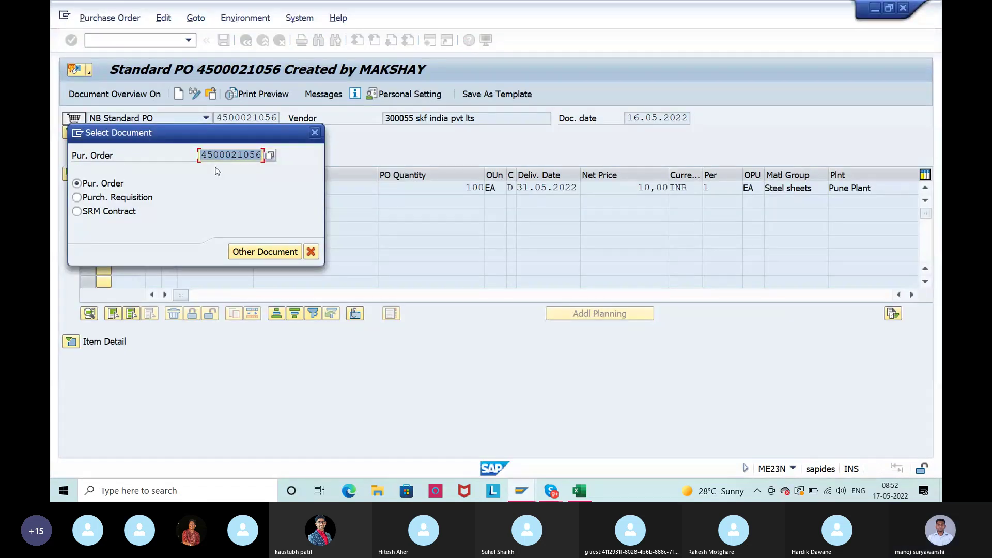
key(Delete)
key(ctrl+v)
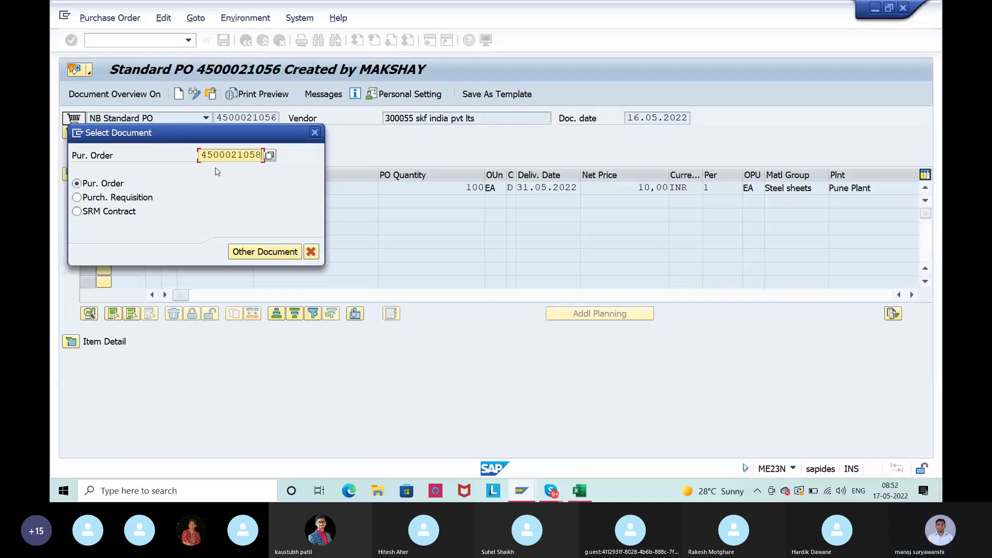
key(Return)
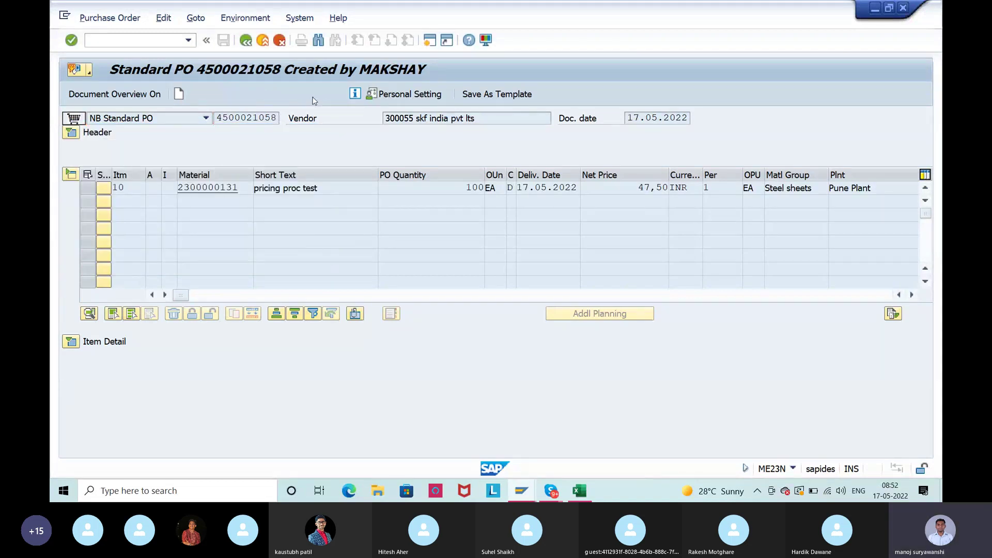
Display the output messages of the open purchase order and check the status of its YNEU entry
click(314, 99)
mouse_move(97, 162)
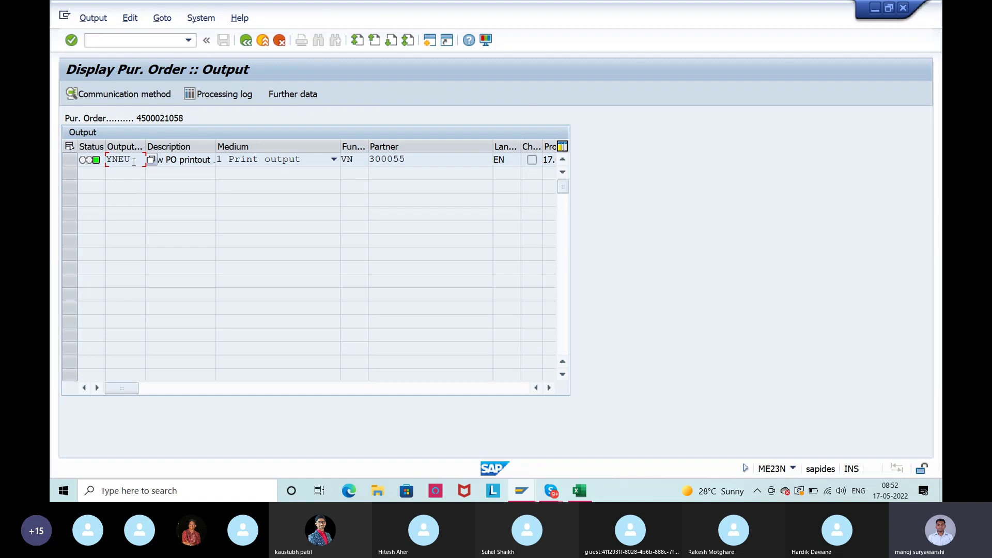
Switch to the ME9F session and run the YNEU message selection for the same purchase order, changing the processing status to find already processed messages
key(alt+Tab)
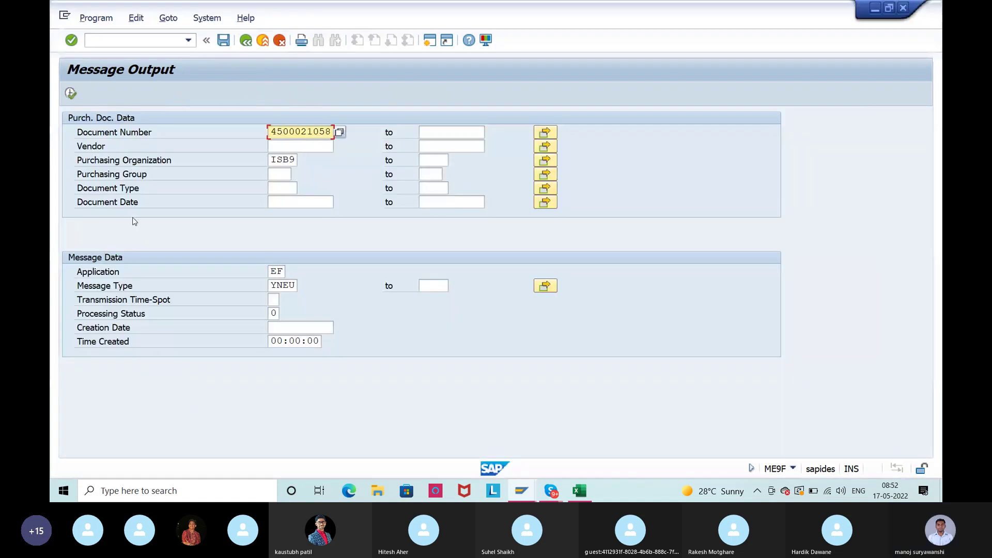
click(71, 94)
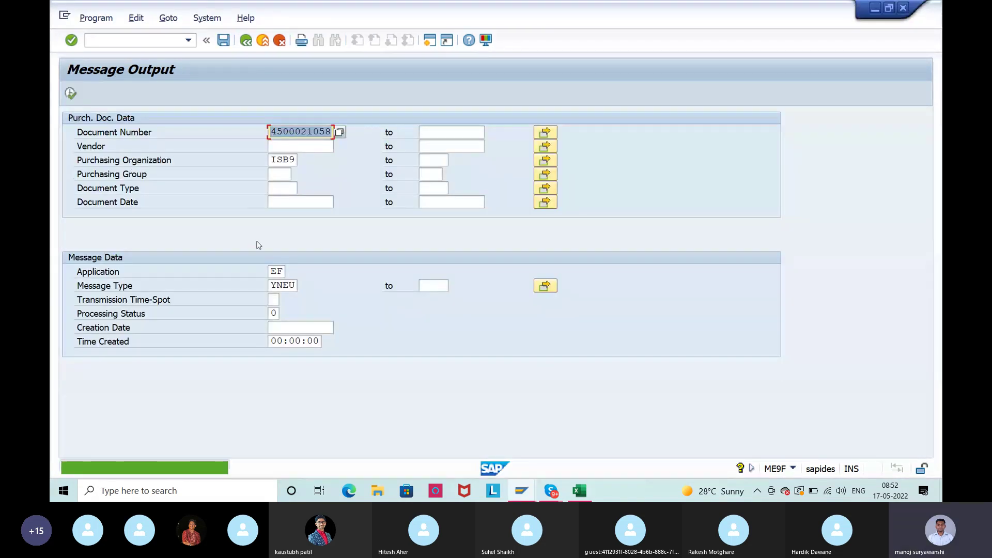
click(279, 314)
click(285, 313)
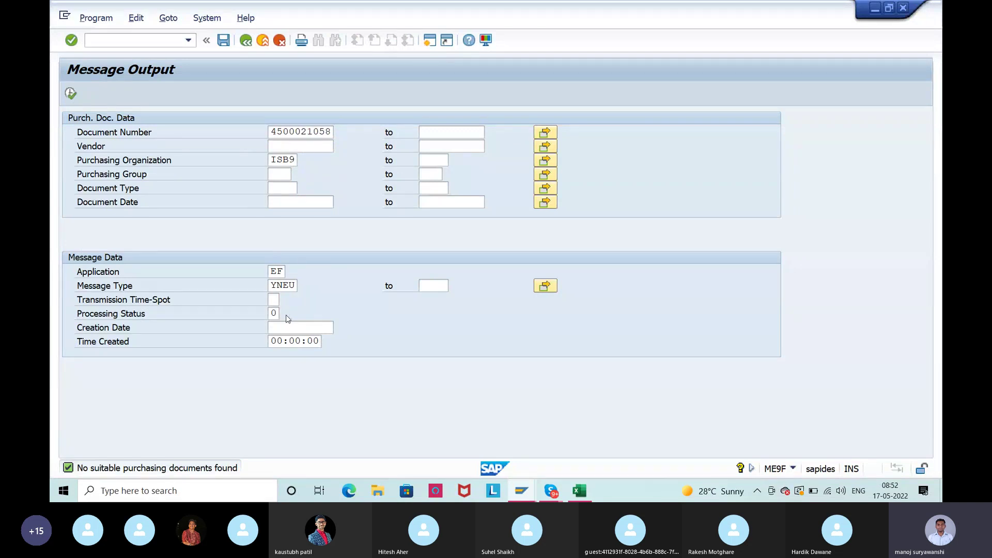
double_click(158, 175)
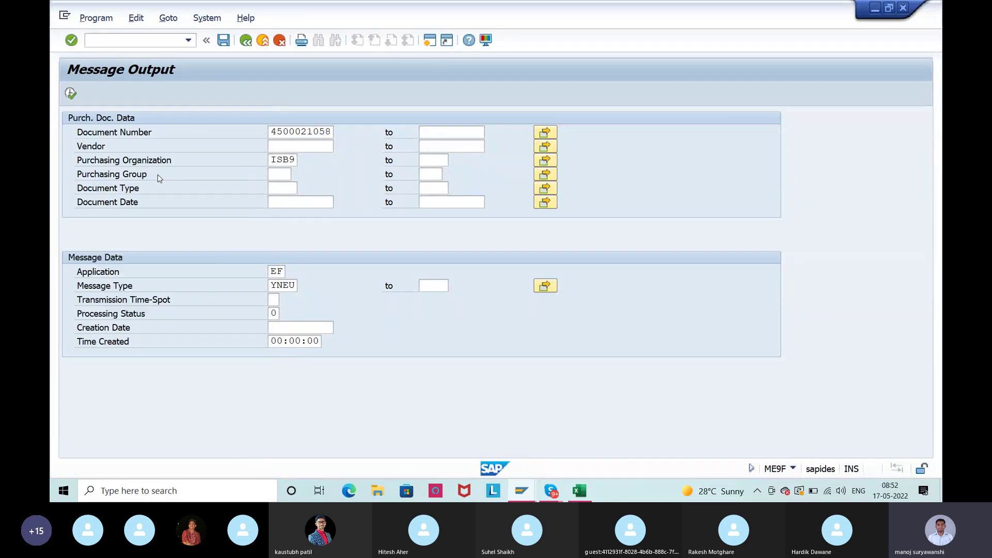
click(70, 94)
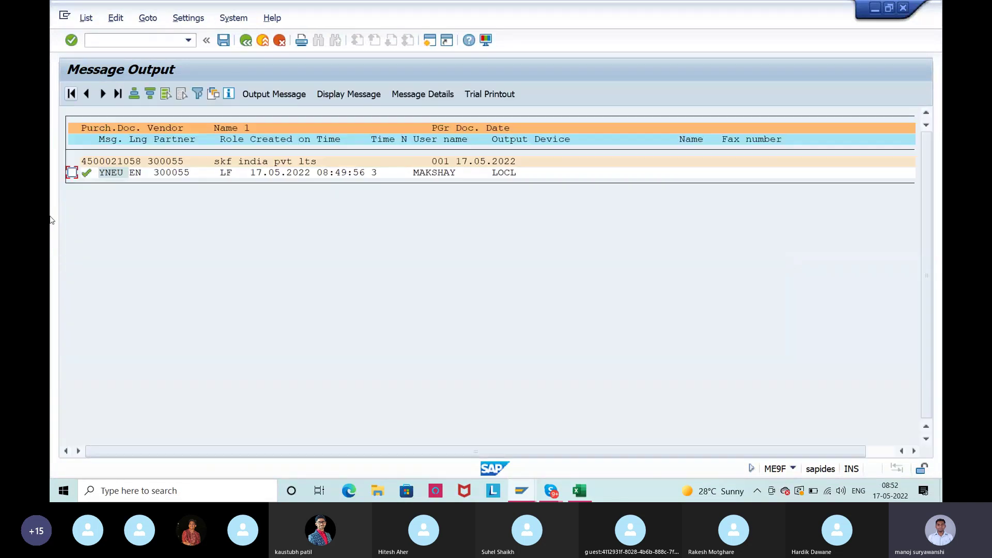
Preview the printout of the processed YNEU message, review the whole page and return to the message list
click(72, 173)
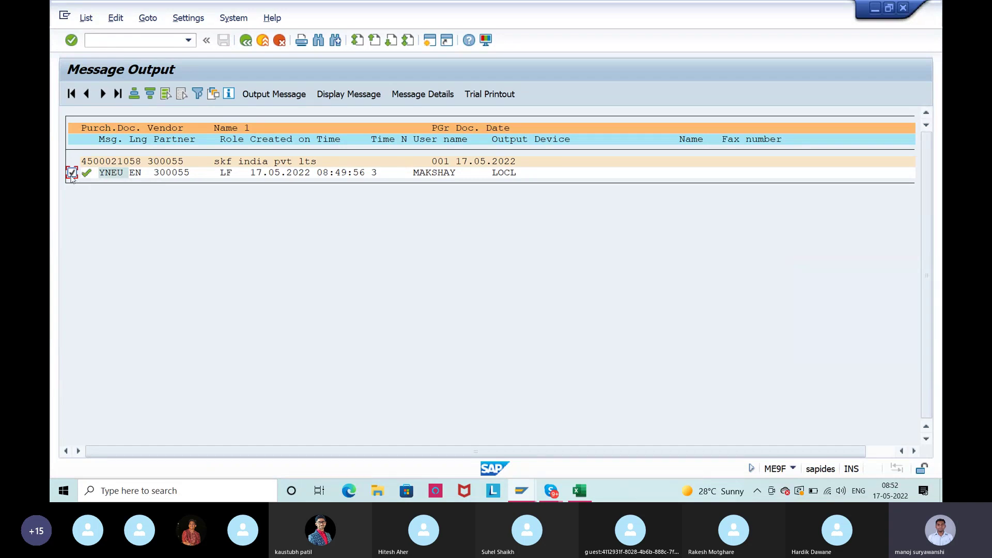
click(363, 94)
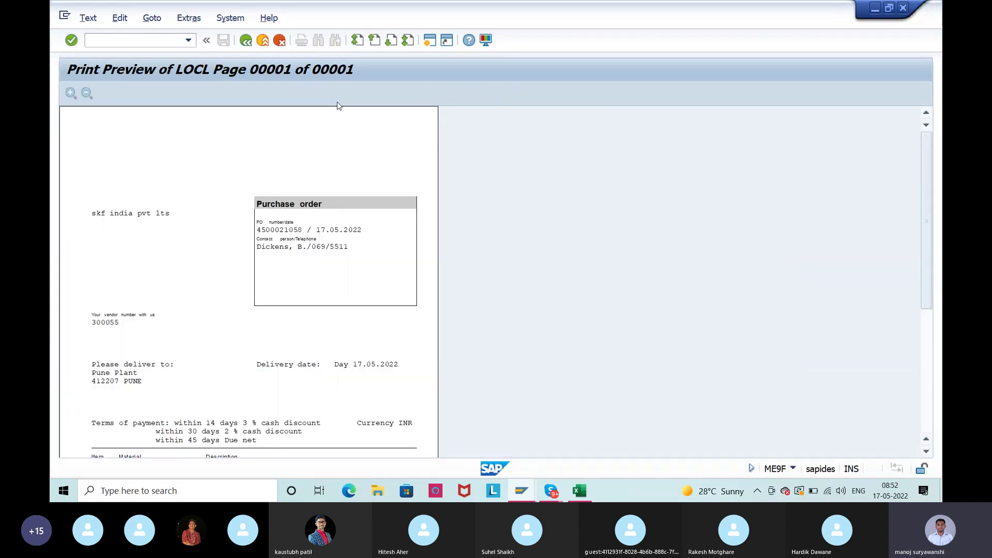
scroll(274, 374, down, 2)
scroll(275, 374, down, 6)
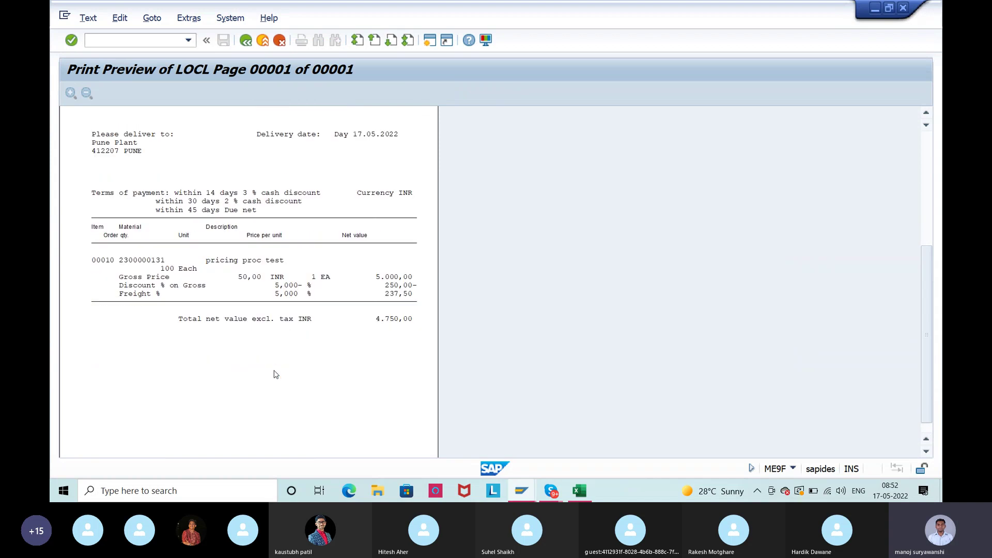
scroll(274, 374, up, 8)
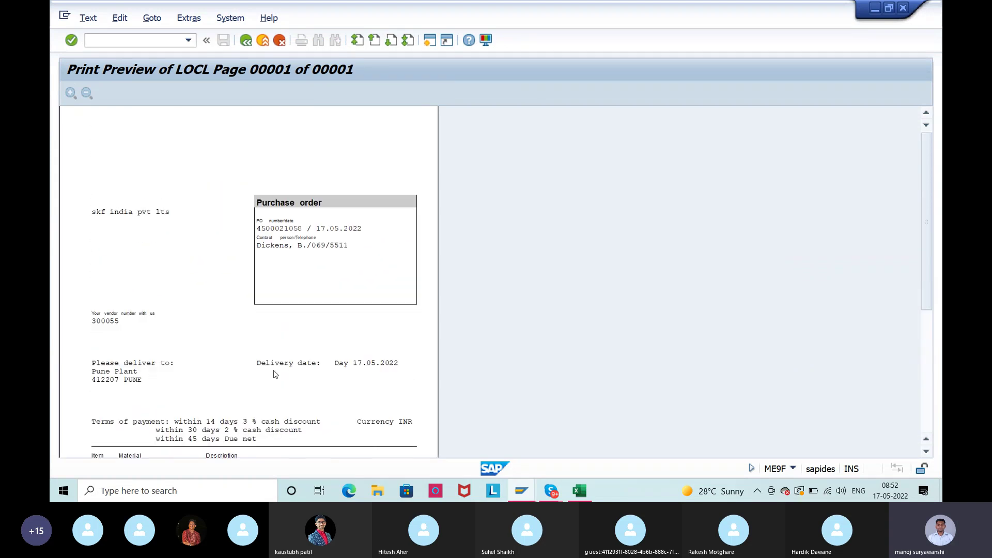
click(246, 40)
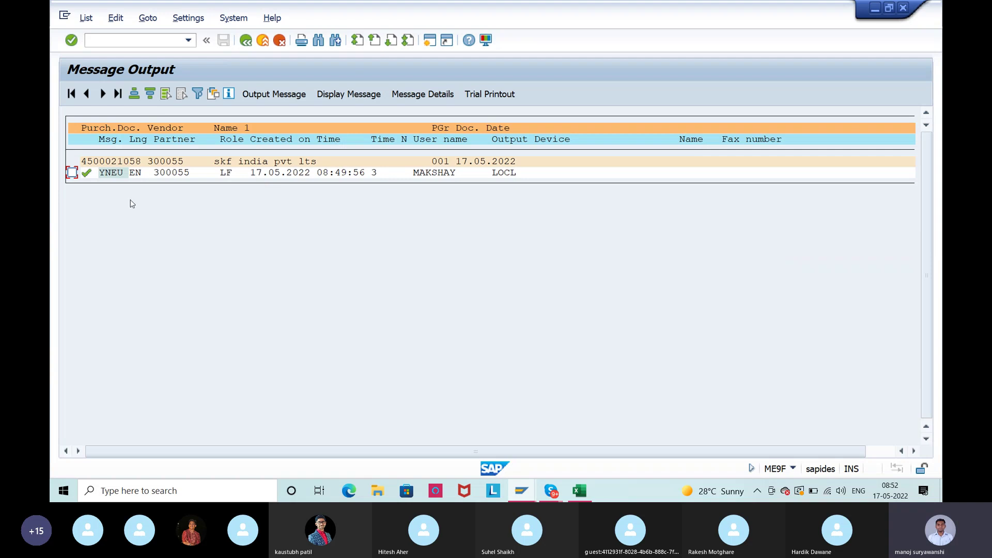
Open the details of the processed YNEU message, repeat its output and save the messages
click(72, 173)
click(395, 98)
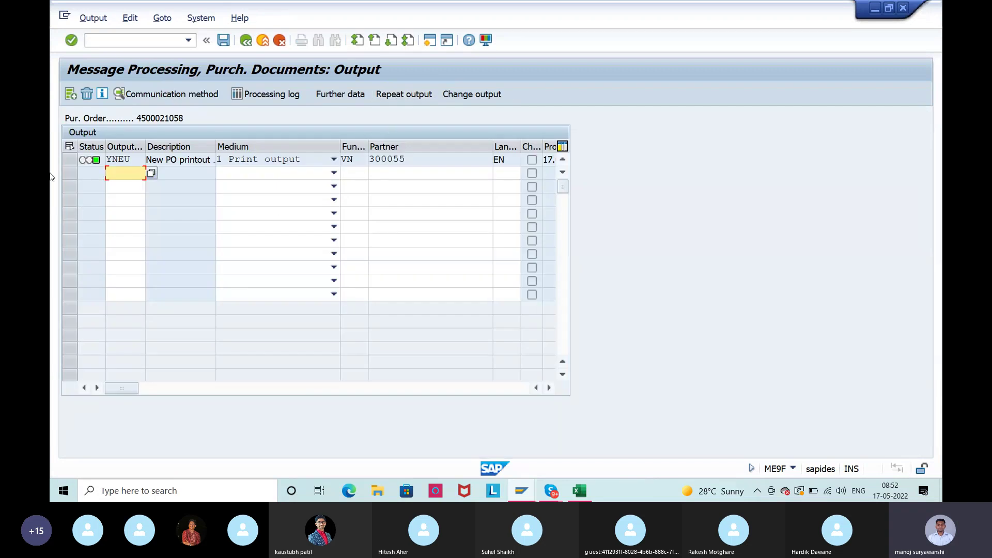
click(68, 161)
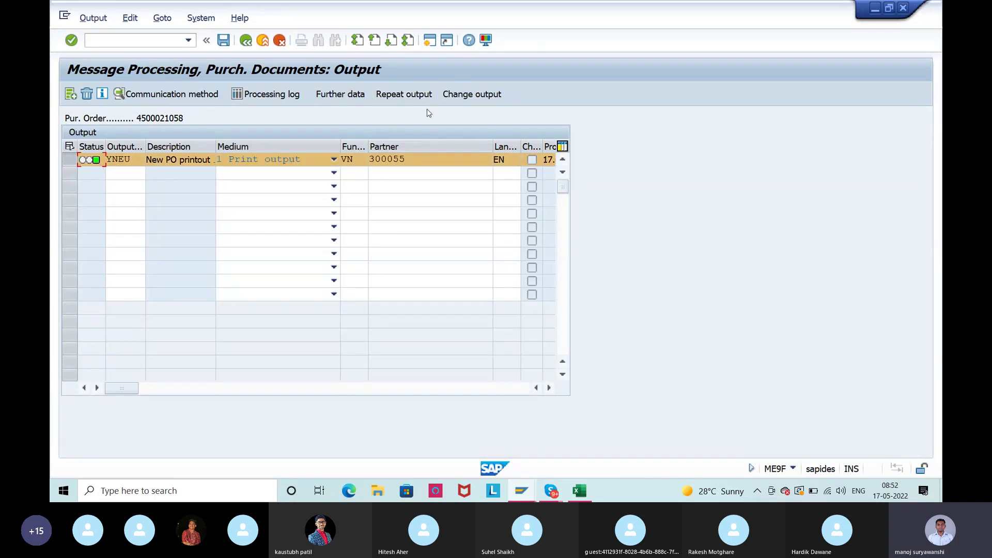
click(417, 97)
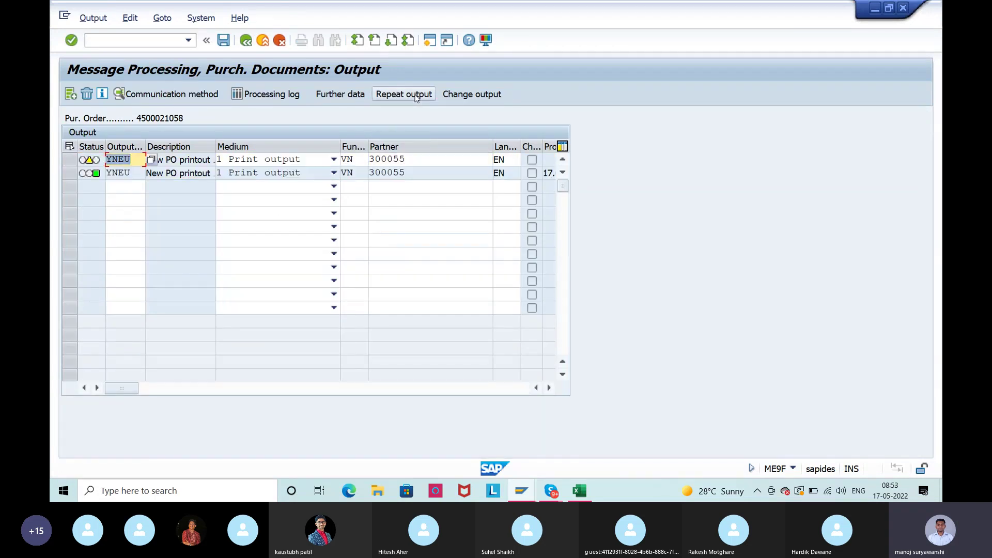
drag(132, 163, 107, 160)
click(106, 160)
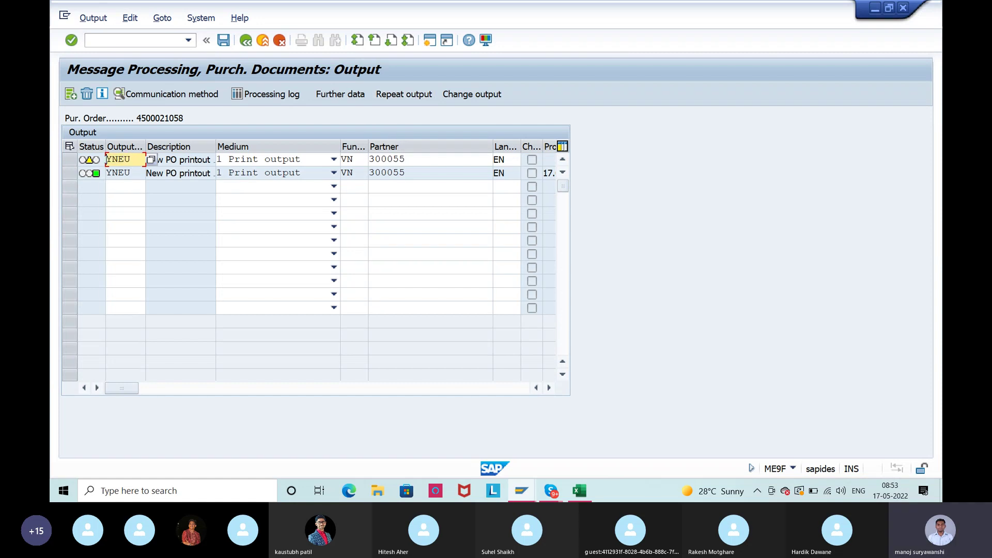
click(223, 39)
Switch to the ME23N session, reload the same purchase order and display its output messages
key(alt+Tab)
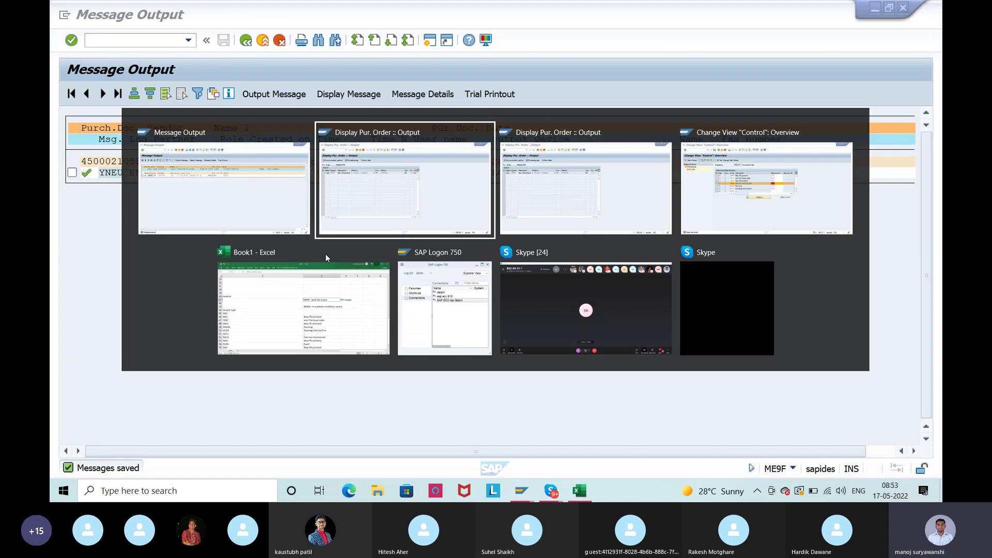
click(245, 40)
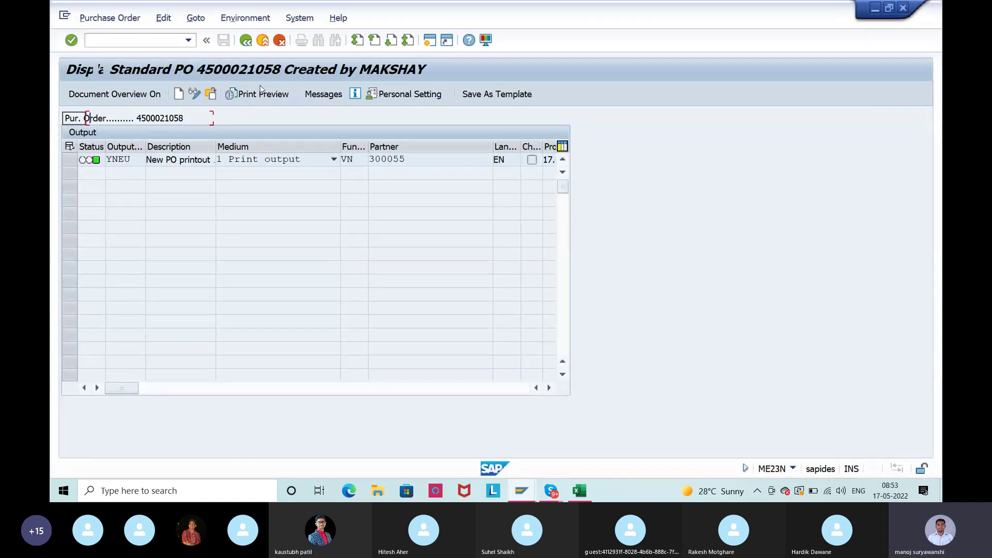
click(211, 94)
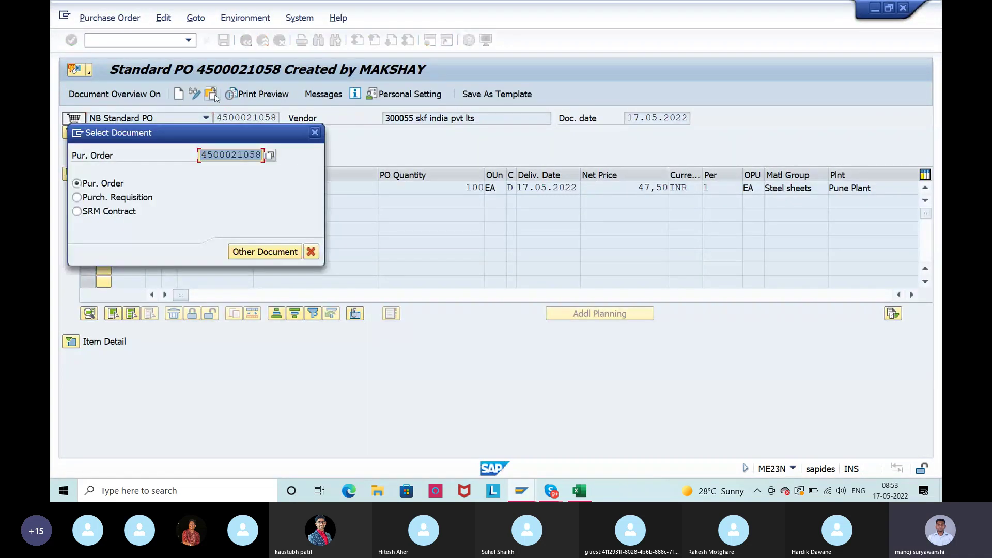
key(Return)
click(321, 94)
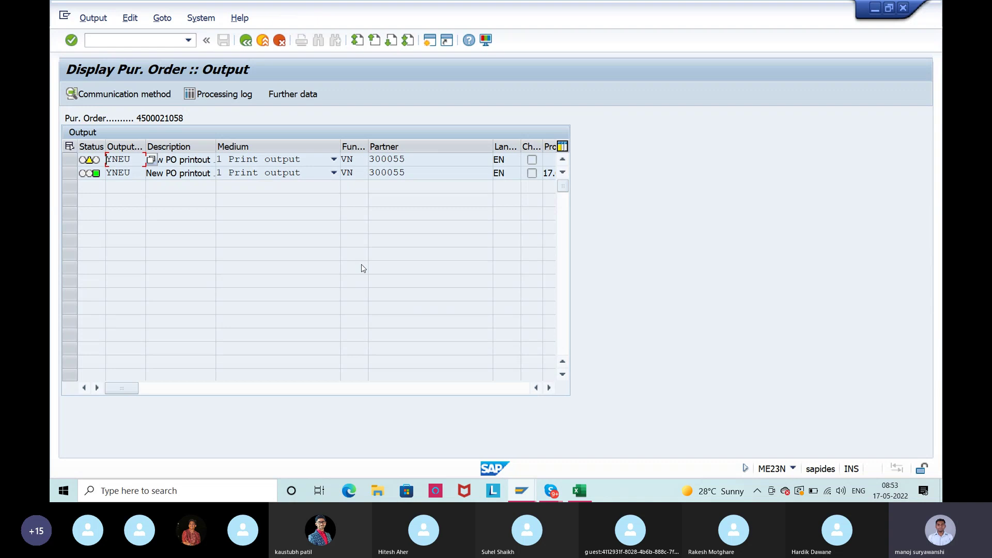
Examine the dispatch time options available for the processed YNEU message and close the value list
click(549, 388)
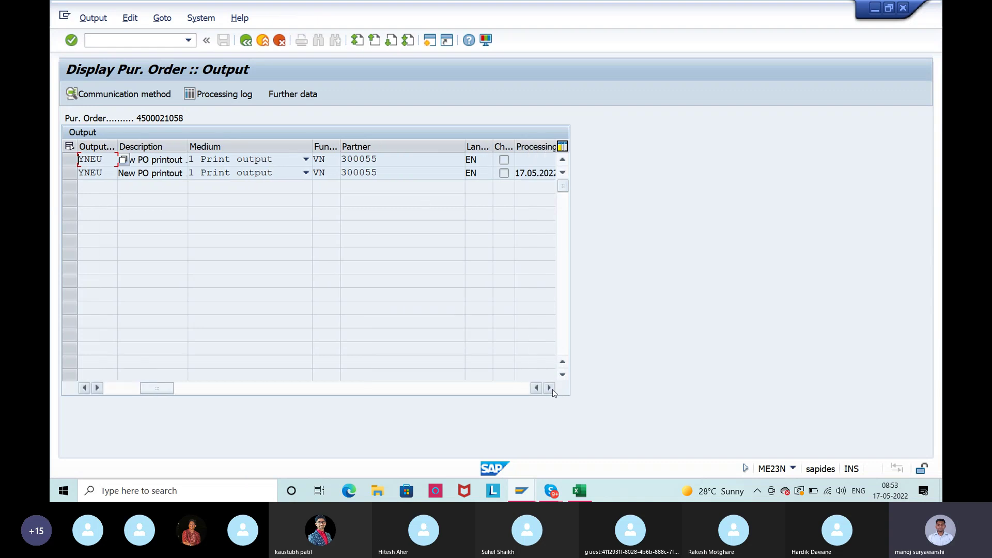
click(550, 388)
click(549, 388)
click(431, 179)
click(465, 173)
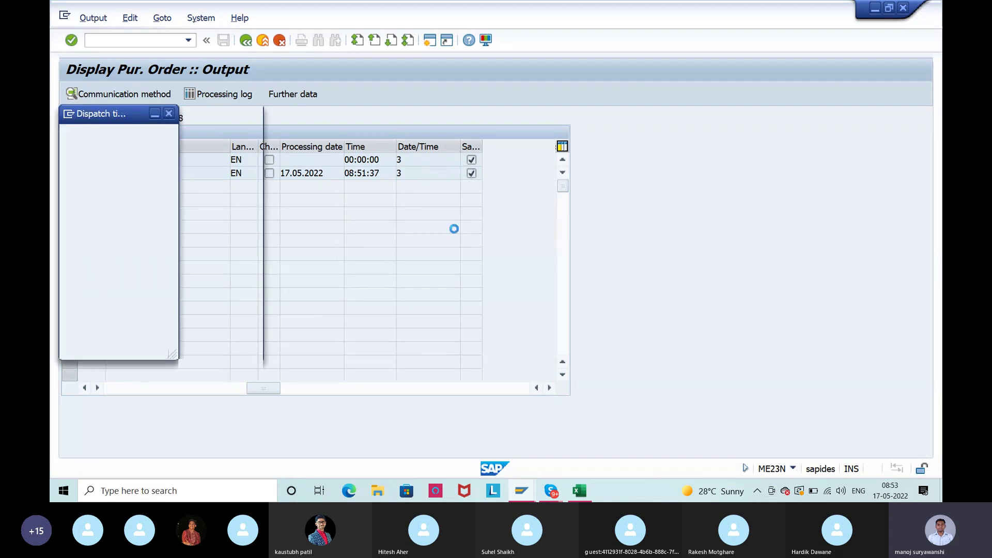
click(202, 190)
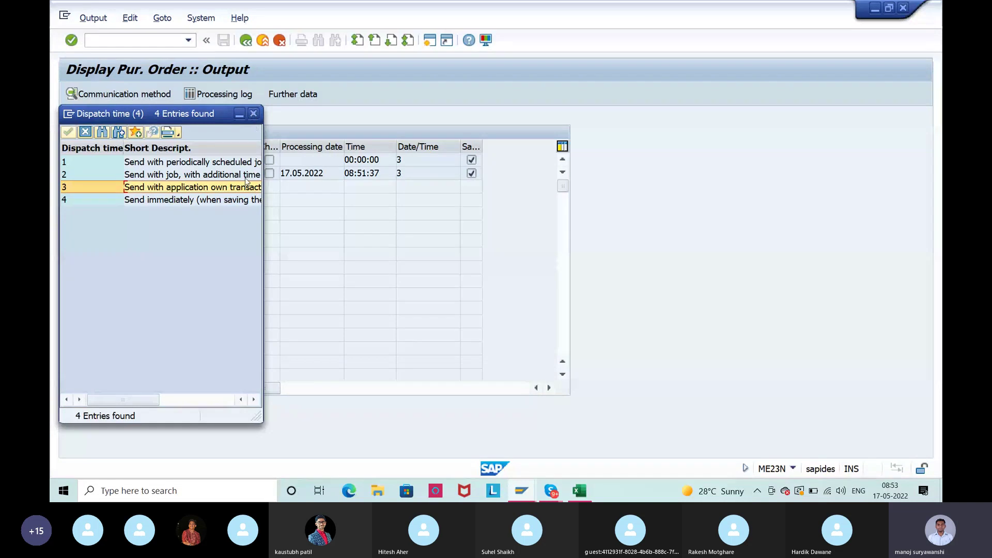
click(215, 201)
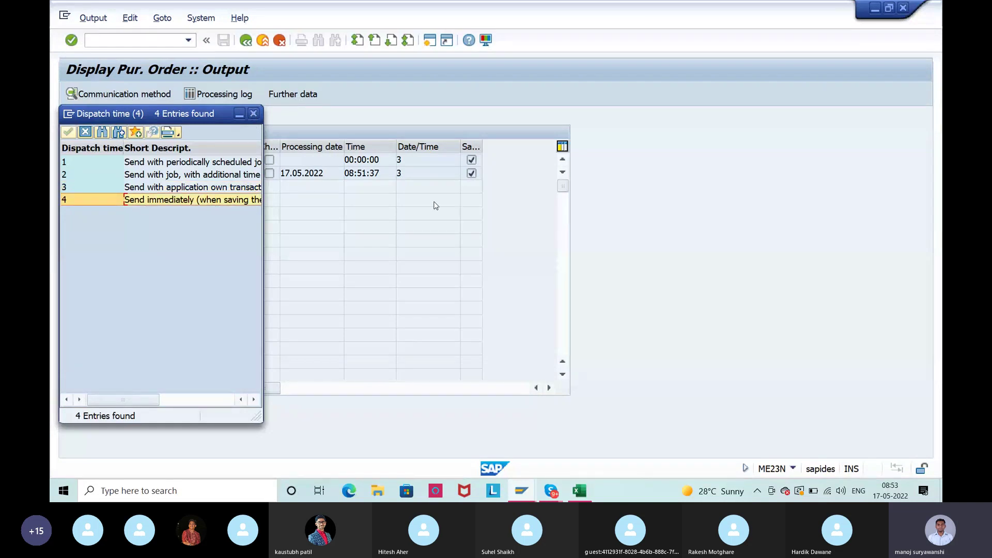
click(457, 173)
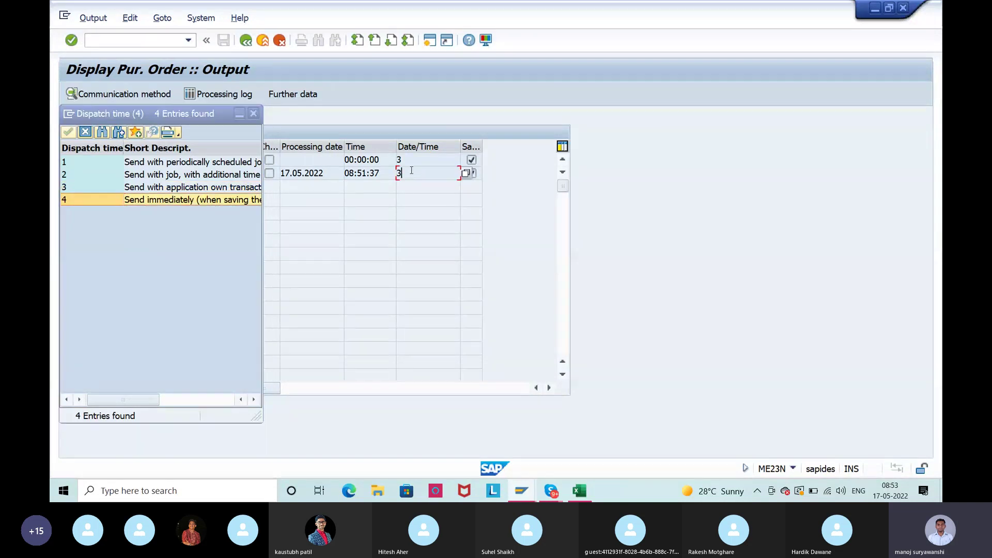
click(253, 116)
Switch to the NACZ session and leave the procedure control view for the SAP Easy Access screen
key(alt+Tab)
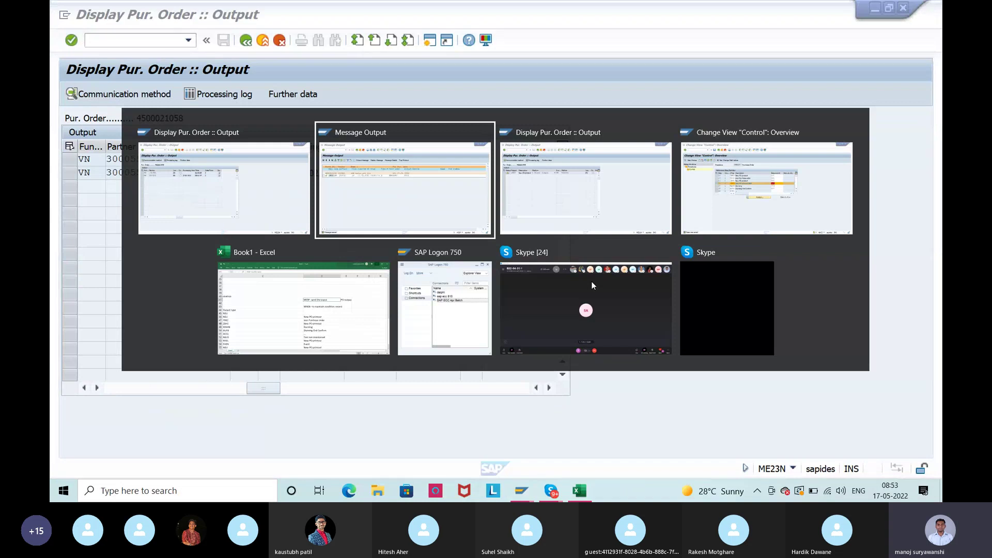
key(alt+Tab)
key(alt+Tab)
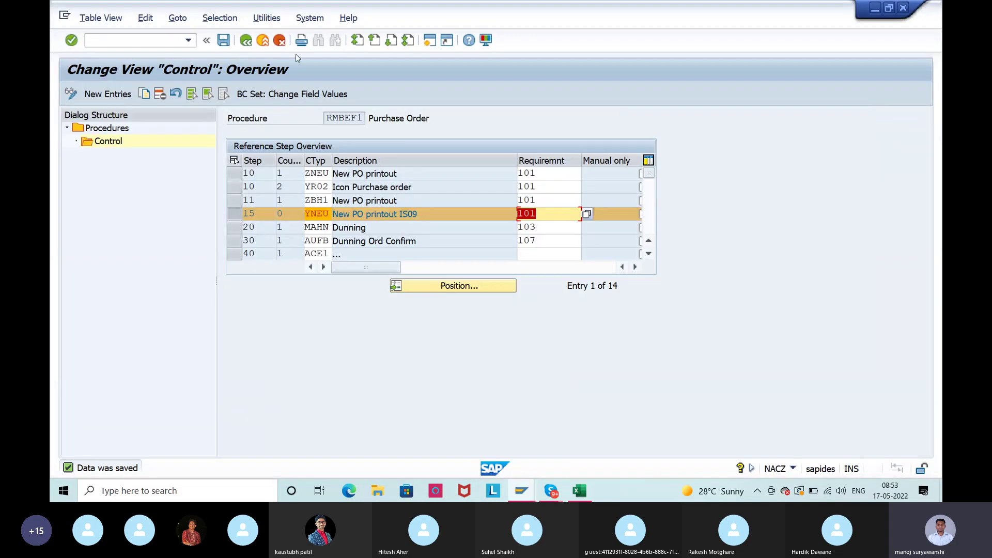
click(281, 44)
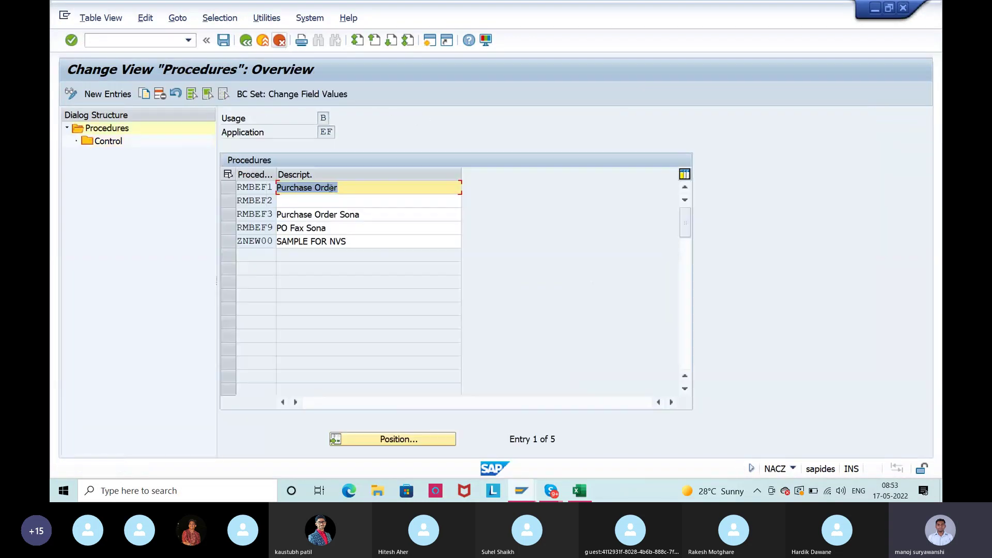
click(262, 42)
click(263, 42)
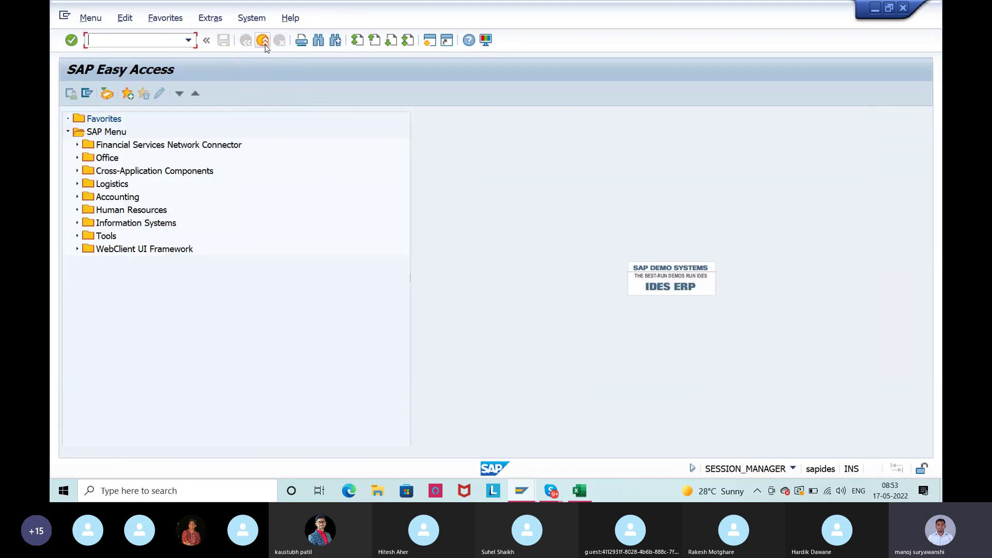
Open the YNEU condition records in MN05 with key combination Doc.Type/Purch.Org/Vendor for document type NB, purchasing organization ISB9 and vendor 300055
text(mn05)
key(Return)
key(Return)
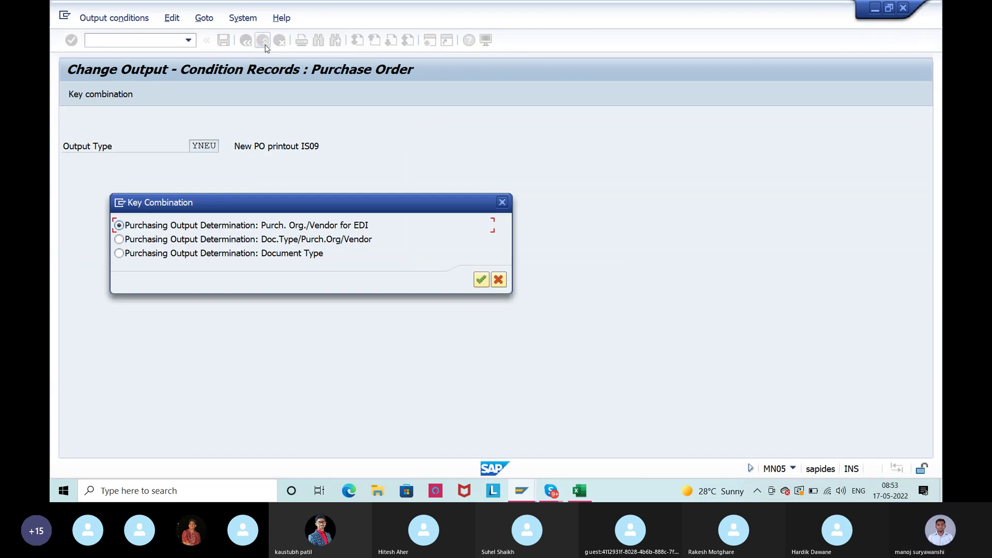
click(323, 239)
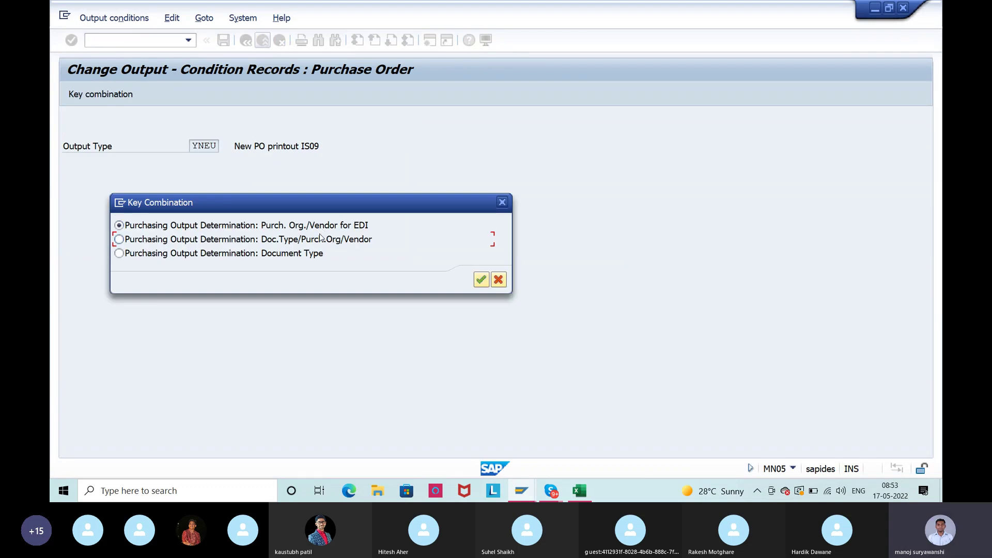
click(480, 279)
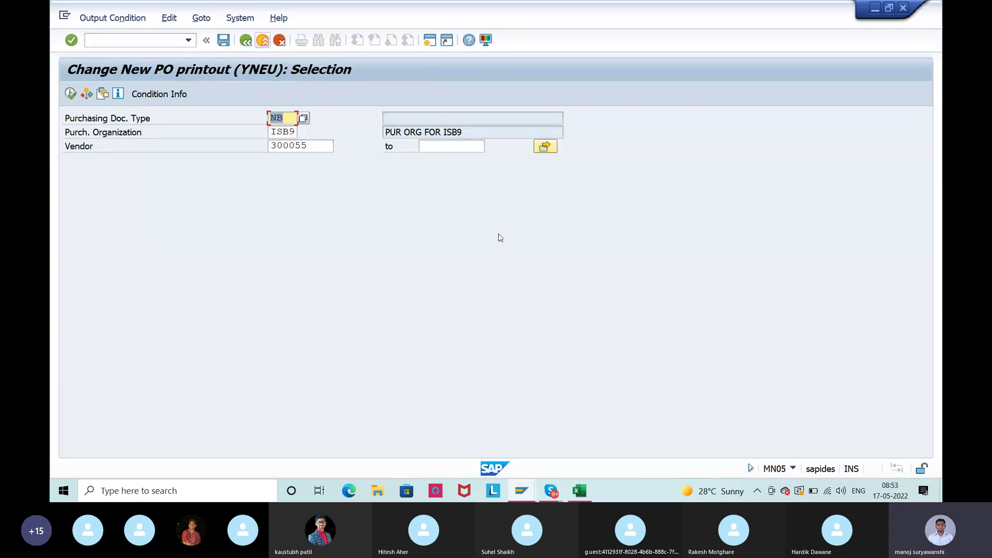
click(71, 93)
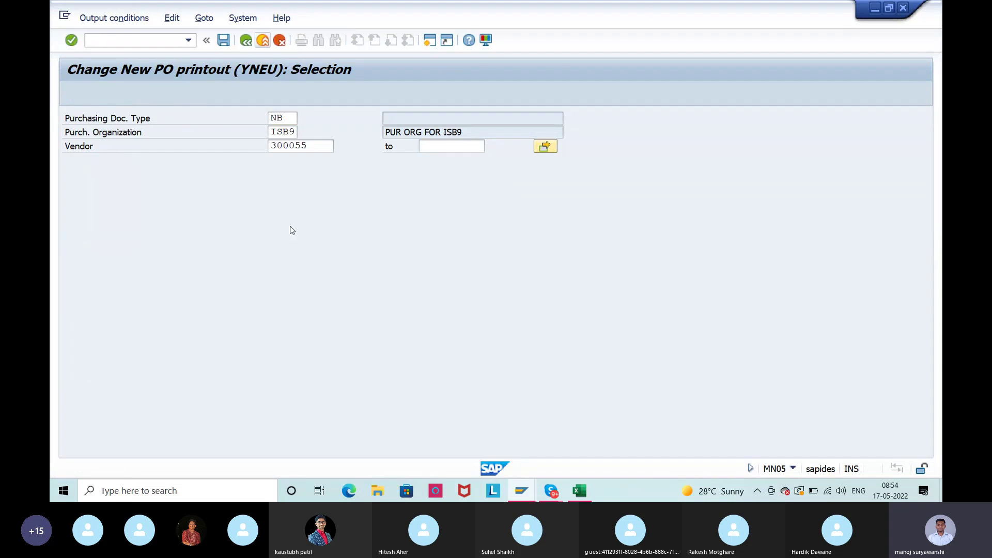
Set the dispatch time of vendor 300055's condition record to 4 (Send immediately) and save the record
click(468, 187)
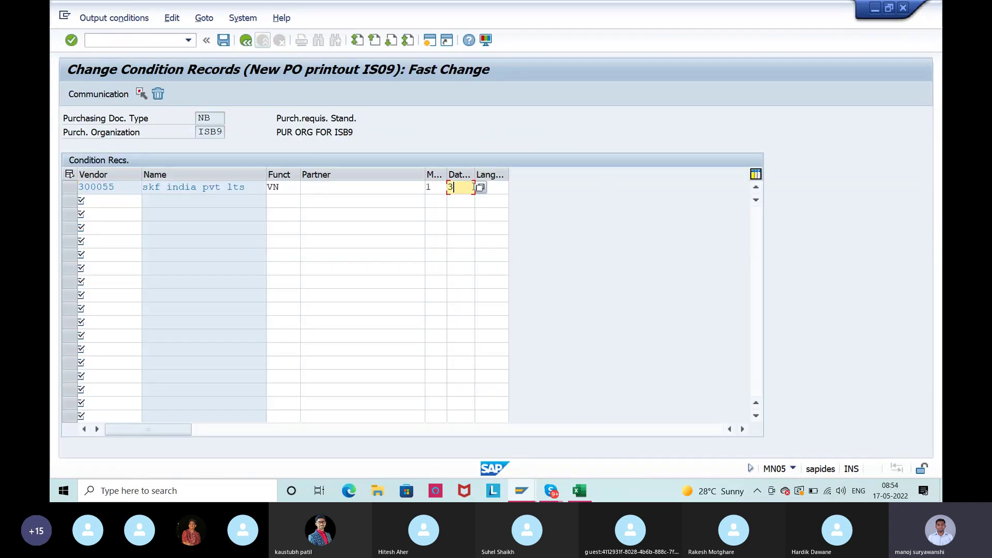
click(471, 188)
click(179, 202)
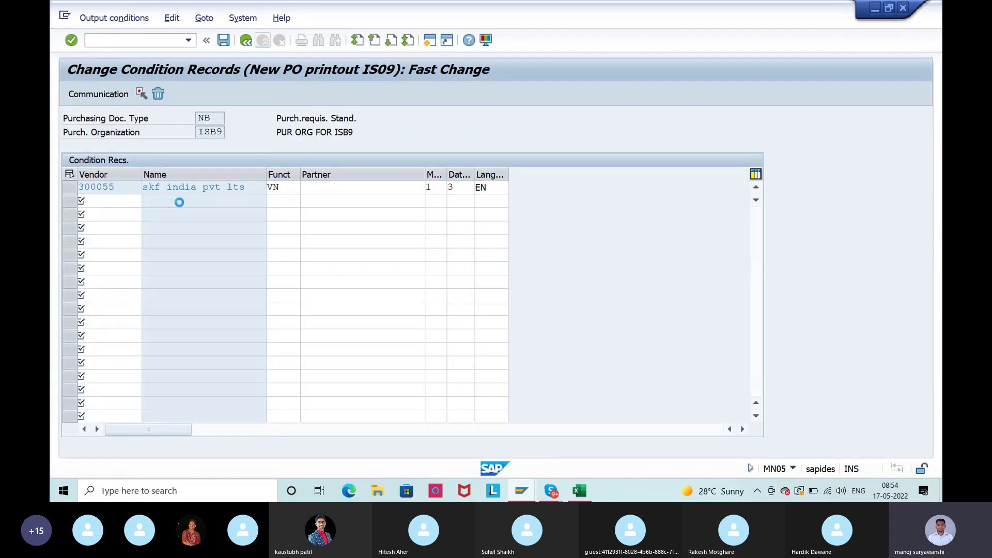
key(Return)
click(223, 41)
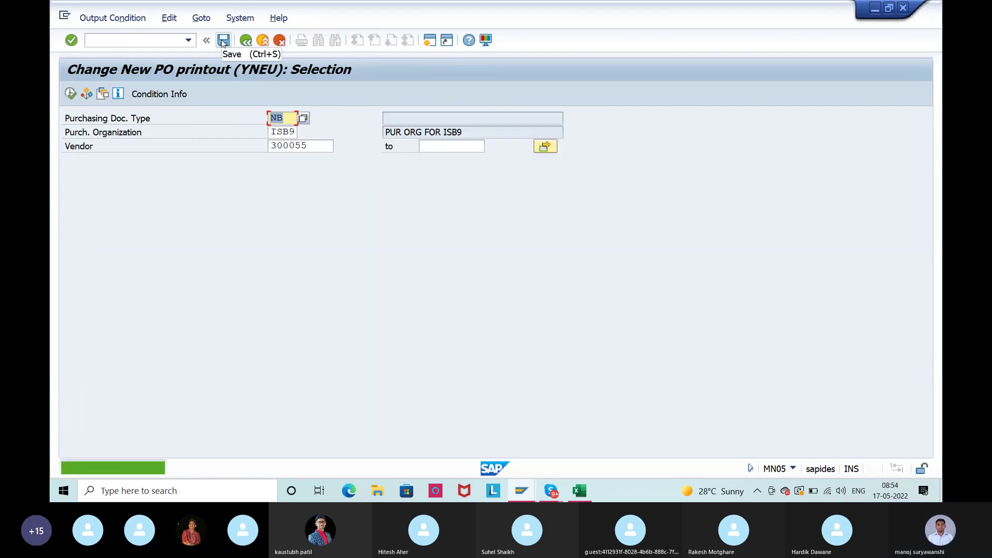
Switch to the ME23N session, leave the output view and start a new standard purchase order for vendor 300055
key(alt+Tab)
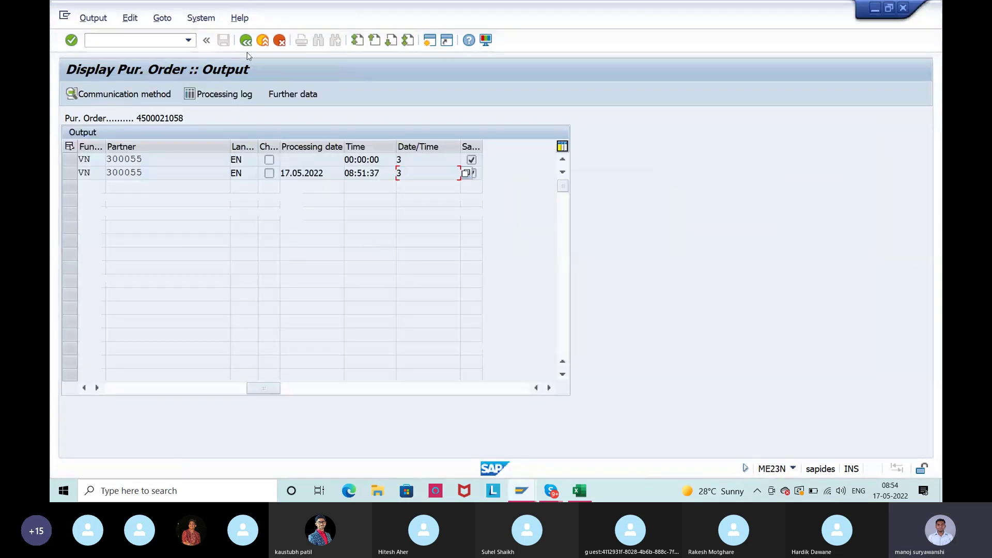
click(246, 40)
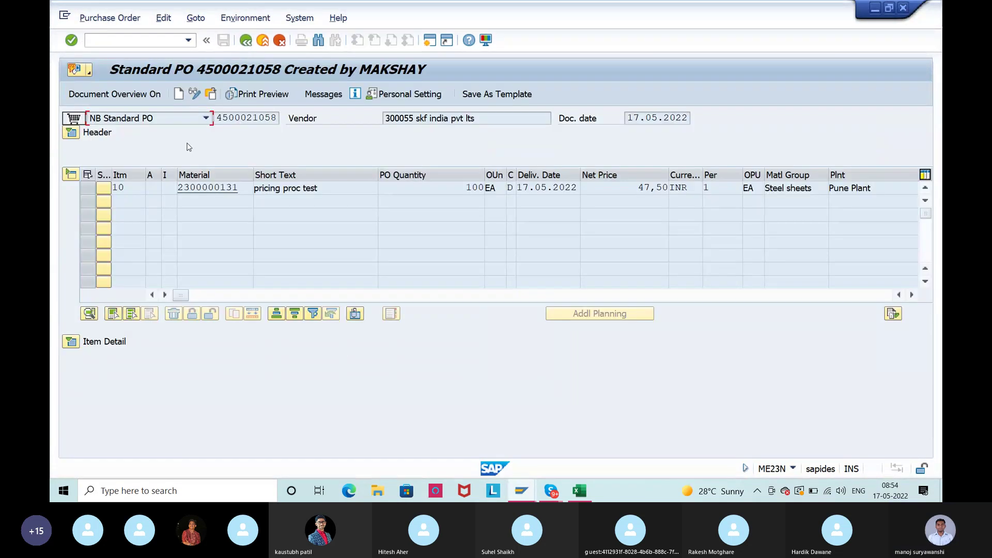
click(181, 97)
click(392, 118)
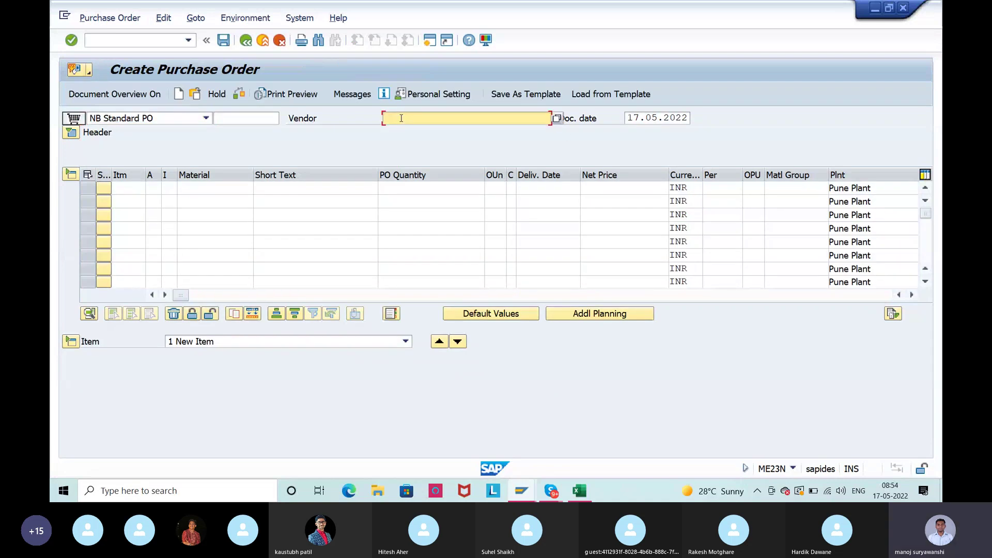
click(401, 133)
key(Return)
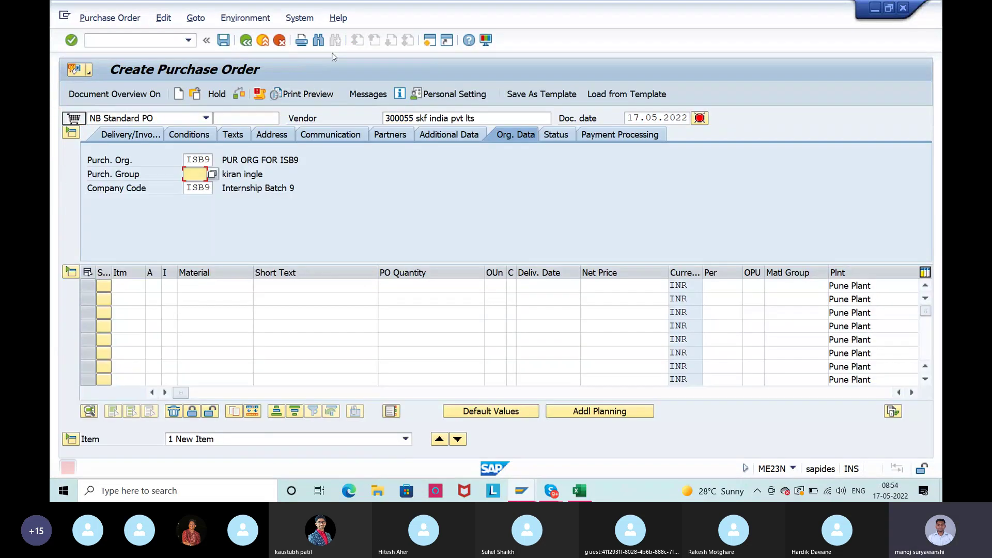
click(193, 186)
click(209, 286)
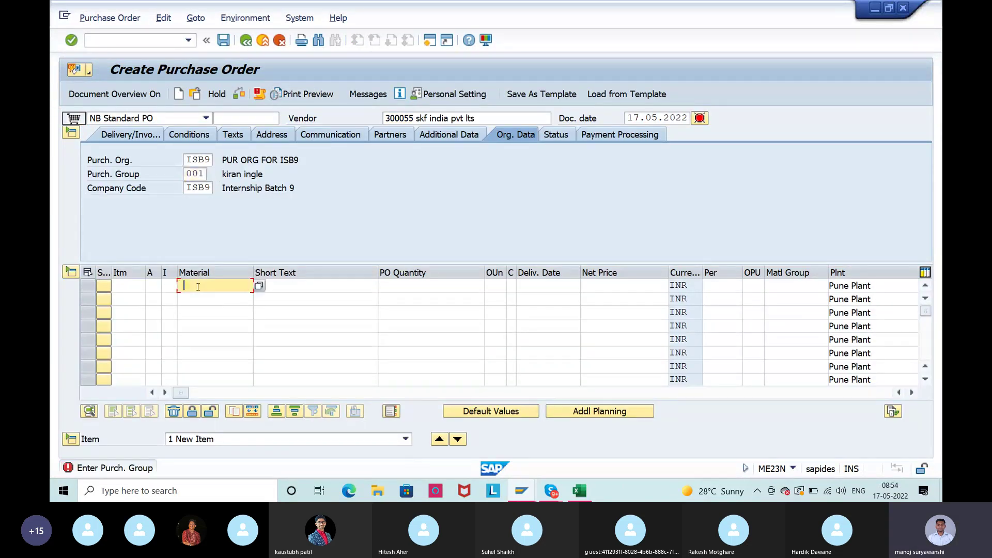
click(228, 77)
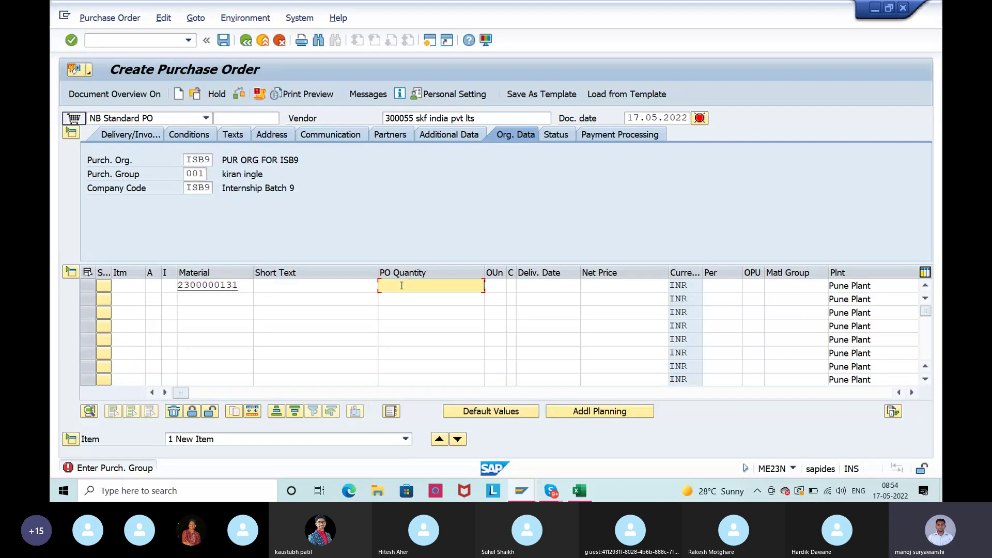
click(403, 285)
click(433, 78)
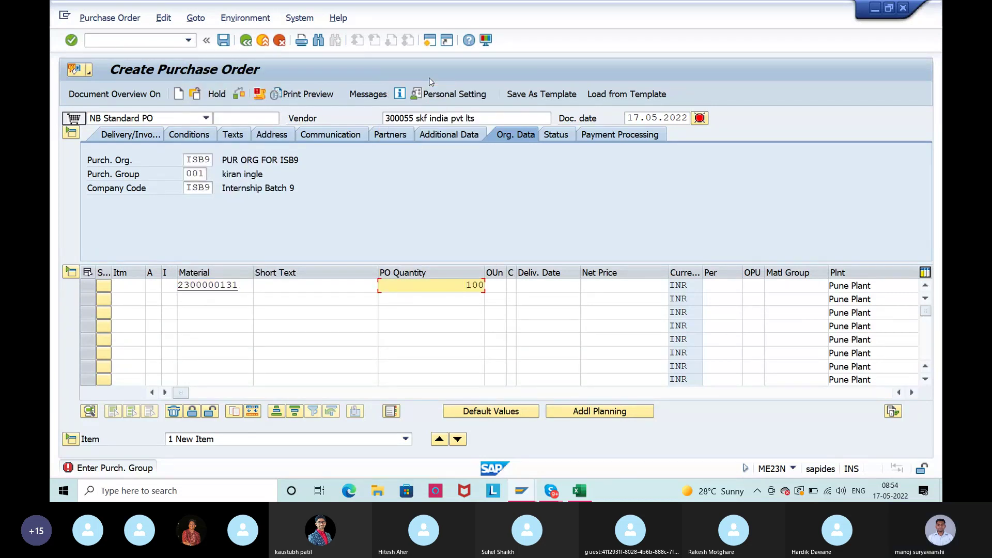
key(Return)
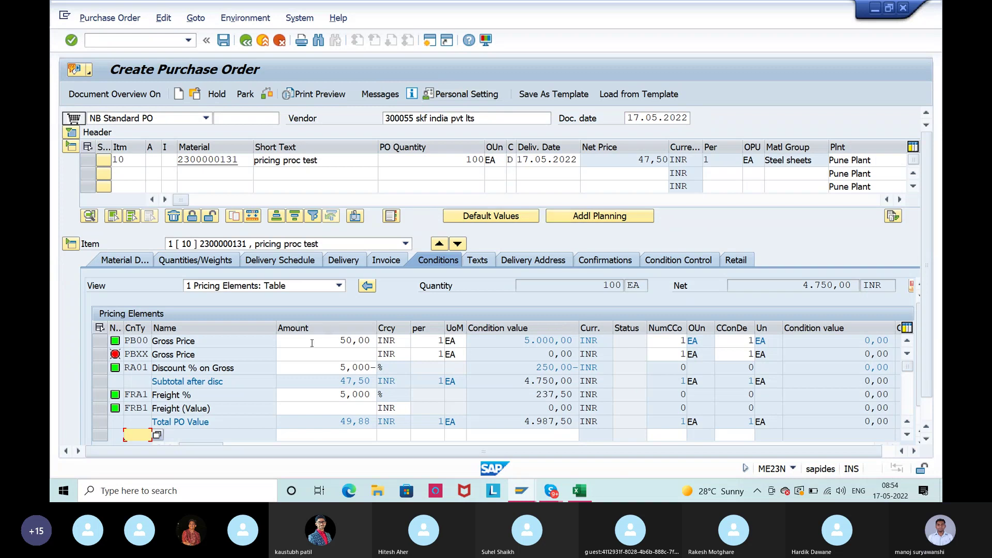
Check and save the new purchase order and reopen the saved document for display
click(267, 95)
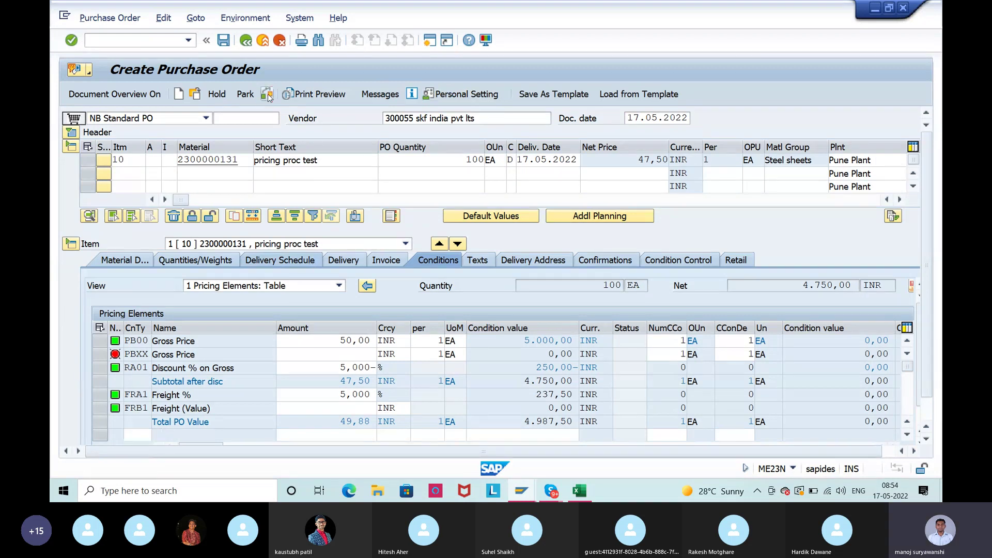
click(223, 40)
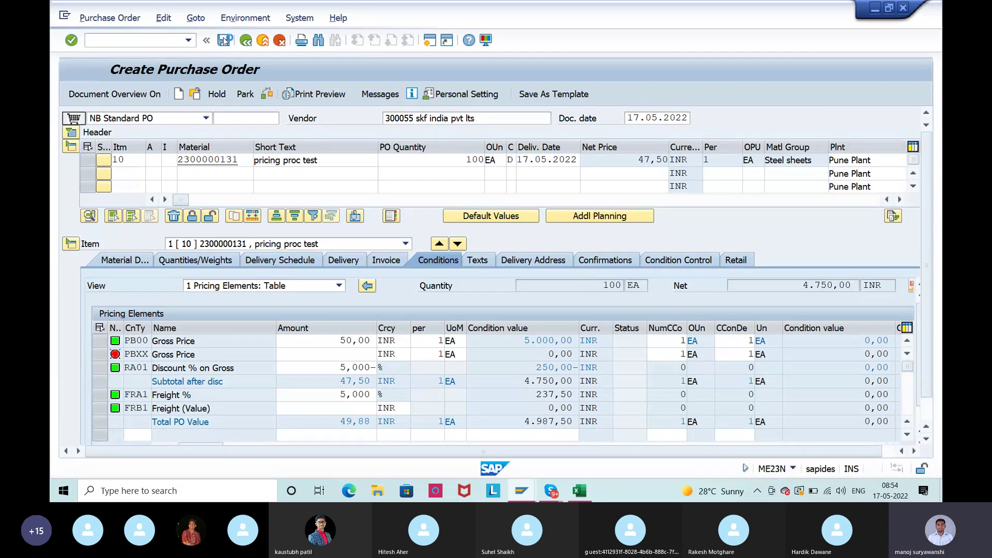
click(195, 95)
key(Return)
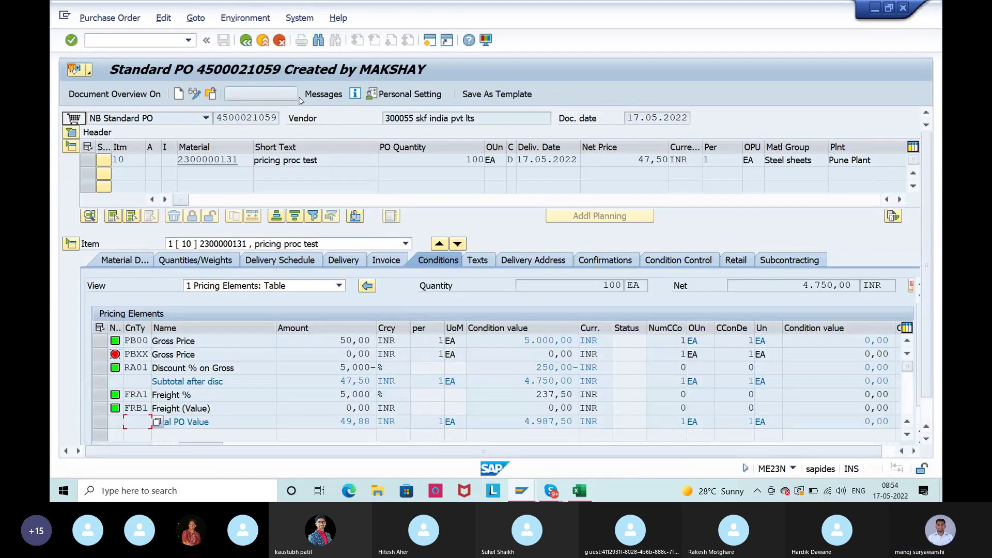
Open the new purchase order's messages and examine the processing status of the YNEU and NEU outputs
click(303, 97)
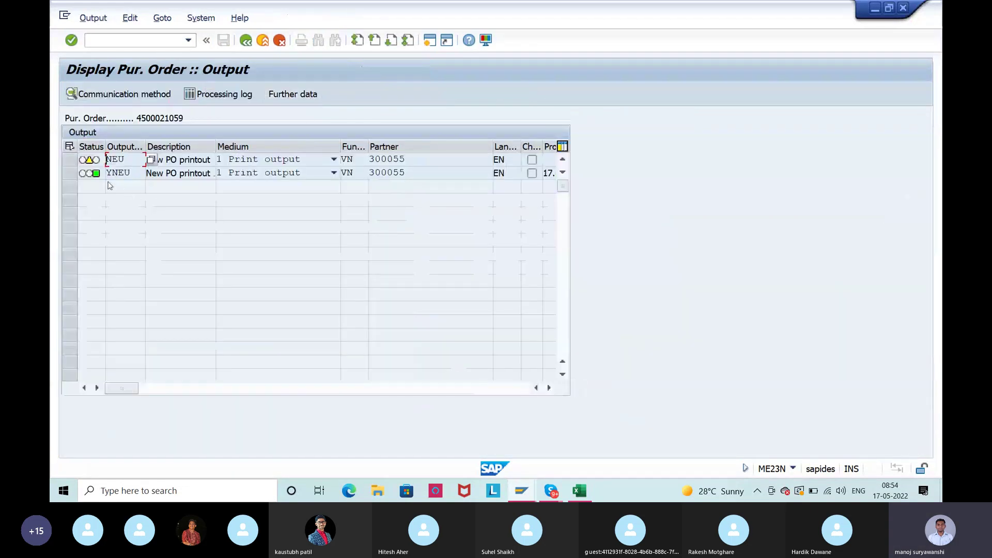
click(67, 176)
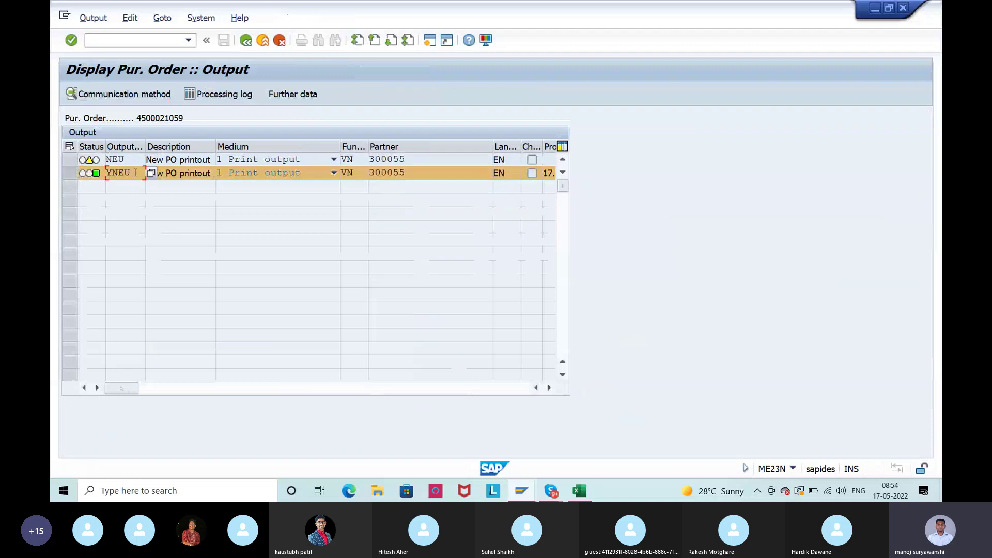
click(99, 177)
click(127, 160)
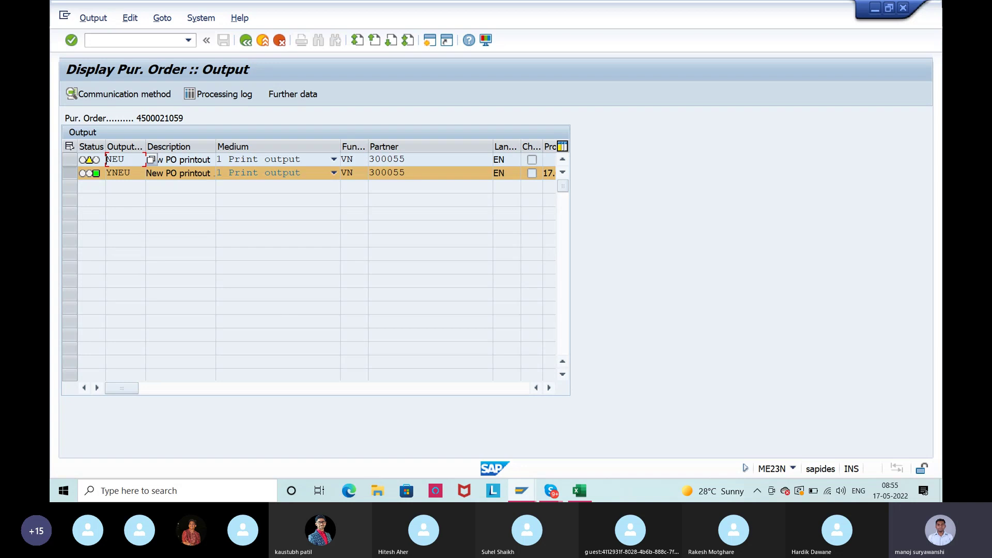
Leave the purchase order display for SAP Easy Access and open the SAP Reference IMG through SPRO
click(242, 44)
click(242, 45)
text(spro)
key(Return)
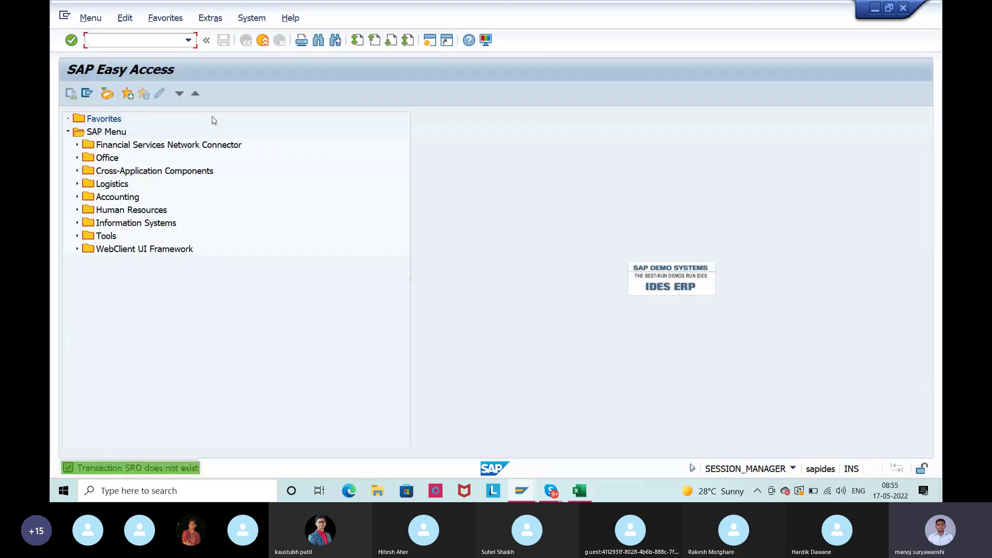
text(spro)
key(Return)
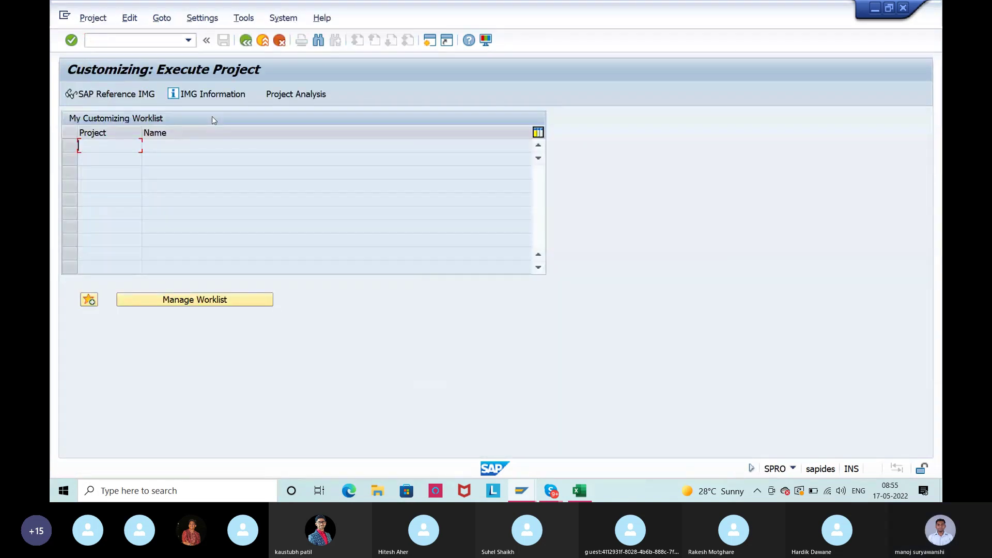
click(102, 93)
Expand the IMG through Materials Management, Purchasing and Conditions to examine the activities under Define Price Determination Process
scroll(178, 300, down, 7)
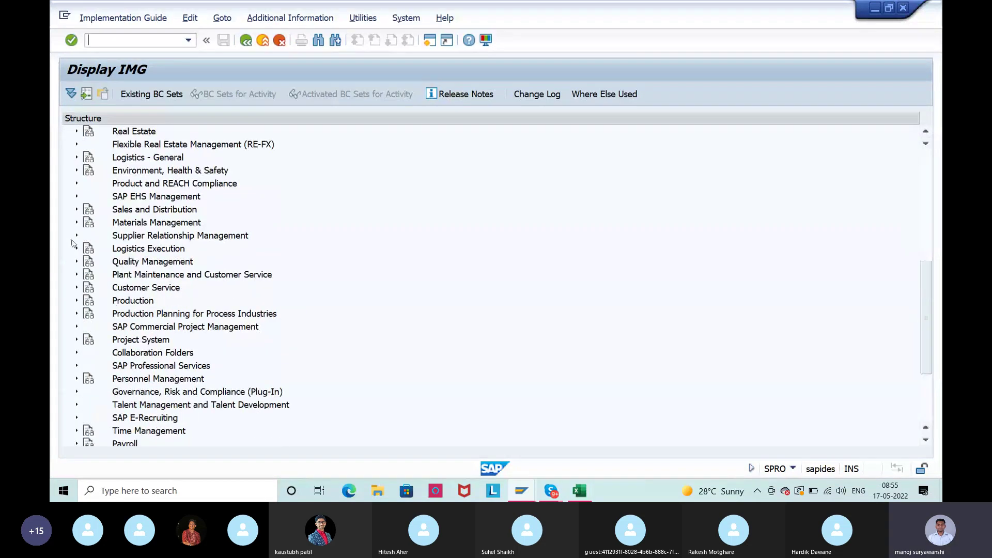
click(77, 223)
click(86, 262)
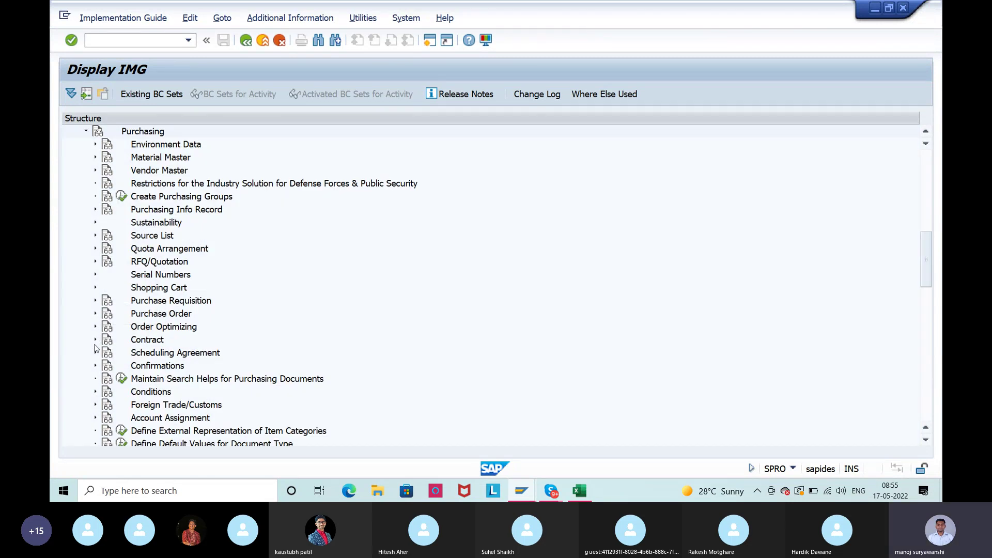
scroll(94, 346, down, 2)
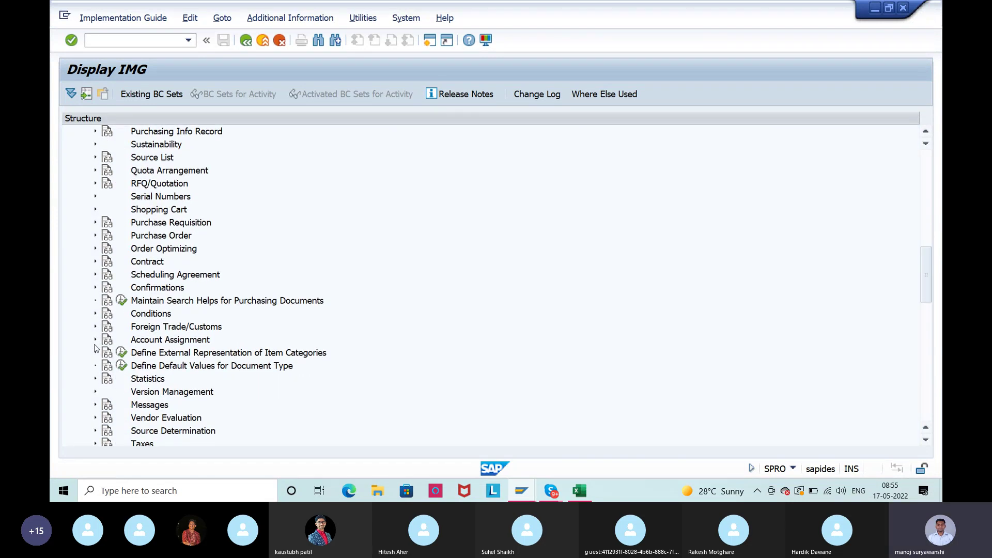
click(95, 313)
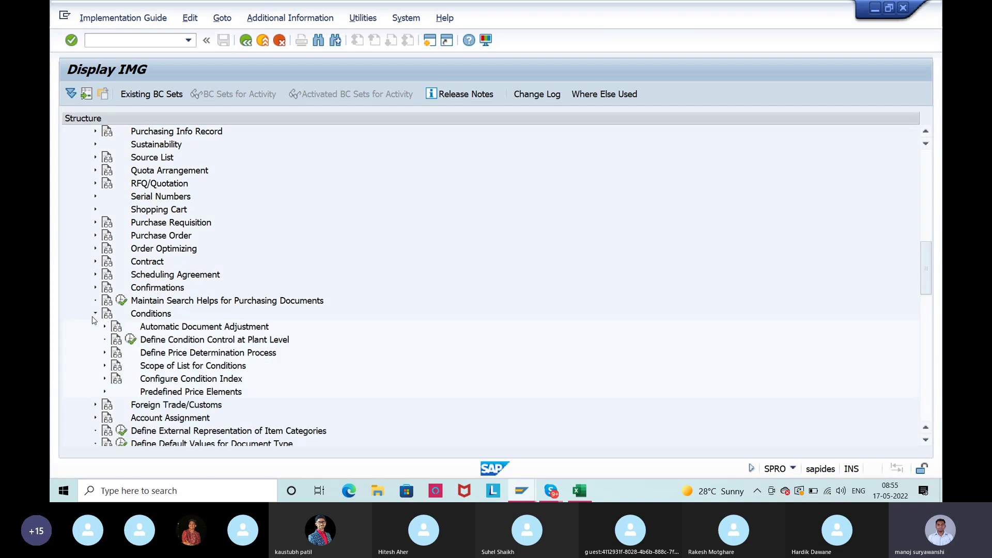
click(104, 352)
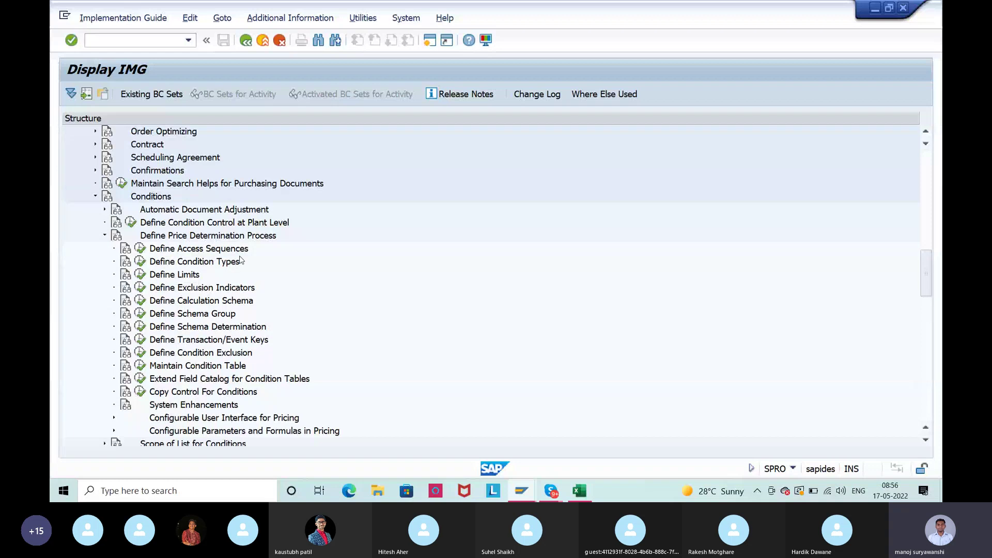
scroll(240, 259, down, 2)
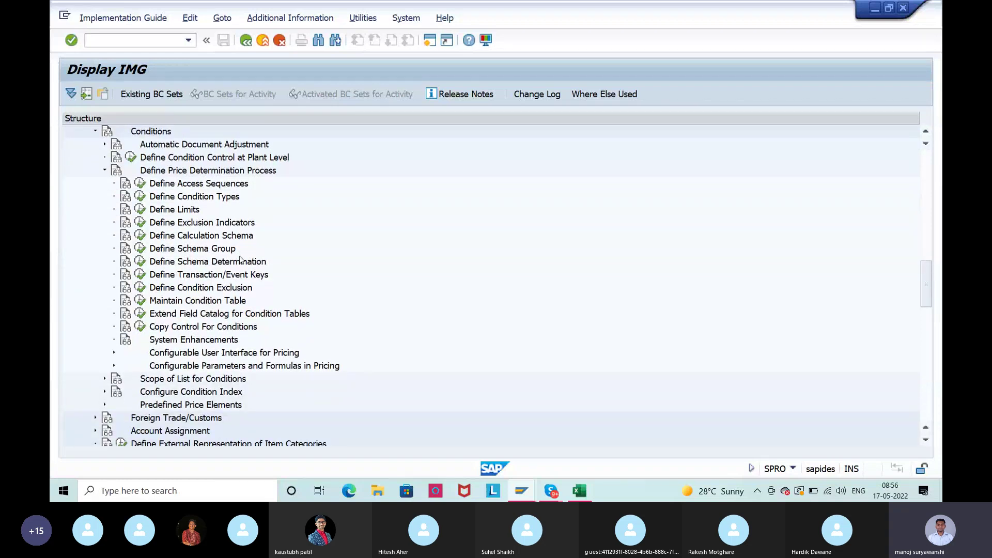
scroll(240, 260, up, 1)
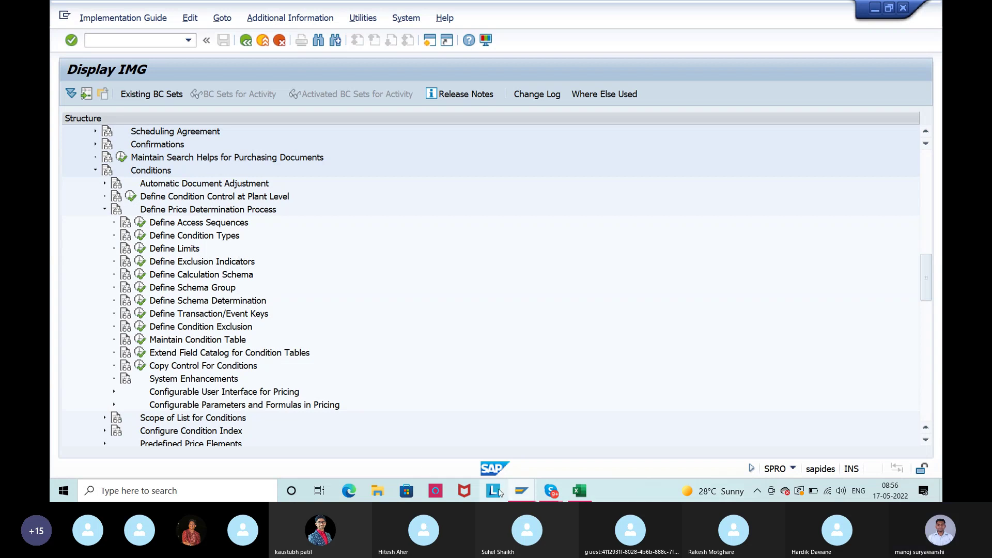
Switch to the ME9F message output session and exit to the SAP Easy Access screen
click(521, 491)
click(690, 412)
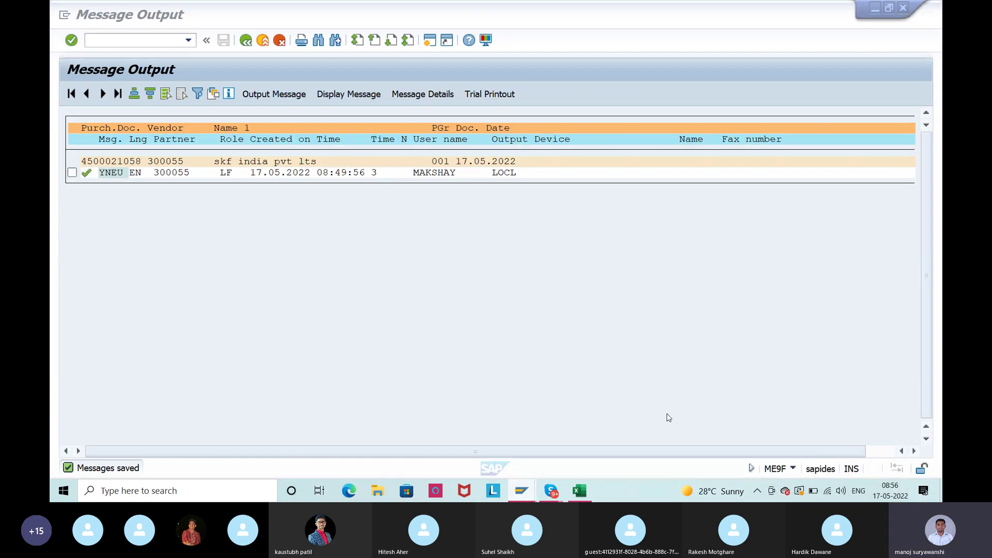
click(263, 41)
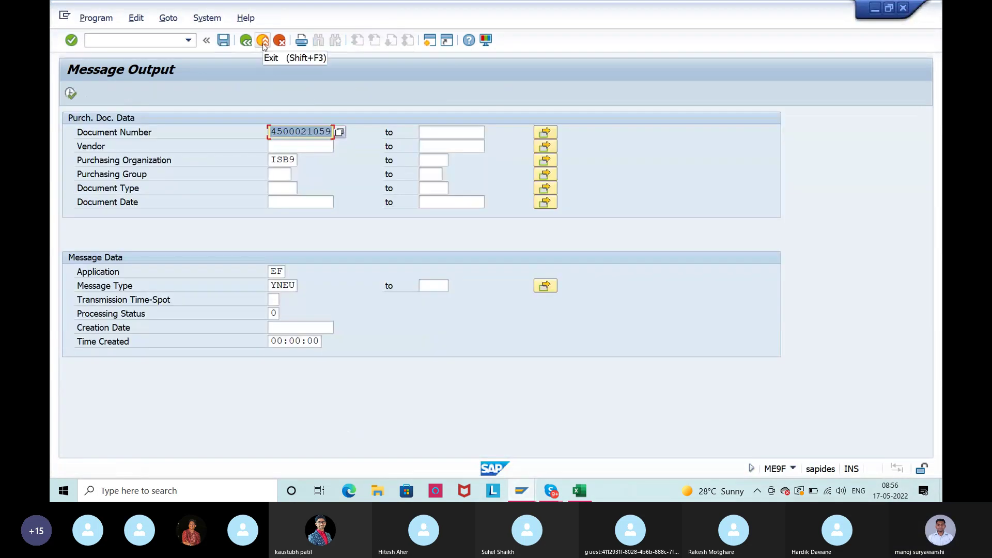
click(263, 40)
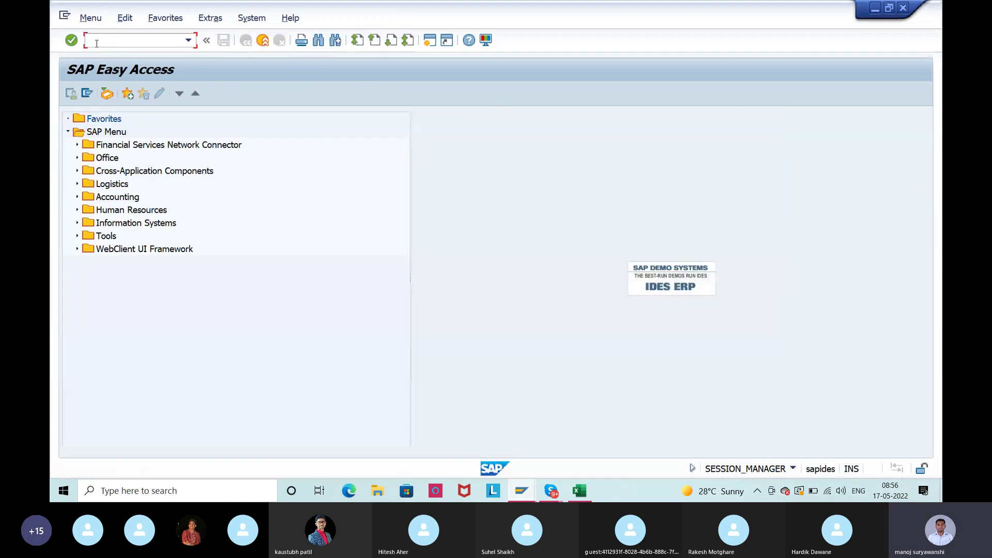
text(meq3)
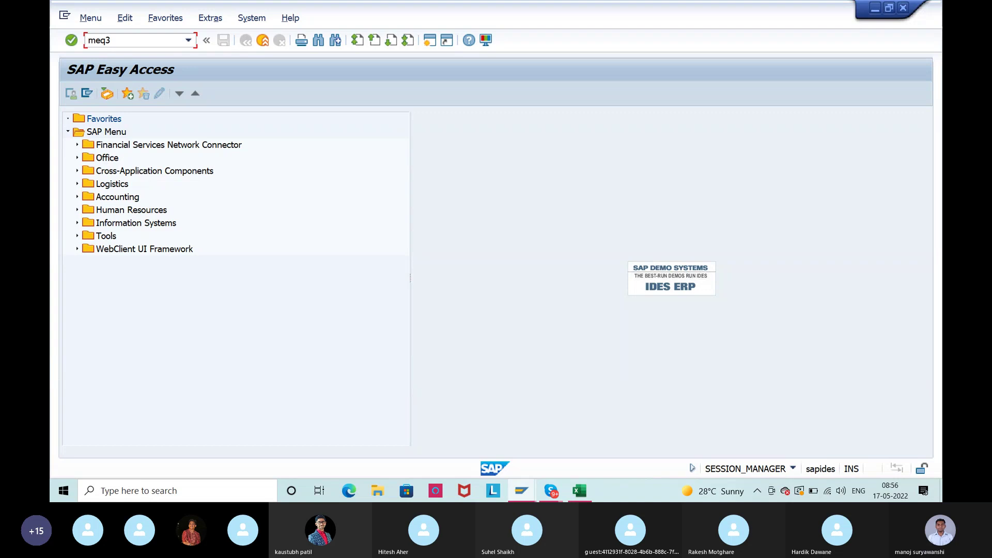
key(BackSpace)
text(1)
key(Return)
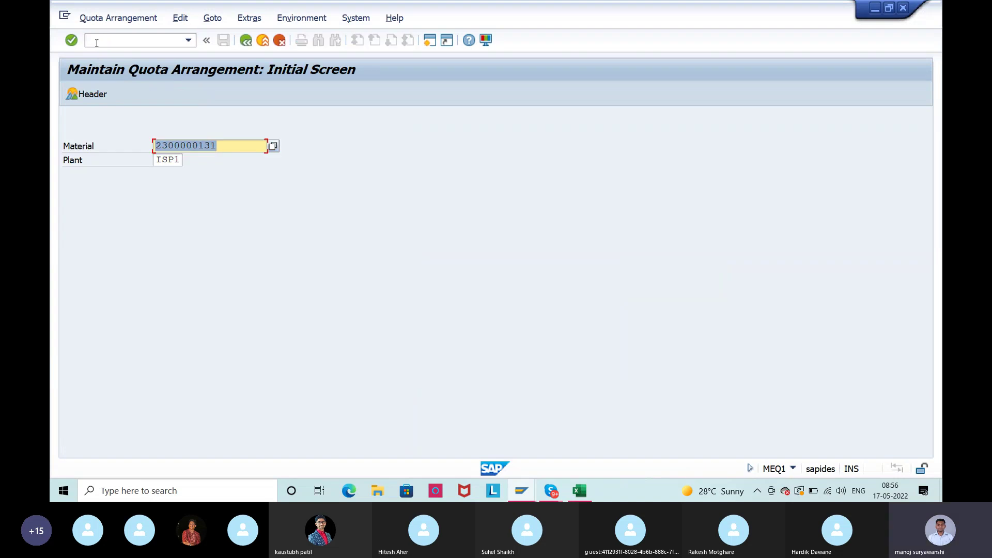
click(246, 40)
Open RFQ creation with ME41 and set the quotation deadline to 17.05.2022
text(me41)
key(Return)
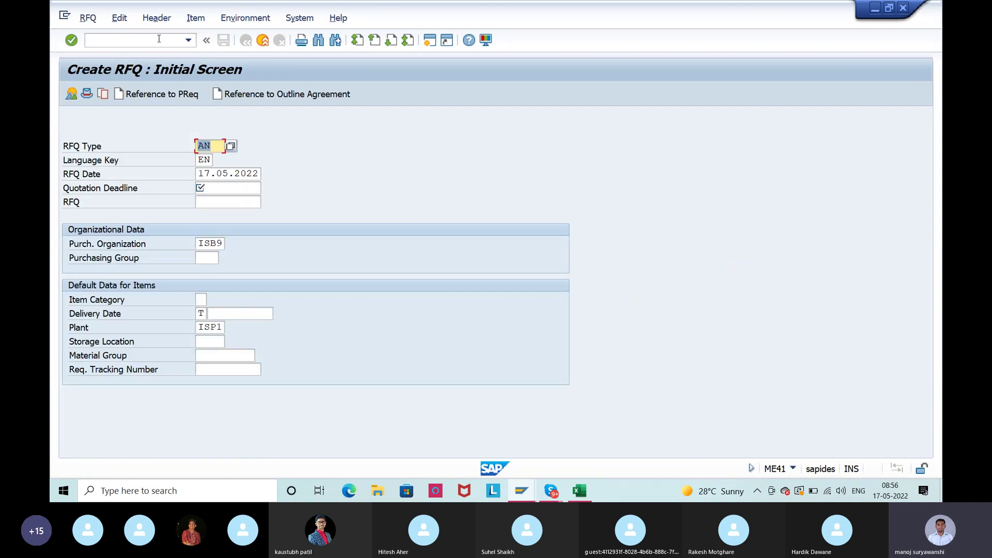
key(Tab)
key(Tab)
key(Tab)
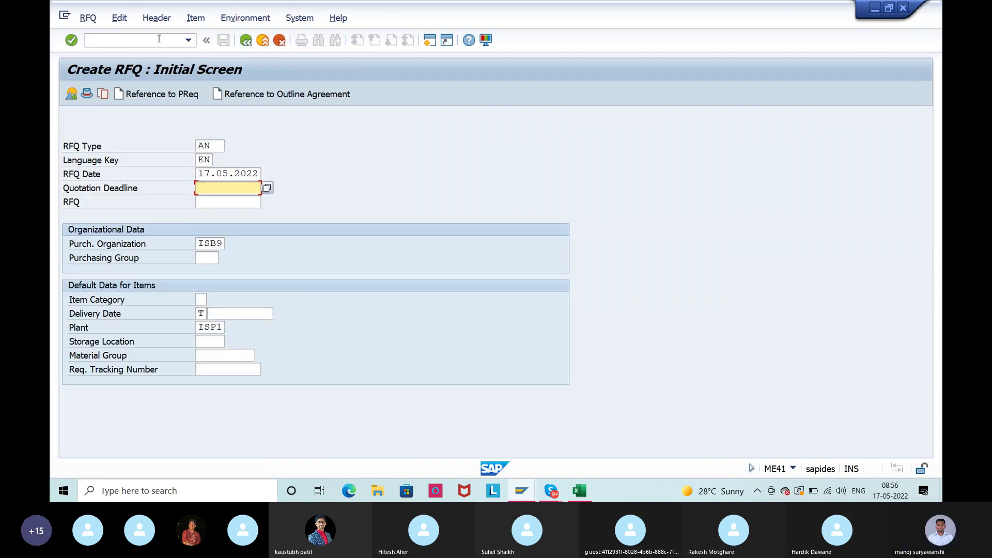
key(Down)
key(Down)
key(Return)
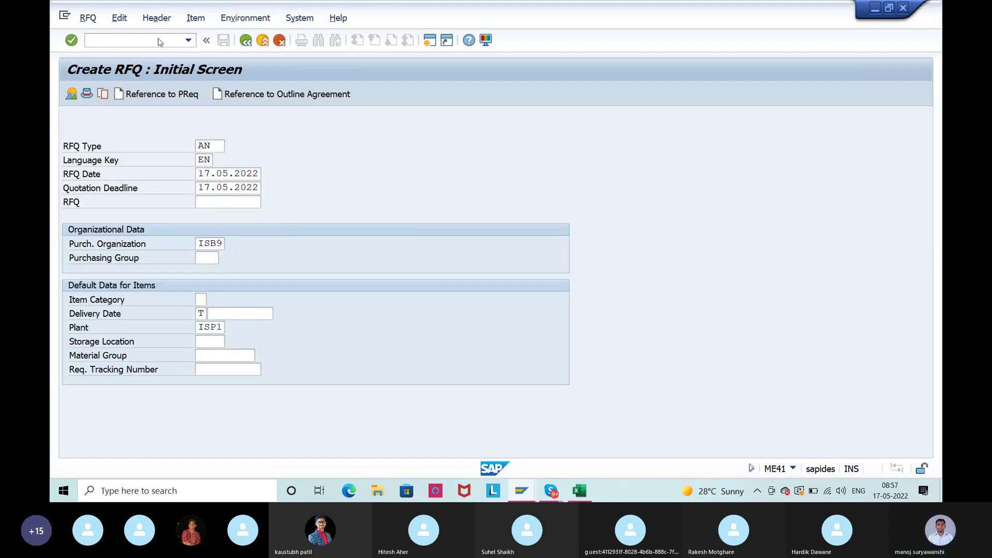
Complete the RFQ's required initial data and proceed to its item overview
key(Return)
key(Down)
key(Down)
key(Return)
key(Return)
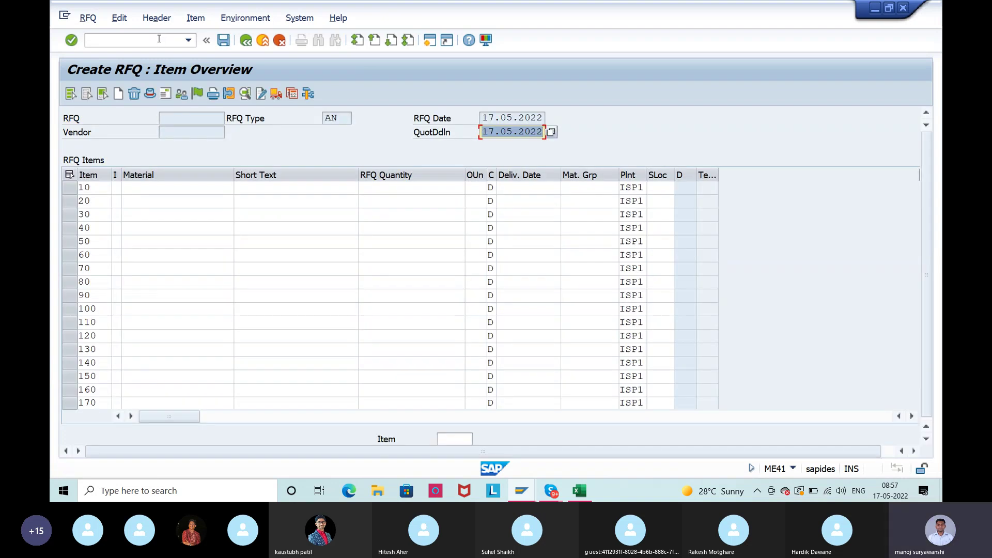
Fill the material of RFQ item 10 from an earlier entry and shorten it to 101
click(166, 187)
key(Down)
key(Return)
key(BackSpace)
key(BackSpace)
key(BackSpace)
key(BackSpace)
key(BackSpace)
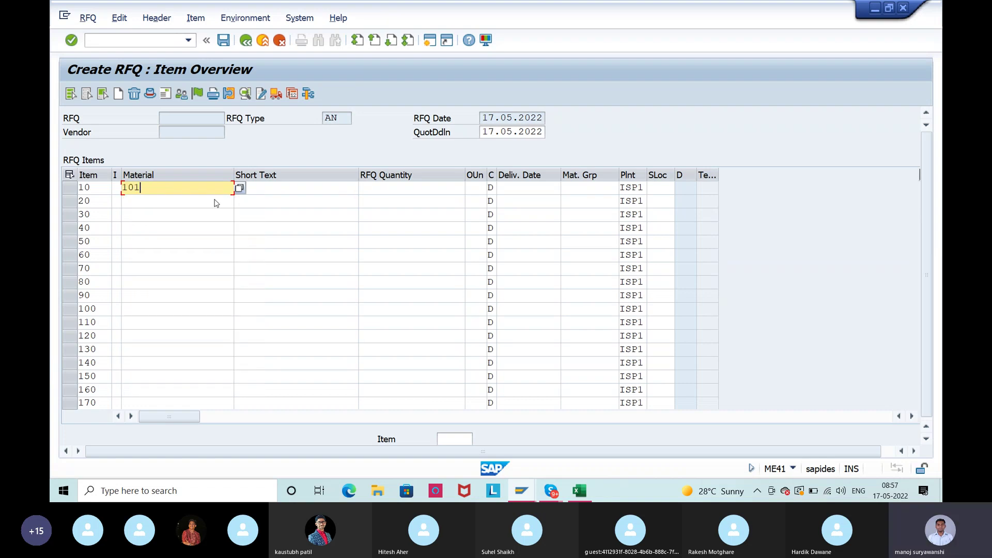
Switch to the MN05 session, exit it, and open the purchase order in ME23N to copy item 10's material number
key(alt+Tab)
key(alt+Tab)
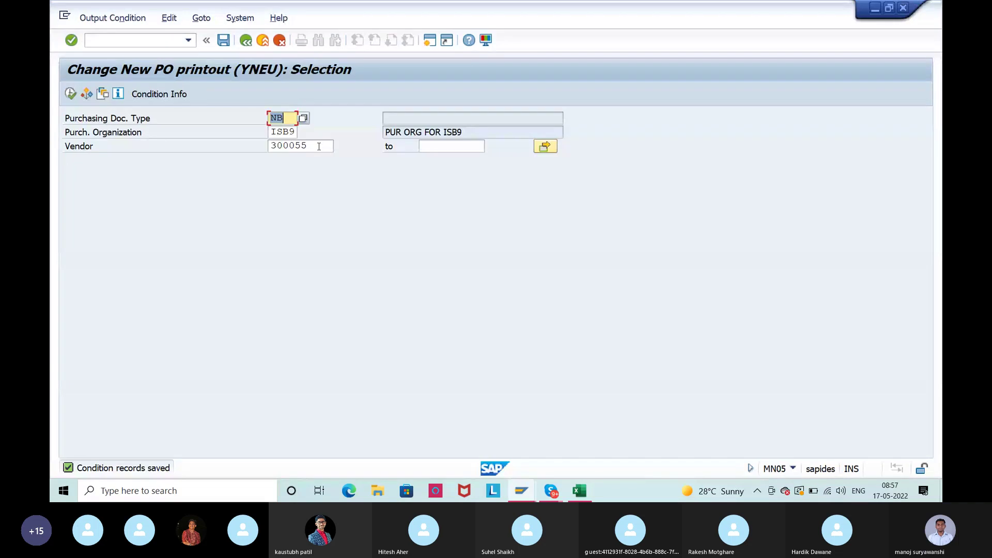
click(245, 40)
click(245, 40)
click(148, 41)
text(me23n)
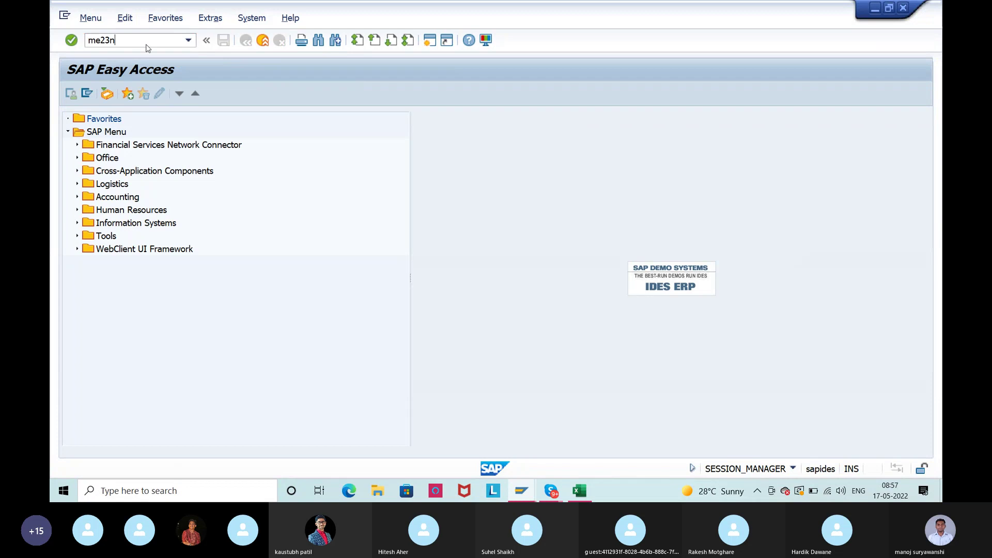
key(Return)
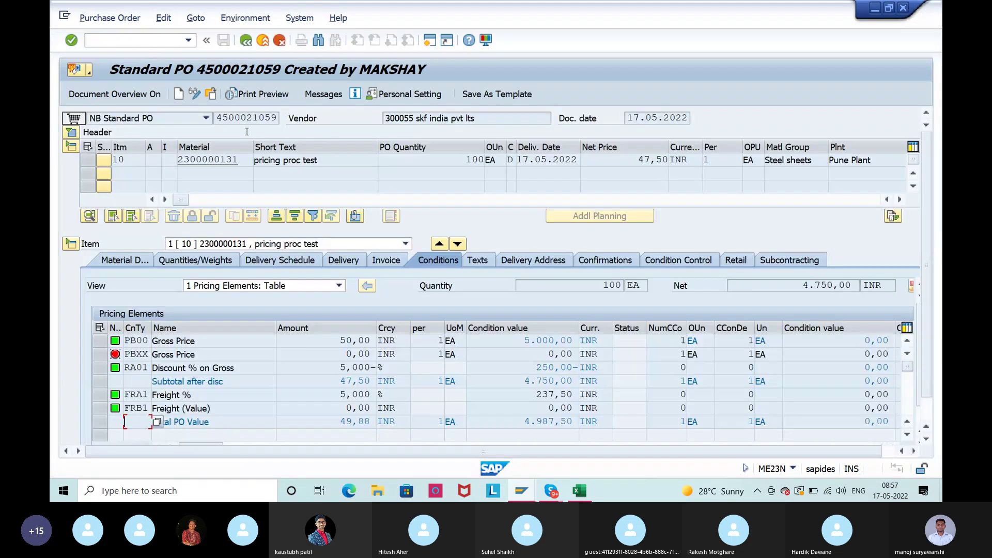
click(235, 160)
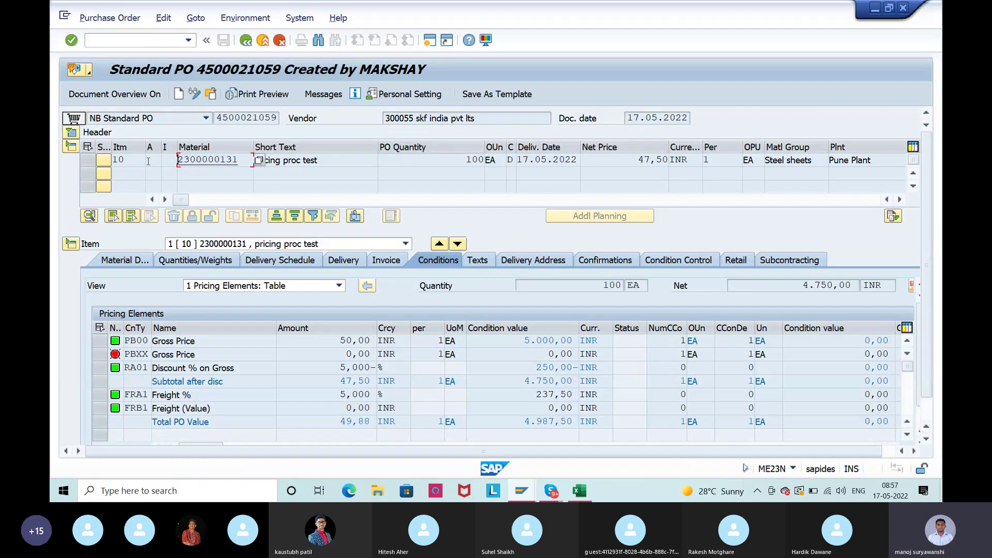
key(alt+Tab)
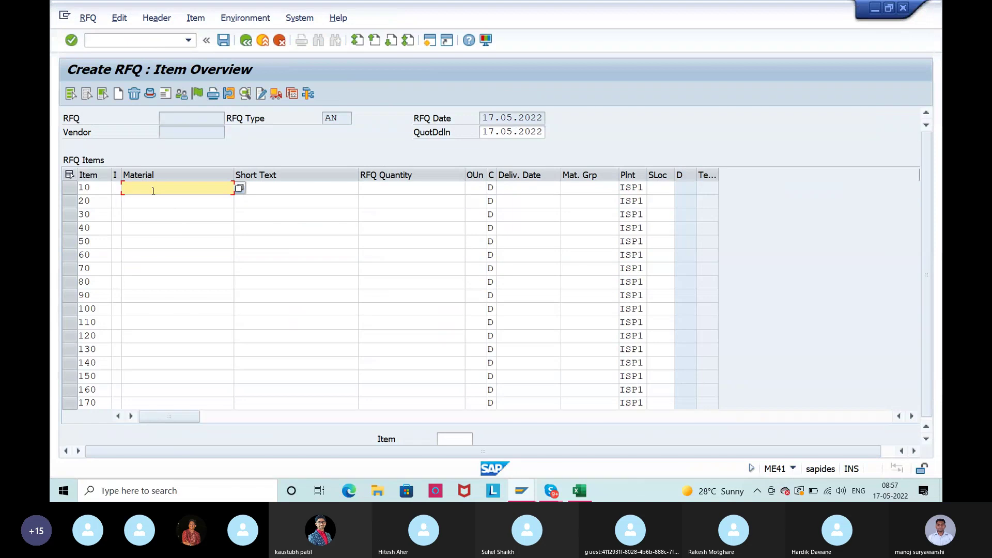
key(ctrl+v)
click(426, 187)
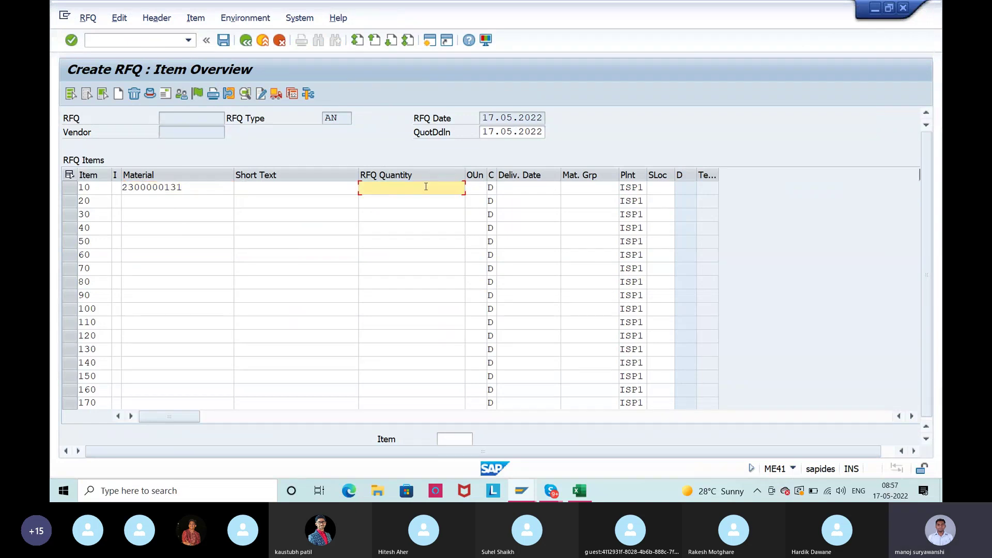
text(100)
key(Return)
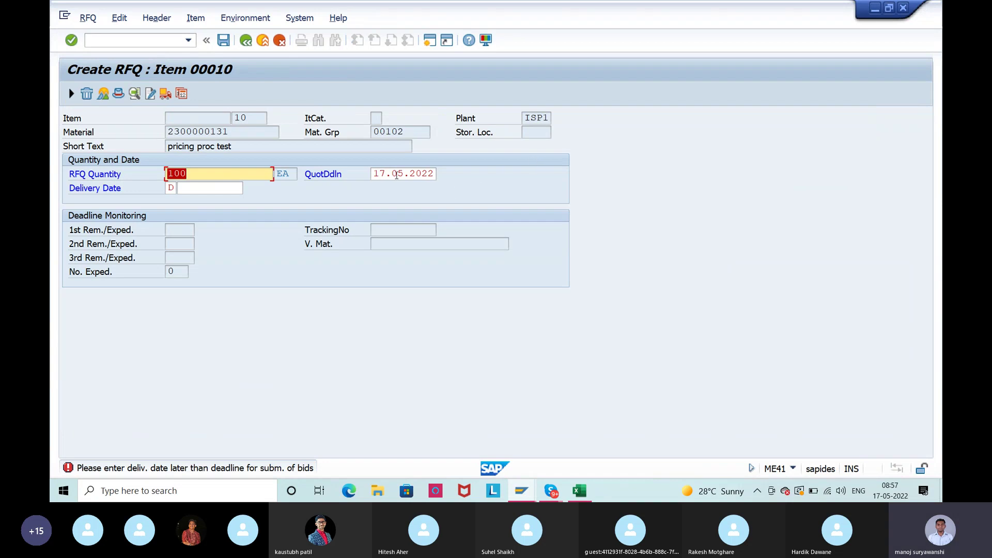
Try to set the quotation deadline of RFQ item 10 to 02.06.2022
click(396, 175)
click(442, 175)
double_click(374, 287)
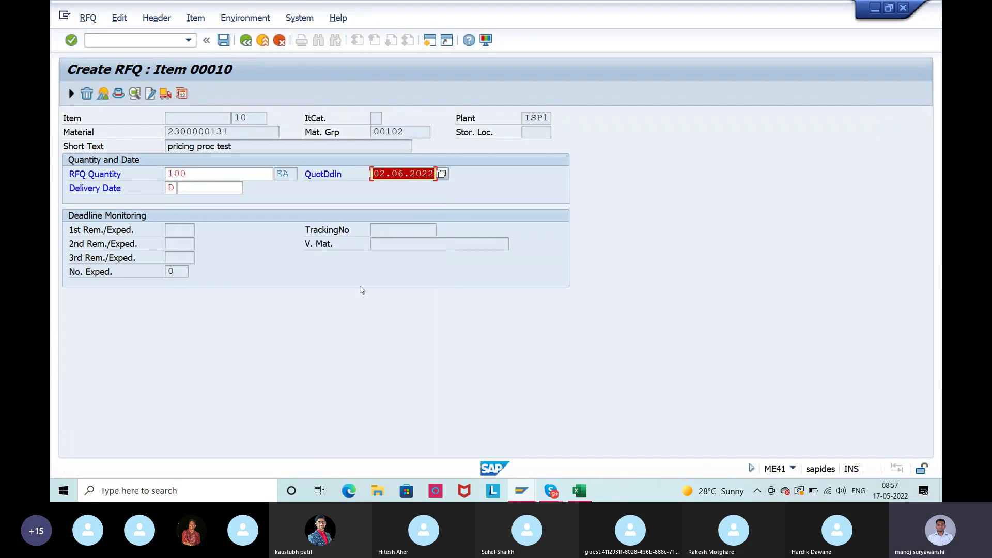
key(Return)
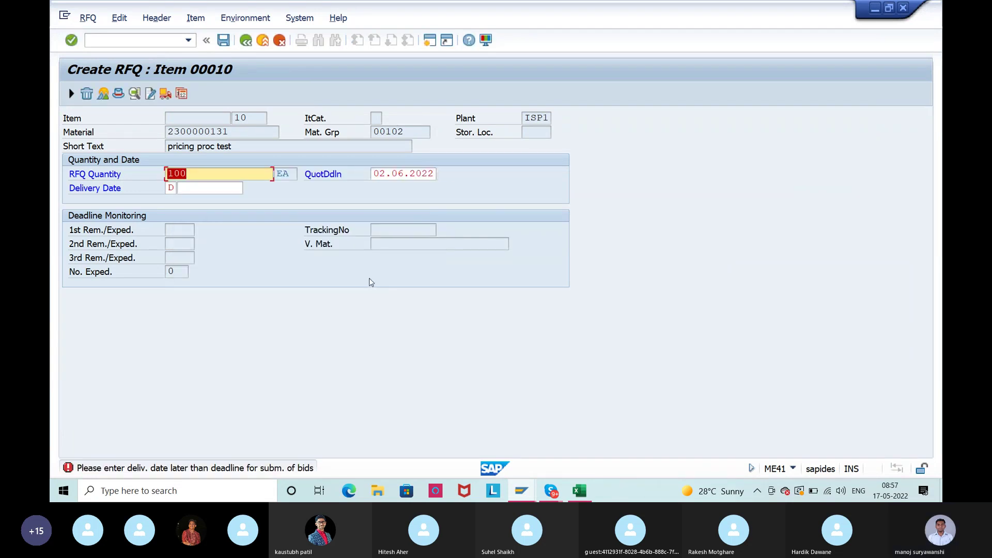
Clear the item's quotation deadline, set its delivery date to 25.05.2022 and confirm the item details
click(429, 175)
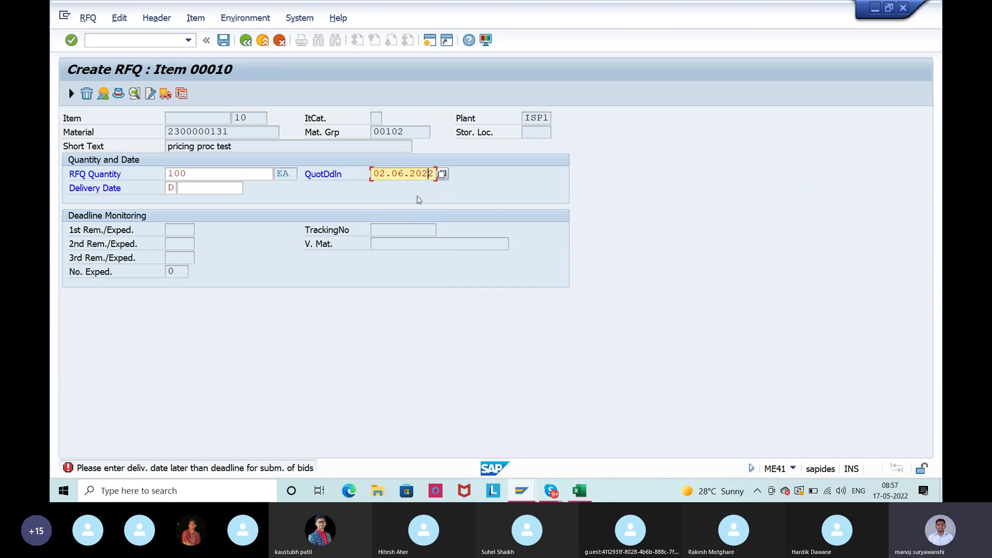
key(BackSpace)
key(BackSpace)
key(BackSpace)
key(BackSpace)
key(BackSpace)
key(BackSpace)
key(BackSpace)
key(BackSpace)
key(BackSpace)
key(BackSpace)
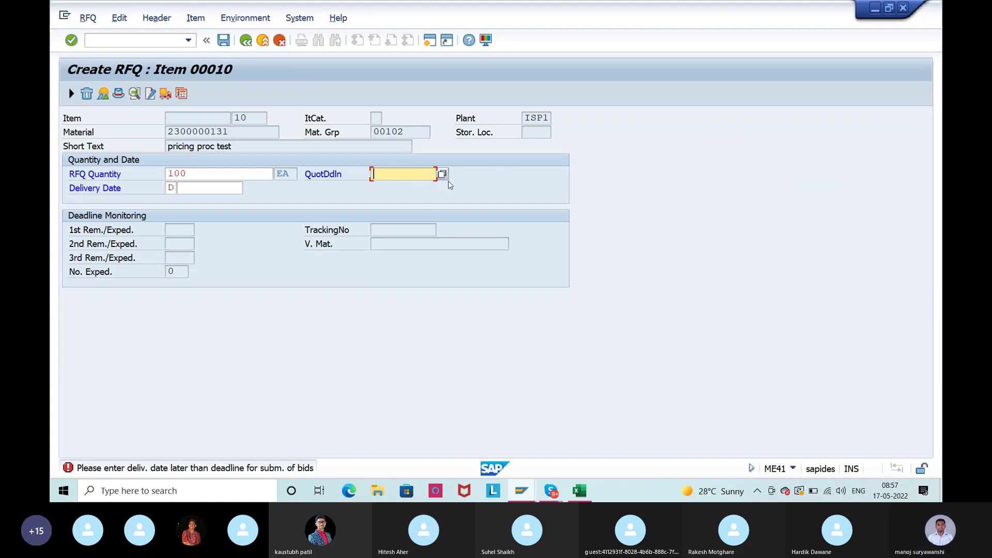
key(Tab)
key(Down)
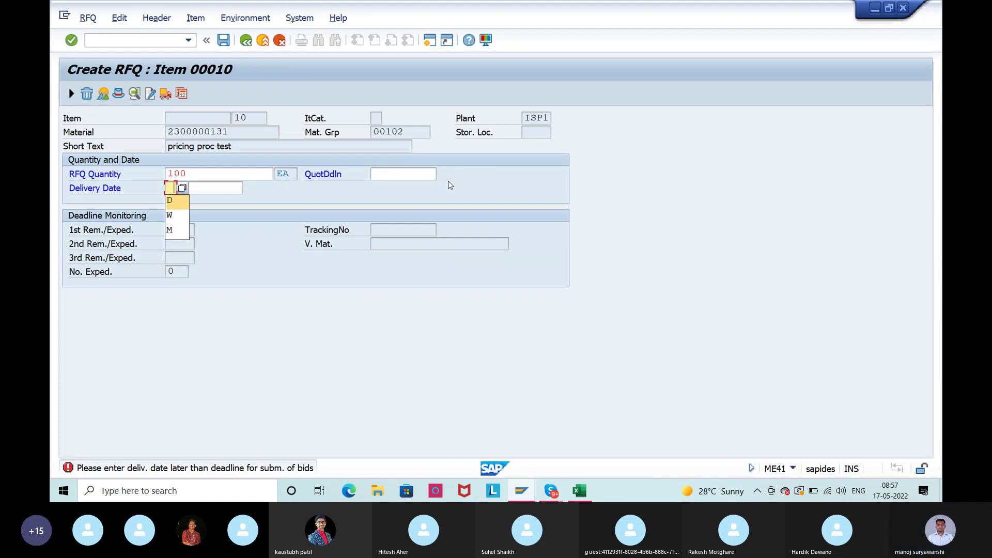
key(Tab)
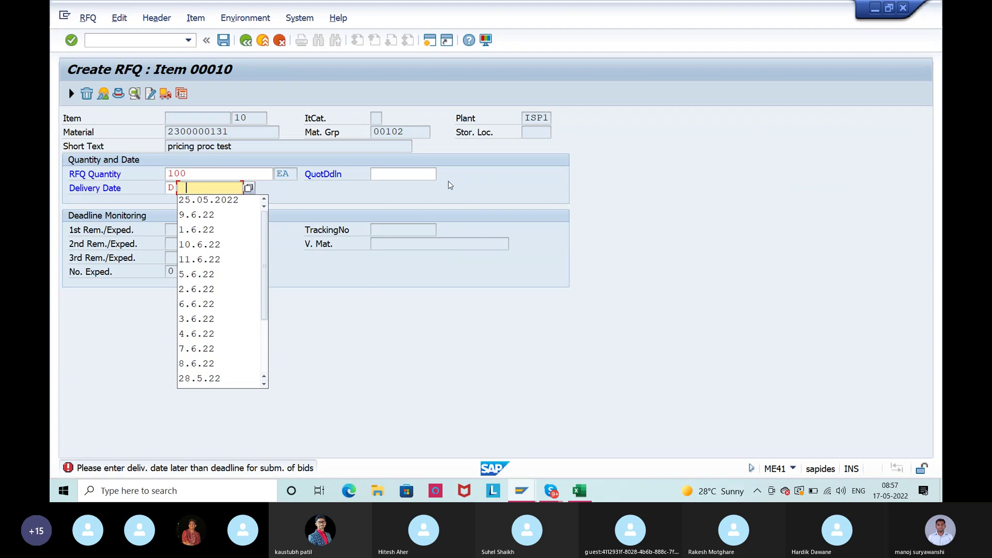
click(249, 203)
key(Return)
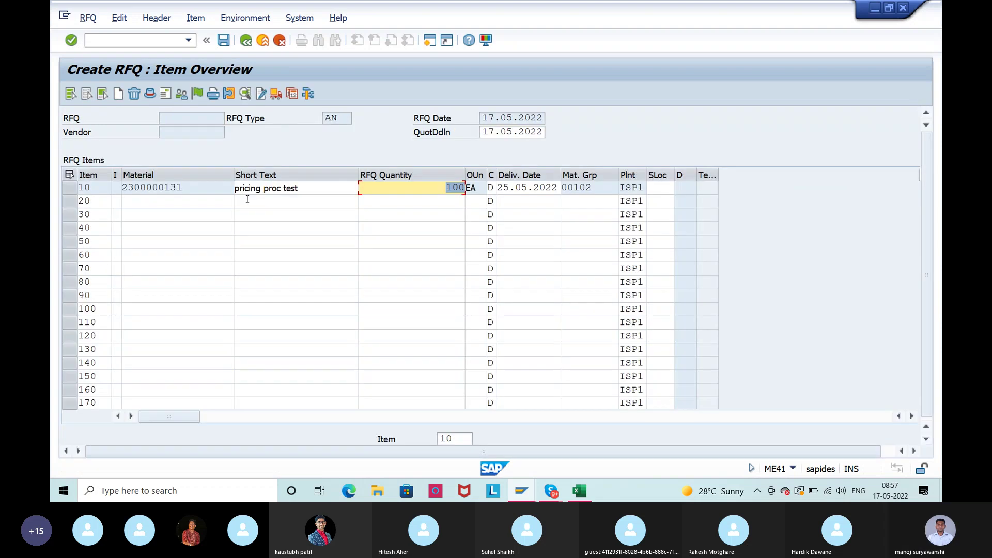
Assign vendor 300061 in the RFQ's vendor address and return to the item overview without exiting the document
click(167, 93)
click(175, 160)
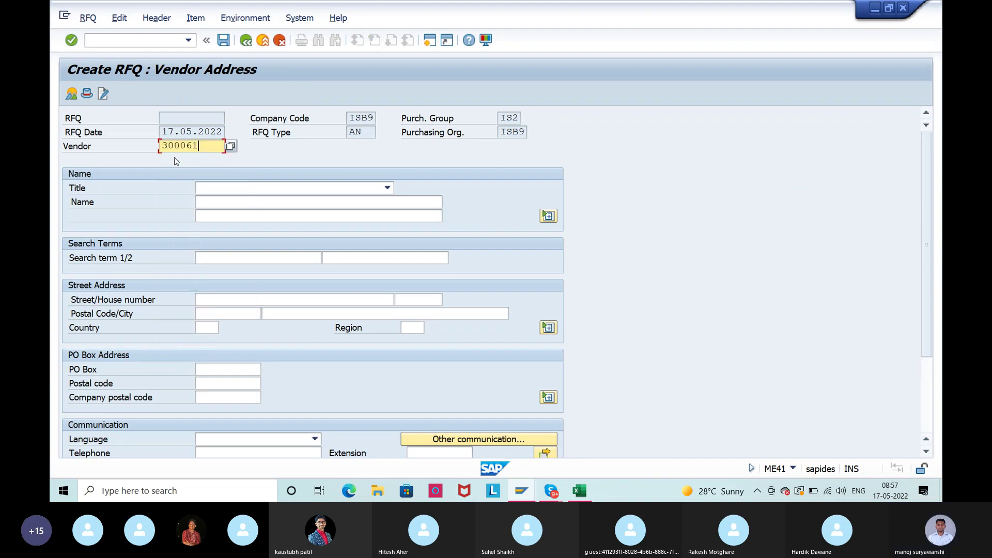
key(Return)
click(246, 41)
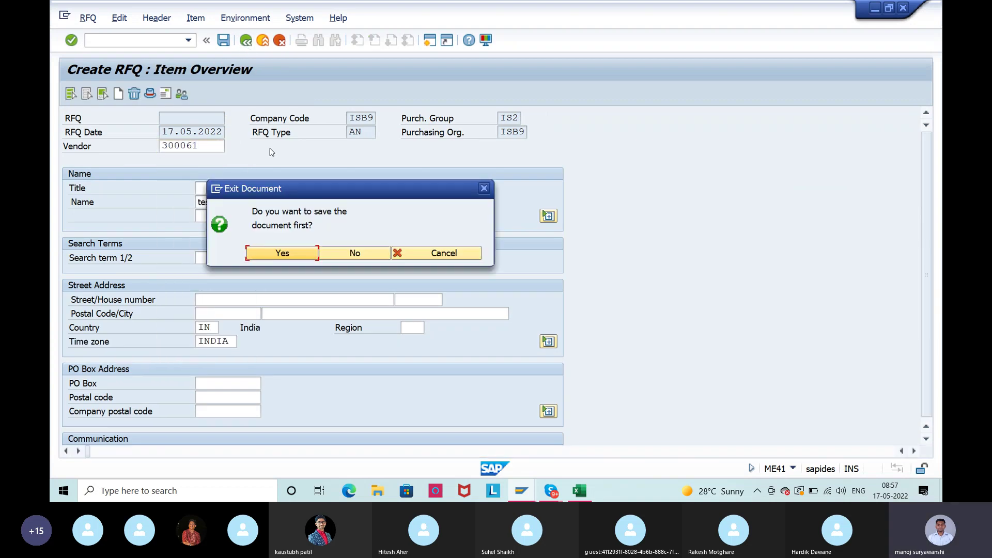
click(412, 254)
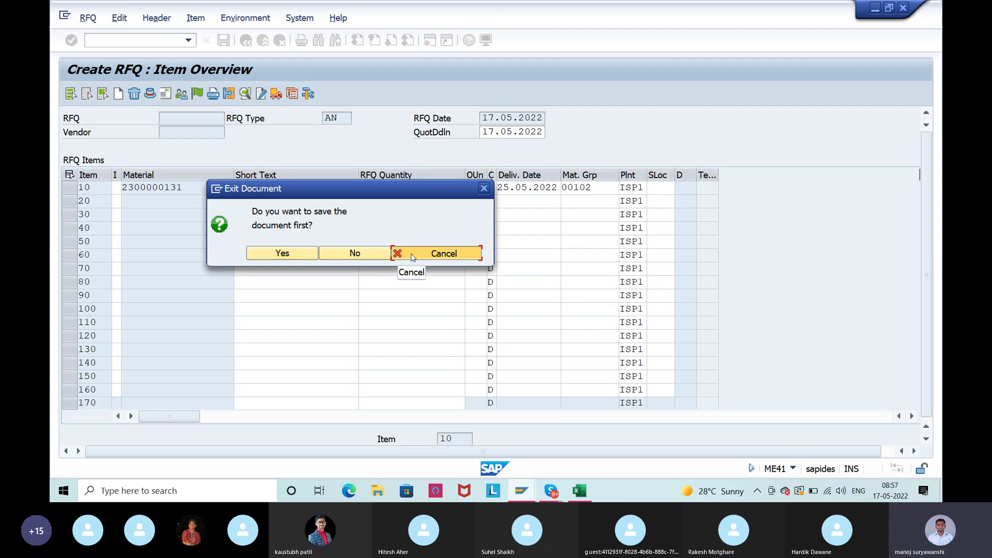
Select item 10 and save the RFQ anyway without a message record
click(67, 189)
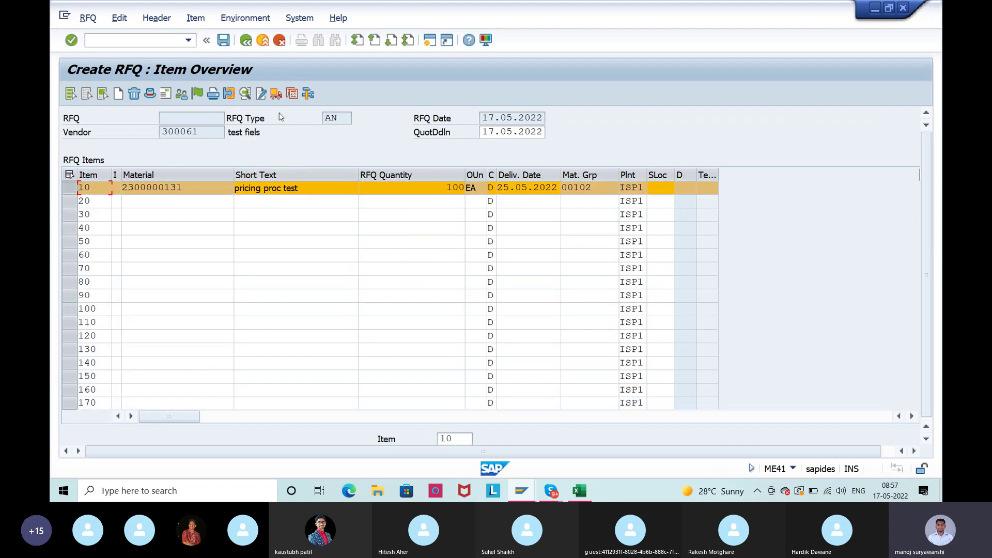
click(225, 42)
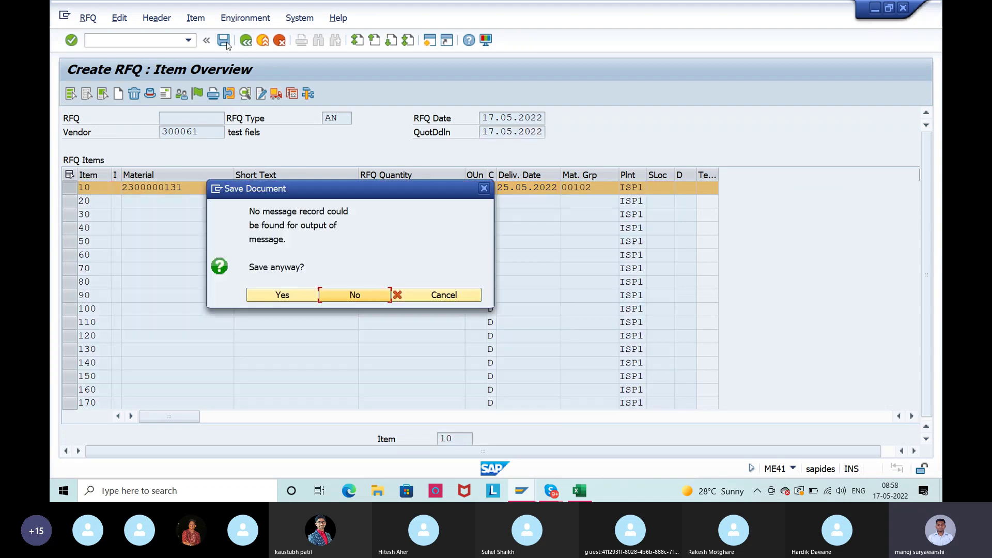
click(258, 297)
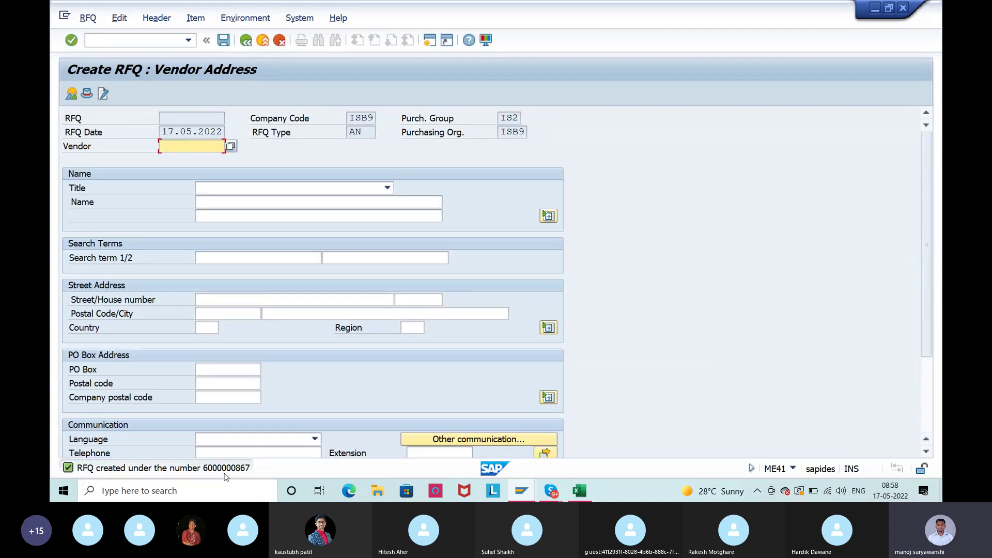
Copy the new RFQ number from the details of the creation message and close them
double_click(207, 468)
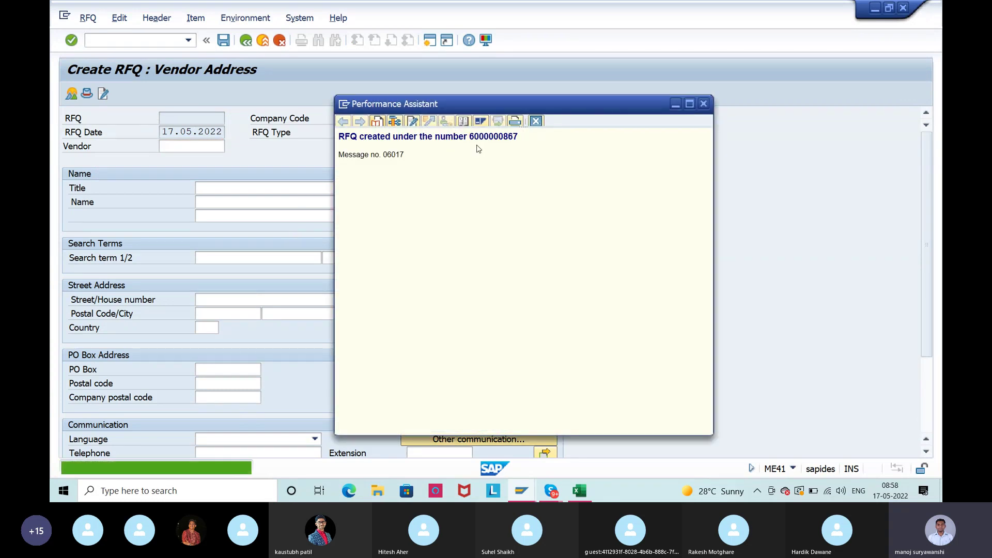
double_click(481, 140)
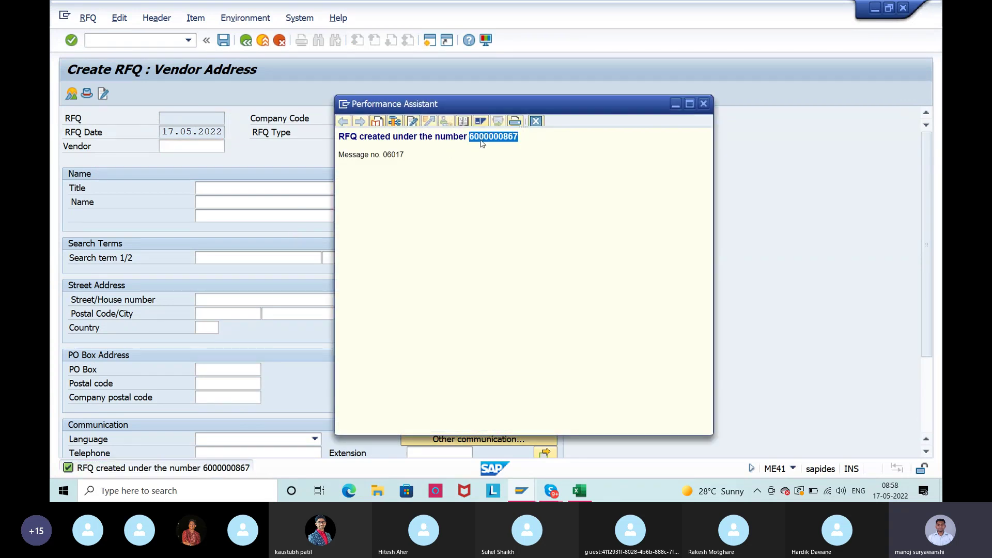
click(535, 121)
Exit RFQ creation and open the newly created RFQ for quotation maintenance with ME47
click(262, 41)
text(me)
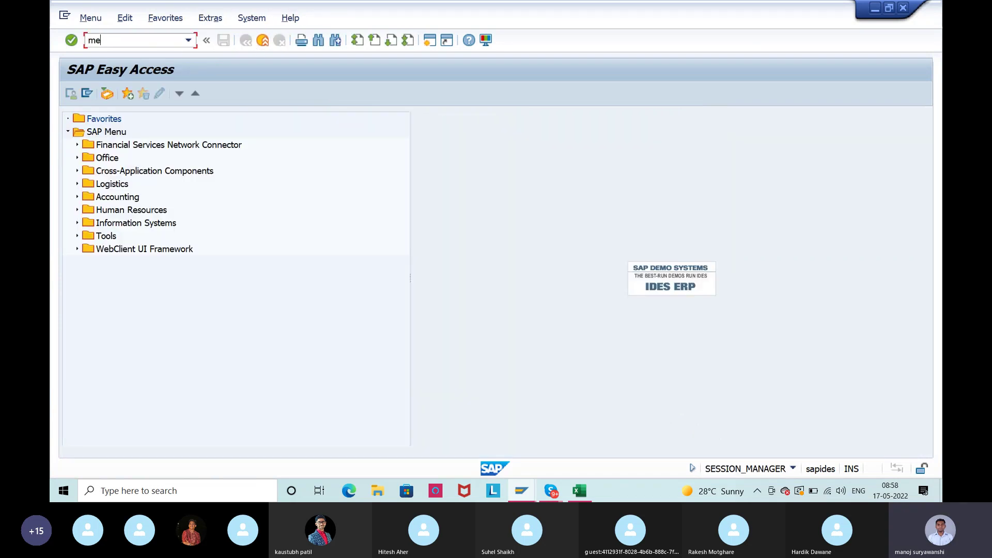
text(47)
key(Return)
key(Return)
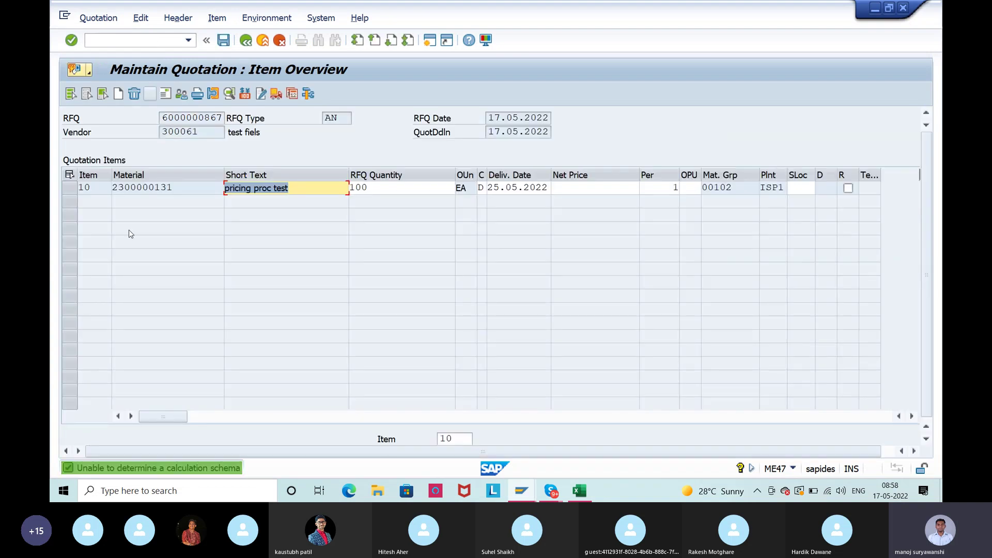
Open the conditions of quotation item 10, examine the pricing analysis and return to the conditions
click(75, 185)
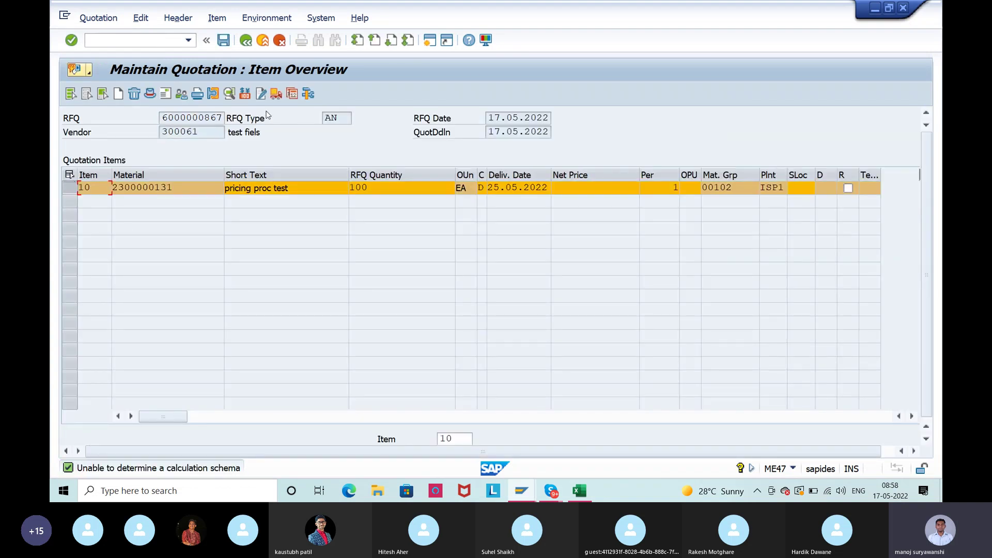
click(245, 94)
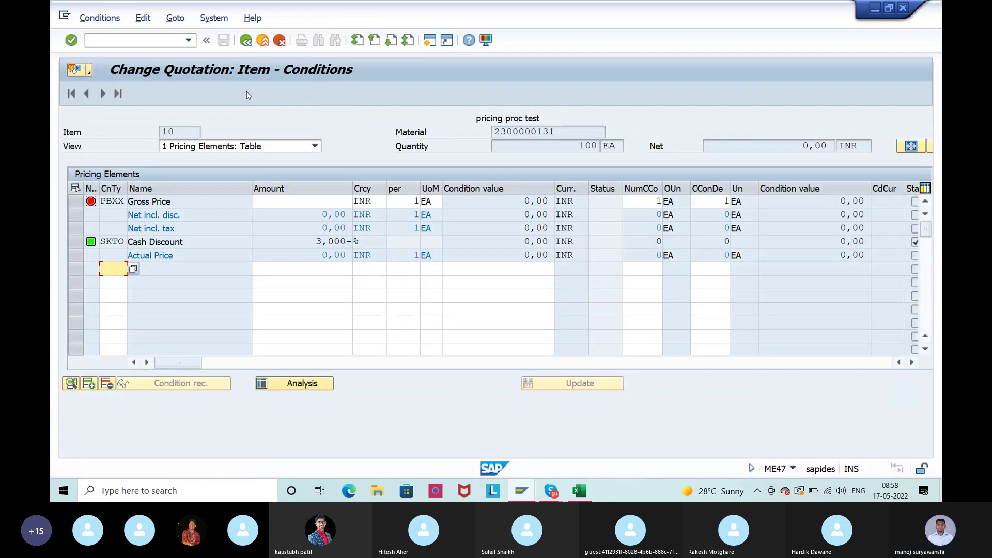
click(275, 385)
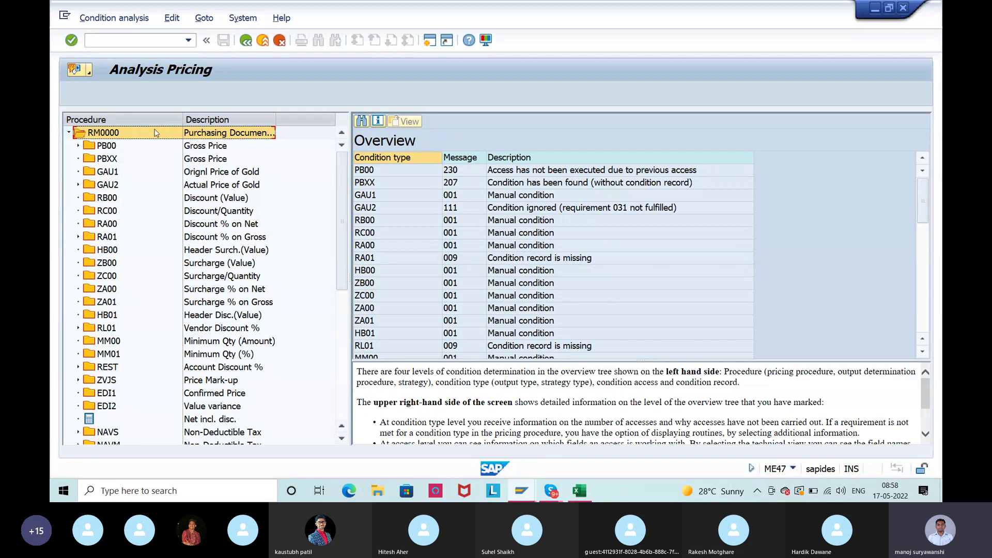
click(245, 41)
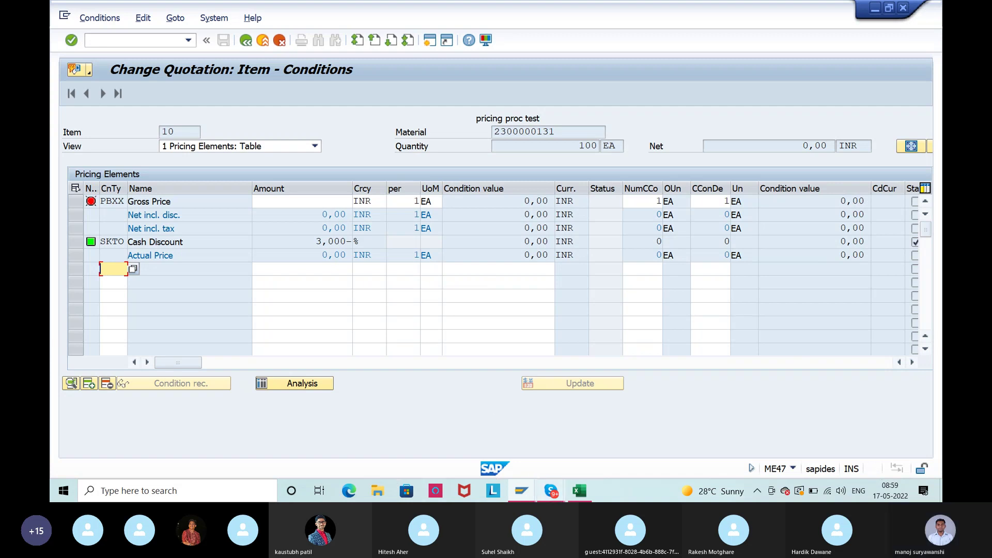
Switch to the Skype group call window
mouse_move(551, 491)
click(537, 441)
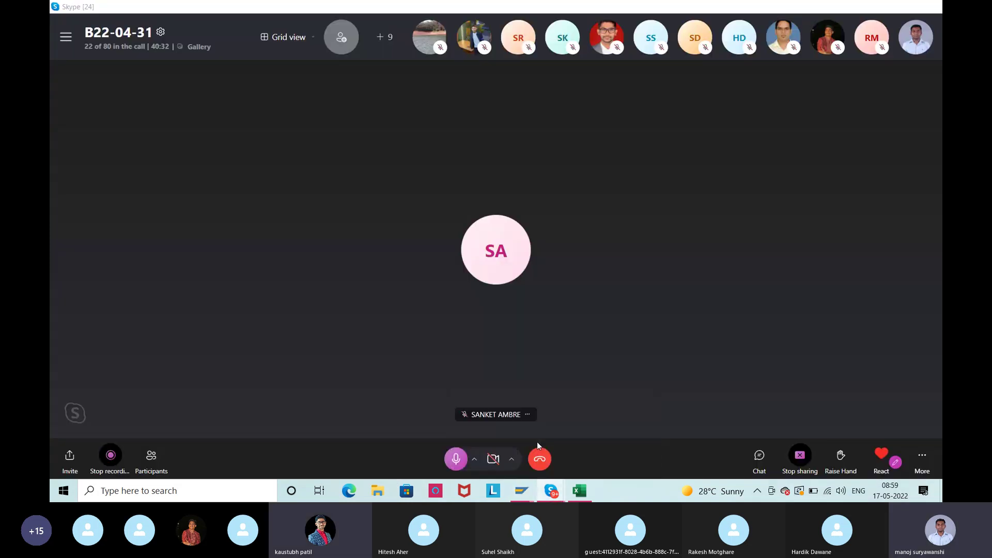